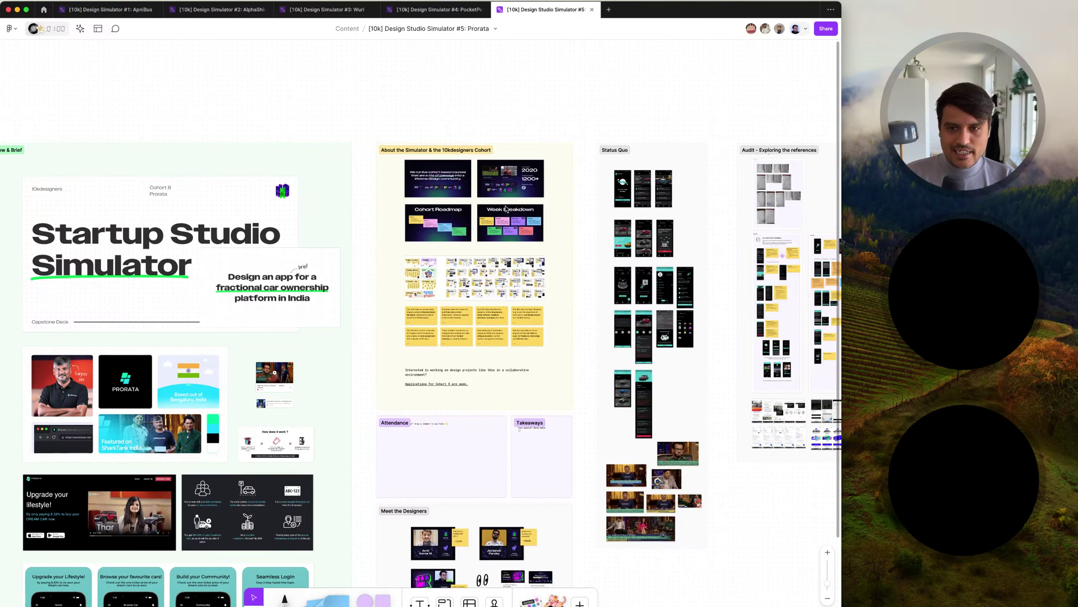
Examine the About the Simulator & the 10kdesigners Cohort section, including the Cohort Roadmap and Week Breakdown slides and the sticky notes
{"action": "scroll", "coordinate": [507, 209], "scroll_direction": "up", "scroll_amount": 10}
{"action": "scroll", "coordinate": [507, 209], "scroll_direction": "down", "scroll_amount": 3}
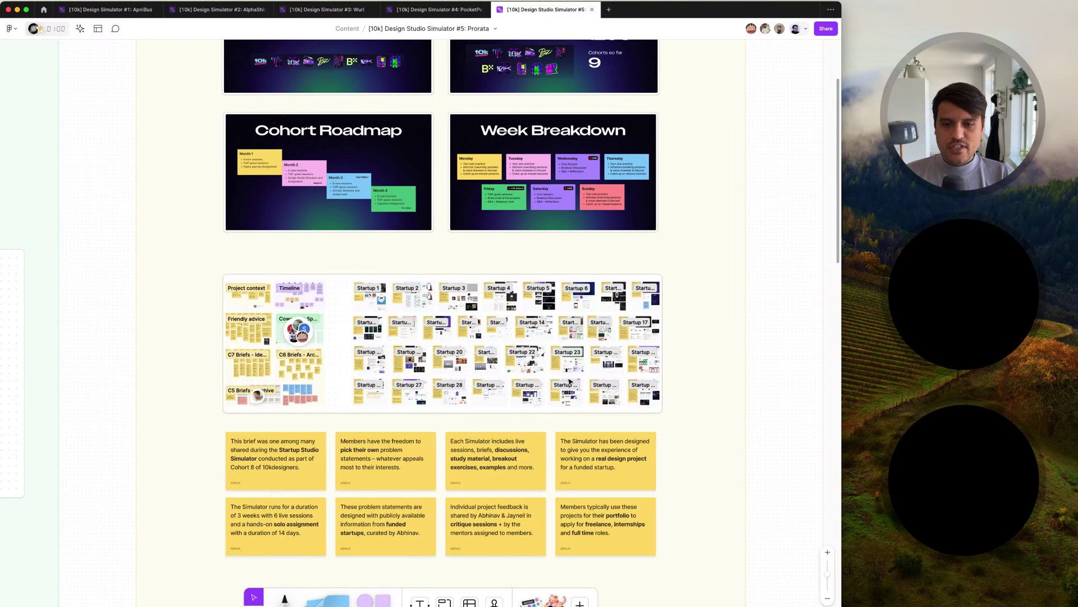
{"action": "scroll", "coordinate": [570, 381], "scroll_direction": "up", "scroll_amount": 3}
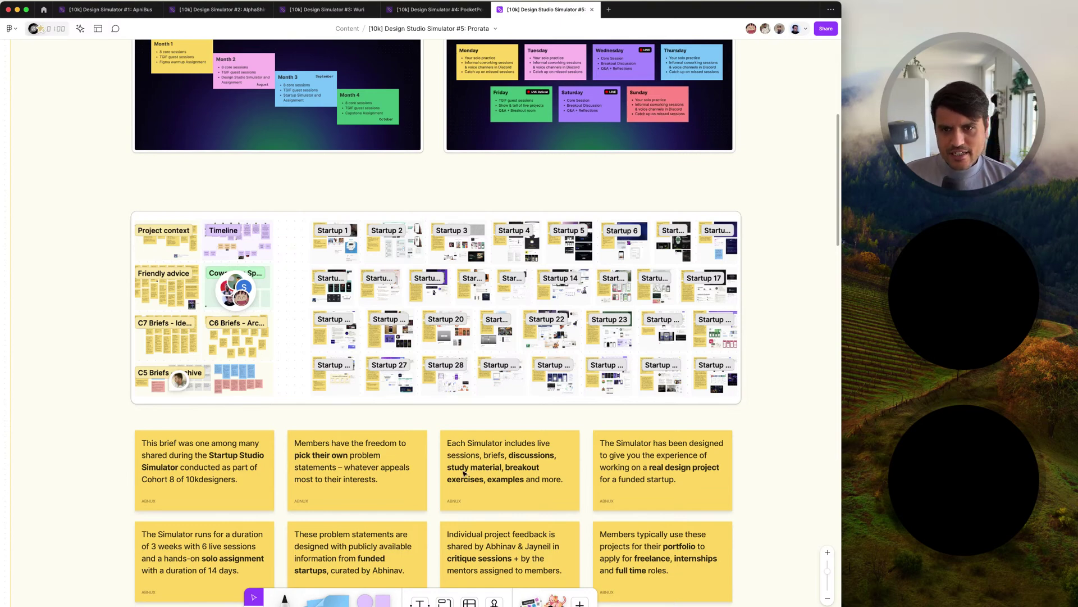
{"action": "scroll", "coordinate": [501, 380], "scroll_direction": "up", "scroll_amount": 5}
{"action": "scroll", "coordinate": [464, 470], "scroll_direction": "up", "scroll_amount": 2}
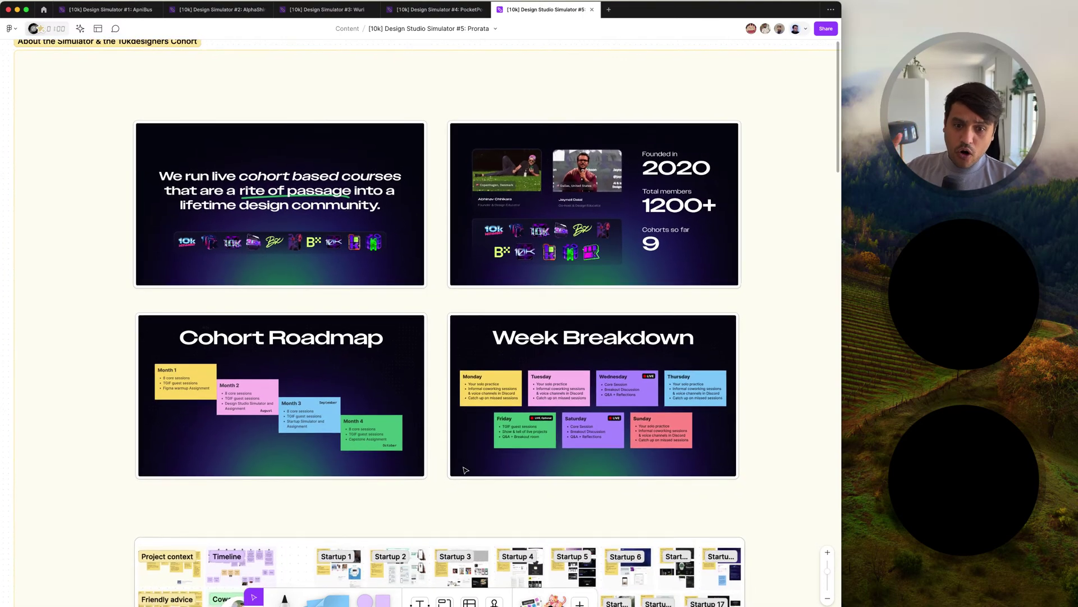
{"action": "scroll", "coordinate": [466, 470], "scroll_direction": "down", "scroll_amount": 1}
{"action": "scroll", "coordinate": [464, 470], "scroll_direction": "down", "scroll_amount": 1}
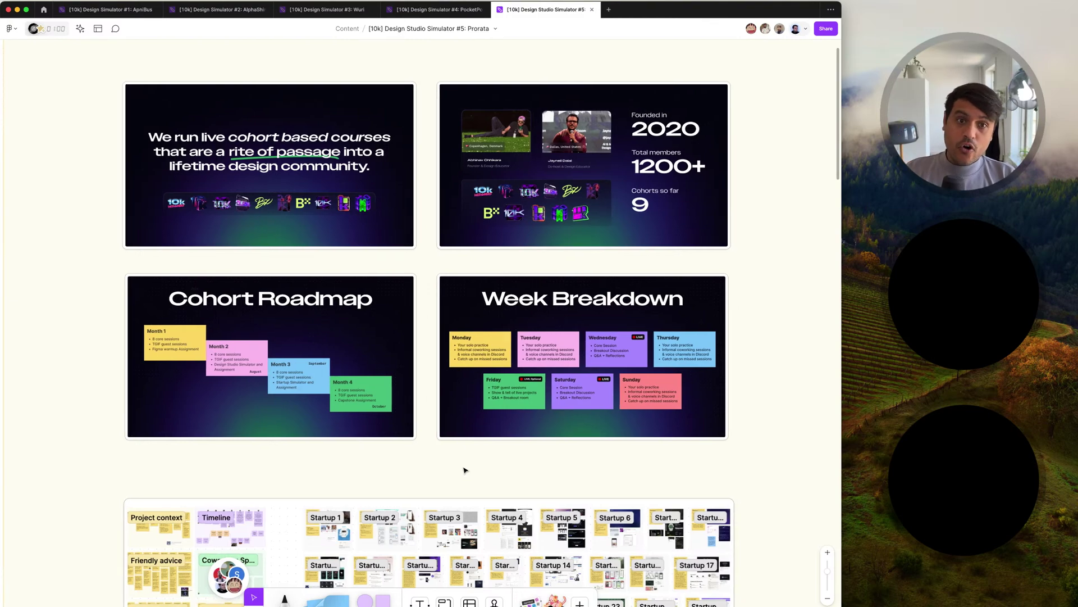
{"action": "scroll", "coordinate": [464, 469], "scroll_direction": "down", "scroll_amount": 1}
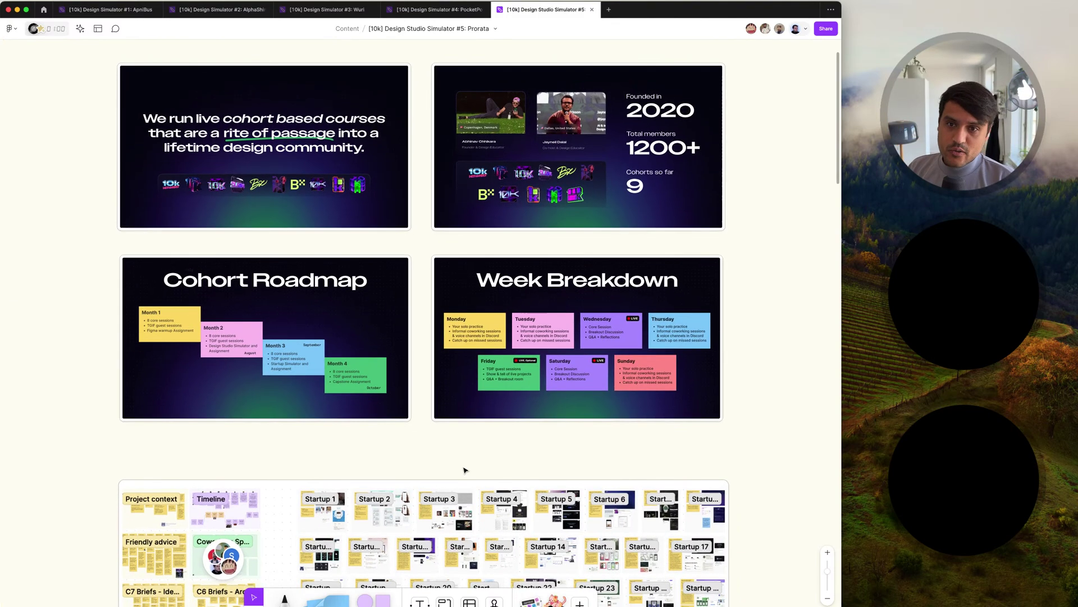
{"action": "scroll", "coordinate": [463, 470], "scroll_direction": "up", "scroll_amount": 2}
{"action": "scroll", "coordinate": [464, 470], "scroll_direction": "up", "scroll_amount": 1}
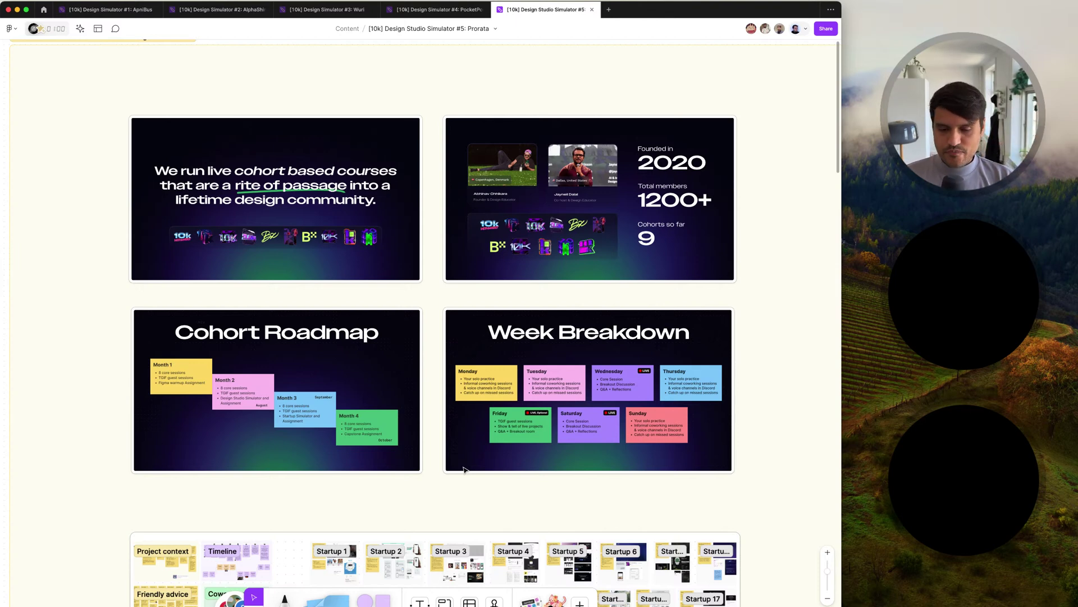
{"action": "scroll", "coordinate": [553, 392], "scroll_direction": "down", "scroll_amount": 3}
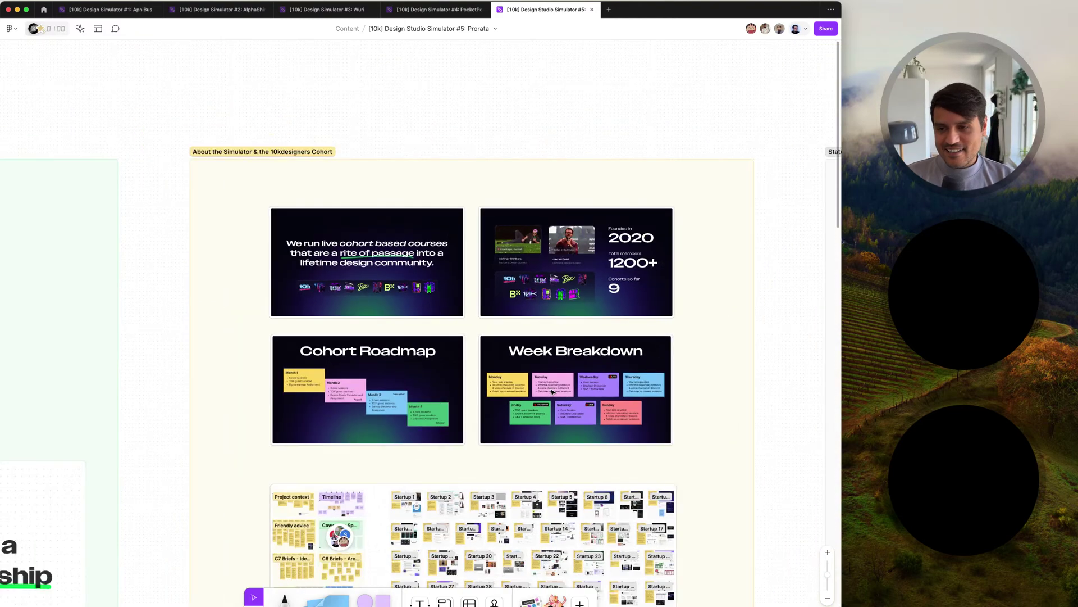
Examine the Overview & Brief section, covering the fractional car ownership brief and the Shark Tank India video card
{"action": "scroll", "coordinate": [552, 391], "scroll_direction": "down", "scroll_amount": 3}
{"action": "scroll", "coordinate": [552, 391], "scroll_direction": "left", "scroll_amount": 5}
{"action": "scroll", "coordinate": [552, 392], "scroll_direction": "up", "scroll_amount": 5}
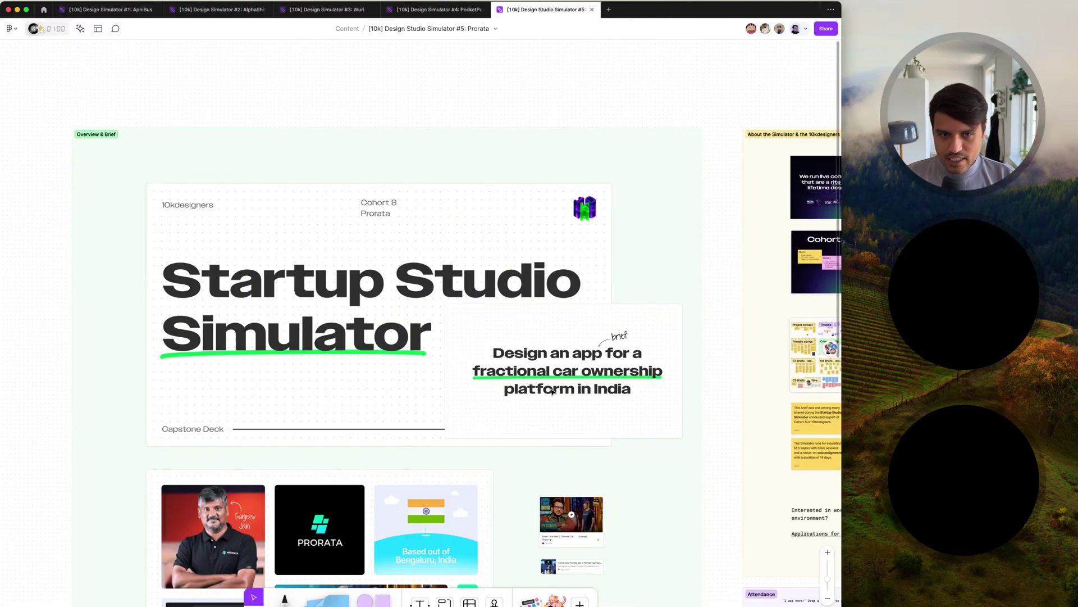
{"action": "scroll", "coordinate": [553, 391], "scroll_direction": "down", "scroll_amount": 2}
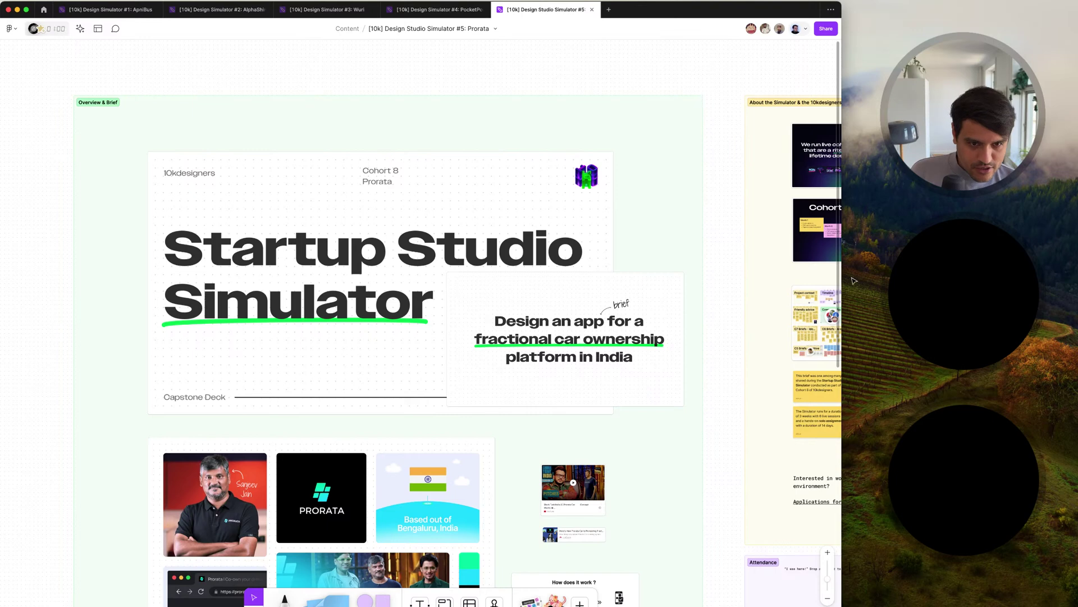
{"action": "left_click", "coordinate": [854, 281]}
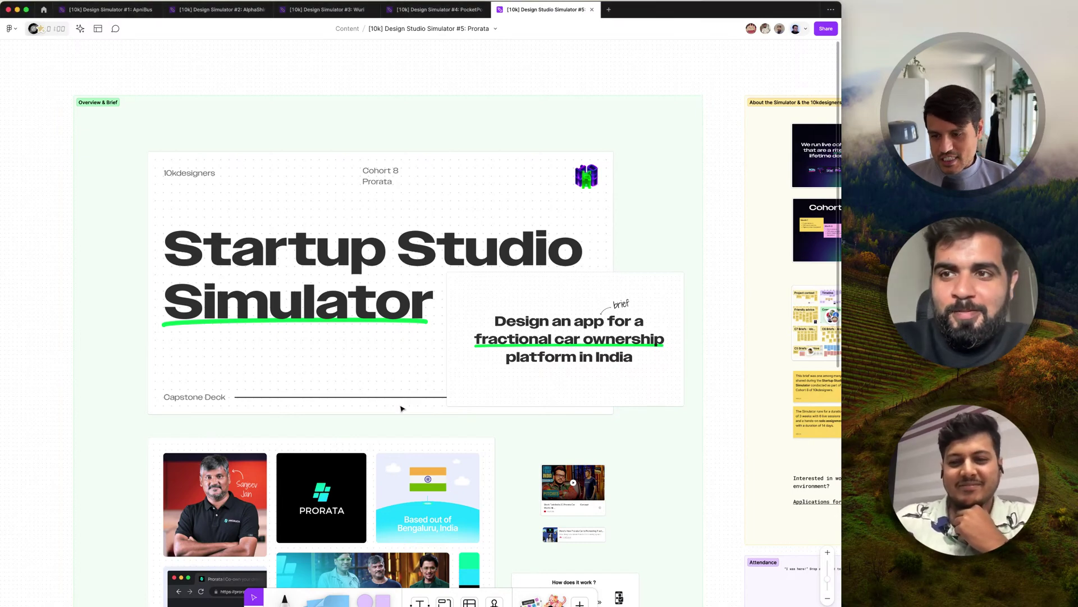
{"action": "scroll", "coordinate": [401, 409], "scroll_direction": "down", "scroll_amount": 3}
{"action": "scroll", "coordinate": [402, 408], "scroll_direction": "up", "scroll_amount": 1}
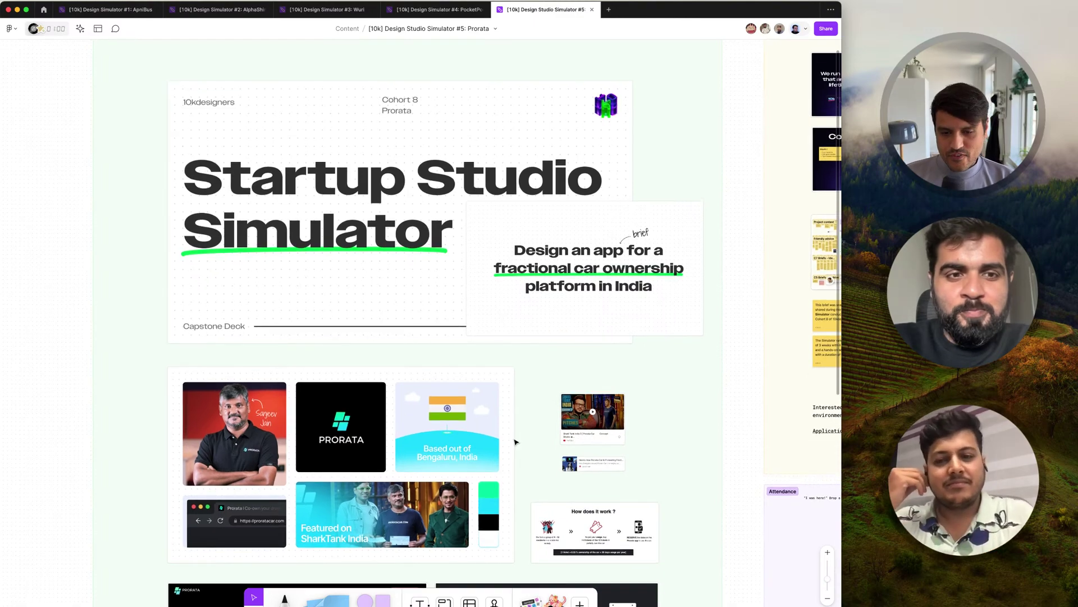
{"action": "scroll", "coordinate": [589, 440], "scroll_direction": "up", "scroll_amount": 5}
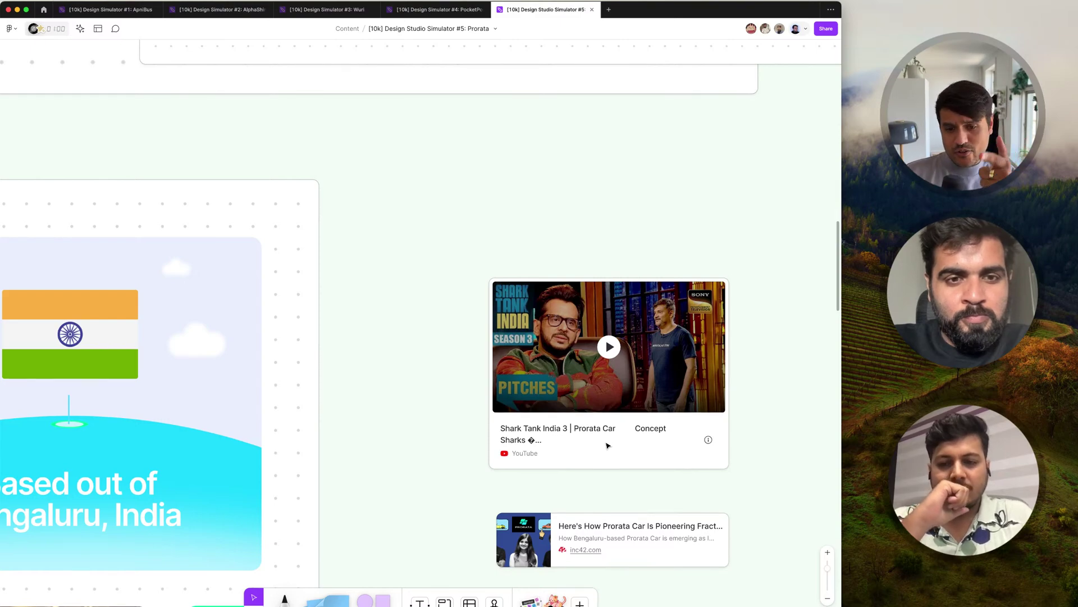
{"action": "scroll", "coordinate": [606, 446], "scroll_direction": "down", "scroll_amount": 5}
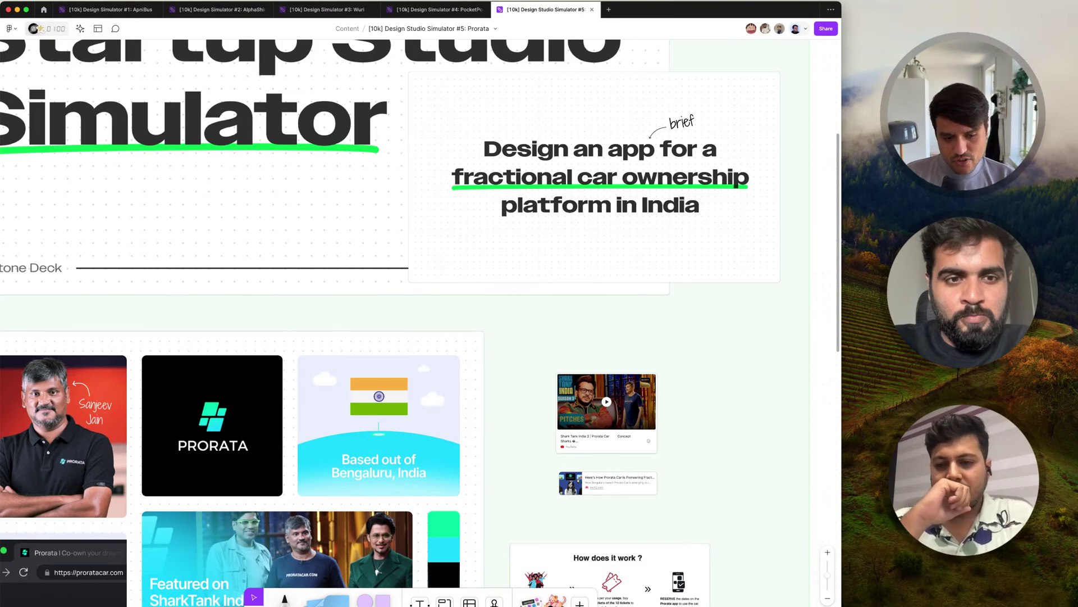
{"action": "scroll", "coordinate": [704, 469], "scroll_direction": "down", "scroll_amount": 5}
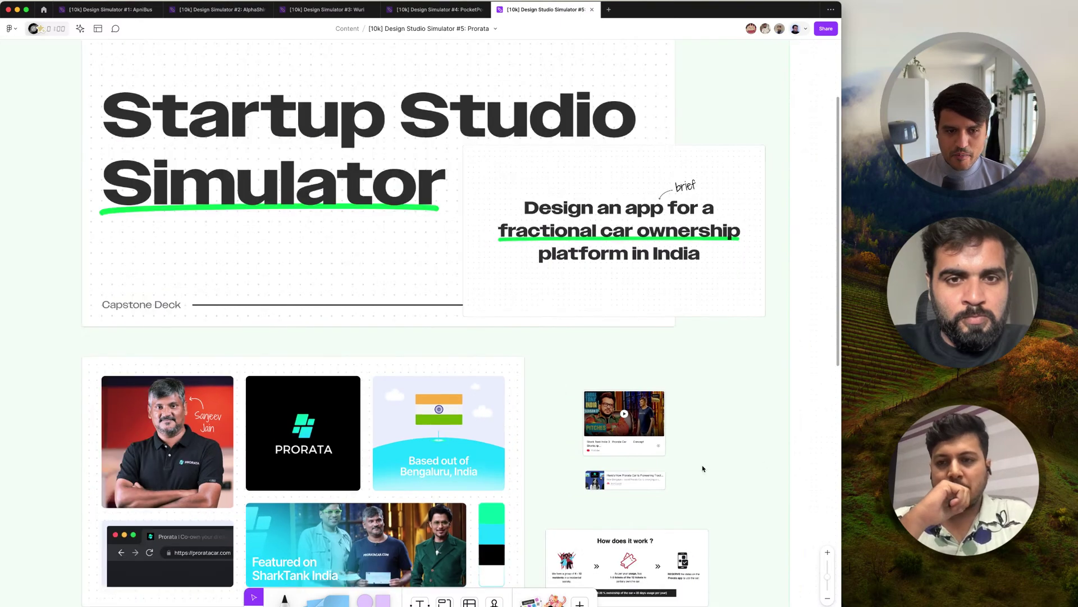
{"action": "scroll", "coordinate": [704, 470], "scroll_direction": "up", "scroll_amount": 2}
{"action": "scroll", "coordinate": [705, 470], "scroll_direction": "right", "scroll_amount": 1}
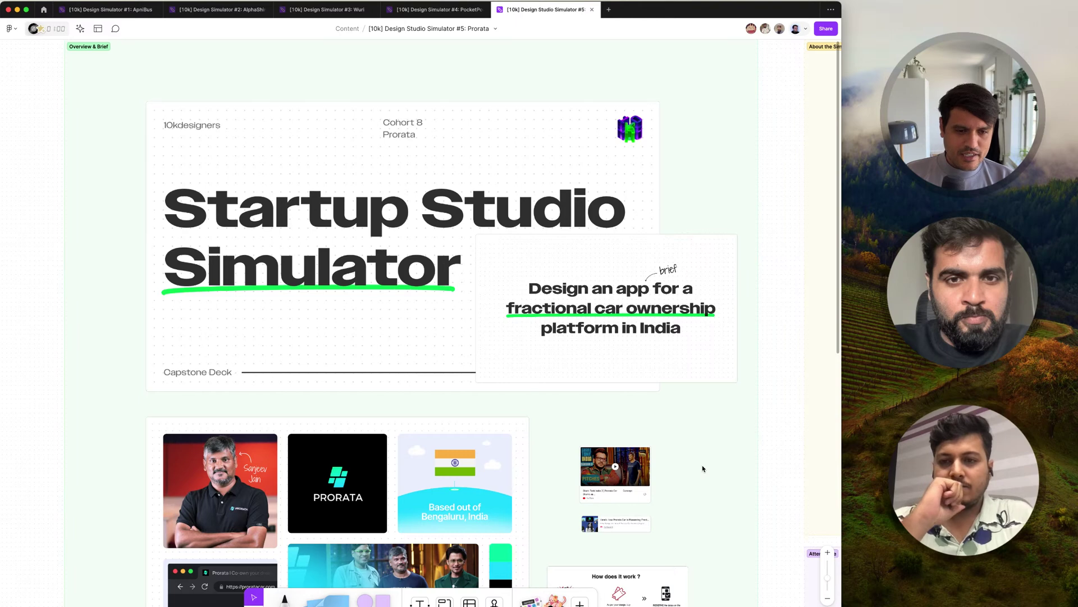
{"action": "left_click", "coordinate": [886, 366]}
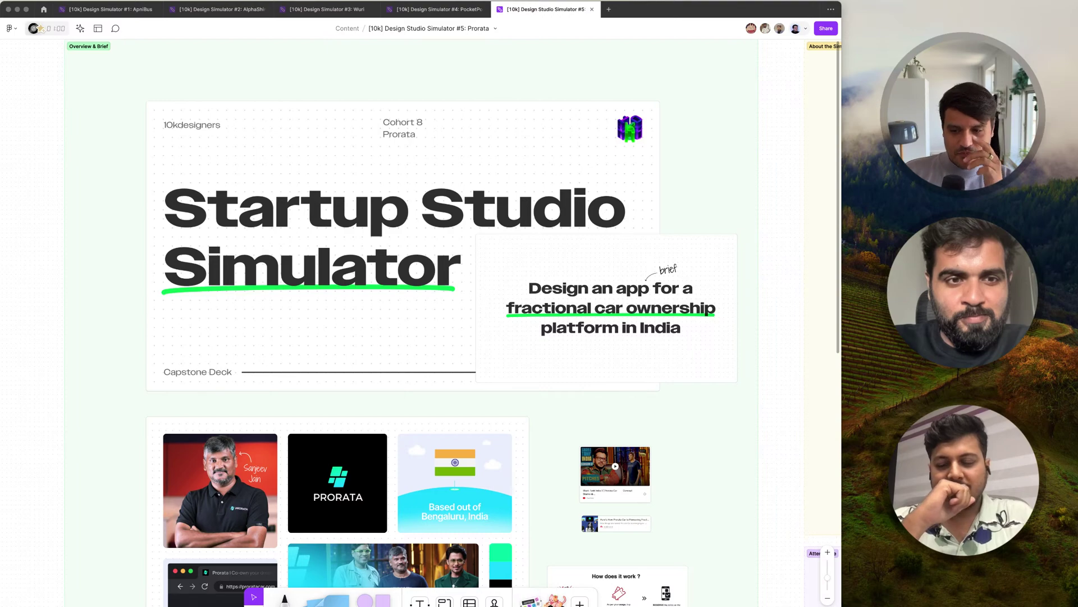
{"action": "left_click", "coordinate": [109, 424]}
{"action": "scroll", "coordinate": [110, 423], "scroll_direction": "down", "scroll_amount": 3}
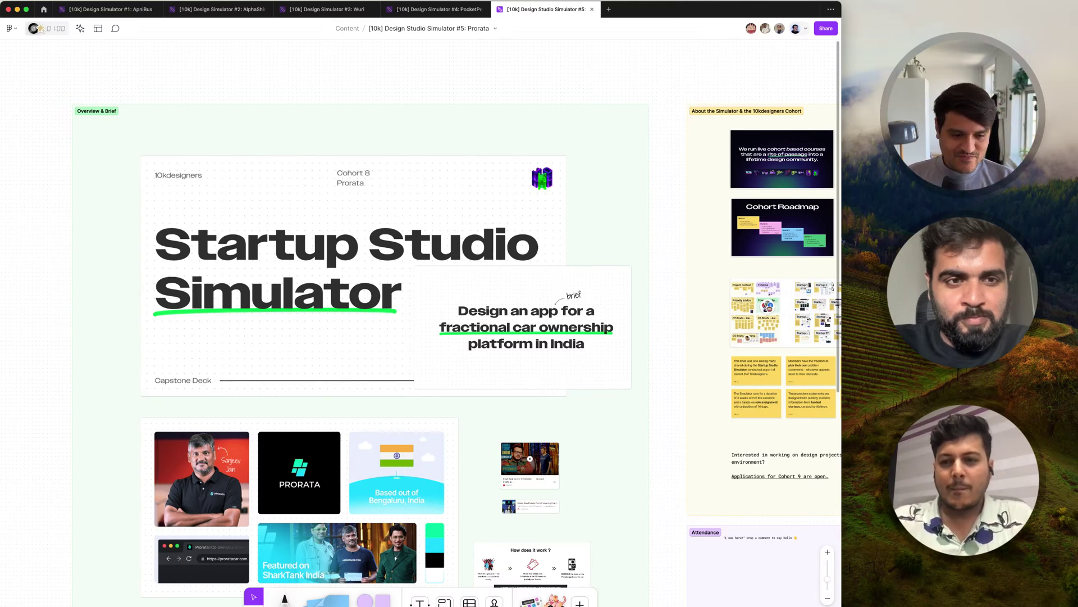
{"action": "left_click", "coordinate": [898, 344]}
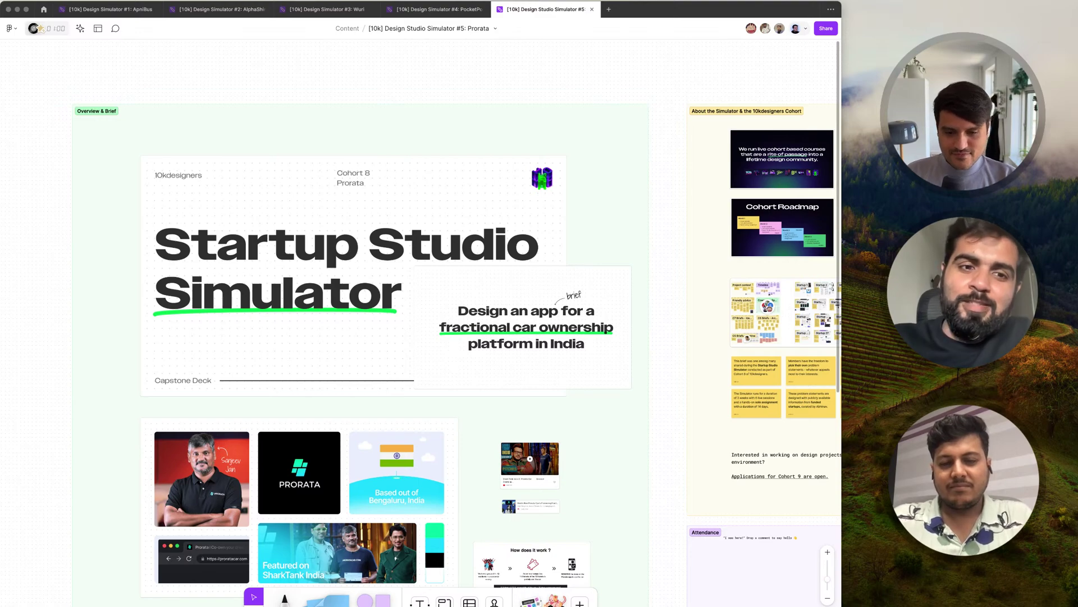
Look over the designer profile cards and LinkedIn notes in the Meet the Designers section
{"action": "scroll", "coordinate": [662, 541], "scroll_direction": "down", "scroll_amount": 10}
{"action": "scroll", "coordinate": [661, 541], "scroll_direction": "right", "scroll_amount": 3}
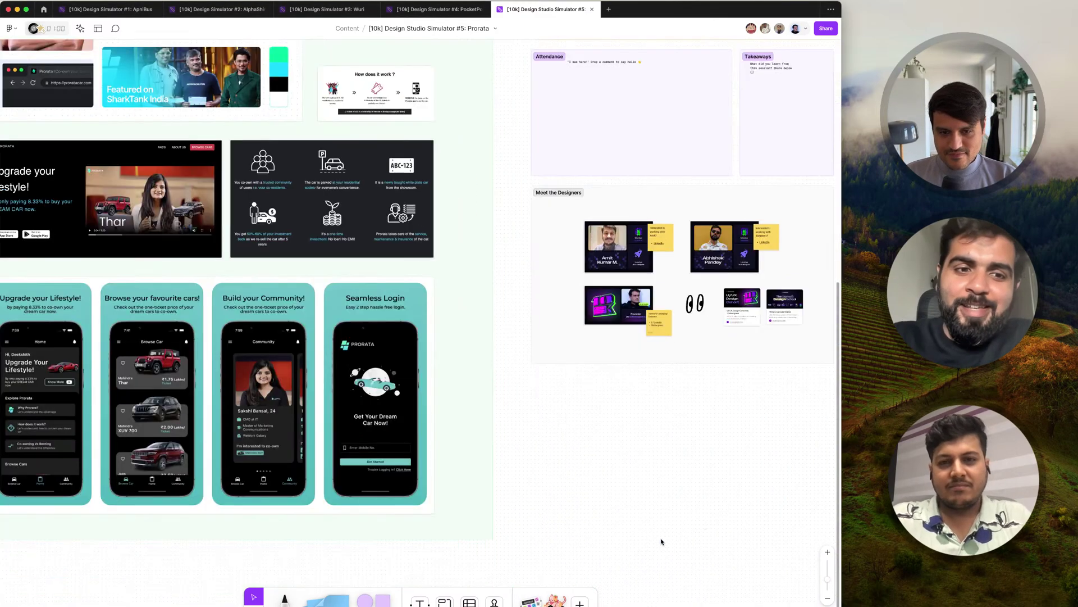
{"action": "scroll", "coordinate": [661, 541], "scroll_direction": "up", "scroll_amount": 8}
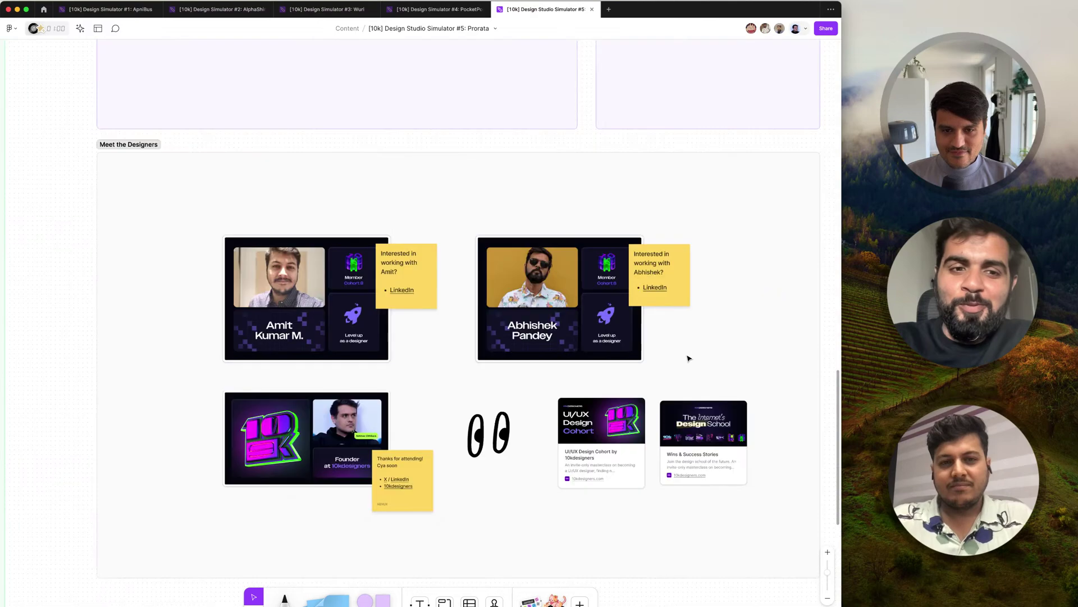
{"action": "scroll", "coordinate": [689, 357], "scroll_direction": "down", "scroll_amount": 3}
{"action": "scroll", "coordinate": [689, 358], "scroll_direction": "right", "scroll_amount": 3}
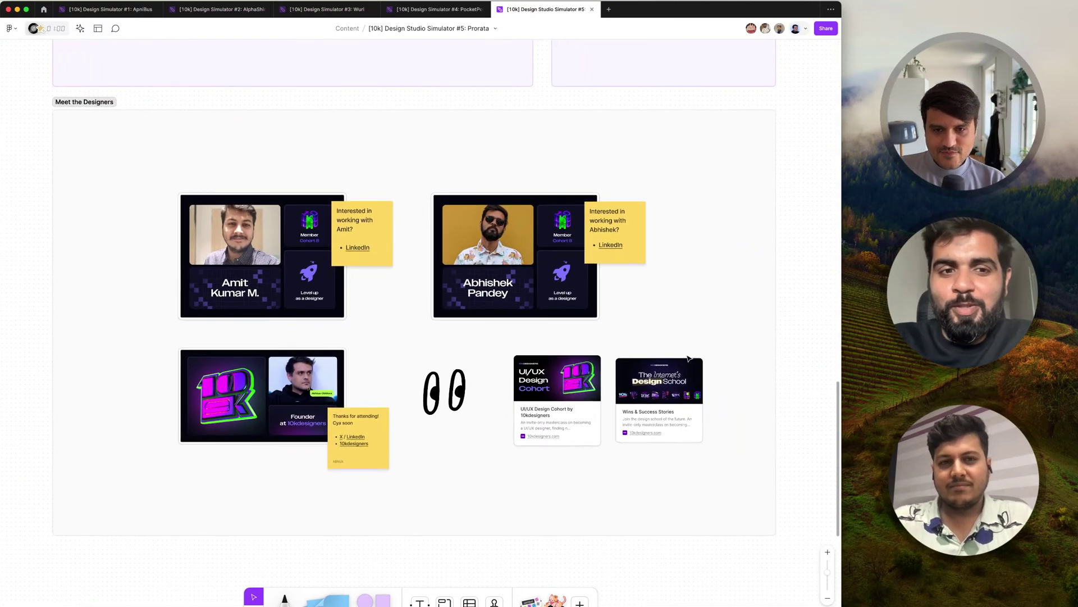
{"action": "scroll", "coordinate": [689, 357], "scroll_direction": "down", "scroll_amount": 2}
{"action": "scroll", "coordinate": [689, 358], "scroll_direction": "left", "scroll_amount": 2}
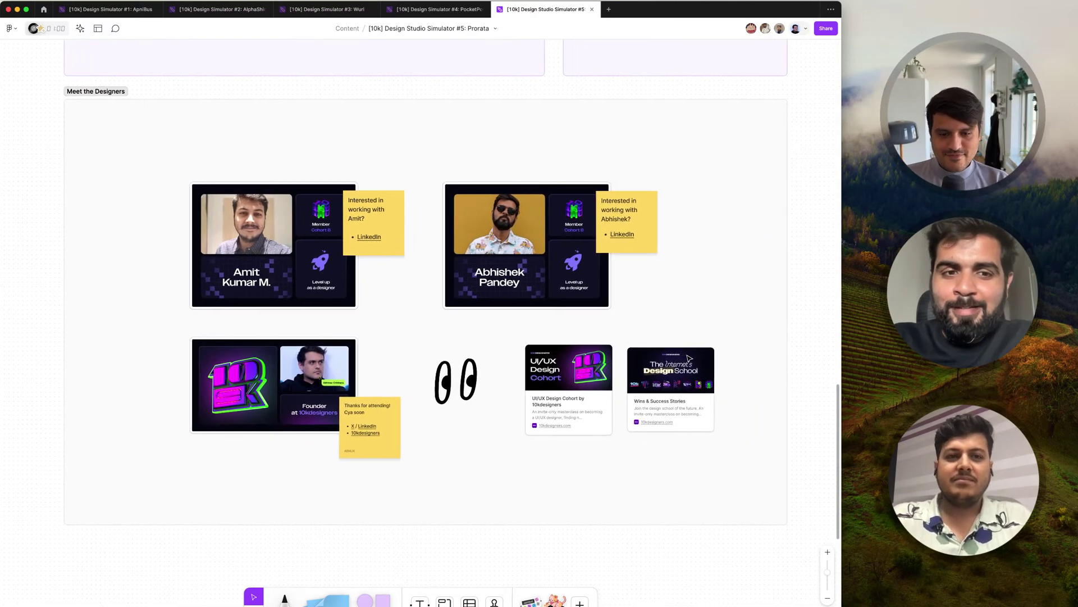
{"action": "left_click", "coordinate": [892, 427]}
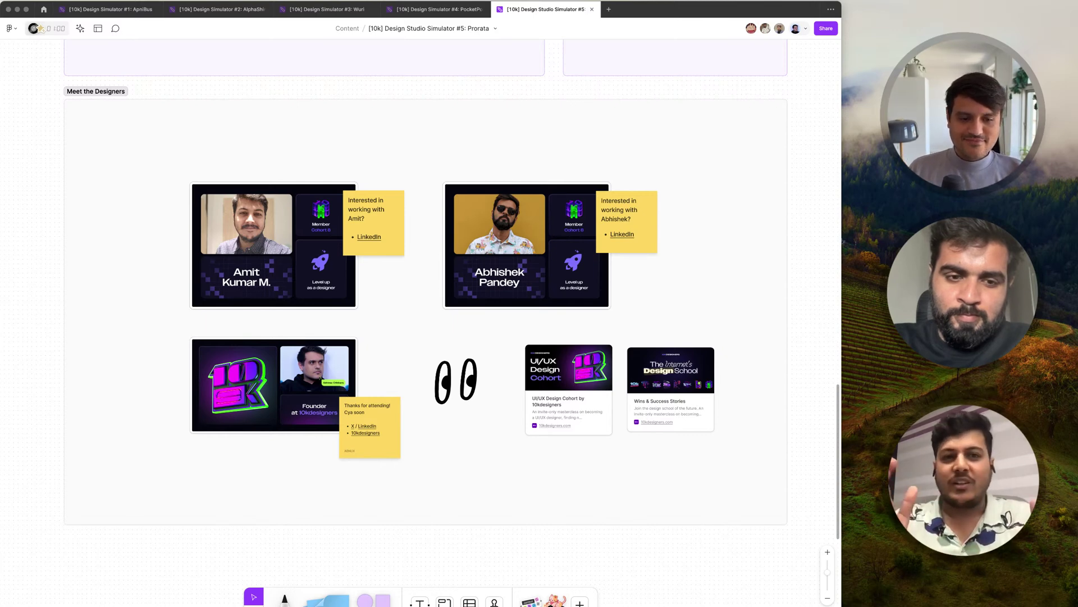
{"action": "scroll", "coordinate": [728, 525], "scroll_direction": "down", "scroll_amount": 5}
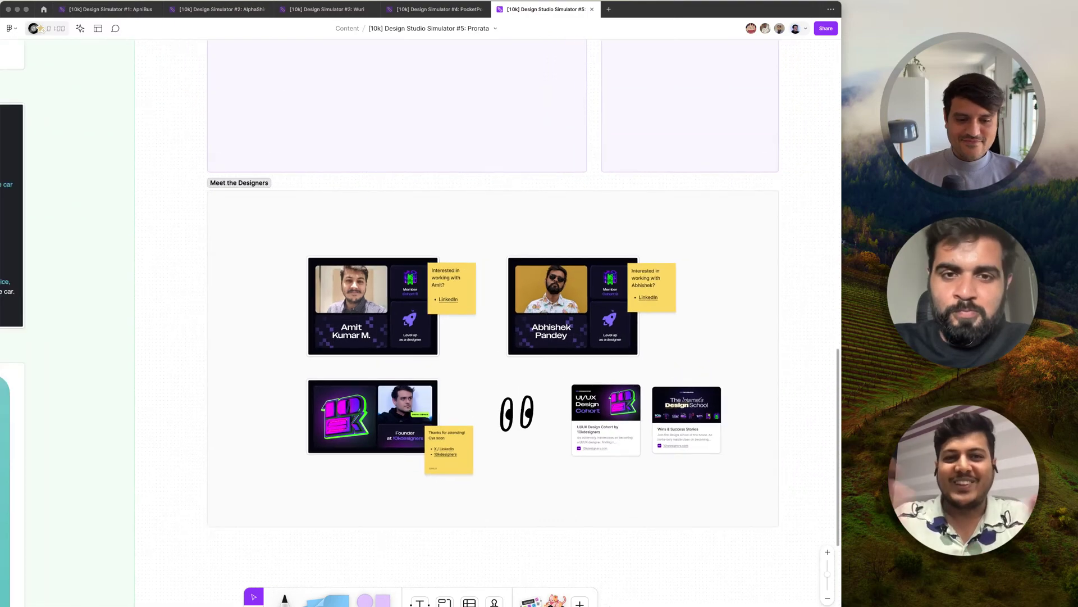
{"action": "scroll", "coordinate": [749, 525], "scroll_direction": "down", "scroll_amount": 2}
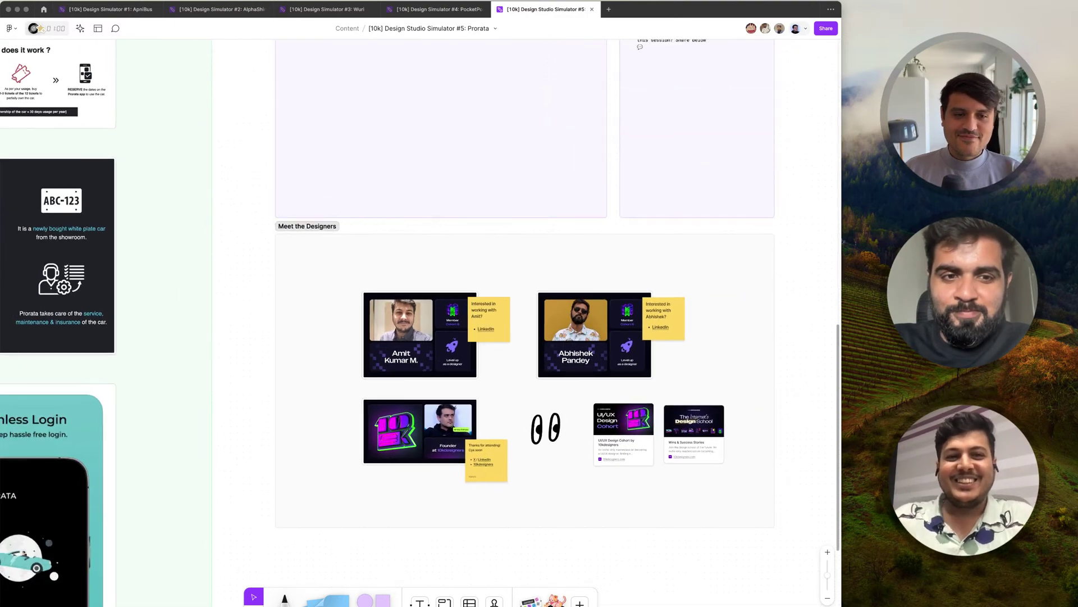
{"action": "scroll", "coordinate": [245, 354], "scroll_direction": "up", "scroll_amount": 5}
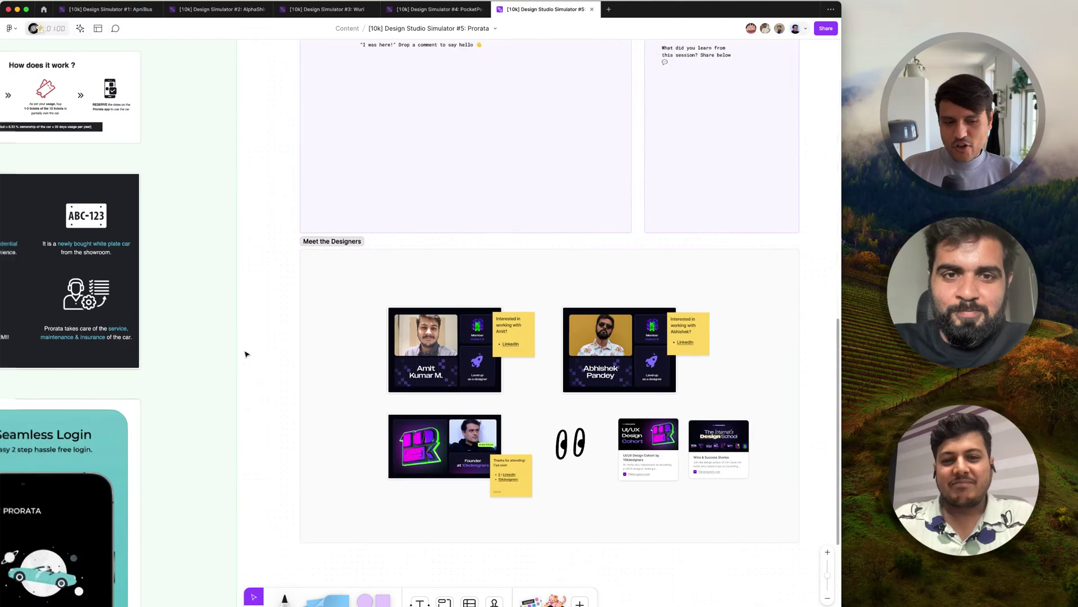
Review the Prorata company background, website screenshots and How does it work graphic beneath the Startup Studio Simulator title slide
{"action": "scroll", "coordinate": [246, 354], "scroll_direction": "left", "scroll_amount": 10}
{"action": "scroll", "coordinate": [245, 353], "scroll_direction": "up", "scroll_amount": 2}
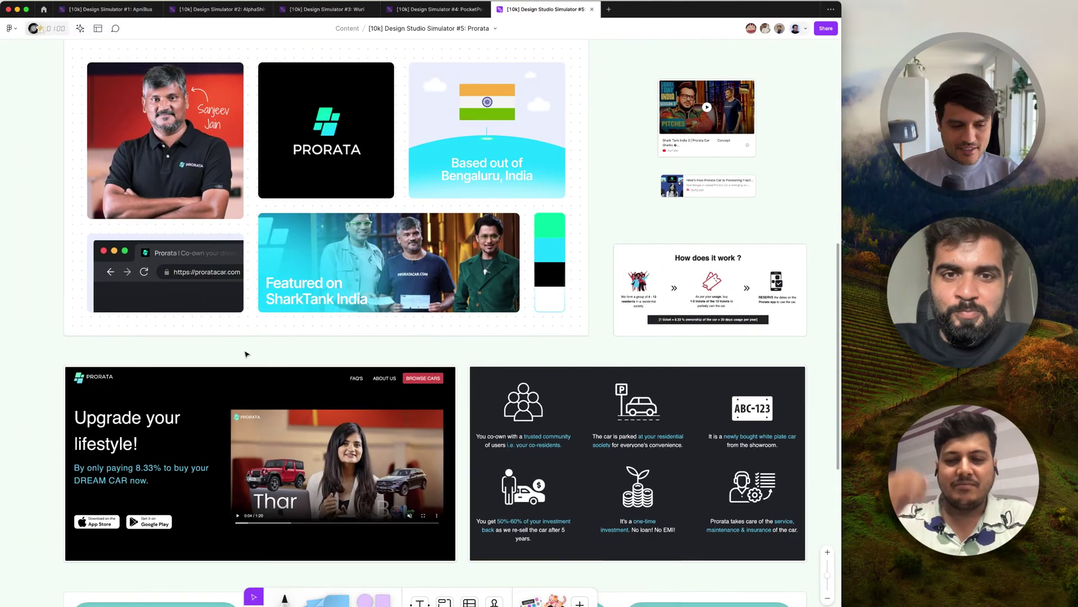
{"action": "scroll", "coordinate": [245, 354], "scroll_direction": "down", "scroll_amount": 5}
{"action": "scroll", "coordinate": [246, 352], "scroll_direction": "up", "scroll_amount": 2}
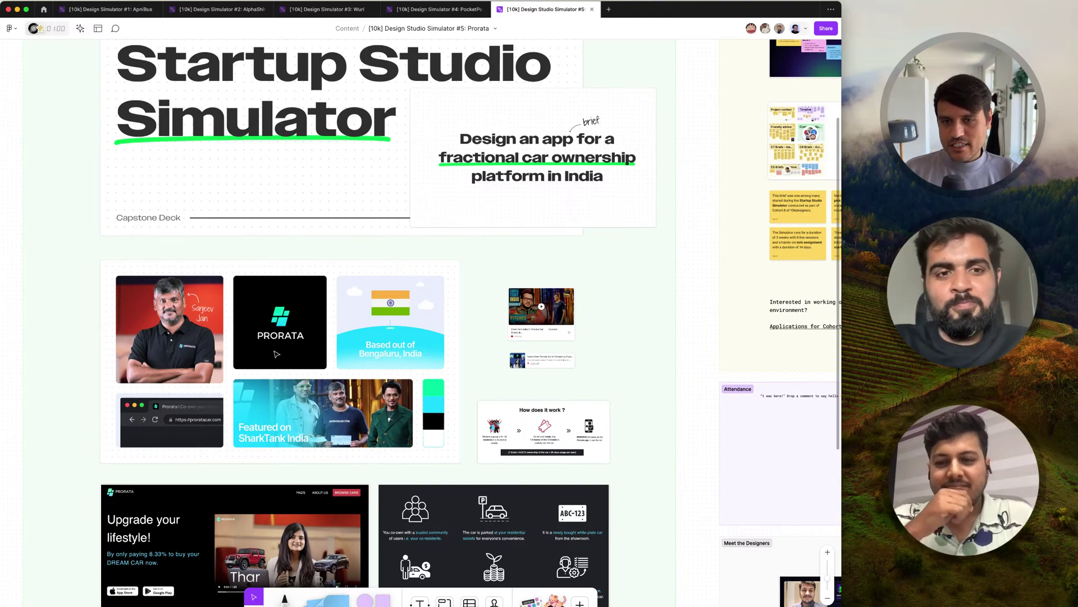
{"action": "scroll", "coordinate": [276, 354], "scroll_direction": "up", "scroll_amount": 3}
{"action": "scroll", "coordinate": [276, 354], "scroll_direction": "up", "scroll_amount": 2}
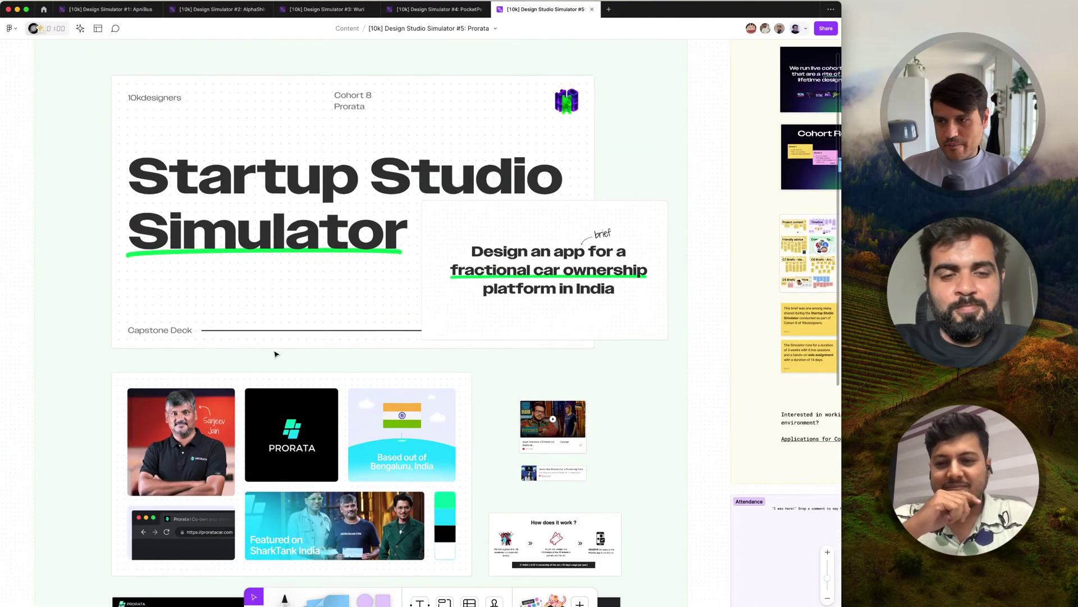
{"action": "scroll", "coordinate": [276, 354], "scroll_direction": "right", "scroll_amount": 2}
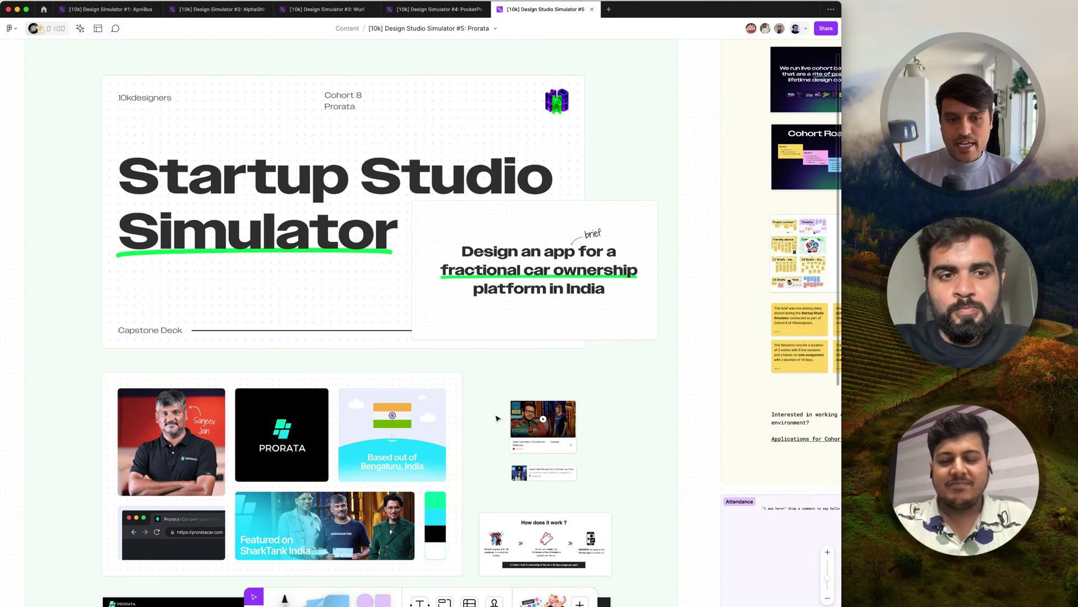
Delete the September and October labels from the Month 3 and Month 4 notes on the Cohort Roadmap slide
{"action": "scroll", "coordinate": [498, 418], "scroll_direction": "right", "scroll_amount": 10}
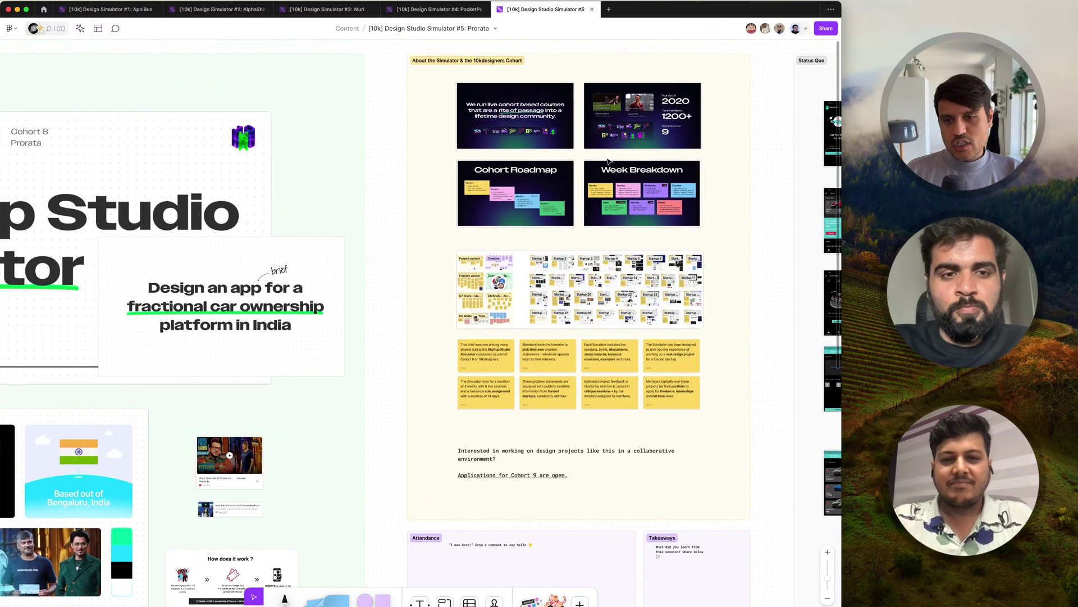
{"action": "scroll", "coordinate": [608, 162], "scroll_direction": "up", "scroll_amount": 6}
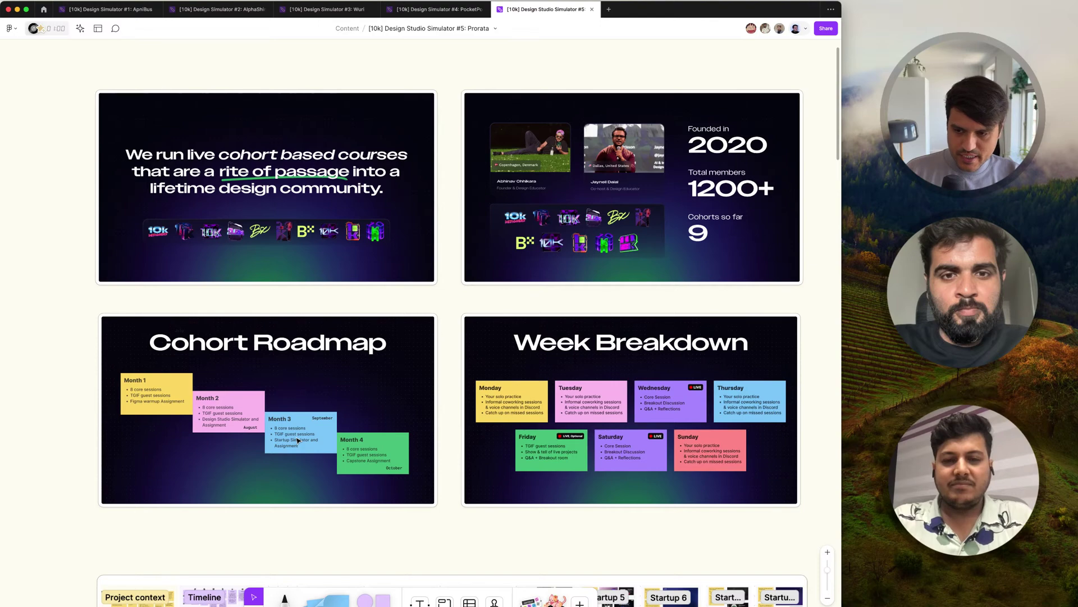
{"action": "left_click", "coordinate": [323, 419]}
{"action": "key", "text": "Delete"}
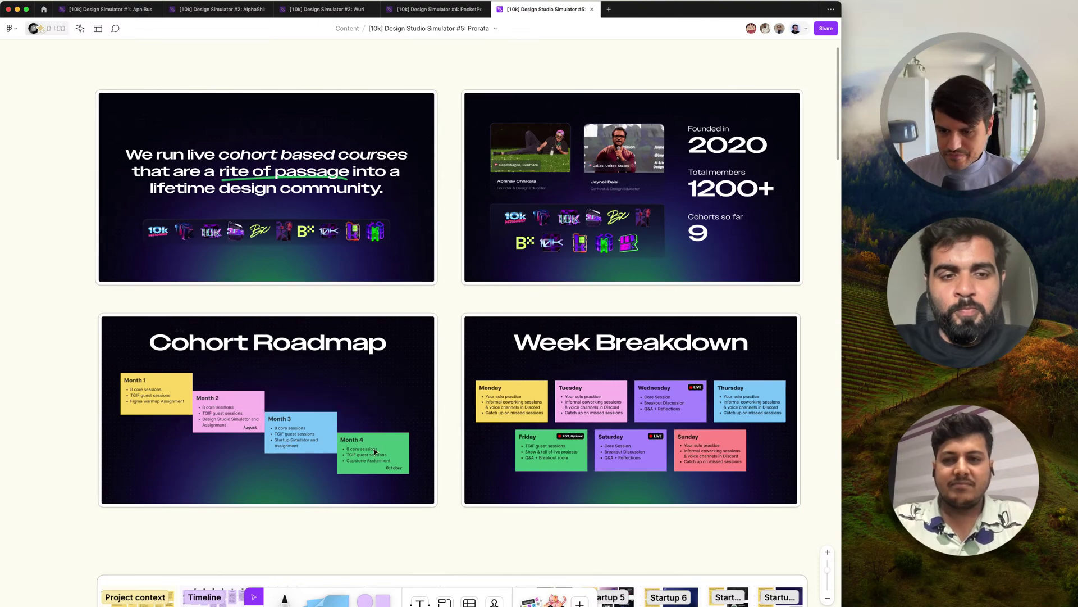
{"action": "left_click", "coordinate": [395, 468]}
{"action": "key", "text": "Delete"}
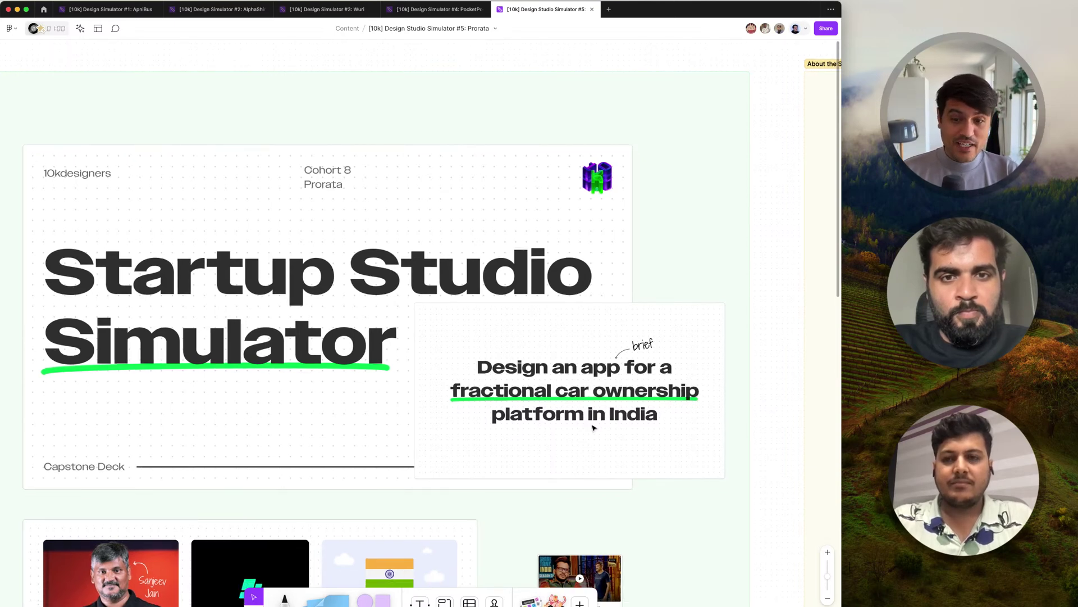
Review the fractional car ownership brief card and the Prorata company collage beneath the Startup Studio Simulator title slide
{"action": "scroll", "coordinate": [594, 428], "scroll_direction": "down", "scroll_amount": 5}
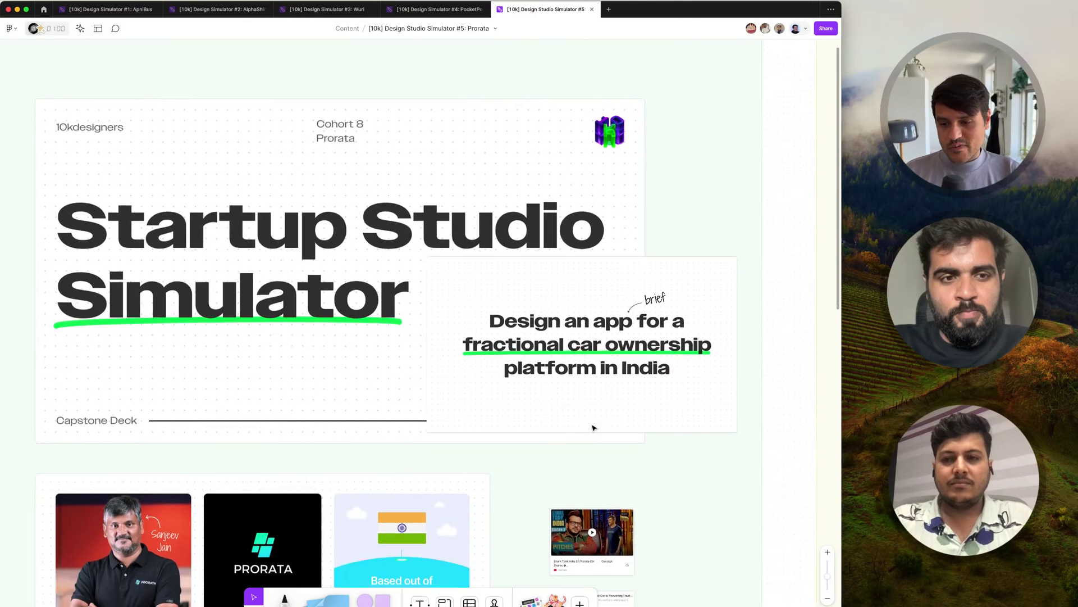
{"action": "scroll", "coordinate": [594, 428], "scroll_direction": "down", "scroll_amount": 4}
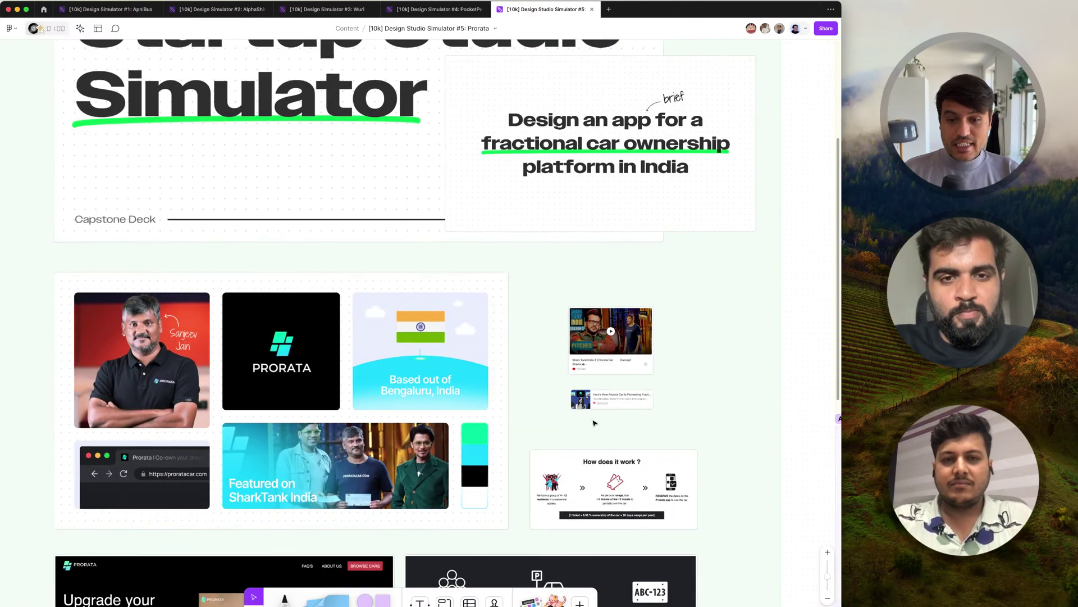
{"action": "scroll", "coordinate": [607, 372], "scroll_direction": "up", "scroll_amount": 3}
{"action": "scroll", "coordinate": [607, 371], "scroll_direction": "down", "scroll_amount": 3}
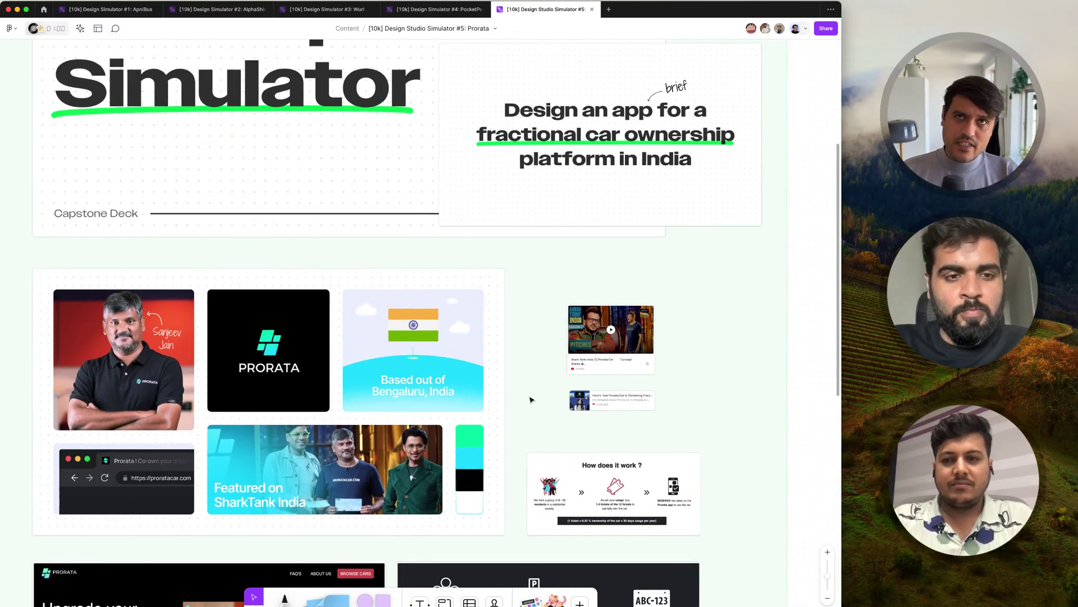
{"action": "scroll", "coordinate": [530, 399], "scroll_direction": "down", "scroll_amount": 2}
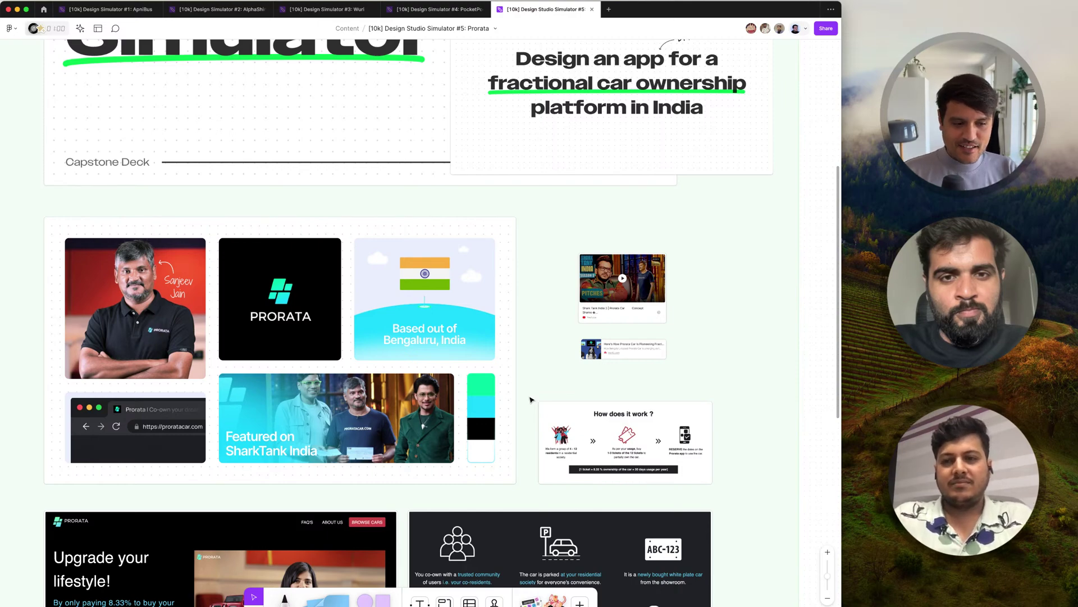
{"action": "scroll", "coordinate": [531, 399], "scroll_direction": "down", "scroll_amount": 3}
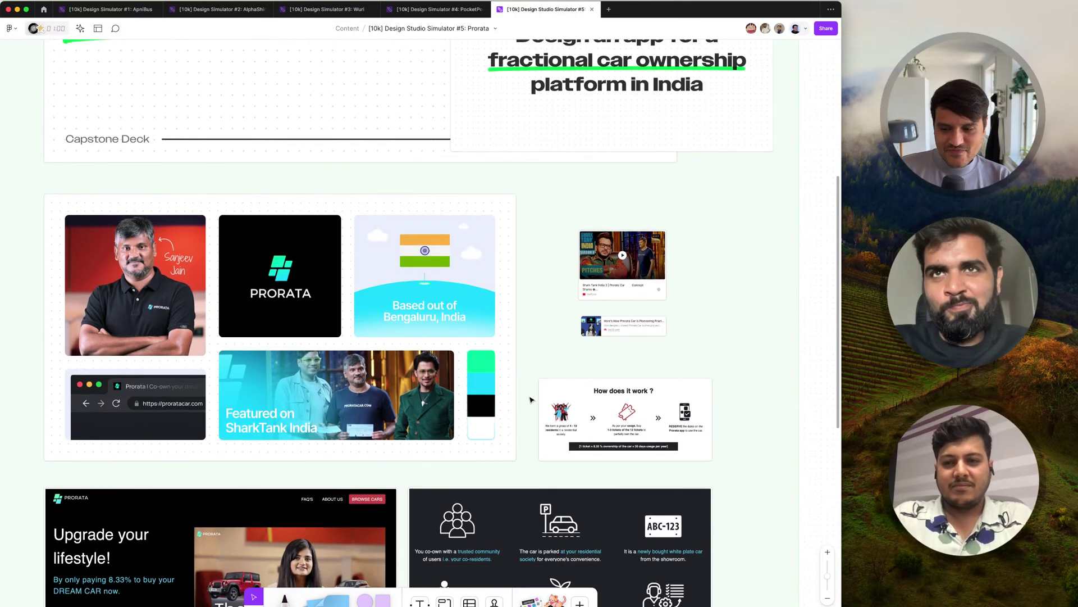
{"action": "scroll", "coordinate": [530, 399], "scroll_direction": "down", "scroll_amount": 1}
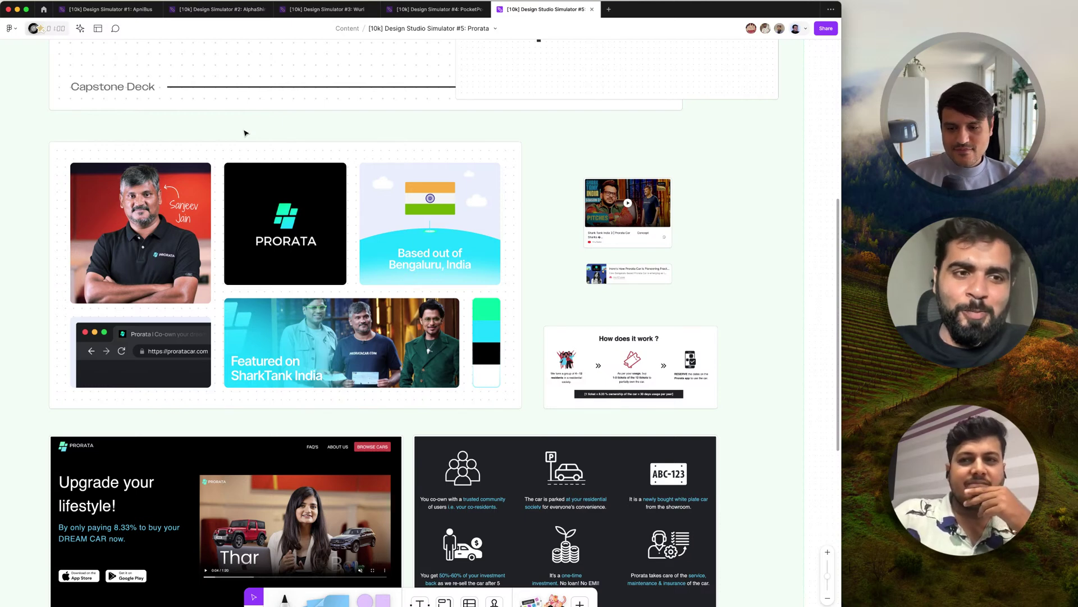
{"action": "scroll", "coordinate": [244, 133], "scroll_direction": "down", "scroll_amount": 1}
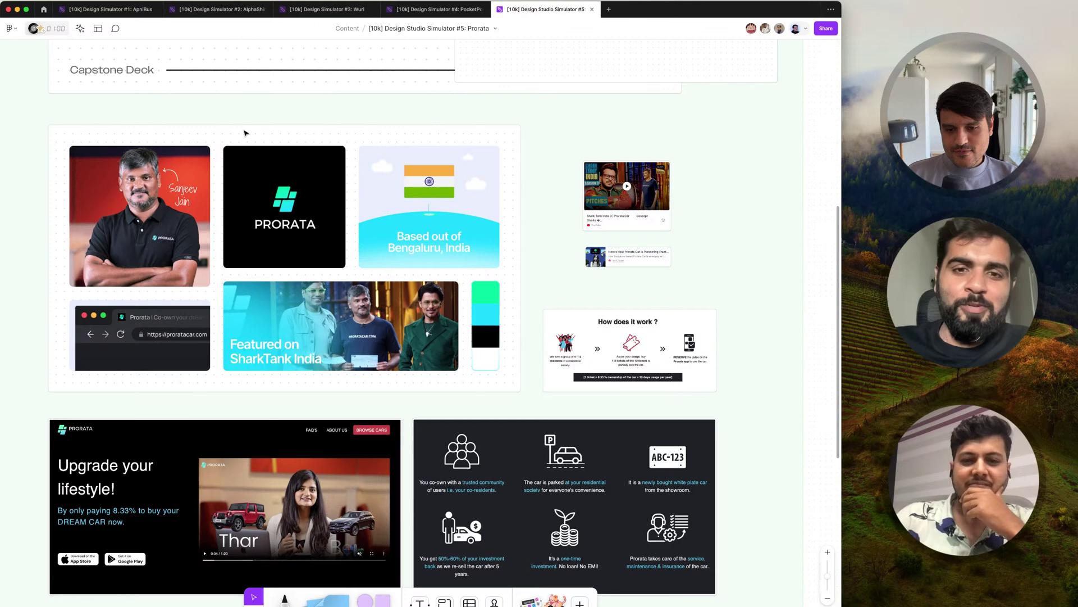
{"action": "scroll", "coordinate": [244, 134], "scroll_direction": "down", "scroll_amount": 2}
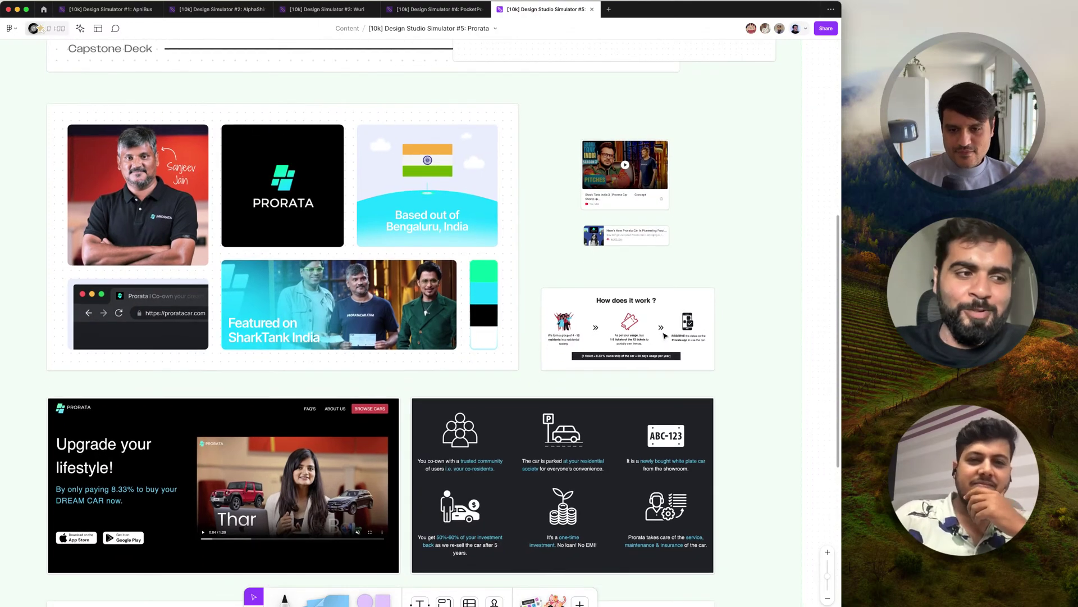
Examine the How does it work graphic, the ownership benefits panel and the four app promo screens in the Overview & Brief section
{"action": "scroll", "coordinate": [664, 335], "scroll_direction": "up", "scroll_amount": 5}
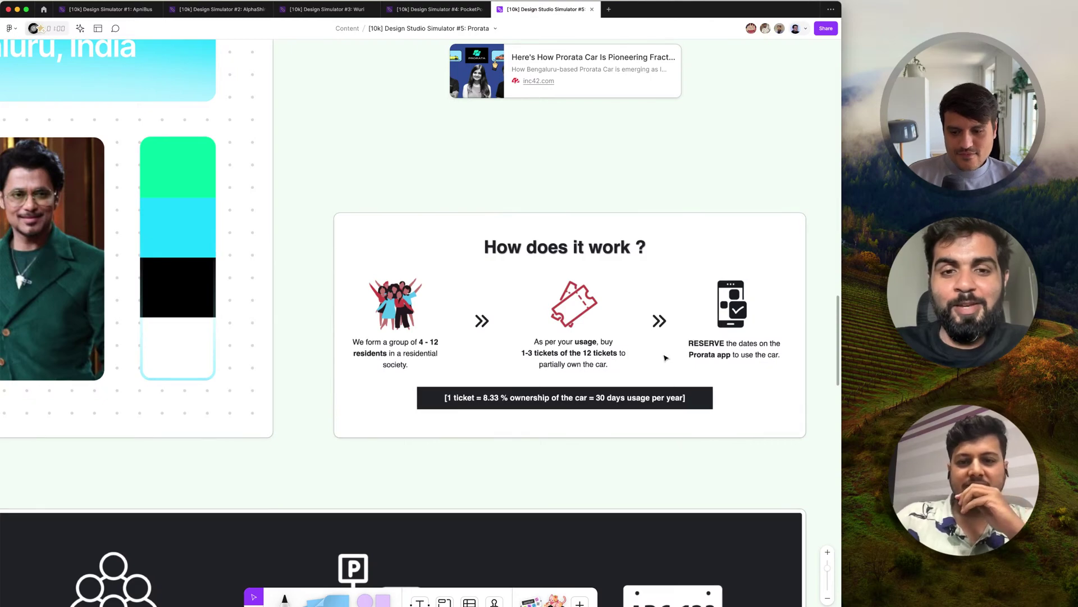
{"action": "scroll", "coordinate": [665, 358], "scroll_direction": "down", "scroll_amount": 5}
{"action": "scroll", "coordinate": [666, 358], "scroll_direction": "up", "scroll_amount": 3}
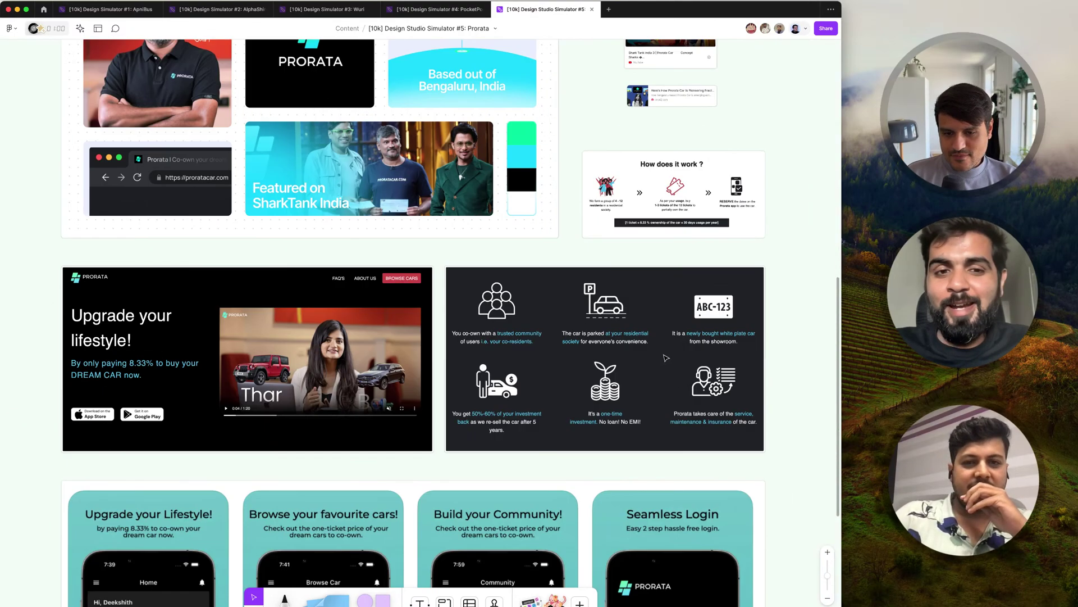
{"action": "scroll", "coordinate": [667, 358], "scroll_direction": "down", "scroll_amount": 5}
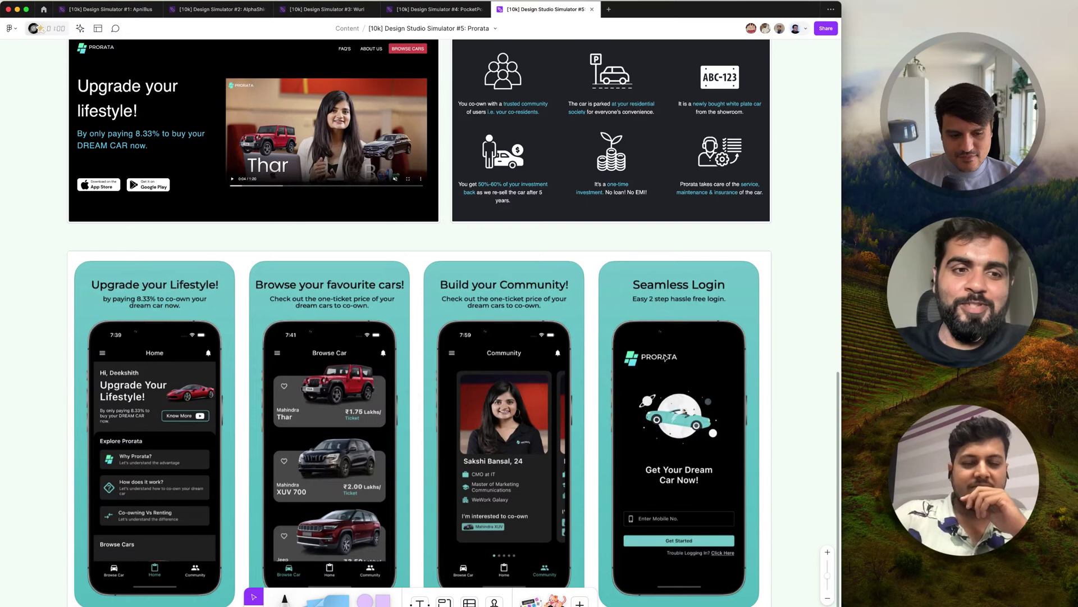
{"action": "scroll", "coordinate": [665, 358], "scroll_direction": "down", "scroll_amount": 3}
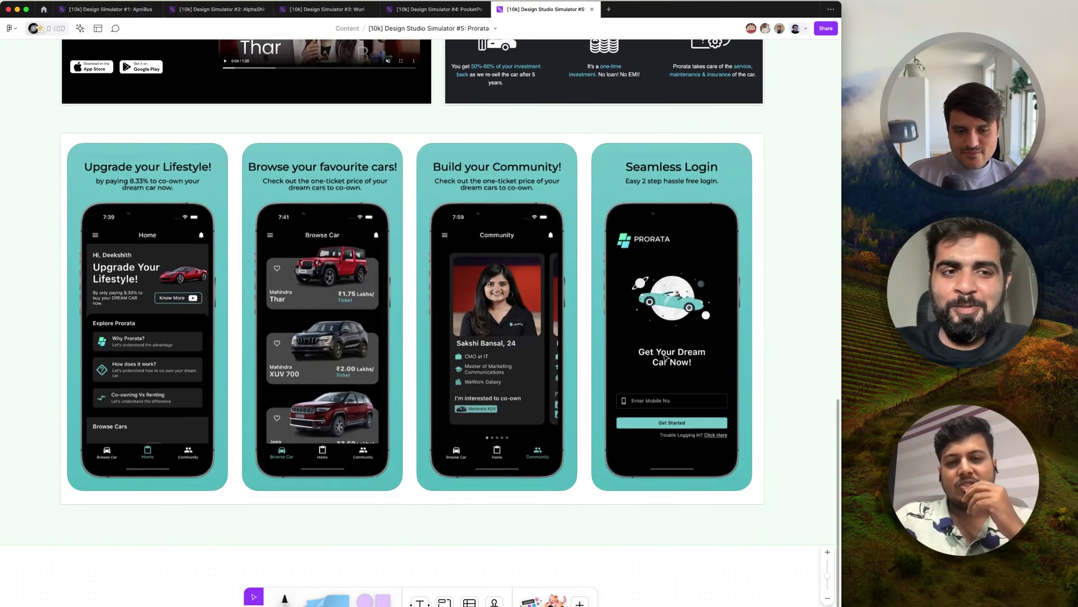
{"action": "scroll", "coordinate": [666, 358], "scroll_direction": "up", "scroll_amount": 2}
{"action": "scroll", "coordinate": [665, 357], "scroll_direction": "up", "scroll_amount": 2}
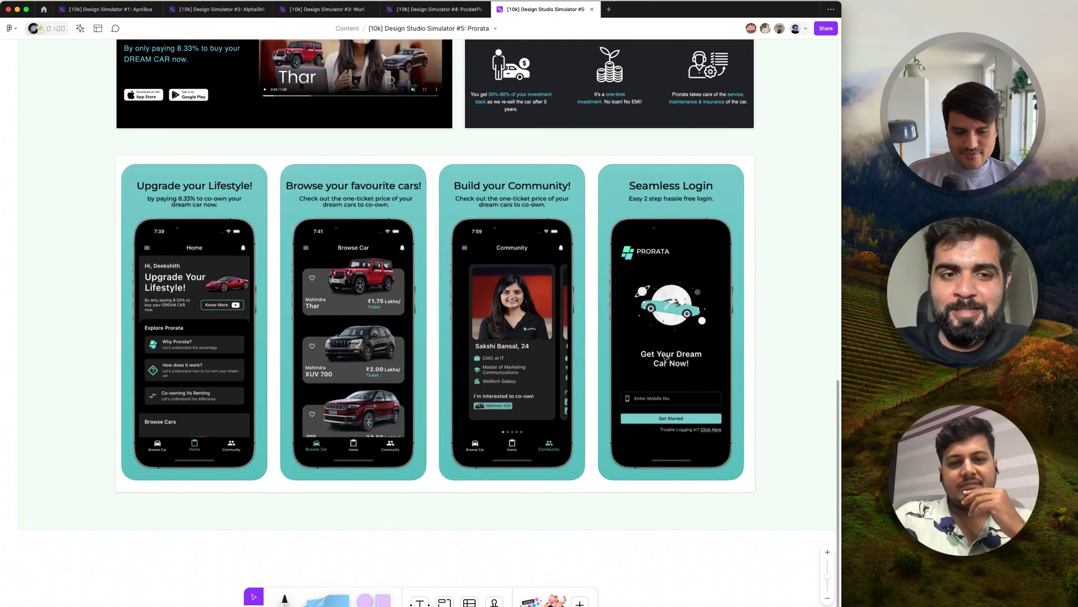
{"action": "scroll", "coordinate": [665, 357], "scroll_direction": "up", "scroll_amount": 2}
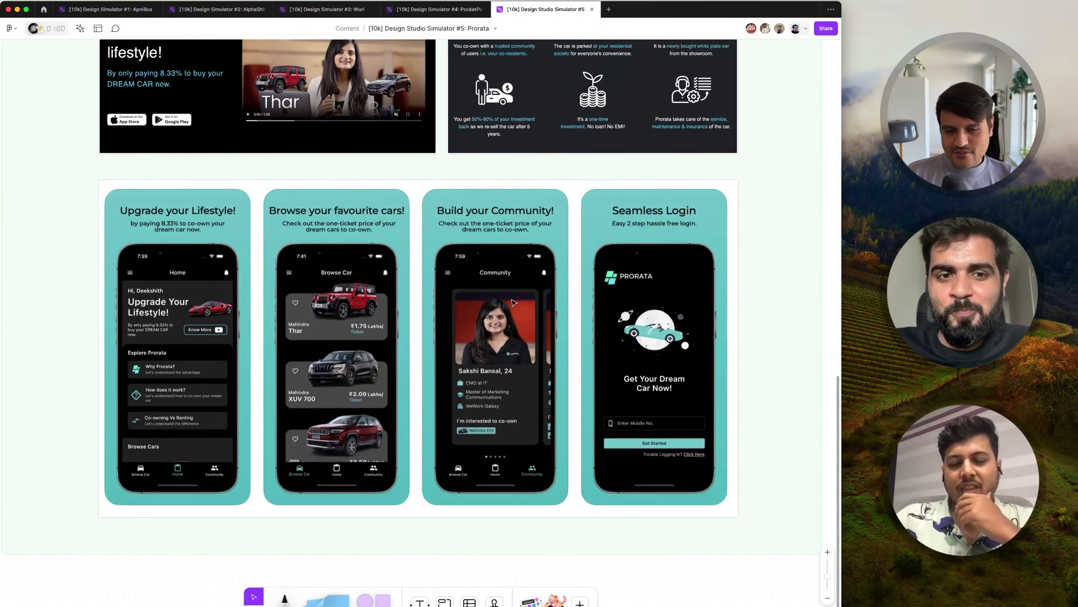
{"action": "scroll", "coordinate": [512, 302], "scroll_direction": "down", "scroll_amount": 1}
{"action": "scroll", "coordinate": [512, 303], "scroll_direction": "up", "scroll_amount": 3}
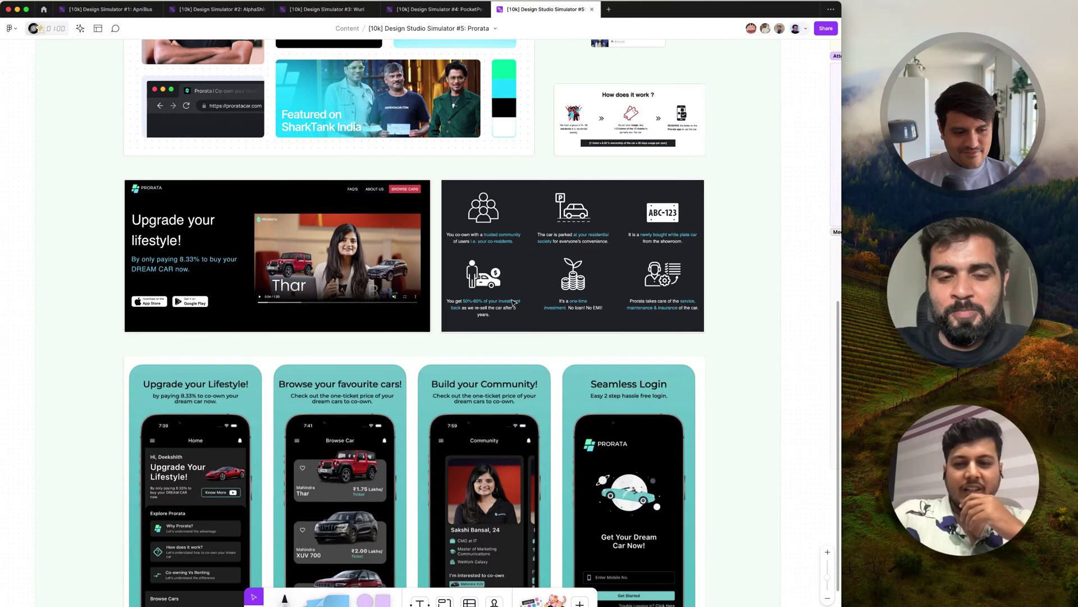
Look over the existing Prorata app screens and the Shark Tank India pitch stills in the Status Quo section
{"action": "scroll", "coordinate": [513, 302], "scroll_direction": "down", "scroll_amount": 5}
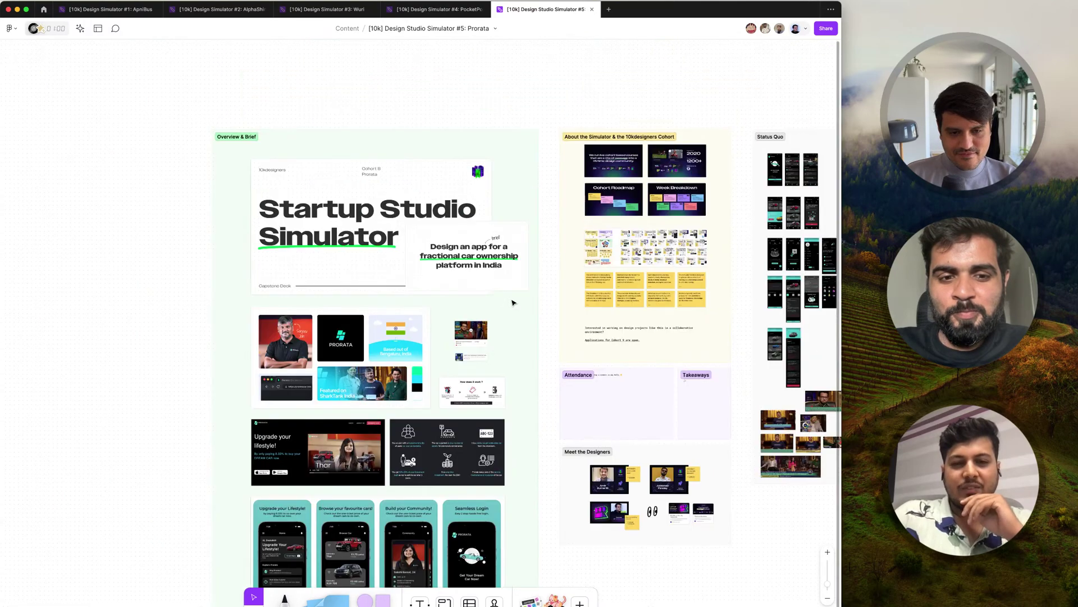
{"action": "scroll", "coordinate": [618, 197], "scroll_direction": "right", "scroll_amount": 5}
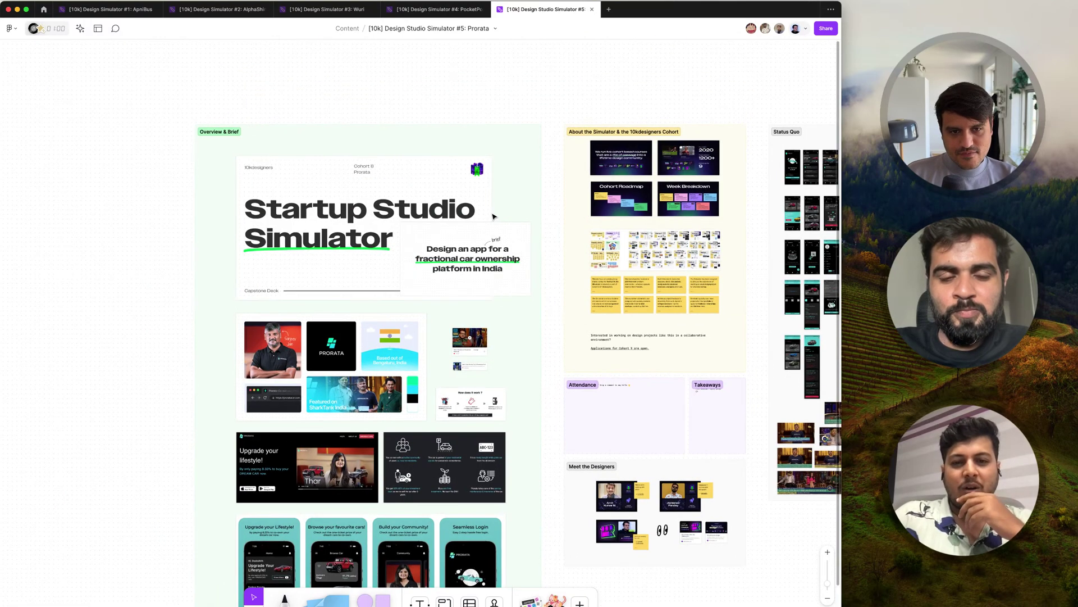
{"action": "scroll", "coordinate": [724, 179], "scroll_direction": "up", "scroll_amount": 1}
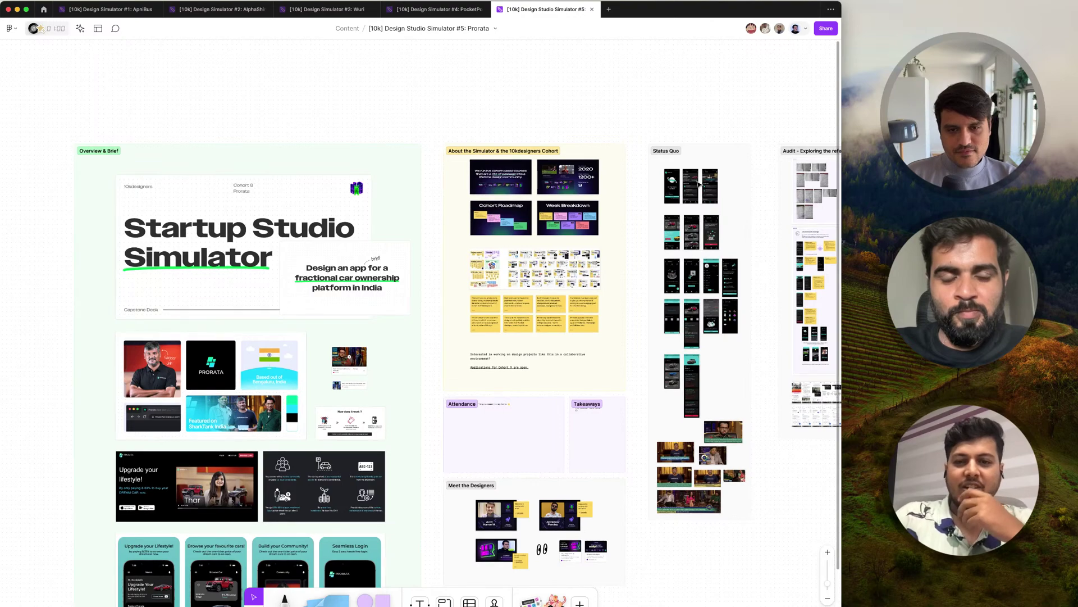
{"action": "scroll", "coordinate": [699, 184], "scroll_direction": "up", "scroll_amount": 10}
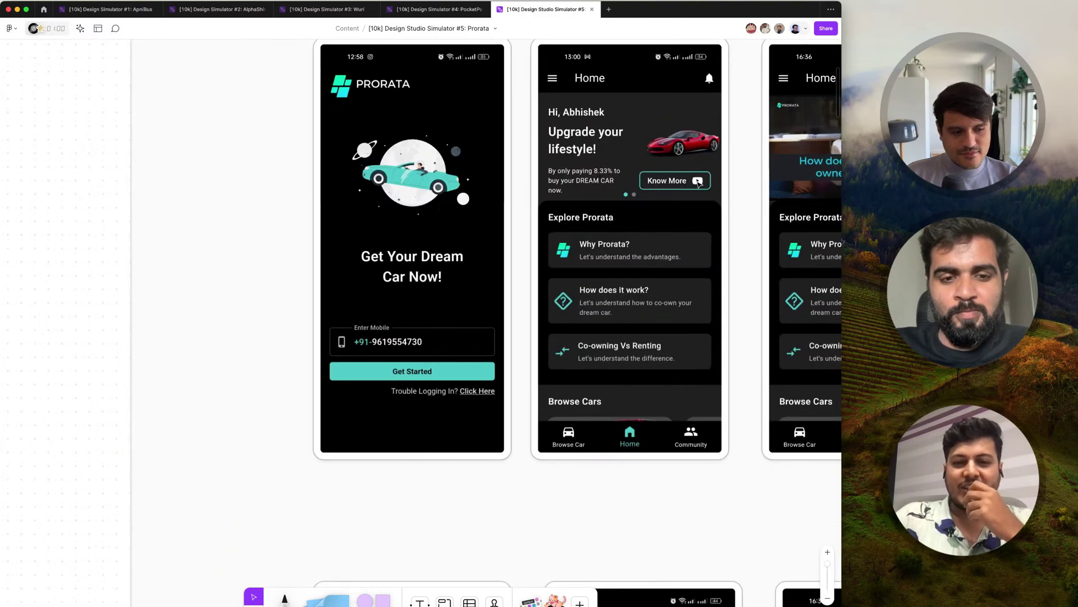
{"action": "scroll", "coordinate": [698, 184], "scroll_direction": "down", "scroll_amount": 10}
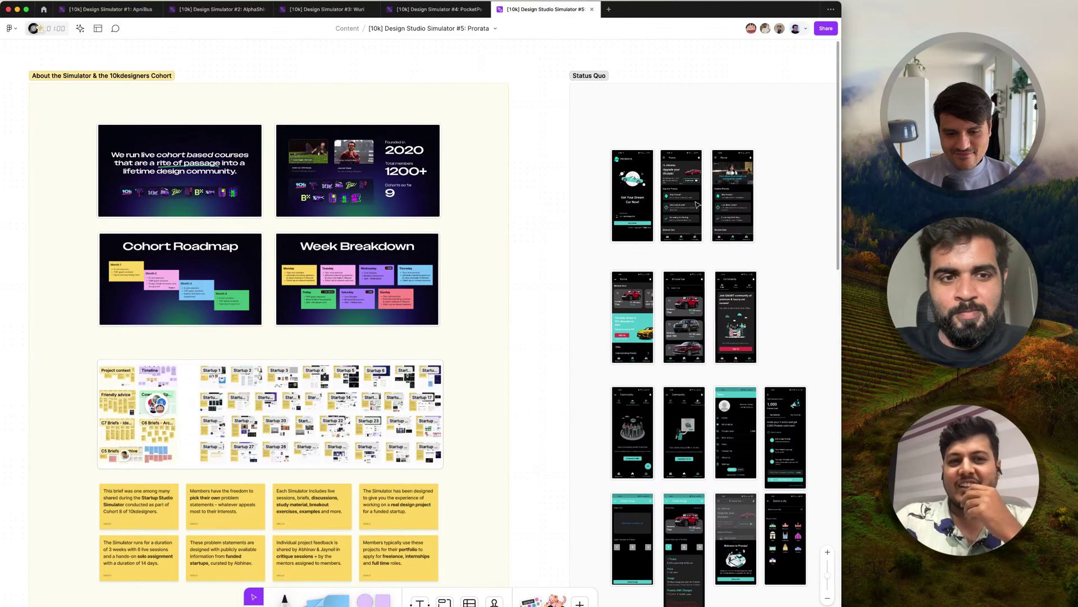
{"action": "scroll", "coordinate": [698, 184], "scroll_direction": "down", "scroll_amount": 10}
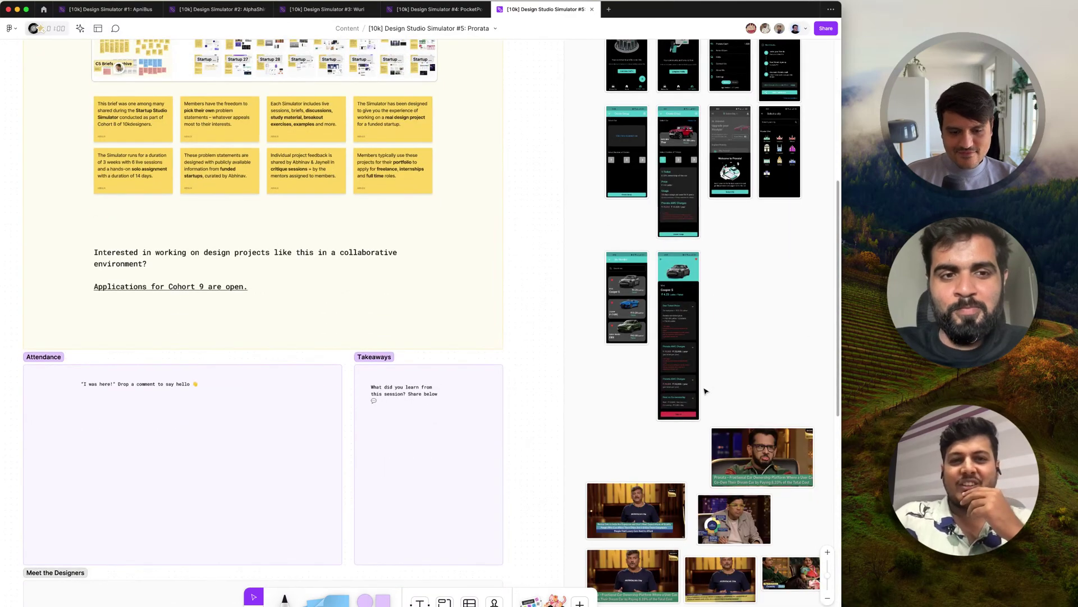
{"action": "scroll", "coordinate": [782, 456], "scroll_direction": "up", "scroll_amount": 5}
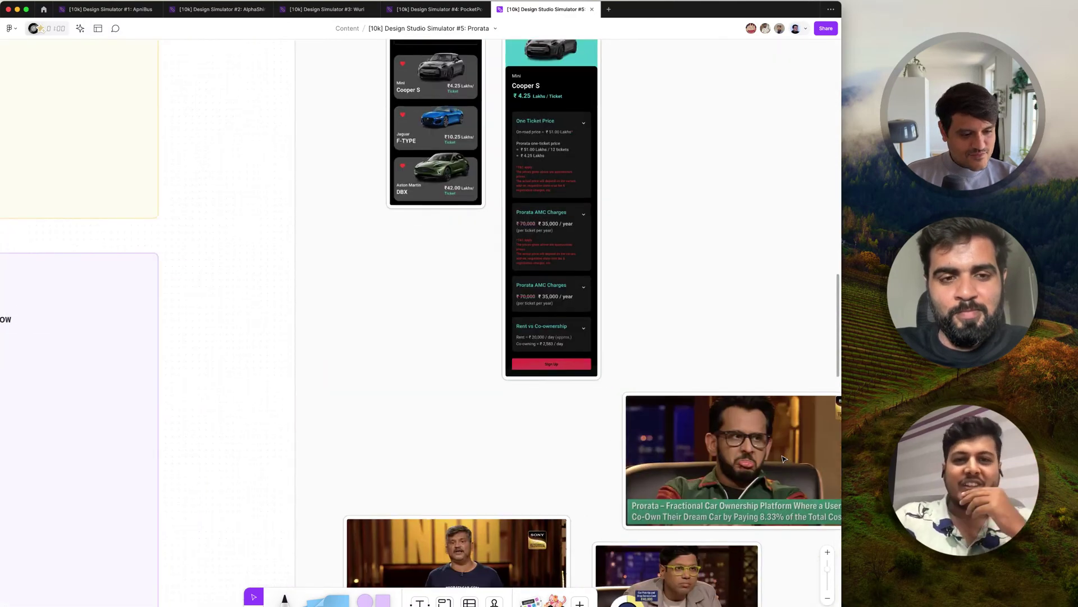
{"action": "scroll", "coordinate": [783, 456], "scroll_direction": "down", "scroll_amount": 3}
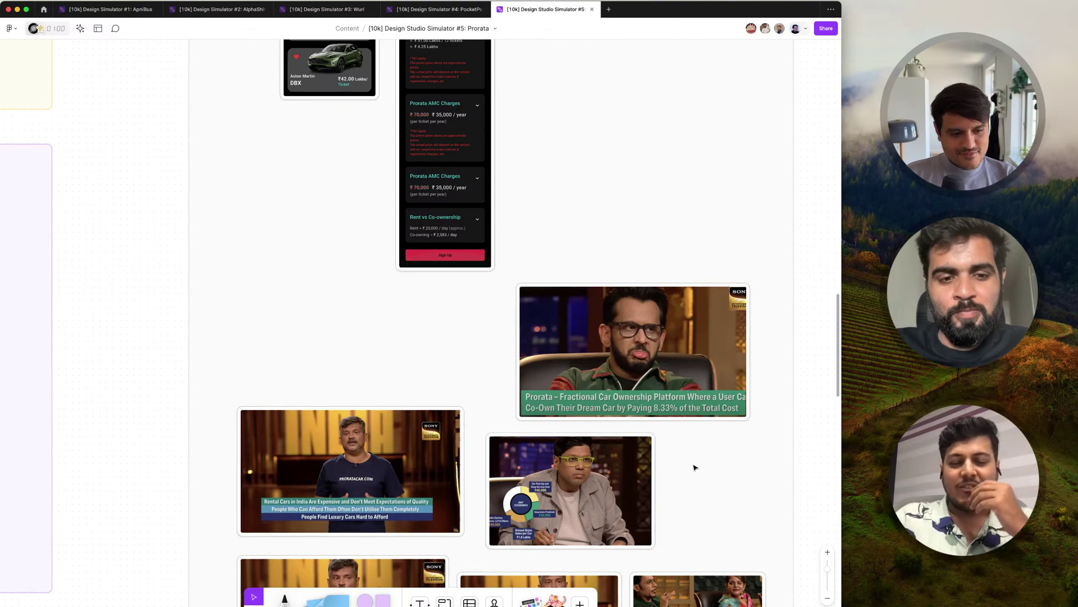
{"action": "scroll", "coordinate": [695, 467], "scroll_direction": "down", "scroll_amount": 10}
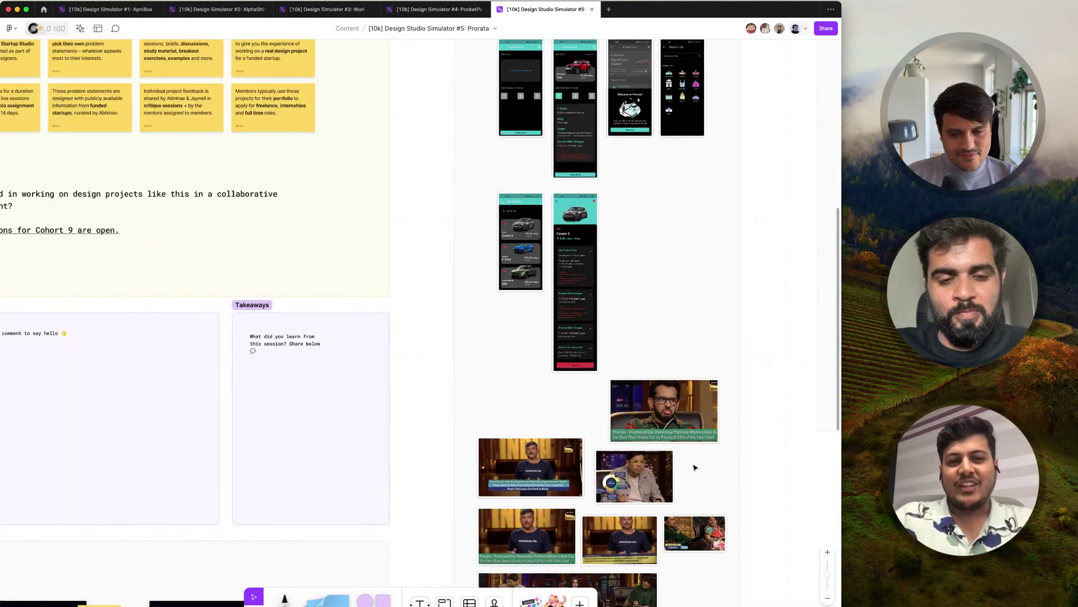
{"action": "scroll", "coordinate": [695, 468], "scroll_direction": "down", "scroll_amount": 10}
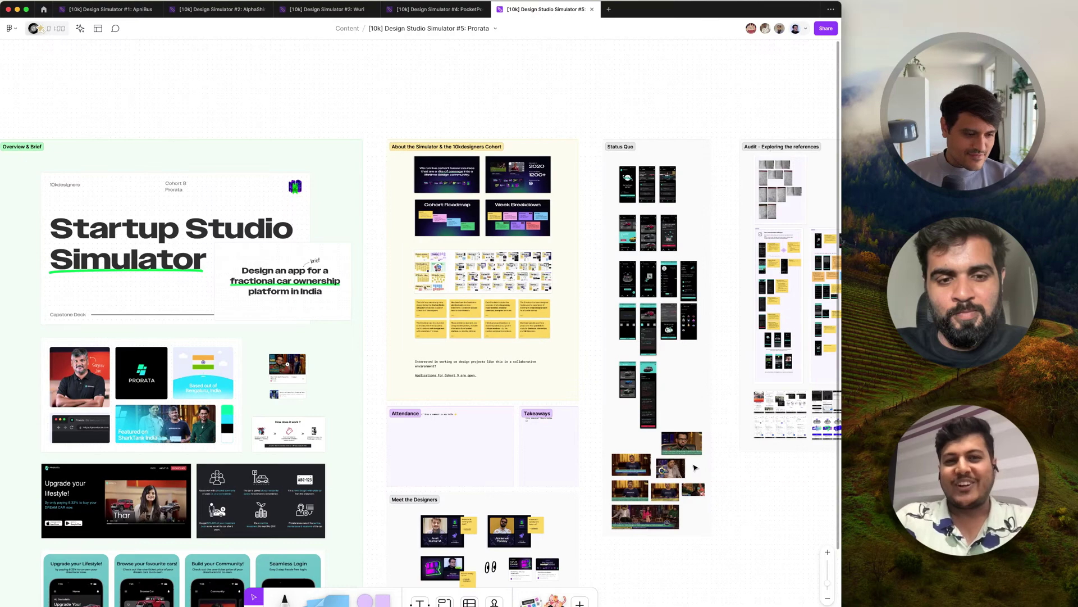
{"action": "scroll", "coordinate": [696, 468], "scroll_direction": "down", "scroll_amount": 3}
{"action": "scroll", "coordinate": [695, 467], "scroll_direction": "left", "scroll_amount": 2}
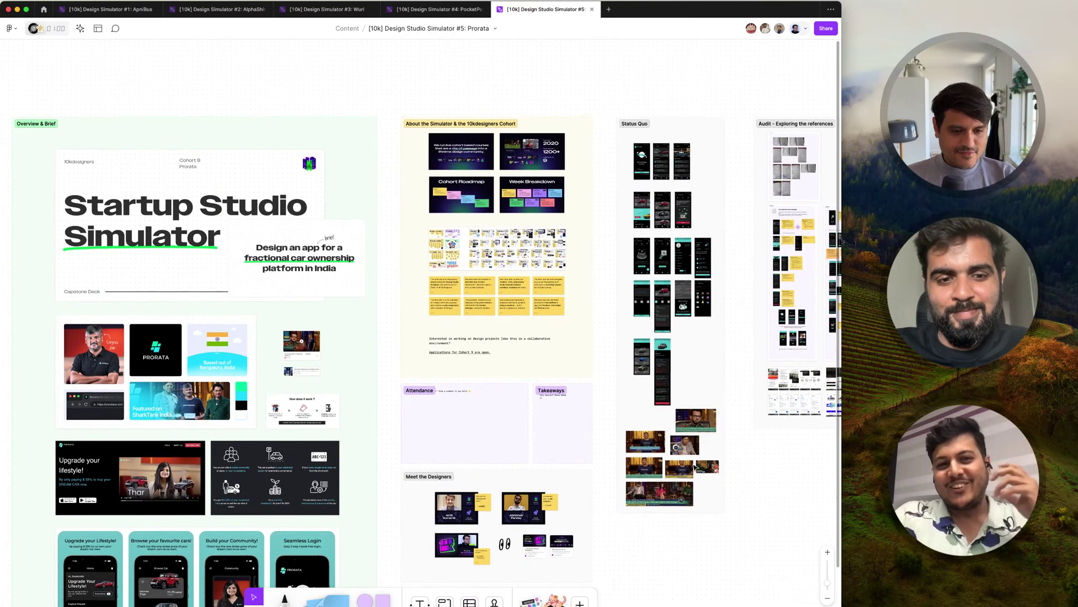
{"action": "scroll", "coordinate": [695, 467], "scroll_direction": "down", "scroll_amount": 1}
{"action": "scroll", "coordinate": [696, 467], "scroll_direction": "left", "scroll_amount": 1}
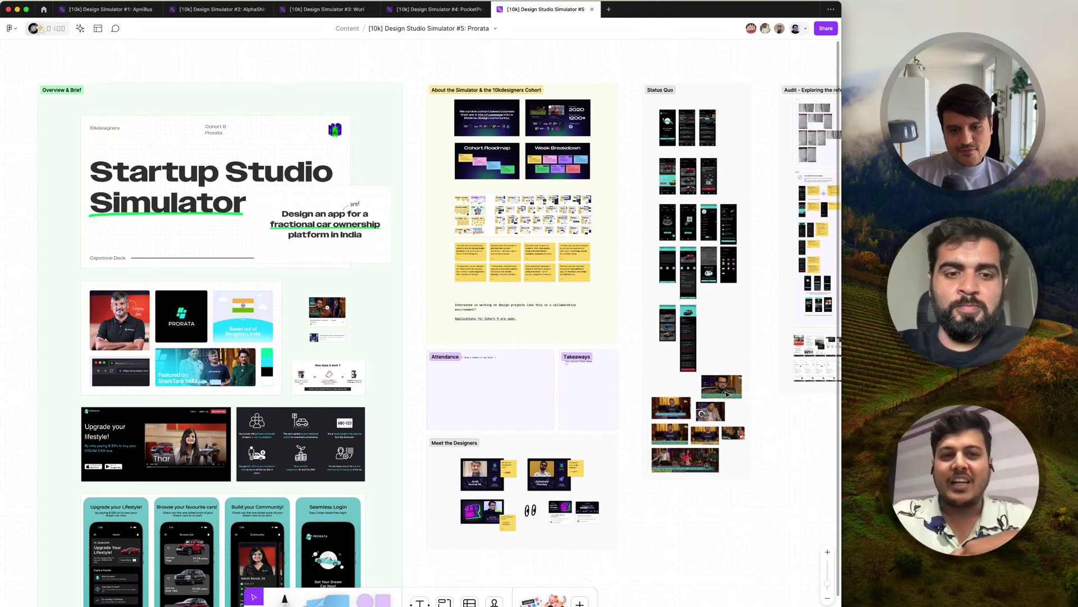
{"action": "scroll", "coordinate": [385, 440], "scroll_direction": "left", "scroll_amount": 3}
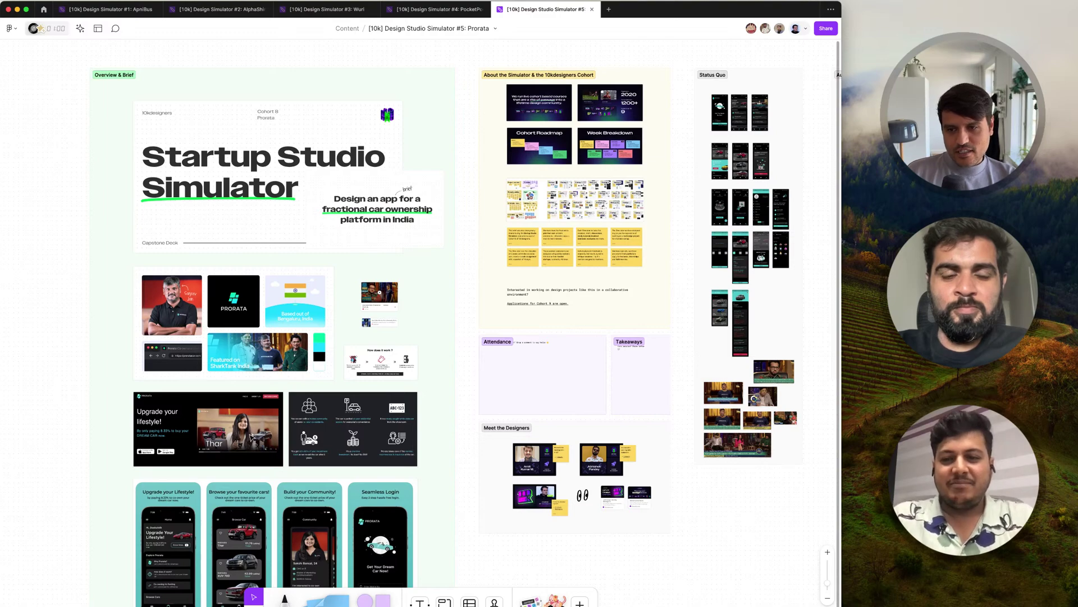
Inspect the Featured on SharkTank India tile and the Upgrade your lifestyle website screenshot in the Overview & Brief section
{"action": "scroll", "coordinate": [251, 437], "scroll_direction": "up", "scroll_amount": 3}
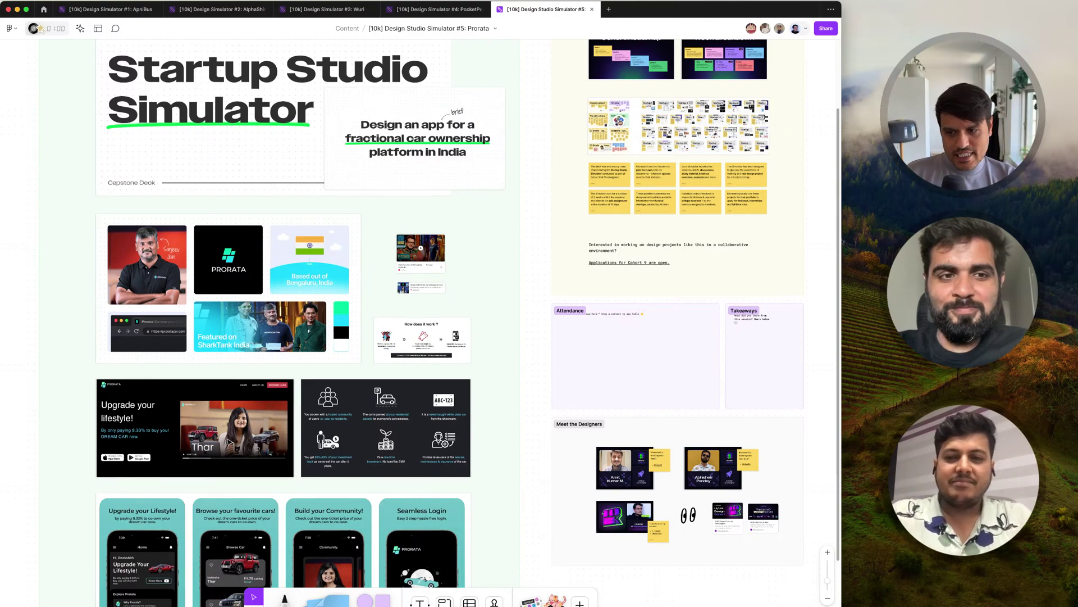
{"action": "scroll", "coordinate": [230, 442], "scroll_direction": "down", "scroll_amount": 2}
{"action": "scroll", "coordinate": [205, 277], "scroll_direction": "up", "scroll_amount": 5}
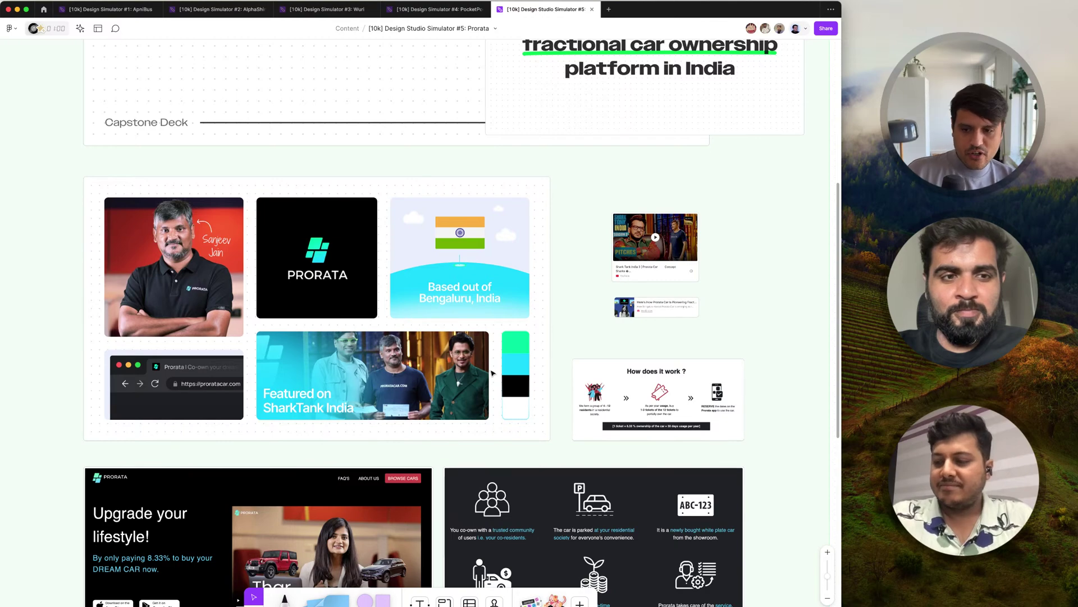
{"action": "scroll", "coordinate": [391, 398], "scroll_direction": "up", "scroll_amount": 3}
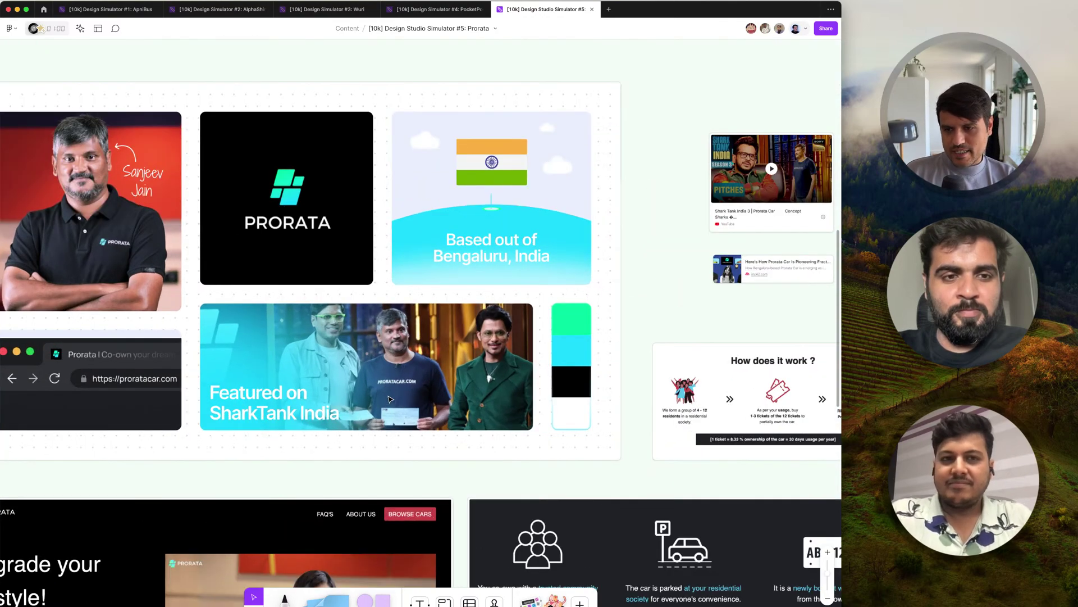
{"action": "scroll", "coordinate": [391, 398], "scroll_direction": "down", "scroll_amount": 1}
{"action": "scroll", "coordinate": [390, 399], "scroll_direction": "left", "scroll_amount": 2}
{"action": "scroll", "coordinate": [390, 399], "scroll_direction": "down", "scroll_amount": 6}
{"action": "scroll", "coordinate": [389, 399], "scroll_direction": "left", "scroll_amount": 2}
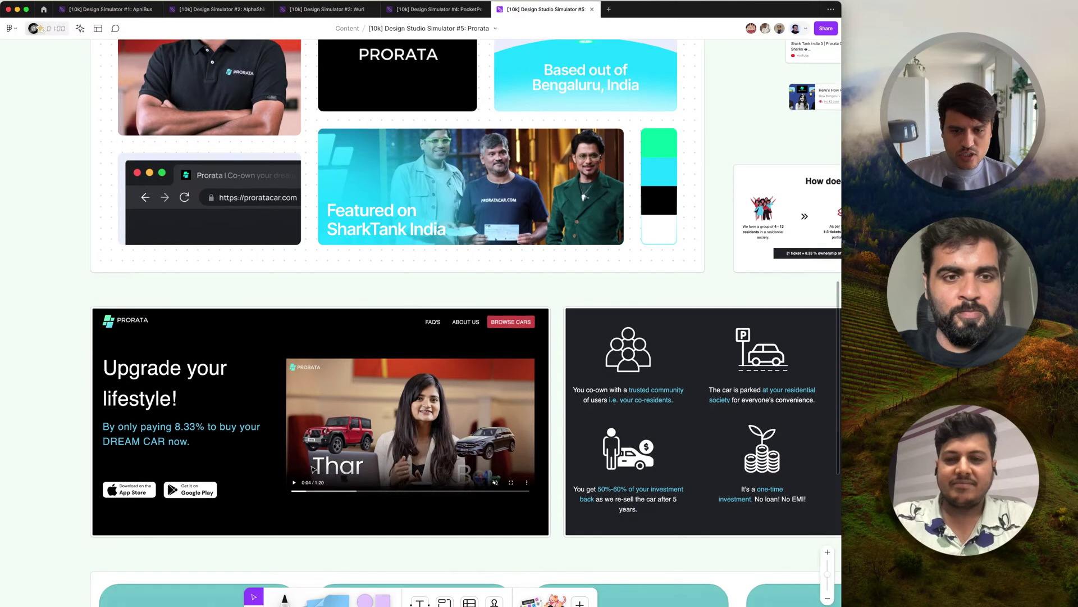
{"action": "scroll", "coordinate": [330, 477], "scroll_direction": "up", "scroll_amount": 5}
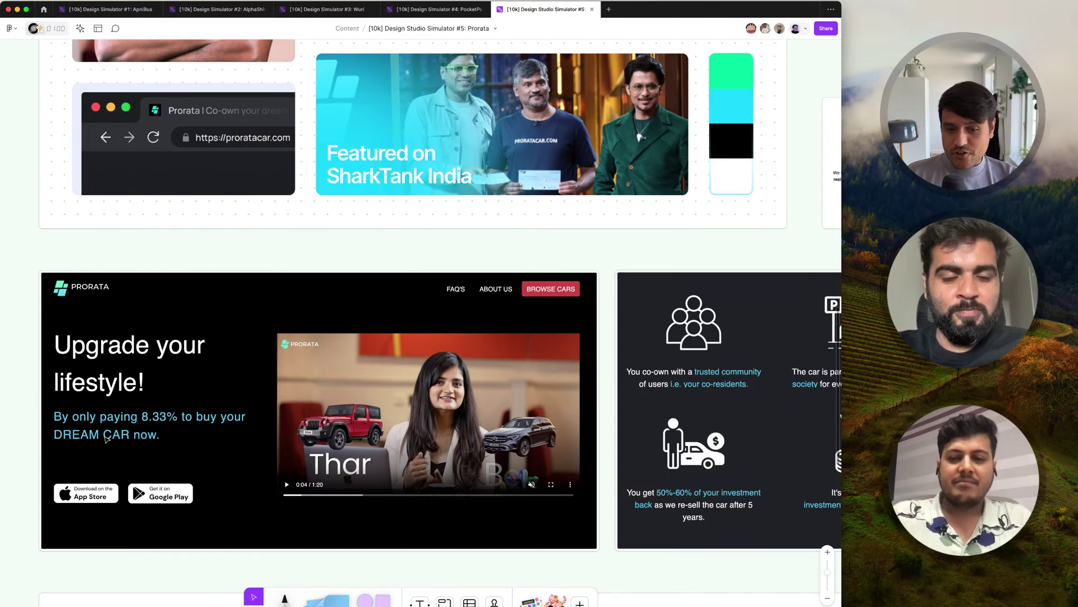
{"action": "scroll", "coordinate": [158, 430], "scroll_direction": "down", "scroll_amount": 3}
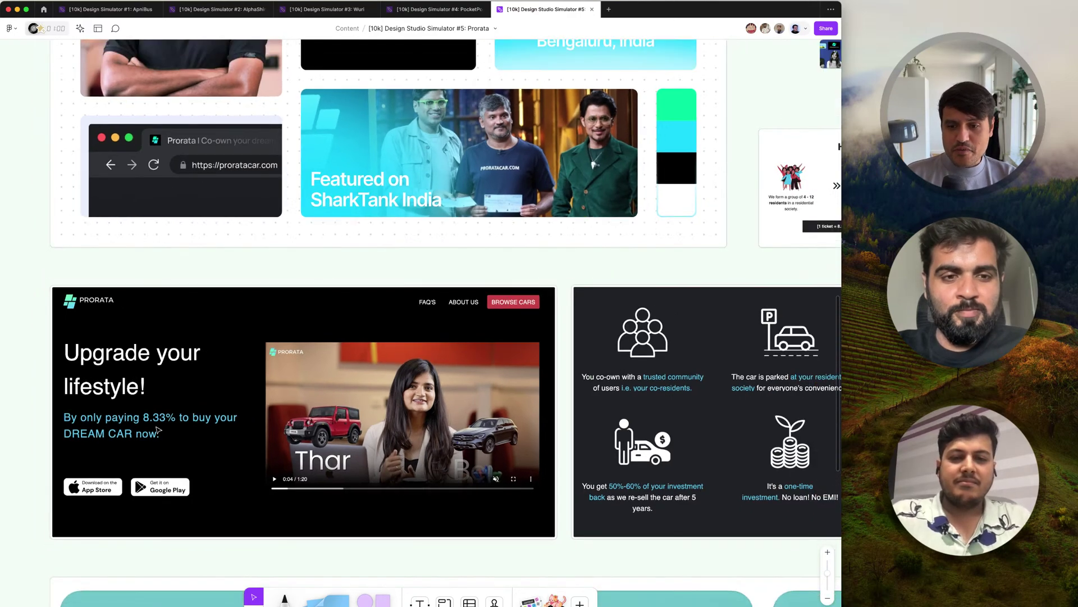
{"action": "scroll", "coordinate": [158, 430], "scroll_direction": "down", "scroll_amount": 4}
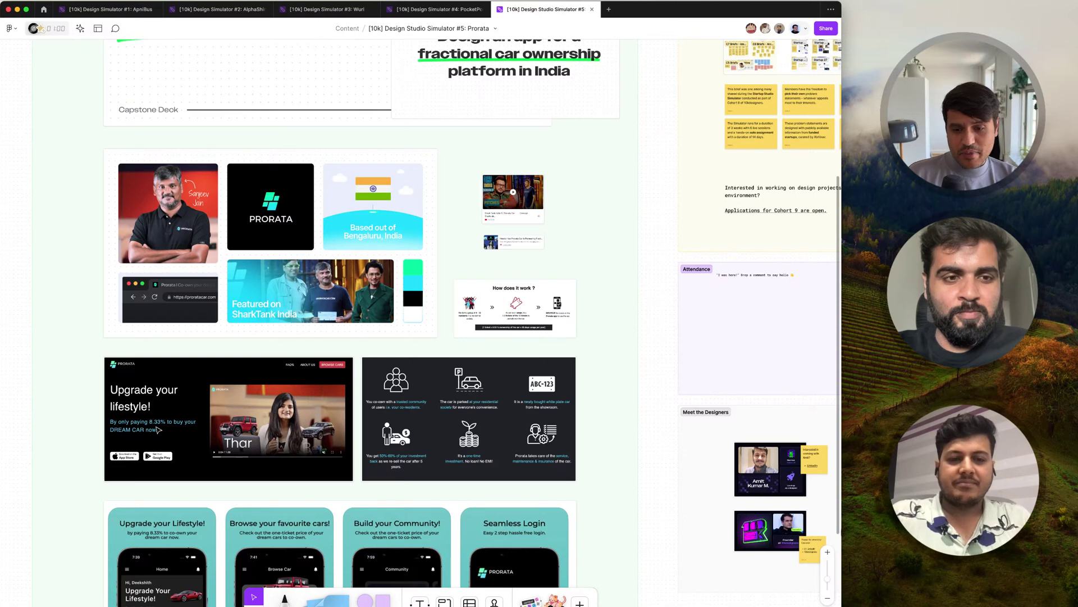
Play the embedded Shark Tank India 3 Prorata video above the How does it work graphic, and pause it
{"action": "scroll", "coordinate": [158, 430], "scroll_direction": "right", "scroll_amount": 10}
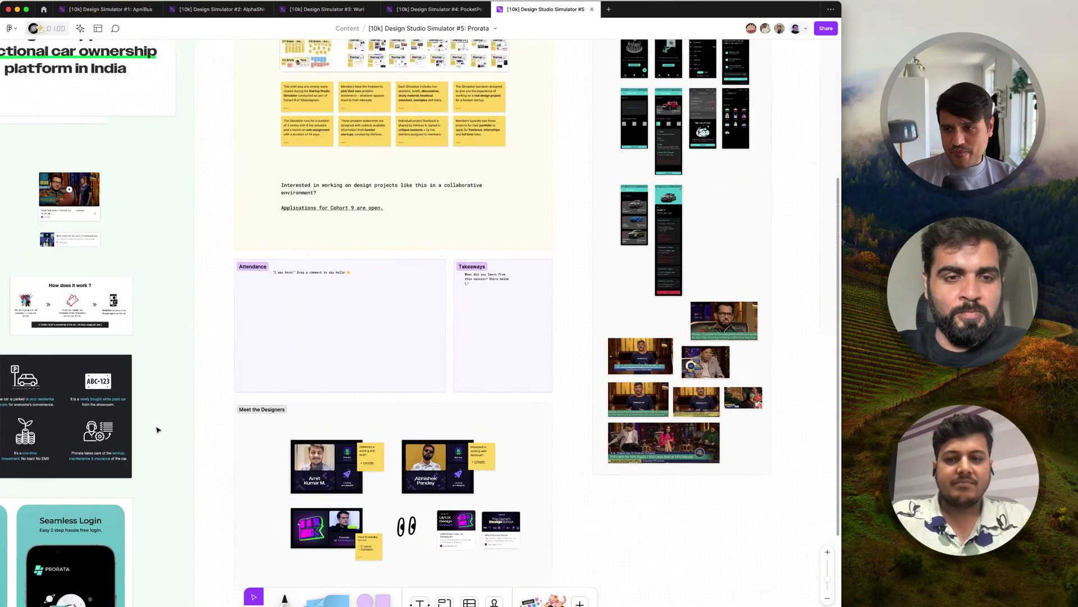
{"action": "scroll", "coordinate": [103, 243], "scroll_direction": "up", "scroll_amount": 5}
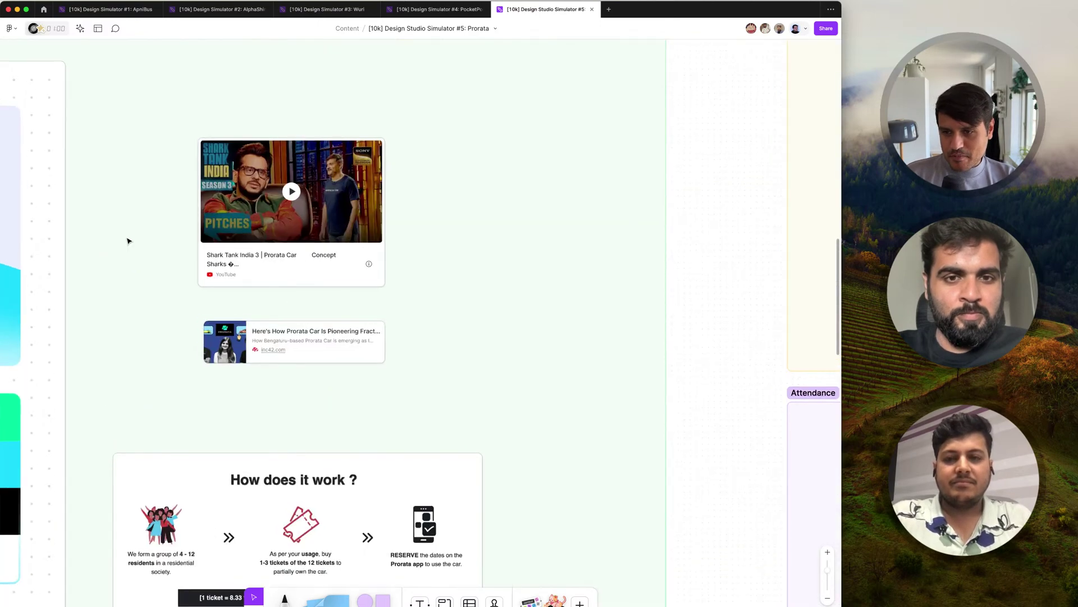
{"action": "left_click", "coordinate": [291, 191]}
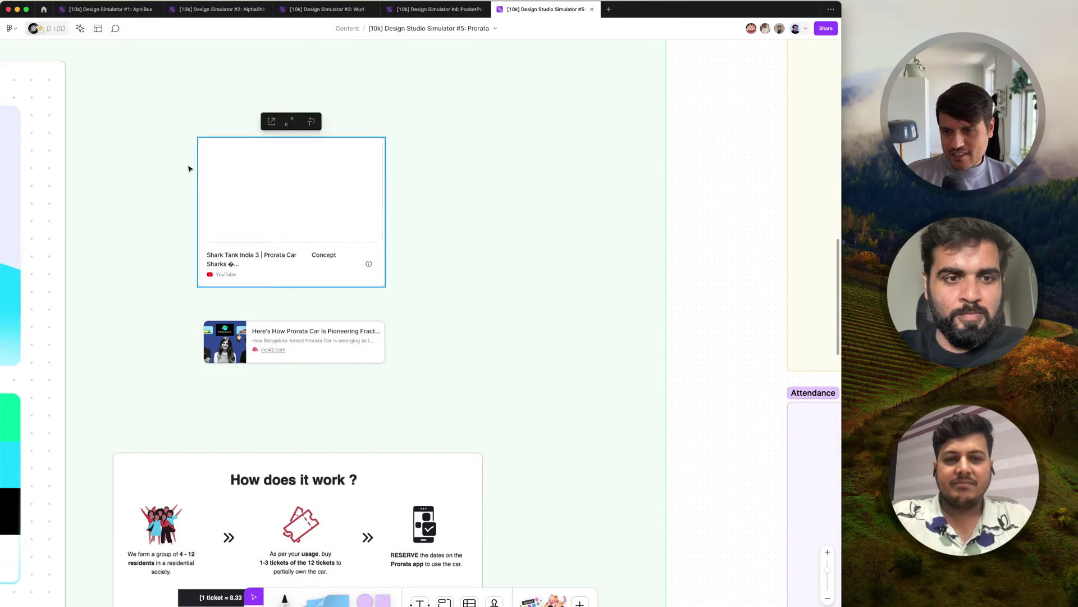
{"action": "scroll", "coordinate": [189, 168], "scroll_direction": "up", "scroll_amount": 3}
{"action": "scroll", "coordinate": [188, 169], "scroll_direction": "up", "scroll_amount": 1}
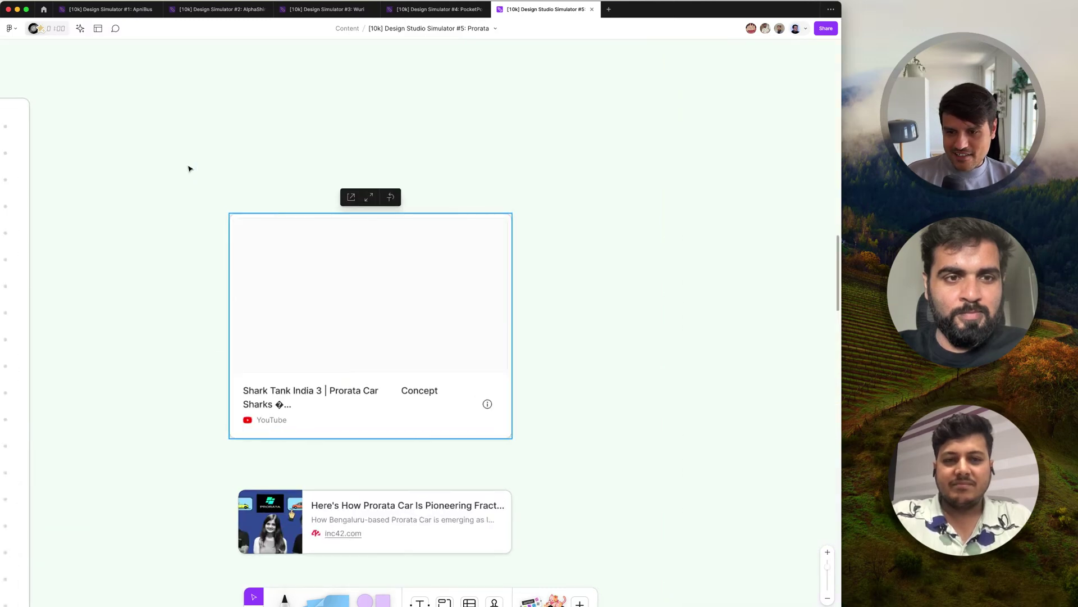
{"action": "left_click", "coordinate": [340, 355]}
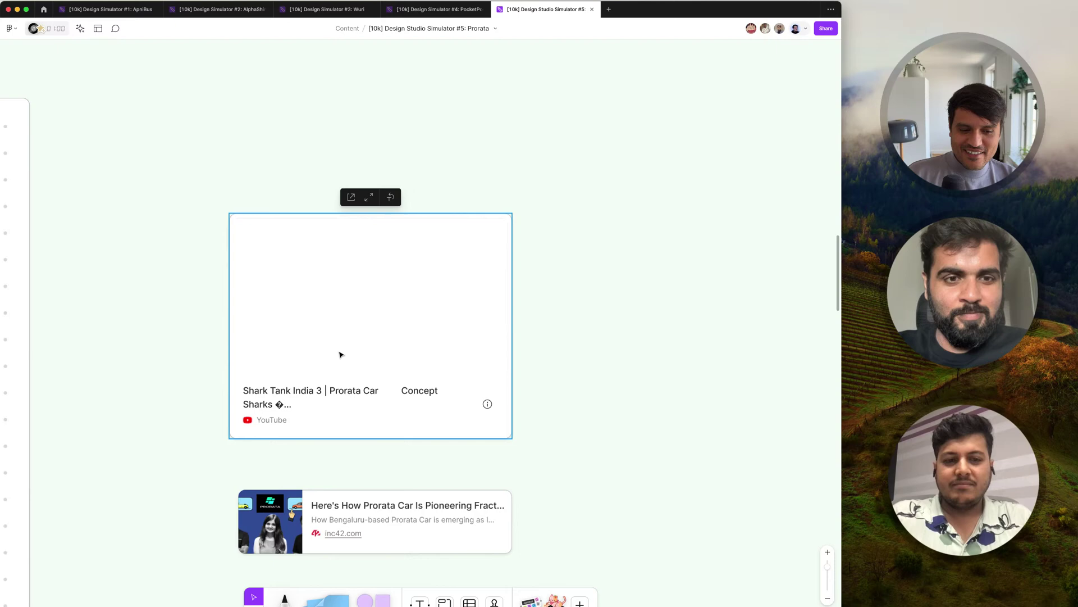
{"action": "left_click", "coordinate": [351, 301]}
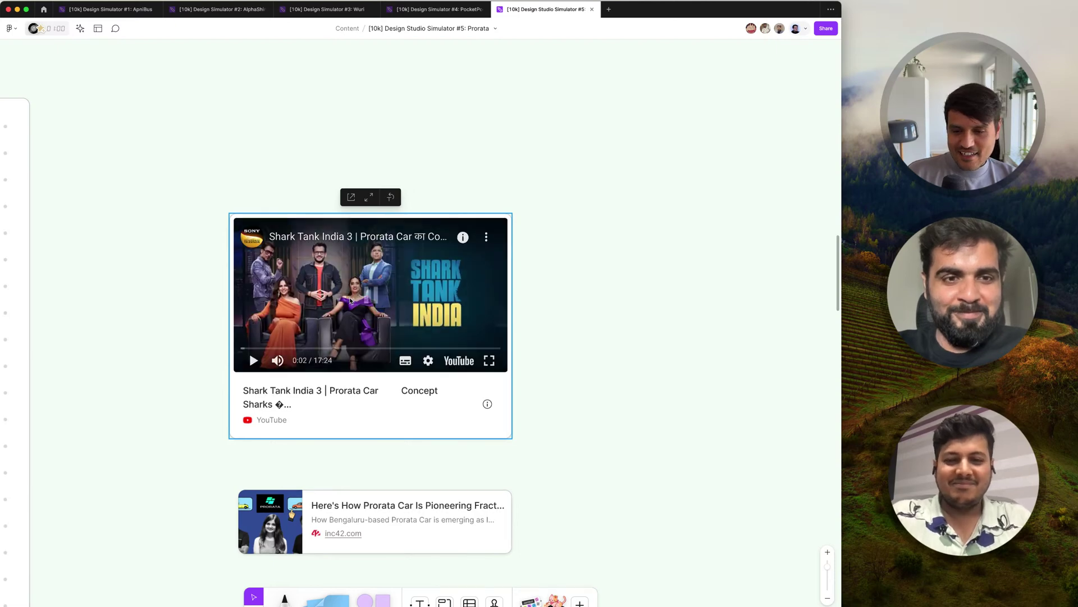
Examine the Shark Tank India still captioned with Prorata's fractional ownership model in the Status Quo section
{"action": "scroll", "coordinate": [569, 445], "scroll_direction": "down", "scroll_amount": 5}
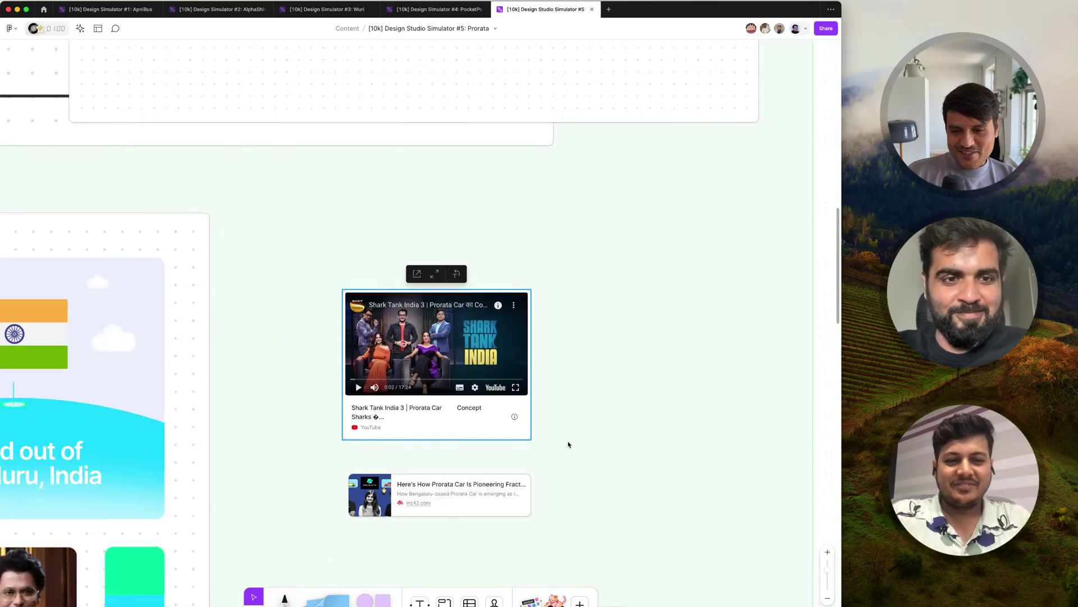
{"action": "scroll", "coordinate": [603, 479], "scroll_direction": "down", "scroll_amount": 5}
{"action": "scroll", "coordinate": [603, 479], "scroll_direction": "right", "scroll_amount": 10}
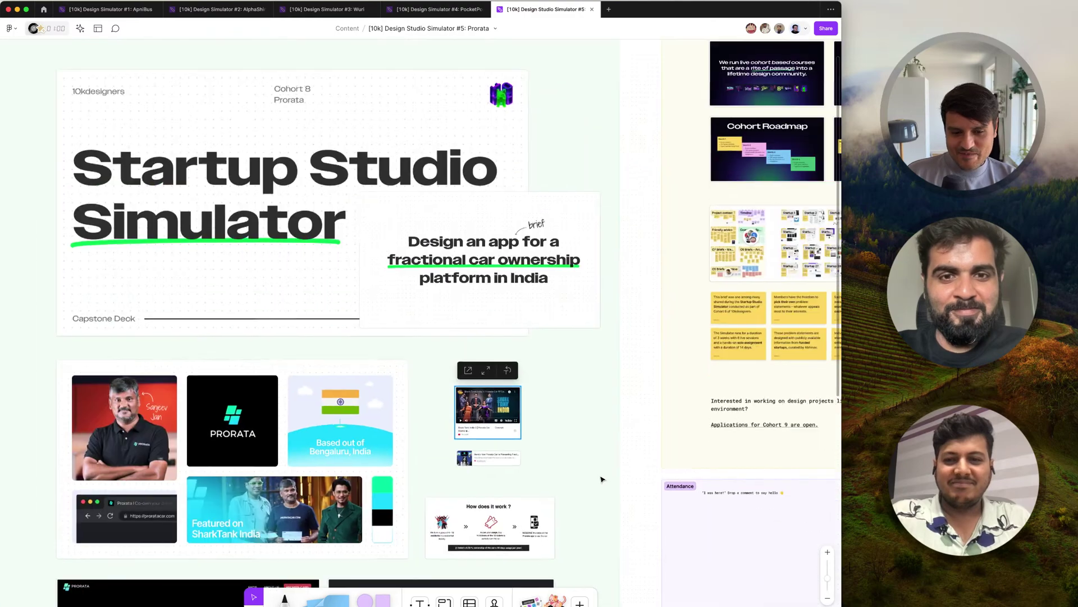
{"action": "scroll", "coordinate": [603, 478], "scroll_direction": "right", "scroll_amount": 3}
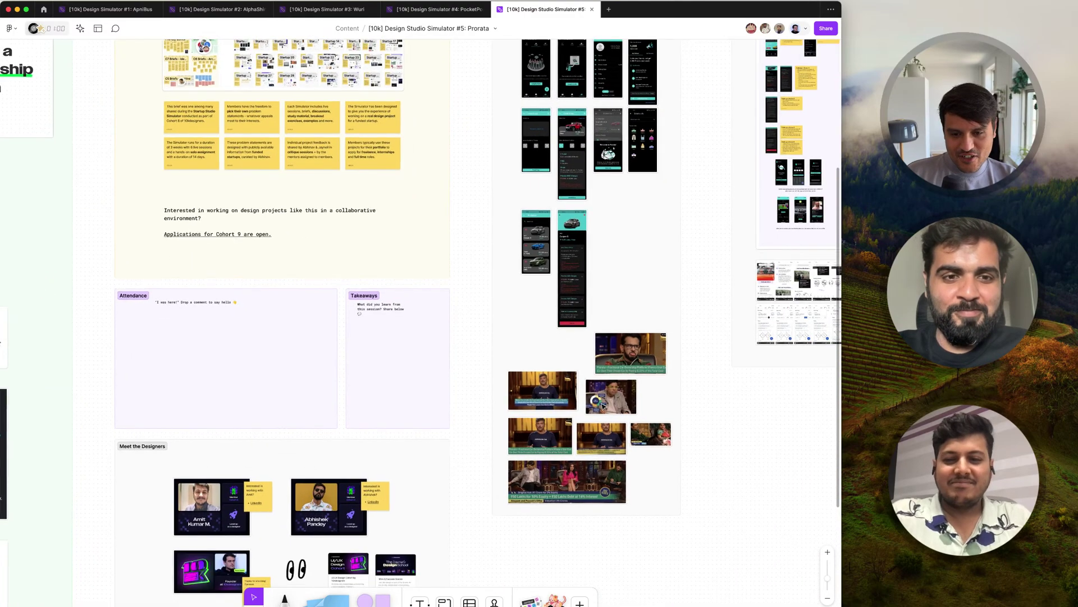
{"action": "scroll", "coordinate": [643, 362], "scroll_direction": "up", "scroll_amount": 5}
{"action": "scroll", "coordinate": [643, 362], "scroll_direction": "up", "scroll_amount": 5}
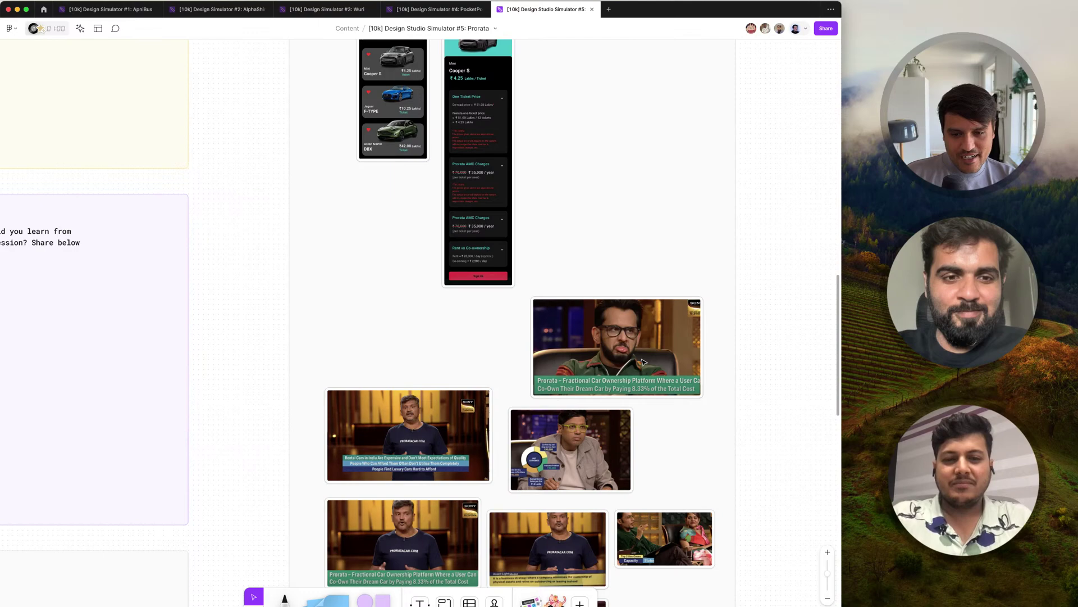
{"action": "scroll", "coordinate": [650, 210], "scroll_direction": "up", "scroll_amount": 5}
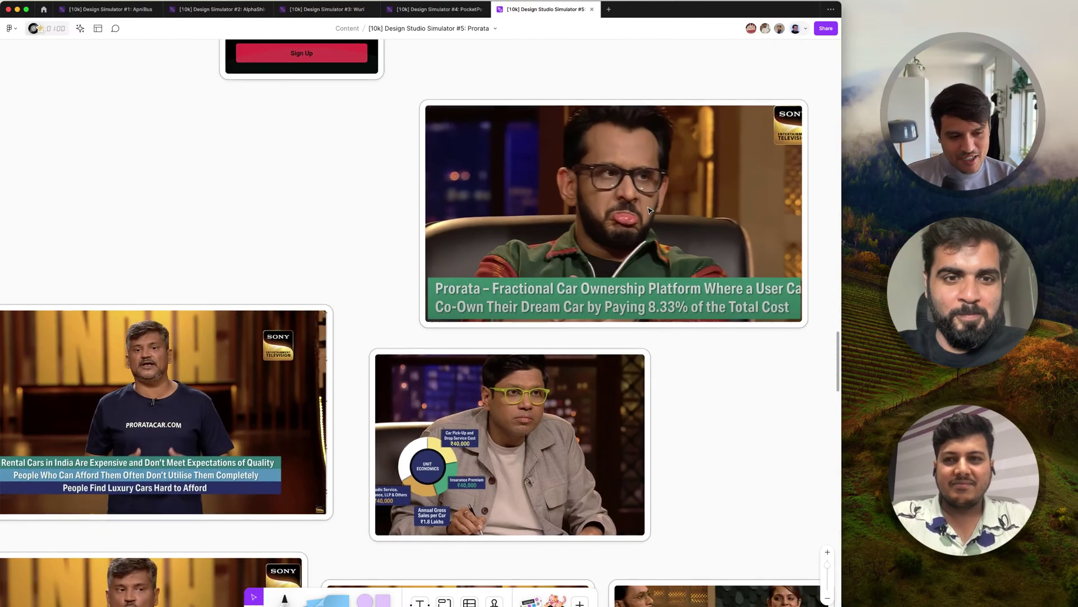
{"action": "scroll", "coordinate": [650, 210], "scroll_direction": "down", "scroll_amount": 2}
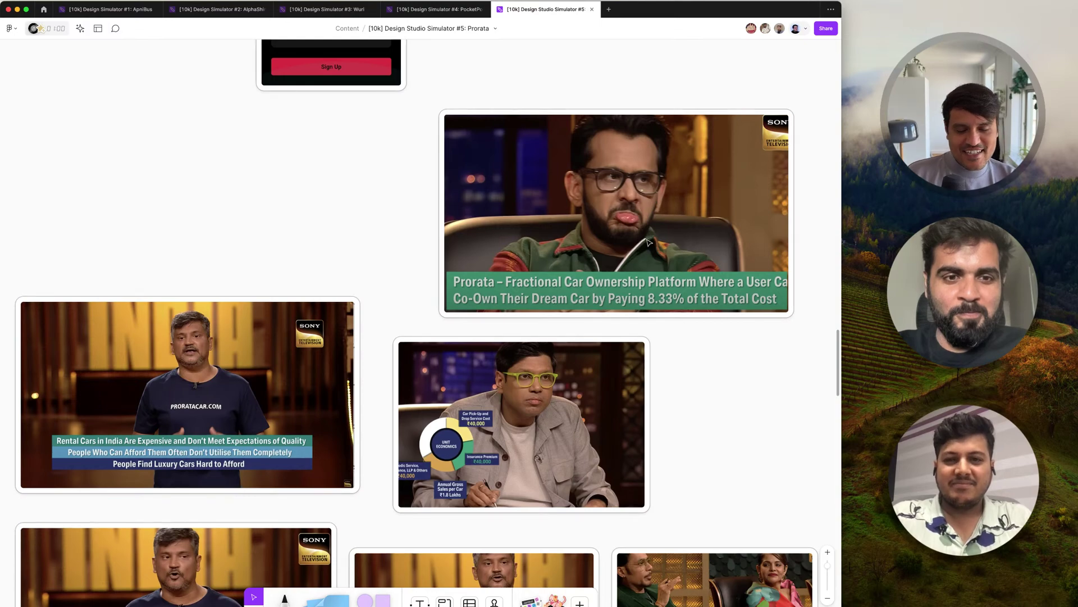
{"action": "scroll", "coordinate": [649, 243], "scroll_direction": "down", "scroll_amount": 2}
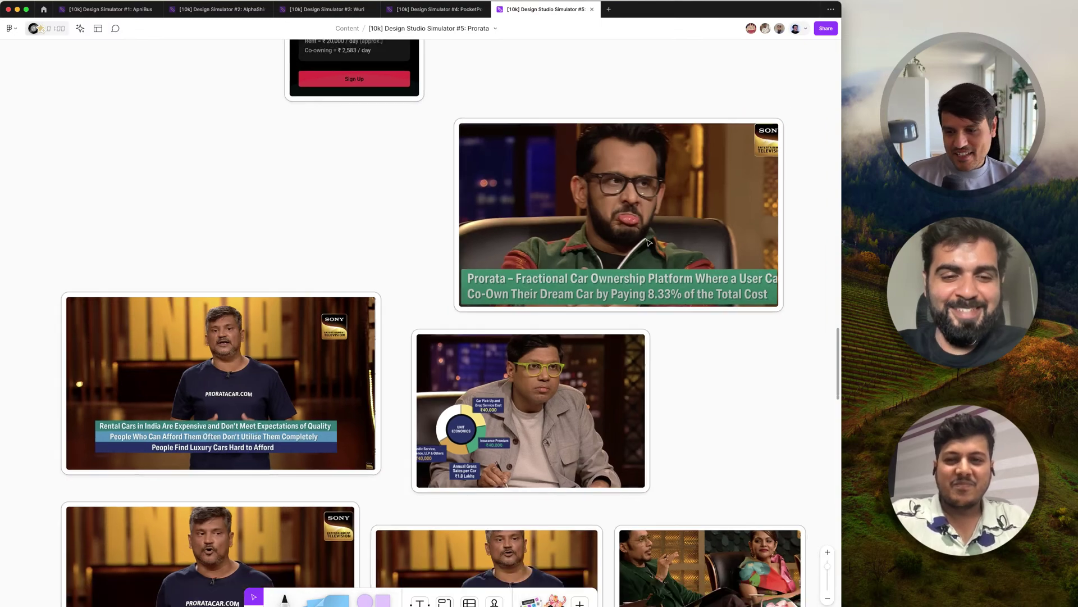
Read the pitch stills about rental car problems, co-owning a dream car and the asset-light model in the Status Quo section
{"action": "scroll", "coordinate": [252, 422], "scroll_direction": "down", "scroll_amount": 2}
{"action": "scroll", "coordinate": [252, 422], "scroll_direction": "left", "scroll_amount": 2}
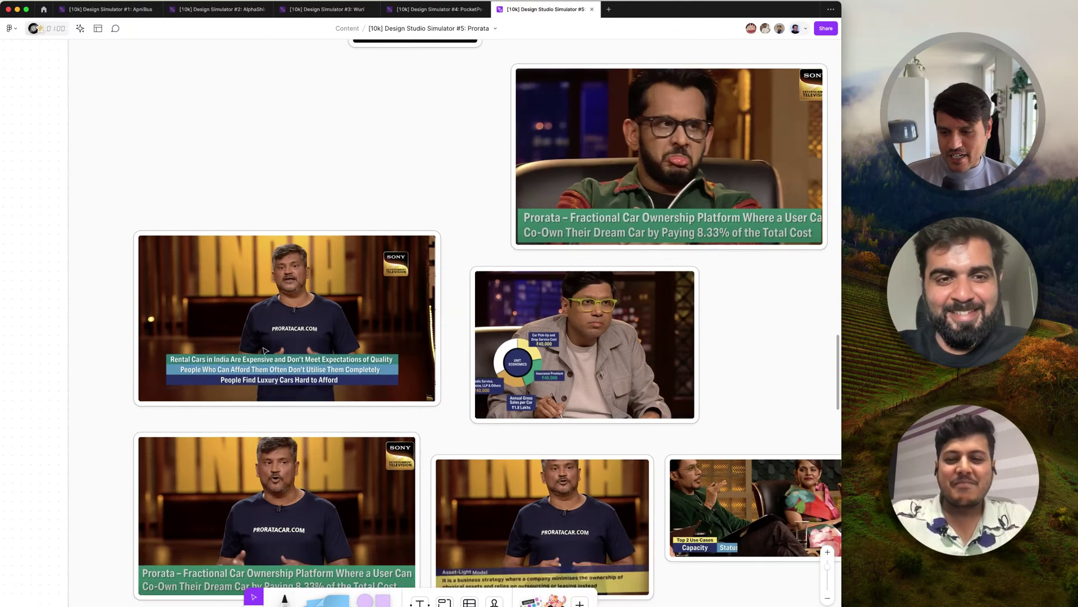
{"action": "scroll", "coordinate": [265, 350], "scroll_direction": "down", "scroll_amount": 2}
{"action": "scroll", "coordinate": [220, 307], "scroll_direction": "up", "scroll_amount": 3}
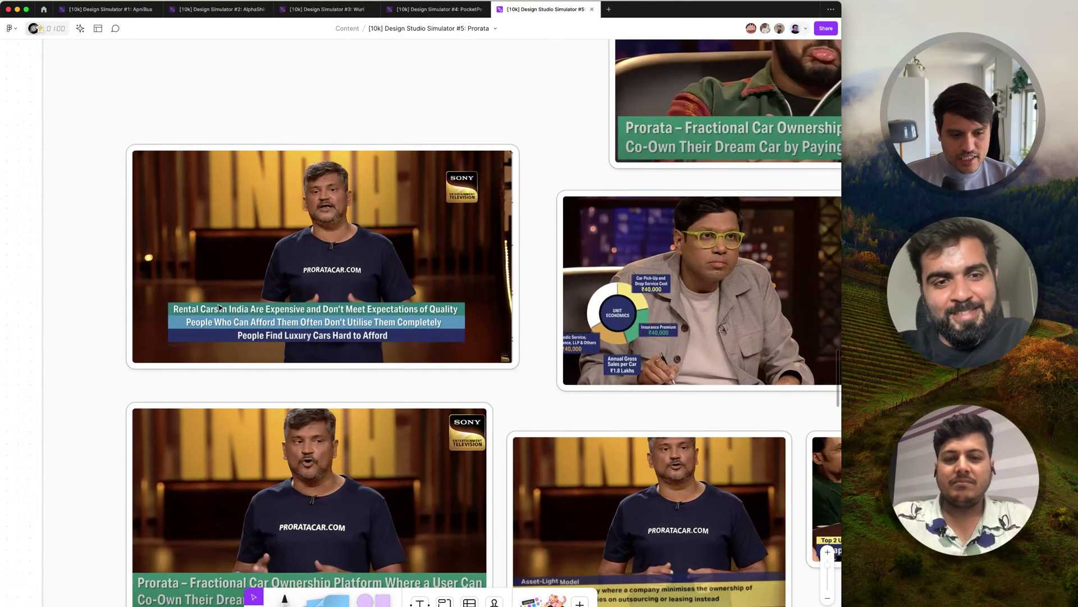
{"action": "scroll", "coordinate": [219, 308], "scroll_direction": "down", "scroll_amount": 1}
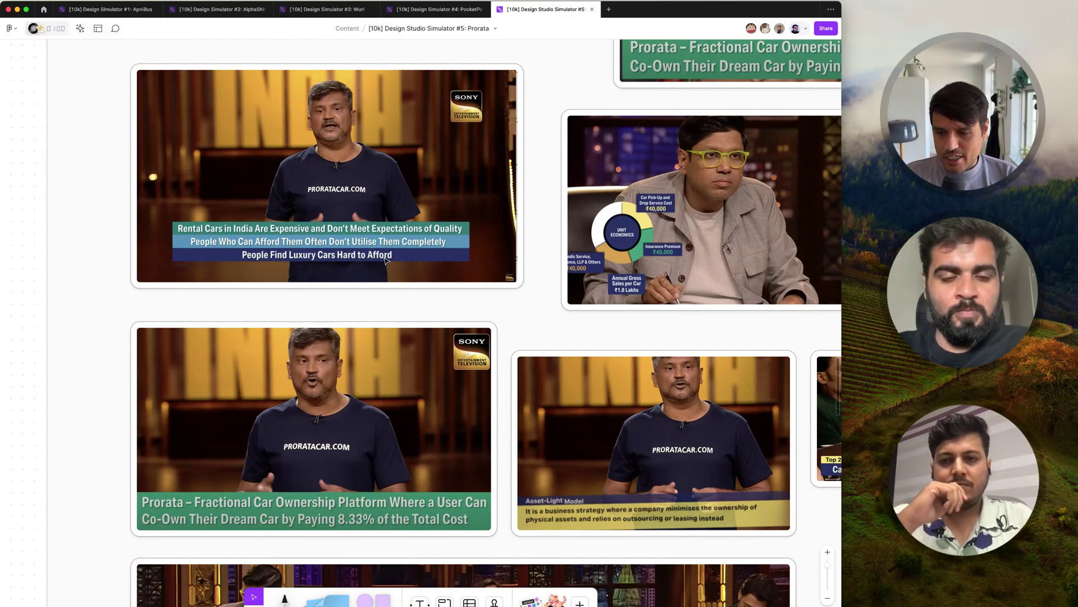
{"action": "scroll", "coordinate": [387, 260], "scroll_direction": "down", "scroll_amount": 3}
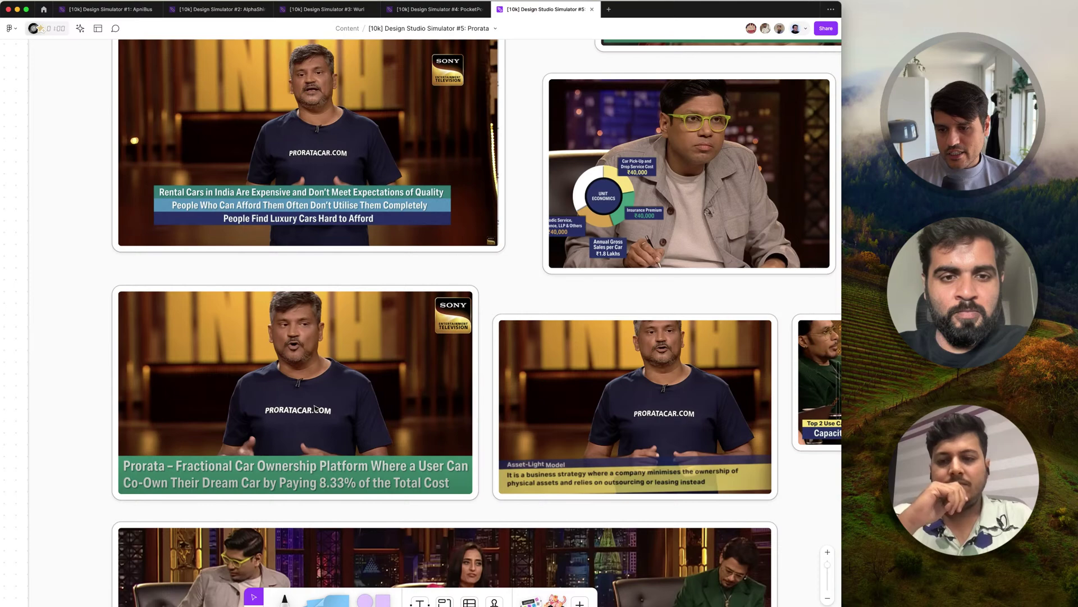
{"action": "scroll", "coordinate": [317, 408], "scroll_direction": "down", "scroll_amount": 5}
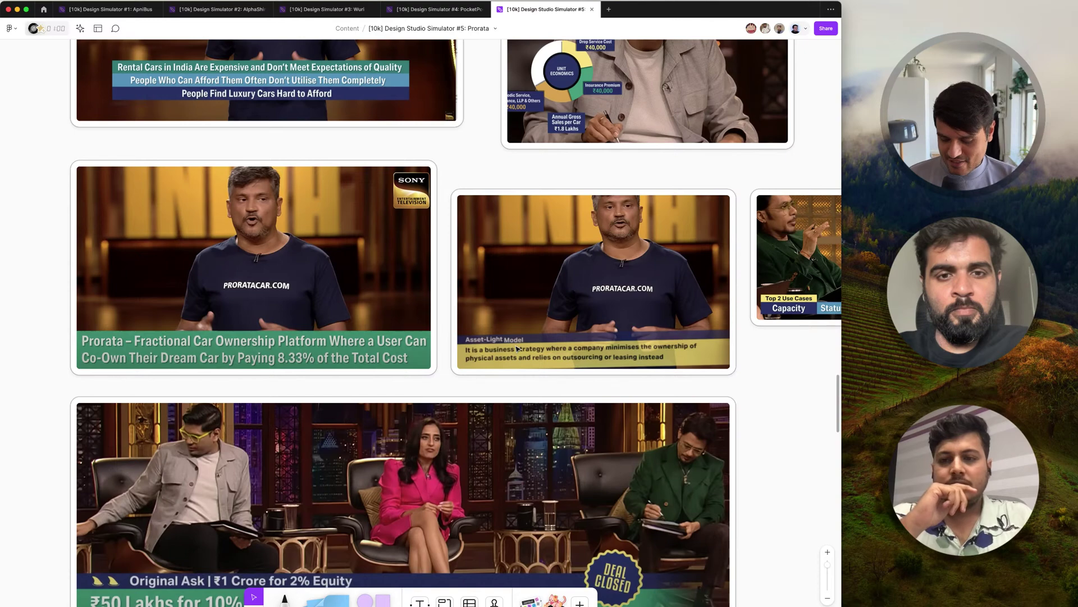
{"action": "scroll", "coordinate": [517, 349], "scroll_direction": "down", "scroll_amount": 10}
{"action": "scroll", "coordinate": [517, 349], "scroll_direction": "up", "scroll_amount": 8}
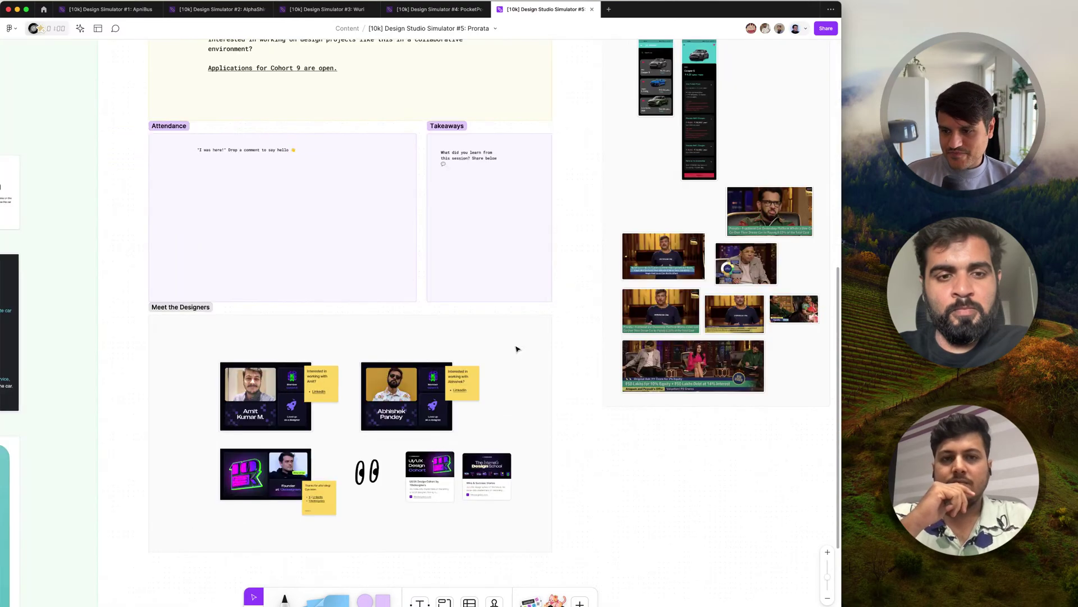
Review the Upgrade your lifestyle website screenshot and the four app promo screens in the Overview & Brief section
{"action": "scroll", "coordinate": [517, 349], "scroll_direction": "left", "scroll_amount": 5}
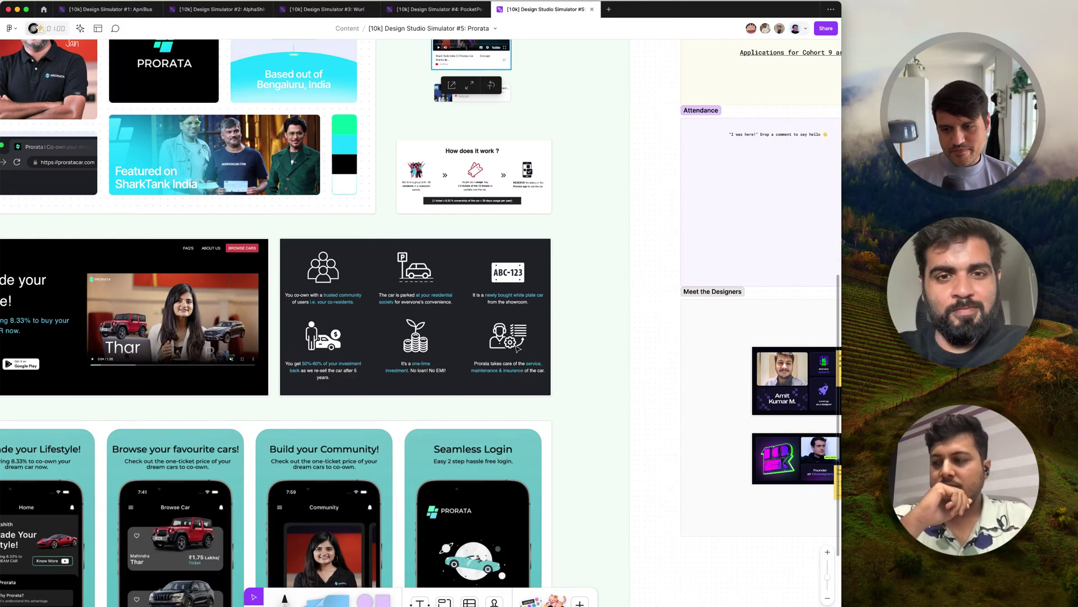
{"action": "scroll", "coordinate": [517, 348], "scroll_direction": "down", "scroll_amount": 6}
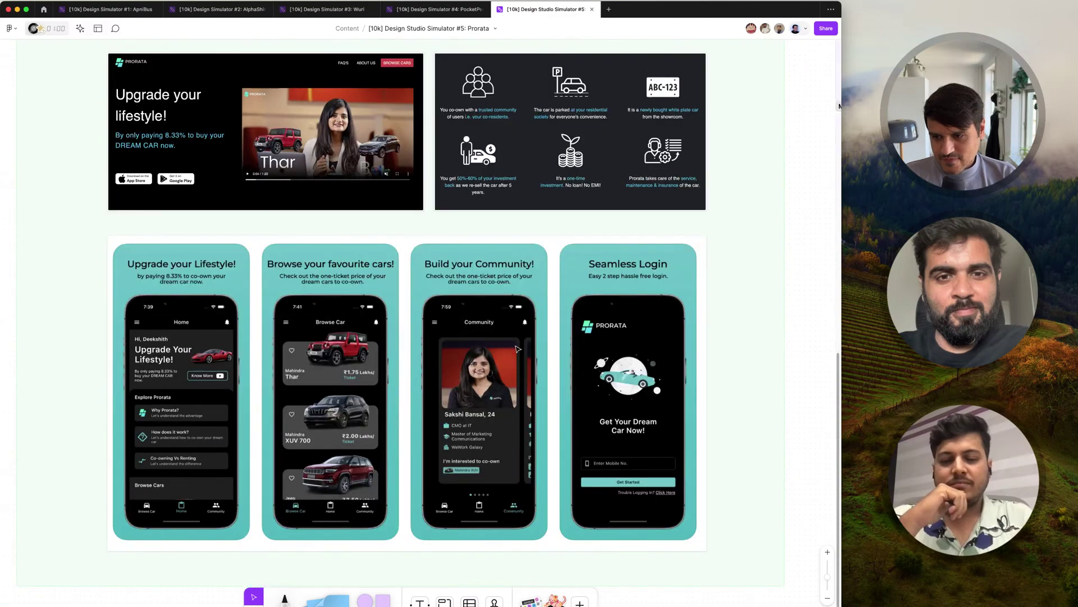
{"action": "scroll", "coordinate": [518, 349], "scroll_direction": "up", "scroll_amount": 3}
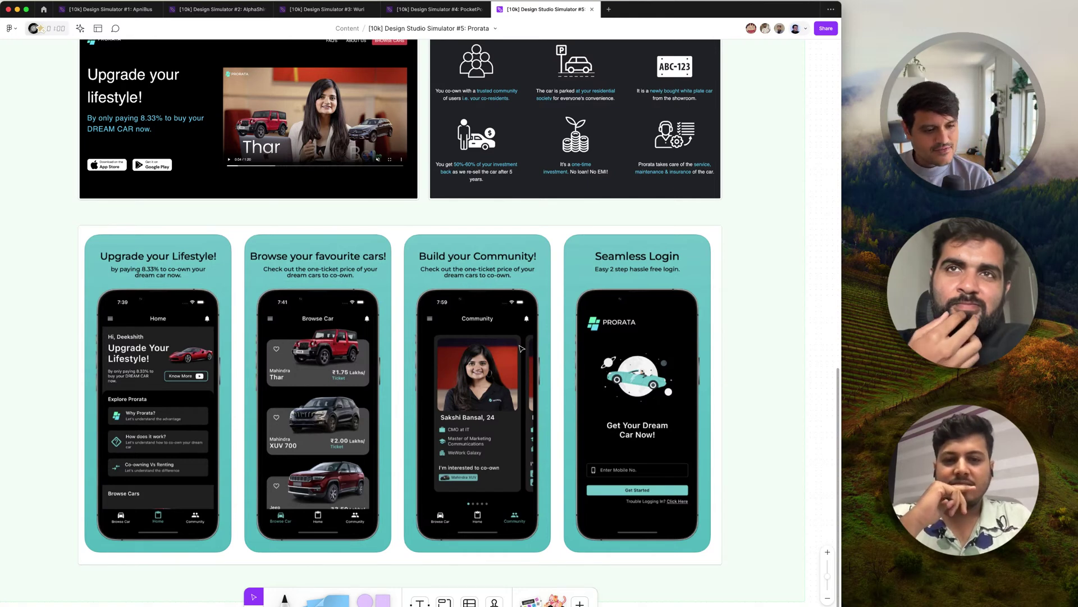
{"action": "scroll", "coordinate": [521, 349], "scroll_direction": "down", "scroll_amount": 3}
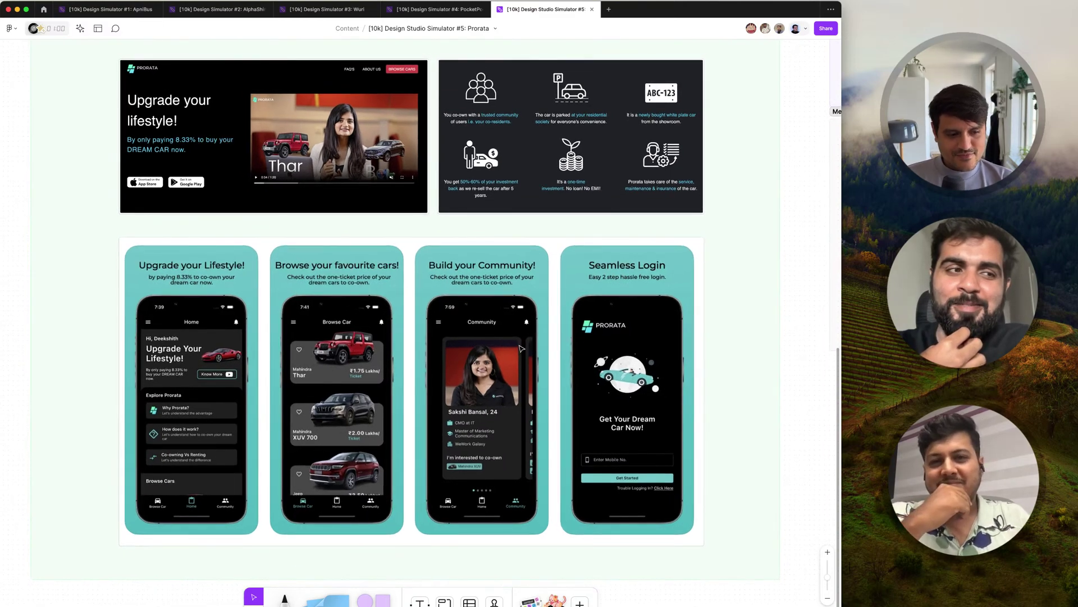
{"action": "scroll", "coordinate": [521, 349], "scroll_direction": "up", "scroll_amount": 2}
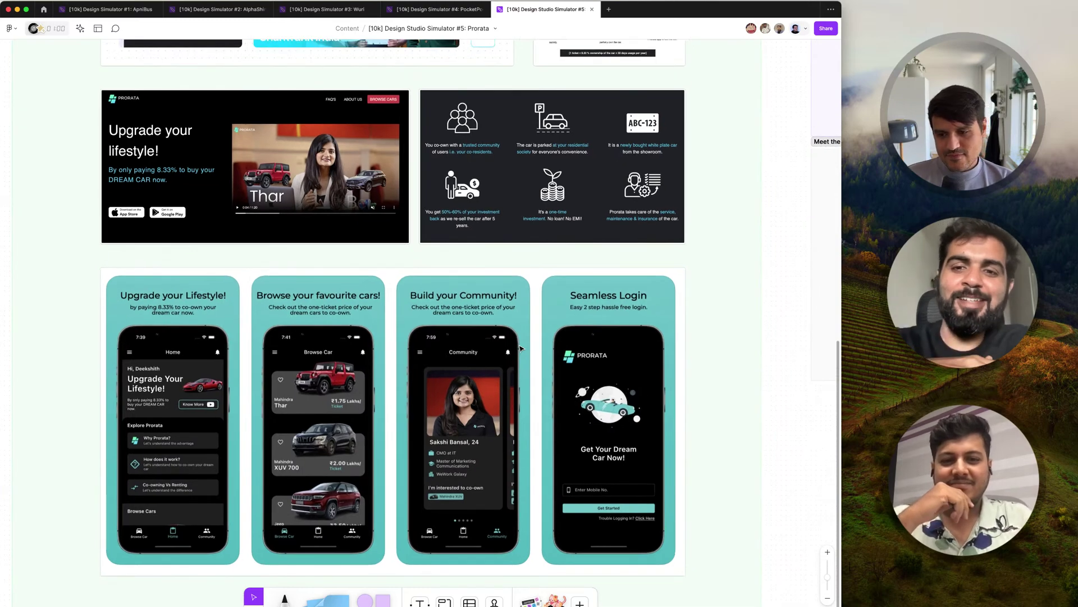
{"action": "scroll", "coordinate": [521, 349], "scroll_direction": "up", "scroll_amount": 1}
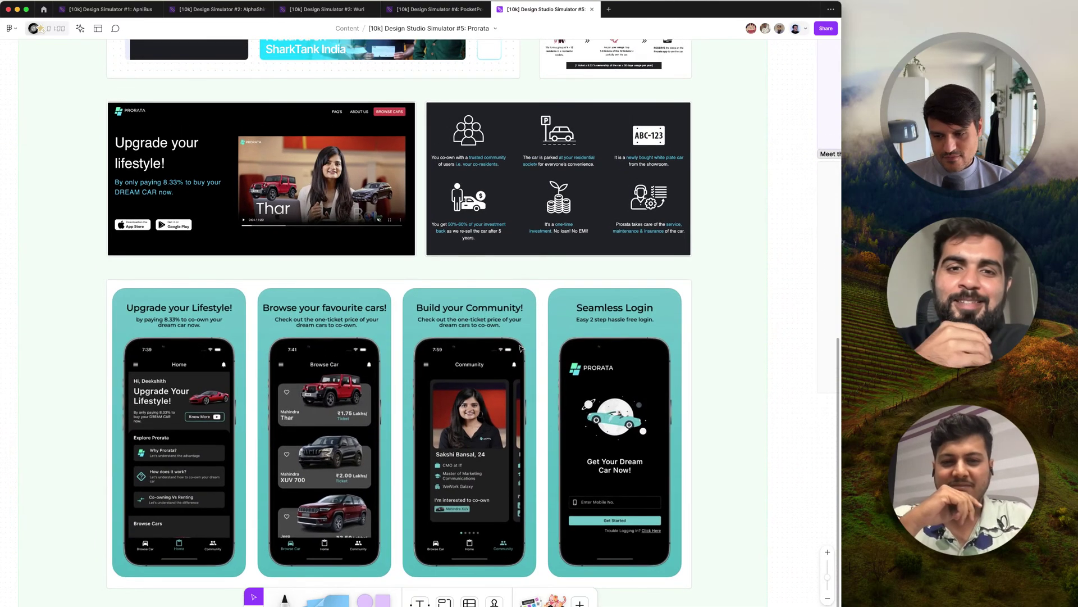
{"action": "scroll", "coordinate": [521, 348], "scroll_direction": "up", "scroll_amount": 1}
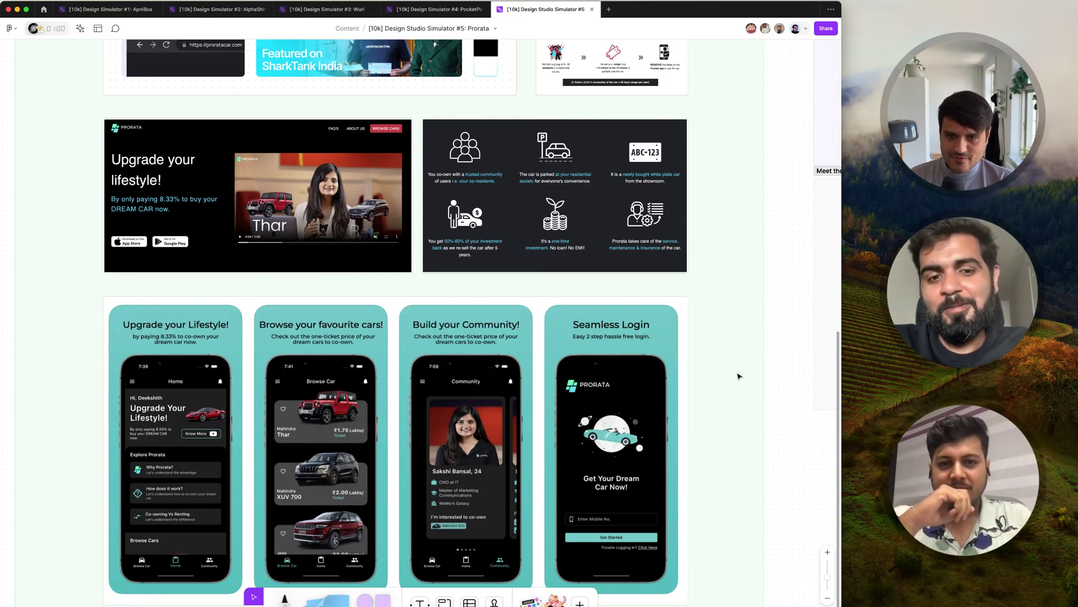
Highlight in yellow "trusted community", "residential", "newly", "one-time" and the Prorata service, maintenance & insurance sentence in the ownership benefits panel
{"action": "scroll", "coordinate": [607, 183], "scroll_direction": "up", "scroll_amount": 5}
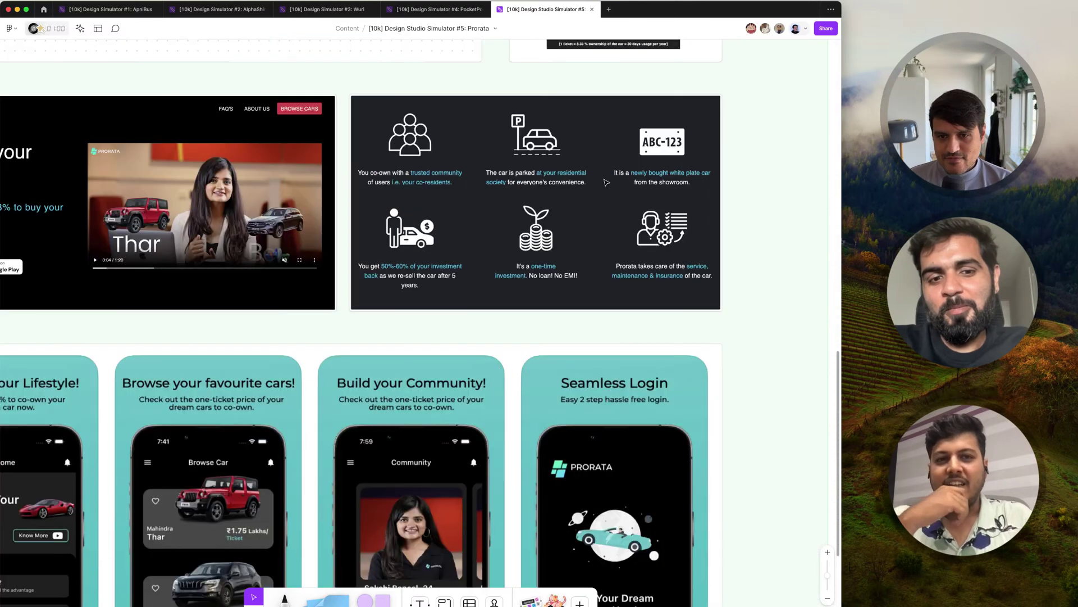
{"action": "scroll", "coordinate": [607, 183], "scroll_direction": "up", "scroll_amount": 3}
{"action": "scroll", "coordinate": [606, 182], "scroll_direction": "right", "scroll_amount": 1}
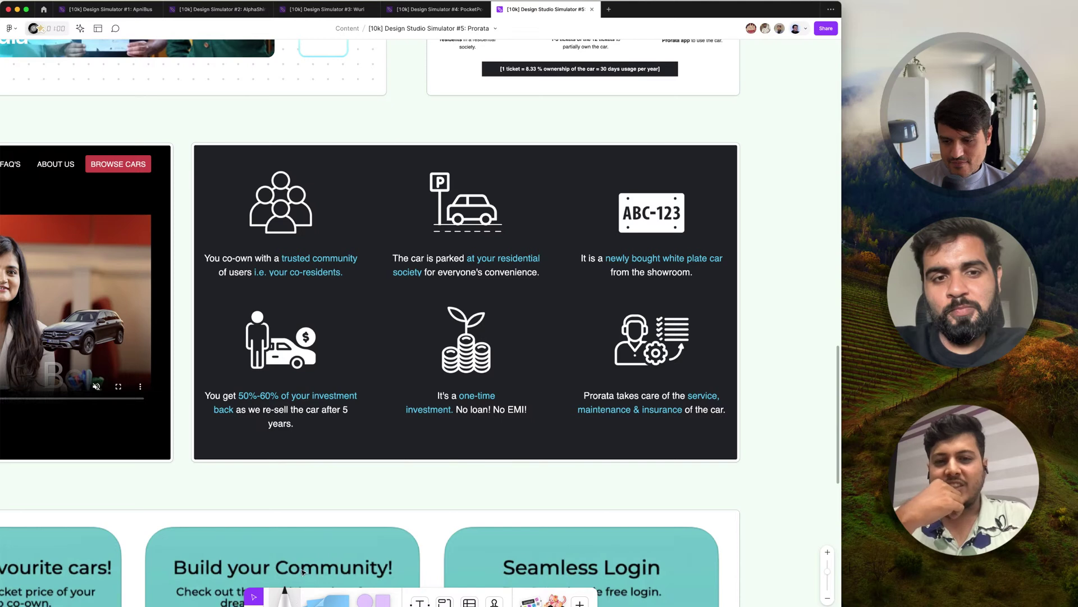
{"action": "left_click", "coordinate": [290, 602]}
{"action": "left_click", "coordinate": [310, 576]}
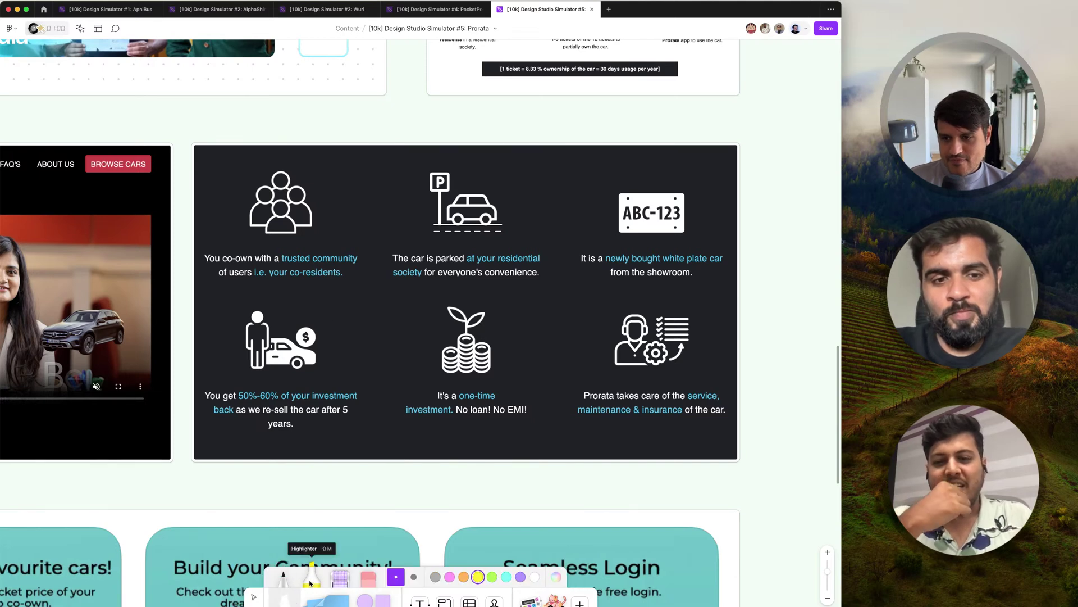
{"action": "left_click_drag", "start_coordinate": [286, 262], "coordinate": [367, 256]}
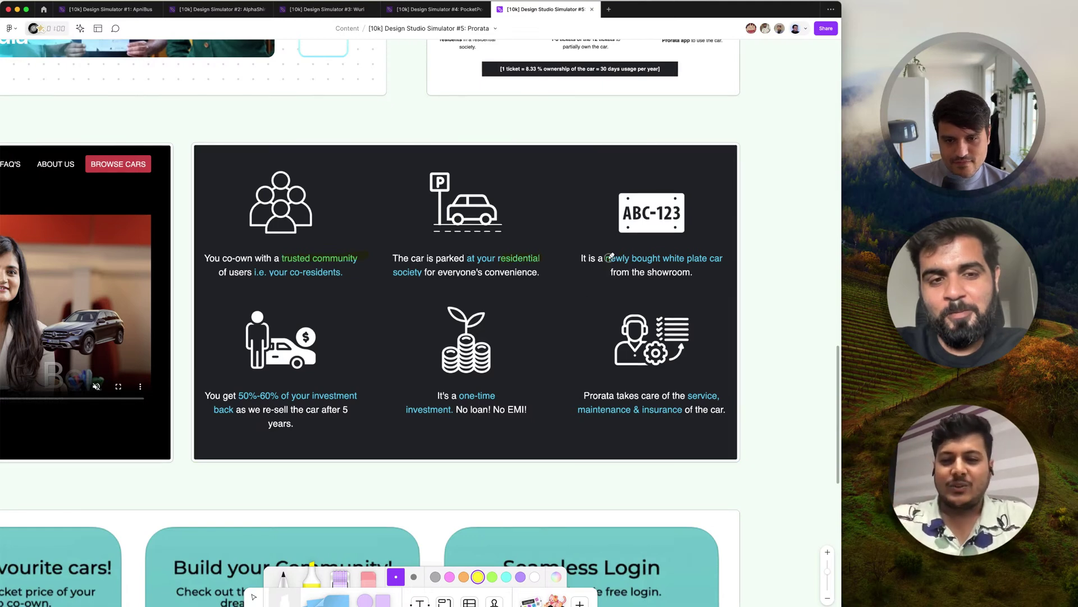
{"action": "left_click_drag", "start_coordinate": [605, 257], "coordinate": [629, 256]}
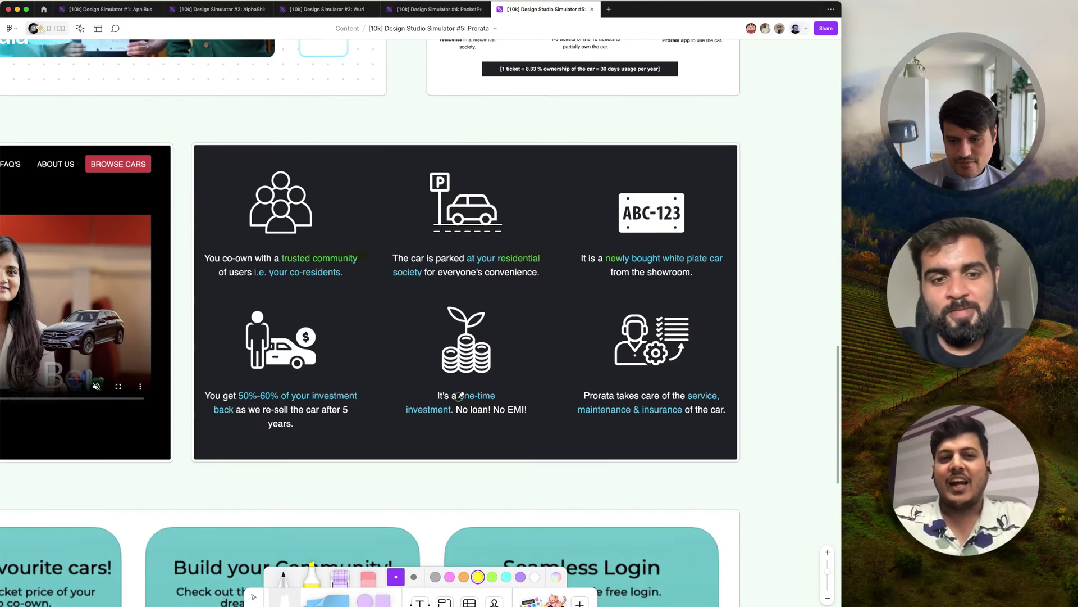
{"action": "left_click_drag", "start_coordinate": [459, 395], "coordinate": [492, 398]}
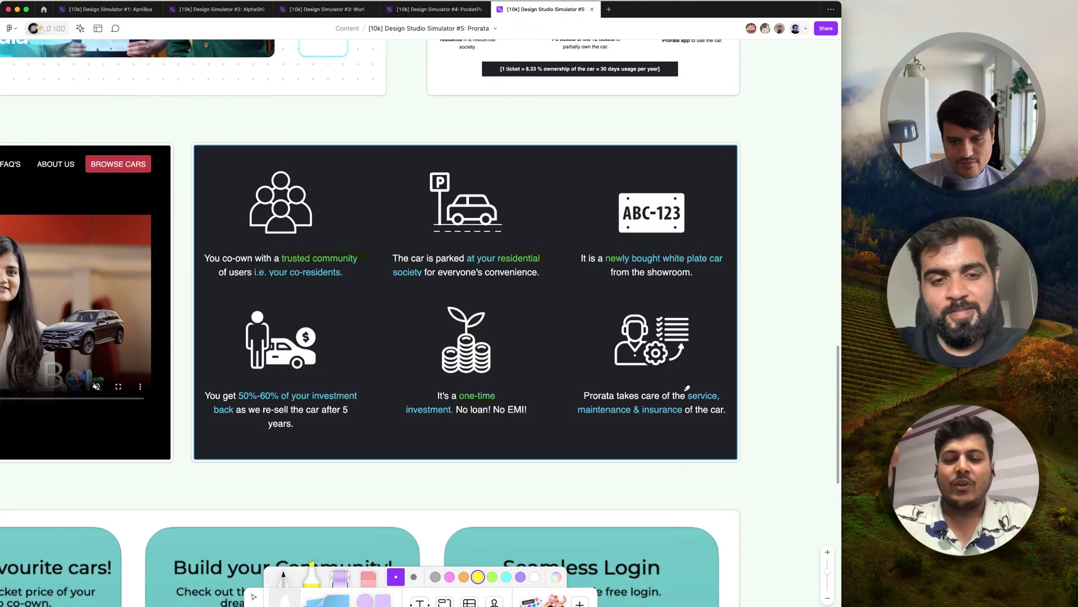
{"action": "mouse_move", "coordinate": [584, 396]}
{"action": "left_mouse_down"}
{"action": "mouse_move", "coordinate": [718, 396]}
{"action": "mouse_move", "coordinate": [725, 410]}
{"action": "left_mouse_up"}
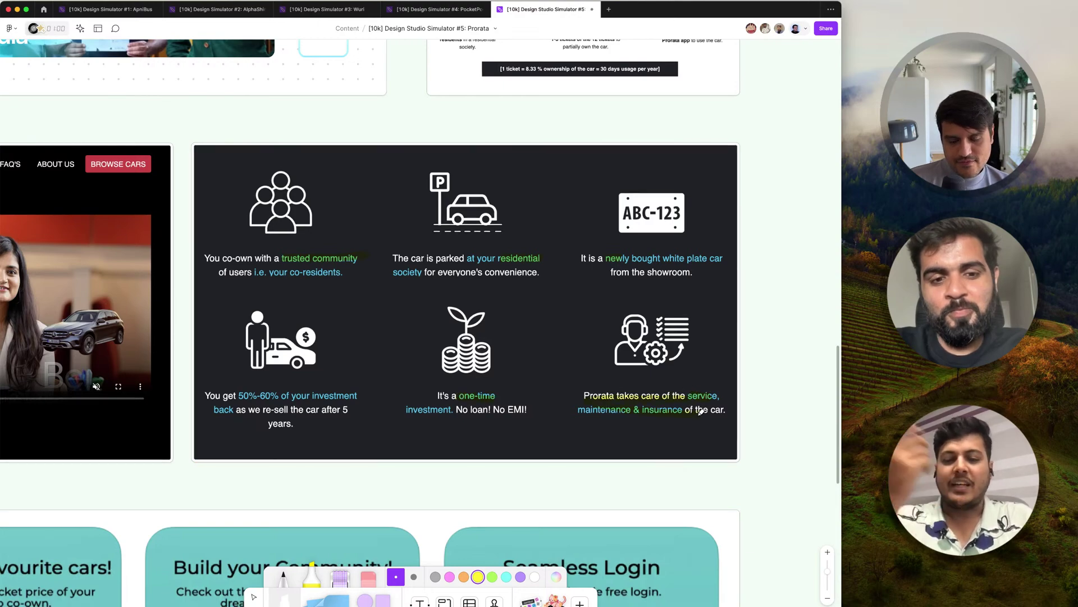
{"action": "scroll", "coordinate": [673, 423], "scroll_direction": "down", "scroll_amount": 2}
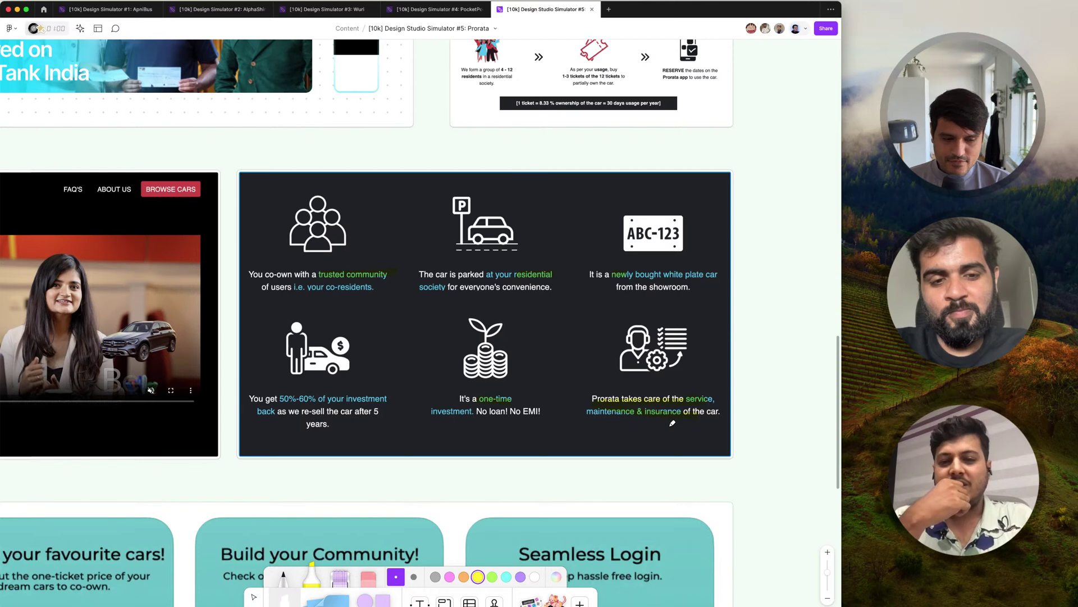
{"action": "scroll", "coordinate": [673, 423], "scroll_direction": "left", "scroll_amount": 2}
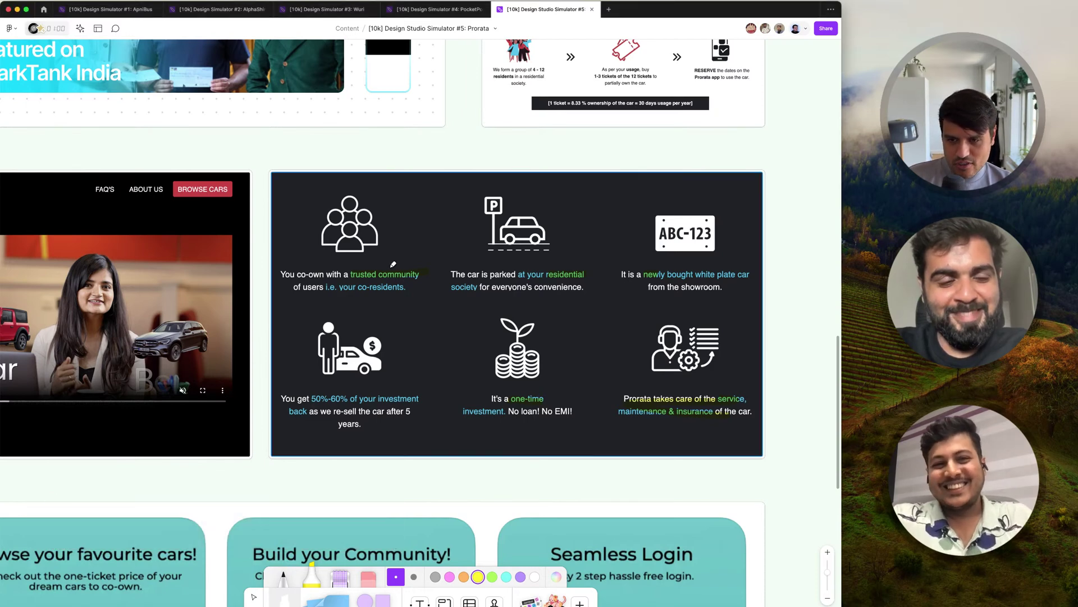
Review the highlighted co-ownership benefits panel, including the resale return, one-time investment and service, maintenance & insurance points
{"action": "scroll", "coordinate": [396, 272], "scroll_direction": "down", "scroll_amount": 5}
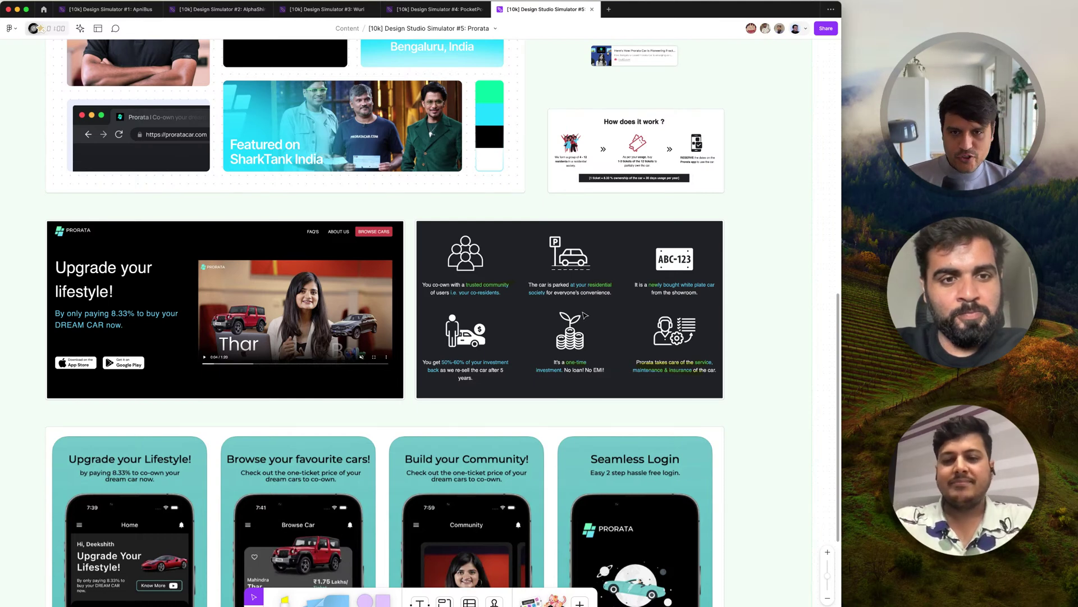
{"action": "scroll", "coordinate": [584, 316], "scroll_direction": "up", "scroll_amount": 3}
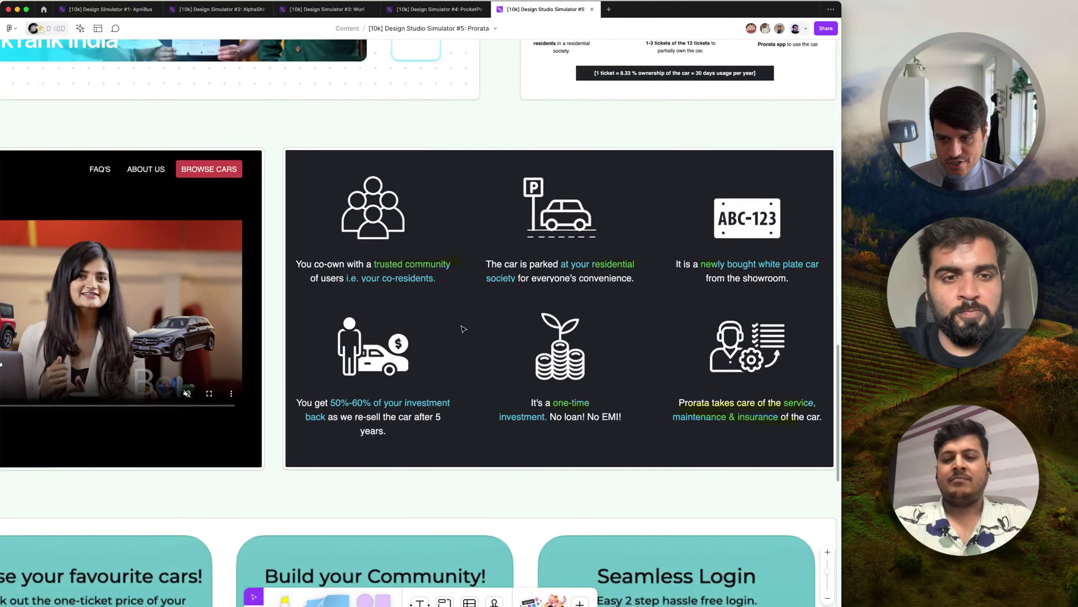
{"action": "scroll", "coordinate": [427, 275], "scroll_direction": "right", "scroll_amount": 5}
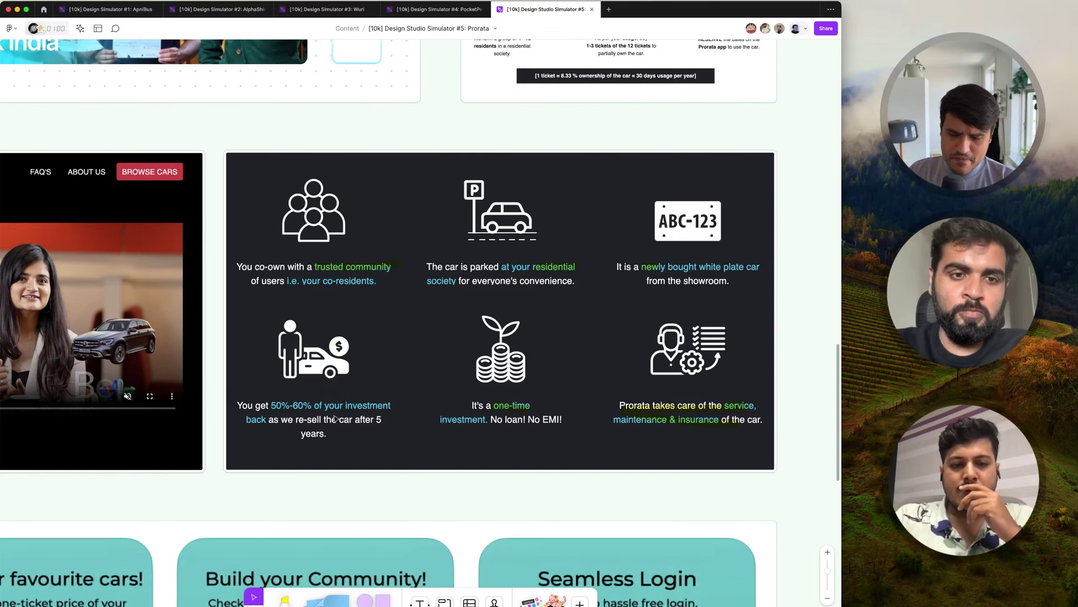
{"action": "left_click", "coordinate": [508, 414]}
{"action": "left_click", "coordinate": [695, 418]}
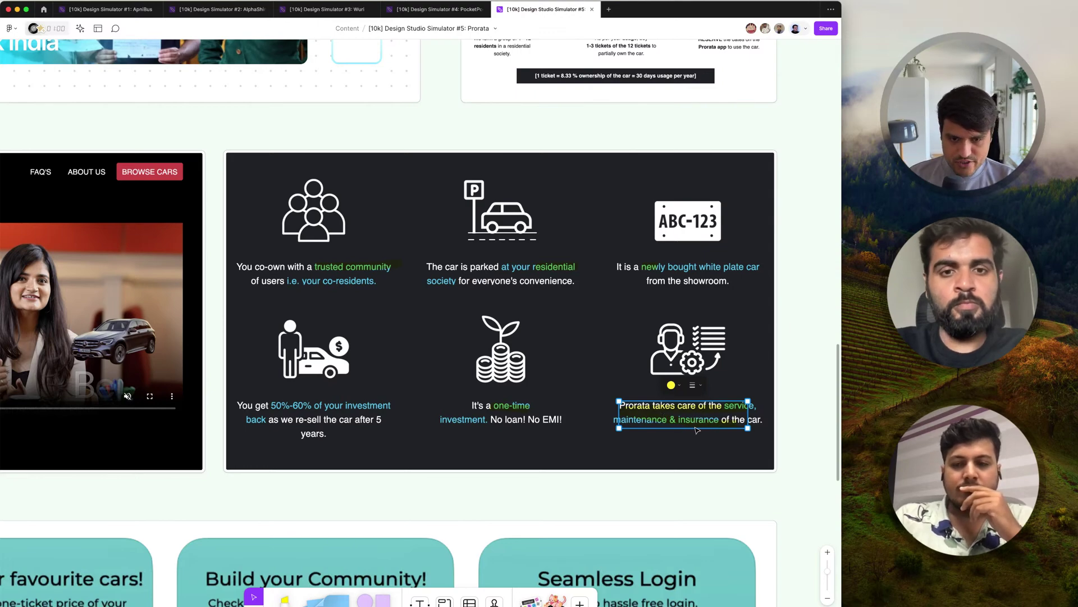
{"action": "scroll", "coordinate": [683, 429], "scroll_direction": "right", "scroll_amount": 3}
{"action": "scroll", "coordinate": [682, 428], "scroll_direction": "down", "scroll_amount": 2}
{"action": "scroll", "coordinate": [682, 428], "scroll_direction": "up", "scroll_amount": 3}
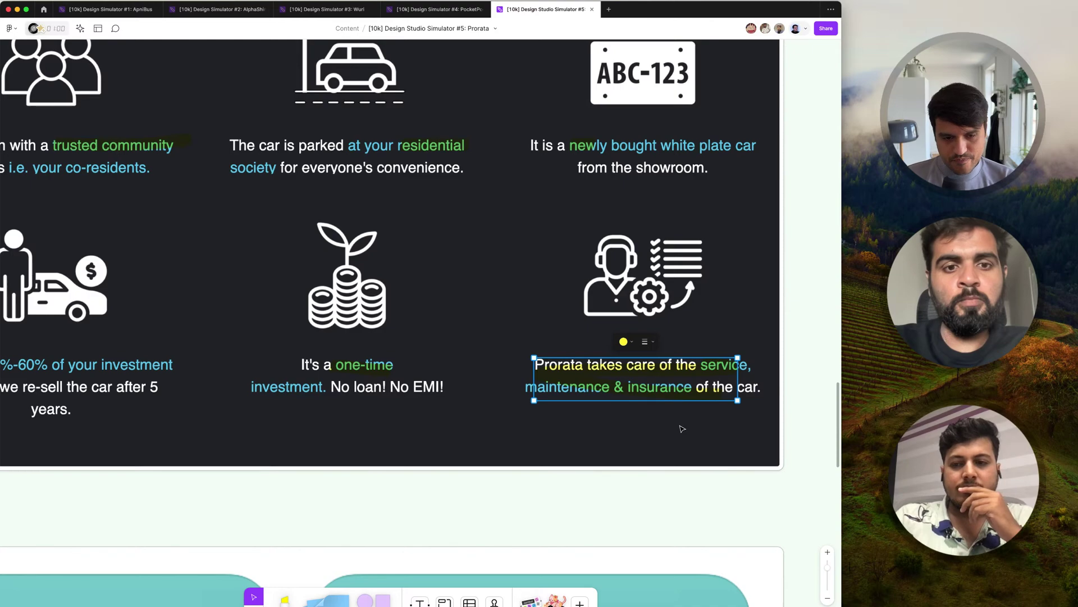
{"action": "scroll", "coordinate": [663, 398], "scroll_direction": "down", "scroll_amount": 4}
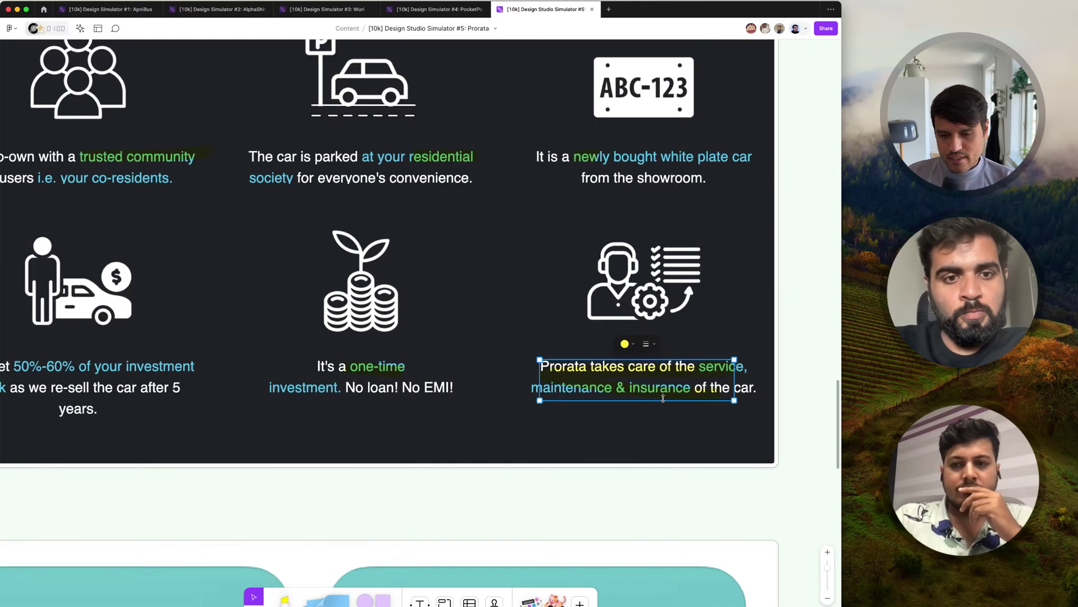
{"action": "scroll", "coordinate": [662, 398], "scroll_direction": "down", "scroll_amount": 5}
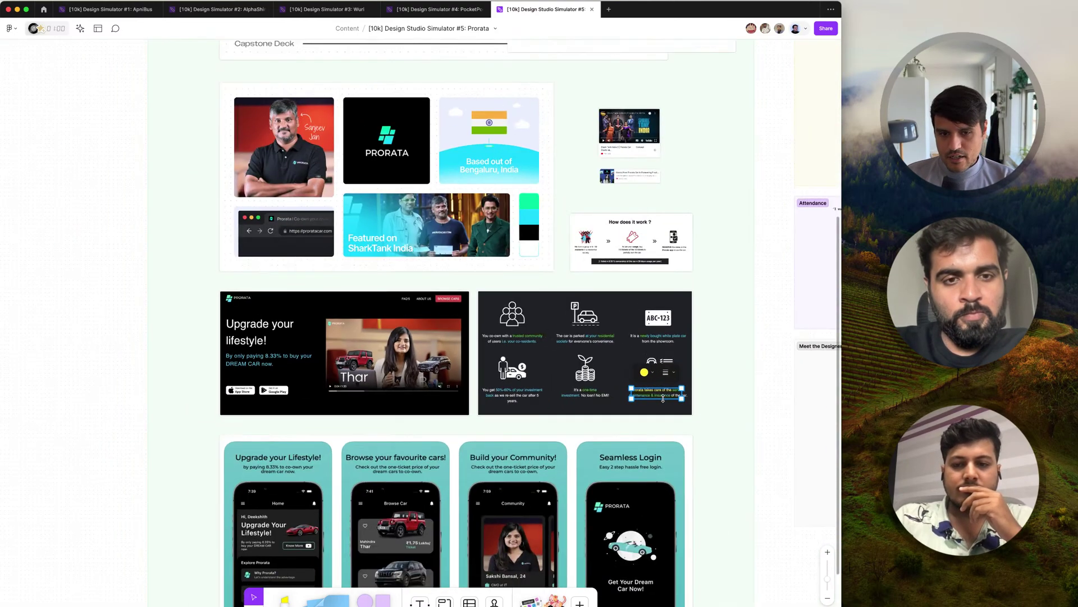
Survey the board from the Overview & Brief section across the cohort, Status Quo and Audit - Exploring the references sections
{"action": "scroll", "coordinate": [665, 401], "scroll_direction": "right", "scroll_amount": 6}
{"action": "scroll", "coordinate": [665, 400], "scroll_direction": "up", "scroll_amount": 2}
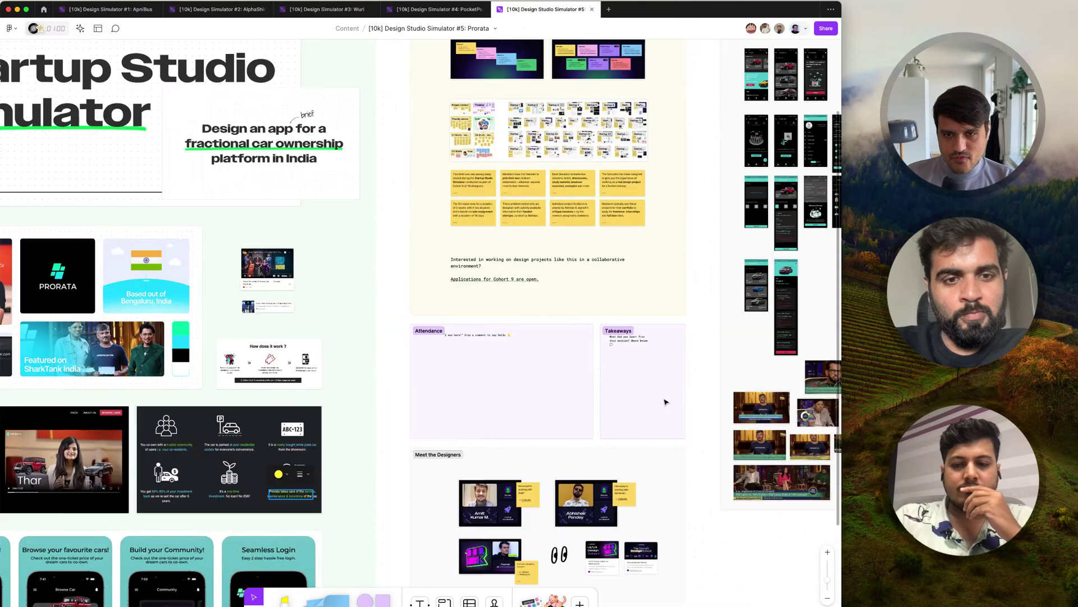
{"action": "scroll", "coordinate": [665, 401], "scroll_direction": "right", "scroll_amount": 2}
{"action": "scroll", "coordinate": [665, 401], "scroll_direction": "up", "scroll_amount": 2}
{"action": "scroll", "coordinate": [718, 267], "scroll_direction": "right", "scroll_amount": 3}
{"action": "scroll", "coordinate": [718, 268], "scroll_direction": "up", "scroll_amount": 2}
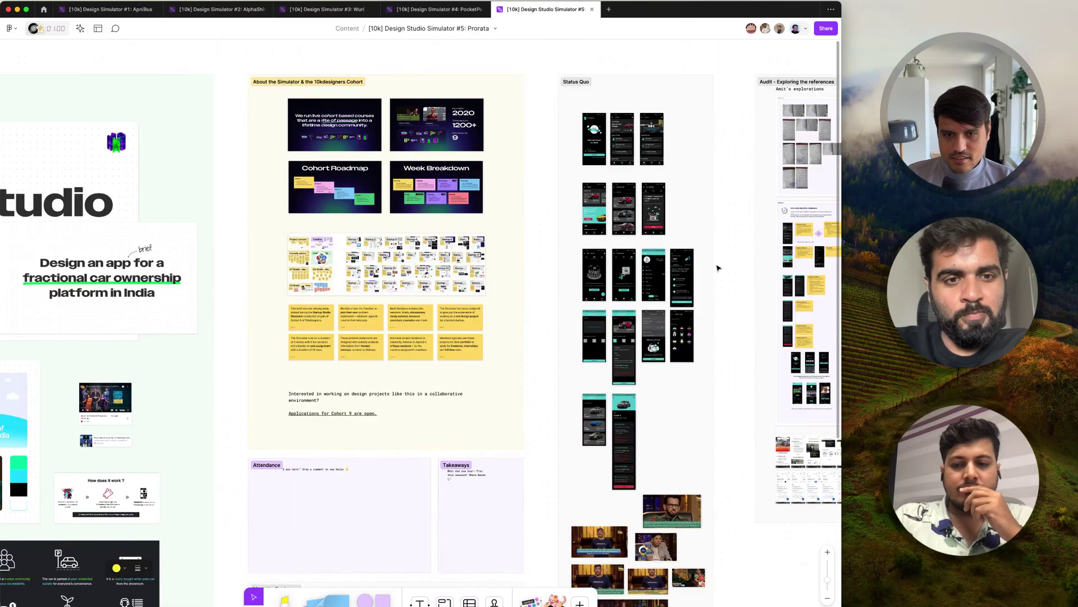
{"action": "scroll", "coordinate": [570, 169], "scroll_direction": "up", "scroll_amount": 2}
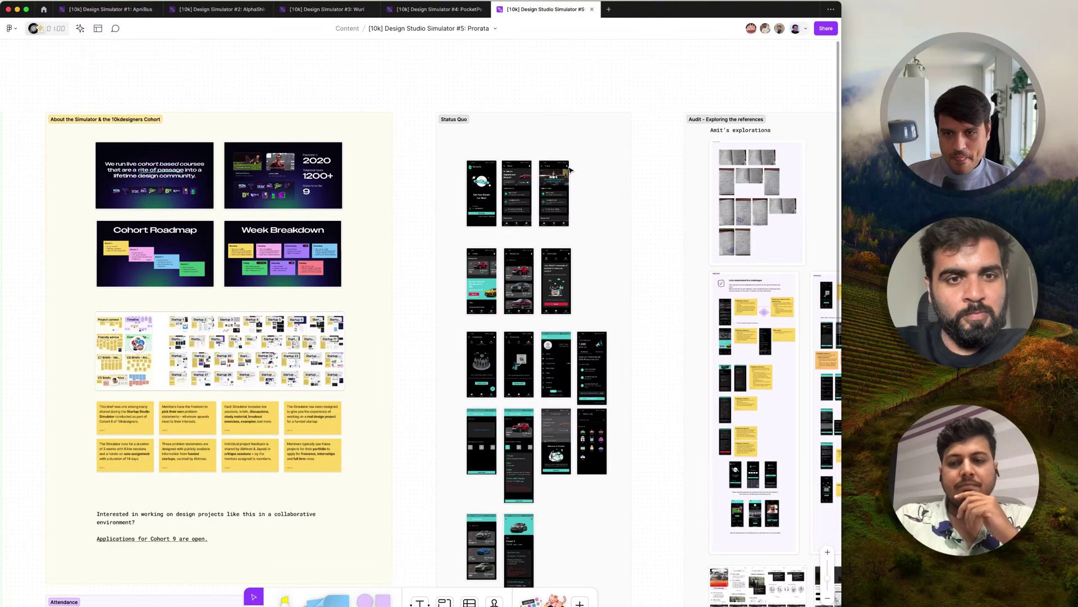
{"action": "scroll", "coordinate": [570, 170], "scroll_direction": "down", "scroll_amount": 3}
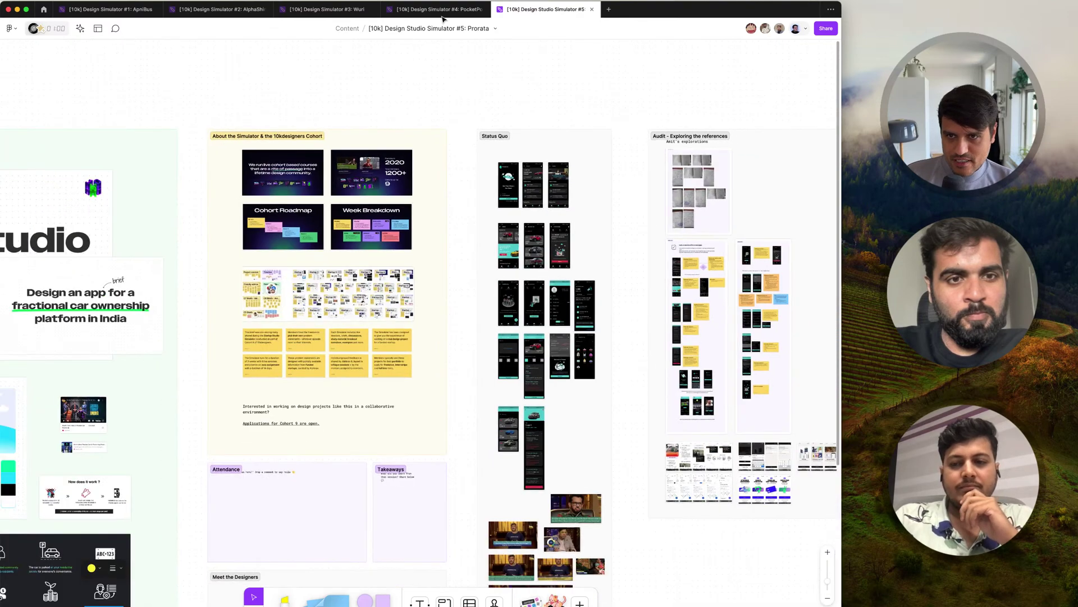
{"action": "left_click", "coordinate": [444, 29]}
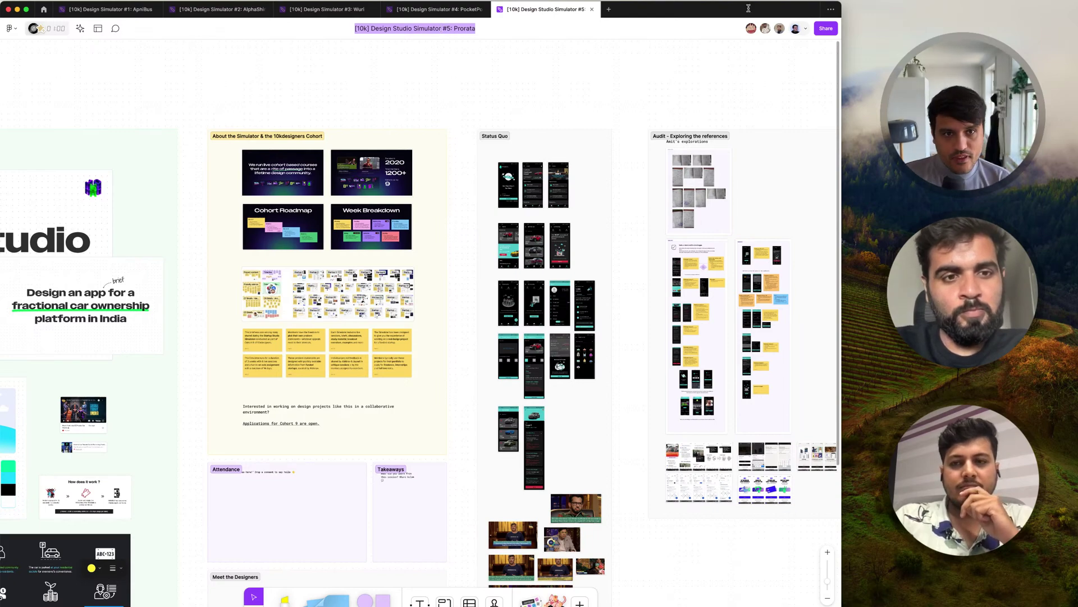
Look through the existing Prorata app screens and pitch stills in Status Quo, plus the neighbouring Audit section
{"action": "scroll", "coordinate": [494, 218], "scroll_direction": "up", "scroll_amount": 5}
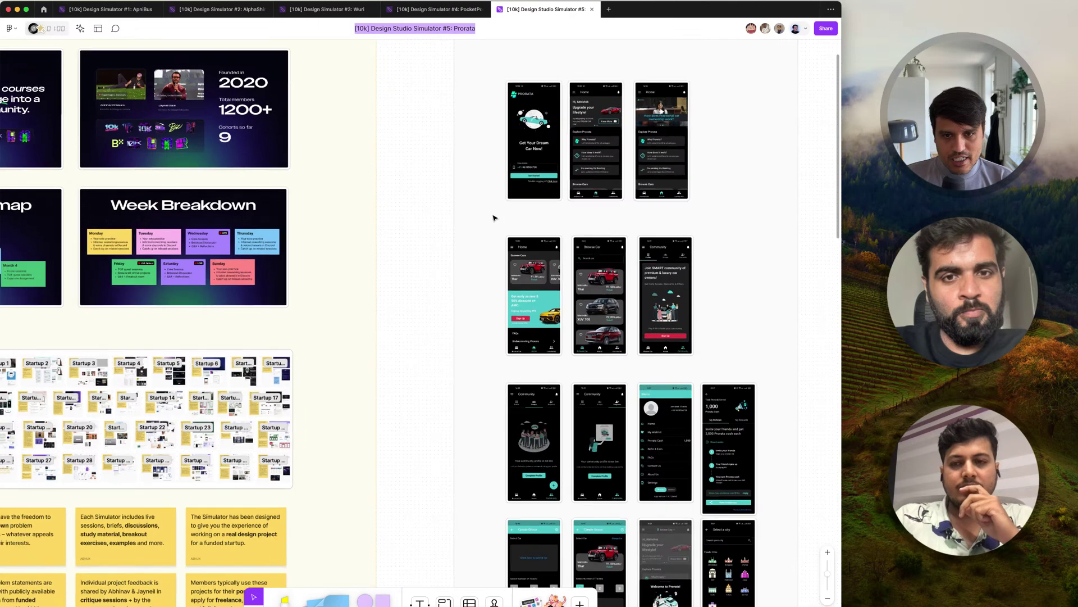
{"action": "scroll", "coordinate": [494, 218], "scroll_direction": "right", "scroll_amount": 5}
{"action": "scroll", "coordinate": [494, 218], "scroll_direction": "down", "scroll_amount": 3}
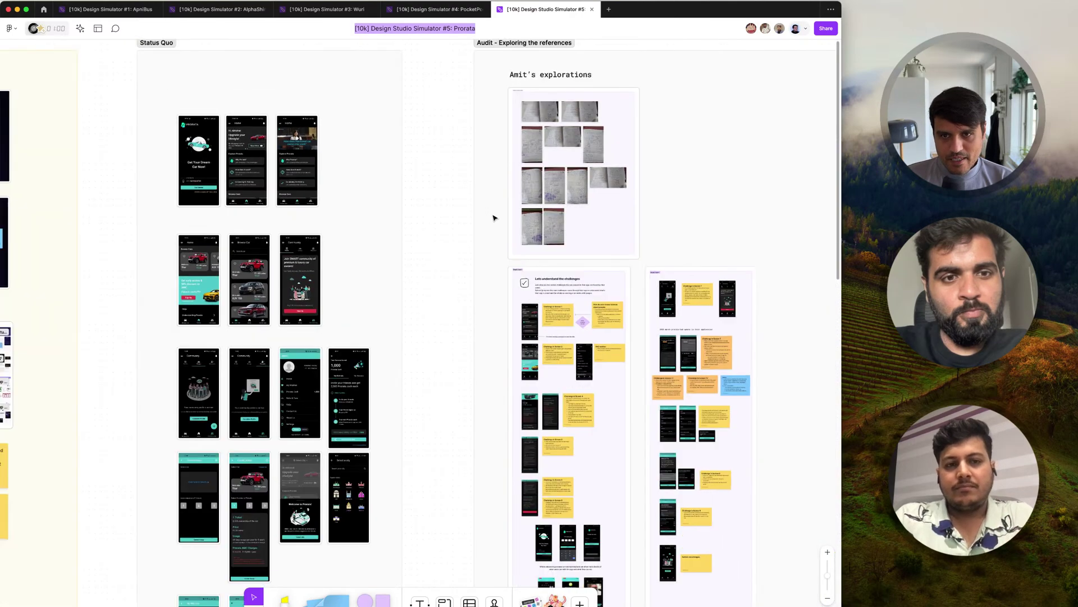
{"action": "scroll", "coordinate": [629, 363], "scroll_direction": "up", "scroll_amount": 5}
{"action": "scroll", "coordinate": [629, 363], "scroll_direction": "down", "scroll_amount": 2}
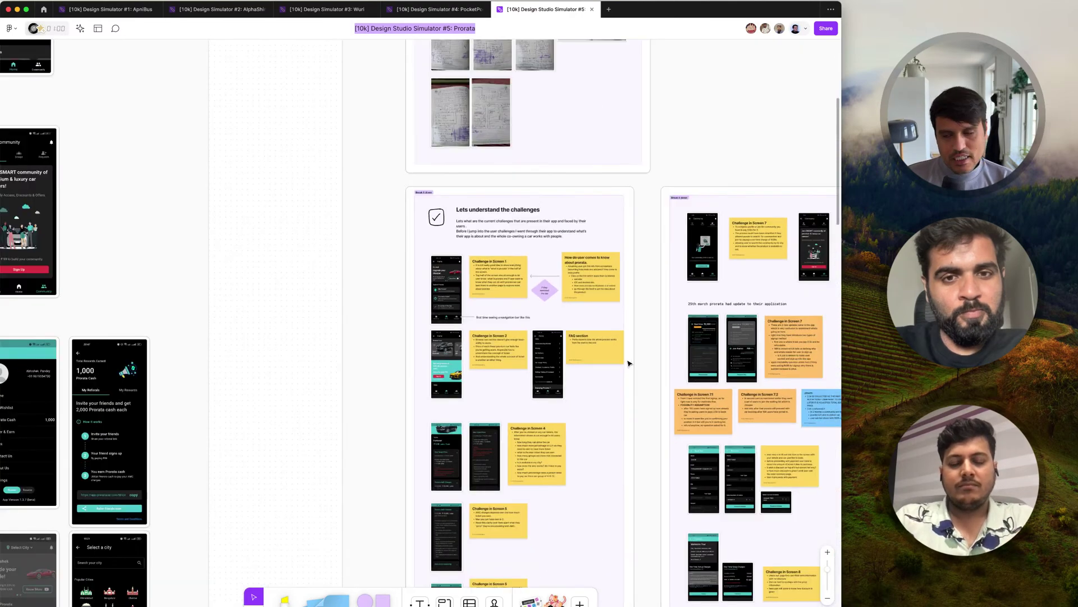
{"action": "scroll", "coordinate": [629, 363], "scroll_direction": "left", "scroll_amount": 5}
{"action": "scroll", "coordinate": [629, 364], "scroll_direction": "left", "scroll_amount": 3}
{"action": "scroll", "coordinate": [629, 363], "scroll_direction": "up", "scroll_amount": 3}
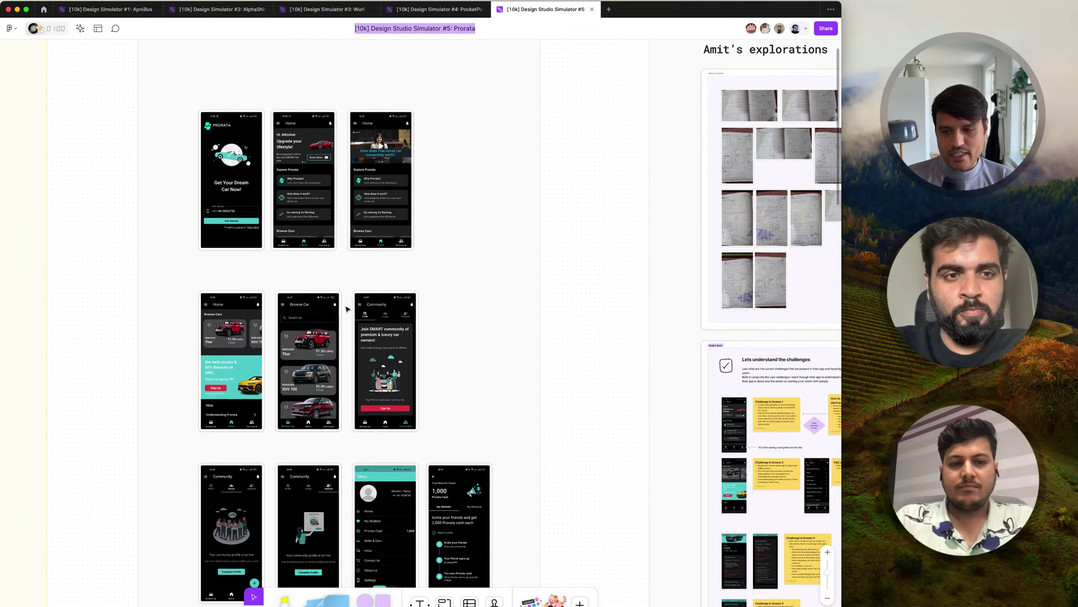
{"action": "scroll", "coordinate": [347, 308], "scroll_direction": "down", "scroll_amount": 15}
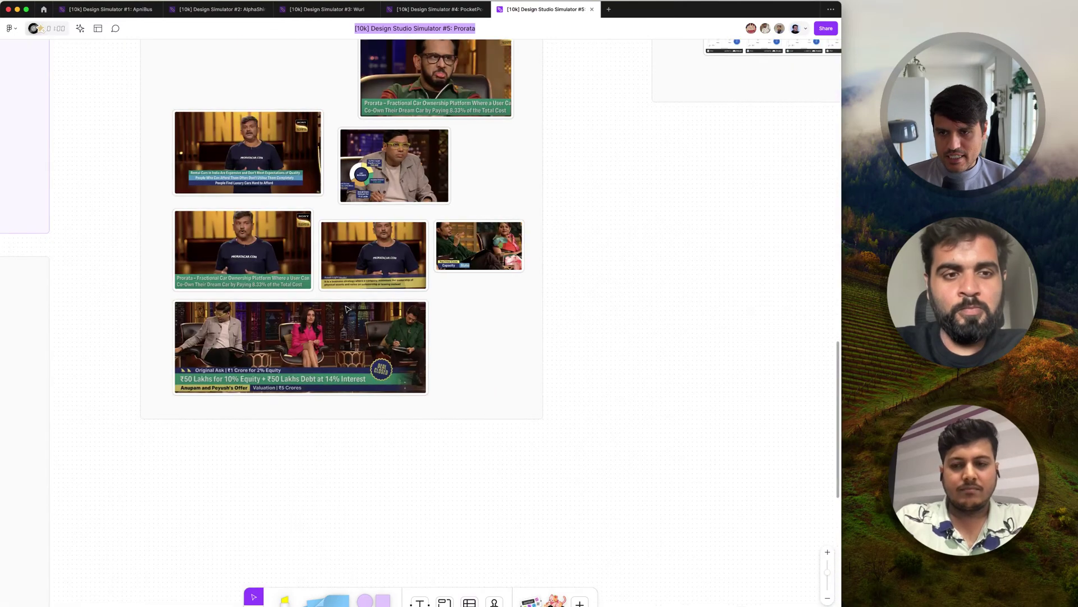
{"action": "scroll", "coordinate": [347, 308], "scroll_direction": "up", "scroll_amount": 12}
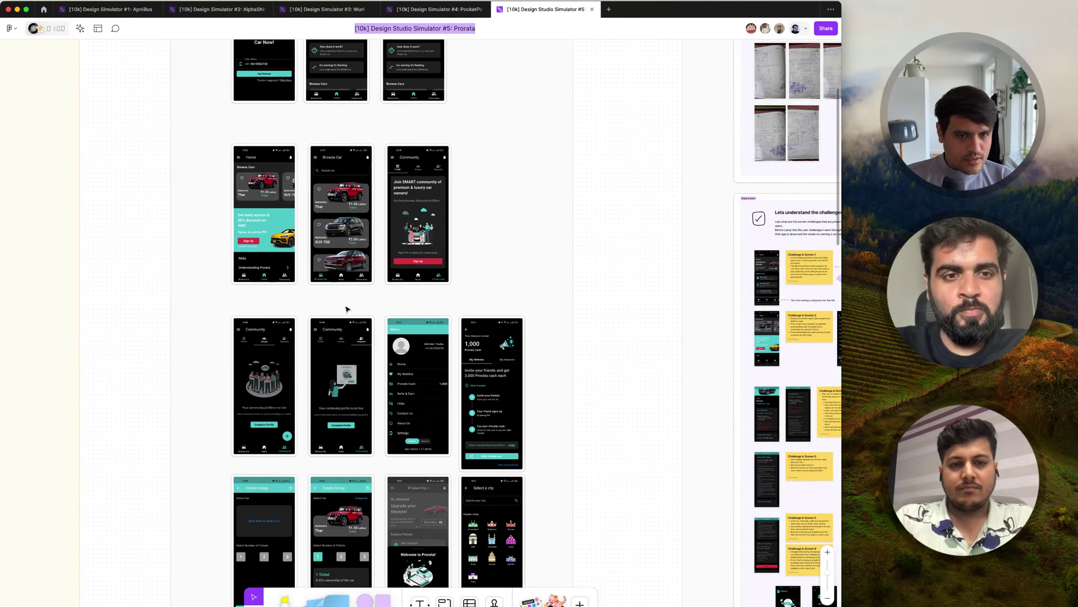
Examine the notebook photos and the two Break it down panels of screen challenges in the Audit section
{"action": "scroll", "coordinate": [347, 309], "scroll_direction": "right", "scroll_amount": 10}
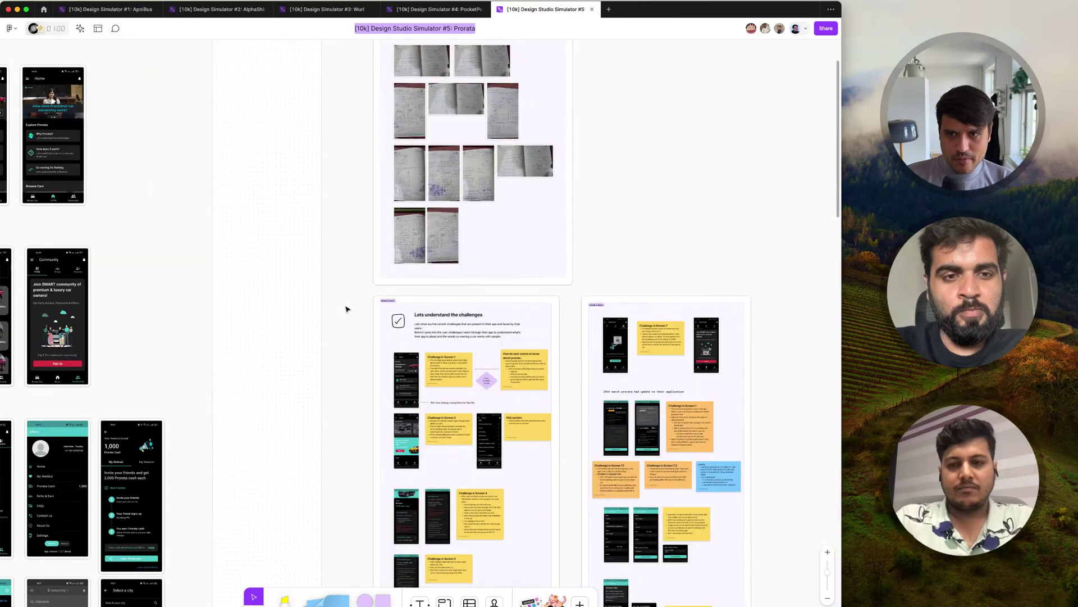
{"action": "scroll", "coordinate": [346, 309], "scroll_direction": "down", "scroll_amount": 3}
{"action": "scroll", "coordinate": [346, 308], "scroll_direction": "up", "scroll_amount": 3}
{"action": "scroll", "coordinate": [451, 447], "scroll_direction": "up", "scroll_amount": 3}
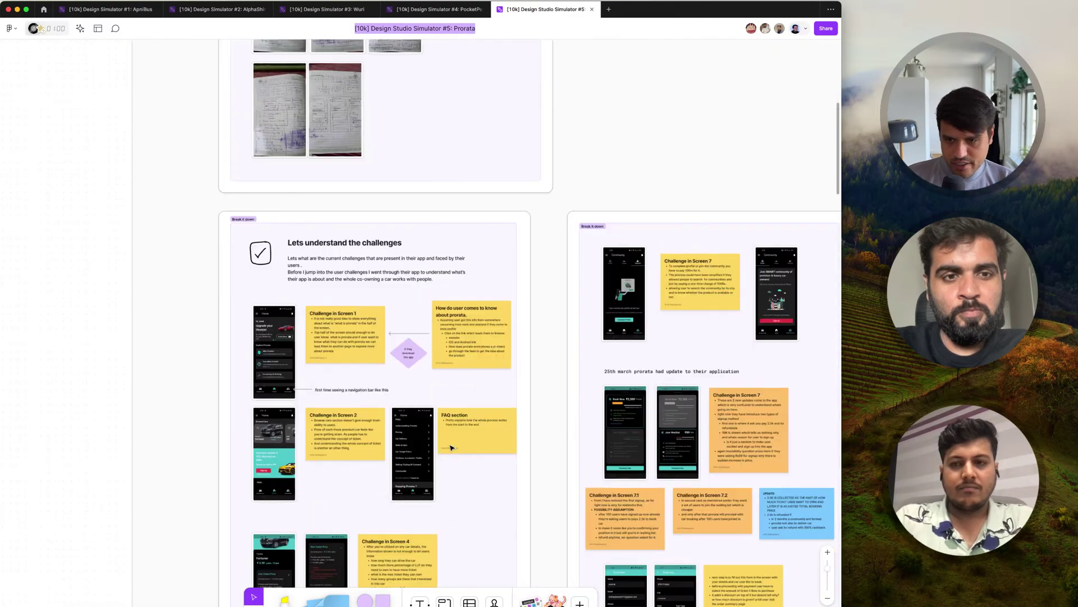
{"action": "scroll", "coordinate": [451, 448], "scroll_direction": "up", "scroll_amount": 3}
{"action": "scroll", "coordinate": [418, 457], "scroll_direction": "down", "scroll_amount": 1}
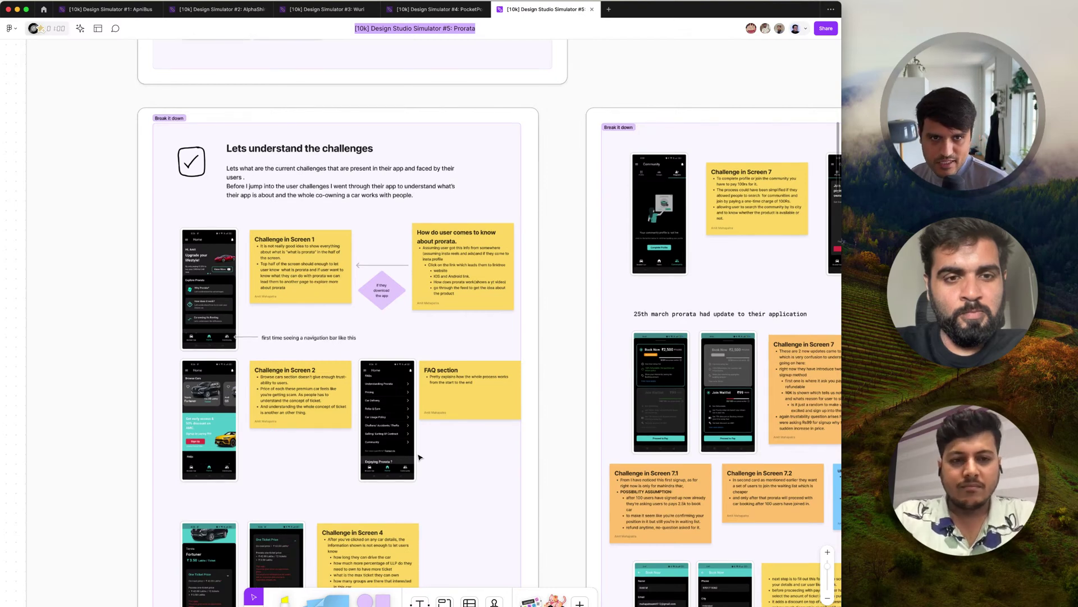
Follow a collaborator's view of the redesigned app screens and return to the "Lets understand the challenges" panel
{"action": "key", "text": "Escape"}
{"action": "left_click", "coordinate": [778, 29]}
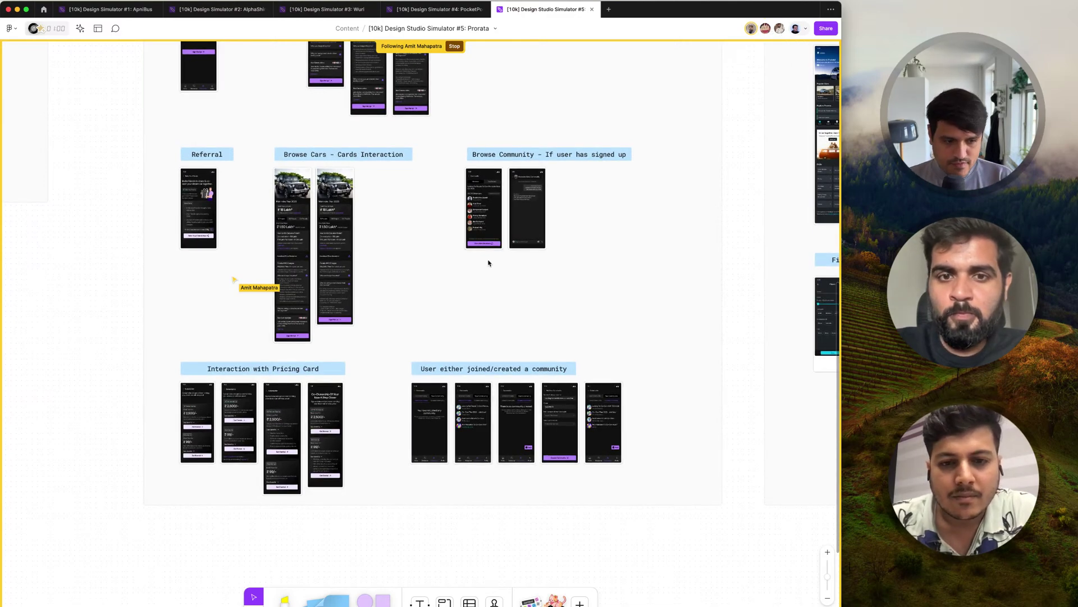
{"action": "scroll", "coordinate": [488, 263], "scroll_direction": "left", "scroll_amount": 10}
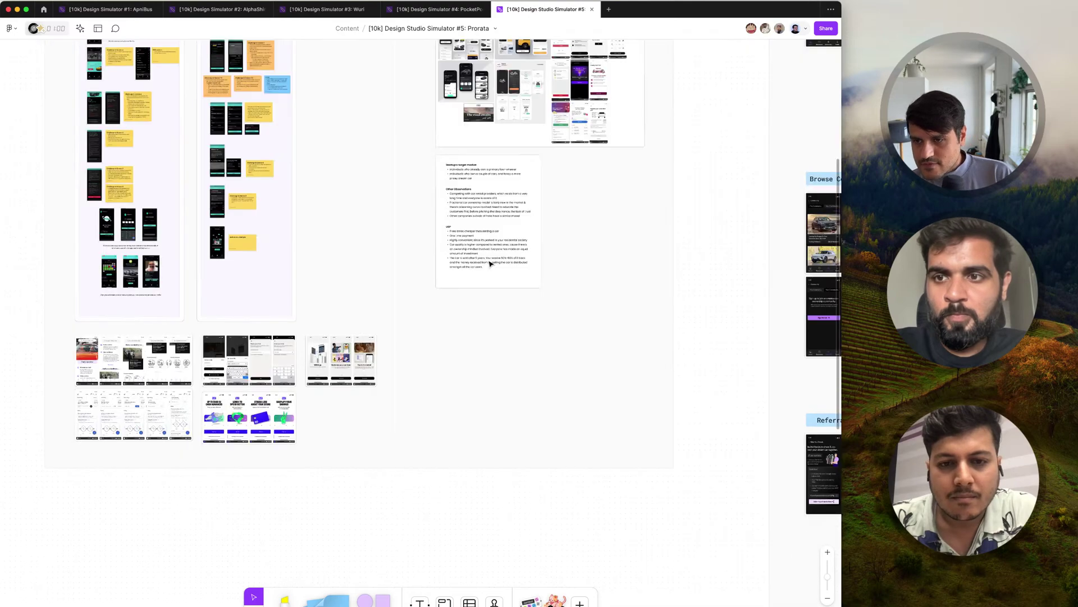
{"action": "scroll", "coordinate": [488, 260], "scroll_direction": "left", "scroll_amount": 10}
{"action": "scroll", "coordinate": [248, 135], "scroll_direction": "up", "scroll_amount": 5}
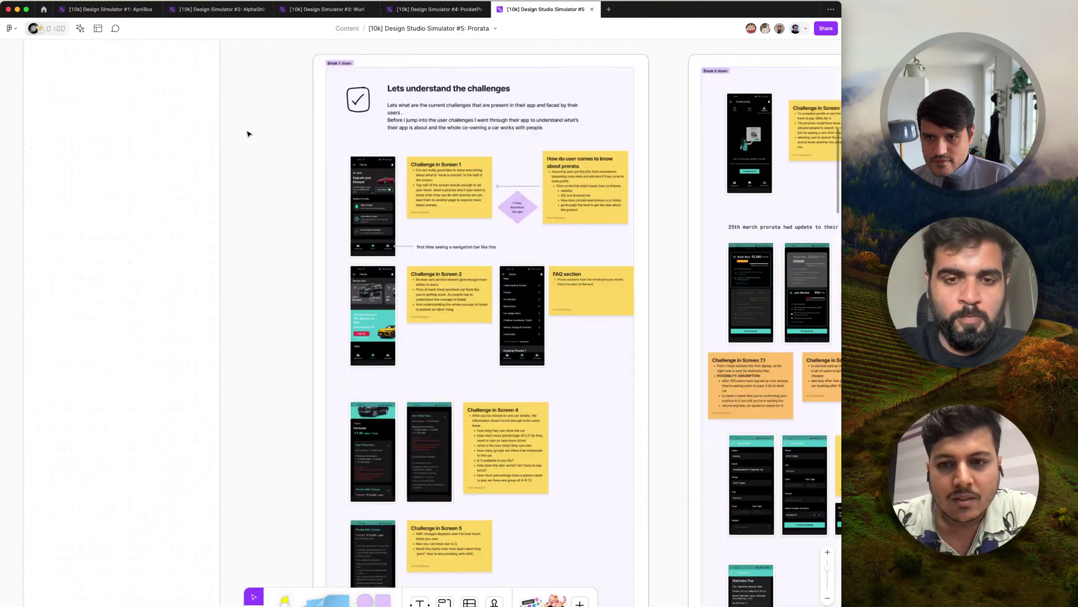
Read the introduction and the Screen 1, Screen 2 and FAQ notes in the "Lets understand the challenges" panel
{"action": "scroll", "coordinate": [508, 227], "scroll_direction": "right", "scroll_amount": 5}
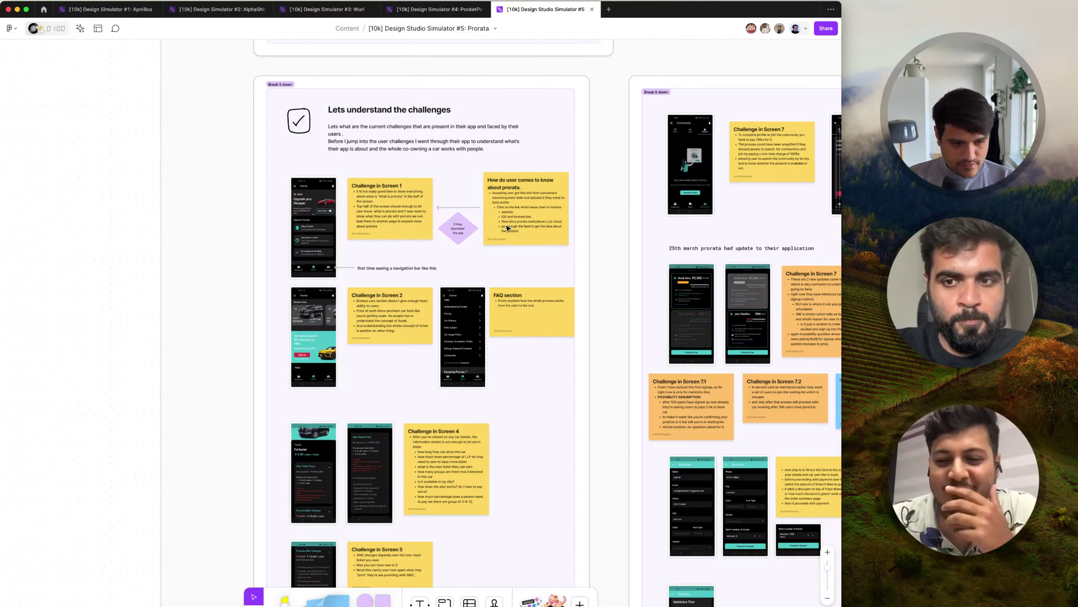
{"action": "scroll", "coordinate": [507, 228], "scroll_direction": "up", "scroll_amount": 3}
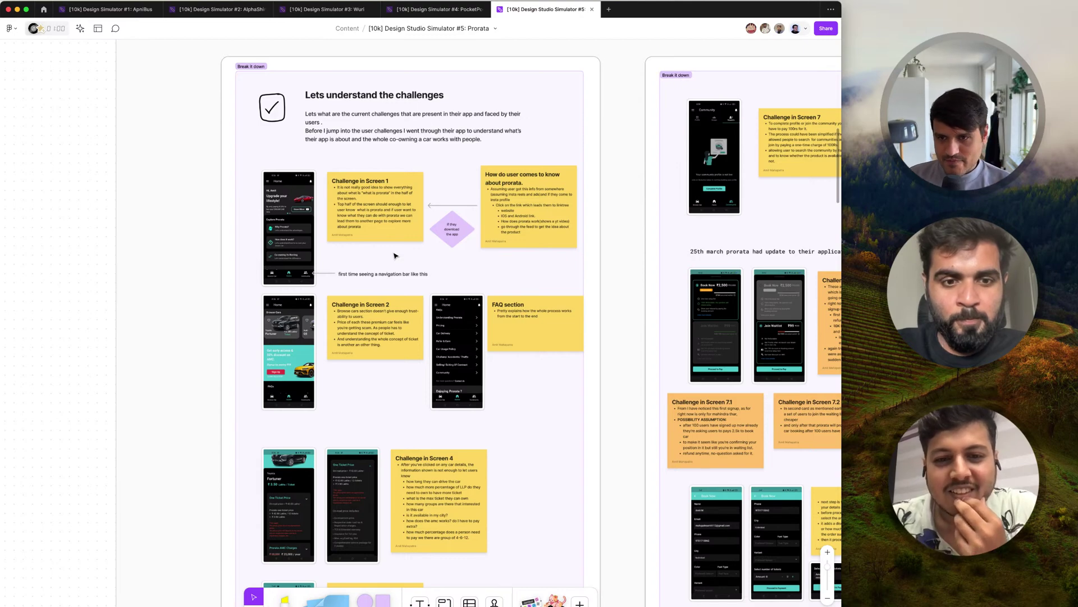
{"action": "scroll", "coordinate": [397, 247], "scroll_direction": "up", "scroll_amount": 1}
{"action": "scroll", "coordinate": [412, 181], "scroll_direction": "up", "scroll_amount": 5}
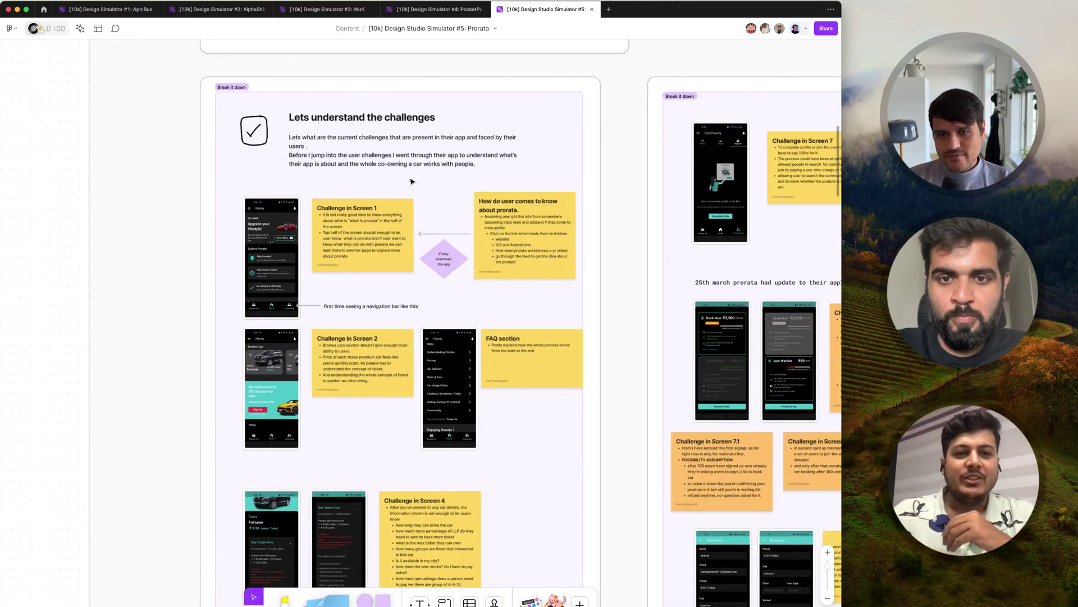
{"action": "scroll", "coordinate": [412, 182], "scroll_direction": "up", "scroll_amount": 5}
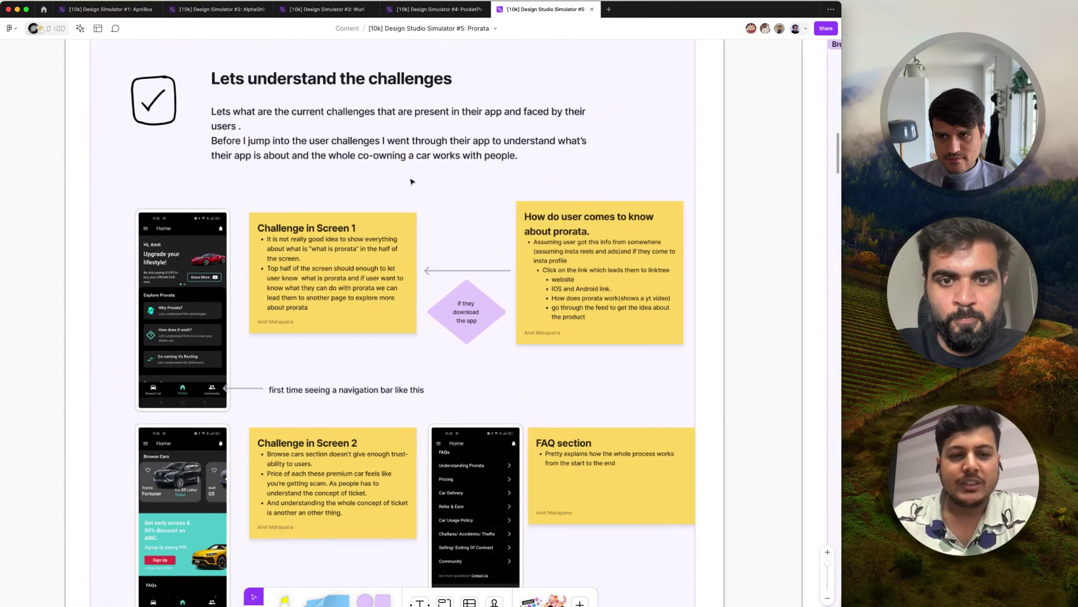
{"action": "scroll", "coordinate": [411, 181], "scroll_direction": "down", "scroll_amount": 2}
{"action": "scroll", "coordinate": [412, 182], "scroll_direction": "down", "scroll_amount": 1}
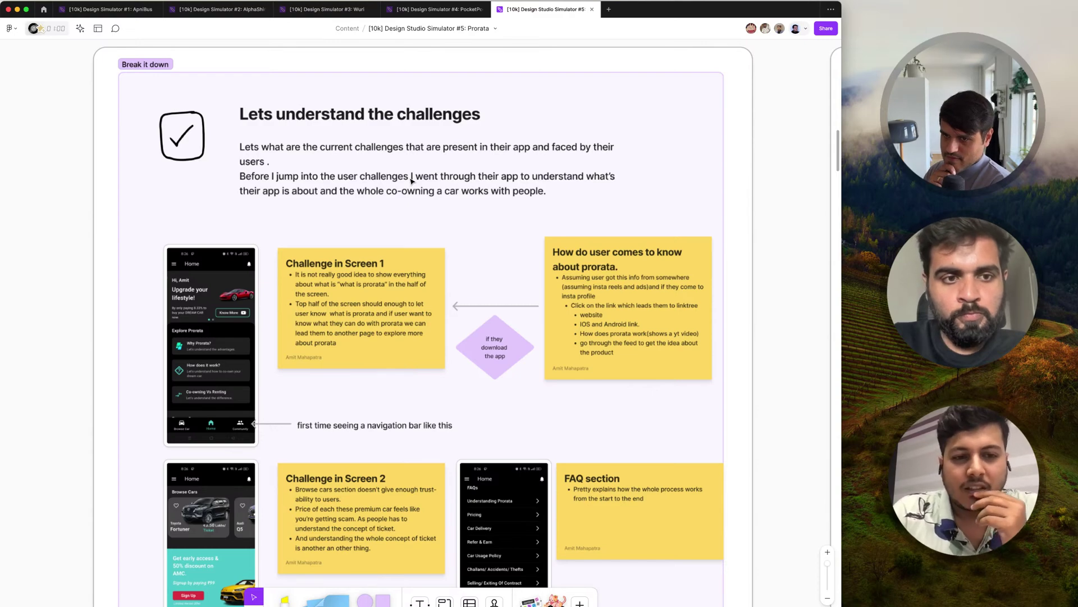
{"action": "scroll", "coordinate": [412, 182], "scroll_direction": "down", "scroll_amount": 5}
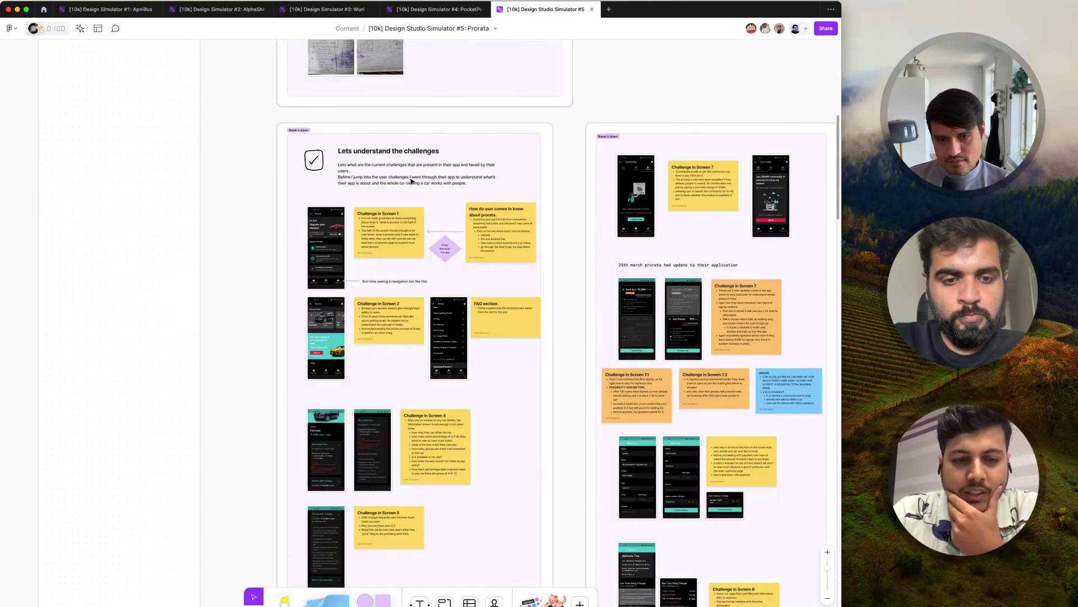
{"action": "scroll", "coordinate": [412, 182], "scroll_direction": "down", "scroll_amount": 8}
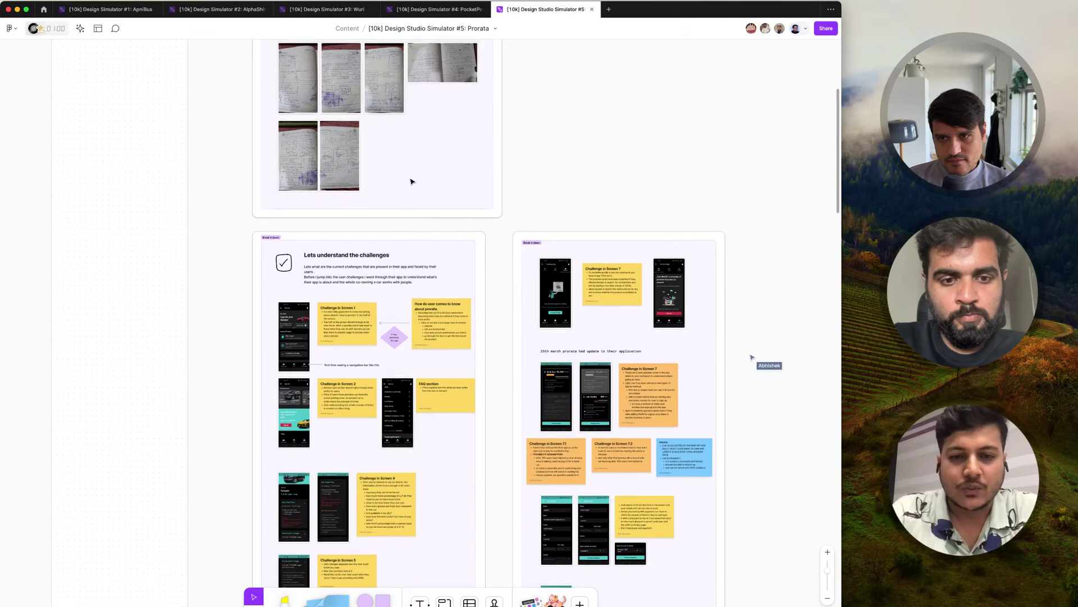
Move the notebook photos frame from above the challenge panels to the empty space beside the second Break it down panel
{"action": "scroll", "coordinate": [412, 181], "scroll_direction": "up", "scroll_amount": 1}
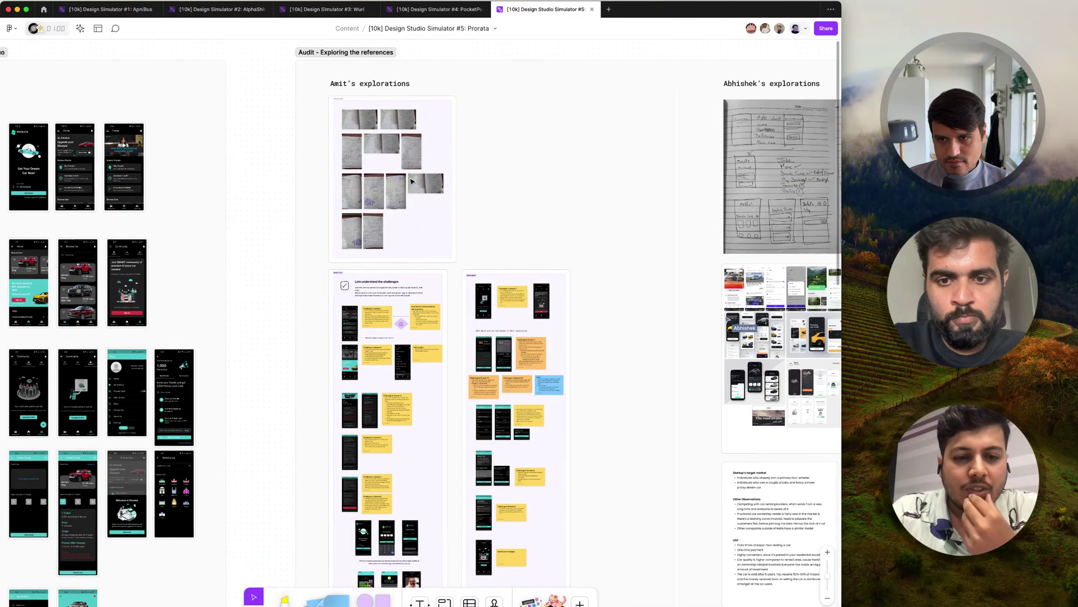
{"action": "left_click_drag", "start_coordinate": [412, 181], "coordinate": [513, 277]}
{"action": "left_click_drag", "start_coordinate": [619, 341], "coordinate": [632, 365]}
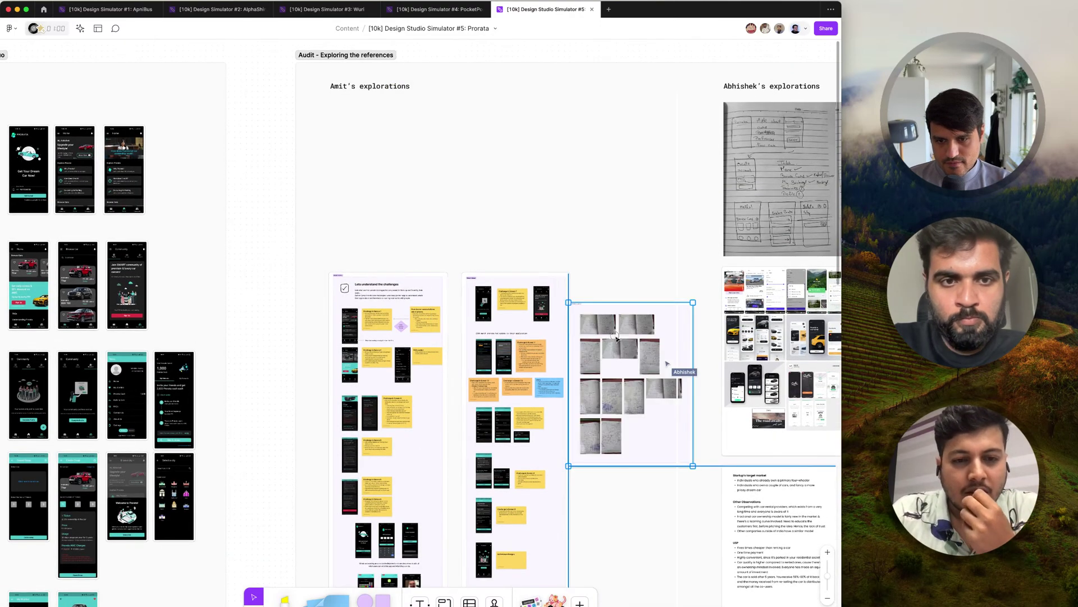
Move both Break it down panels up together, directly beneath the first designer's explorations heading in the Audit section
{"action": "left_click", "coordinate": [514, 393]}
{"action": "left_click", "coordinate": [401, 366], "text": "shift"}
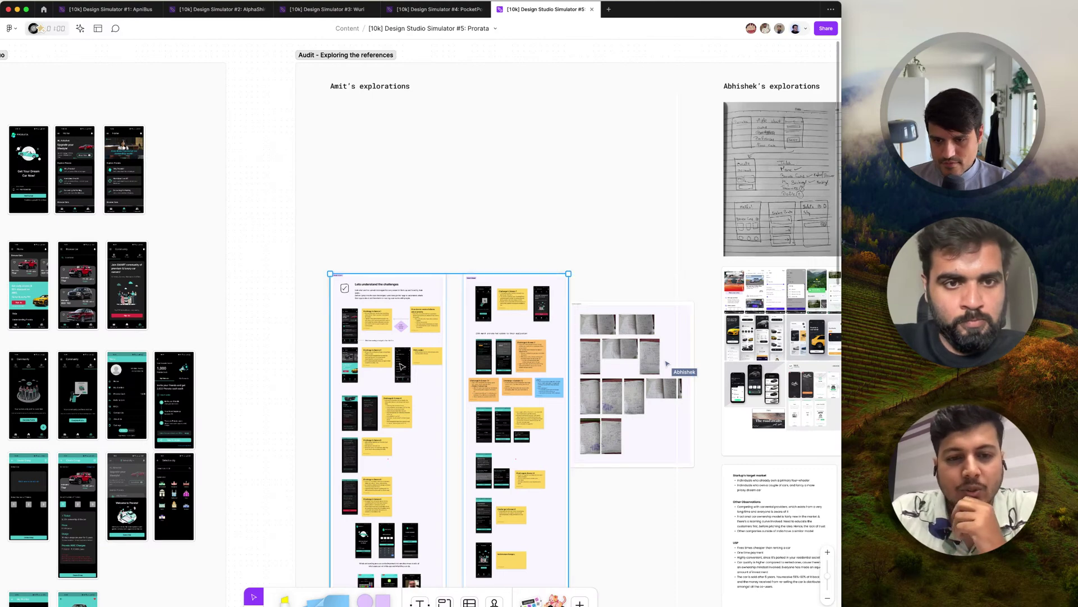
{"action": "left_click_drag", "start_coordinate": [414, 412], "coordinate": [422, 250]}
{"action": "left_click", "coordinate": [597, 358]}
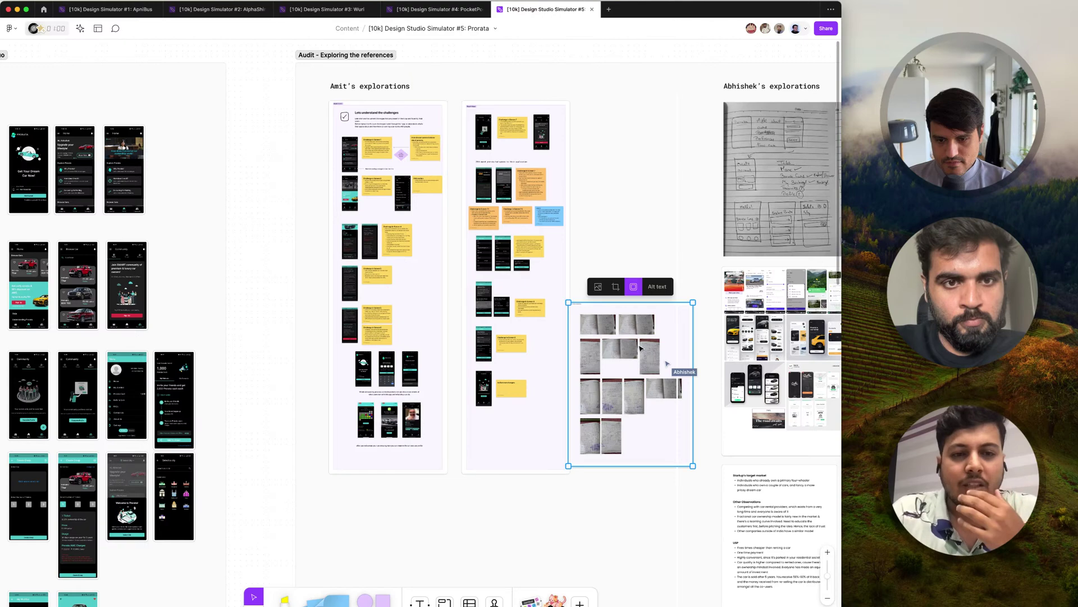
Move the notebook photos frame to the empty space below the first Break it down panel
{"action": "mouse_move", "coordinate": [640, 348]}
{"action": "left_mouse_down"}
{"action": "mouse_move", "coordinate": [434, 534]}
{"action": "mouse_move", "coordinate": [405, 538]}
{"action": "left_mouse_up"}
Examine the Screen 1, Screen 2 and FAQ notes in the "Lets understand the challenges" panel and glance at the neighbouring Break it down panel
{"action": "scroll", "coordinate": [382, 291], "scroll_direction": "up", "scroll_amount": 6}
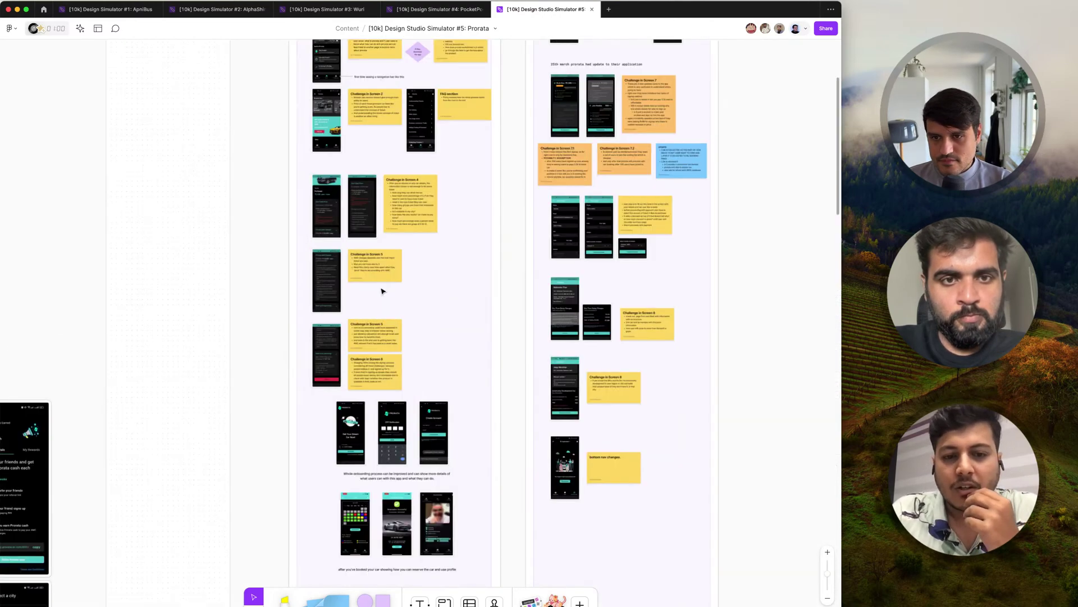
{"action": "scroll", "coordinate": [382, 290], "scroll_direction": "up", "scroll_amount": 6}
{"action": "scroll", "coordinate": [381, 291], "scroll_direction": "up", "scroll_amount": 5}
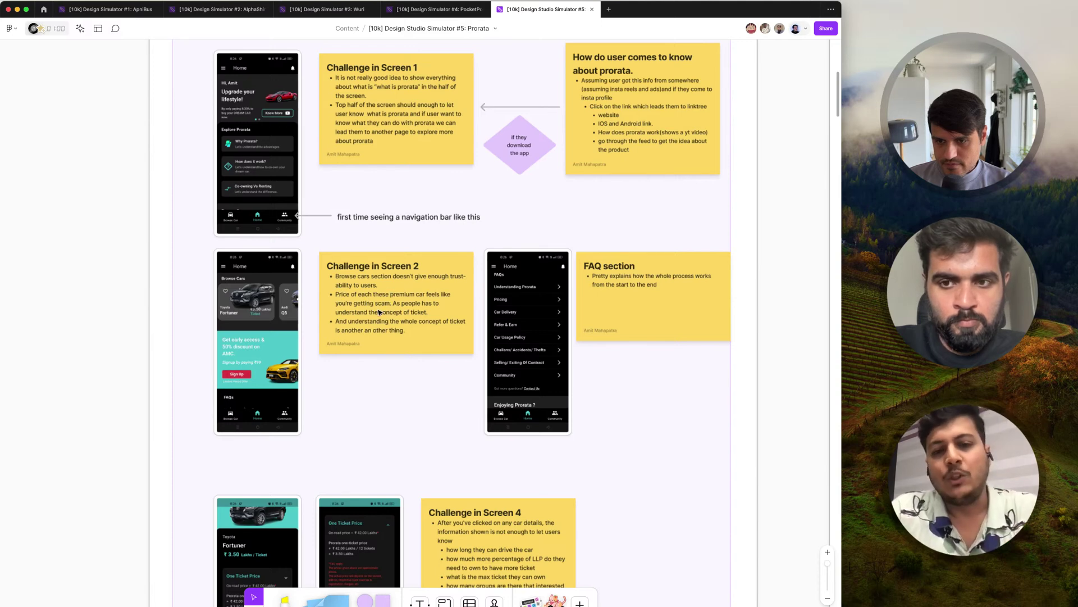
{"action": "scroll", "coordinate": [380, 312], "scroll_direction": "up", "scroll_amount": 2}
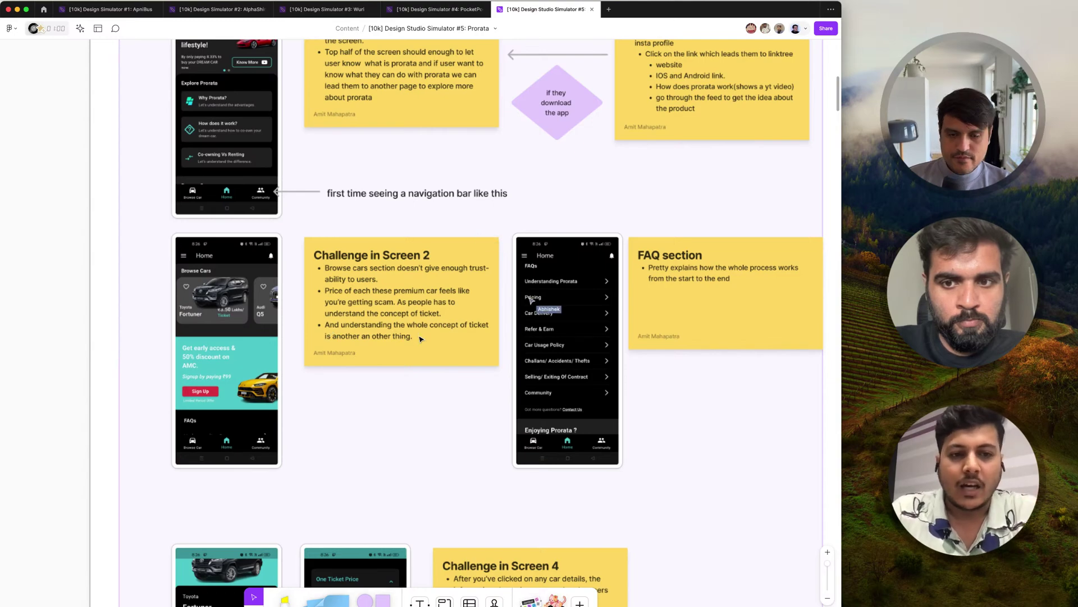
{"action": "scroll", "coordinate": [421, 338], "scroll_direction": "down", "scroll_amount": 2}
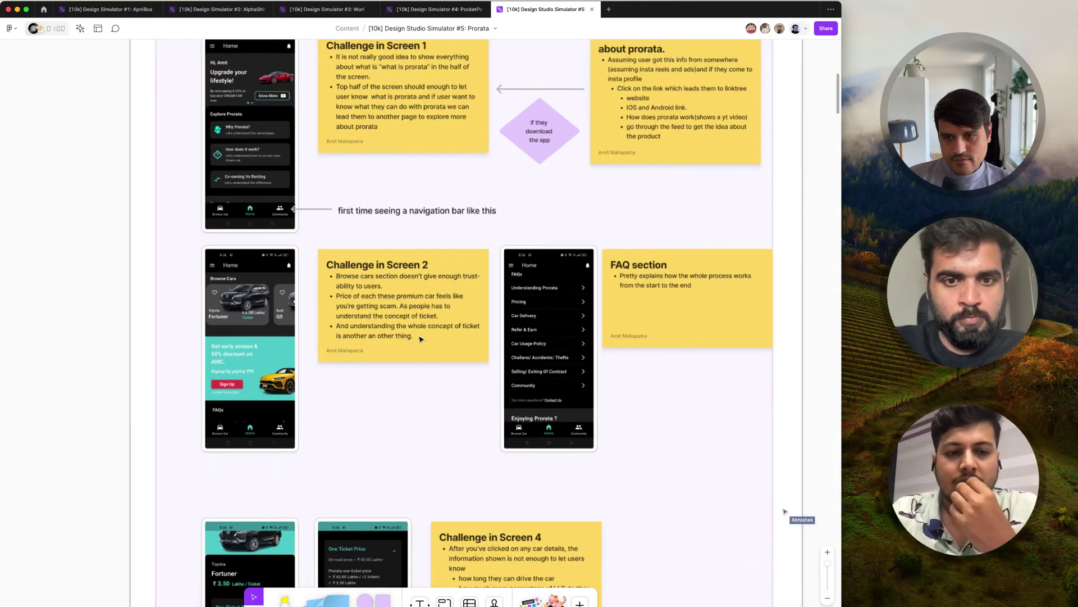
{"action": "scroll", "coordinate": [421, 339], "scroll_direction": "down", "scroll_amount": 3}
{"action": "scroll", "coordinate": [488, 315], "scroll_direction": "right", "scroll_amount": 5}
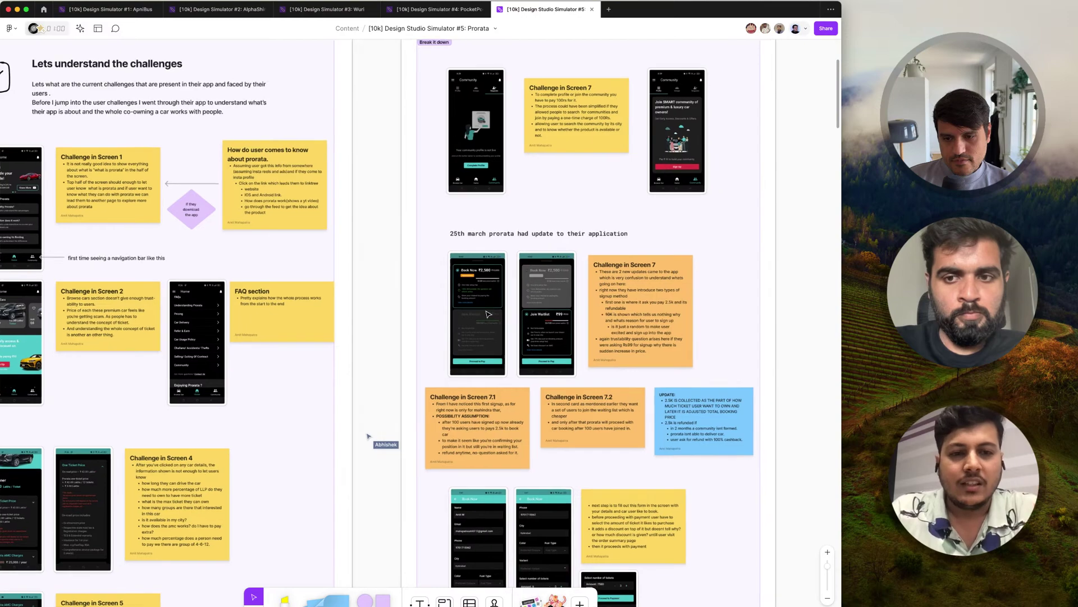
{"action": "scroll", "coordinate": [488, 315], "scroll_direction": "left", "scroll_amount": 4}
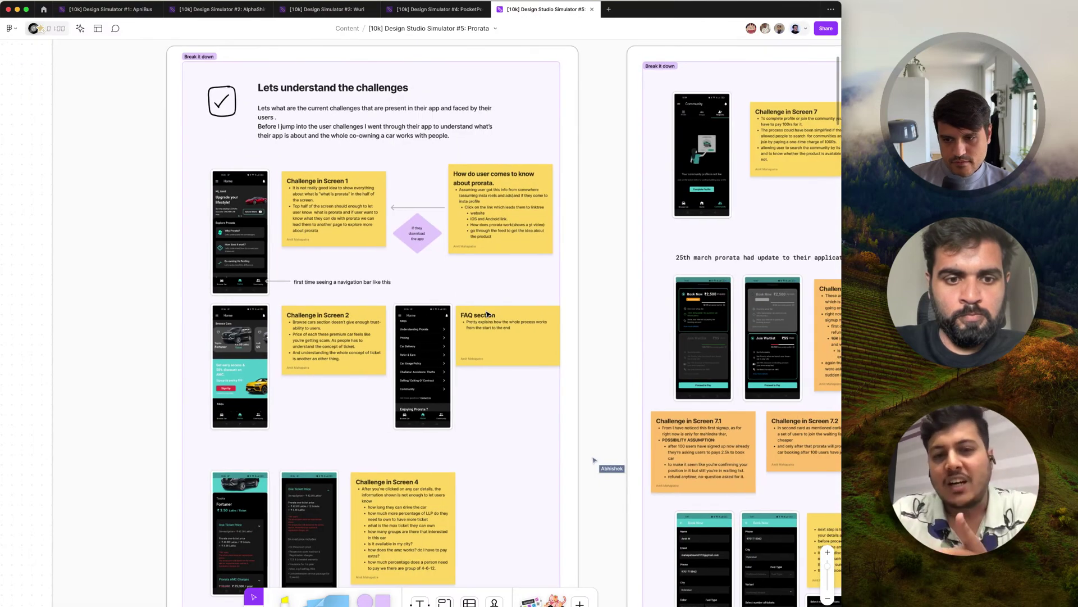
{"action": "scroll", "coordinate": [263, 323], "scroll_direction": "up", "scroll_amount": 5}
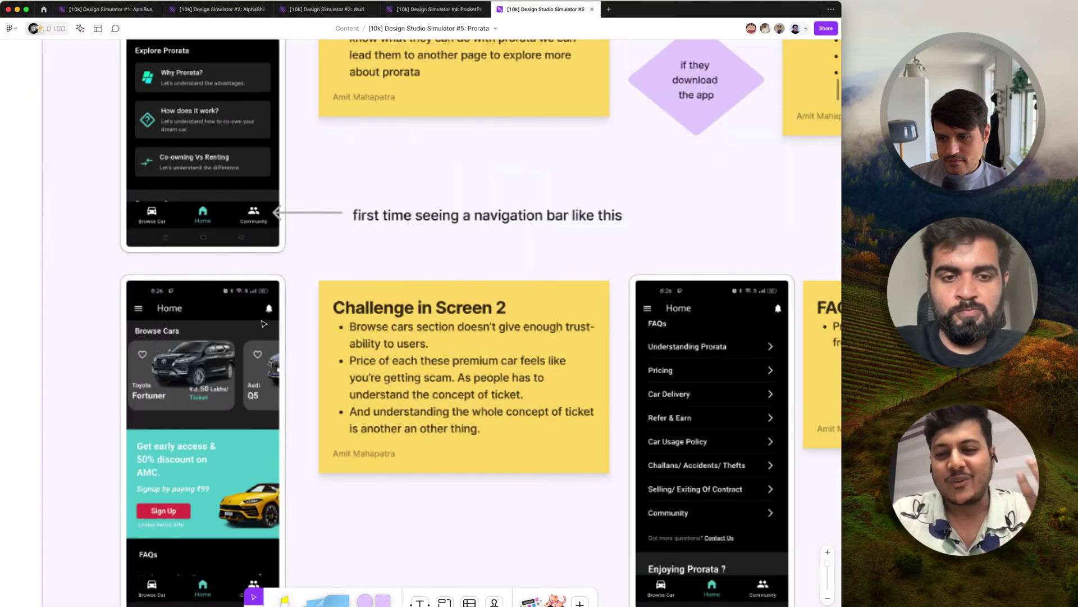
{"action": "scroll", "coordinate": [263, 323], "scroll_direction": "up", "scroll_amount": 3}
{"action": "scroll", "coordinate": [263, 324], "scroll_direction": "down", "scroll_amount": 4}
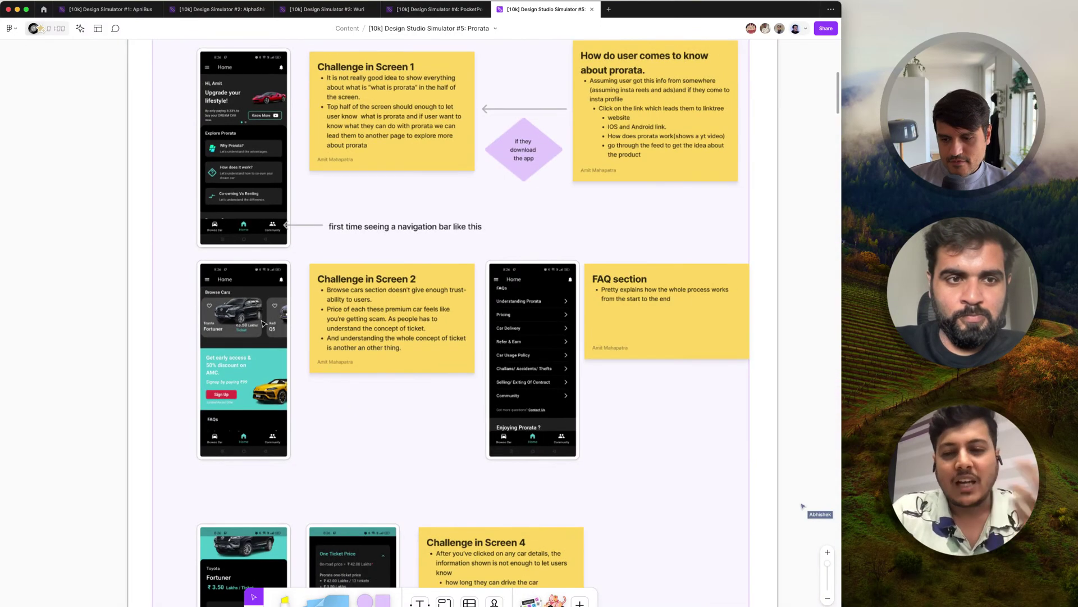
{"action": "scroll", "coordinate": [263, 323], "scroll_direction": "down", "scroll_amount": 3}
{"action": "scroll", "coordinate": [263, 324], "scroll_direction": "down", "scroll_amount": 2}
{"action": "scroll", "coordinate": [263, 324], "scroll_direction": "down", "scroll_amount": 3}
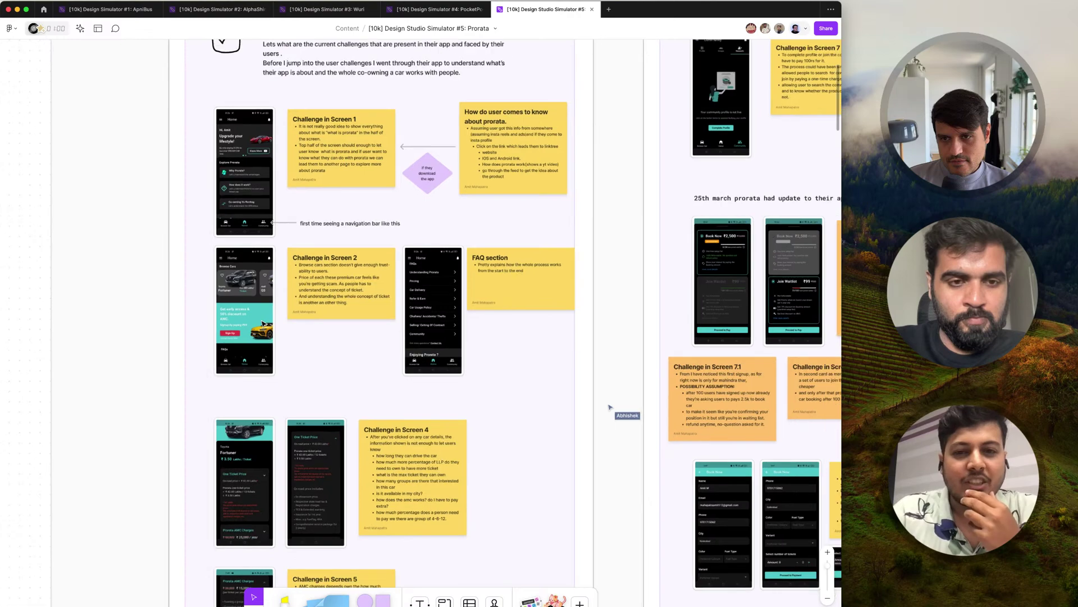
{"action": "scroll", "coordinate": [263, 325], "scroll_direction": "down", "scroll_amount": 3}
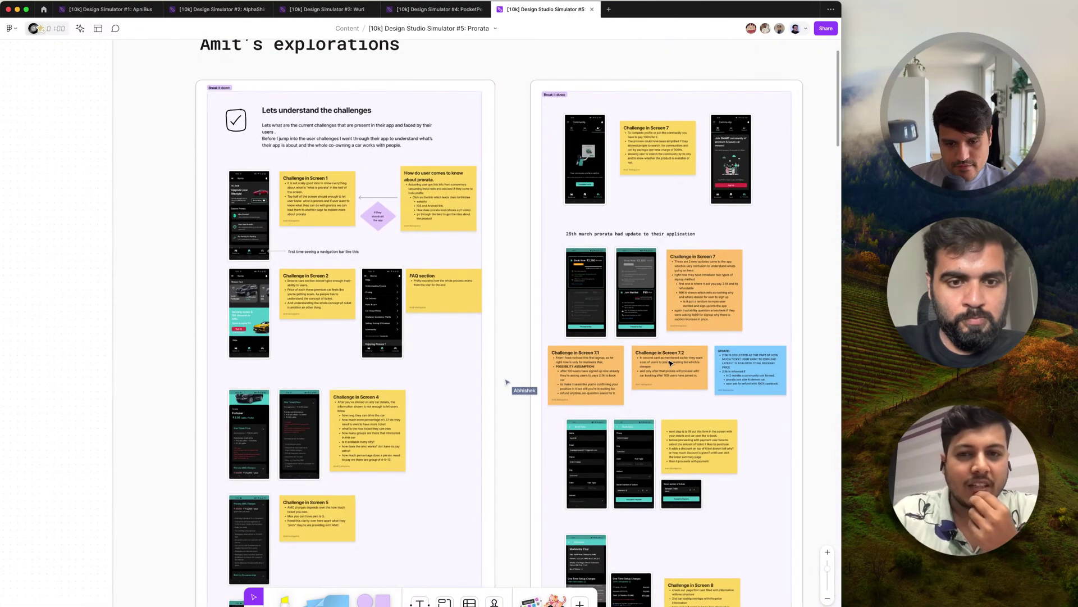
Examine the 25th march update screens and the Challenge in Screen 7, 7.1 and 7.2 notes in the second Break it down panel
{"action": "scroll", "coordinate": [626, 300], "scroll_direction": "right", "scroll_amount": 3}
{"action": "scroll", "coordinate": [626, 299], "scroll_direction": "up", "scroll_amount": 3}
{"action": "scroll", "coordinate": [627, 299], "scroll_direction": "up", "scroll_amount": 3}
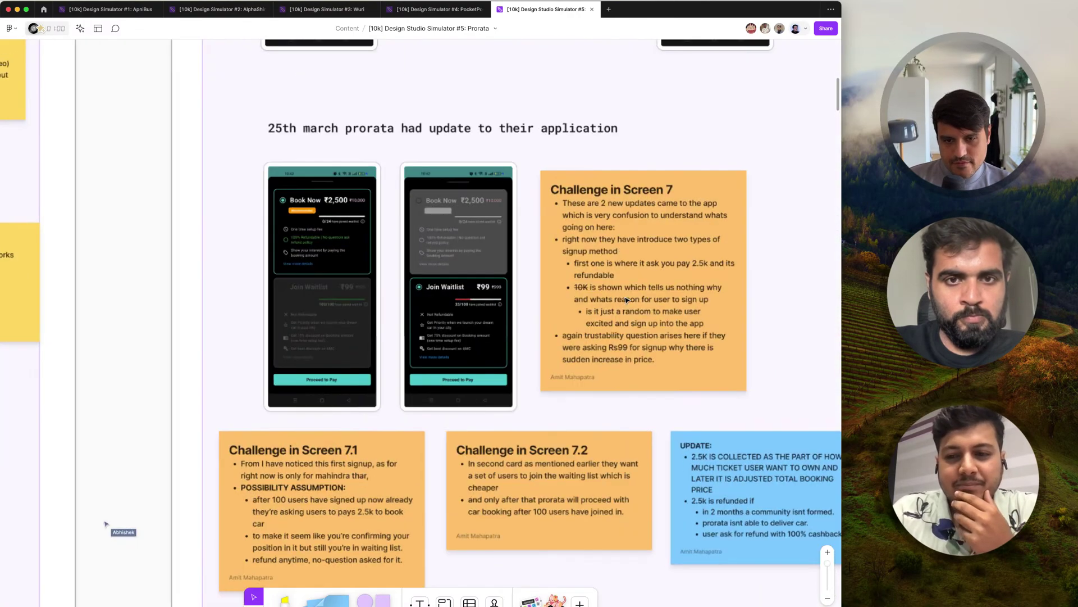
{"action": "scroll", "coordinate": [626, 299], "scroll_direction": "down", "scroll_amount": 5}
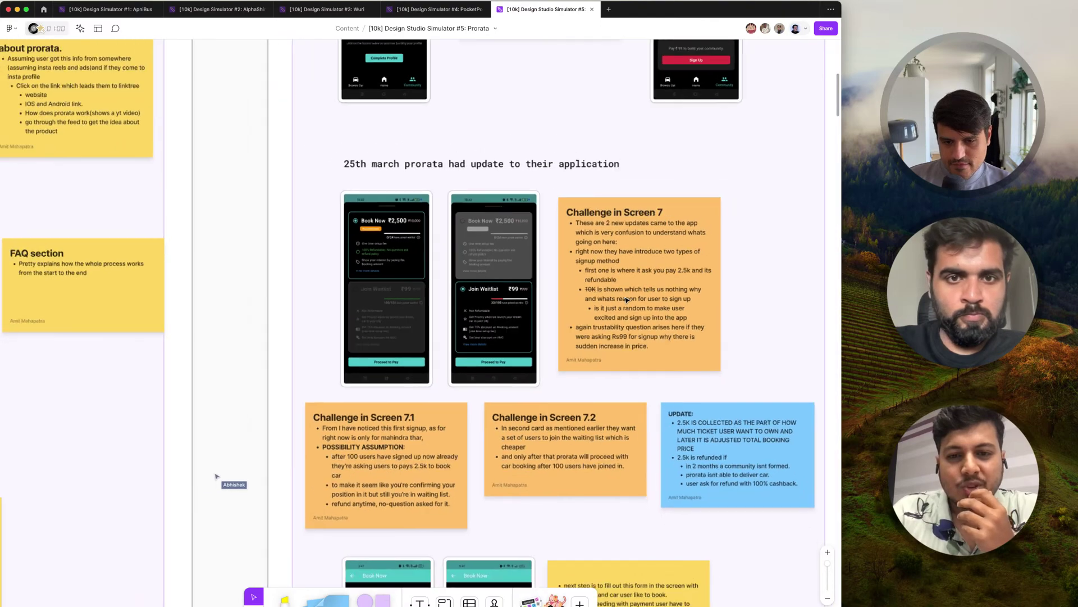
{"action": "scroll", "coordinate": [626, 299], "scroll_direction": "down", "scroll_amount": 6}
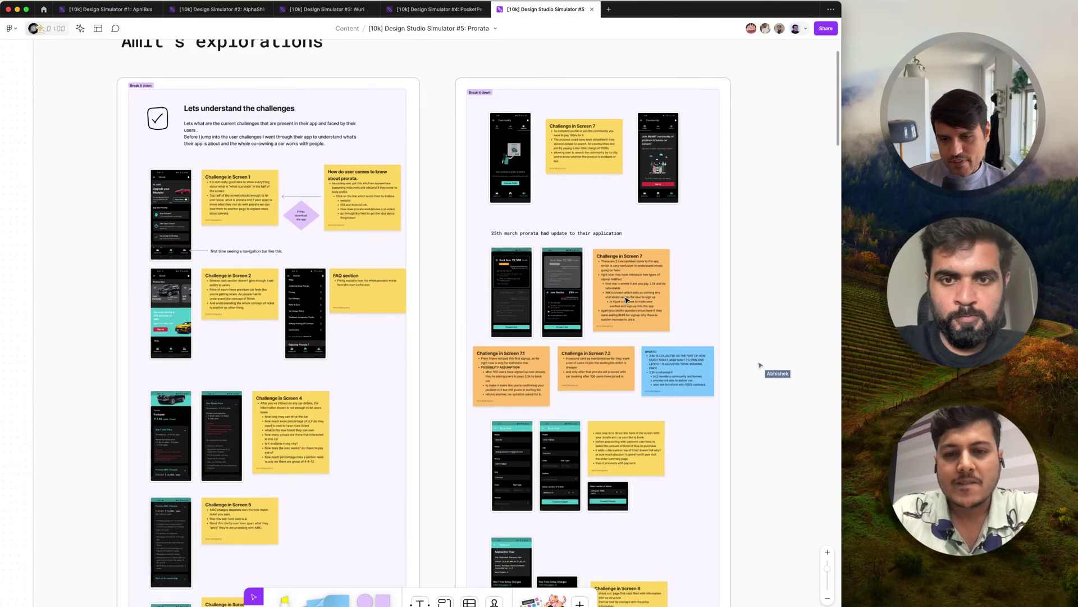
Examine the existing login and home screens in the Status Quo section
{"action": "scroll", "coordinate": [626, 300], "scroll_direction": "down", "scroll_amount": 3}
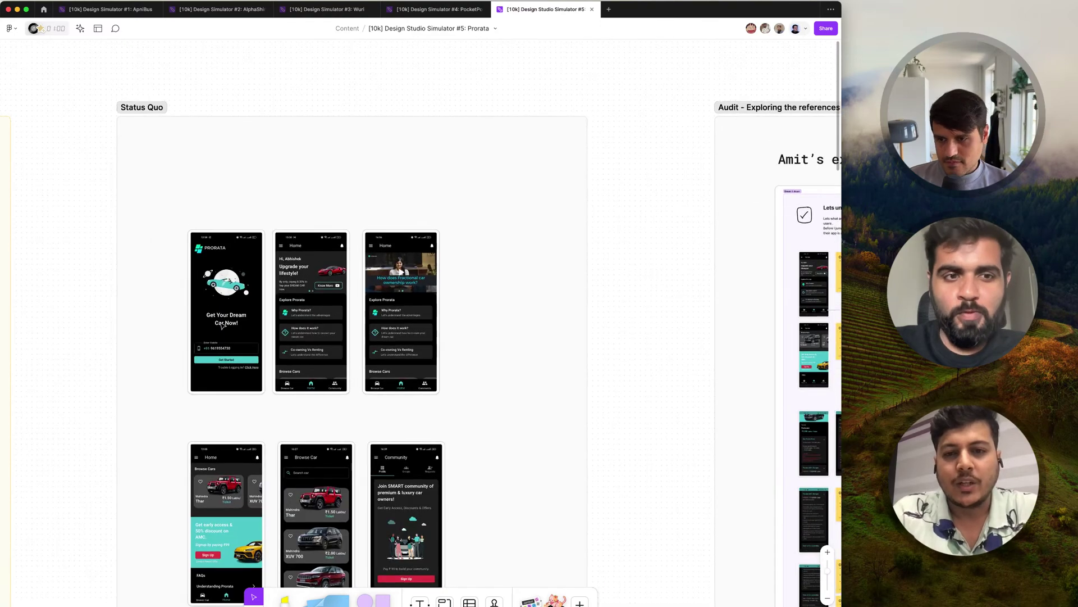
{"action": "scroll", "coordinate": [223, 325], "scroll_direction": "up", "scroll_amount": 5}
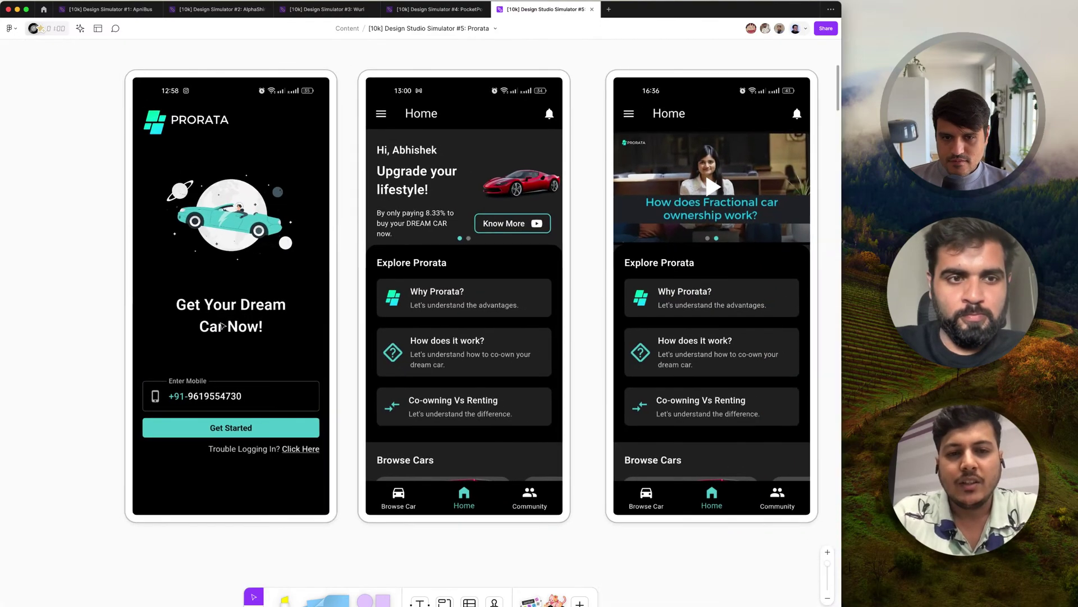
{"action": "scroll", "coordinate": [222, 324], "scroll_direction": "right", "scroll_amount": 2}
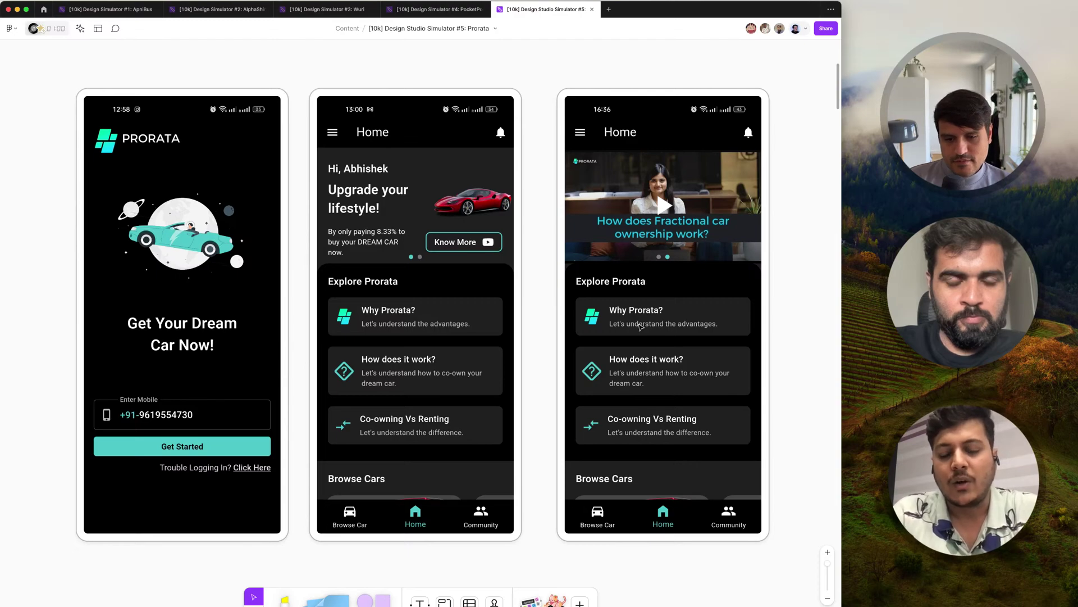
{"action": "scroll", "coordinate": [640, 326], "scroll_direction": "right", "scroll_amount": 2}
{"action": "scroll", "coordinate": [640, 326], "scroll_direction": "down", "scroll_amount": 5}
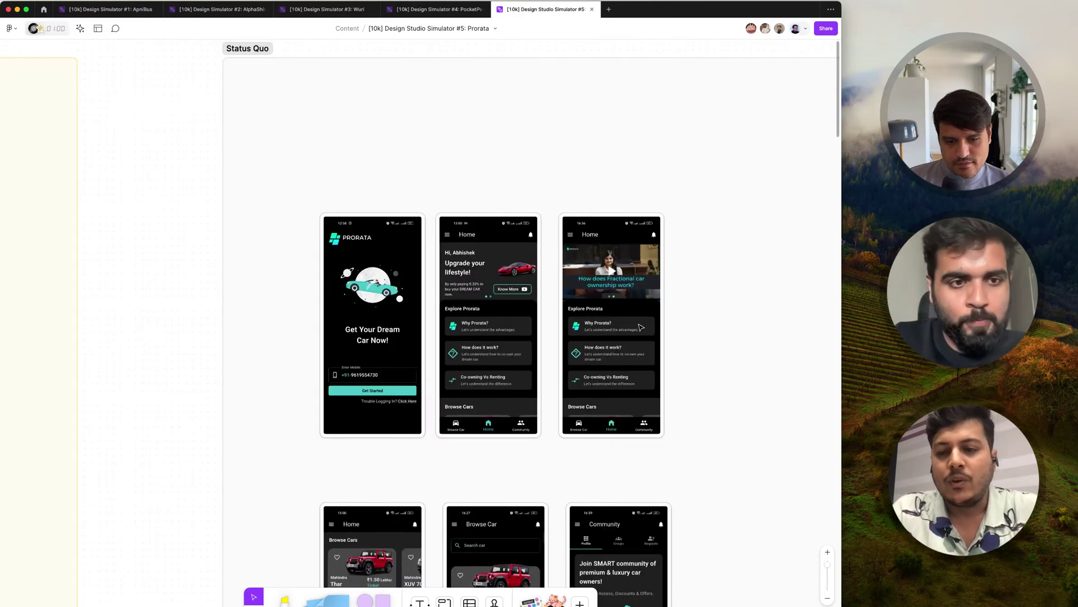
Return to the Audit section and read the Challenge in Screen 4 and Screen 5 notes in the first Break it down panel
{"action": "scroll", "coordinate": [640, 327], "scroll_direction": "up", "scroll_amount": 4}
{"action": "scroll", "coordinate": [580, 416], "scroll_direction": "up", "scroll_amount": 10}
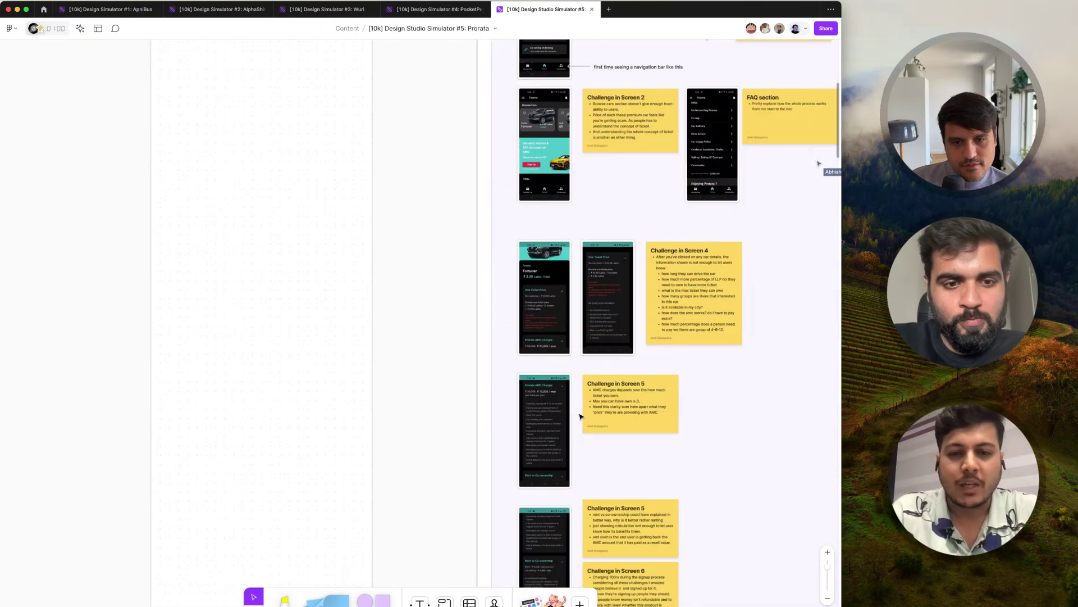
{"action": "scroll", "coordinate": [580, 416], "scroll_direction": "left", "scroll_amount": 1}
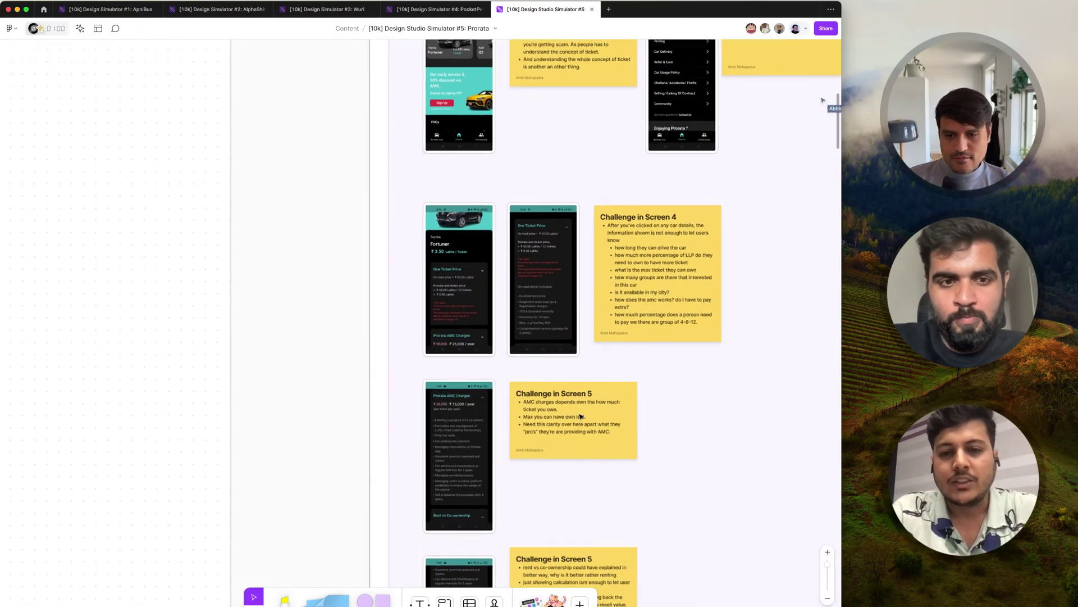
{"action": "scroll", "coordinate": [580, 416], "scroll_direction": "down", "scroll_amount": 3}
{"action": "scroll", "coordinate": [580, 416], "scroll_direction": "right", "scroll_amount": 1}
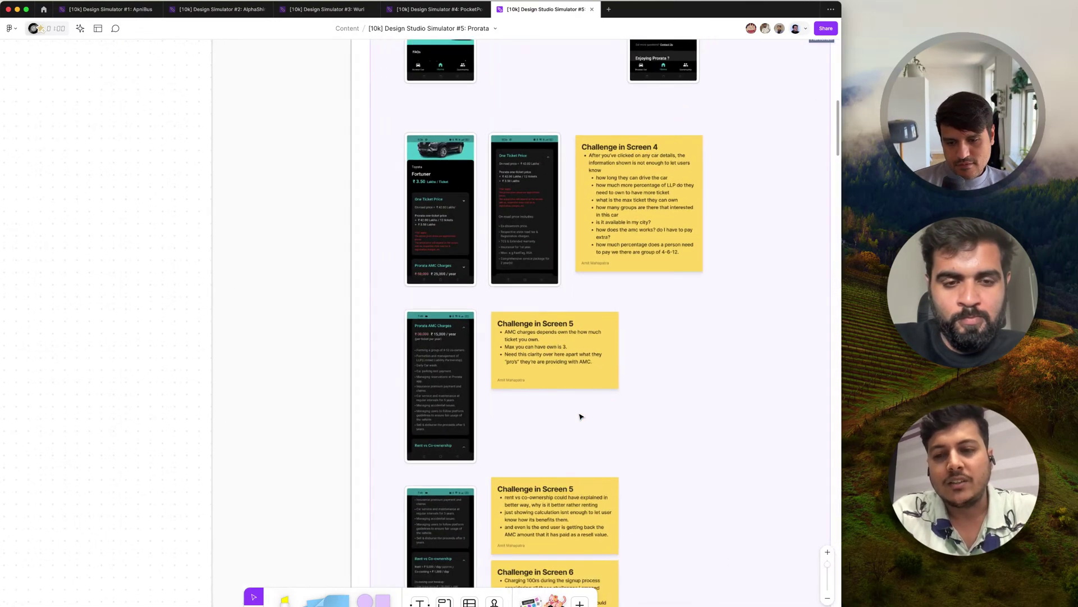
{"action": "scroll", "coordinate": [580, 416], "scroll_direction": "up", "scroll_amount": 6}
{"action": "scroll", "coordinate": [580, 416], "scroll_direction": "right", "scroll_amount": 2}
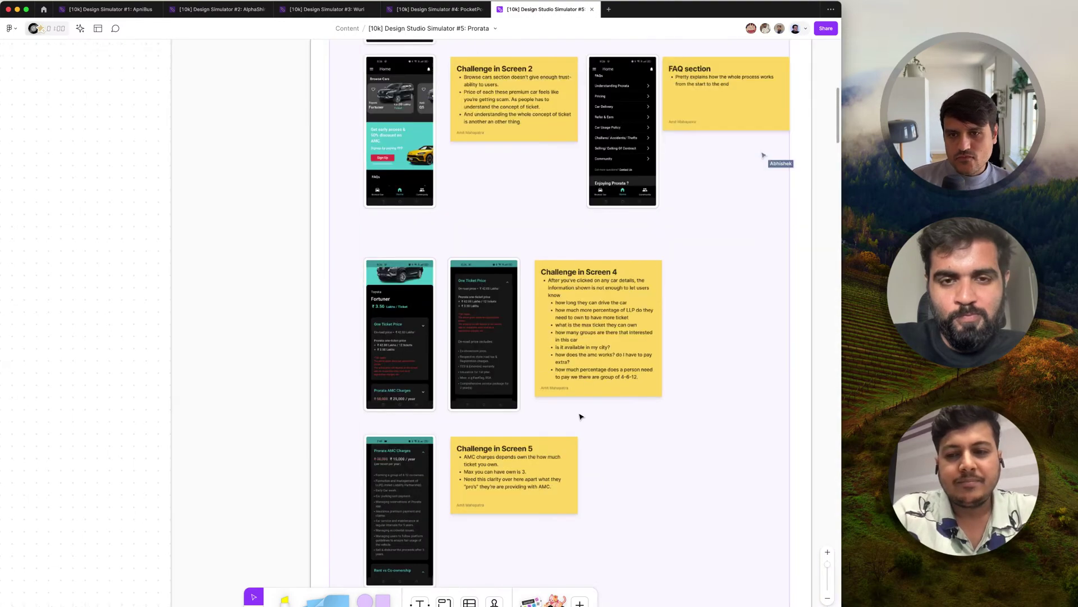
Review the Challenge in Screen 1 and Screen 2 notes beside their home screens, including the navigation bar remark and the Browse Cars section
{"action": "scroll", "coordinate": [581, 416], "scroll_direction": "up", "scroll_amount": 3}
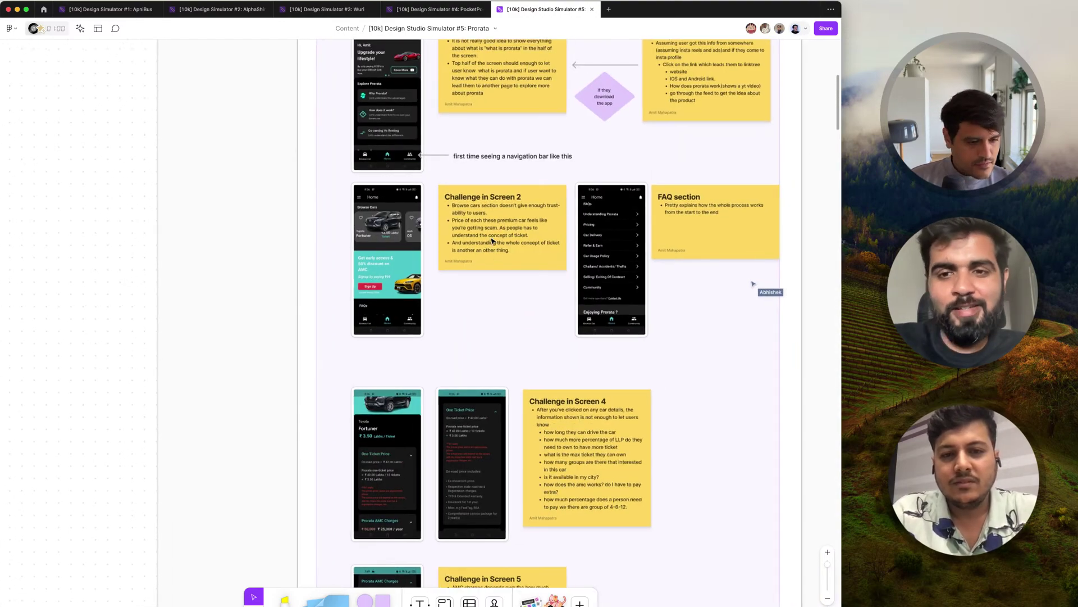
{"action": "scroll", "coordinate": [492, 241], "scroll_direction": "up", "scroll_amount": 2}
{"action": "scroll", "coordinate": [493, 241], "scroll_direction": "up", "scroll_amount": 5}
{"action": "scroll", "coordinate": [493, 241], "scroll_direction": "right", "scroll_amount": 1}
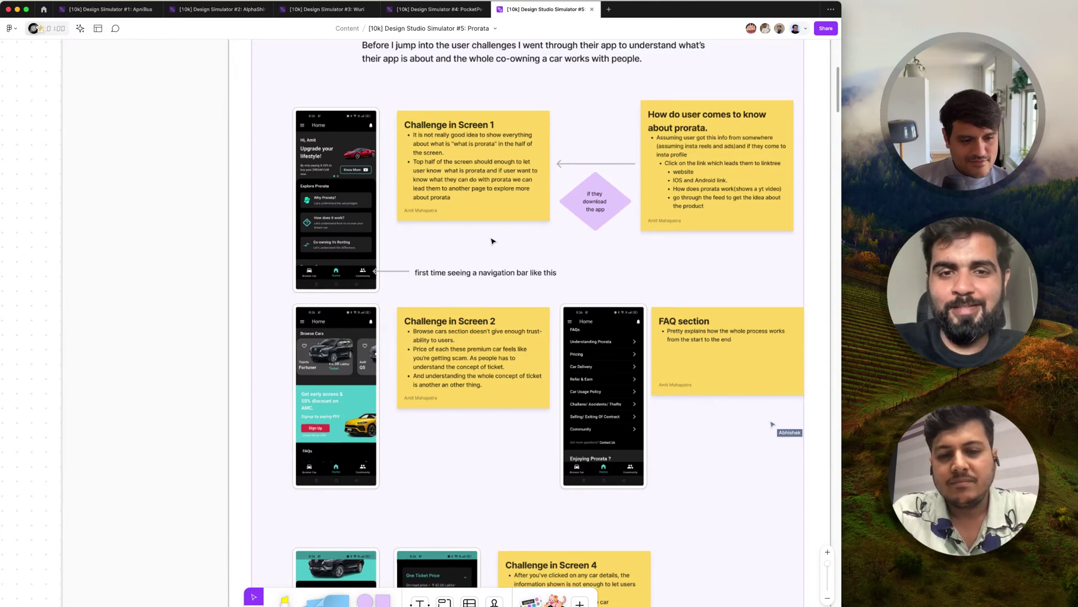
{"action": "scroll", "coordinate": [492, 240], "scroll_direction": "up", "scroll_amount": 1}
{"action": "scroll", "coordinate": [493, 241], "scroll_direction": "right", "scroll_amount": 1}
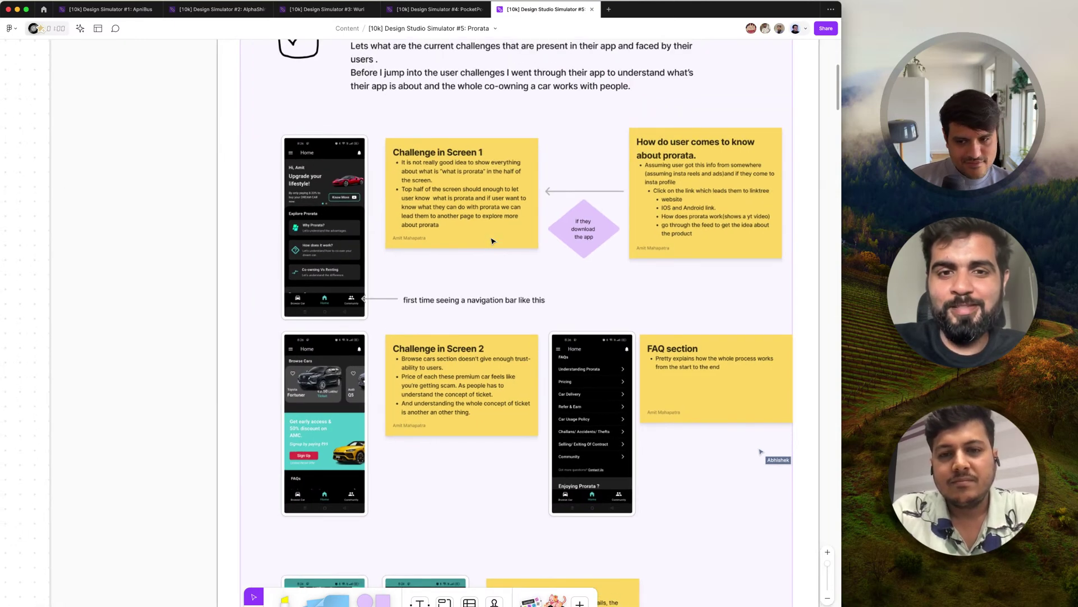
{"action": "scroll", "coordinate": [493, 241], "scroll_direction": "up", "scroll_amount": 3}
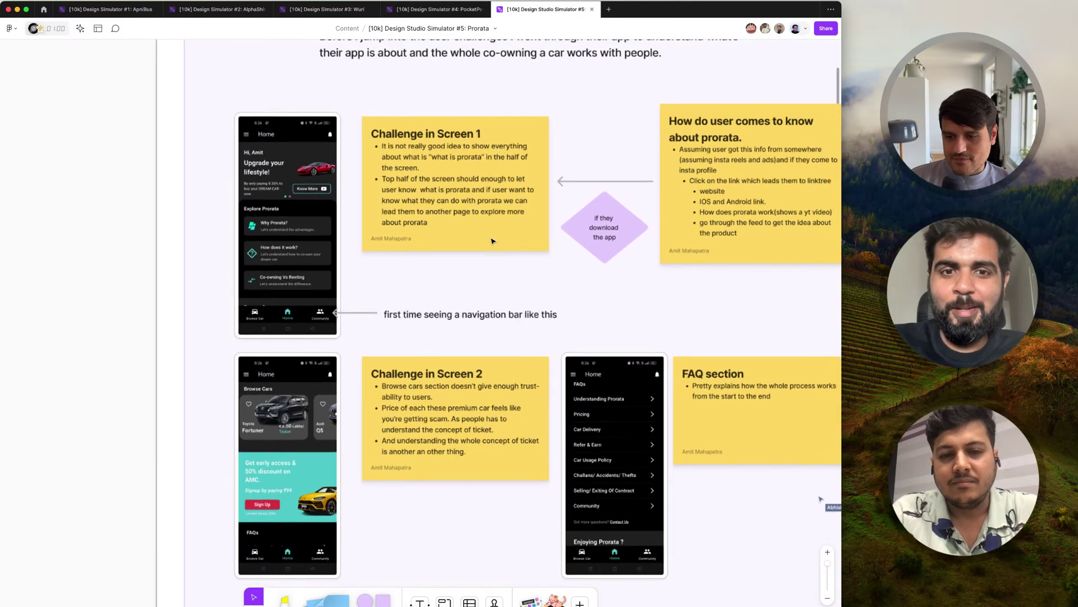
{"action": "scroll", "coordinate": [462, 266], "scroll_direction": "down", "scroll_amount": 1}
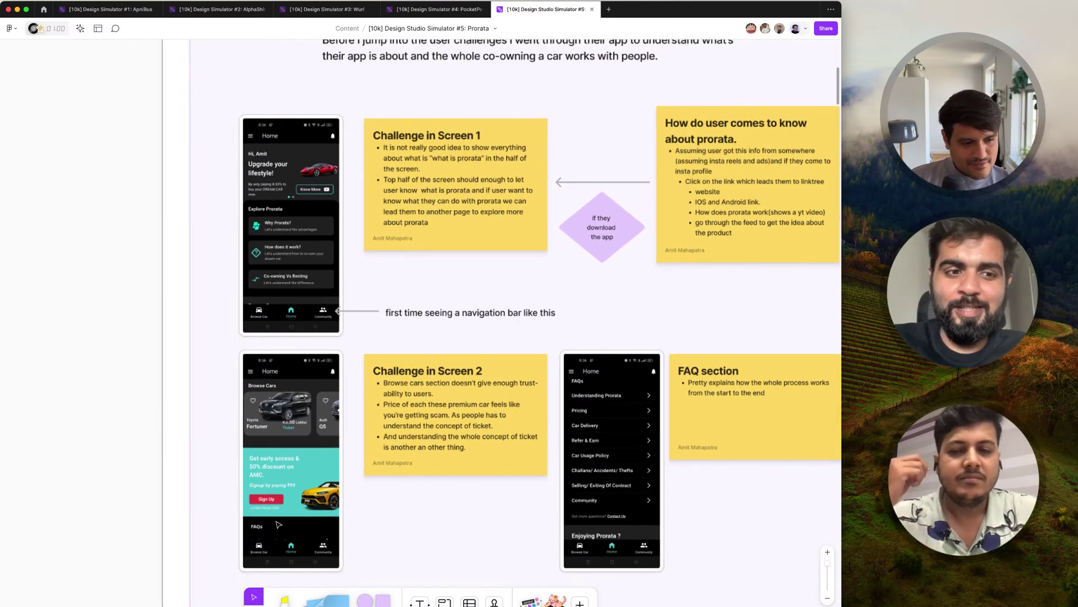
{"action": "scroll", "coordinate": [278, 524], "scroll_direction": "up", "scroll_amount": 5}
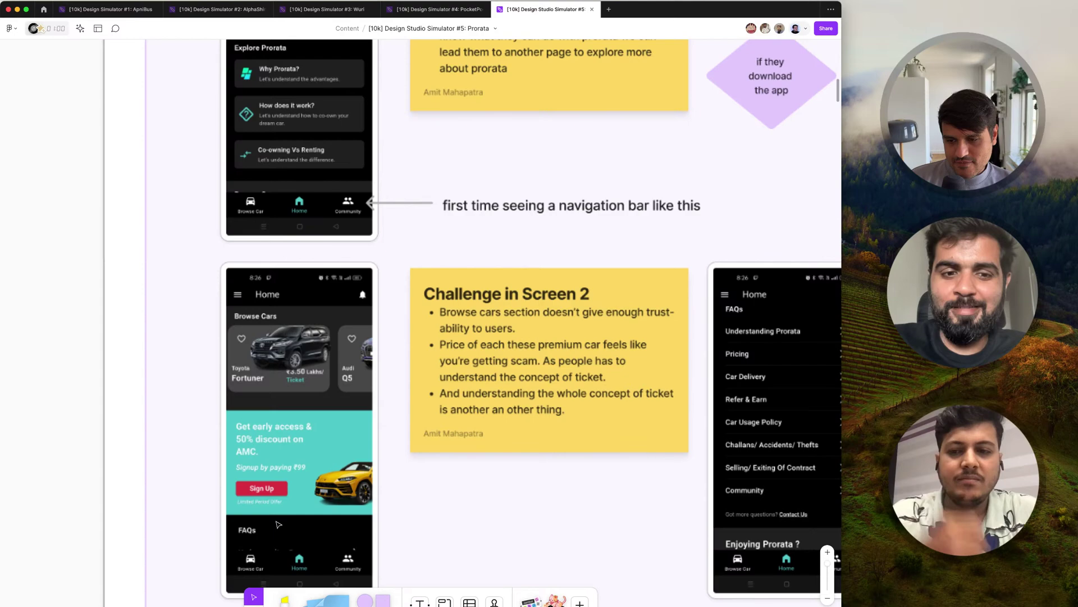
{"action": "scroll", "coordinate": [278, 524], "scroll_direction": "down", "scroll_amount": 3}
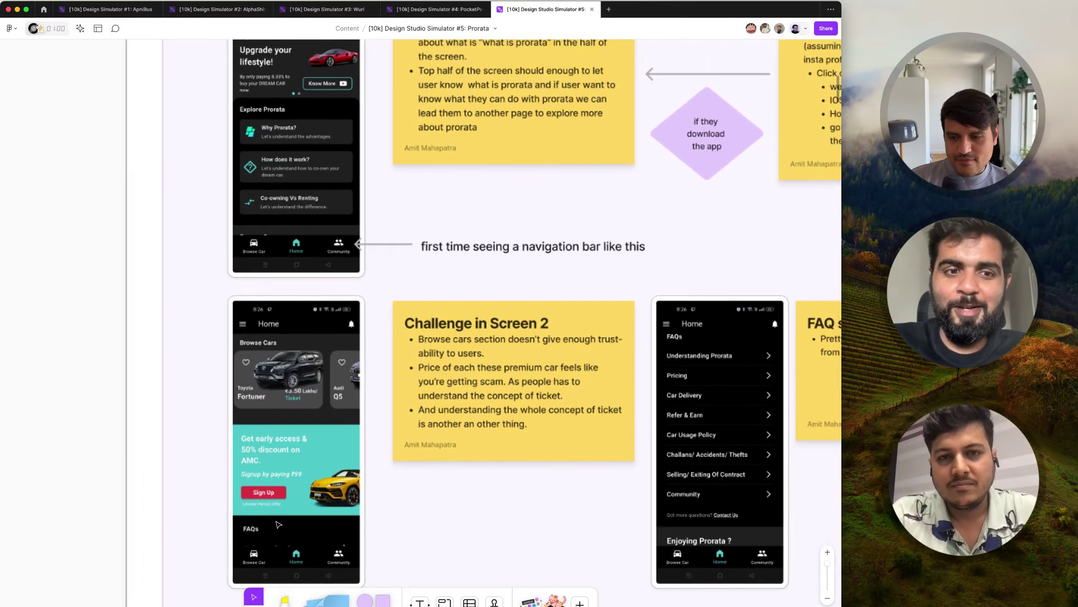
{"action": "scroll", "coordinate": [278, 524], "scroll_direction": "down", "scroll_amount": 4}
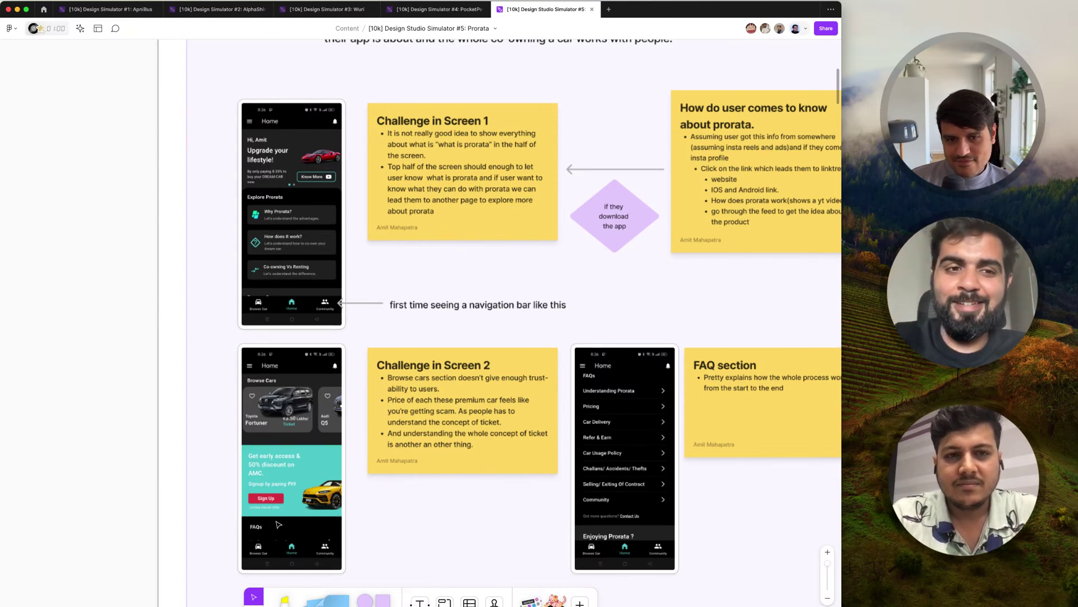
{"action": "scroll", "coordinate": [277, 524], "scroll_direction": "down", "scroll_amount": 2}
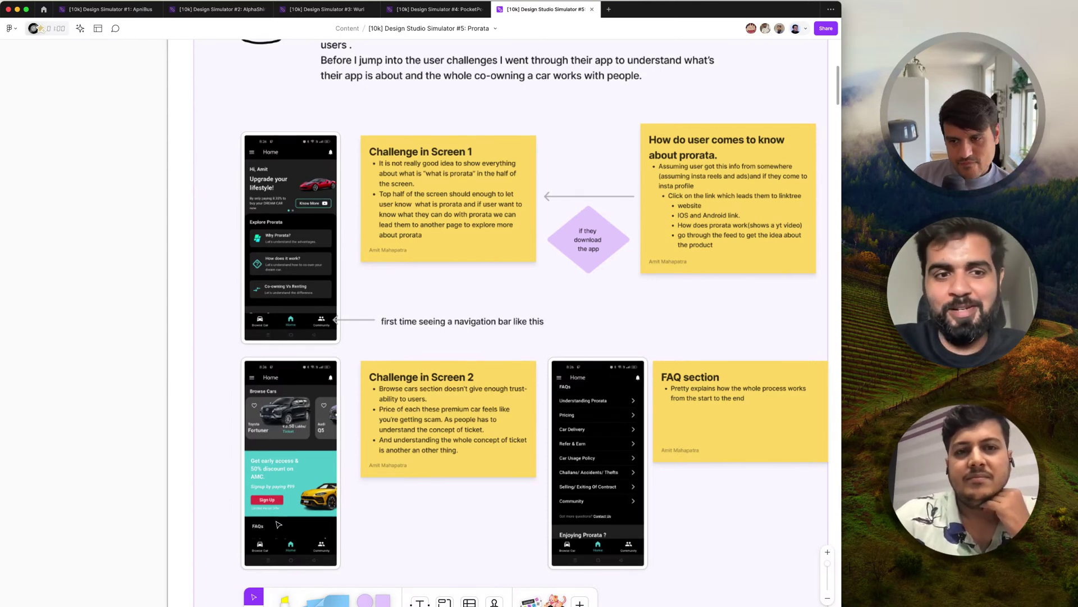
{"action": "scroll", "coordinate": [278, 524], "scroll_direction": "down", "scroll_amount": 5}
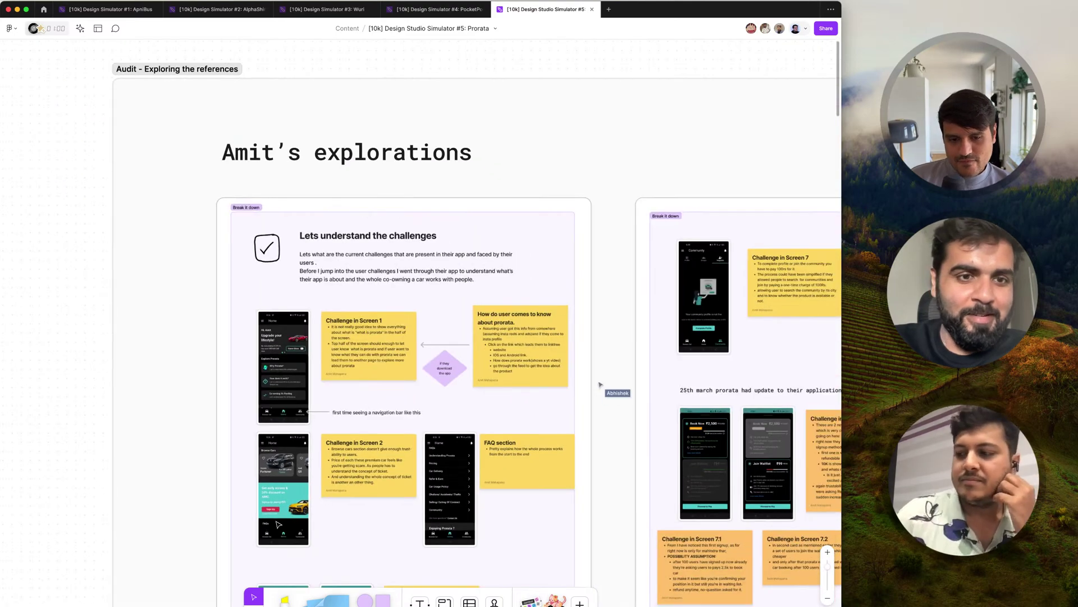
Return to the Prorata brief section and examine the website landing page with the Upgrade your lifestyle! headline
{"action": "scroll", "coordinate": [278, 524], "scroll_direction": "left", "scroll_amount": 10}
{"action": "scroll", "coordinate": [278, 524], "scroll_direction": "left", "scroll_amount": 15}
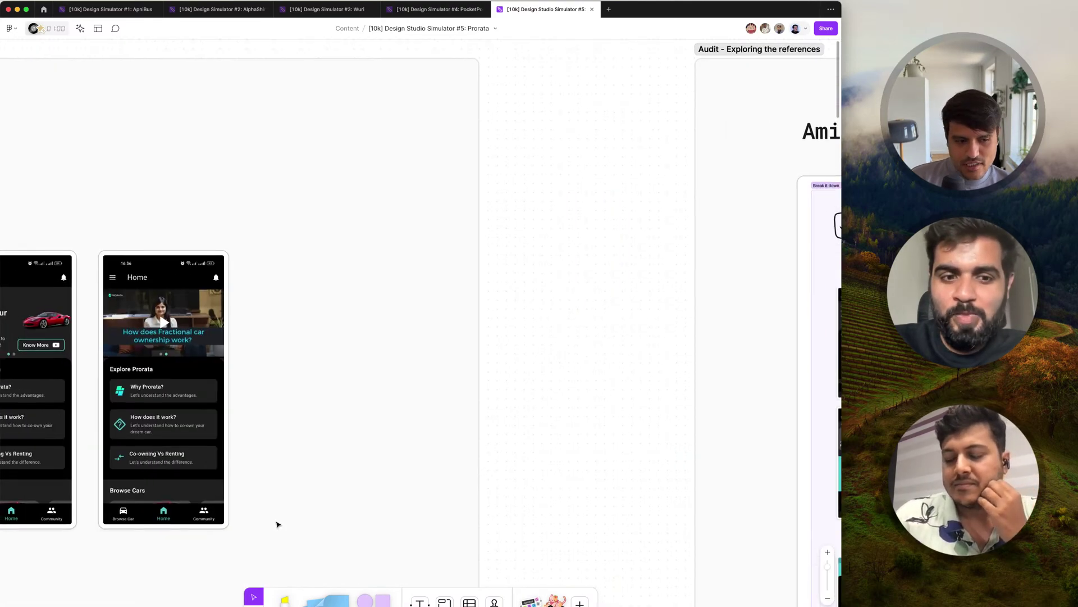
{"action": "scroll", "coordinate": [278, 524], "scroll_direction": "left", "scroll_amount": 5}
{"action": "scroll", "coordinate": [278, 524], "scroll_direction": "down", "scroll_amount": 3}
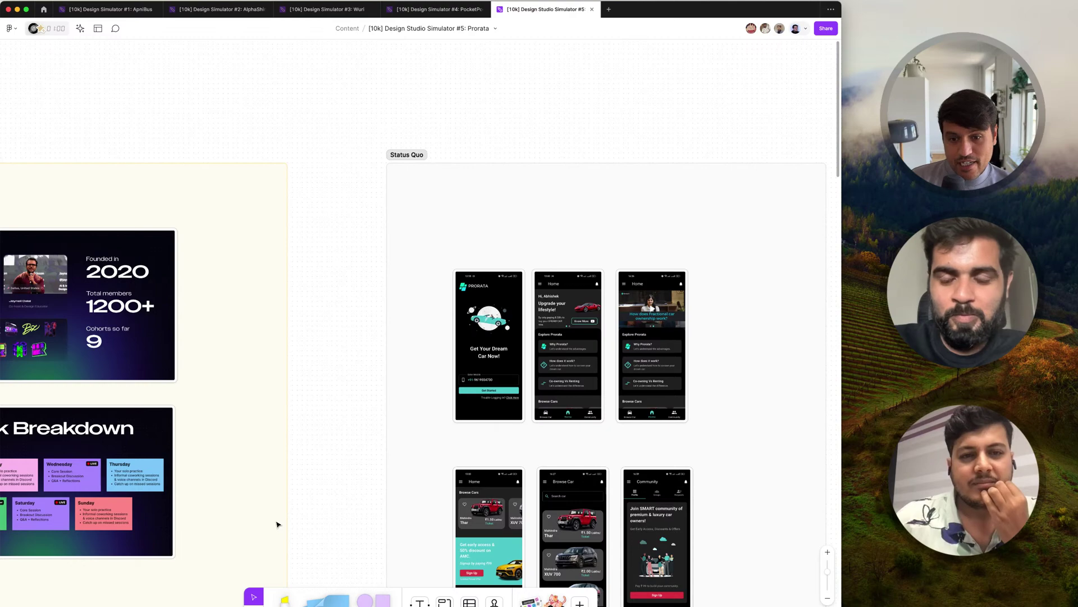
{"action": "scroll", "coordinate": [278, 524], "scroll_direction": "up", "scroll_amount": 6}
{"action": "scroll", "coordinate": [277, 524], "scroll_direction": "down", "scroll_amount": 7}
{"action": "scroll", "coordinate": [277, 524], "scroll_direction": "left", "scroll_amount": 10}
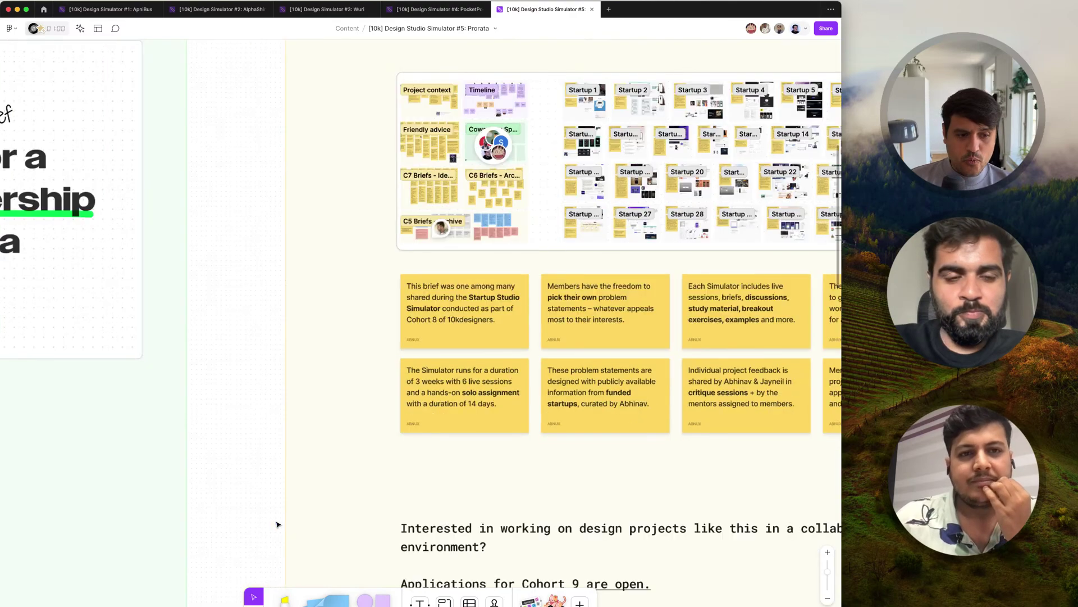
{"action": "scroll", "coordinate": [277, 524], "scroll_direction": "down", "scroll_amount": 2}
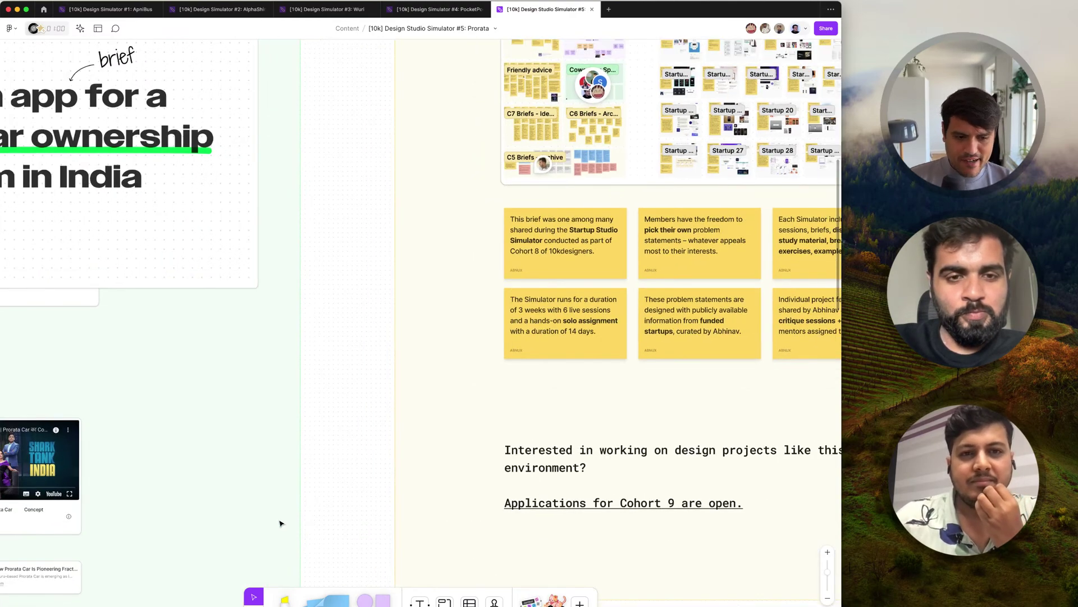
{"action": "scroll", "coordinate": [281, 523], "scroll_direction": "down", "scroll_amount": 2}
{"action": "scroll", "coordinate": [280, 523], "scroll_direction": "left", "scroll_amount": 3}
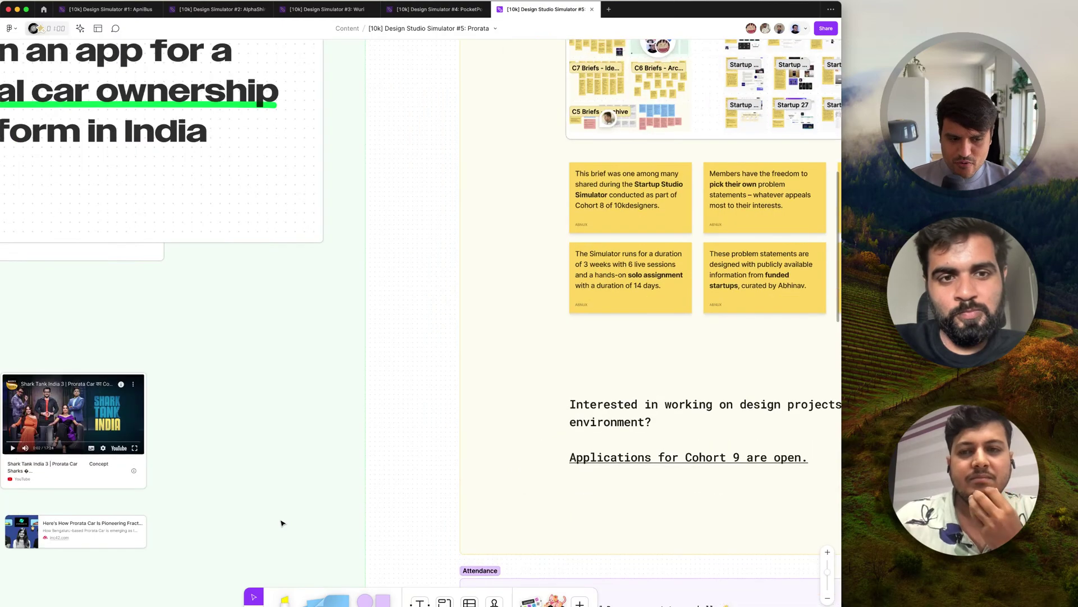
{"action": "scroll", "coordinate": [282, 523], "scroll_direction": "down", "scroll_amount": 2}
{"action": "scroll", "coordinate": [282, 523], "scroll_direction": "down", "scroll_amount": 2}
{"action": "scroll", "coordinate": [282, 523], "scroll_direction": "down", "scroll_amount": 5}
{"action": "scroll", "coordinate": [282, 523], "scroll_direction": "left", "scroll_amount": 8}
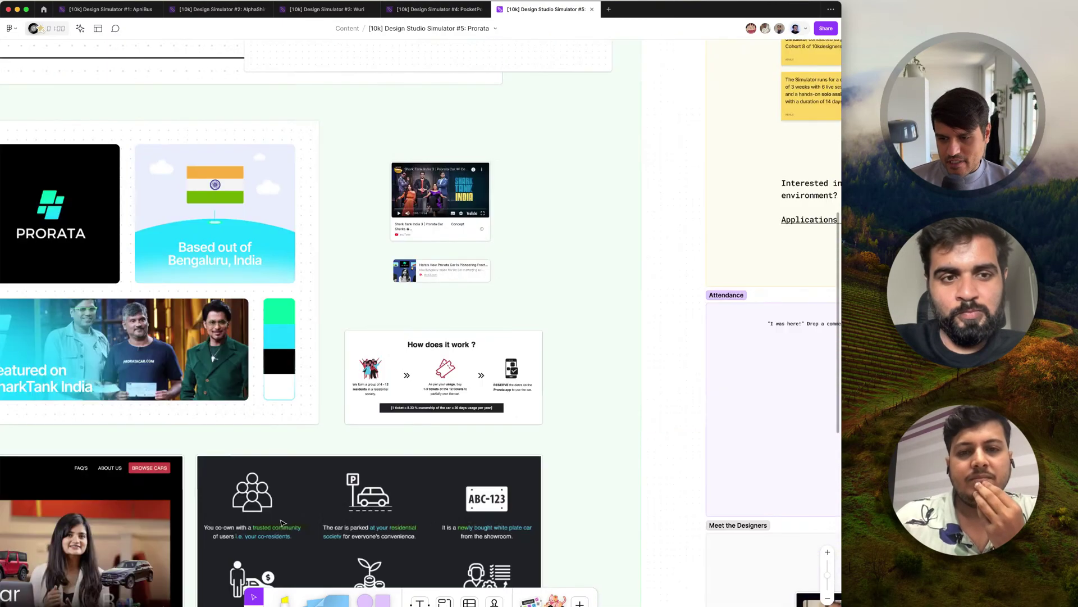
{"action": "scroll", "coordinate": [282, 523], "scroll_direction": "down", "scroll_amount": 2}
{"action": "scroll", "coordinate": [282, 523], "scroll_direction": "left", "scroll_amount": 3}
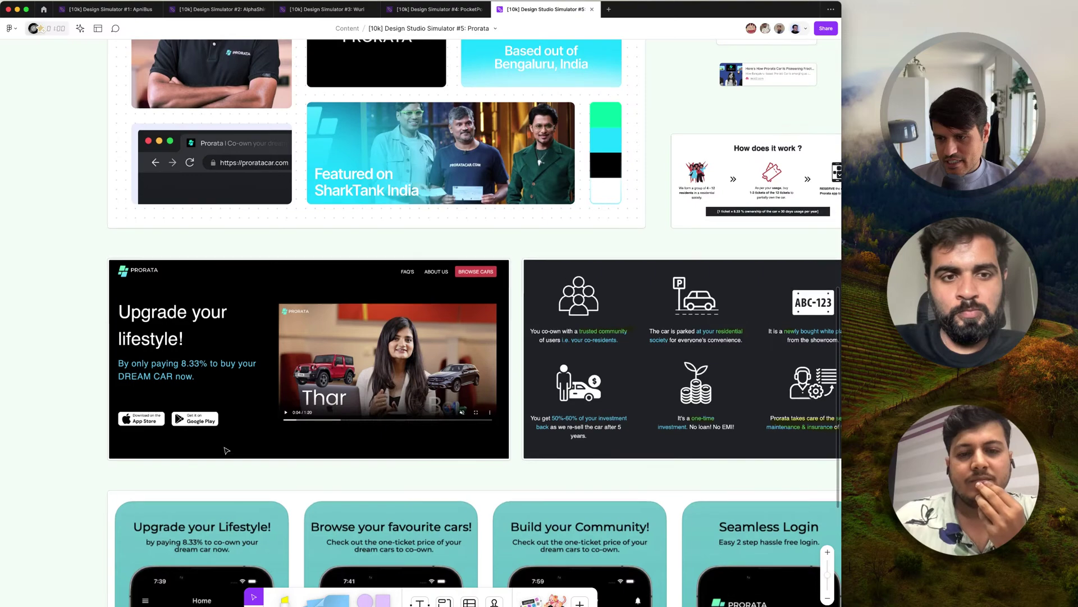
{"action": "scroll", "coordinate": [221, 398], "scroll_direction": "up", "scroll_amount": 5}
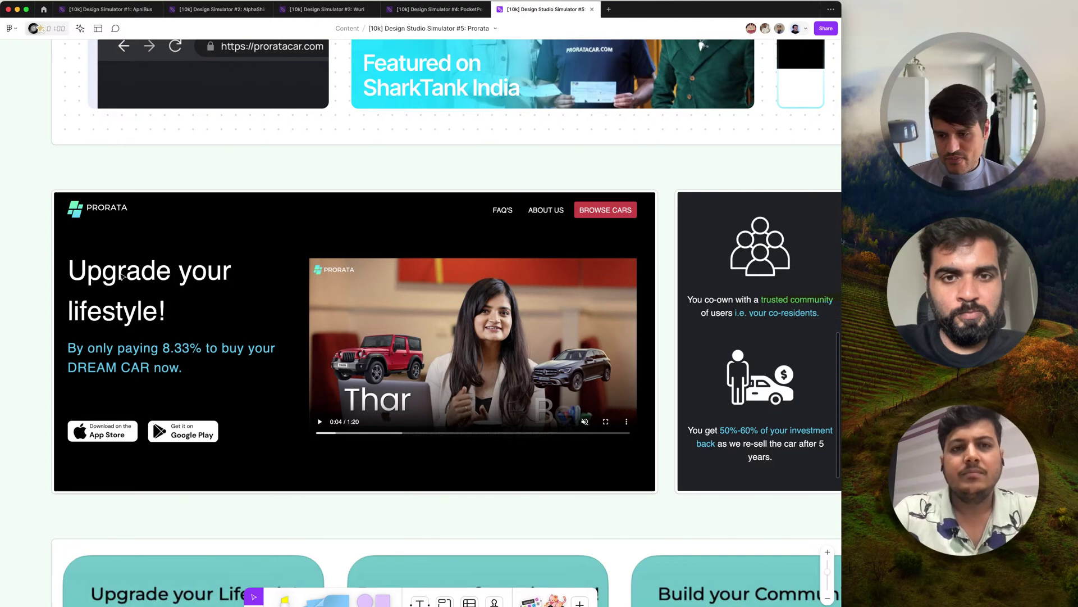
Examine the four app store preview screens below the website captures in the brief section
{"action": "scroll", "coordinate": [121, 276], "scroll_direction": "down", "scroll_amount": 5}
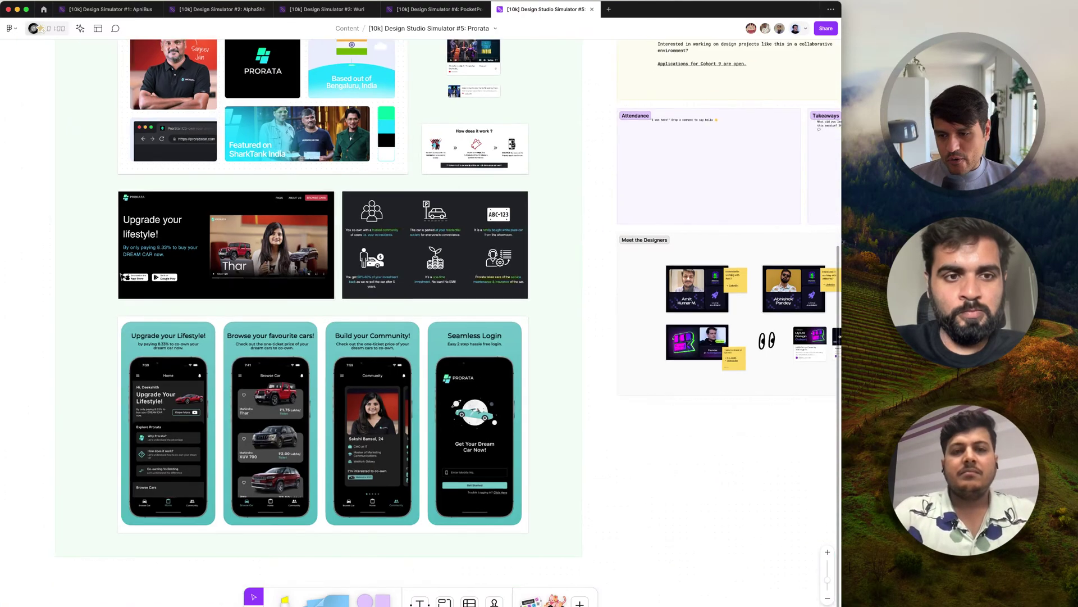
{"action": "scroll", "coordinate": [96, 457], "scroll_direction": "up", "scroll_amount": 5}
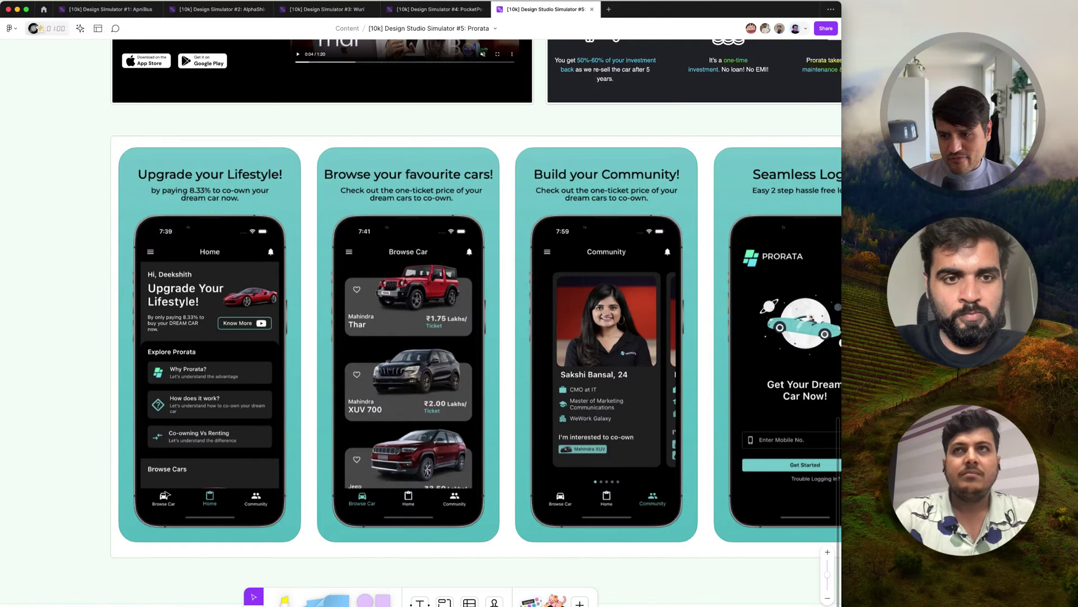
{"action": "scroll", "coordinate": [527, 331], "scroll_direction": "down", "scroll_amount": 10}
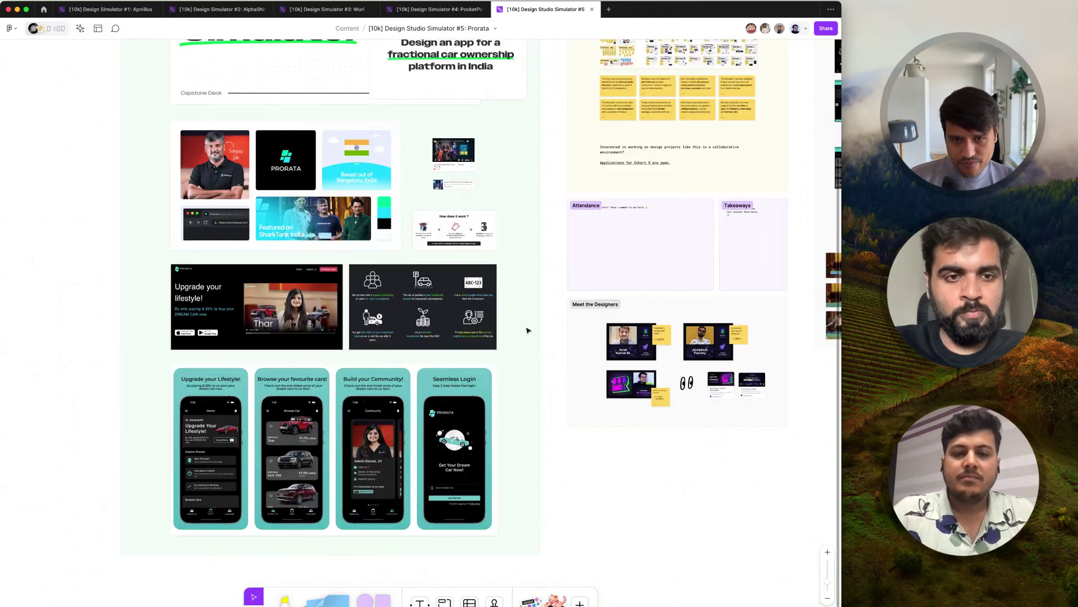
Examine the login, home, Browse Car and Community screens in the Status Quo section
{"action": "scroll", "coordinate": [526, 129], "scroll_direction": "up", "scroll_amount": 10}
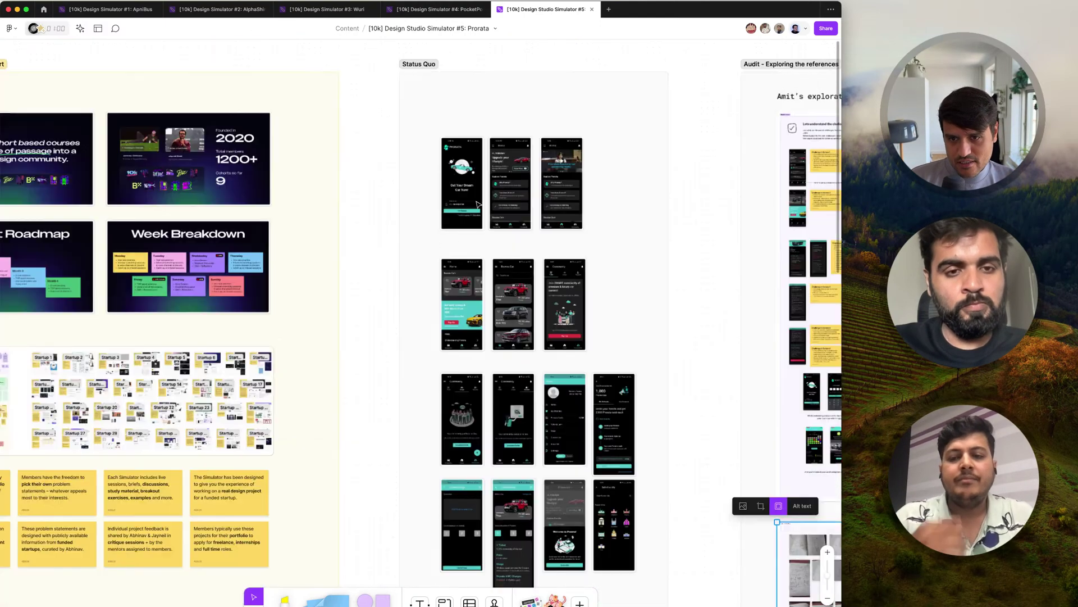
{"action": "scroll", "coordinate": [479, 205], "scroll_direction": "up", "scroll_amount": 3}
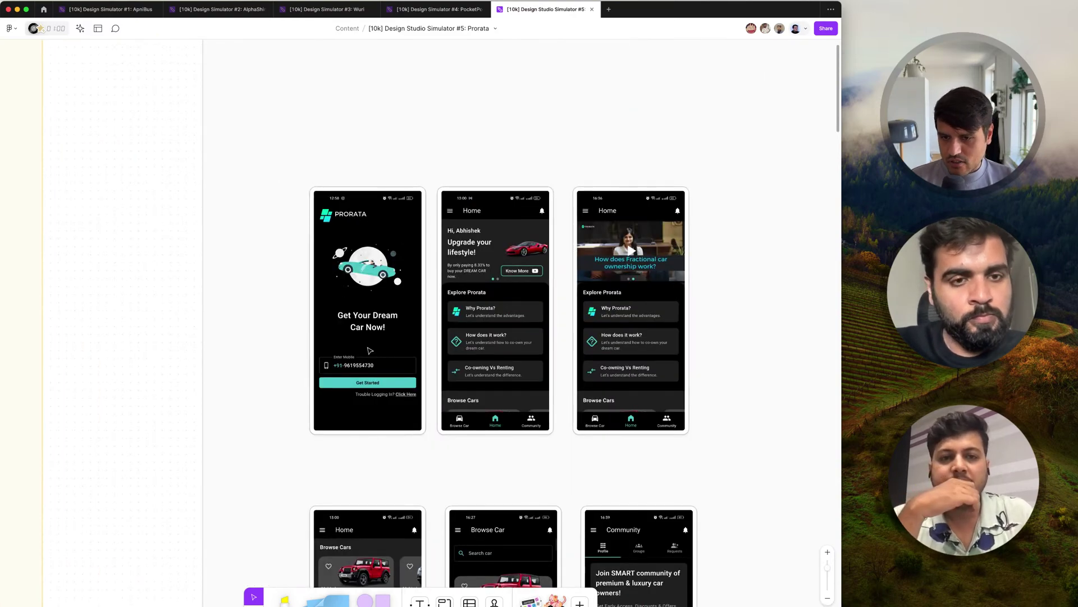
{"action": "scroll", "coordinate": [369, 351], "scroll_direction": "up", "scroll_amount": 5}
{"action": "scroll", "coordinate": [373, 345], "scroll_direction": "down", "scroll_amount": 3}
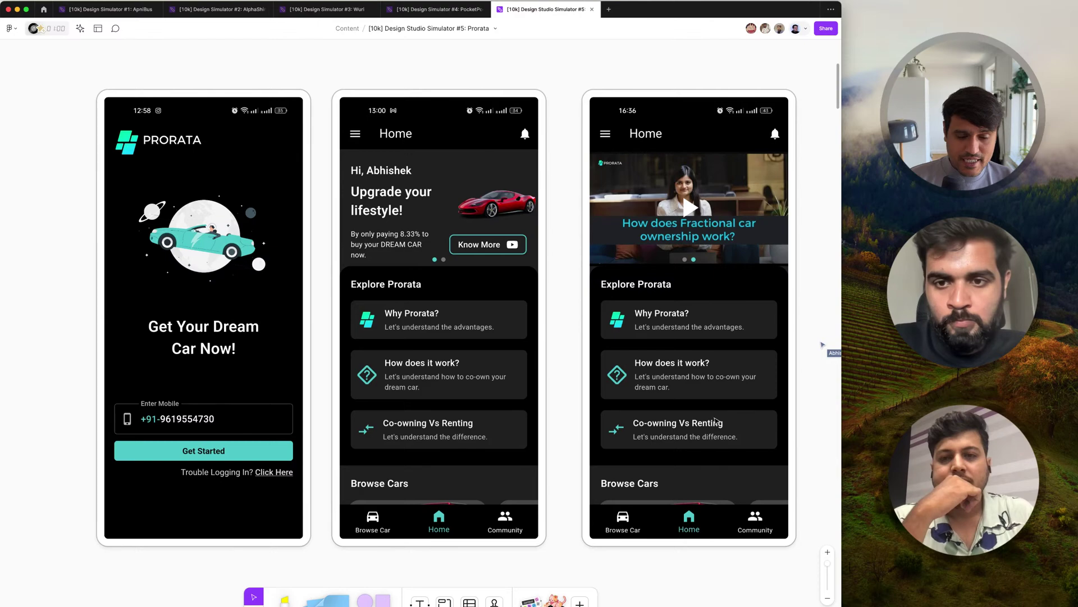
{"action": "scroll", "coordinate": [707, 348], "scroll_direction": "down", "scroll_amount": 5}
{"action": "scroll", "coordinate": [706, 347], "scroll_direction": "down", "scroll_amount": 5}
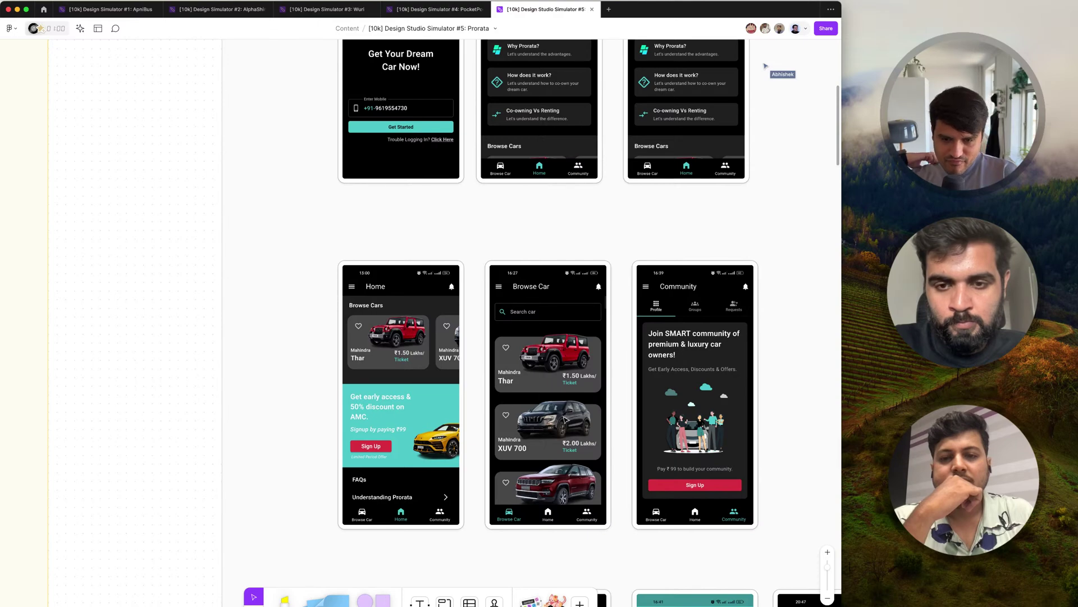
{"action": "scroll", "coordinate": [564, 418], "scroll_direction": "up", "scroll_amount": 3}
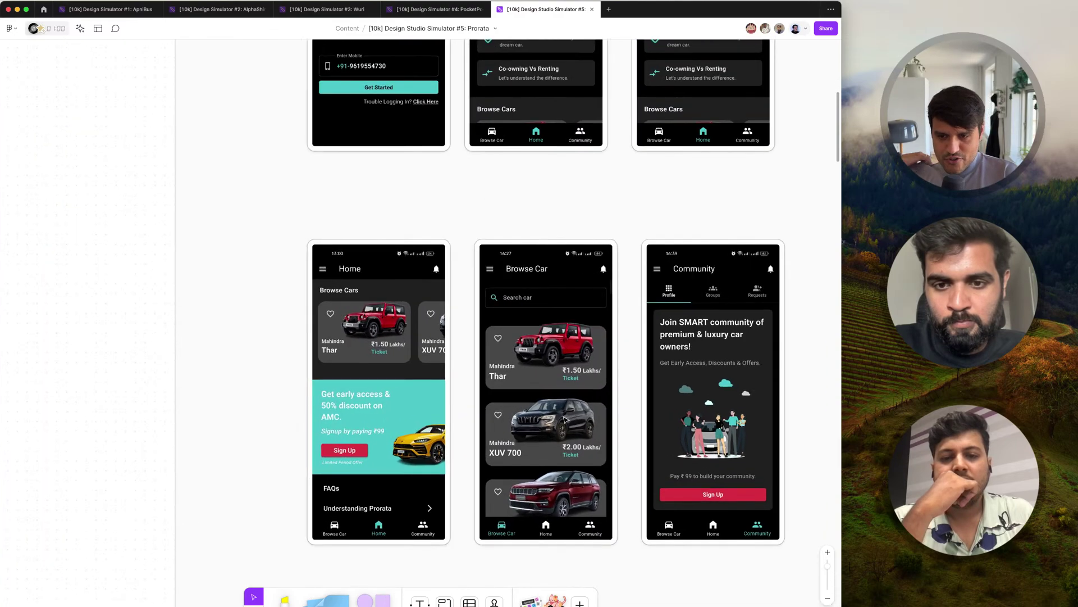
{"action": "scroll", "coordinate": [427, 304], "scroll_direction": "up", "scroll_amount": 5}
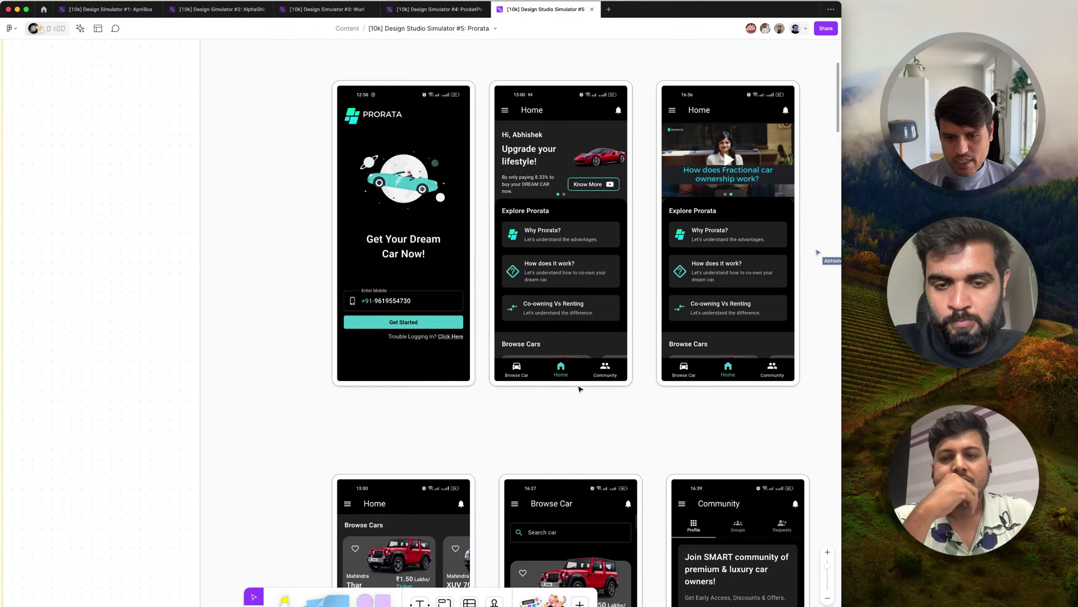
Go to the Audit section and read the Challenge in Screen 1 note in the first Break it down panel
{"action": "scroll", "coordinate": [581, 388], "scroll_direction": "down", "scroll_amount": 5}
{"action": "scroll", "coordinate": [580, 385], "scroll_direction": "right", "scroll_amount": 10}
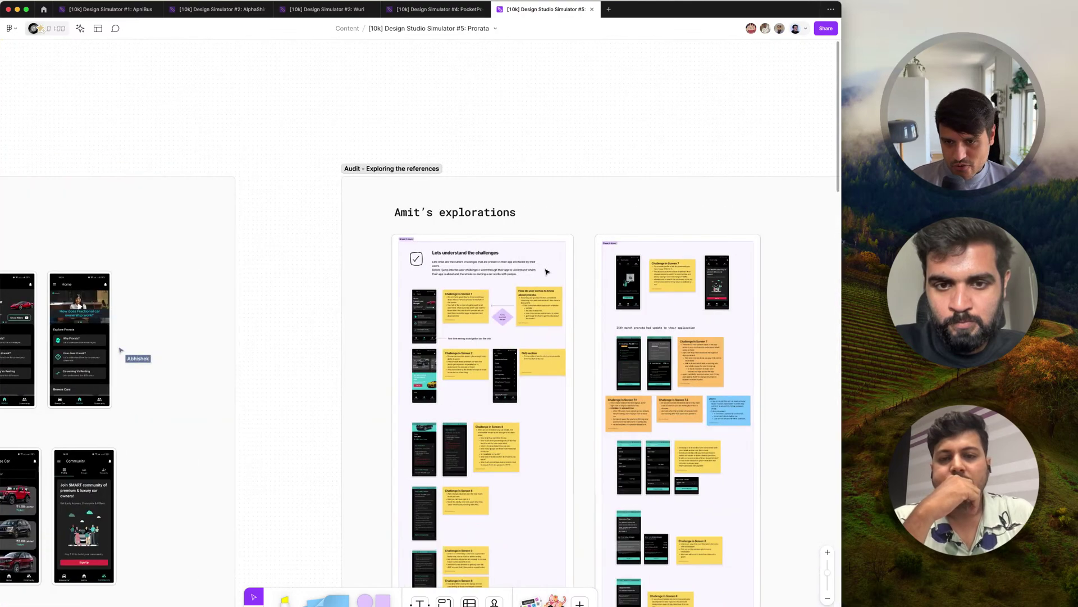
{"action": "scroll", "coordinate": [548, 272], "scroll_direction": "up", "scroll_amount": 5}
{"action": "scroll", "coordinate": [548, 273], "scroll_direction": "up", "scroll_amount": 3}
{"action": "scroll", "coordinate": [546, 269], "scroll_direction": "left", "scroll_amount": 4}
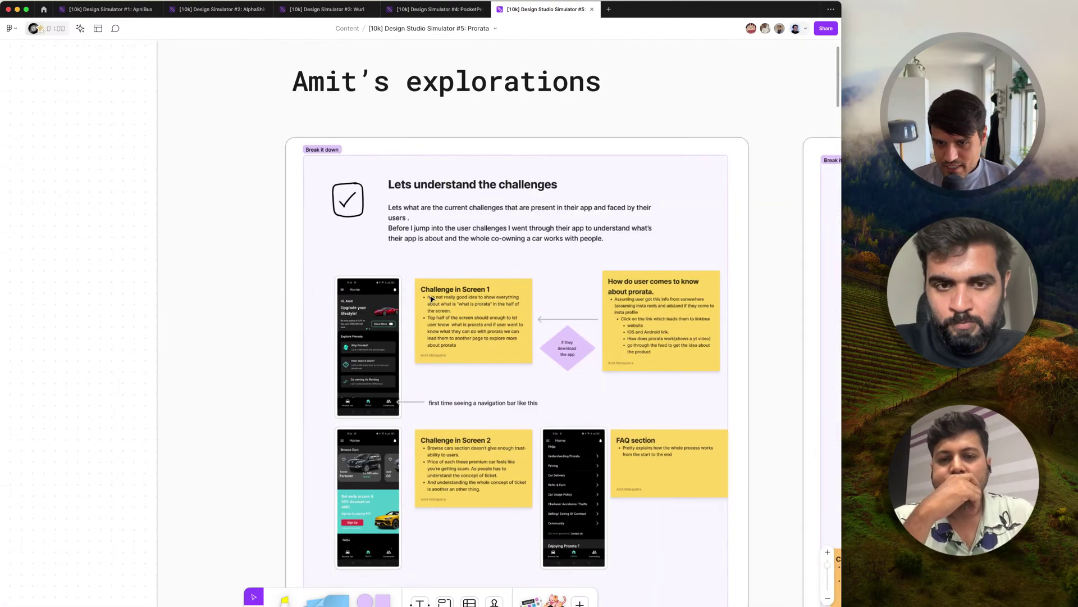
{"action": "scroll", "coordinate": [431, 298], "scroll_direction": "up", "scroll_amount": 5}
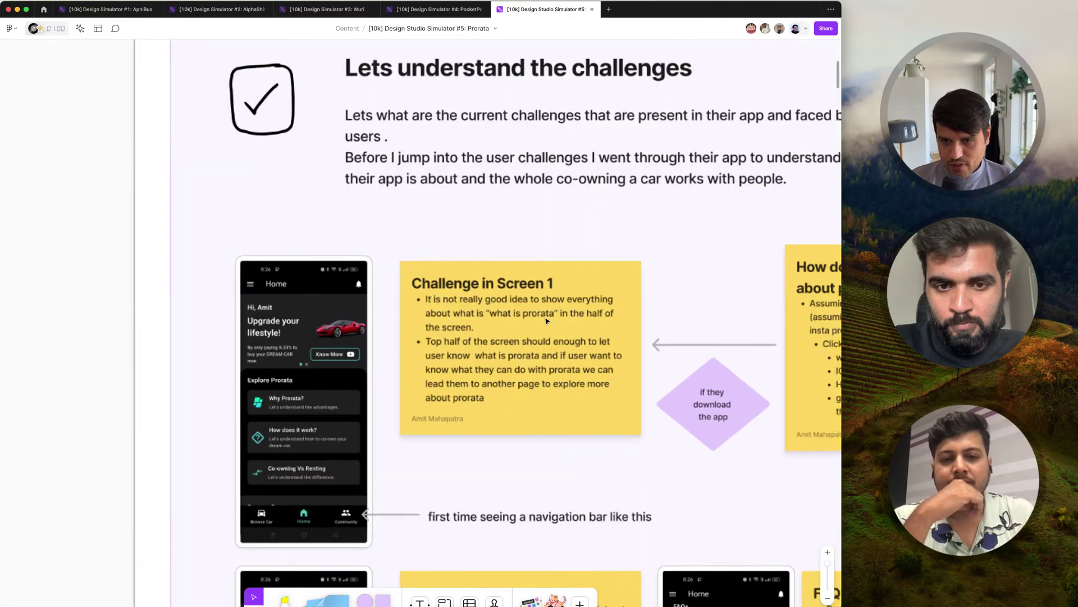
{"action": "scroll", "coordinate": [471, 335], "scroll_direction": "down", "scroll_amount": 5}
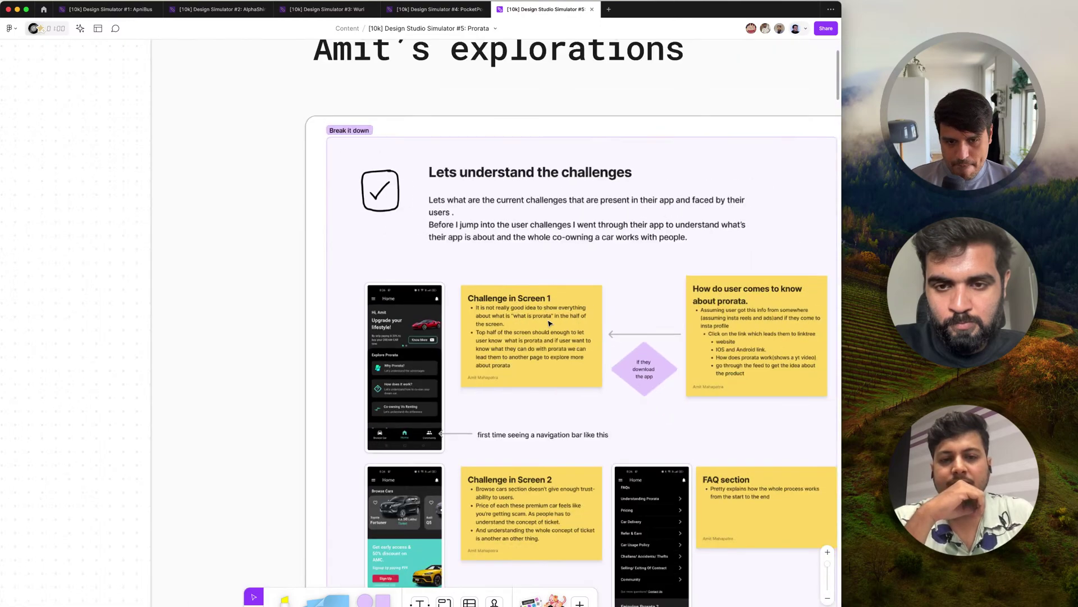
{"action": "scroll", "coordinate": [550, 323], "scroll_direction": "up", "scroll_amount": 1}
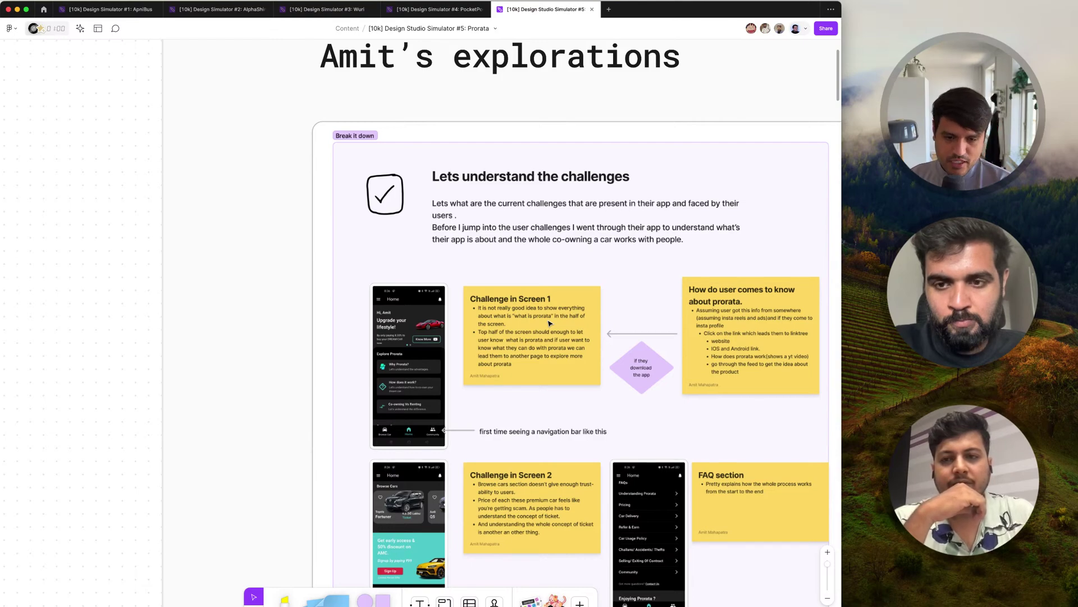
{"action": "scroll", "coordinate": [549, 323], "scroll_direction": "down", "scroll_amount": 2}
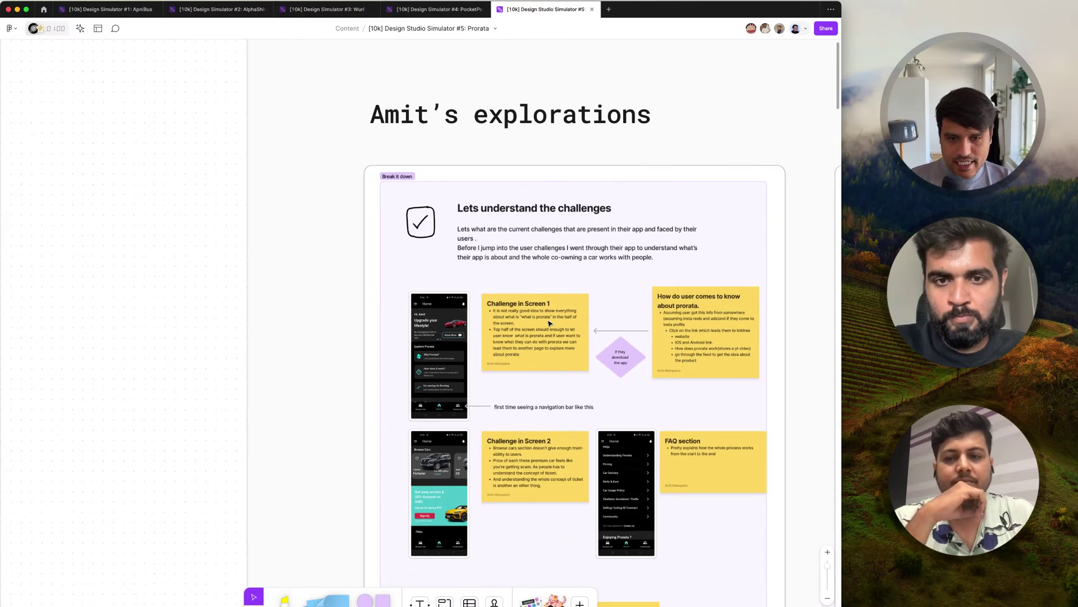
{"action": "scroll", "coordinate": [491, 414], "scroll_direction": "down", "scroll_amount": 1}
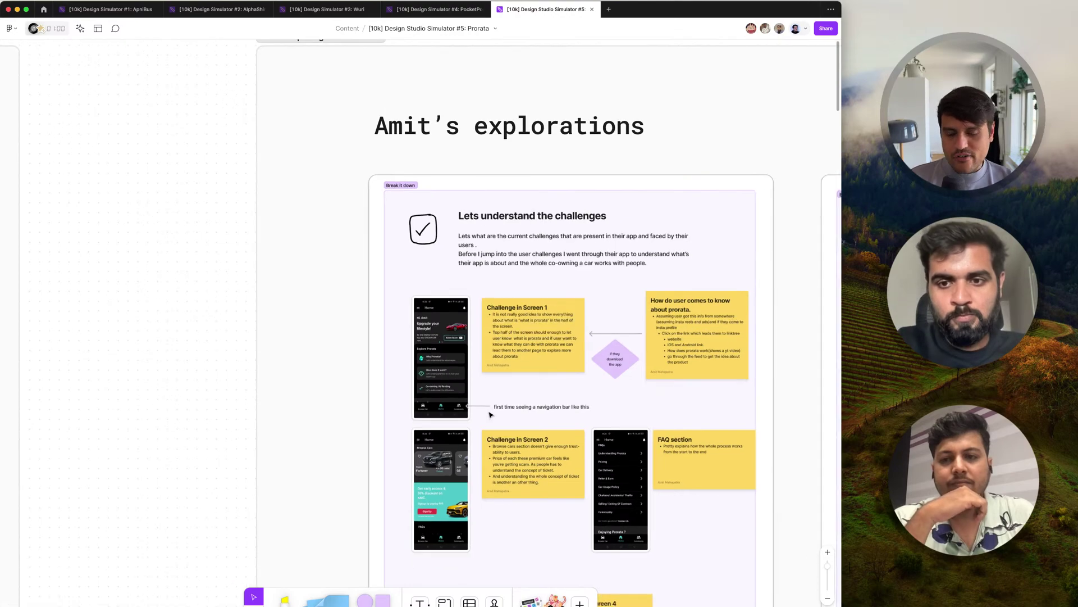
Review the Challenge in Screen 2 note against the Browse Cars and early access offer on its home screen
{"action": "scroll", "coordinate": [490, 413], "scroll_direction": "down", "scroll_amount": 2}
{"action": "scroll", "coordinate": [490, 413], "scroll_direction": "down", "scroll_amount": 3}
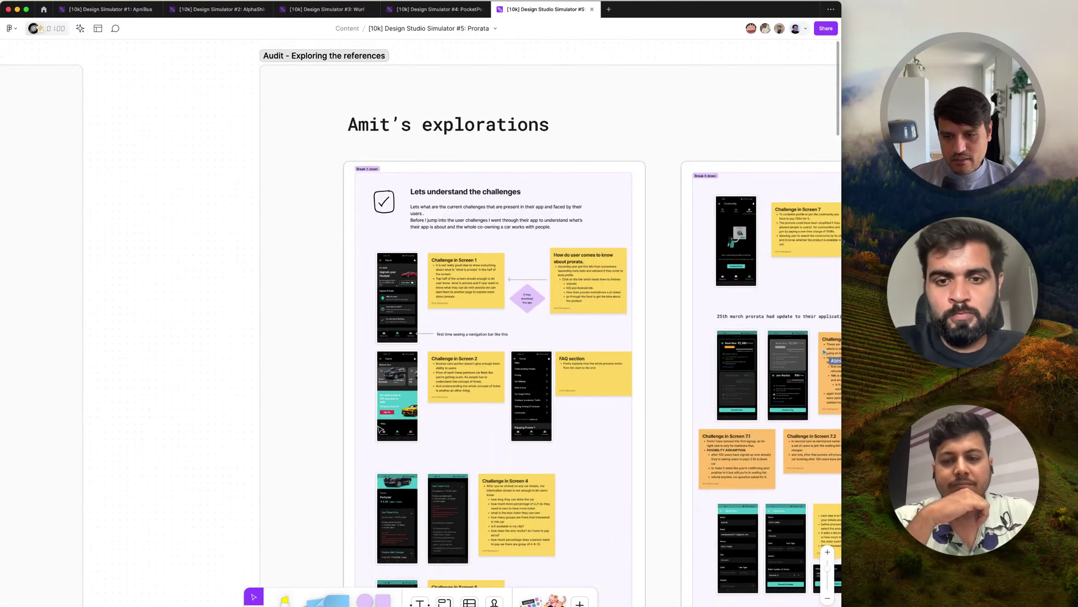
{"action": "scroll", "coordinate": [380, 429], "scroll_direction": "up", "scroll_amount": 5}
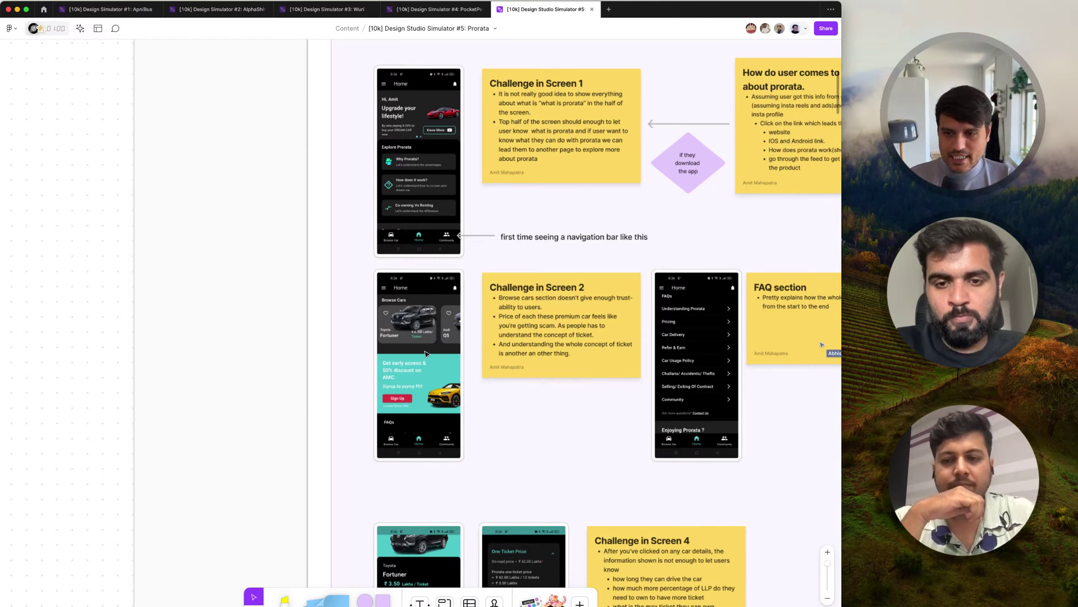
{"action": "scroll", "coordinate": [425, 346], "scroll_direction": "up", "scroll_amount": 5}
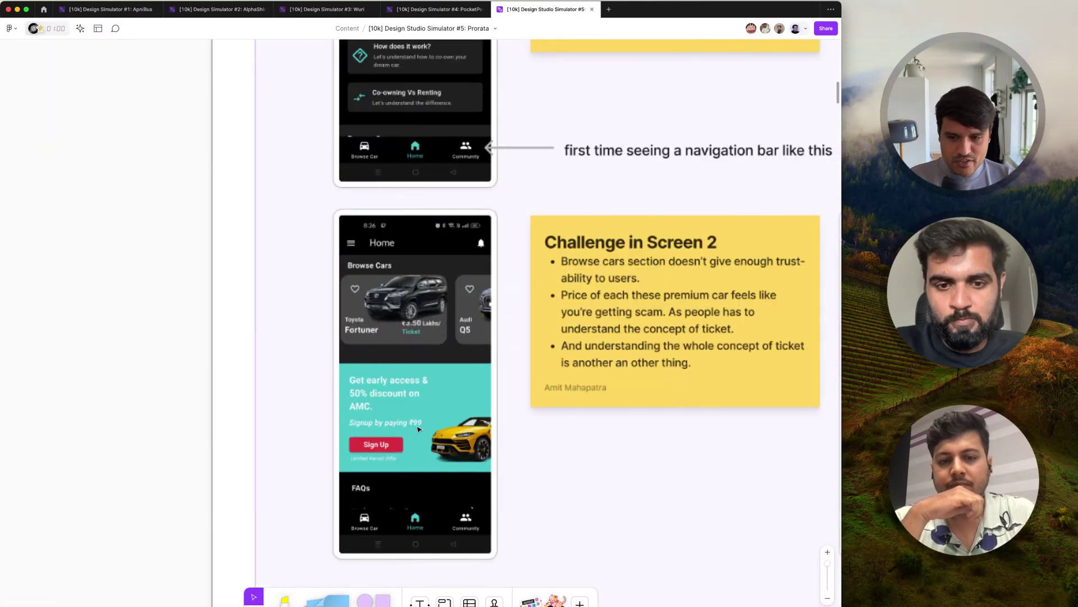
{"action": "scroll", "coordinate": [415, 428], "scroll_direction": "down", "scroll_amount": 3}
{"action": "scroll", "coordinate": [418, 429], "scroll_direction": "down", "scroll_amount": 3}
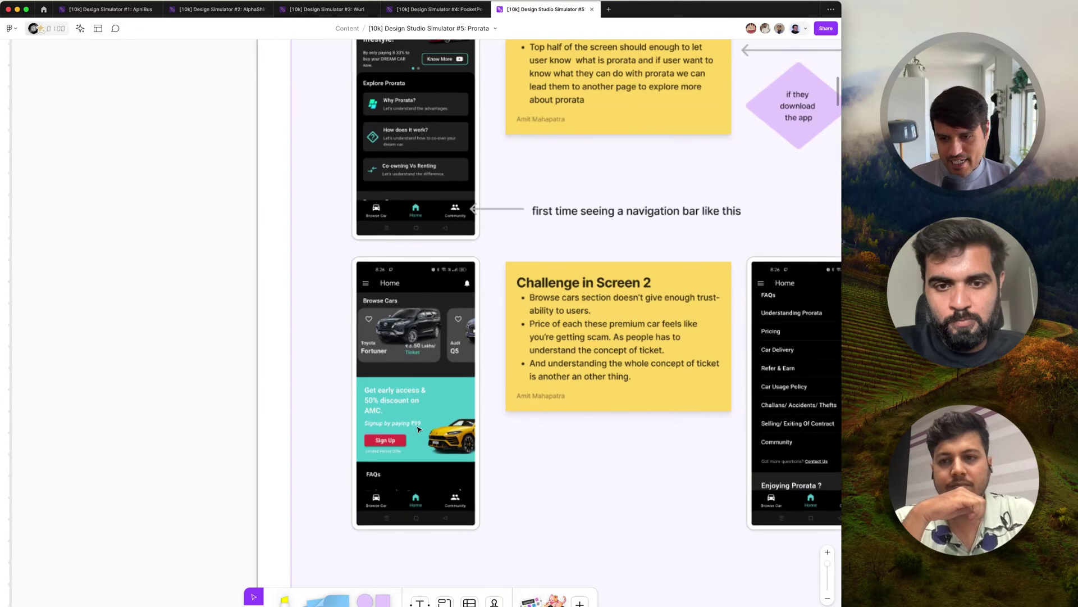
Examine the Fortuner detail and One Ticket Price screens beside the Challenge in Screen 4 note
{"action": "scroll", "coordinate": [413, 429], "scroll_direction": "down", "scroll_amount": 10}
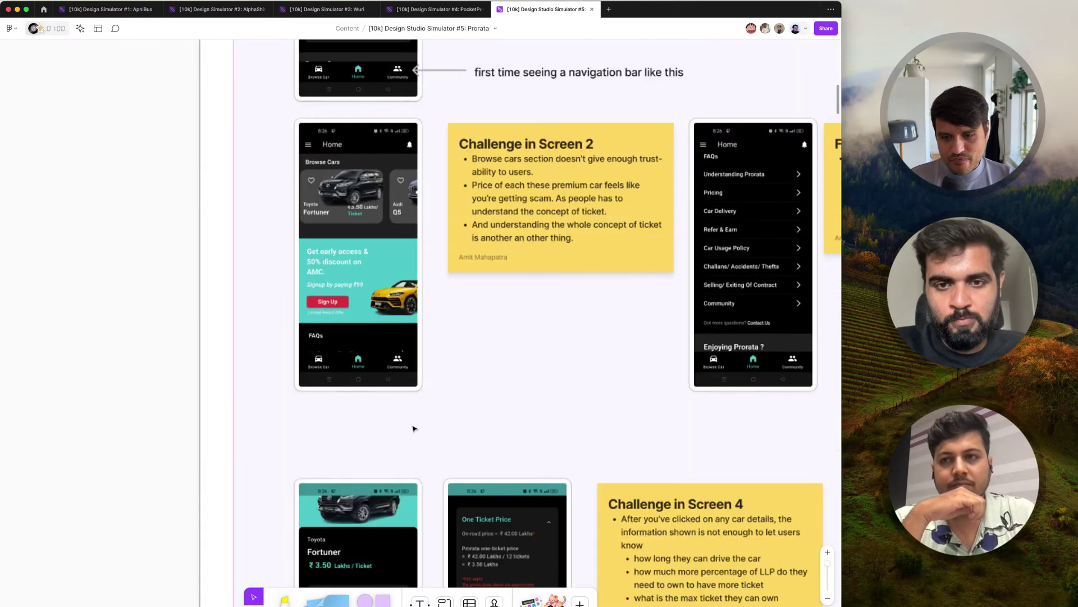
{"action": "scroll", "coordinate": [339, 353], "scroll_direction": "left", "scroll_amount": 1}
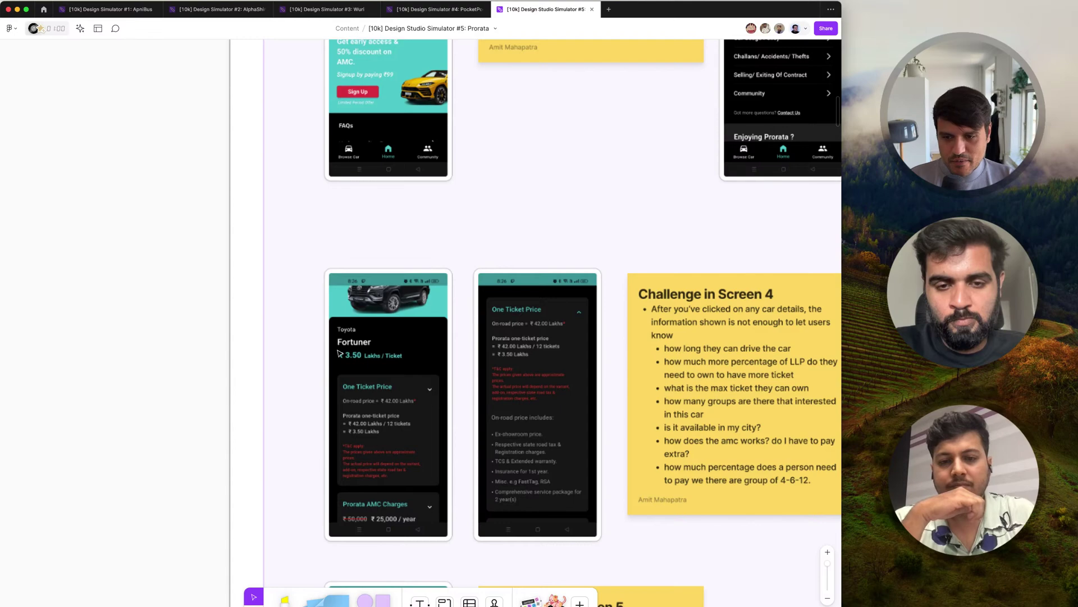
{"action": "scroll", "coordinate": [339, 352], "scroll_direction": "down", "scroll_amount": 4}
{"action": "scroll", "coordinate": [429, 304], "scroll_direction": "up", "scroll_amount": 3}
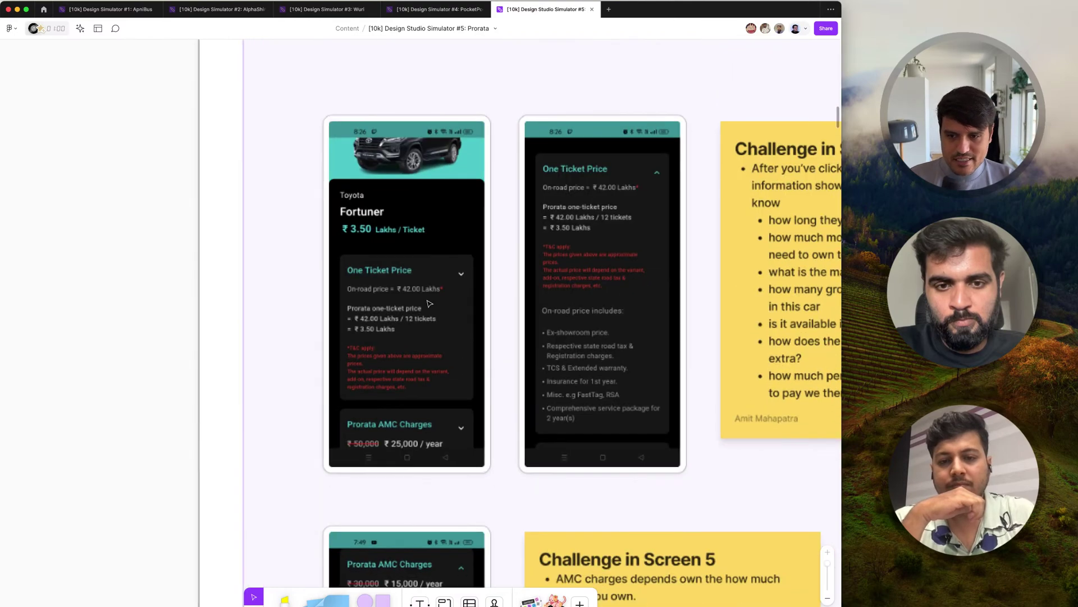
{"action": "scroll", "coordinate": [405, 326], "scroll_direction": "down", "scroll_amount": 5}
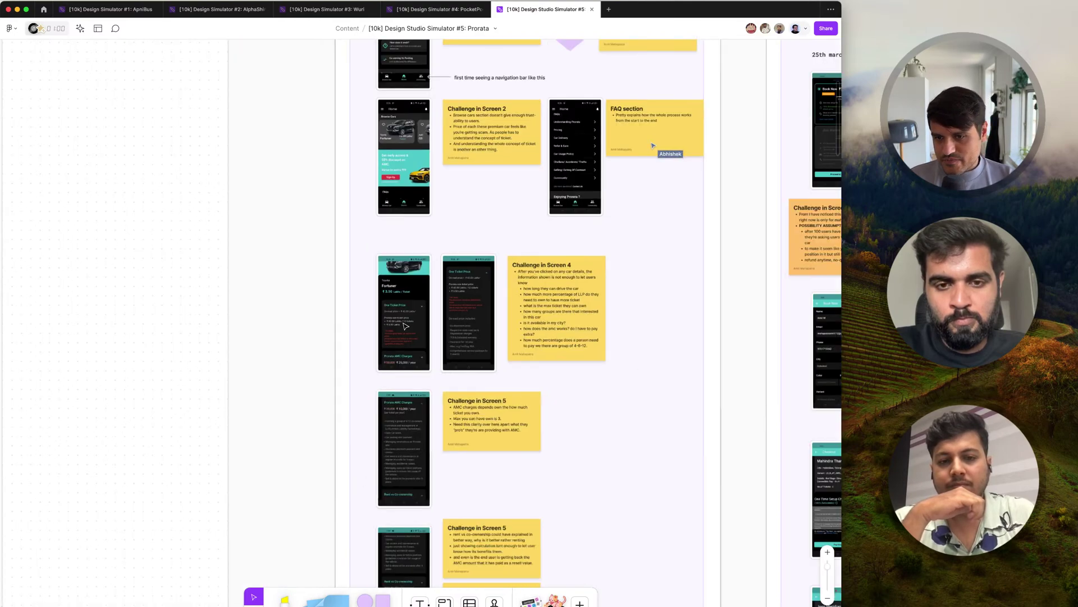
Return to the Status Quo section and examine the Create Group screens with car and ticket selection
{"action": "scroll", "coordinate": [406, 325], "scroll_direction": "left", "scroll_amount": 10}
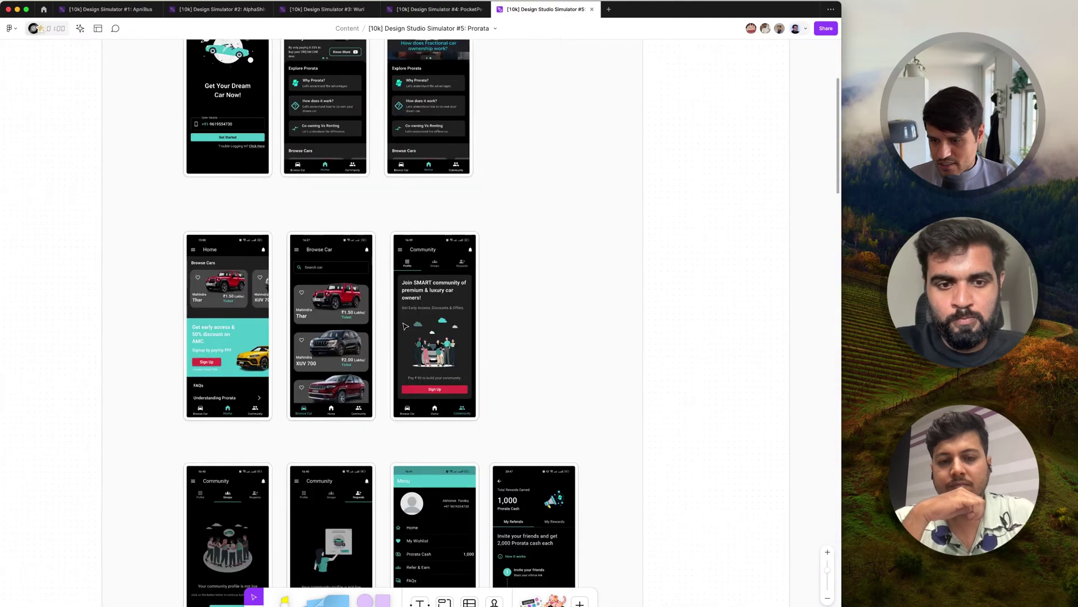
{"action": "scroll", "coordinate": [405, 325], "scroll_direction": "down", "scroll_amount": 5}
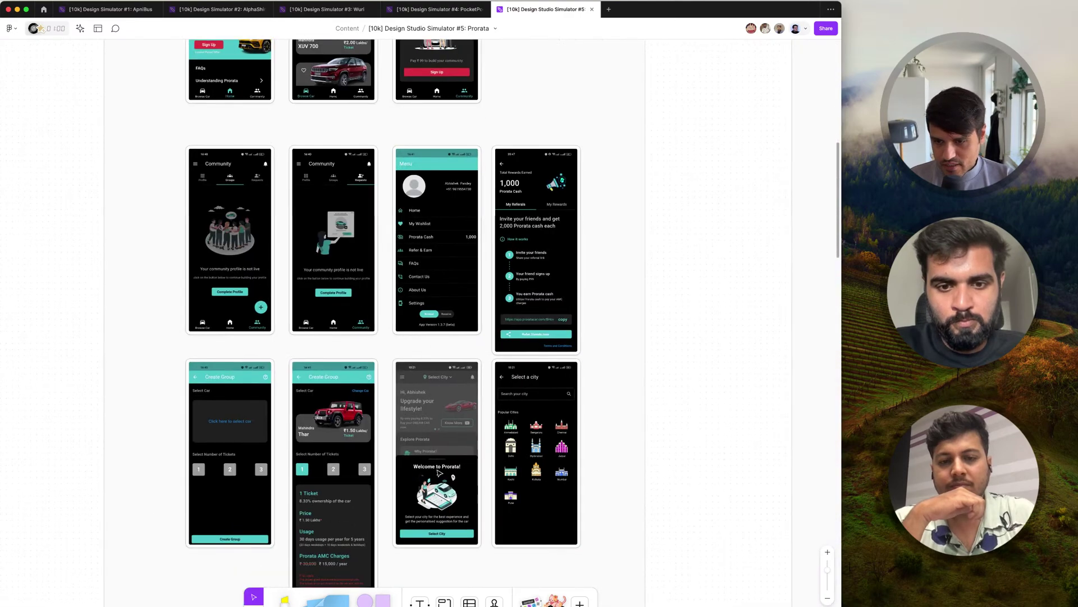
{"action": "scroll", "coordinate": [439, 473], "scroll_direction": "down", "scroll_amount": 1}
{"action": "scroll", "coordinate": [354, 444], "scroll_direction": "up", "scroll_amount": 5}
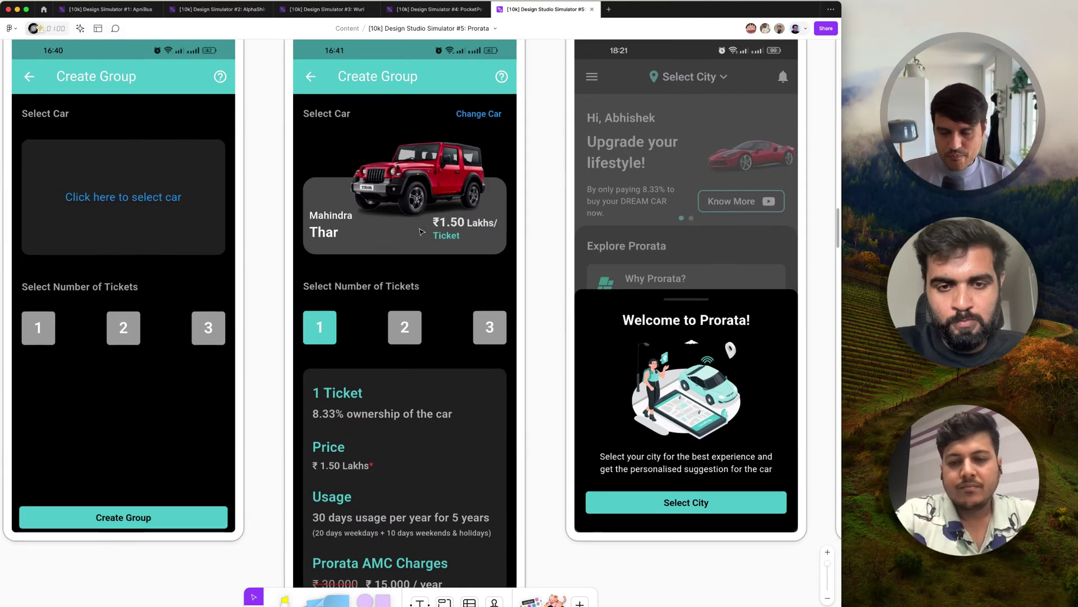
Examine the one-ticket ownership, price, usage and Prorata AMC Charges details on the Create Group screen for the Mahindra Thar
{"action": "scroll", "coordinate": [421, 231], "scroll_direction": "down", "scroll_amount": 1}
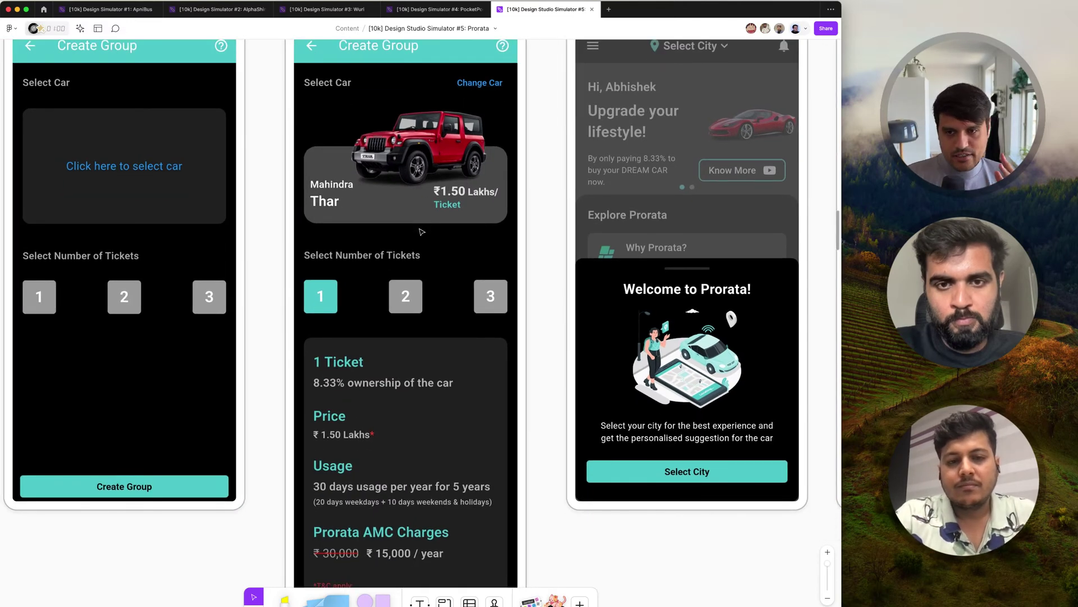
{"action": "scroll", "coordinate": [422, 231], "scroll_direction": "down", "scroll_amount": 3}
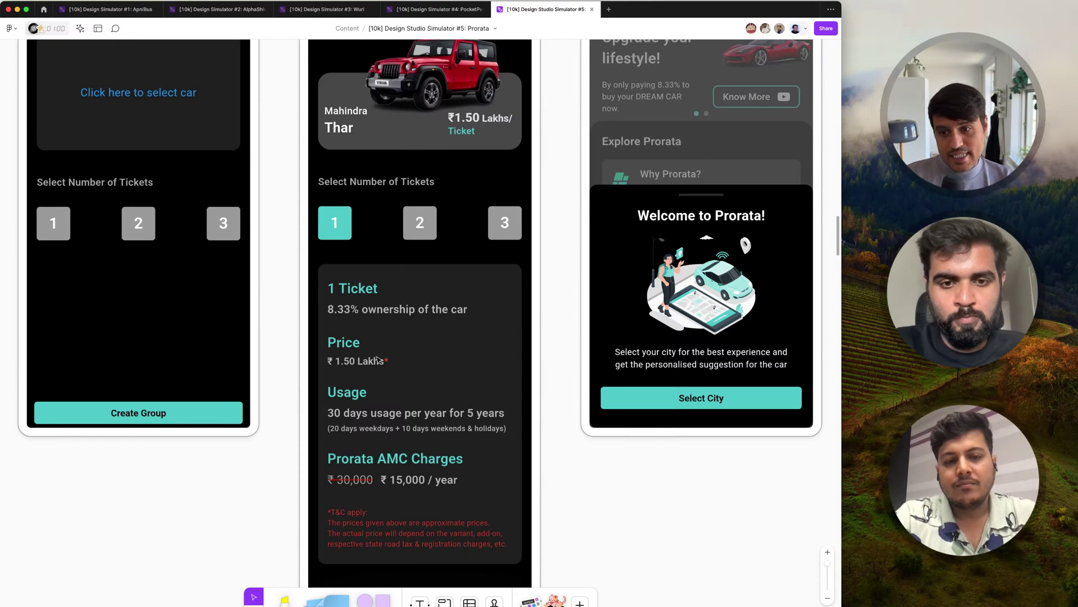
{"action": "scroll", "coordinate": [364, 367], "scroll_direction": "down", "scroll_amount": 5}
{"action": "scroll", "coordinate": [364, 368], "scroll_direction": "down", "scroll_amount": 5}
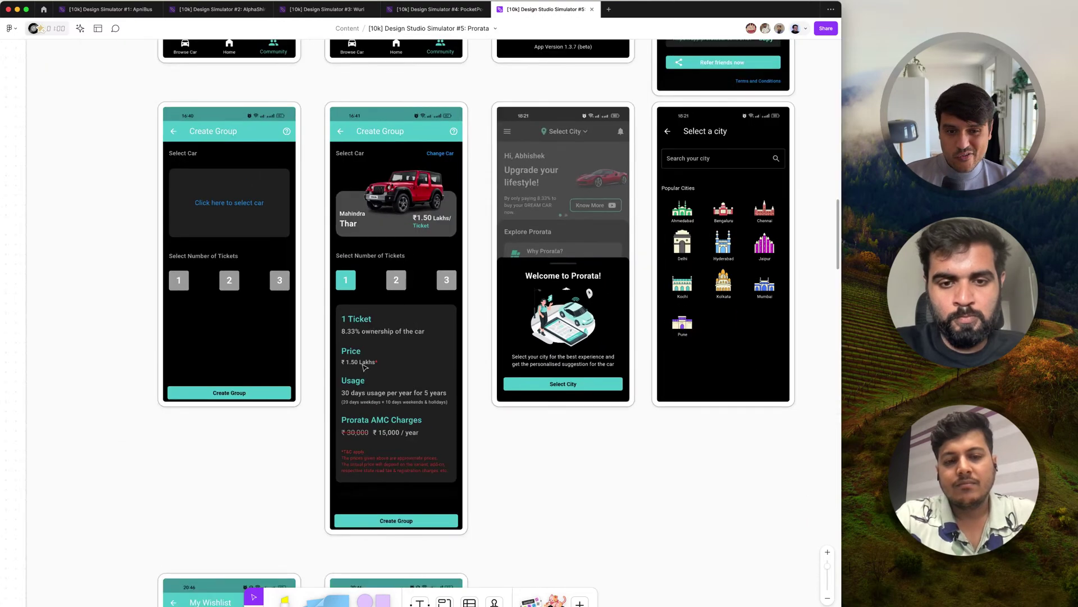
{"action": "scroll", "coordinate": [363, 367], "scroll_direction": "down", "scroll_amount": 3}
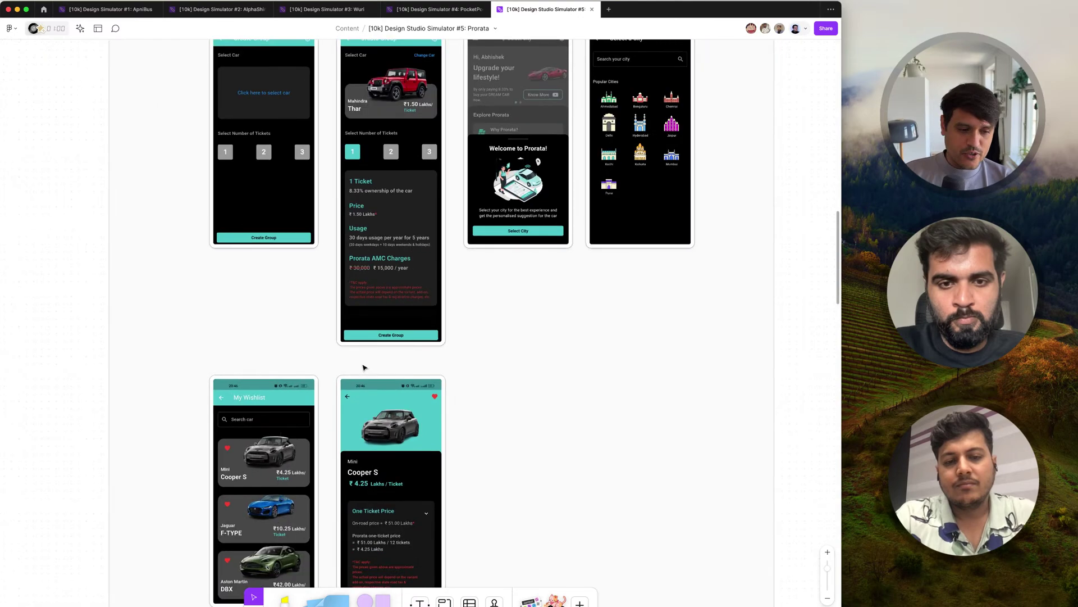
{"action": "scroll", "coordinate": [364, 367], "scroll_direction": "down", "scroll_amount": 10}
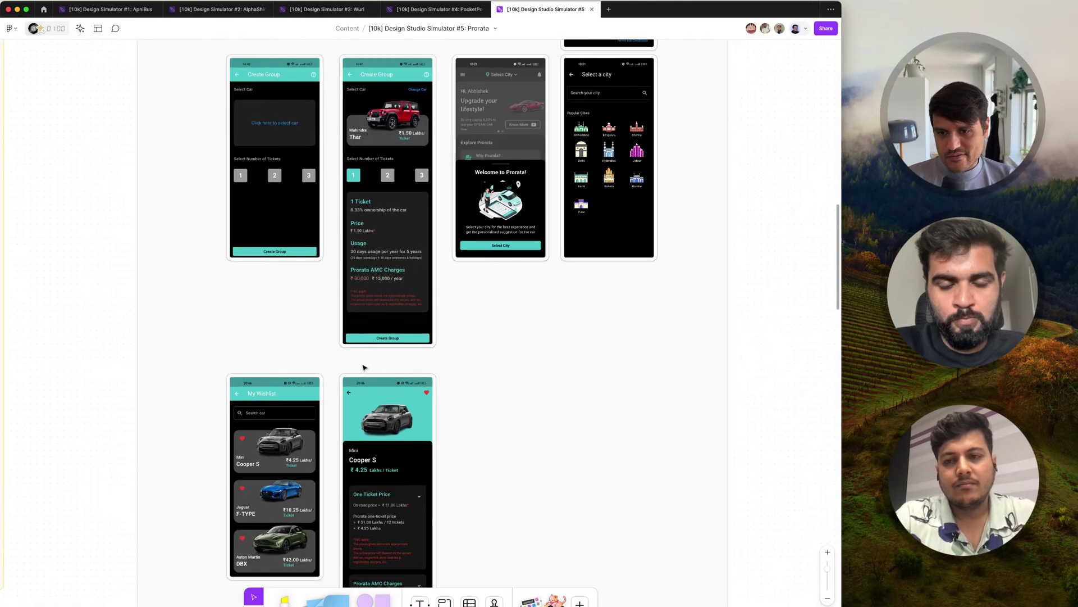
Deselect the notebook photos frame and examine the My Wishlist and Mini Cooper S detail screens in Status Quo
{"action": "scroll", "coordinate": [364, 367], "scroll_direction": "right", "scroll_amount": 3}
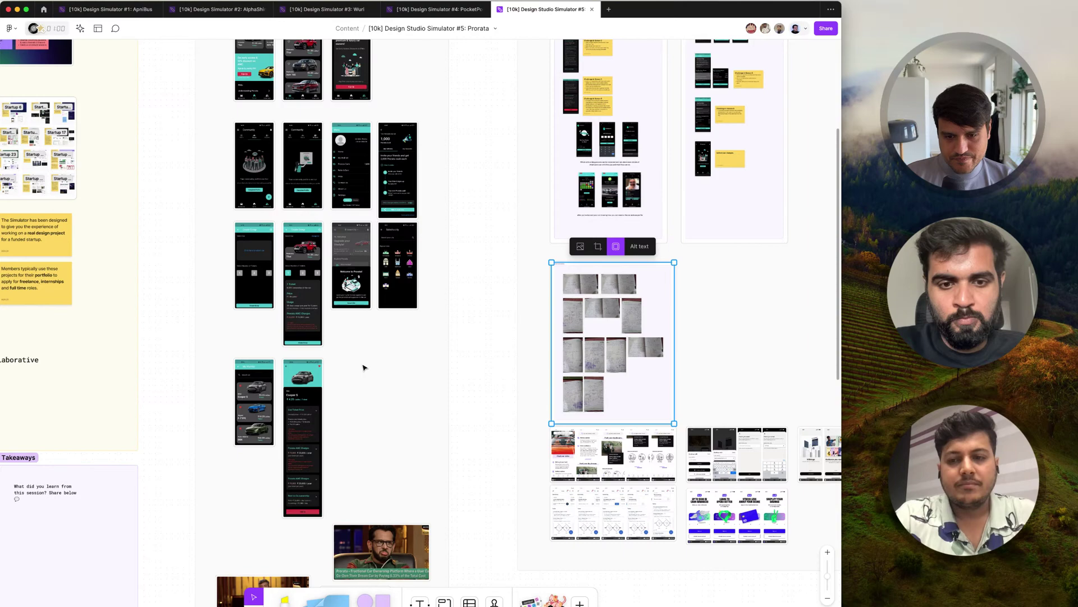
{"action": "left_click", "coordinate": [742, 405]}
{"action": "scroll", "coordinate": [742, 405], "scroll_direction": "left", "scroll_amount": 2}
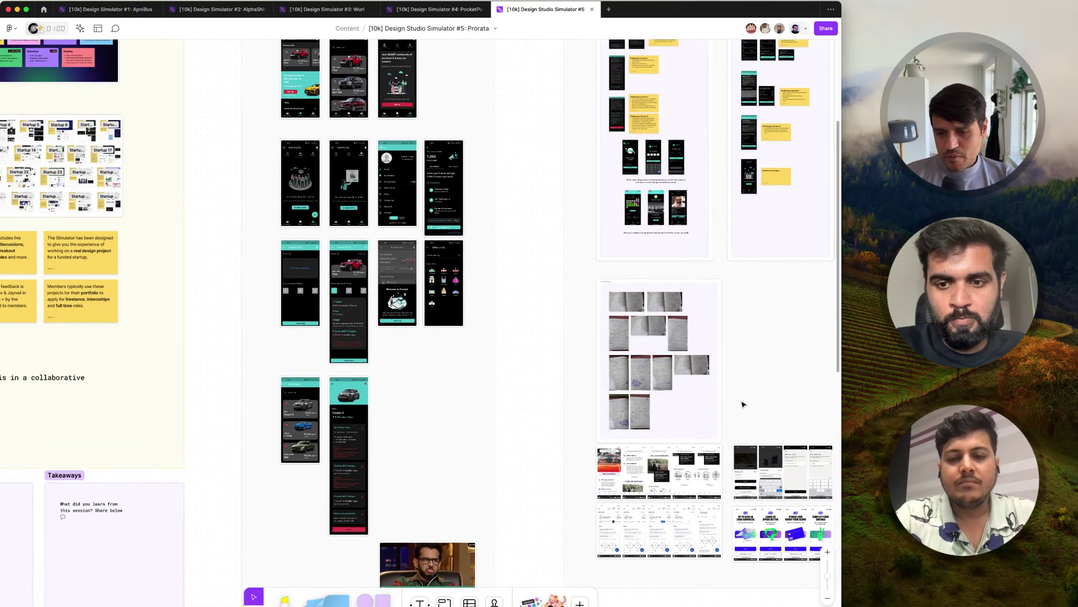
{"action": "scroll", "coordinate": [481, 377], "scroll_direction": "left", "scroll_amount": 2}
{"action": "scroll", "coordinate": [481, 377], "scroll_direction": "down", "scroll_amount": 1}
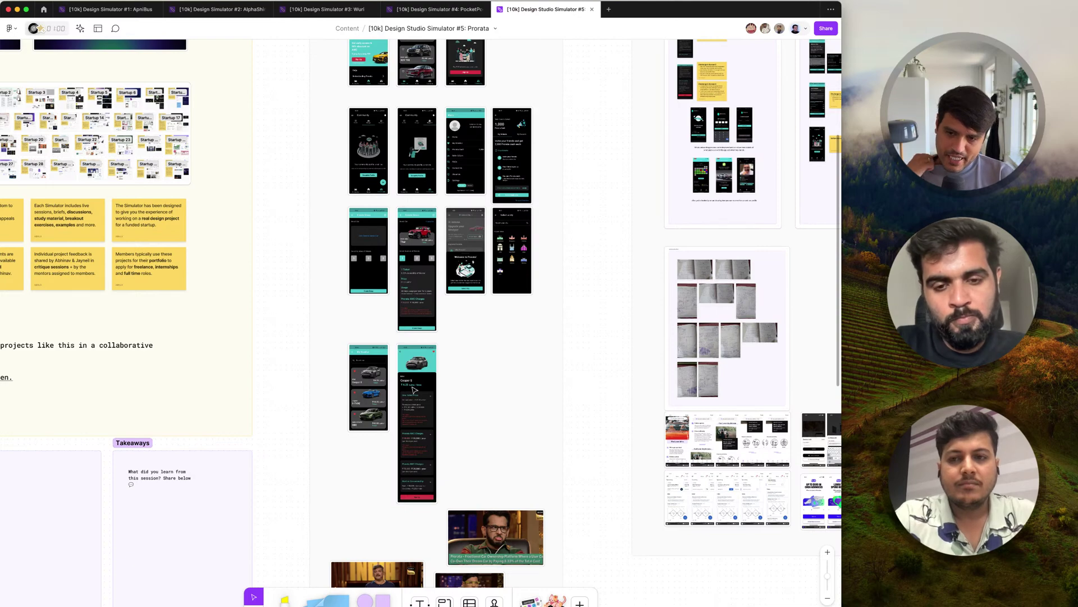
{"action": "scroll", "coordinate": [418, 395], "scroll_direction": "up", "scroll_amount": 5}
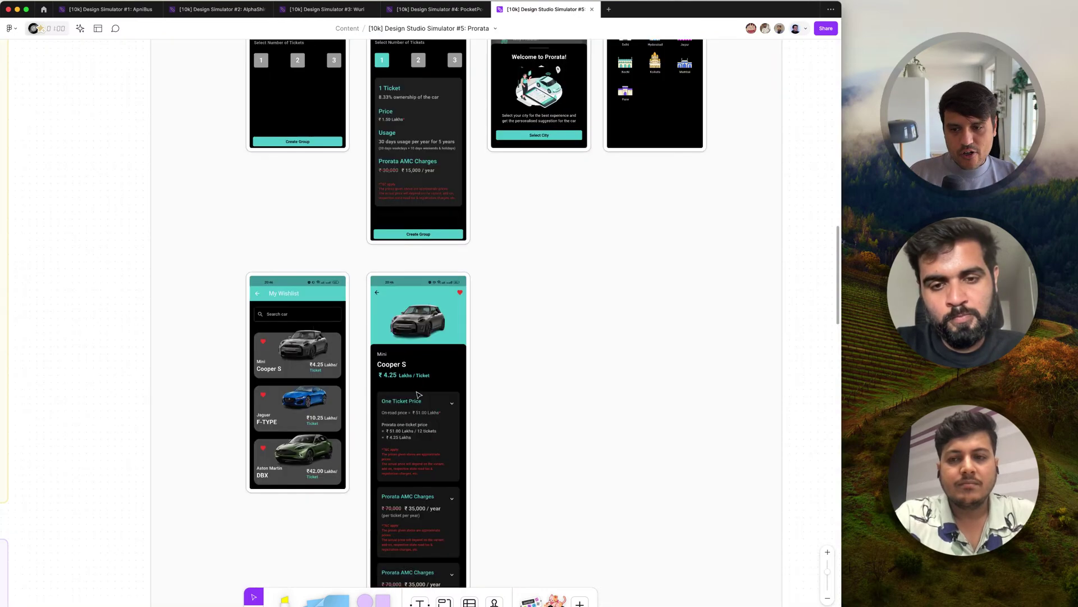
{"action": "scroll", "coordinate": [418, 395], "scroll_direction": "down", "scroll_amount": 4}
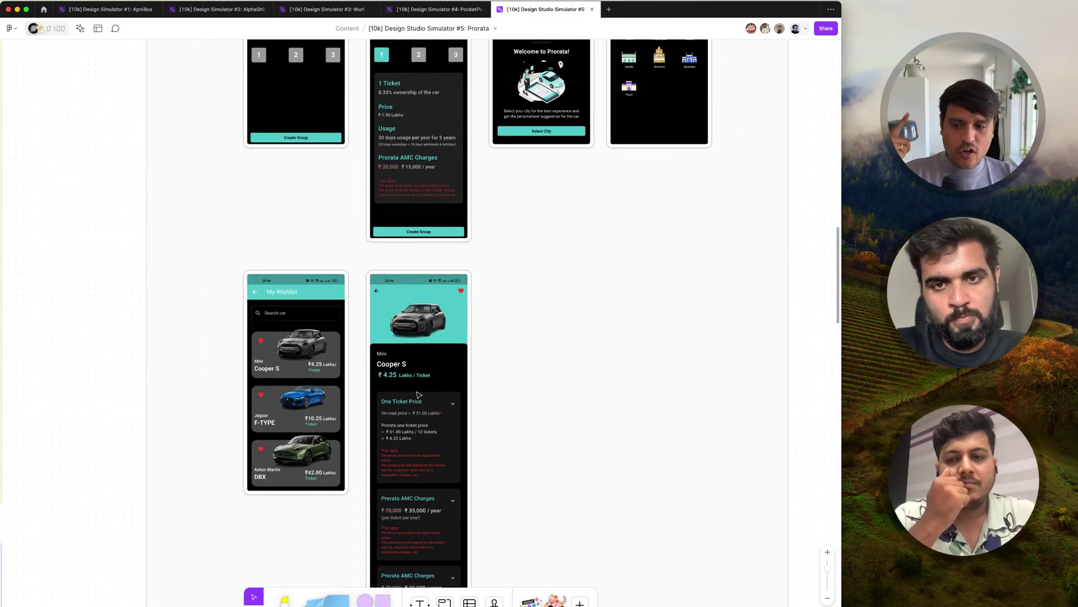
{"action": "scroll", "coordinate": [418, 394], "scroll_direction": "down", "scroll_amount": 2}
{"action": "scroll", "coordinate": [419, 395], "scroll_direction": "up", "scroll_amount": 1}
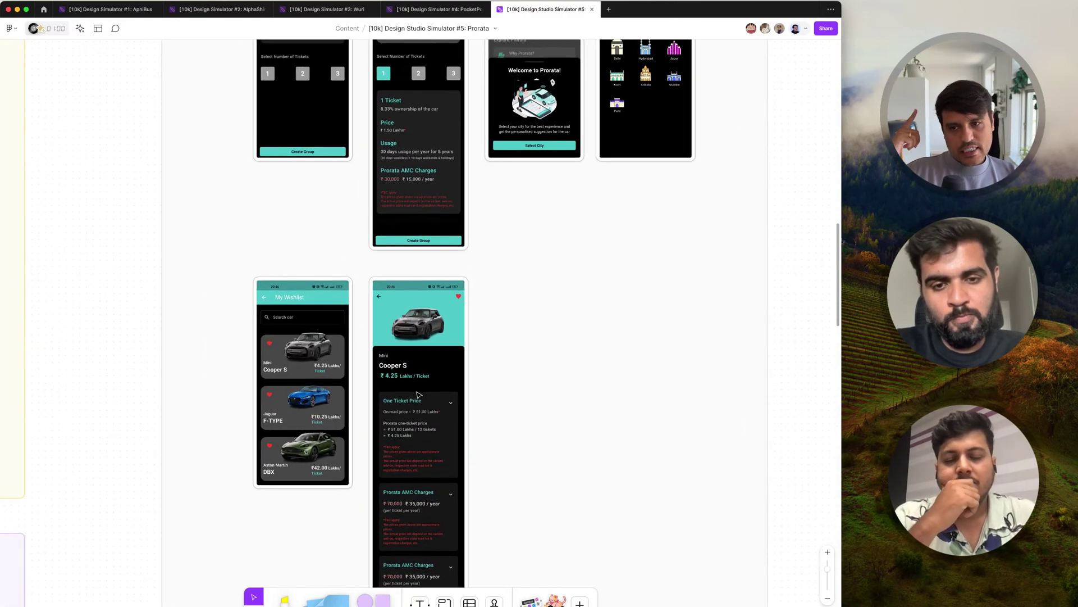
Look back over the Community, Menu and referral screens up to the first Home screens of Status Quo
{"action": "scroll", "coordinate": [418, 395], "scroll_direction": "up", "scroll_amount": 10}
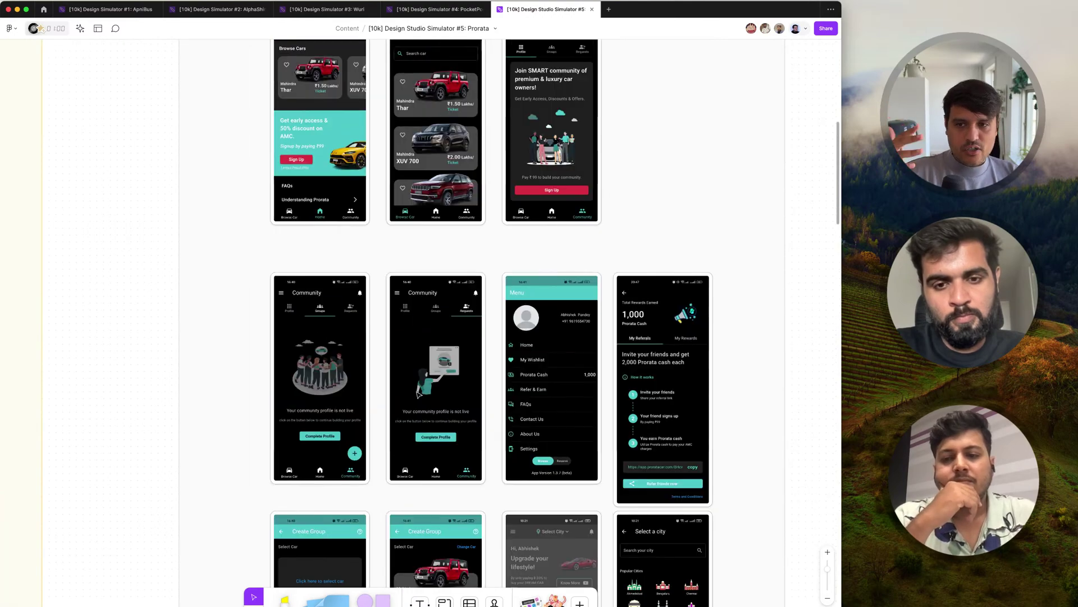
{"action": "scroll", "coordinate": [409, 309], "scroll_direction": "up", "scroll_amount": 5}
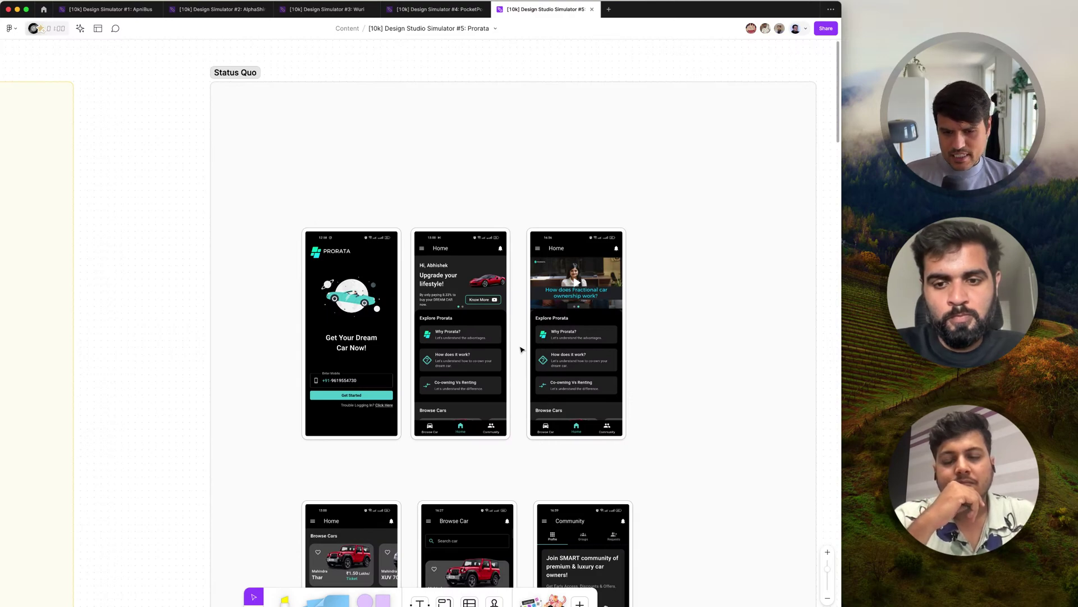
{"action": "scroll", "coordinate": [521, 350], "scroll_direction": "down", "scroll_amount": 5}
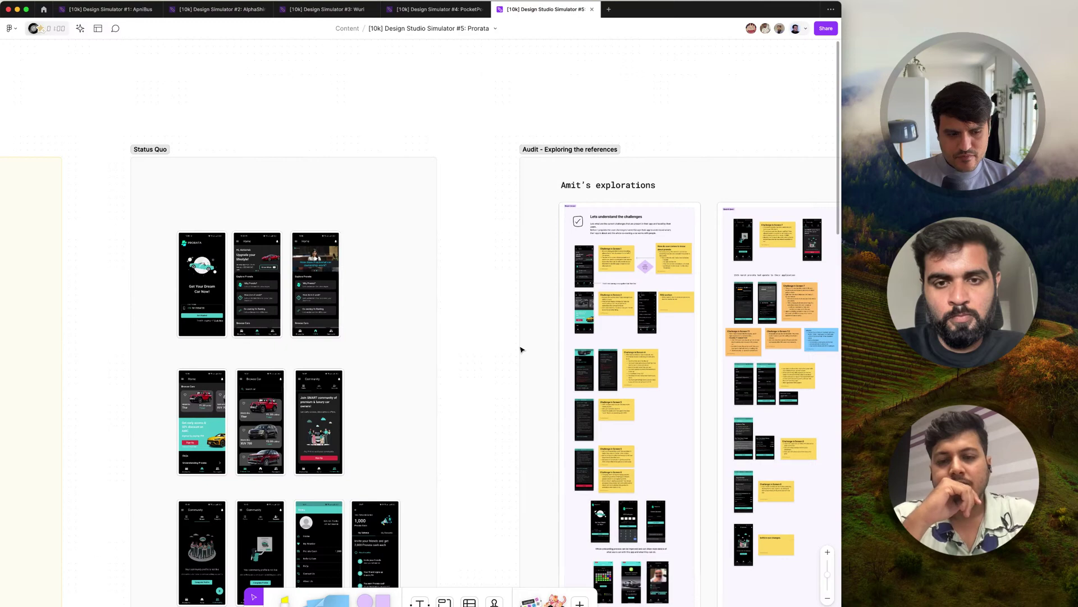
Go to the Audit - Exploring the references section and view both designers' explorations, including the sketches, references and notes
{"action": "scroll", "coordinate": [521, 349], "scroll_direction": "right", "scroll_amount": 10}
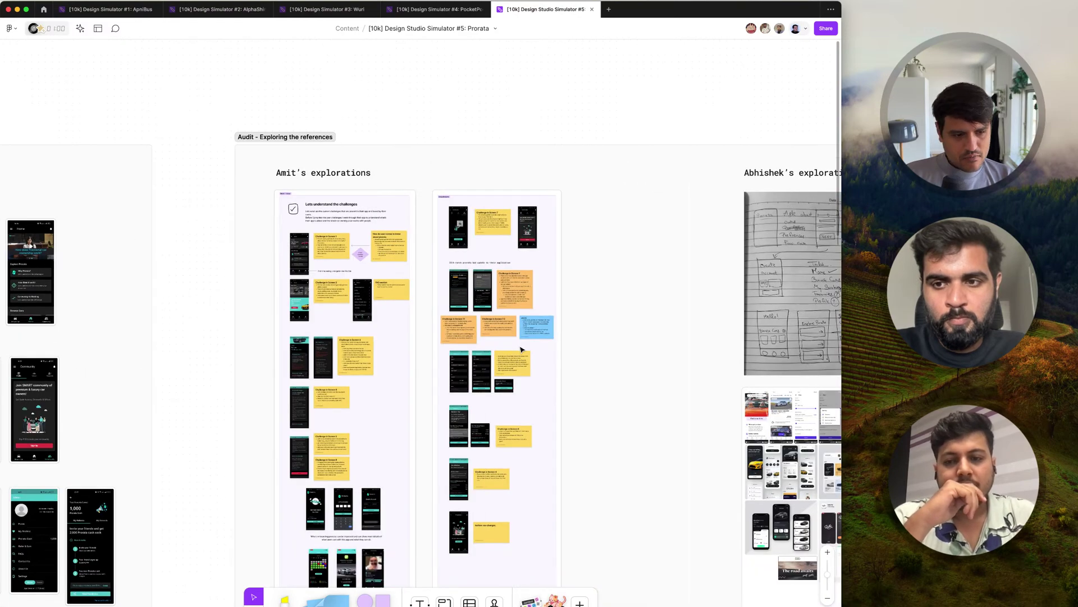
{"action": "scroll", "coordinate": [521, 349], "scroll_direction": "left", "scroll_amount": 1}
{"action": "scroll", "coordinate": [522, 350], "scroll_direction": "right", "scroll_amount": 4}
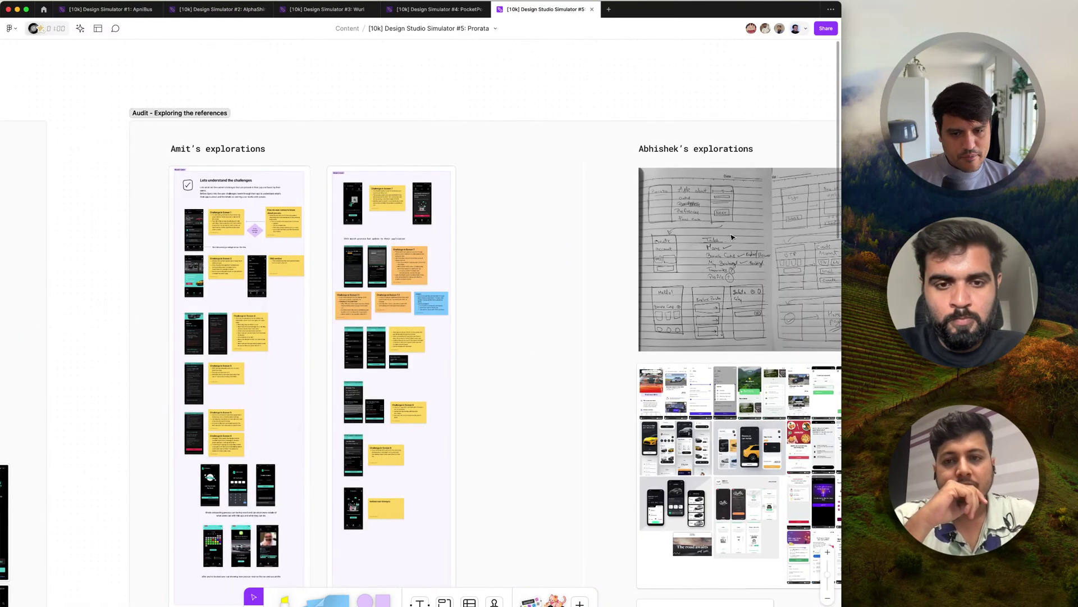
{"action": "scroll", "coordinate": [470, 427], "scroll_direction": "down", "scroll_amount": 5}
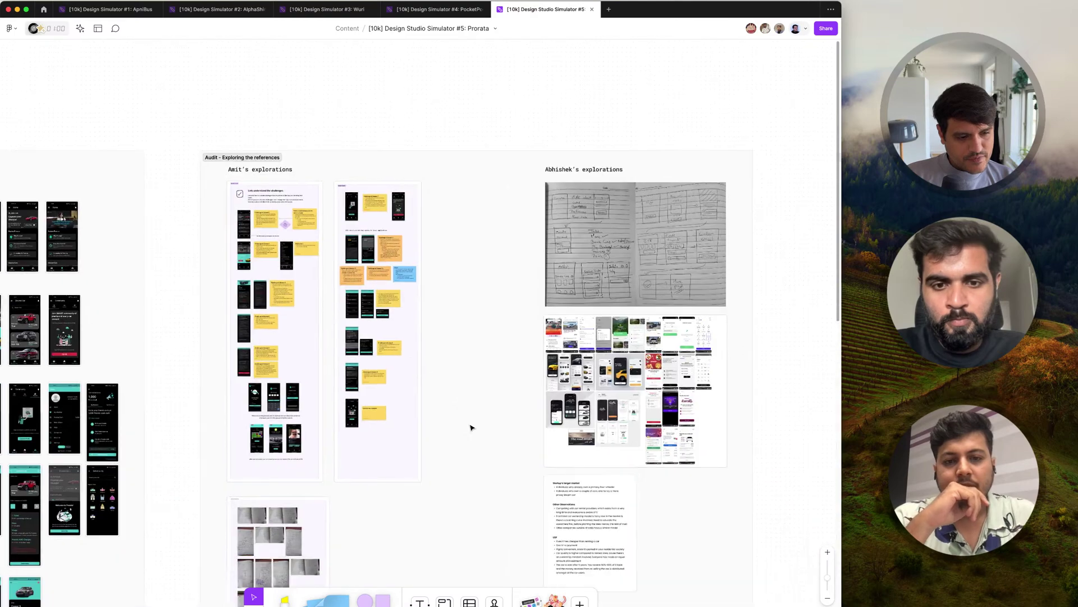
{"action": "scroll", "coordinate": [470, 427], "scroll_direction": "down", "scroll_amount": 4}
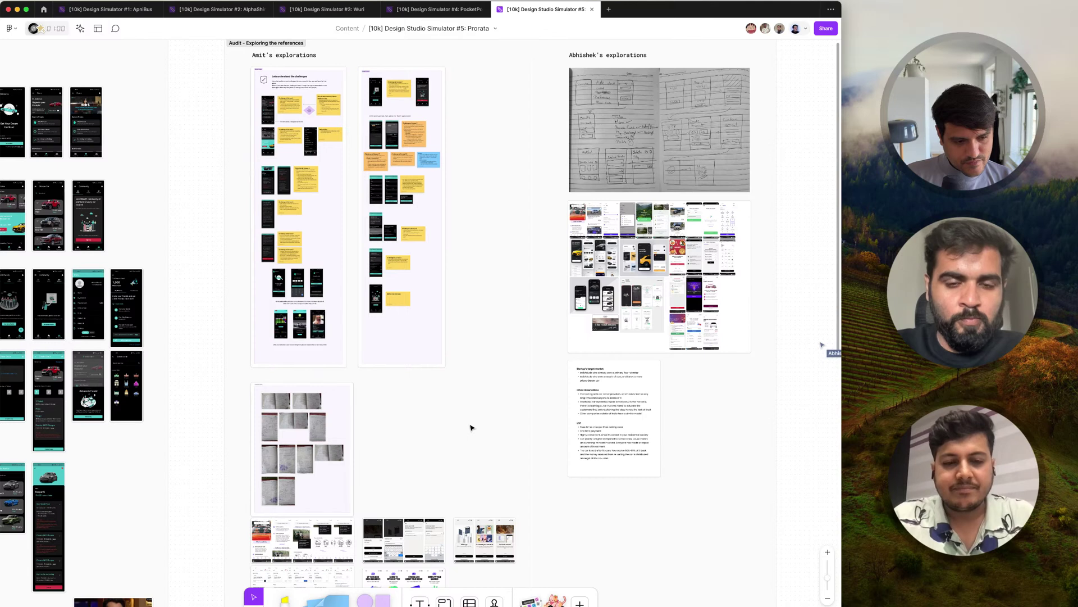
Follow the presenting collaborator's view to the Project 1 designs and copy the board's share link
{"action": "left_click", "coordinate": [780, 29]}
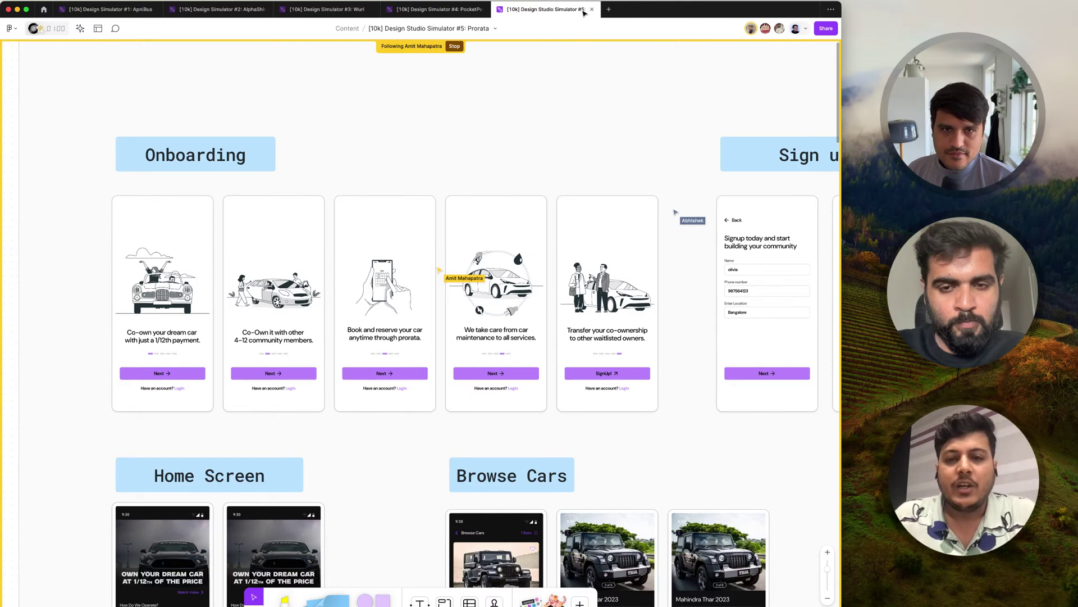
{"action": "left_click", "coordinate": [822, 29]}
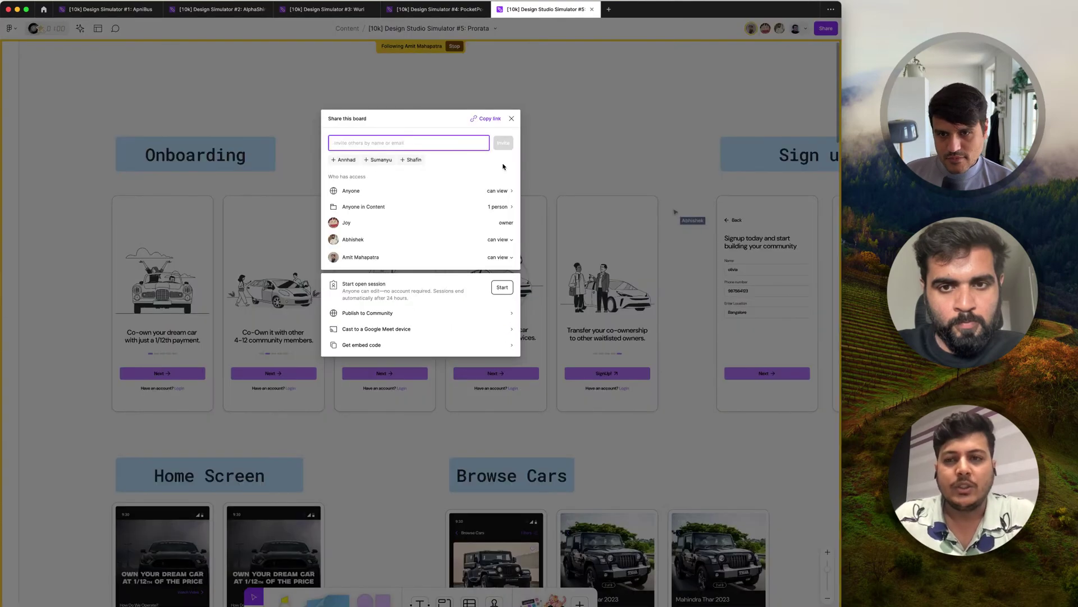
{"action": "left_click", "coordinate": [486, 120]}
{"action": "left_click", "coordinate": [635, 102]}
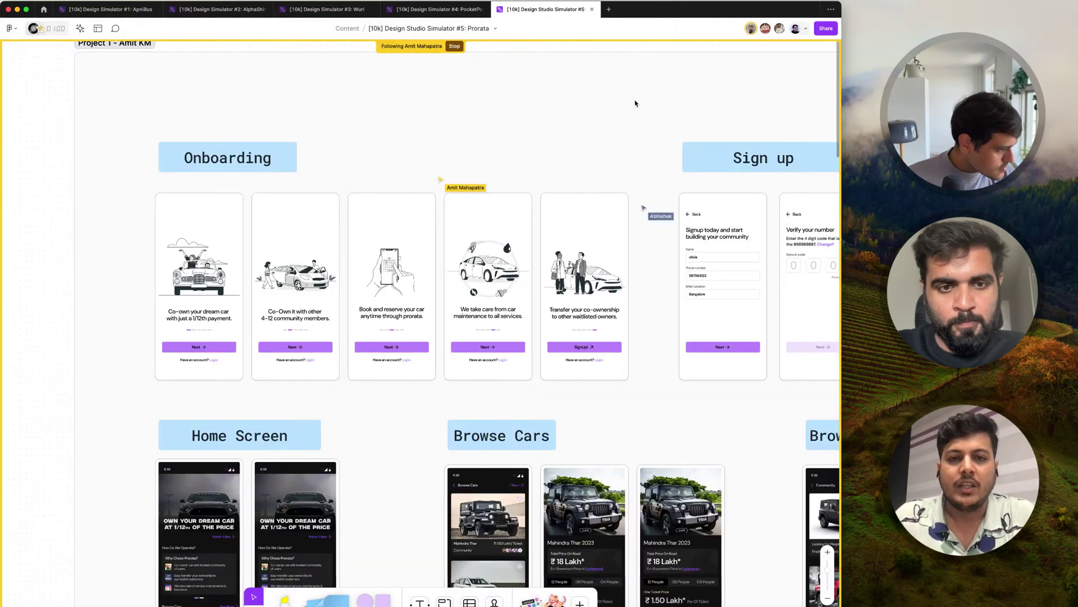
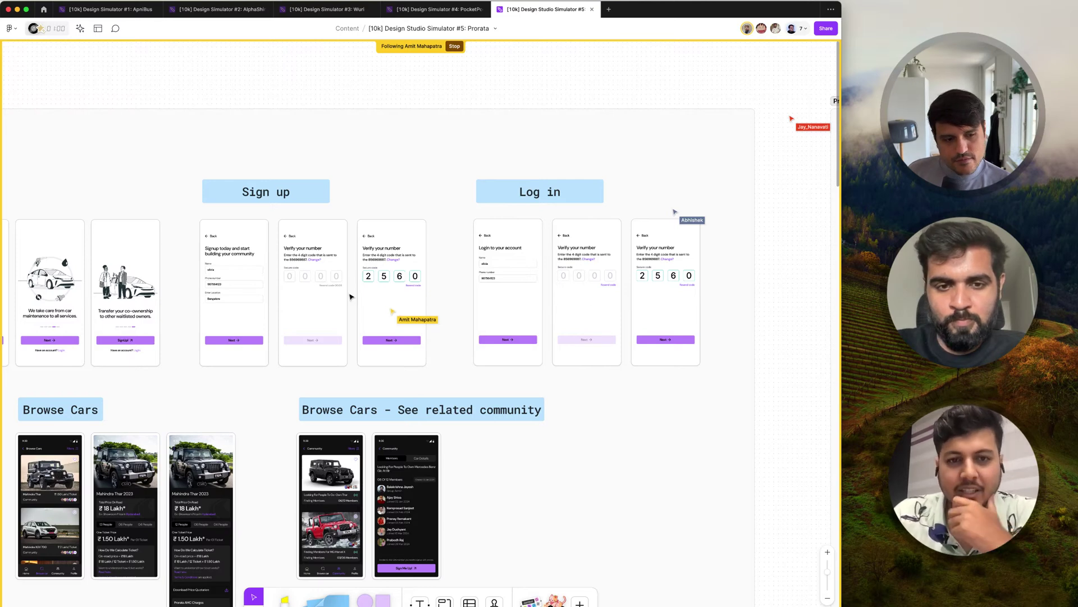
Stop following the collaborator and inspect the Home Screen designs' 1/12th price banner and How Do We Operate section
{"action": "scroll", "coordinate": [351, 297], "scroll_direction": "down", "scroll_amount": 1}
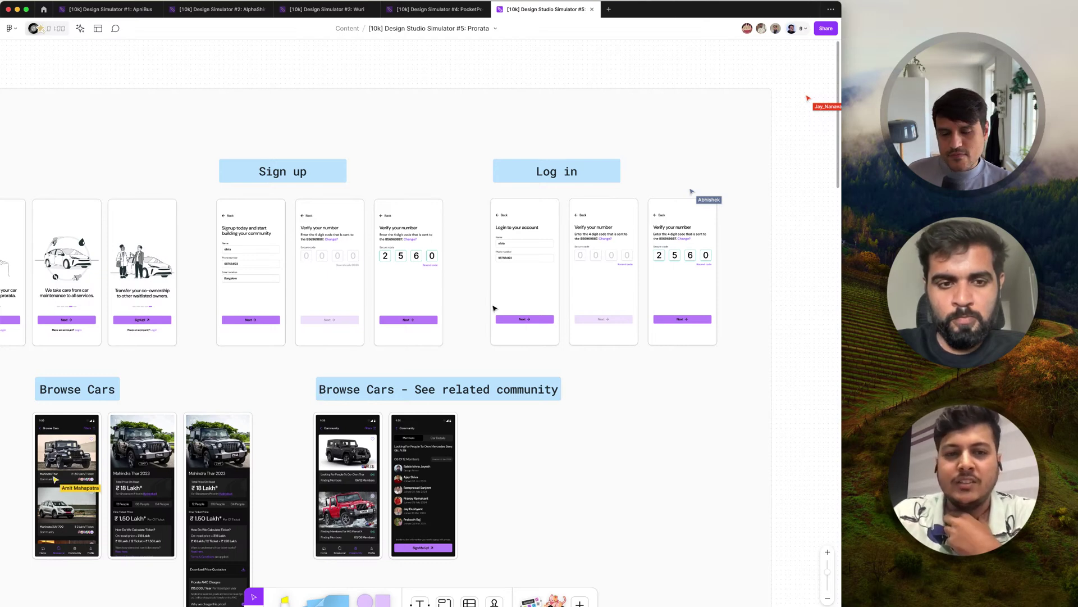
{"action": "scroll", "coordinate": [306, 374], "scroll_direction": "left", "scroll_amount": 10}
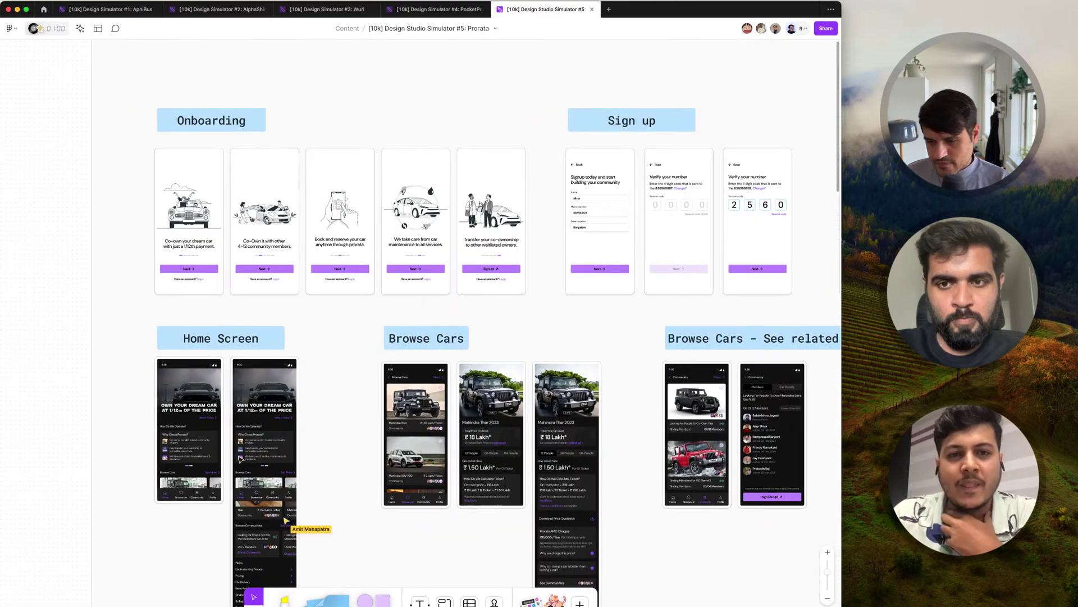
{"action": "scroll", "coordinate": [240, 460], "scroll_direction": "up", "scroll_amount": 5}
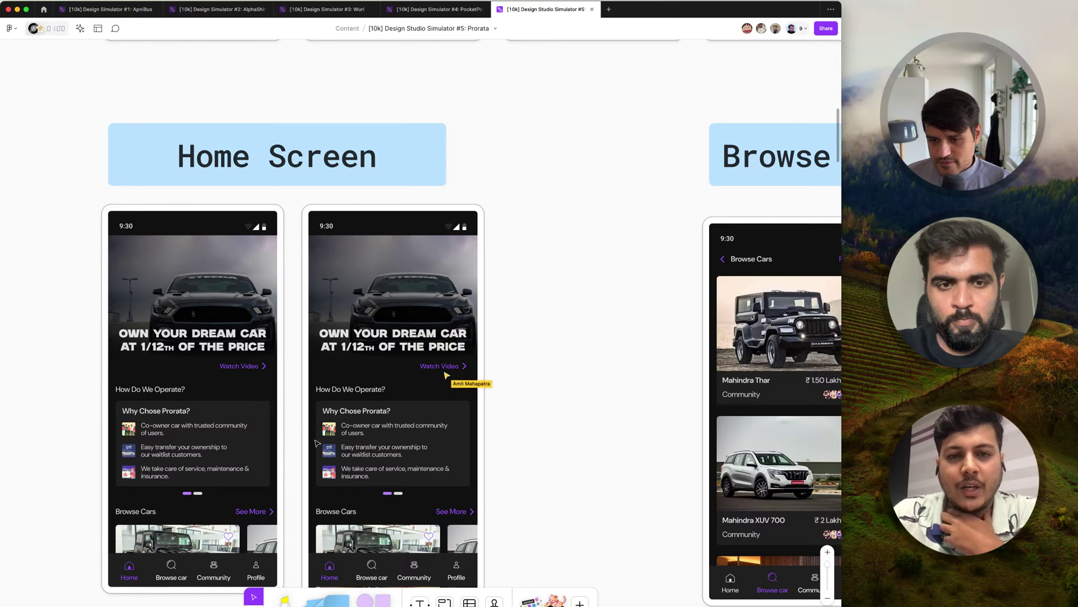
{"action": "scroll", "coordinate": [318, 444], "scroll_direction": "down", "scroll_amount": 1}
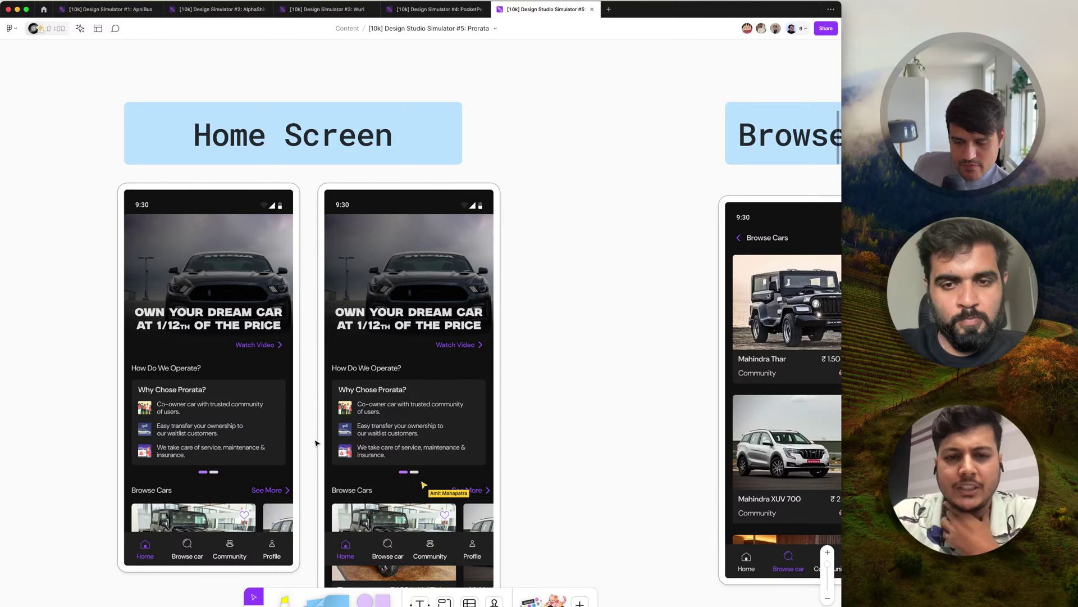
Examine the full-length Home Screen design, covering Browse Cars, Browse Communities, the FAQ's list and the Refer A Friend banner
{"action": "scroll", "coordinate": [317, 443], "scroll_direction": "down", "scroll_amount": 5}
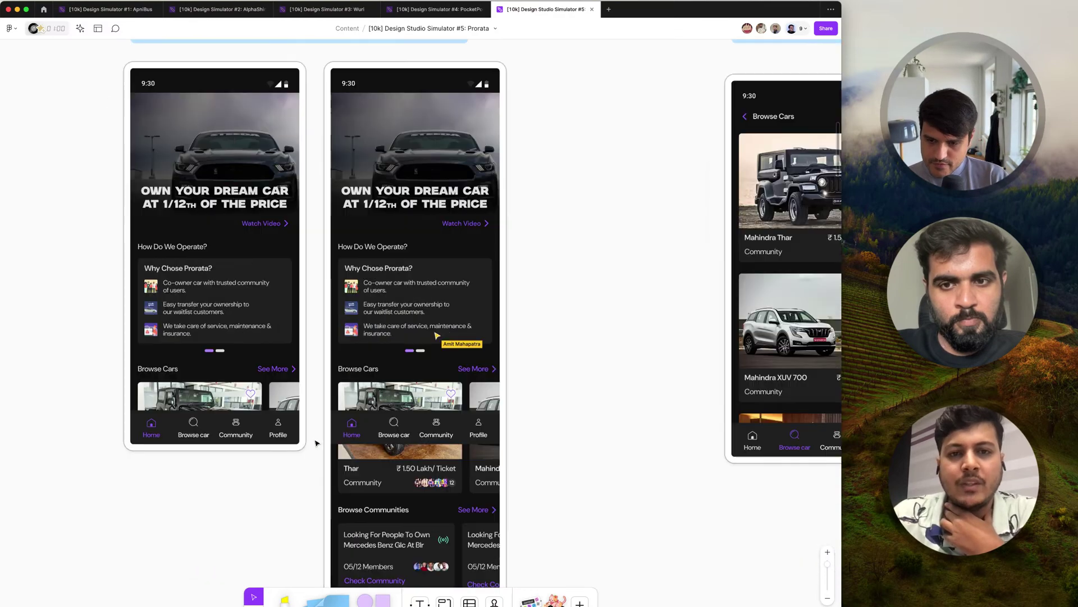
{"action": "scroll", "coordinate": [317, 443], "scroll_direction": "down", "scroll_amount": 3}
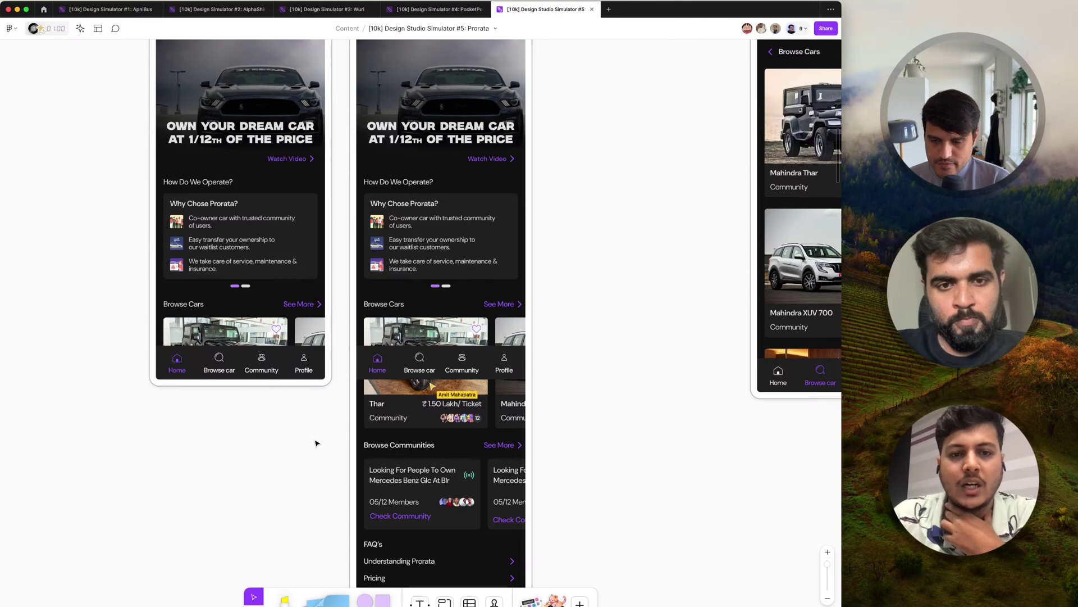
{"action": "scroll", "coordinate": [316, 443], "scroll_direction": "down", "scroll_amount": 3}
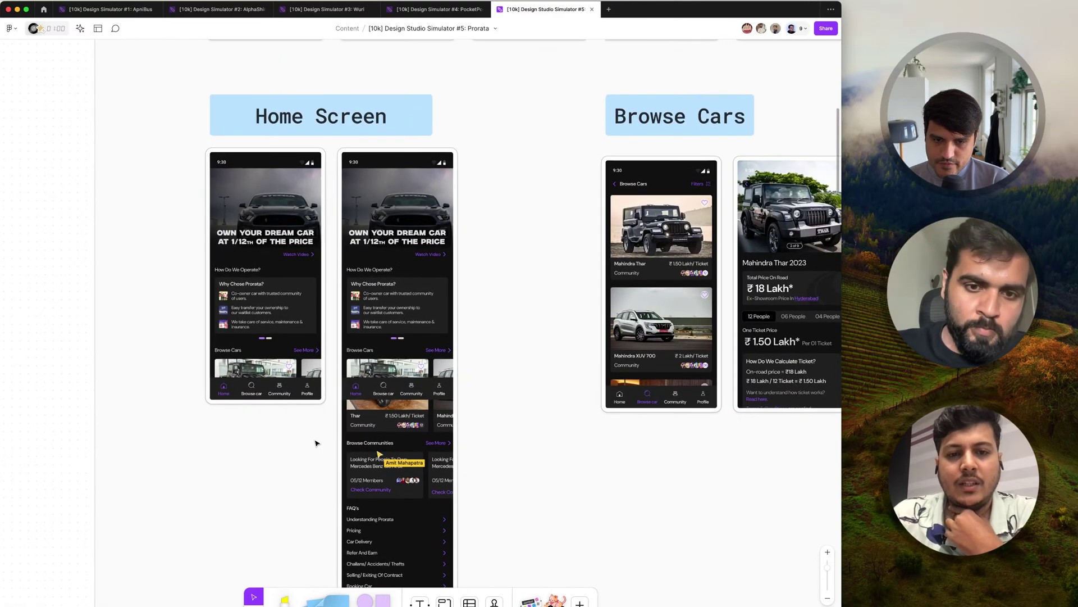
{"action": "scroll", "coordinate": [316, 443], "scroll_direction": "up", "scroll_amount": 2}
{"action": "scroll", "coordinate": [316, 443], "scroll_direction": "down", "scroll_amount": 3}
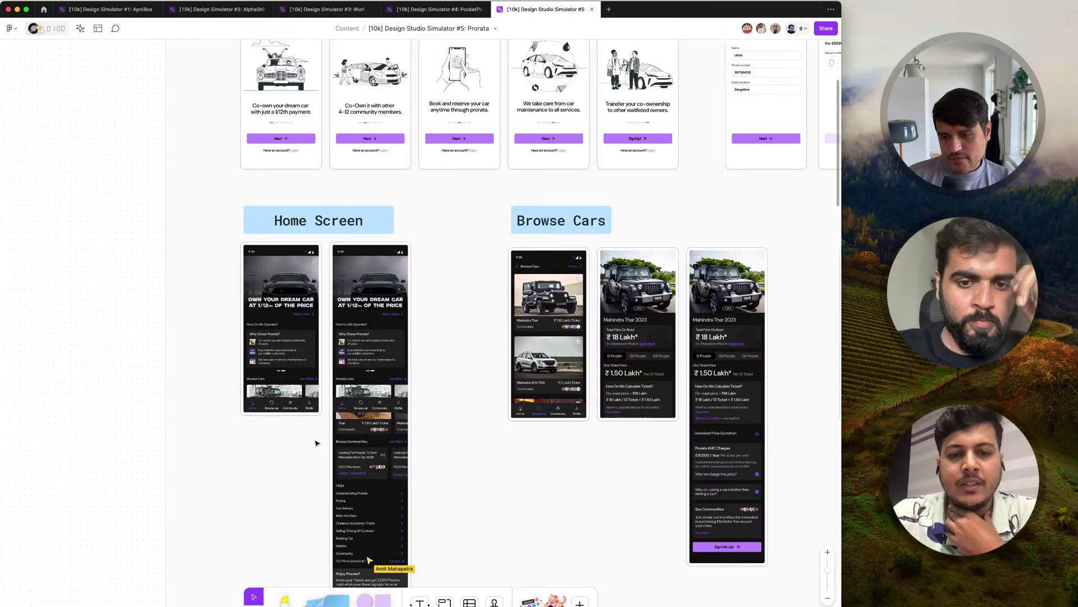
{"action": "scroll", "coordinate": [316, 443], "scroll_direction": "down", "scroll_amount": 2}
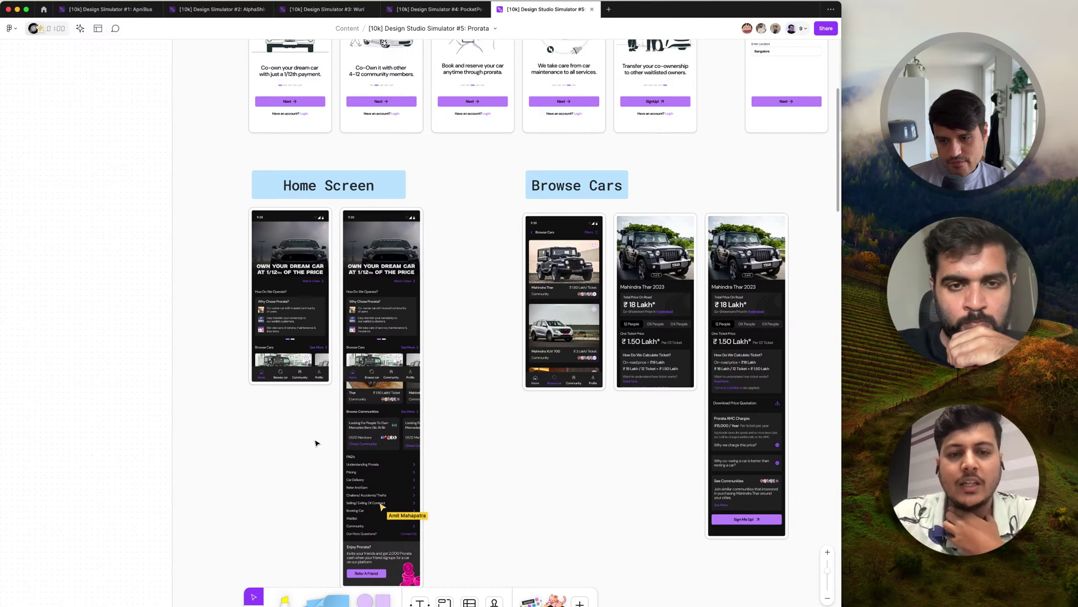
{"action": "scroll", "coordinate": [316, 443], "scroll_direction": "down", "scroll_amount": 2}
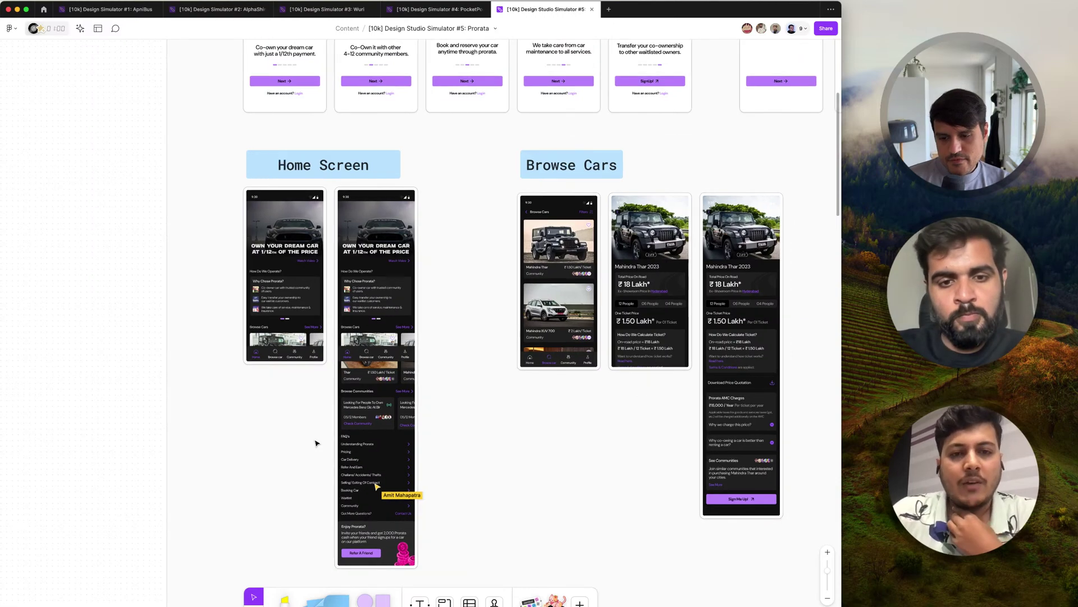
{"action": "scroll", "coordinate": [373, 468], "scroll_direction": "up", "scroll_amount": 5}
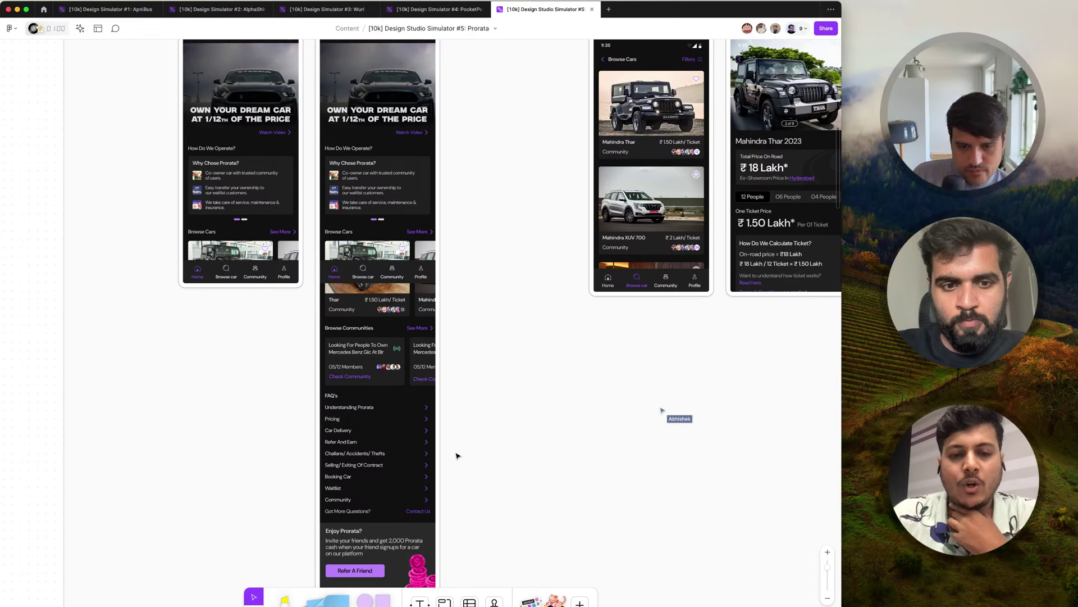
Follow the presenting collaborator to the Browse Cars designs, and return to an overview of Onboarding, Sign up and Home Screen
{"action": "left_click", "coordinate": [776, 29]}
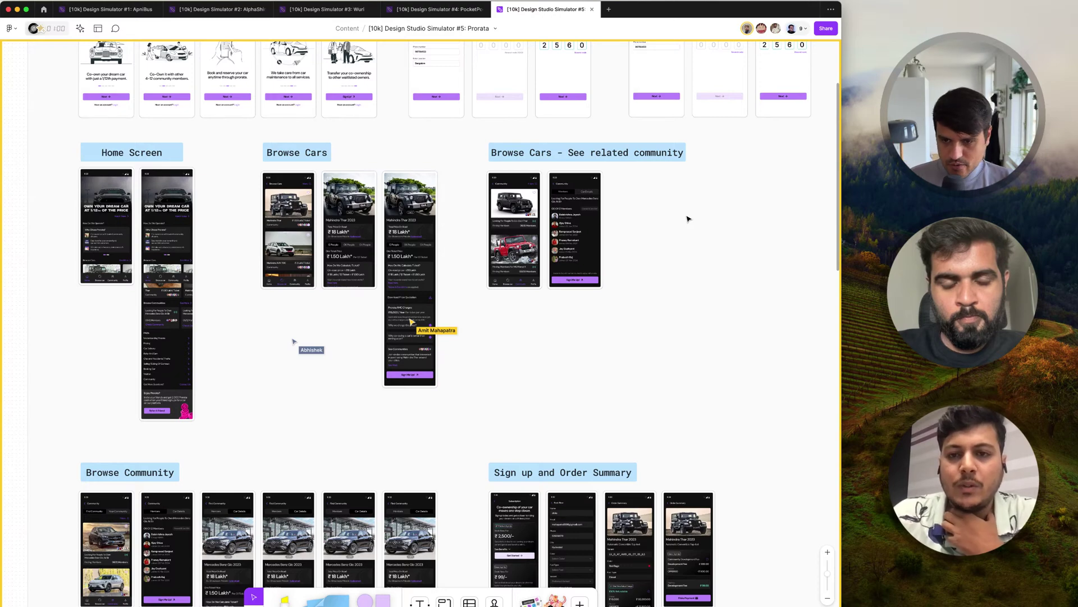
{"action": "scroll", "coordinate": [219, 183], "scroll_direction": "up", "scroll_amount": 5}
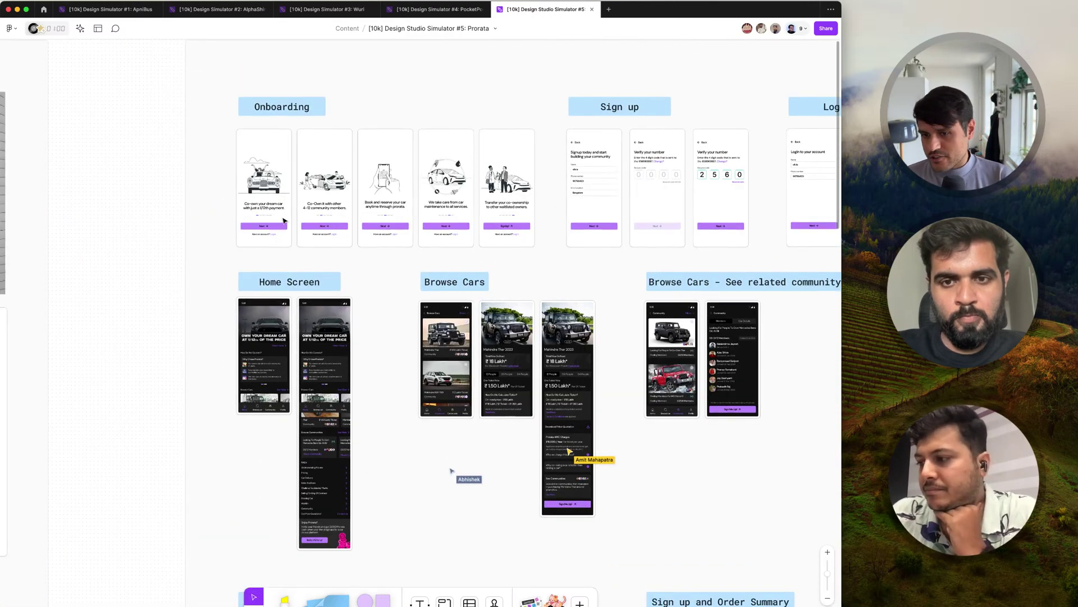
Look back from the Project 1 designs over the handwritten sketches, the reference screens and the audit notes
{"action": "scroll", "coordinate": [283, 220], "scroll_direction": "left", "scroll_amount": 5}
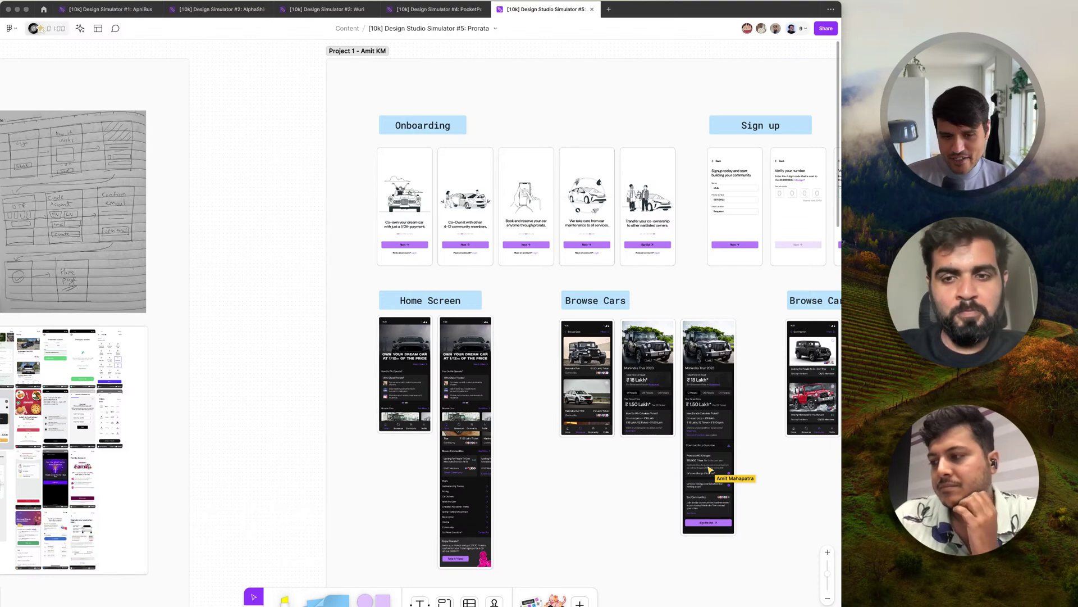
{"action": "left_click", "coordinate": [251, 559]}
{"action": "scroll", "coordinate": [250, 558], "scroll_direction": "left", "scroll_amount": 3}
{"action": "scroll", "coordinate": [250, 558], "scroll_direction": "down", "scroll_amount": 1}
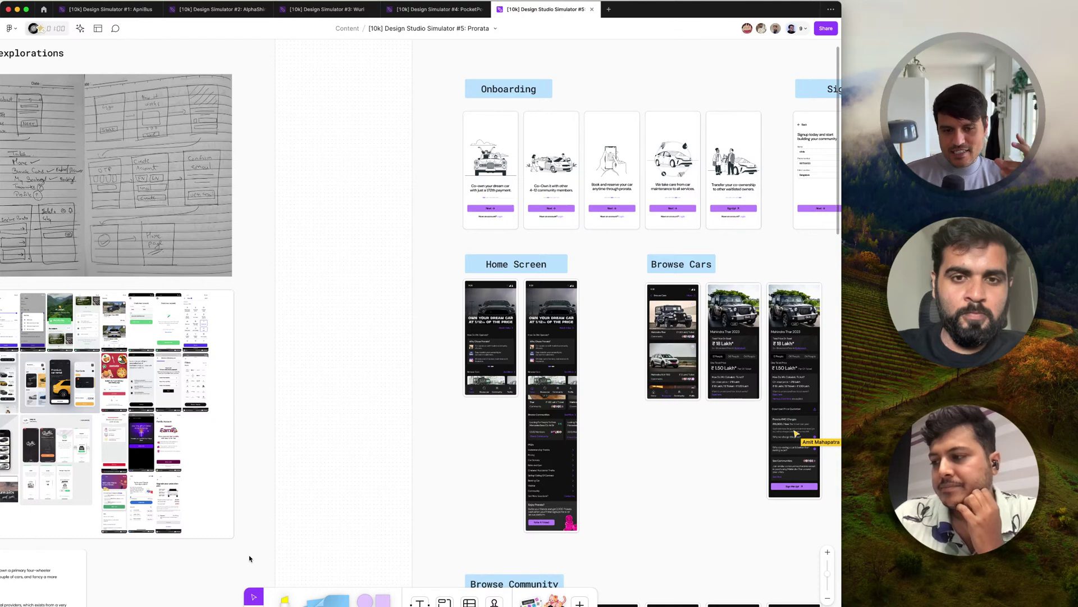
{"action": "scroll", "coordinate": [250, 558], "scroll_direction": "left", "scroll_amount": 5}
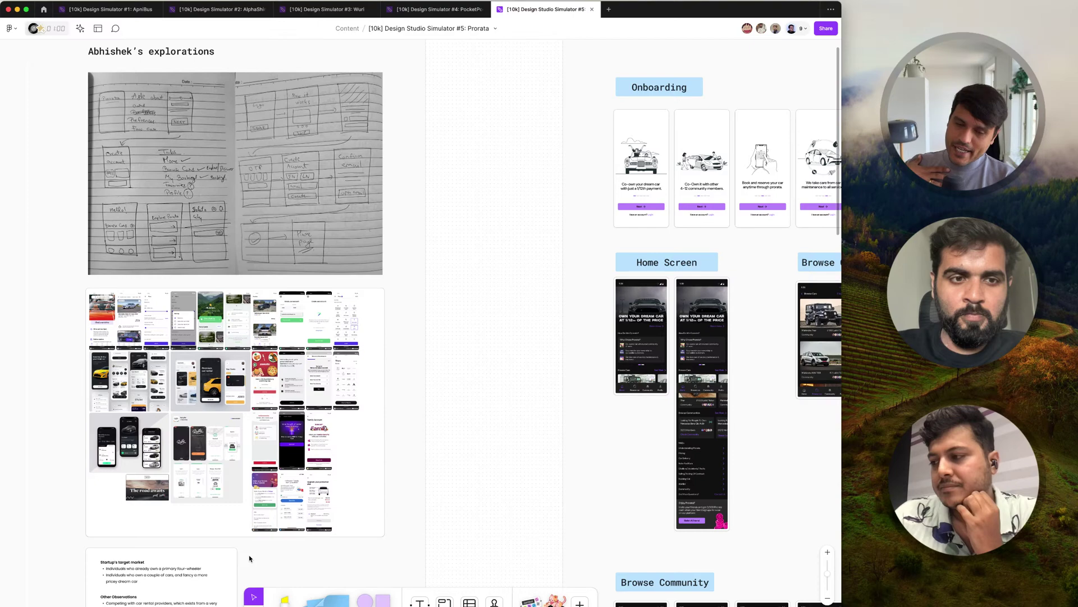
{"action": "scroll", "coordinate": [250, 558], "scroll_direction": "left", "scroll_amount": 3}
{"action": "scroll", "coordinate": [249, 558], "scroll_direction": "down", "scroll_amount": 2}
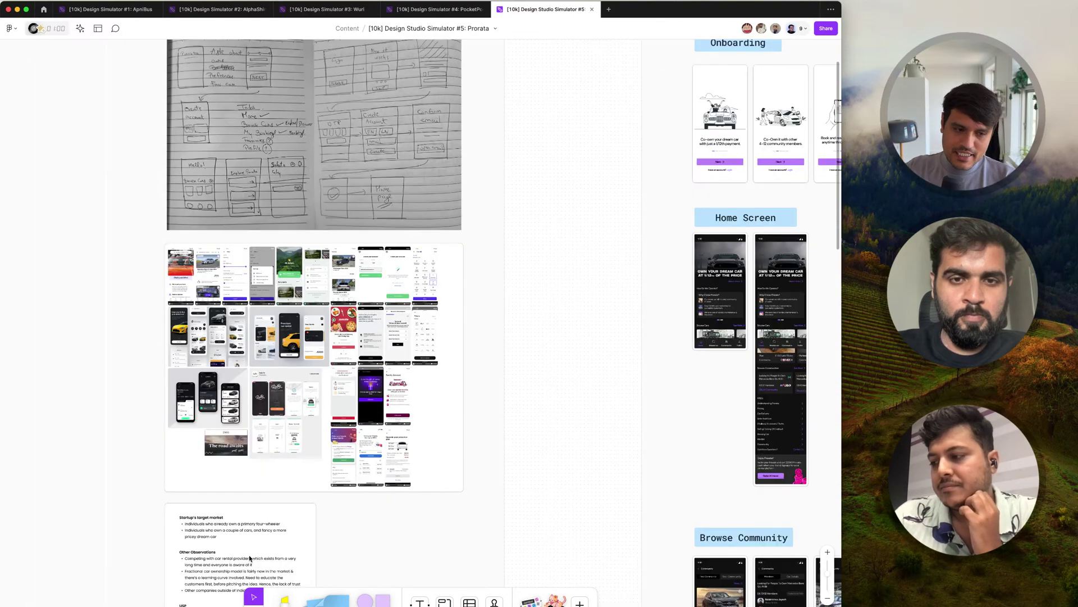
{"action": "scroll", "coordinate": [250, 558], "scroll_direction": "left", "scroll_amount": 15}
{"action": "scroll", "coordinate": [249, 558], "scroll_direction": "down", "scroll_amount": 2}
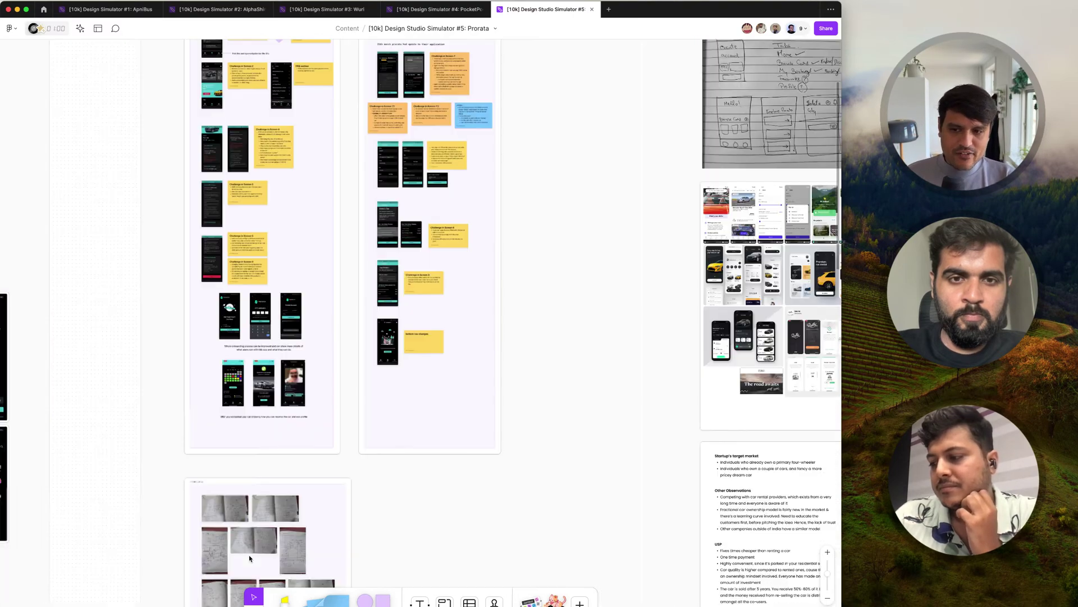
{"action": "scroll", "coordinate": [250, 559], "scroll_direction": "left", "scroll_amount": 3}
{"action": "scroll", "coordinate": [250, 558], "scroll_direction": "down", "scroll_amount": 2}
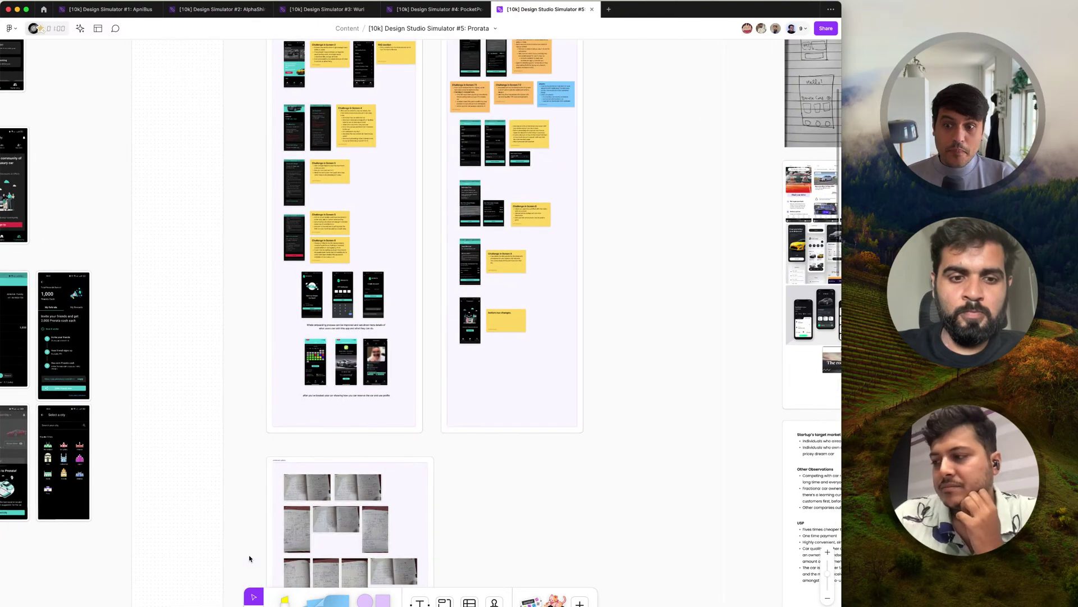
Return to the Status Quo section and select the original "Get Your Dream Car Now!" login screen for a close look
{"action": "scroll", "coordinate": [250, 558], "scroll_direction": "left", "scroll_amount": 8}
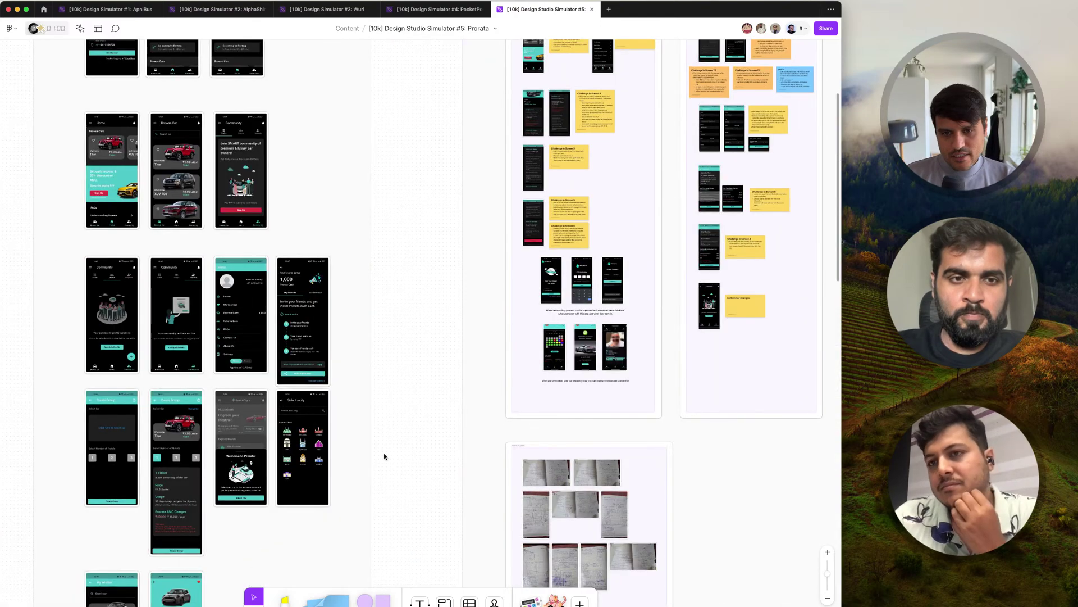
{"action": "scroll", "coordinate": [434, 420], "scroll_direction": "up", "scroll_amount": 4}
{"action": "scroll", "coordinate": [434, 420], "scroll_direction": "left", "scroll_amount": 2}
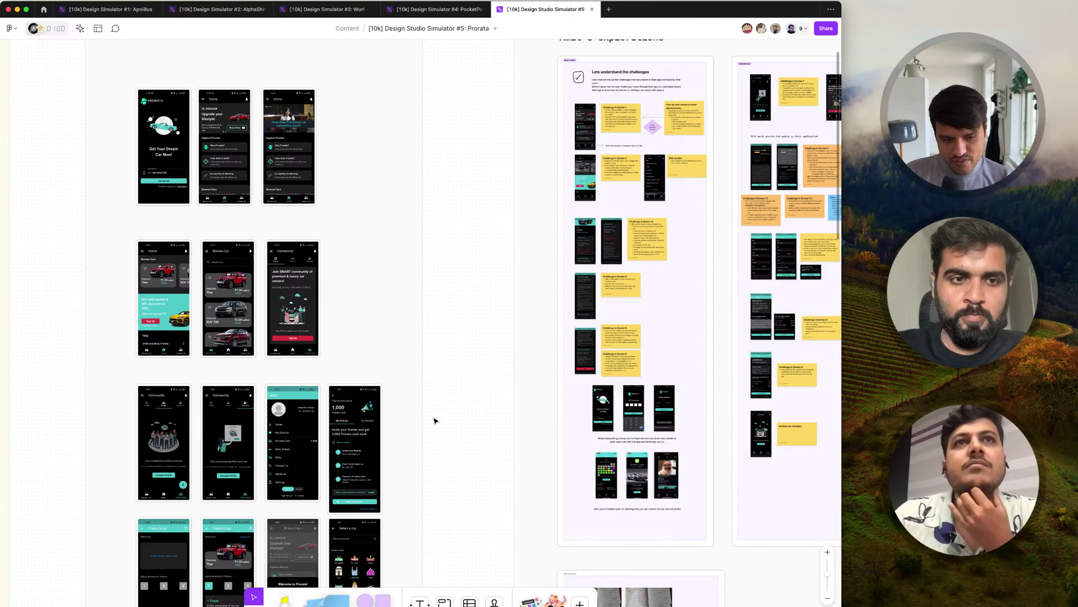
{"action": "scroll", "coordinate": [434, 420], "scroll_direction": "left", "scroll_amount": 6}
{"action": "scroll", "coordinate": [434, 420], "scroll_direction": "up", "scroll_amount": 3}
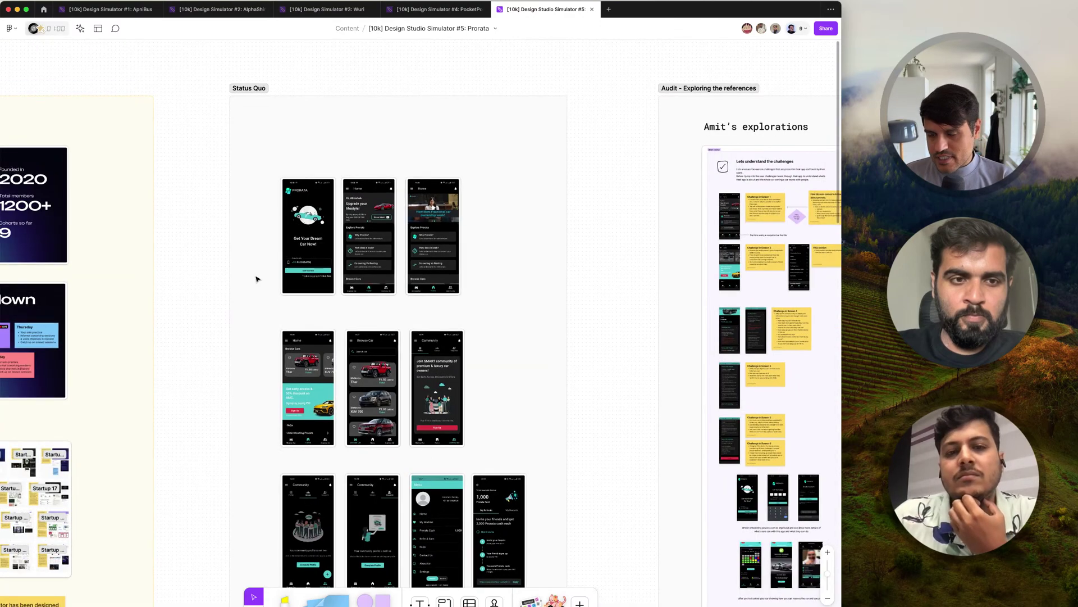
{"action": "scroll", "coordinate": [341, 275], "scroll_direction": "up", "scroll_amount": 5}
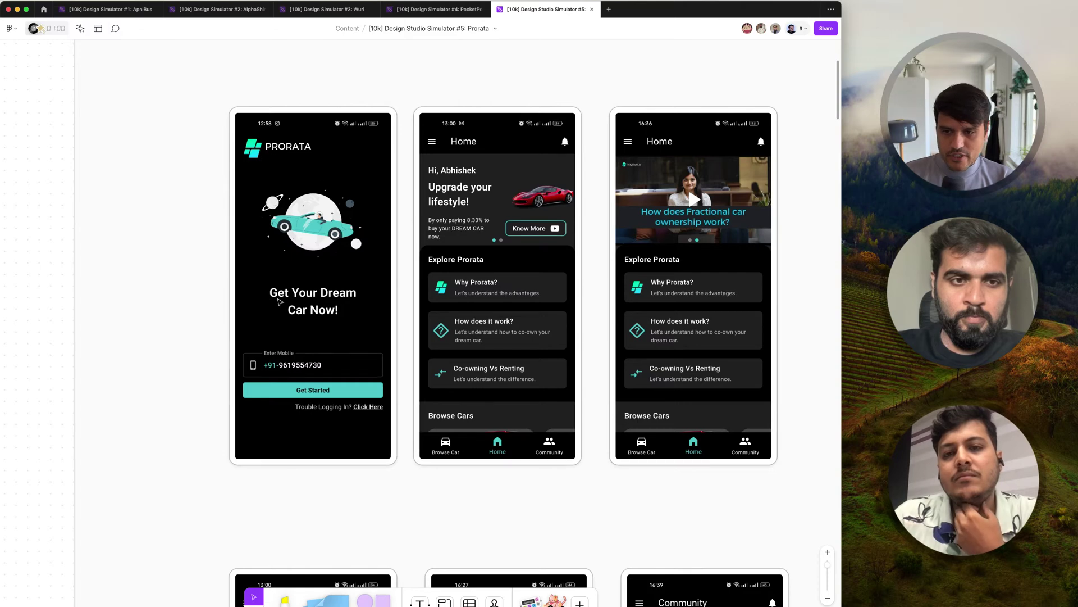
{"action": "left_click", "coordinate": [336, 283]}
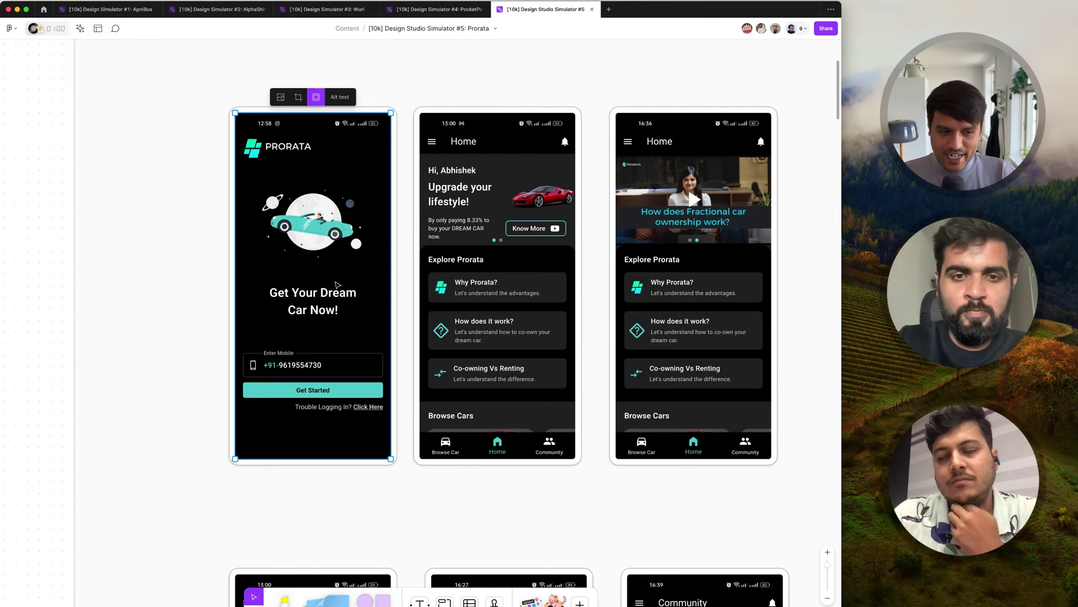
Go back to the fractional car ownership brief and examine the graphic listing Prorata's six co-ownership benefits
{"action": "scroll", "coordinate": [337, 285], "scroll_direction": "down", "scroll_amount": 5}
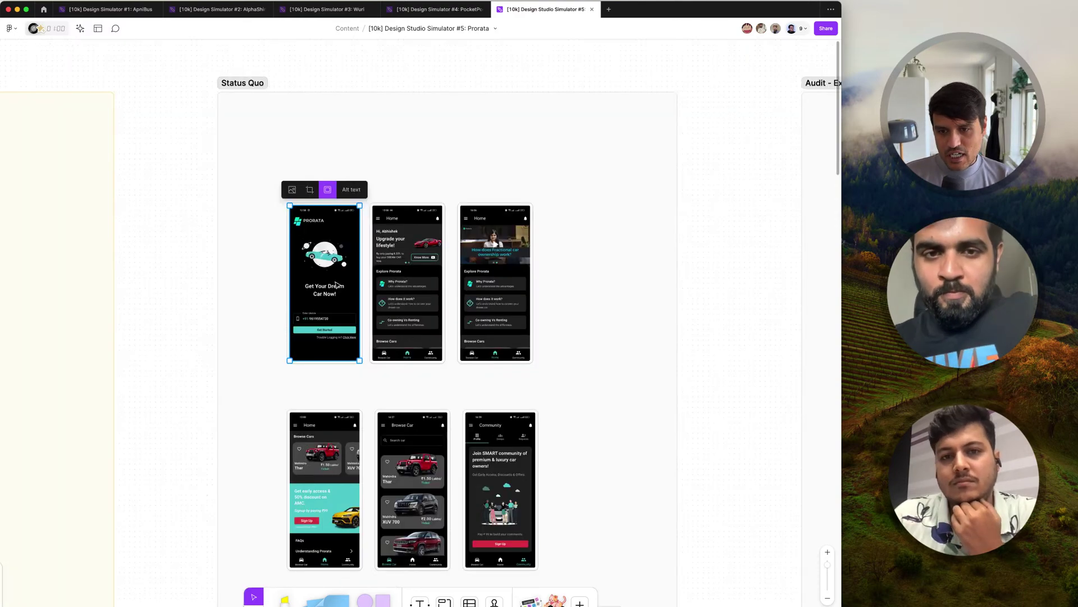
{"action": "scroll", "coordinate": [337, 285], "scroll_direction": "up", "scroll_amount": 3}
{"action": "scroll", "coordinate": [337, 285], "scroll_direction": "down", "scroll_amount": 3}
{"action": "scroll", "coordinate": [337, 285], "scroll_direction": "left", "scroll_amount": 4}
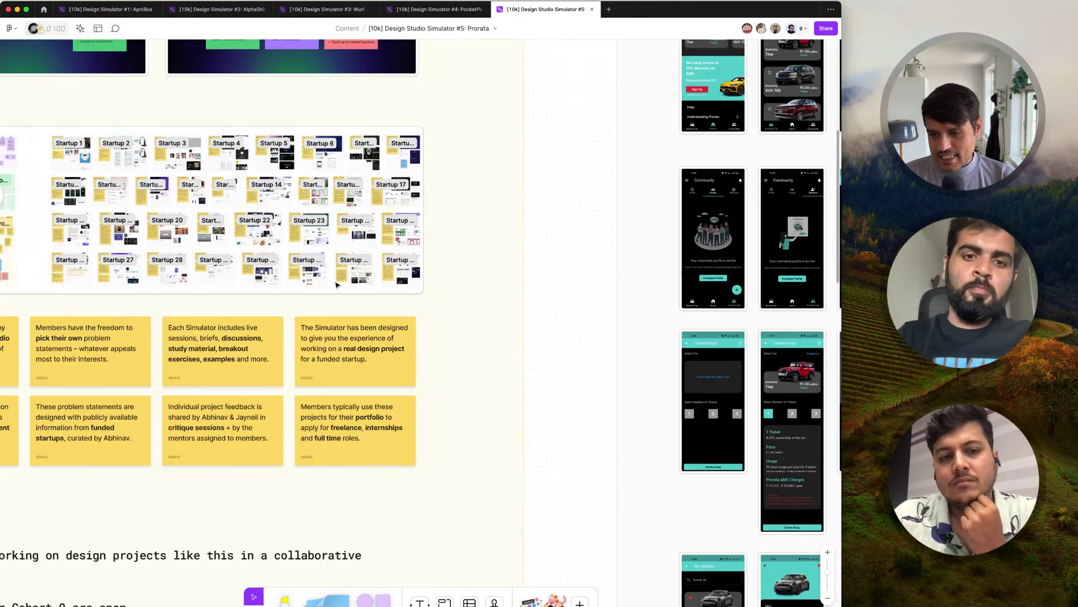
{"action": "scroll", "coordinate": [337, 284], "scroll_direction": "down", "scroll_amount": 5}
{"action": "scroll", "coordinate": [337, 284], "scroll_direction": "left", "scroll_amount": 4}
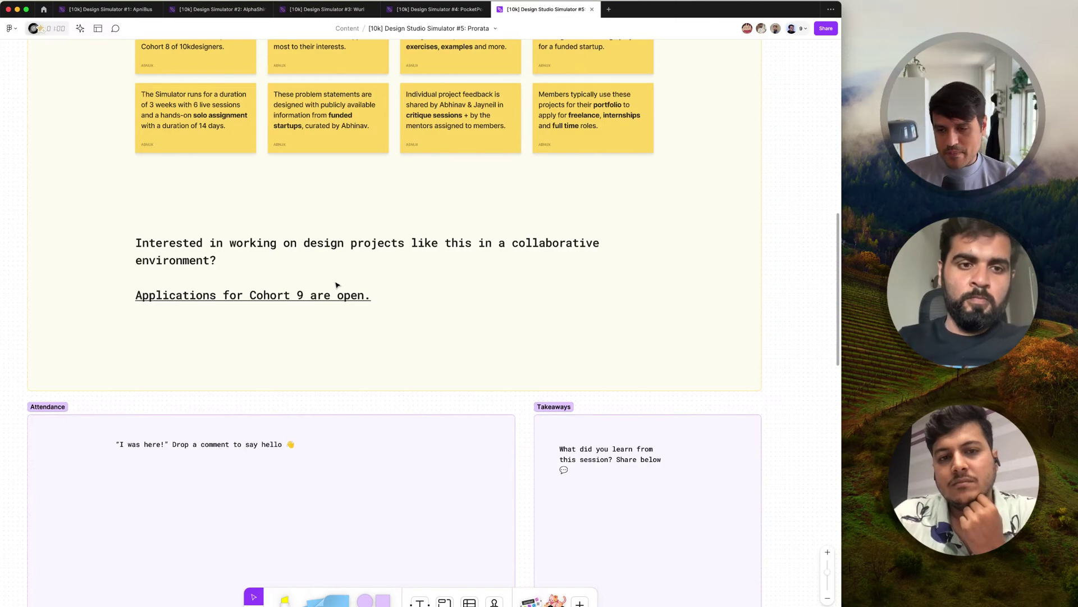
{"action": "scroll", "coordinate": [337, 285], "scroll_direction": "down", "scroll_amount": 5}
{"action": "scroll", "coordinate": [337, 285], "scroll_direction": "left", "scroll_amount": 5}
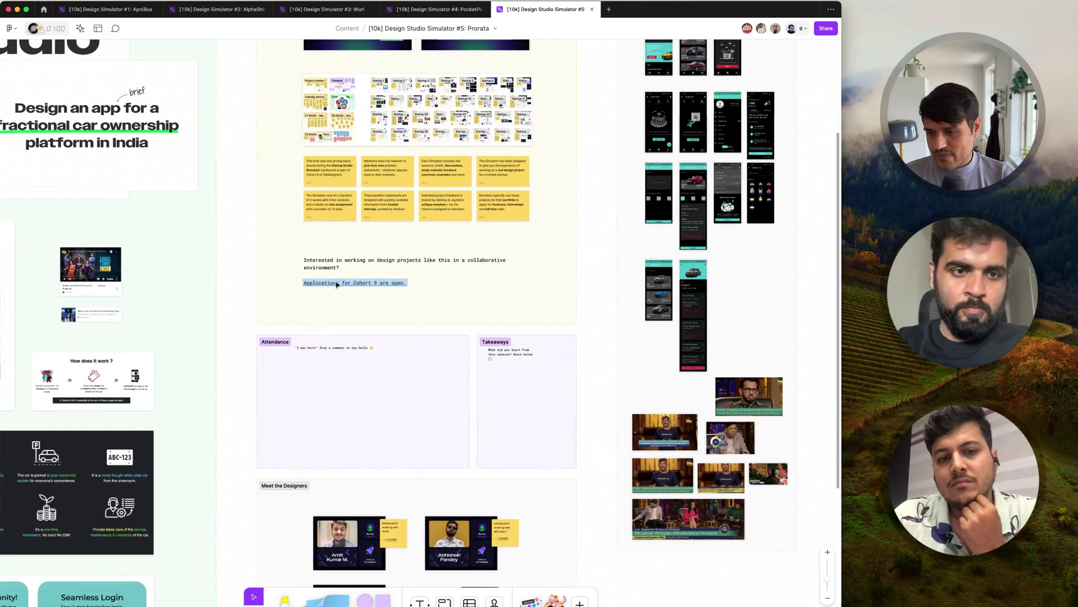
{"action": "scroll", "coordinate": [337, 285], "scroll_direction": "down", "scroll_amount": 2}
{"action": "scroll", "coordinate": [217, 459], "scroll_direction": "up", "scroll_amount": 5}
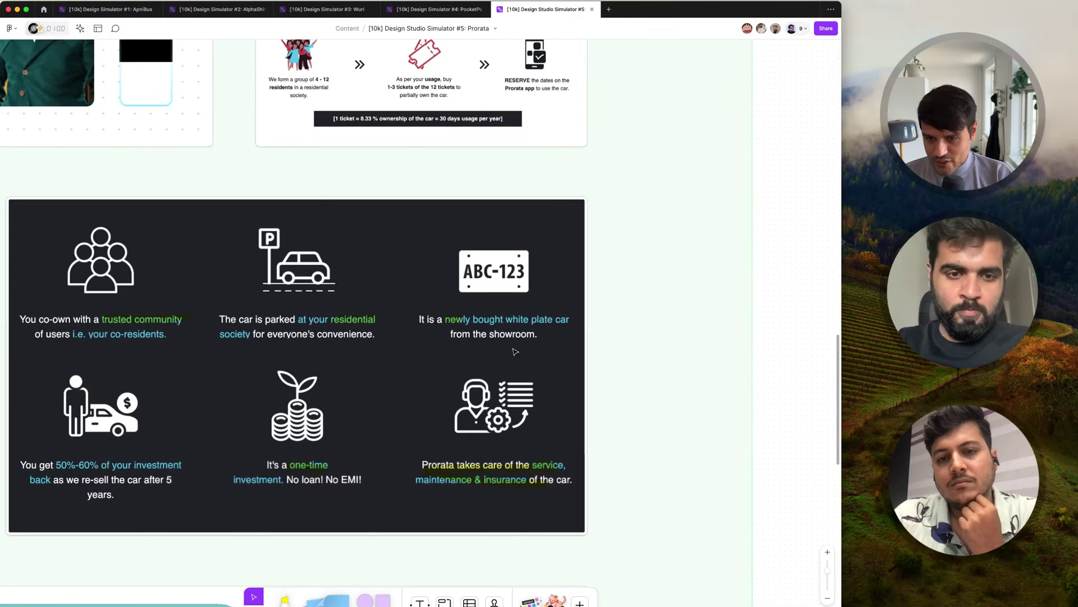
{"action": "scroll", "coordinate": [269, 461], "scroll_direction": "down", "scroll_amount": 3}
{"action": "scroll", "coordinate": [286, 460], "scroll_direction": "down", "scroll_amount": 5}
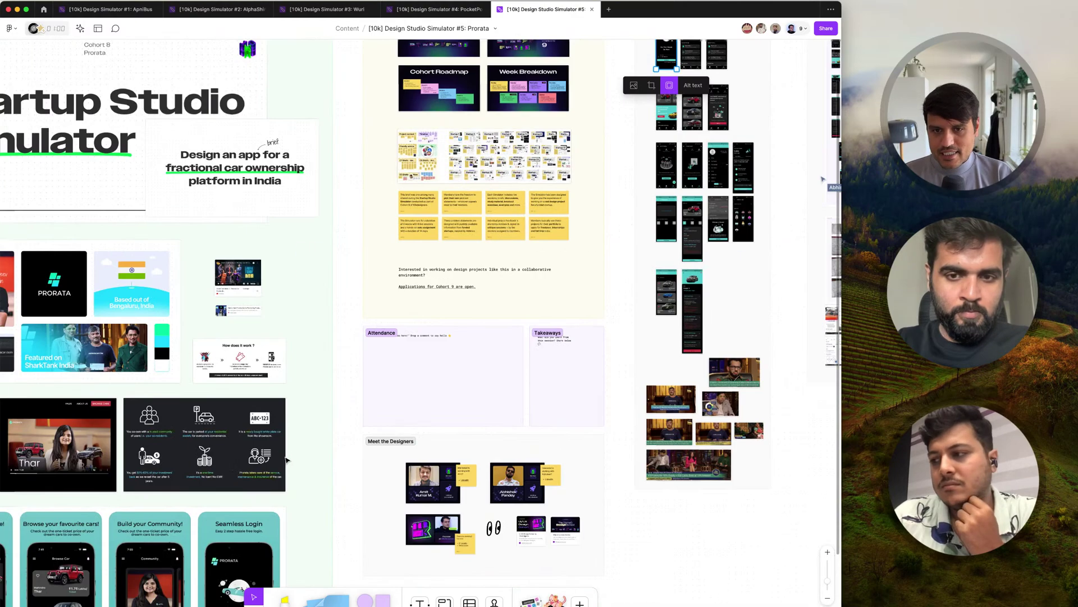
Examine the five redesigned Onboarding screens in Project 1, from the 1/12th payment to transferring co-ownership
{"action": "scroll", "coordinate": [553, 318], "scroll_direction": "right", "scroll_amount": 10}
{"action": "scroll", "coordinate": [553, 317], "scroll_direction": "up", "scroll_amount": 3}
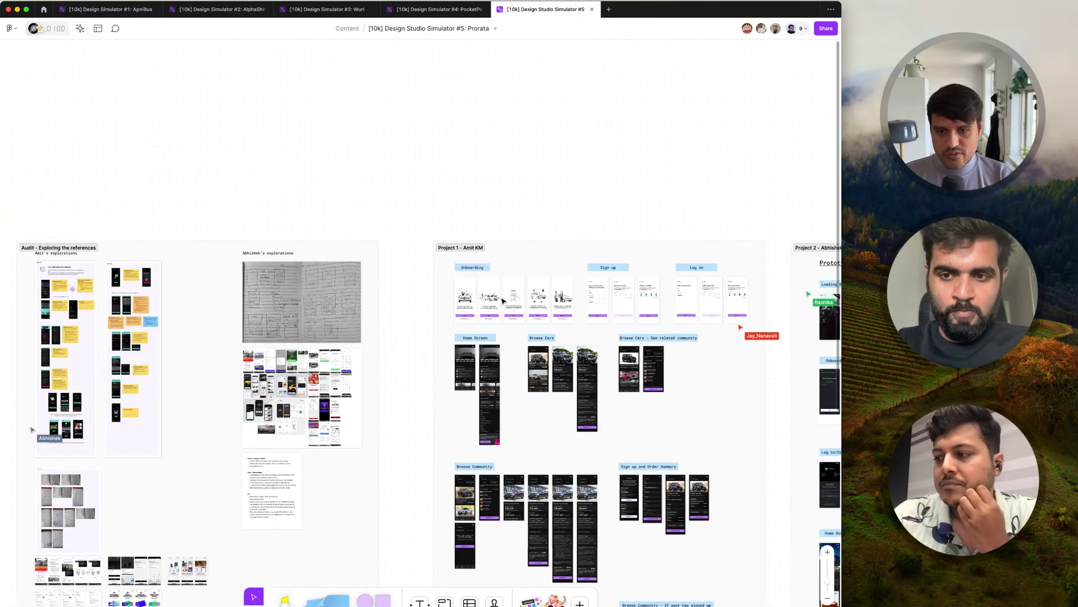
{"action": "scroll", "coordinate": [539, 311], "scroll_direction": "up", "scroll_amount": 8}
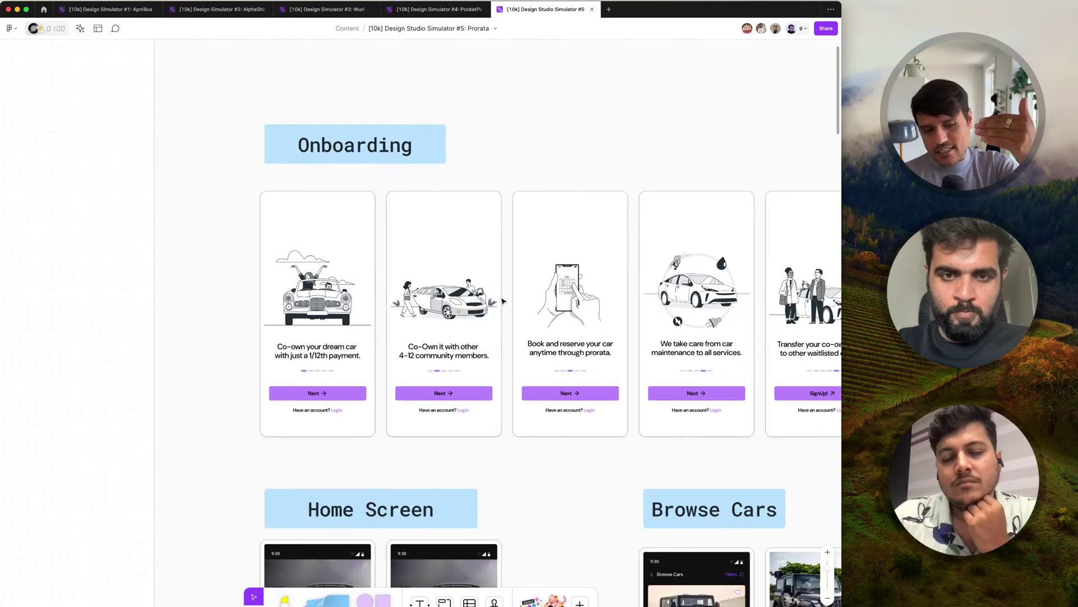
{"action": "scroll", "coordinate": [502, 301], "scroll_direction": "right", "scroll_amount": 5}
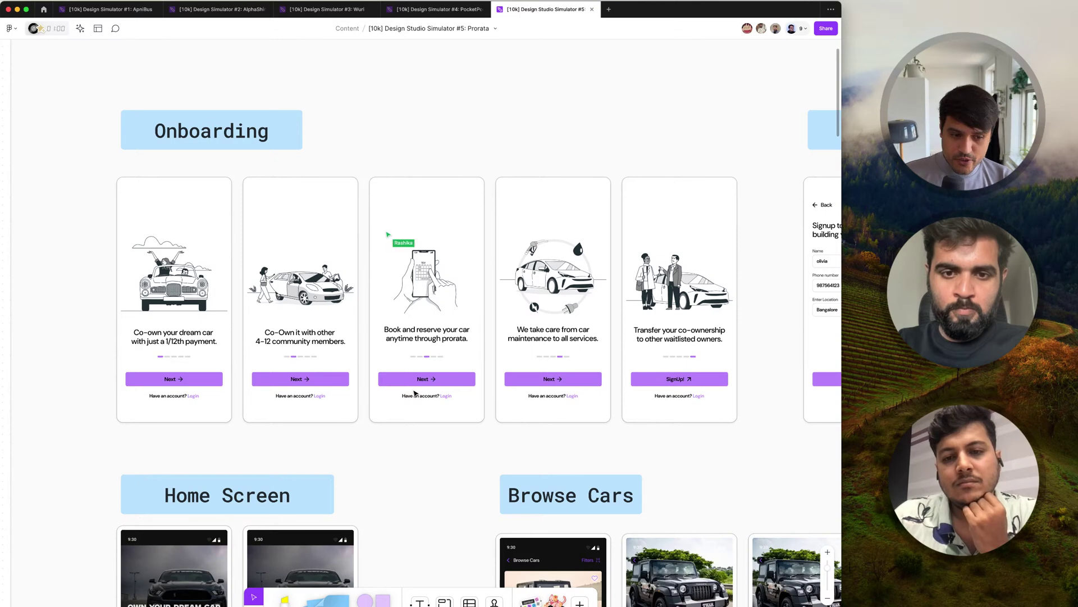
{"action": "scroll", "coordinate": [414, 393], "scroll_direction": "up", "scroll_amount": 3}
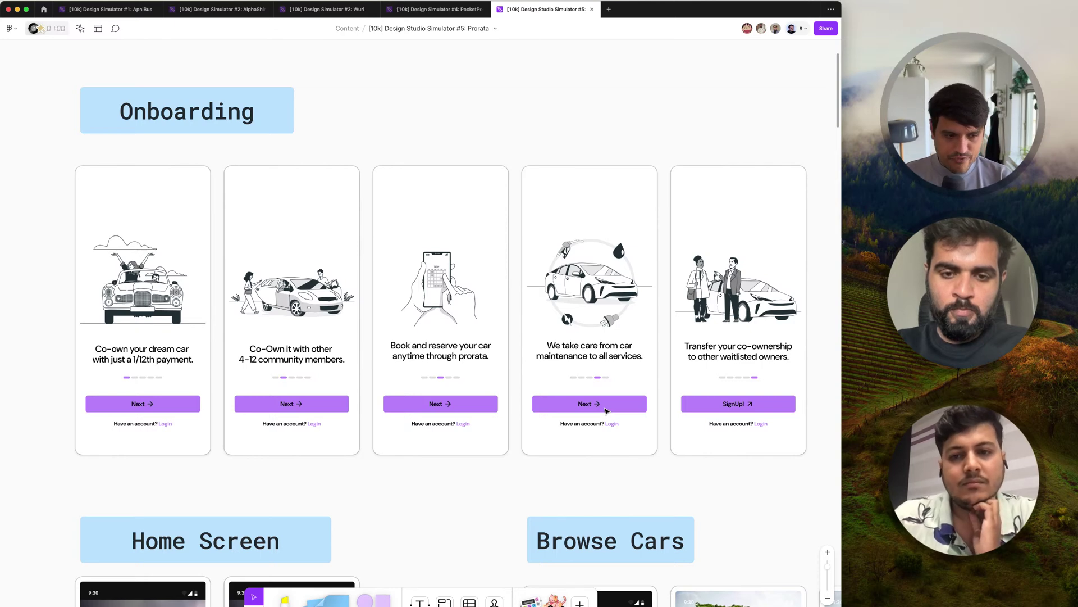
{"action": "scroll", "coordinate": [606, 410], "scroll_direction": "down", "scroll_amount": 1}
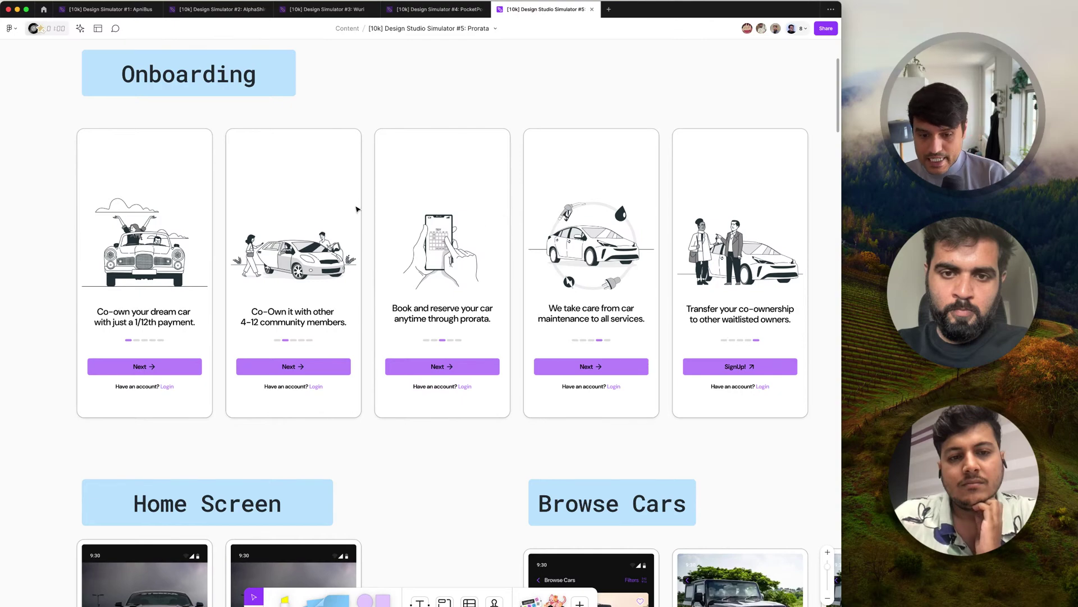
Review the audit's Break it down board, focusing on the Challenge in Screen 7 note about the community profile
{"action": "scroll", "coordinate": [320, 254], "scroll_direction": "down", "scroll_amount": 5}
{"action": "scroll", "coordinate": [320, 254], "scroll_direction": "left", "scroll_amount": 15}
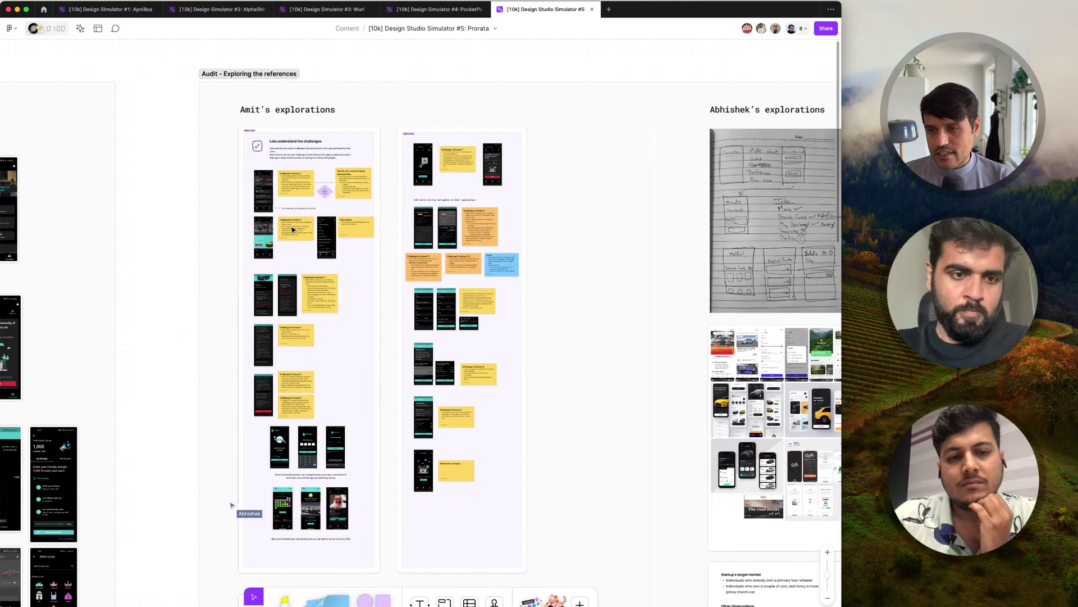
{"action": "scroll", "coordinate": [273, 204], "scroll_direction": "left", "scroll_amount": 2}
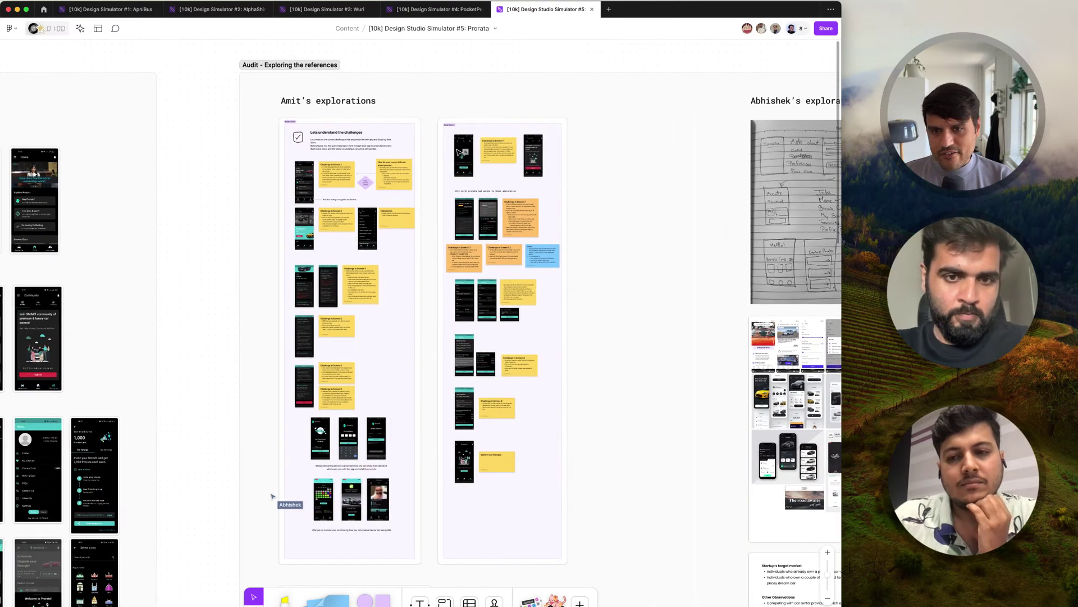
{"action": "scroll", "coordinate": [418, 160], "scroll_direction": "up", "scroll_amount": 5}
{"action": "scroll", "coordinate": [479, 172], "scroll_direction": "right", "scroll_amount": 3}
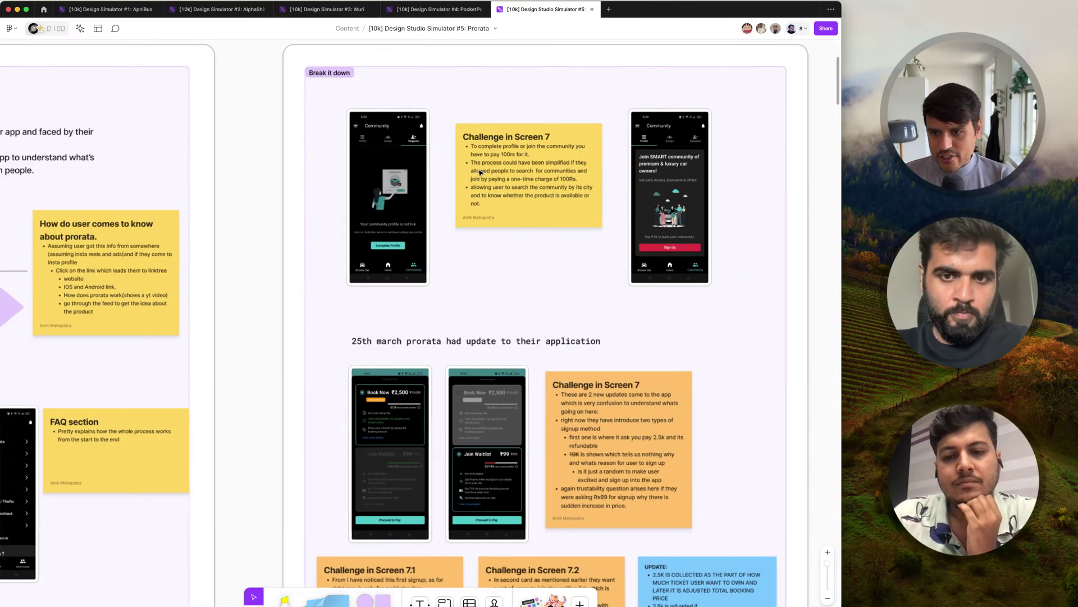
{"action": "scroll", "coordinate": [348, 234], "scroll_direction": "up", "scroll_amount": 5}
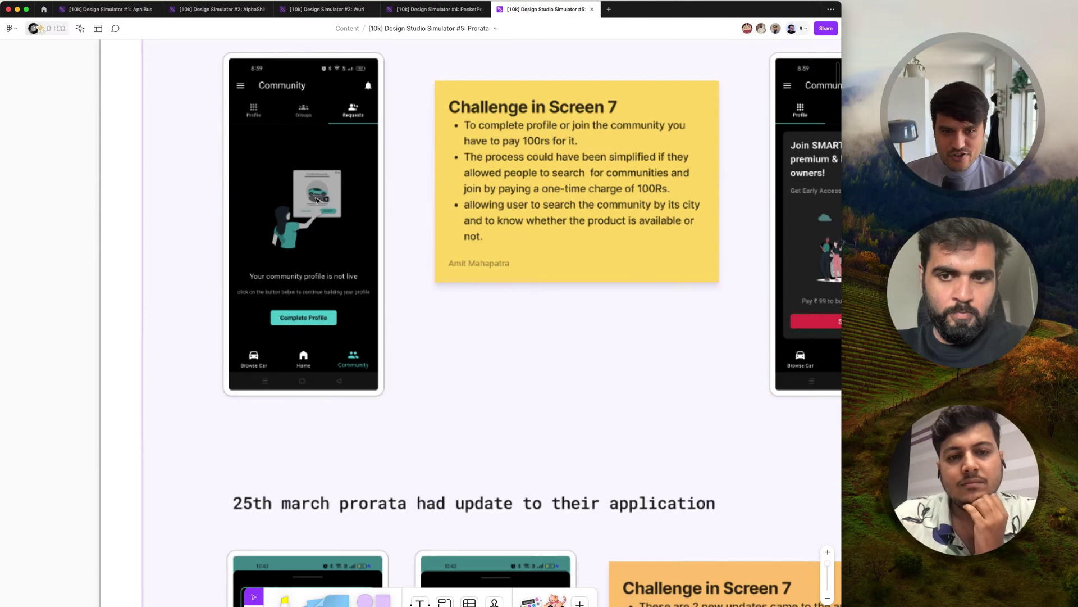
{"action": "scroll", "coordinate": [317, 200], "scroll_direction": "right", "scroll_amount": 4}
{"action": "scroll", "coordinate": [628, 273], "scroll_direction": "down", "scroll_amount": 5}
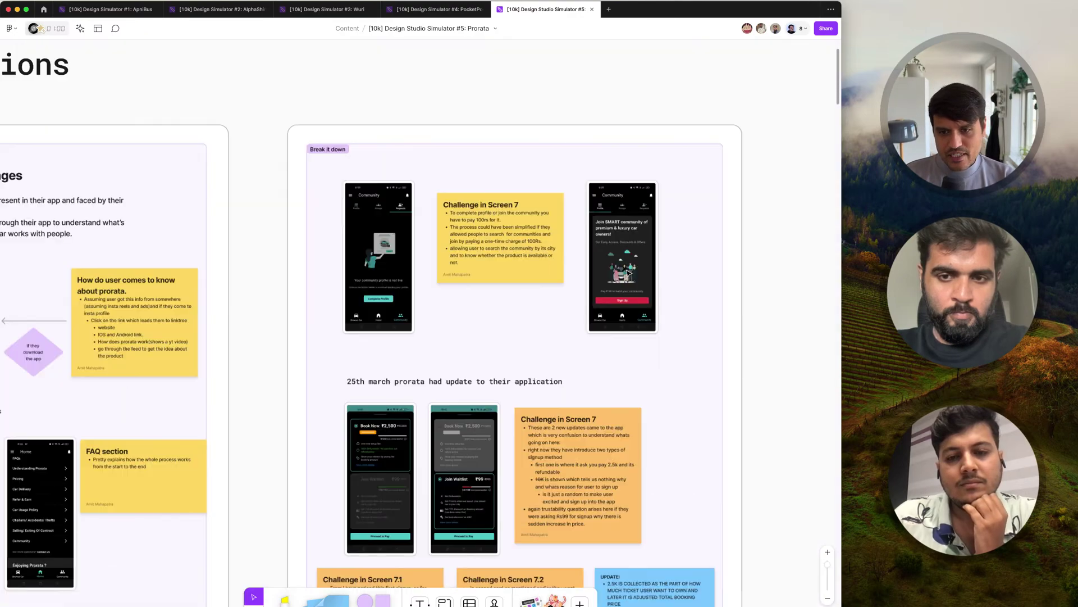
Examine the original Home, Browse Car and Community screens in the Status Quo section
{"action": "scroll", "coordinate": [628, 273], "scroll_direction": "down", "scroll_amount": 5}
{"action": "scroll", "coordinate": [627, 274], "scroll_direction": "left", "scroll_amount": 8}
{"action": "scroll", "coordinate": [627, 274], "scroll_direction": "down", "scroll_amount": 2}
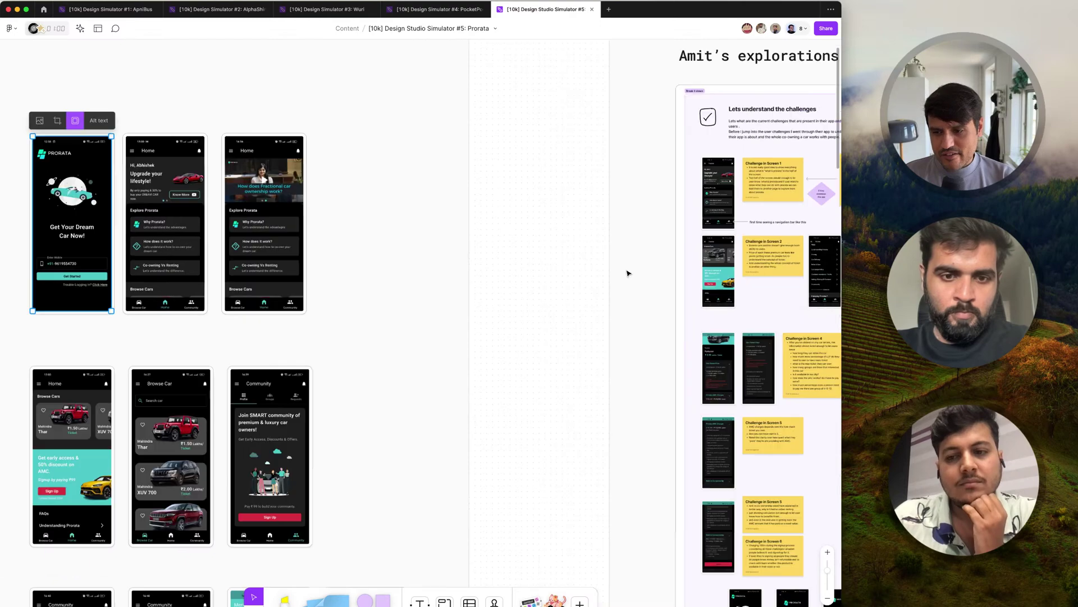
{"action": "scroll", "coordinate": [627, 274], "scroll_direction": "left", "scroll_amount": 3}
{"action": "scroll", "coordinate": [370, 452], "scroll_direction": "up", "scroll_amount": 3}
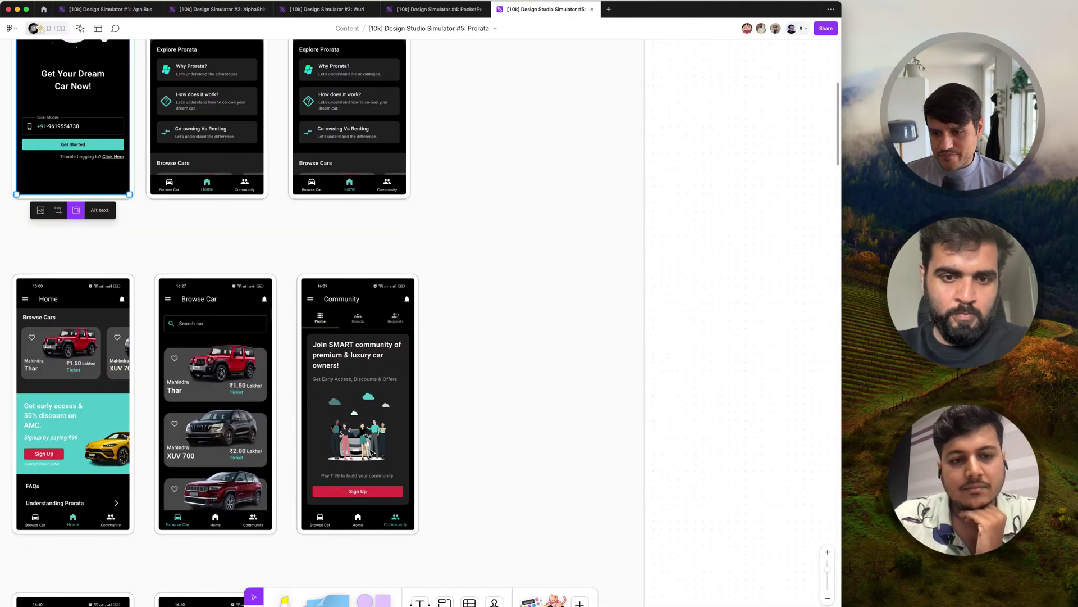
{"action": "scroll", "coordinate": [371, 452], "scroll_direction": "up", "scroll_amount": 3}
{"action": "scroll", "coordinate": [371, 452], "scroll_direction": "down", "scroll_amount": 4}
{"action": "scroll", "coordinate": [371, 453], "scroll_direction": "left", "scroll_amount": 3}
{"action": "scroll", "coordinate": [371, 453], "scroll_direction": "up", "scroll_amount": 2}
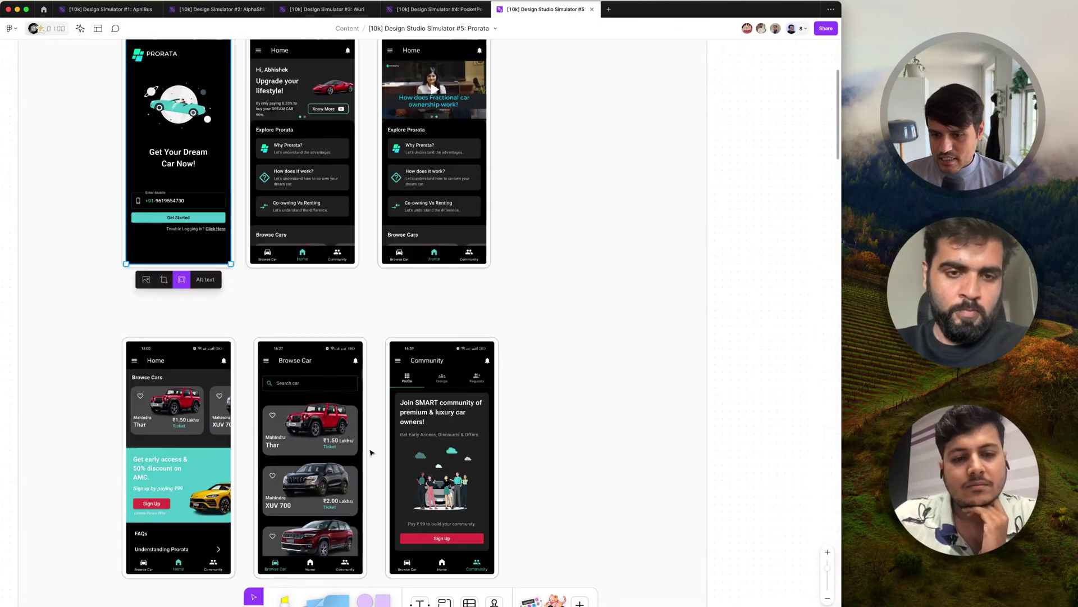
{"action": "scroll", "coordinate": [371, 452], "scroll_direction": "left", "scroll_amount": 1}
{"action": "scroll", "coordinate": [371, 452], "scroll_direction": "up", "scroll_amount": 1}
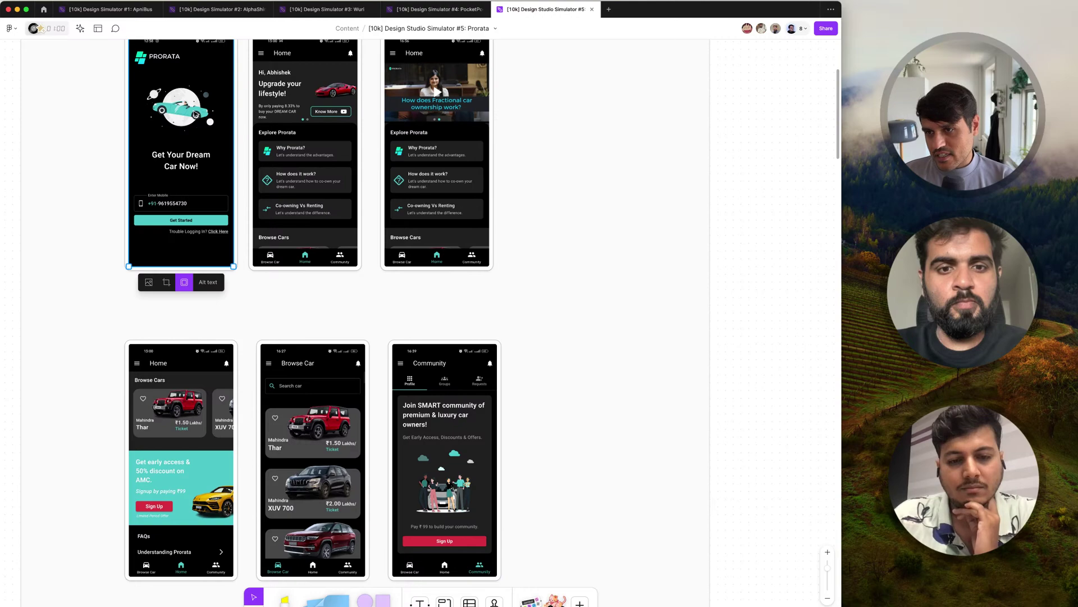
Return to Project 1 and examine the redesigned Home Screen alongside the Onboarding and Browse Cars designs
{"action": "scroll", "coordinate": [296, 316], "scroll_direction": "down", "scroll_amount": 5}
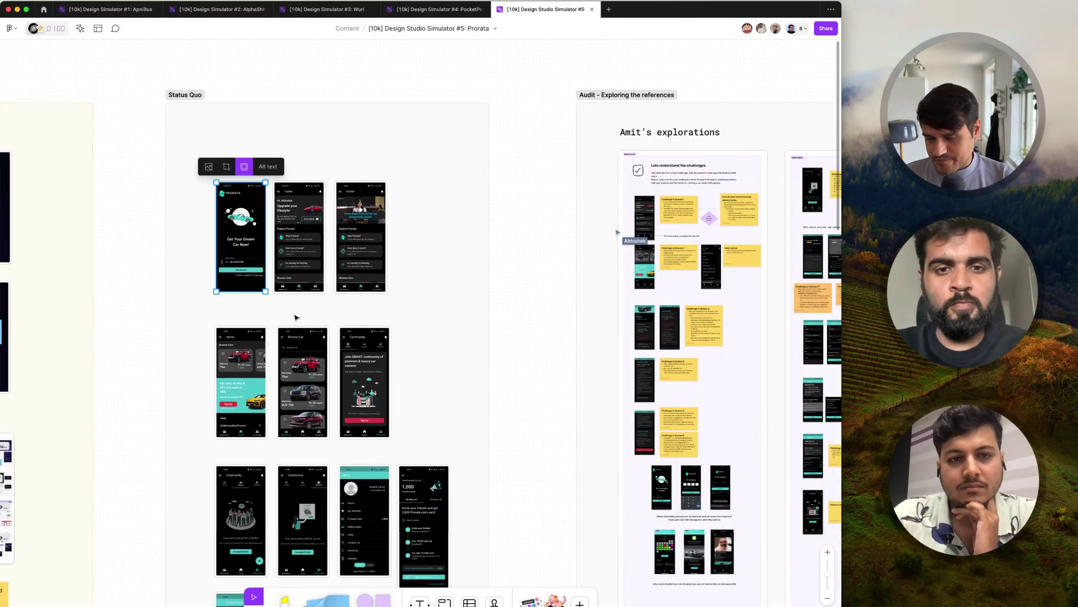
{"action": "scroll", "coordinate": [296, 314], "scroll_direction": "right", "scroll_amount": 15}
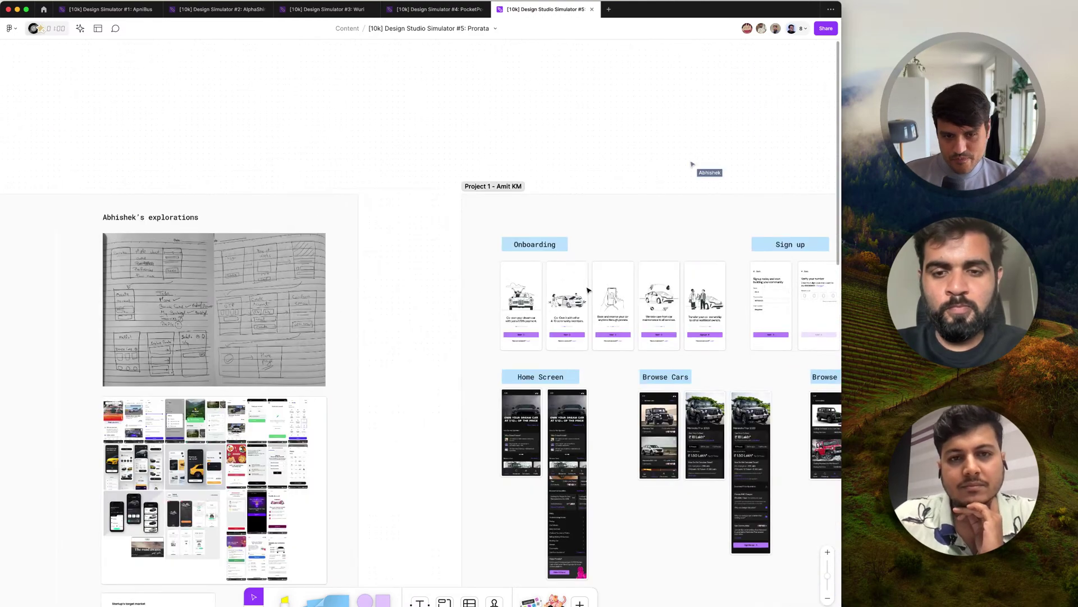
{"action": "scroll", "coordinate": [628, 316], "scroll_direction": "up", "scroll_amount": 5}
{"action": "scroll", "coordinate": [628, 316], "scroll_direction": "down", "scroll_amount": 5}
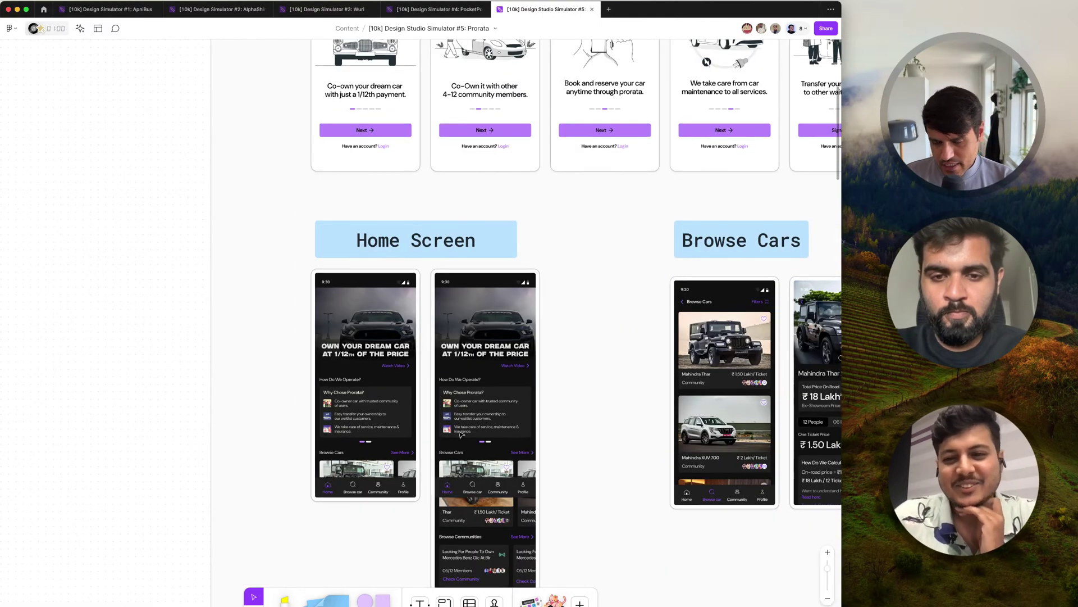
{"action": "scroll", "coordinate": [459, 433], "scroll_direction": "up", "scroll_amount": 2}
{"action": "scroll", "coordinate": [460, 433], "scroll_direction": "down", "scroll_amount": 6}
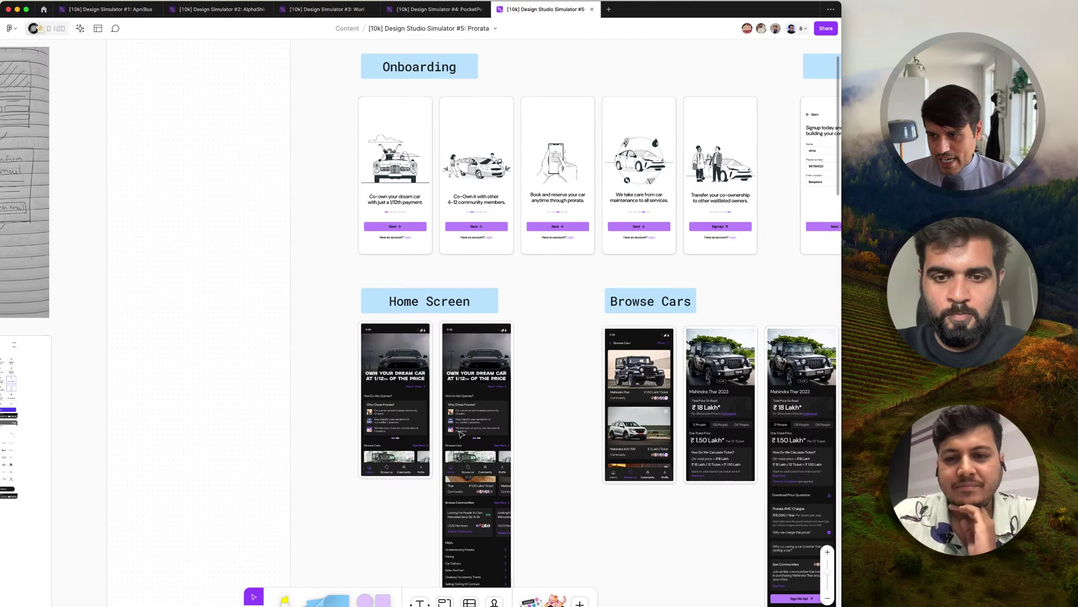
Review the Challenge in Screen 1 note and its Home screenshot on the audit's Break it down board
{"action": "scroll", "coordinate": [459, 433], "scroll_direction": "up", "scroll_amount": 8}
{"action": "scroll", "coordinate": [460, 433], "scroll_direction": "left", "scroll_amount": 10}
{"action": "scroll", "coordinate": [460, 433], "scroll_direction": "up", "scroll_amount": 3}
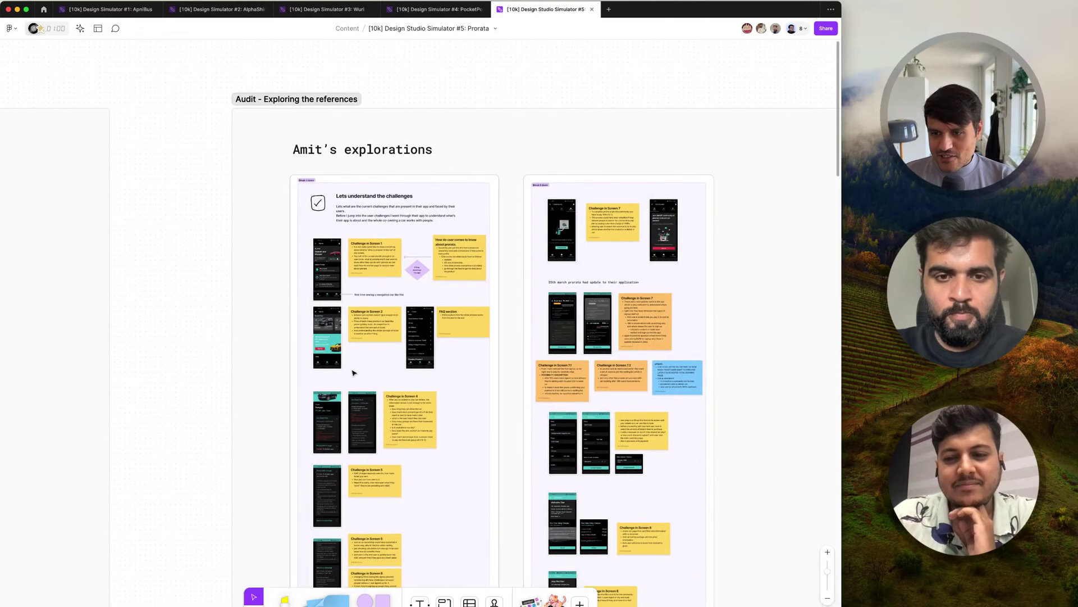
{"action": "scroll", "coordinate": [349, 312], "scroll_direction": "up", "scroll_amount": 6}
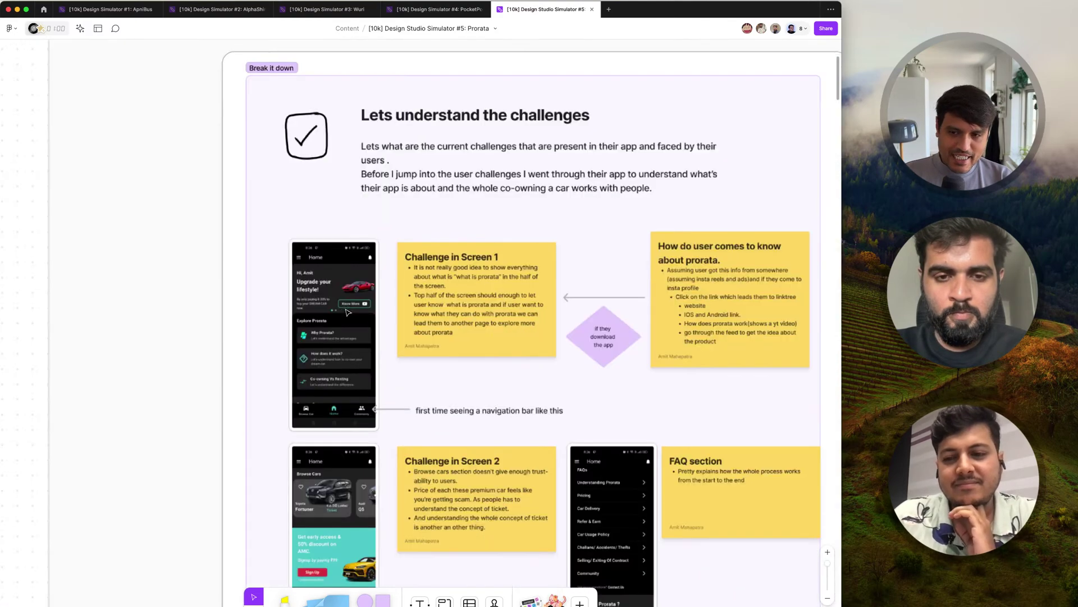
{"action": "scroll", "coordinate": [349, 313], "scroll_direction": "down", "scroll_amount": 4}
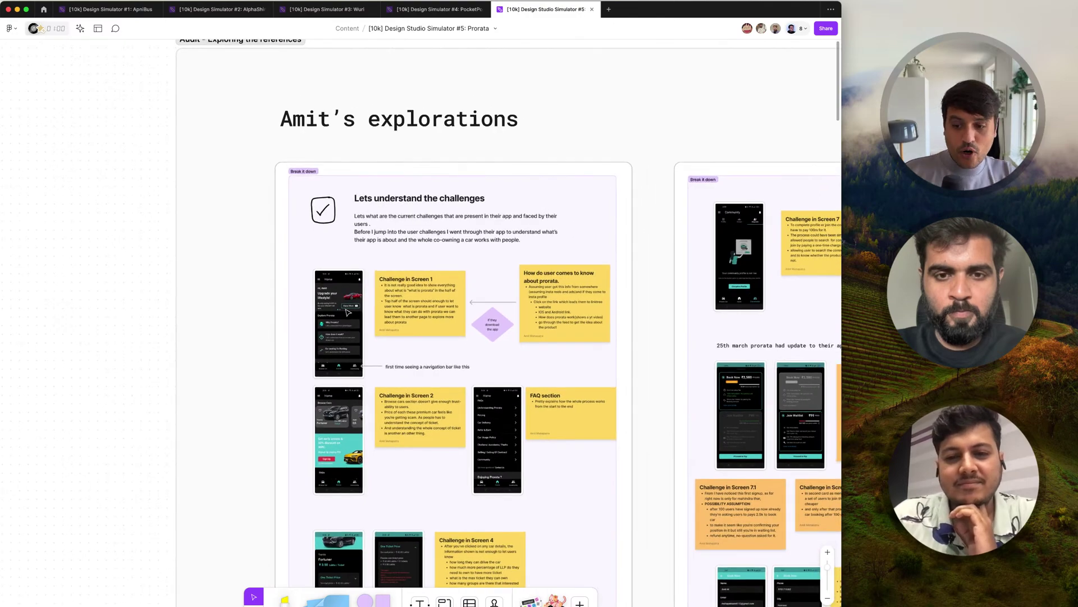
{"action": "scroll", "coordinate": [348, 312], "scroll_direction": "down", "scroll_amount": 2}
{"action": "scroll", "coordinate": [348, 312], "scroll_direction": "up", "scroll_amount": 5}
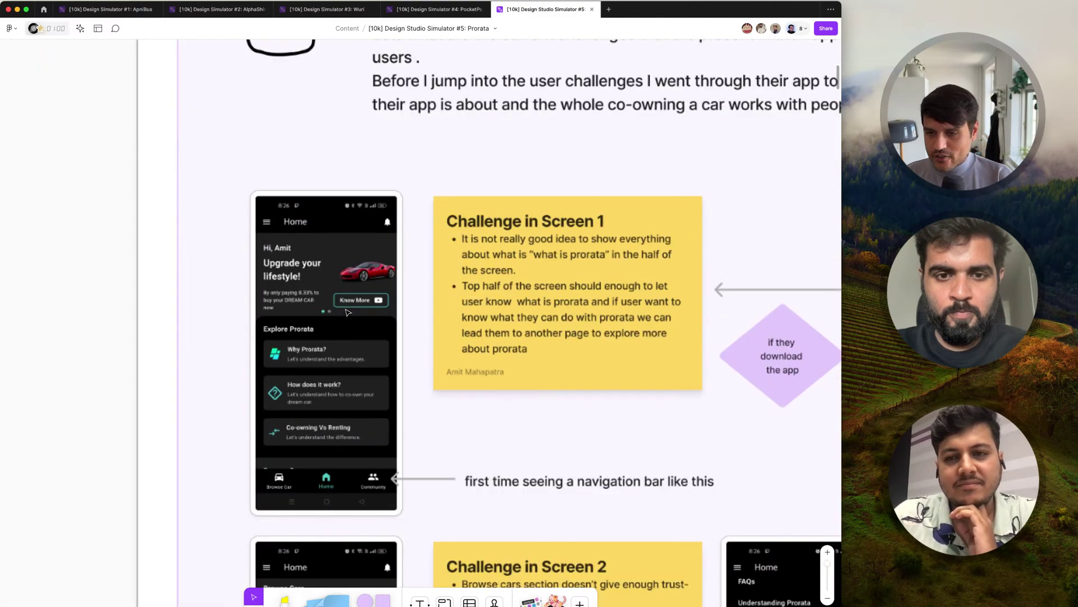
Examine the original login screen and the two Home screen banner versions in the Status Quo section up close
{"action": "scroll", "coordinate": [348, 313], "scroll_direction": "down", "scroll_amount": 4}
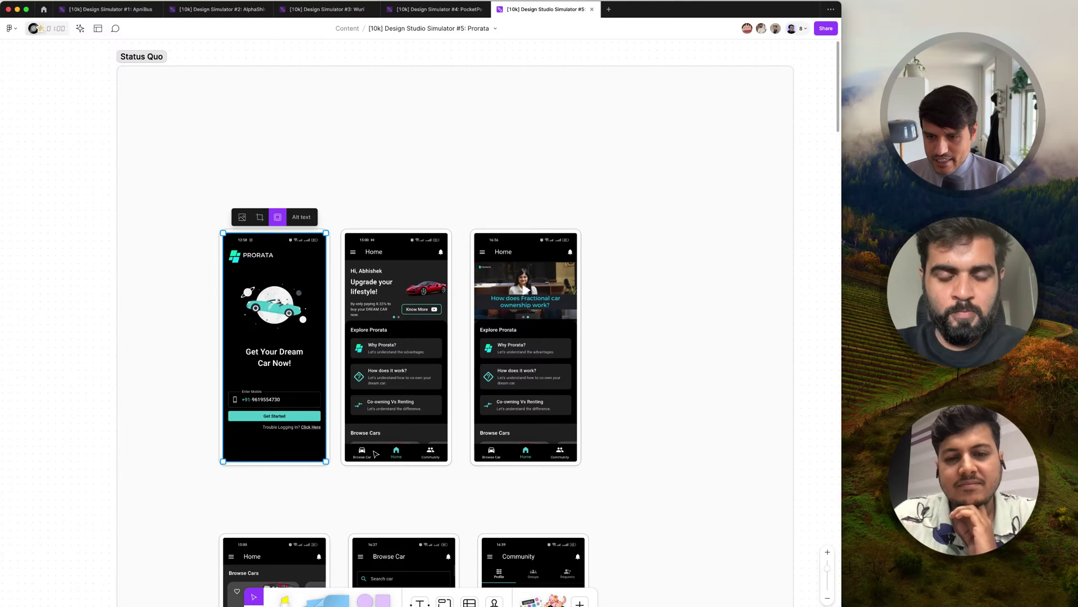
{"action": "scroll", "coordinate": [410, 317], "scroll_direction": "up", "scroll_amount": 5}
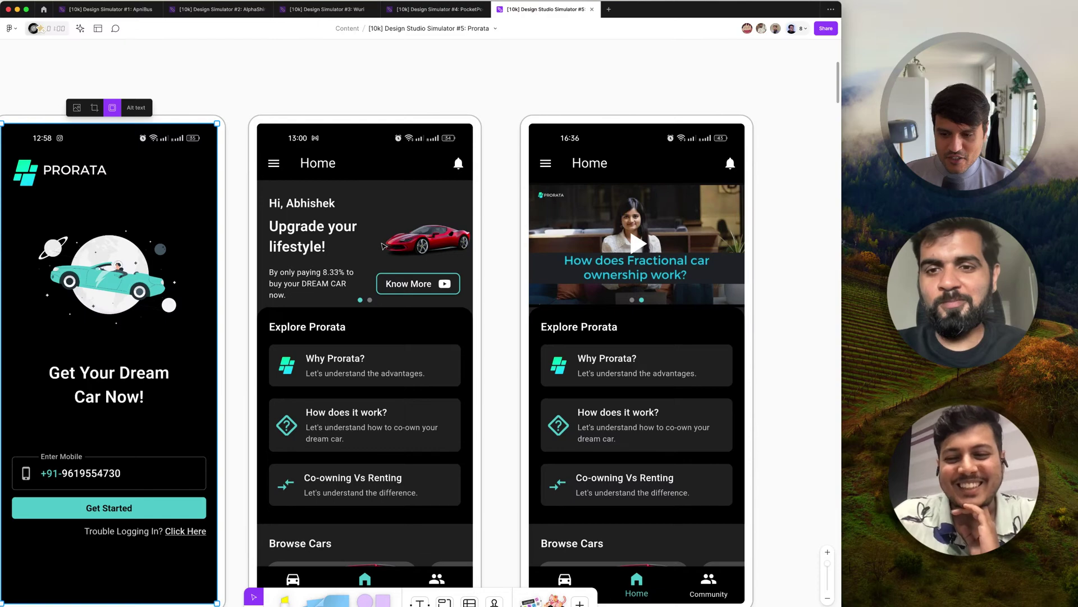
Examine the Prorata login and Home screens together with the row of Browse Car and Community screens beneath them
{"action": "scroll", "coordinate": [386, 247], "scroll_direction": "down", "scroll_amount": 2}
{"action": "scroll", "coordinate": [386, 247], "scroll_direction": "up", "scroll_amount": 1}
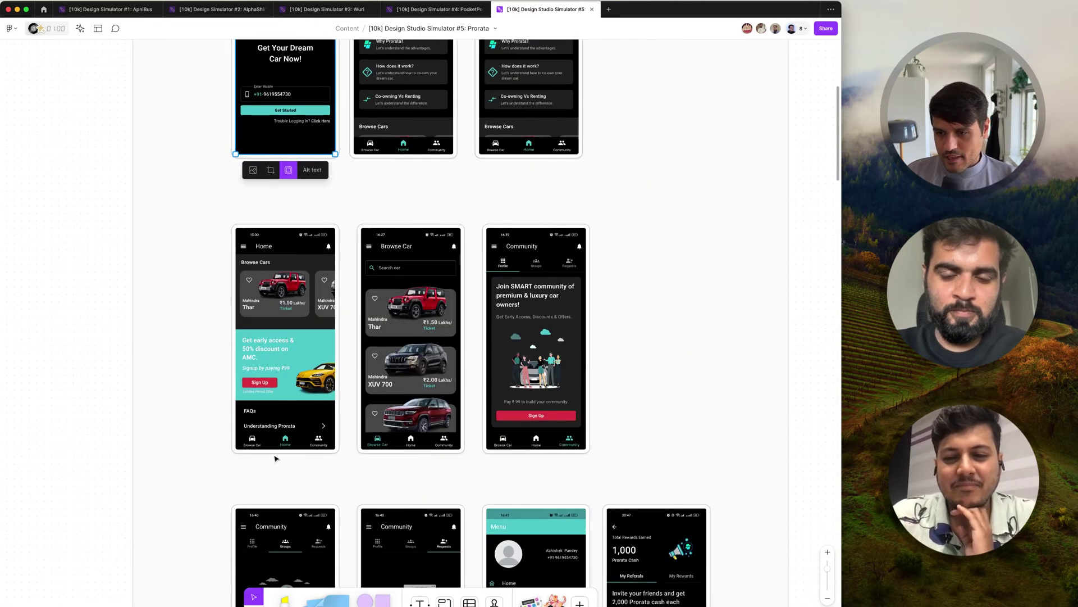
{"action": "scroll", "coordinate": [268, 460], "scroll_direction": "down", "scroll_amount": 3}
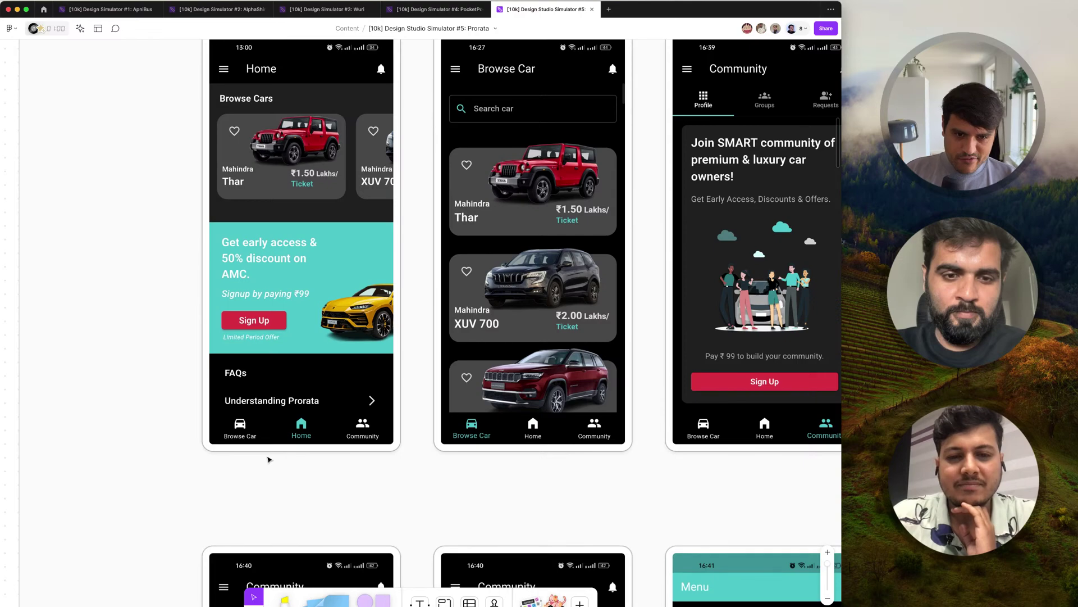
{"action": "scroll", "coordinate": [268, 459], "scroll_direction": "down", "scroll_amount": 3}
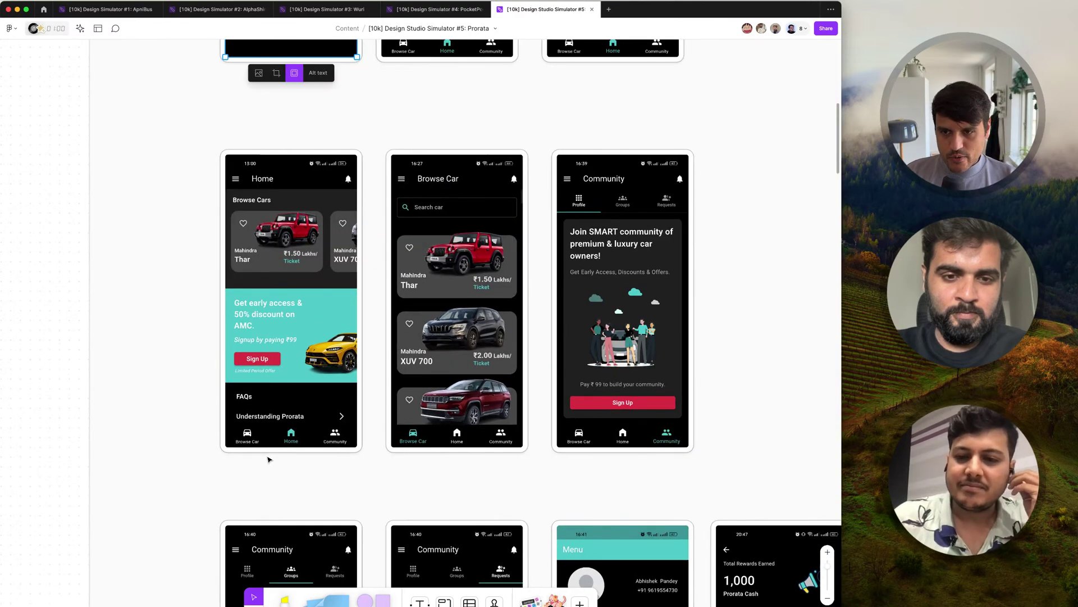
{"action": "scroll", "coordinate": [268, 460], "scroll_direction": "up", "scroll_amount": 5}
{"action": "scroll", "coordinate": [269, 459], "scroll_direction": "down", "scroll_amount": 3}
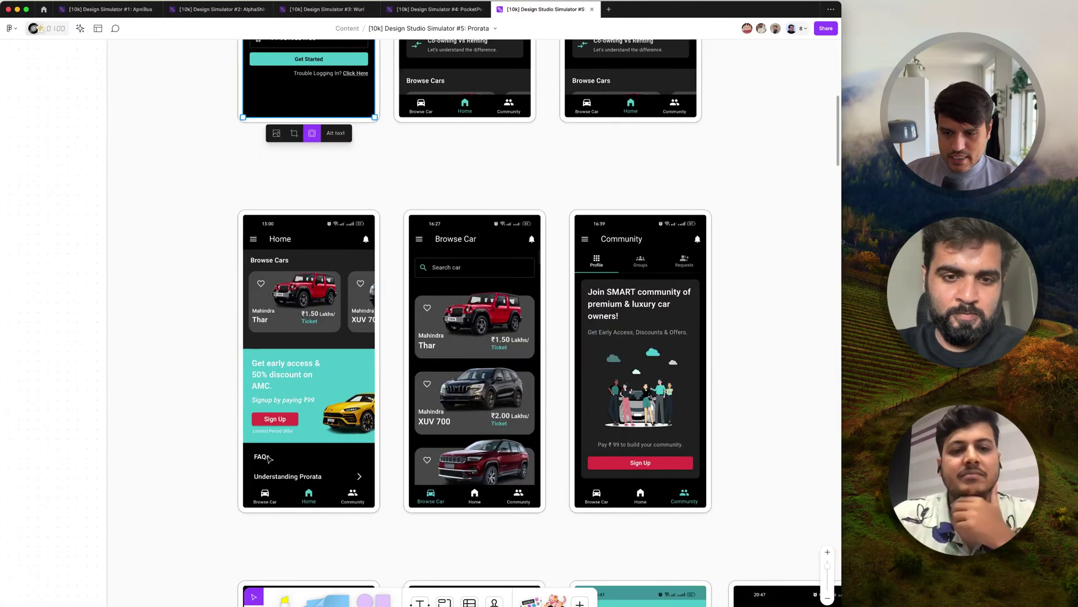
{"action": "scroll", "coordinate": [269, 459], "scroll_direction": "down", "scroll_amount": 2}
{"action": "scroll", "coordinate": [372, 460], "scroll_direction": "up", "scroll_amount": 8}
{"action": "scroll", "coordinate": [373, 460], "scroll_direction": "right", "scroll_amount": 3}
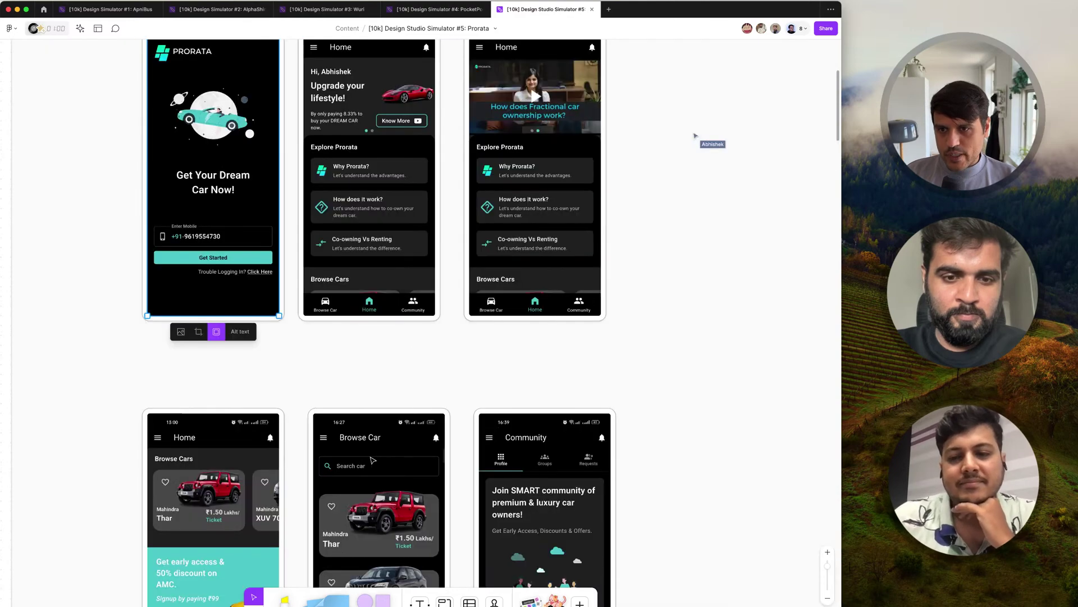
{"action": "scroll", "coordinate": [371, 459], "scroll_direction": "up", "scroll_amount": 1}
{"action": "scroll", "coordinate": [382, 292], "scroll_direction": "up", "scroll_amount": 5}
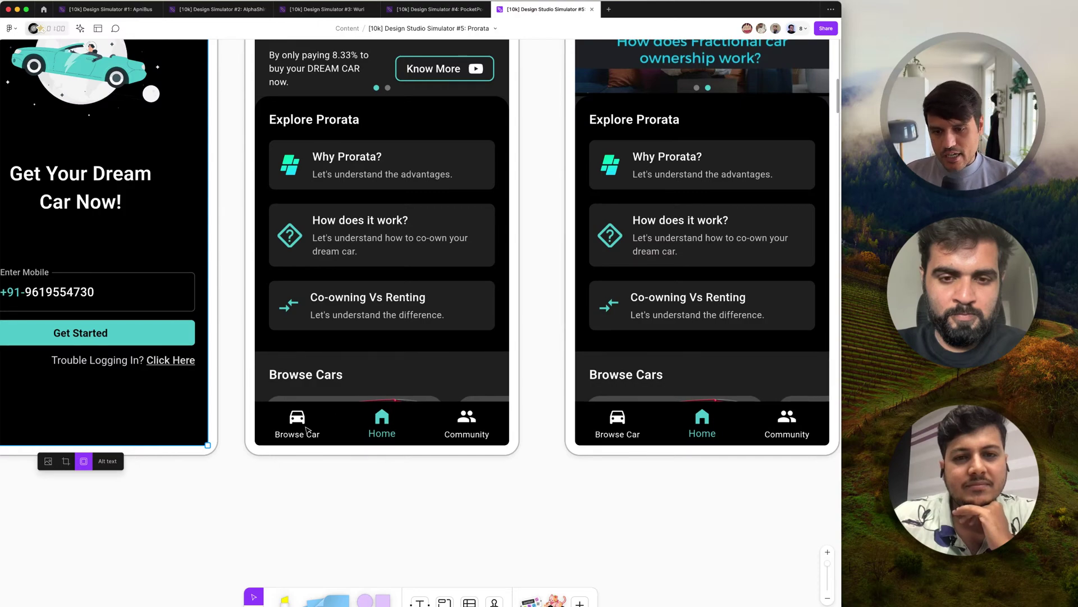
{"action": "scroll", "coordinate": [463, 442], "scroll_direction": "down", "scroll_amount": 5}
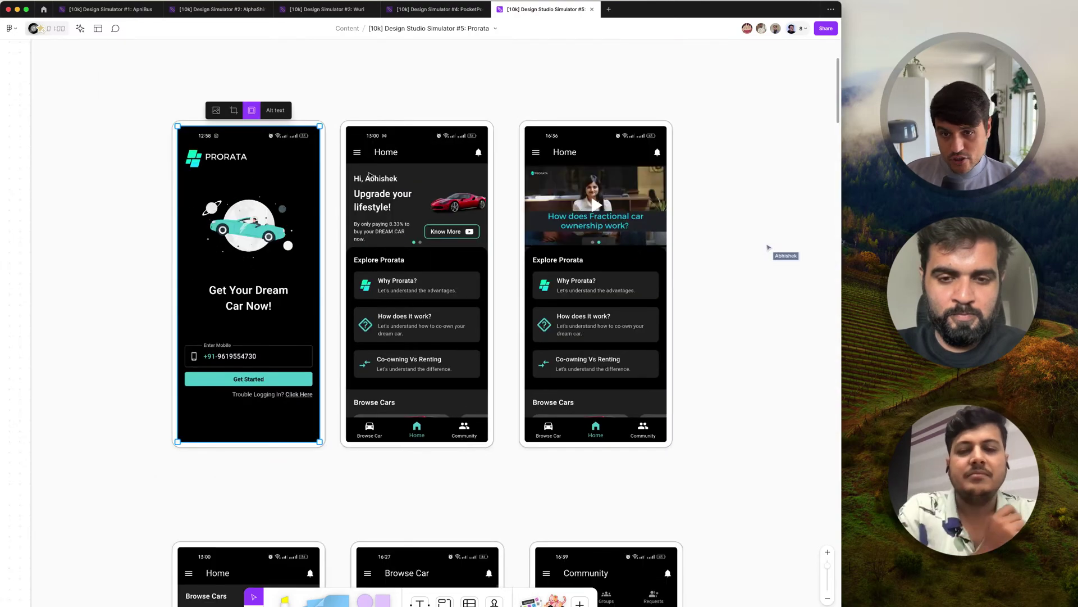
Examine the second row of Prorata screens up close: the Home car listing with discount banner, Browse Car list and Community sign-up
{"action": "scroll", "coordinate": [356, 158], "scroll_direction": "down", "scroll_amount": 15}
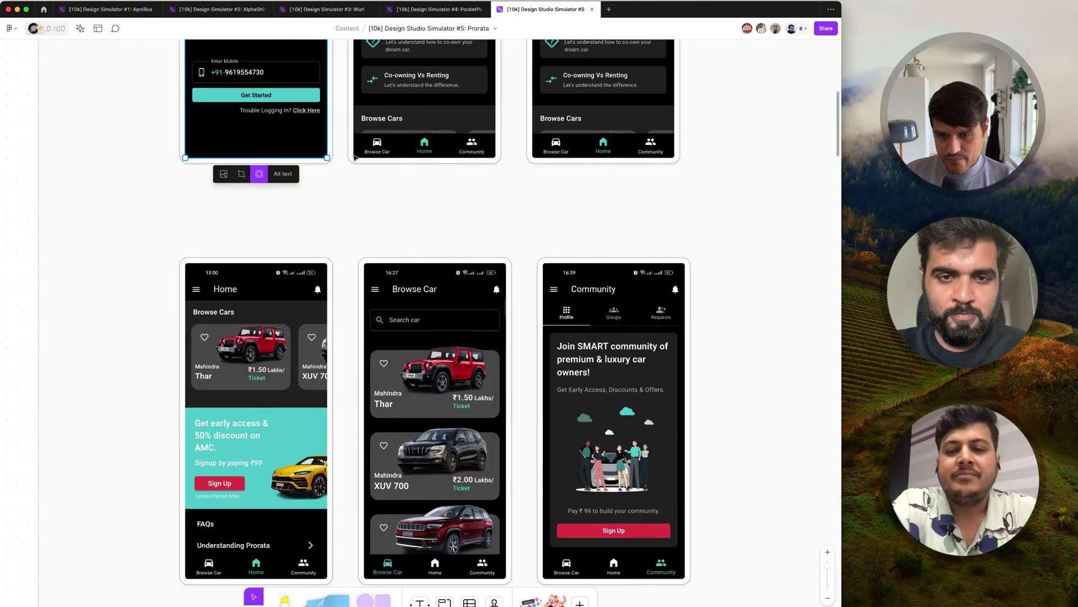
{"action": "scroll", "coordinate": [356, 155], "scroll_direction": "up", "scroll_amount": 3}
{"action": "scroll", "coordinate": [356, 154], "scroll_direction": "left", "scroll_amount": 3}
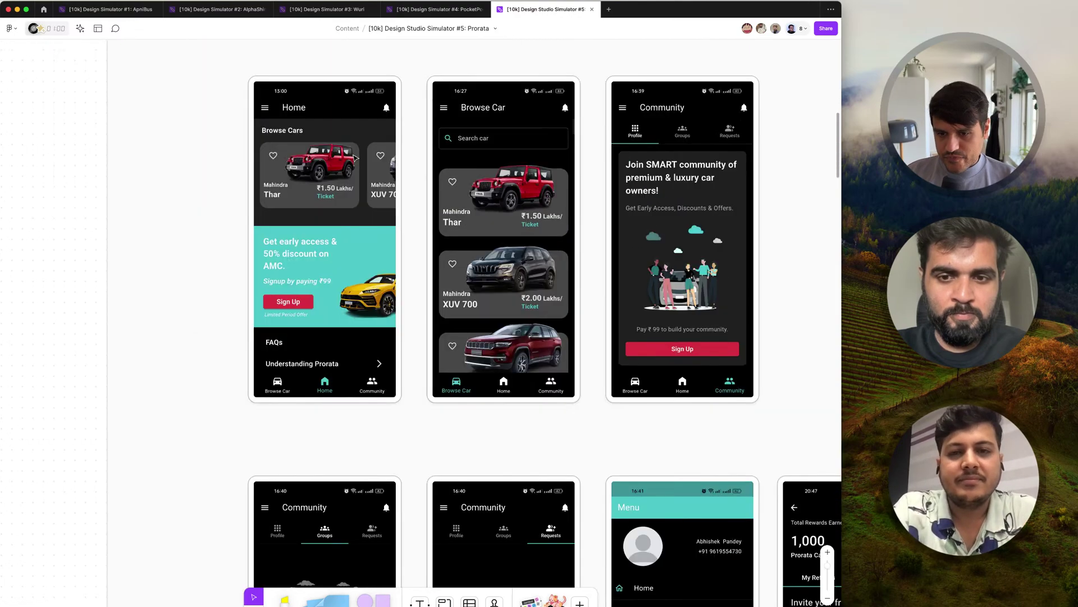
{"action": "scroll", "coordinate": [508, 263], "scroll_direction": "up", "scroll_amount": 3}
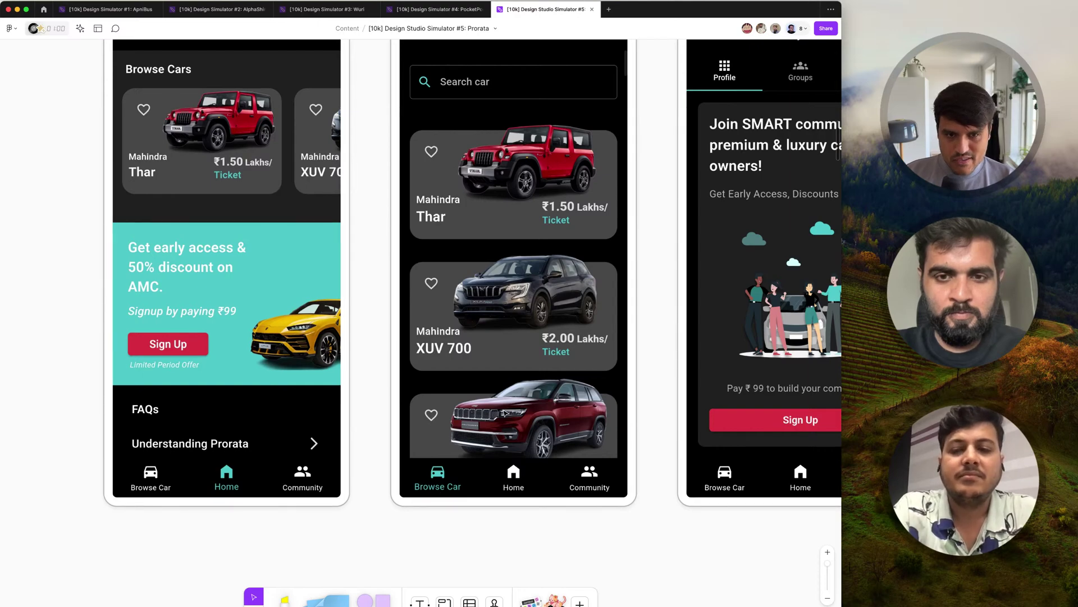
{"action": "scroll", "coordinate": [504, 413], "scroll_direction": "right", "scroll_amount": 5}
{"action": "scroll", "coordinate": [504, 412], "scroll_direction": "left", "scroll_amount": 1}
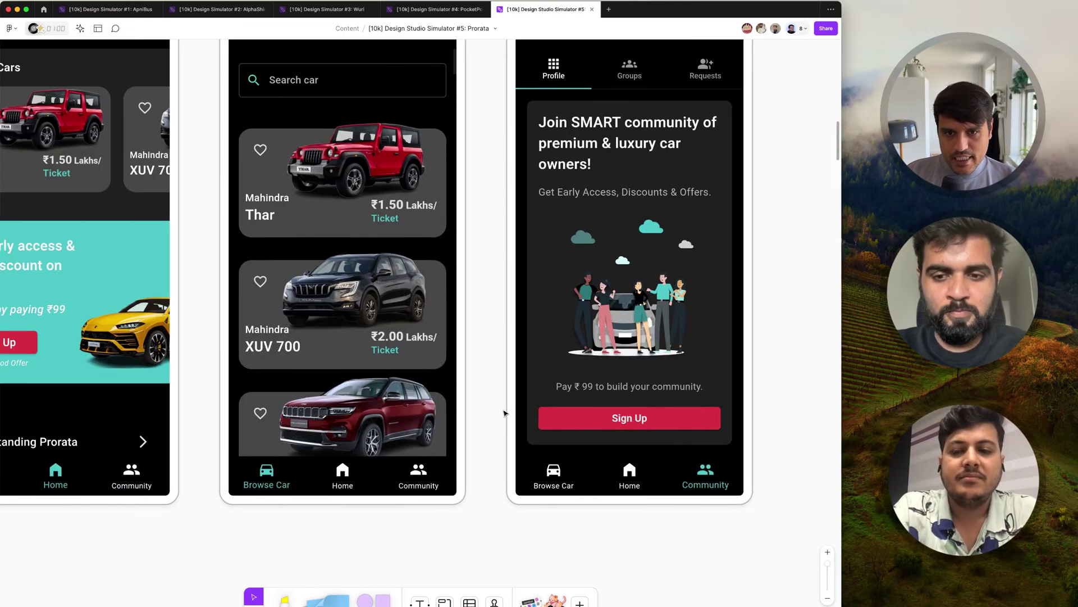
{"action": "scroll", "coordinate": [504, 413], "scroll_direction": "up", "scroll_amount": 2}
{"action": "scroll", "coordinate": [503, 413], "scroll_direction": "right", "scroll_amount": 1}
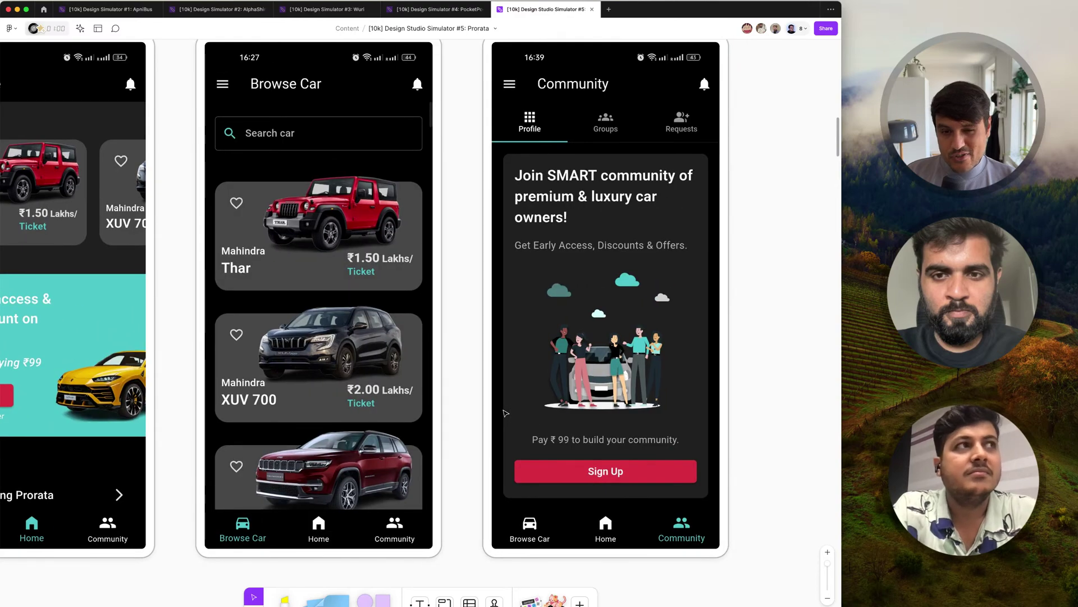
{"action": "scroll", "coordinate": [504, 413], "scroll_direction": "down", "scroll_amount": 2}
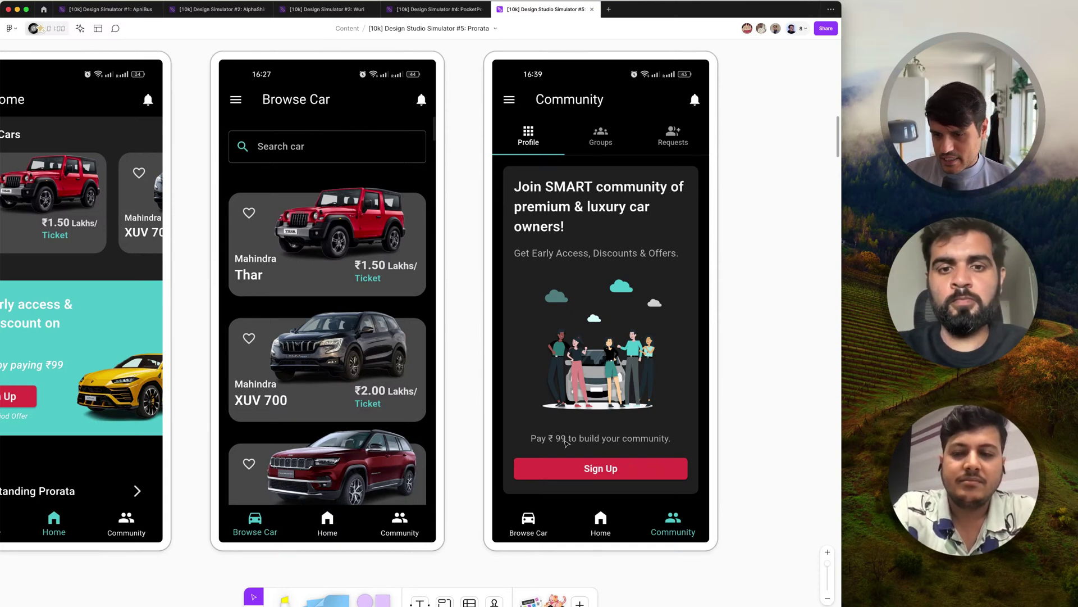
{"action": "scroll", "coordinate": [566, 444], "scroll_direction": "left", "scroll_amount": 3}
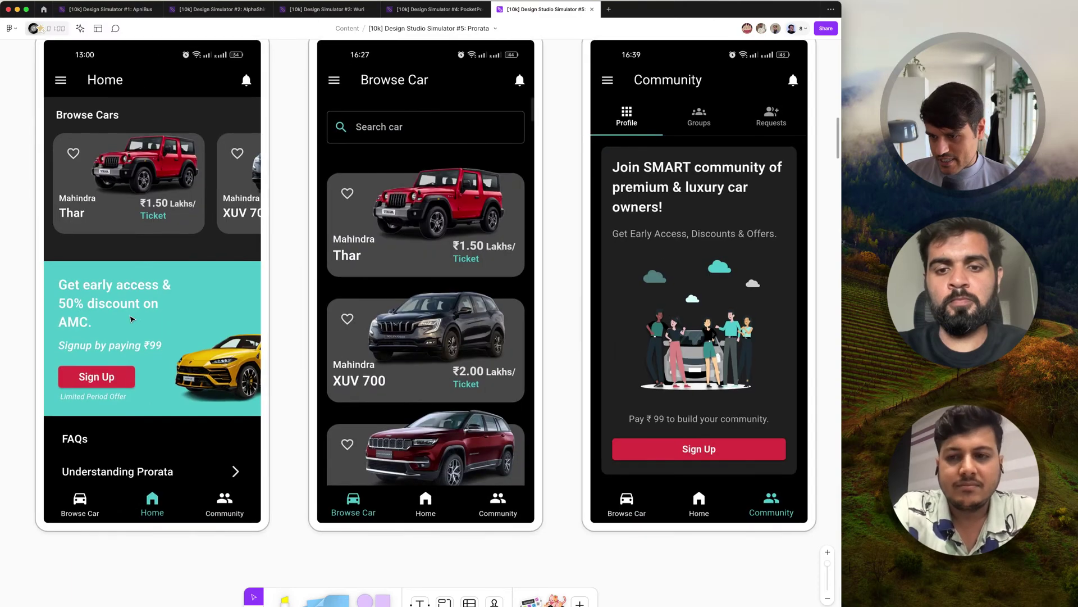
Look over the explorations section with the handwritten wireframes and the neighbouring project's Onboarding and Home Screen designs
{"action": "scroll", "coordinate": [150, 339], "scroll_direction": "down", "scroll_amount": 6}
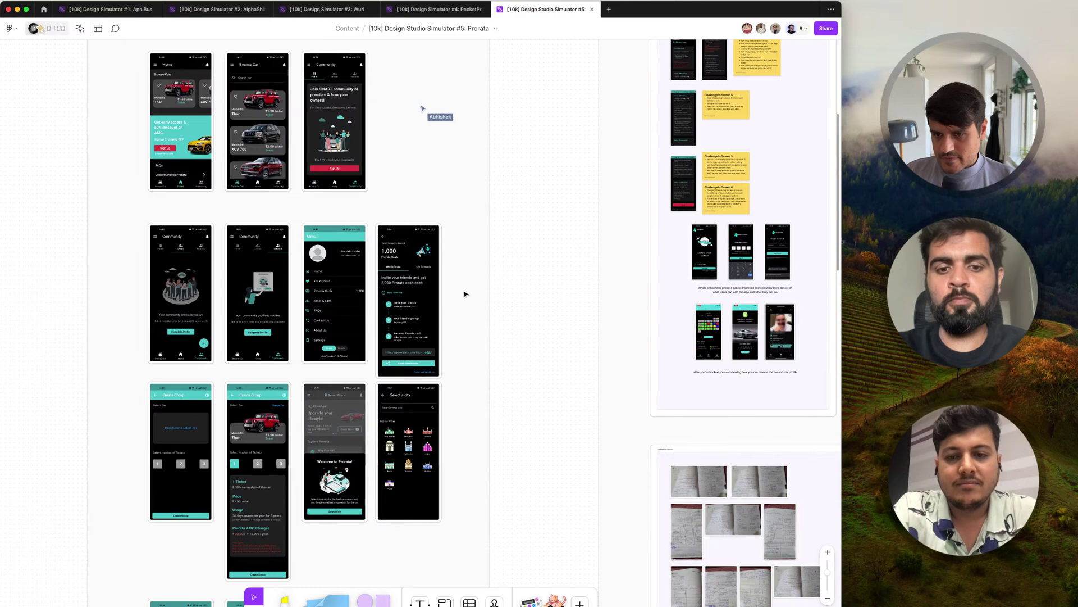
{"action": "scroll", "coordinate": [465, 293], "scroll_direction": "right", "scroll_amount": 5}
{"action": "scroll", "coordinate": [465, 294], "scroll_direction": "up", "scroll_amount": 2}
{"action": "scroll", "coordinate": [465, 294], "scroll_direction": "right", "scroll_amount": 15}
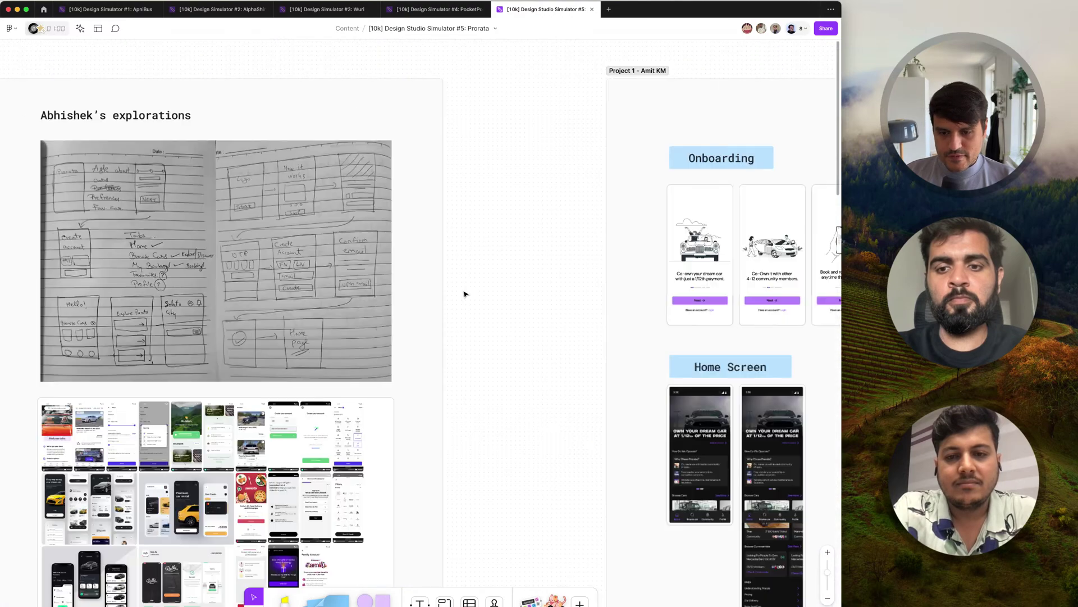
{"action": "scroll", "coordinate": [465, 294], "scroll_direction": "left", "scroll_amount": 9}
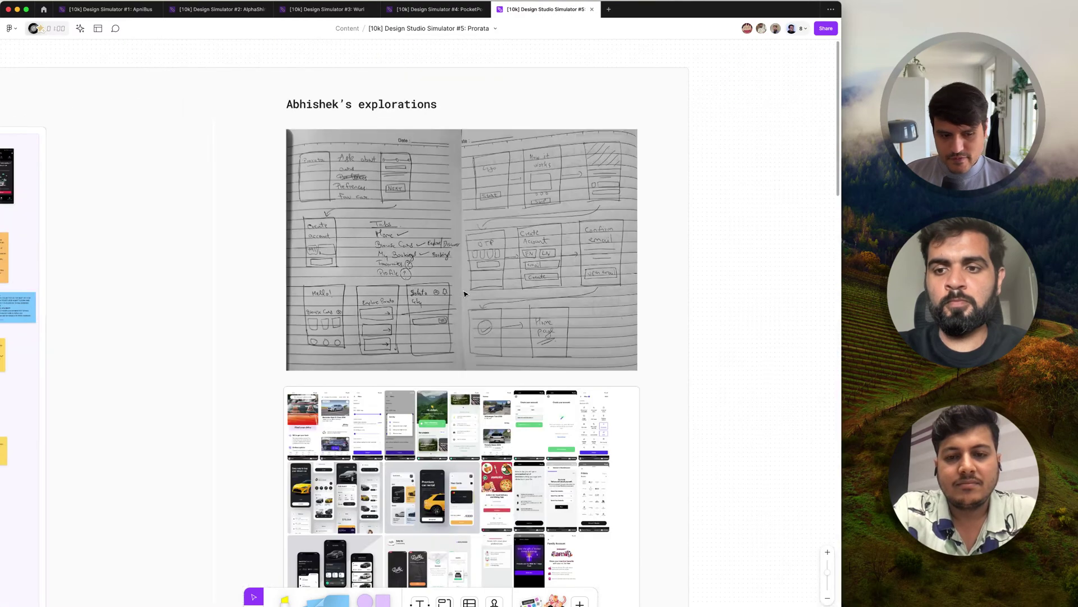
{"action": "scroll", "coordinate": [465, 294], "scroll_direction": "right", "scroll_amount": 2}
{"action": "scroll", "coordinate": [465, 293], "scroll_direction": "right", "scroll_amount": 5}
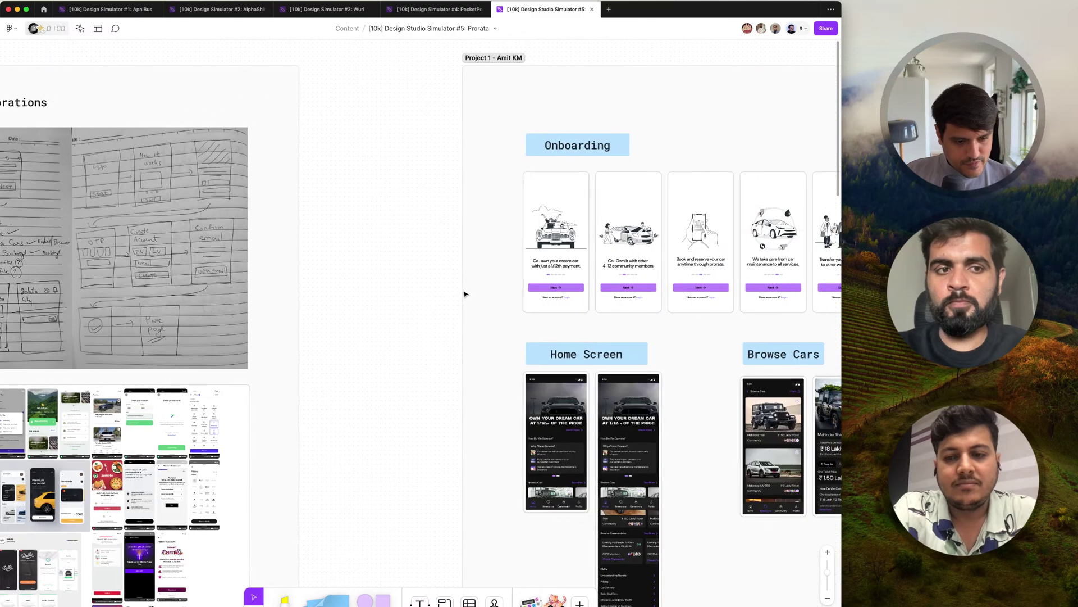
{"action": "scroll", "coordinate": [465, 294], "scroll_direction": "left", "scroll_amount": 4}
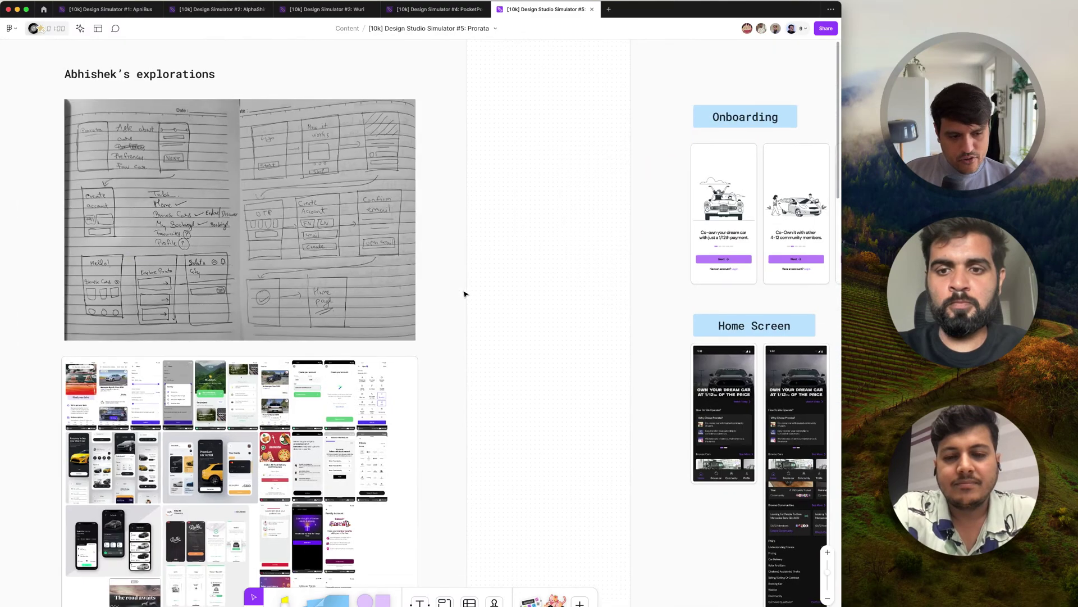
{"action": "scroll", "coordinate": [465, 293], "scroll_direction": "up", "scroll_amount": 3}
{"action": "scroll", "coordinate": [465, 293], "scroll_direction": "right", "scroll_amount": 7}
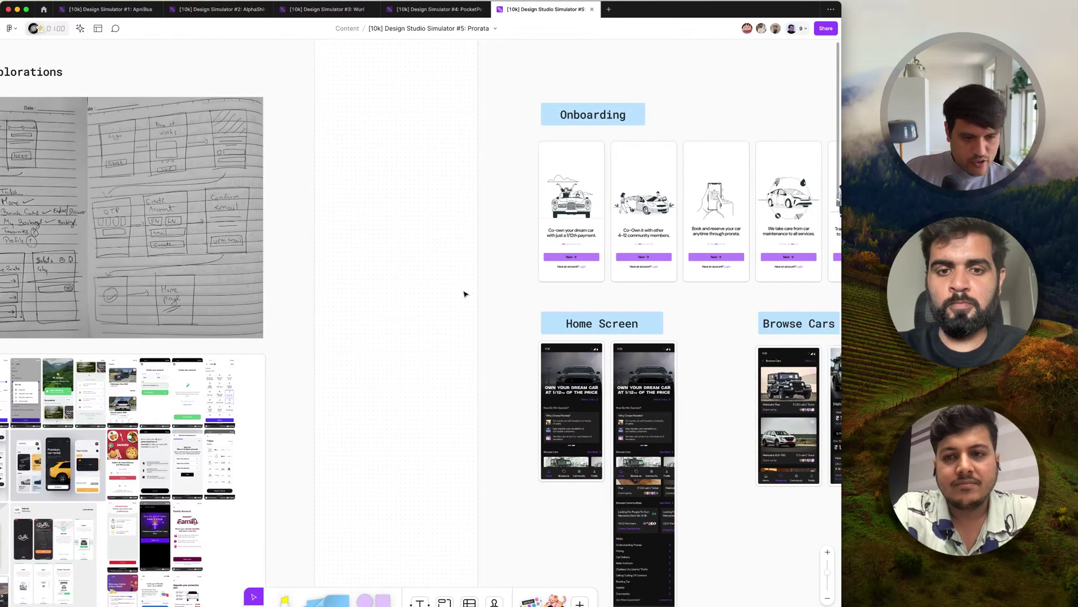
{"action": "scroll", "coordinate": [465, 294], "scroll_direction": "down", "scroll_amount": 3}
{"action": "scroll", "coordinate": [465, 294], "scroll_direction": "left", "scroll_amount": 5}
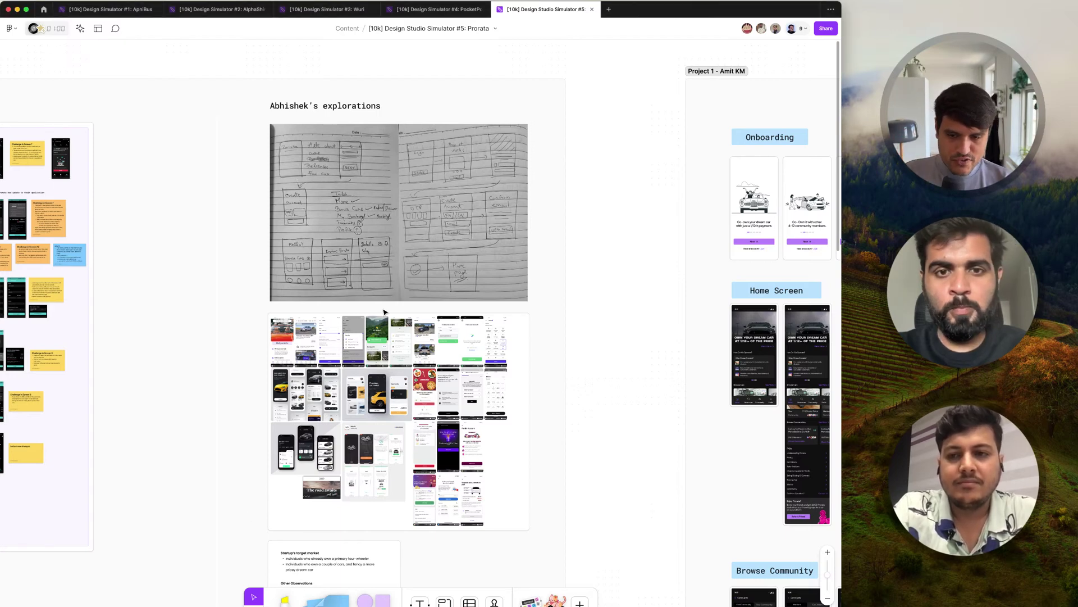
Examine the handwritten wireframe sketches and read the notes on target market, other observations and USP below the reference screenshots
{"action": "left_click", "coordinate": [762, 33]}
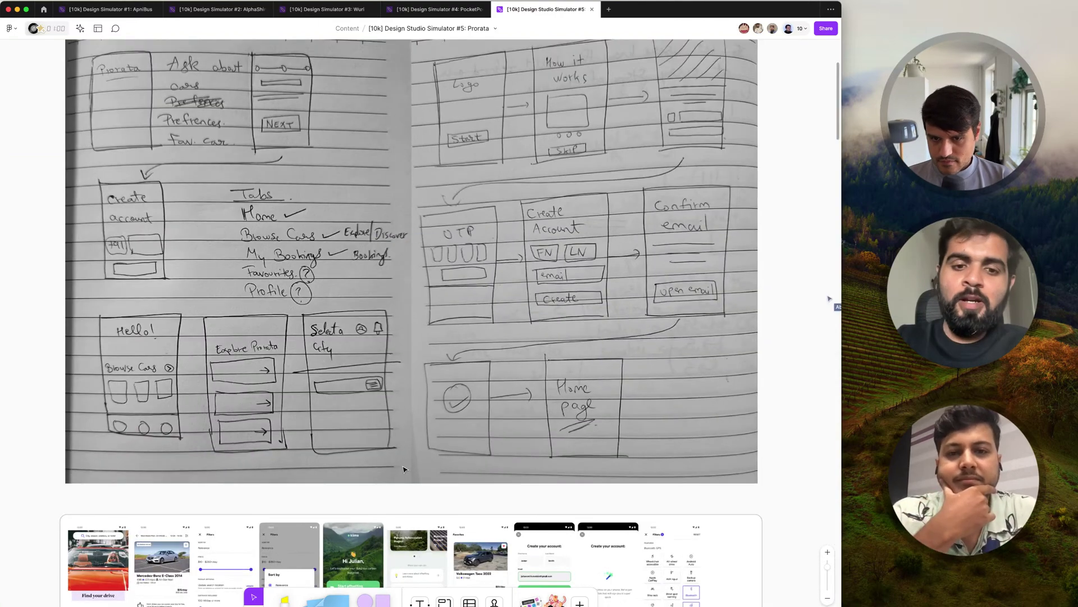
{"action": "scroll", "coordinate": [403, 469], "scroll_direction": "down", "scroll_amount": 3}
{"action": "scroll", "coordinate": [403, 469], "scroll_direction": "down", "scroll_amount": 5}
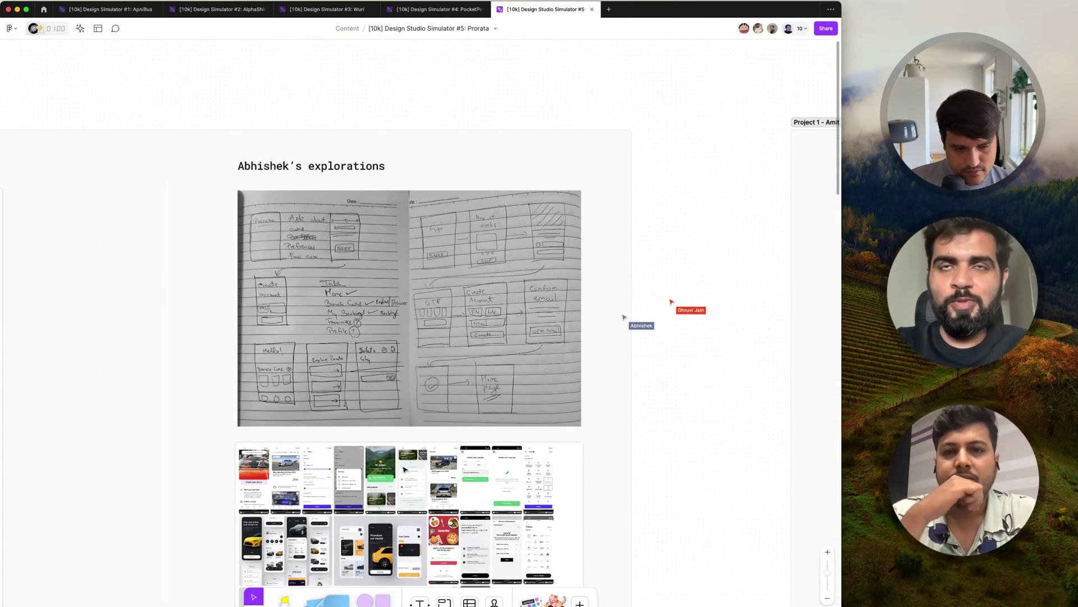
{"action": "scroll", "coordinate": [403, 469], "scroll_direction": "down", "scroll_amount": 5}
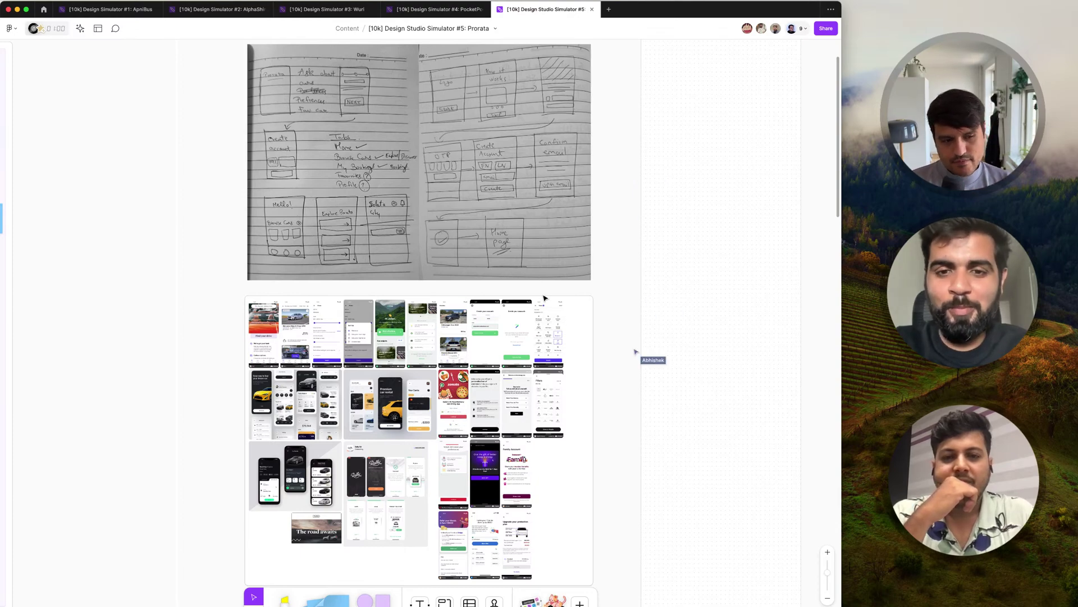
{"action": "scroll", "coordinate": [538, 317], "scroll_direction": "down", "scroll_amount": 3}
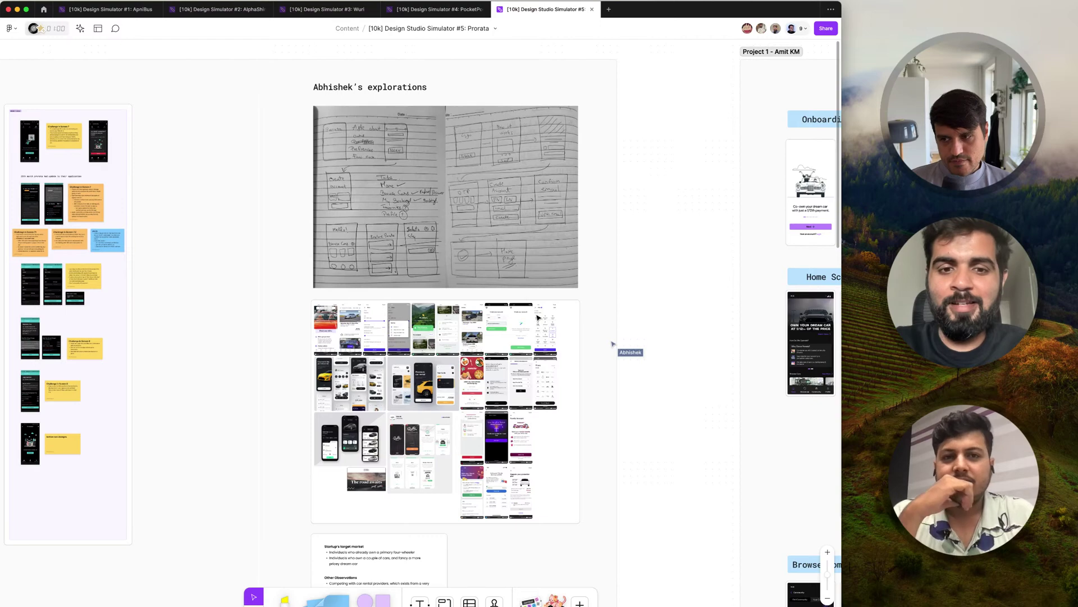
{"action": "scroll", "coordinate": [538, 317], "scroll_direction": "down", "scroll_amount": 5}
{"action": "scroll", "coordinate": [538, 318], "scroll_direction": "left", "scroll_amount": 4}
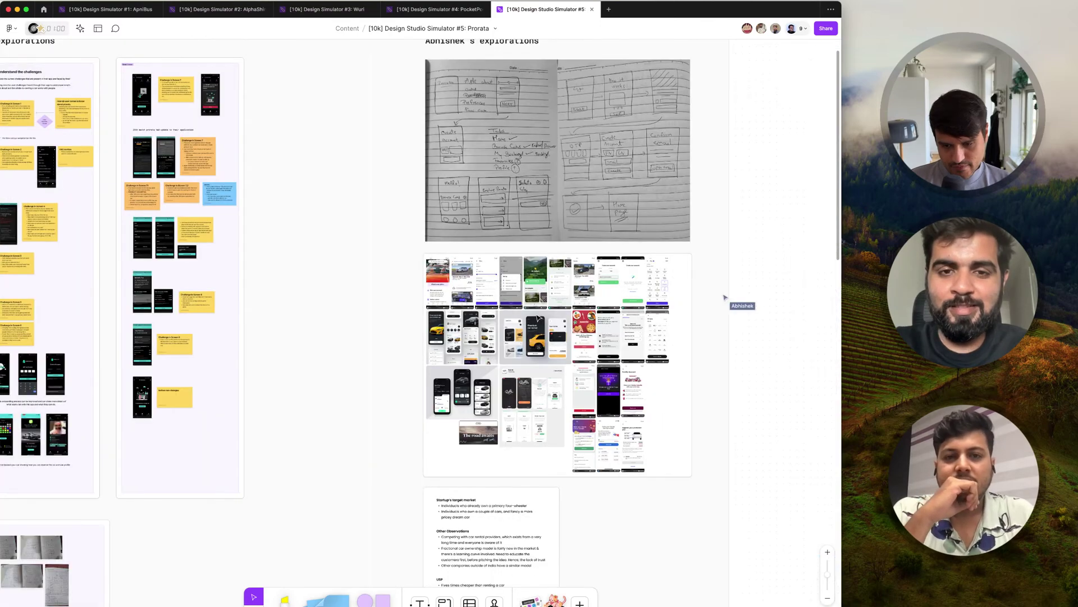
{"action": "scroll", "coordinate": [538, 317], "scroll_direction": "down", "scroll_amount": 1}
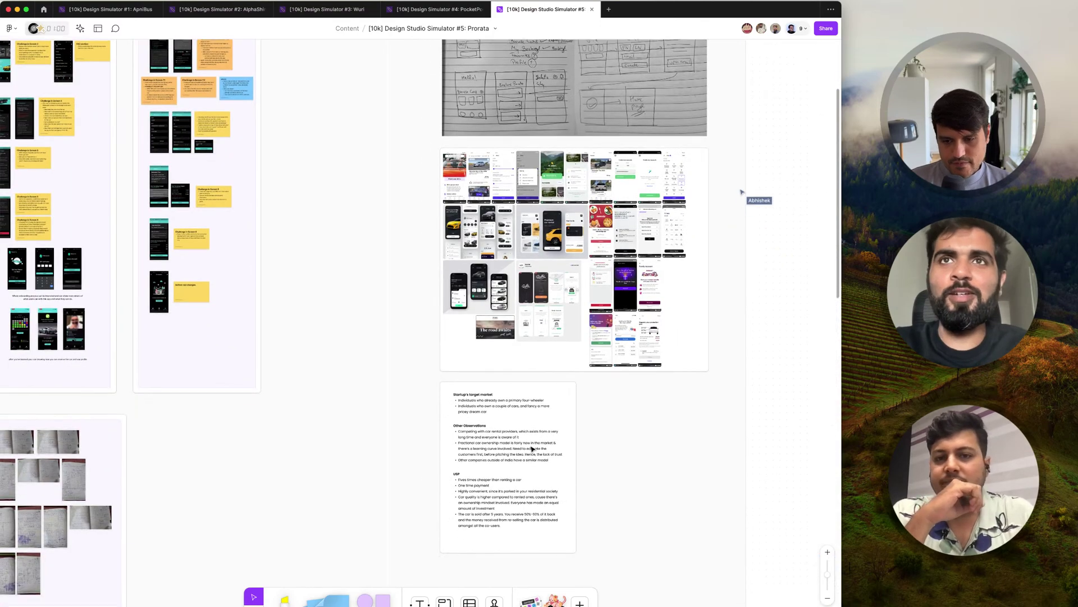
{"action": "scroll", "coordinate": [522, 526], "scroll_direction": "up", "scroll_amount": 2}
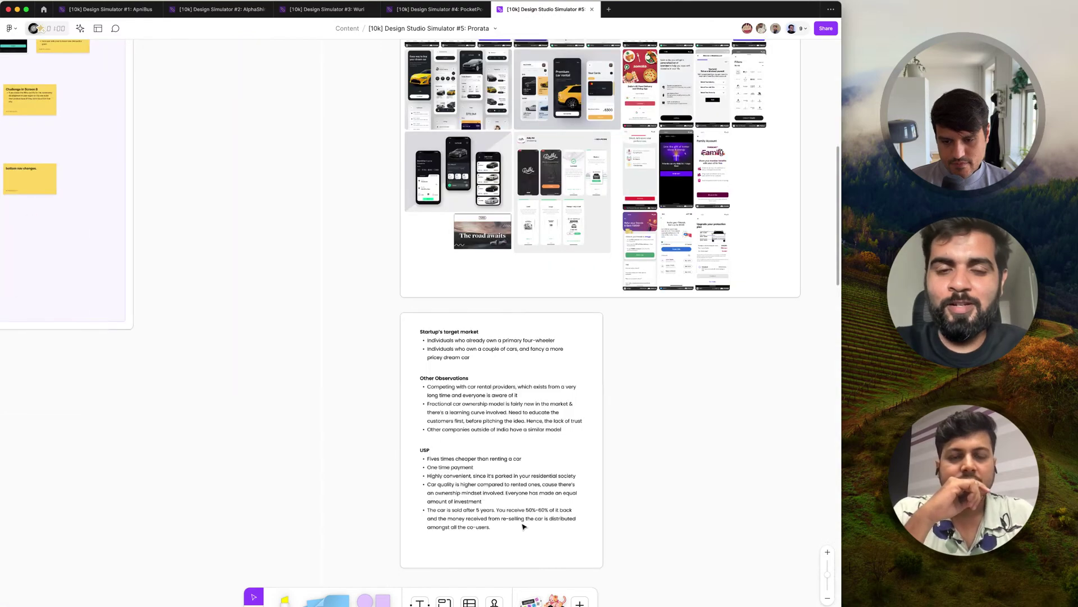
{"action": "scroll", "coordinate": [523, 526], "scroll_direction": "down", "scroll_amount": 2}
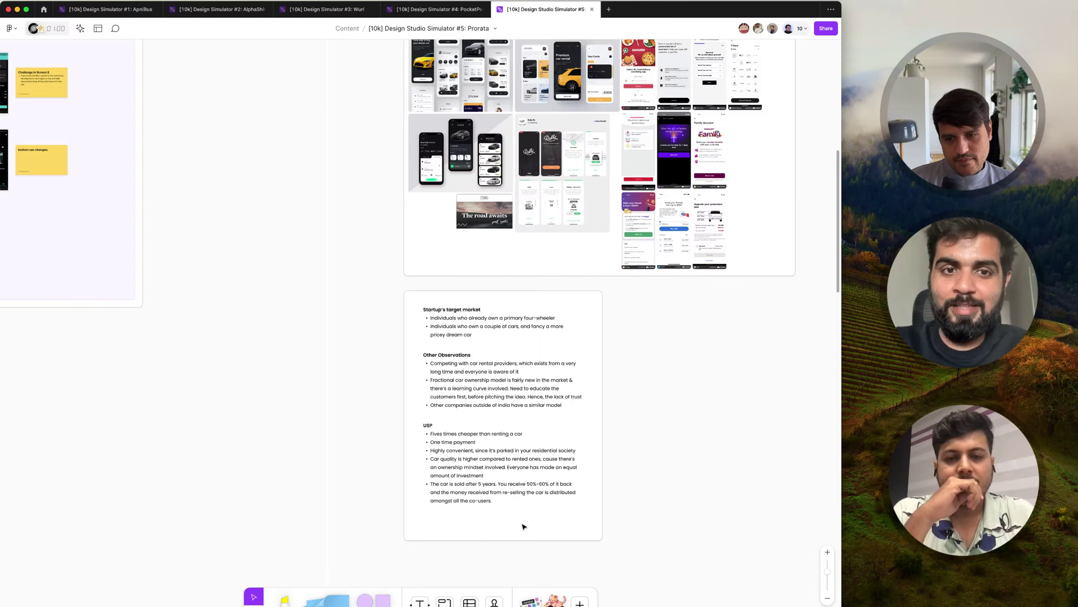
{"action": "scroll", "coordinate": [522, 526], "scroll_direction": "down", "scroll_amount": 5}
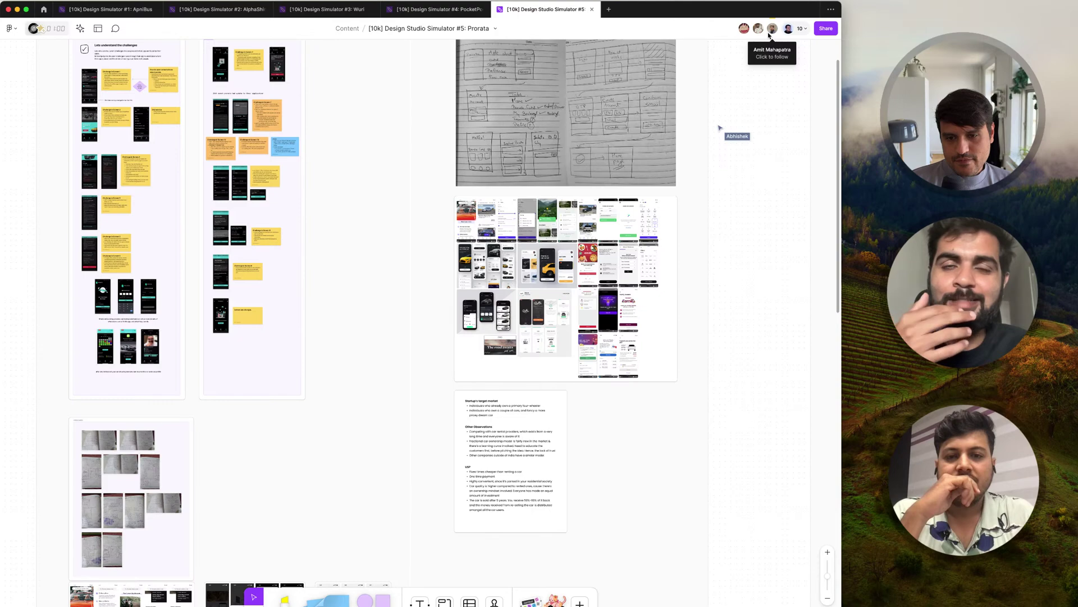
Examine the collected reference app screenshots up close, including the car rental designs and the Rally Rd onboarding flow
{"action": "scroll", "coordinate": [526, 275], "scroll_direction": "up", "scroll_amount": 10}
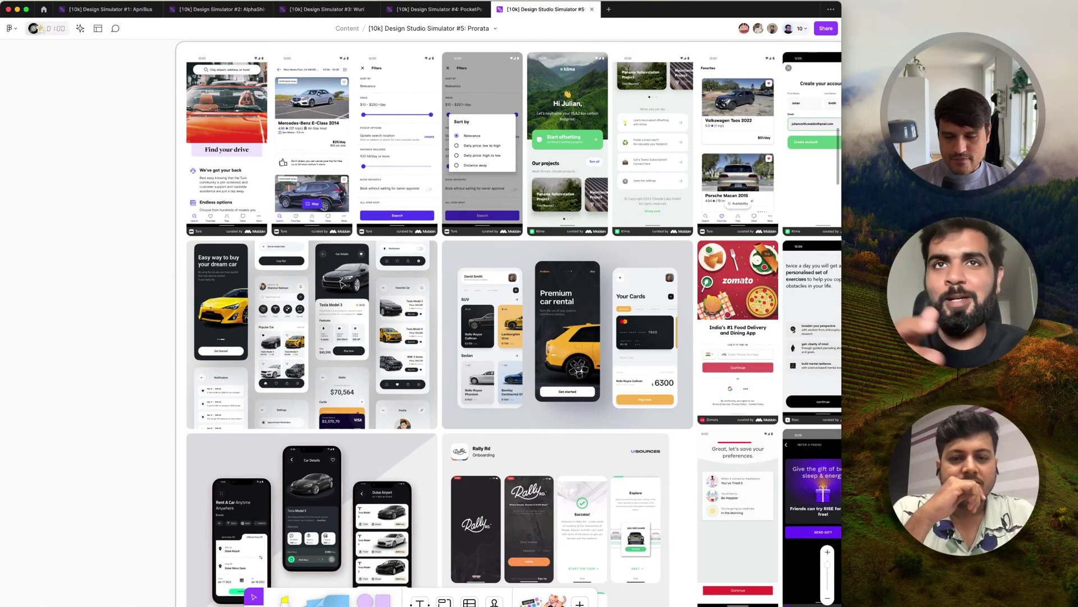
{"action": "scroll", "coordinate": [340, 284], "scroll_direction": "down", "scroll_amount": 5}
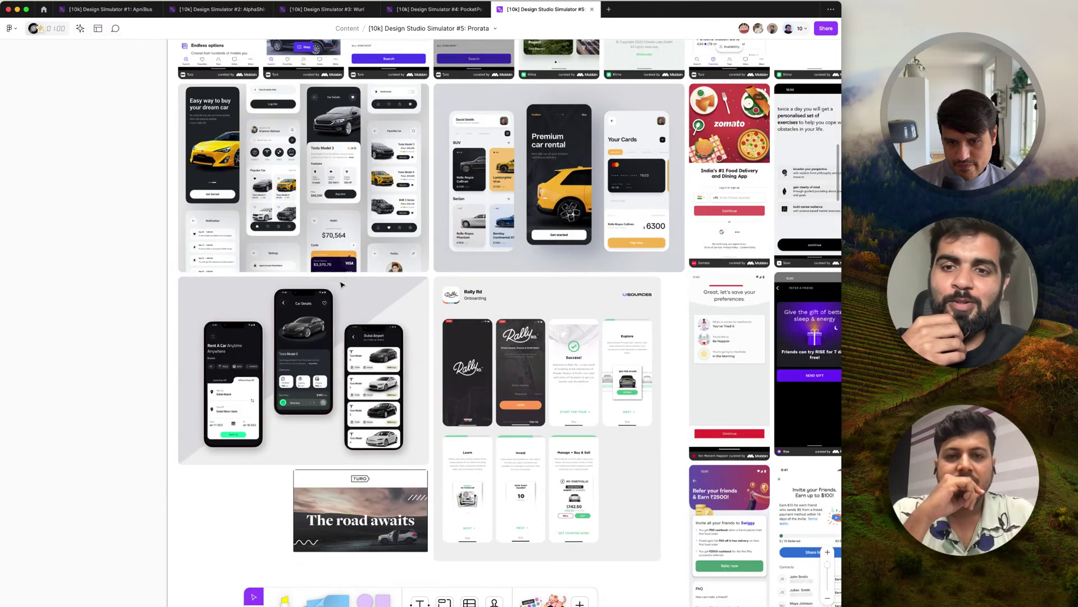
{"action": "scroll", "coordinate": [527, 523], "scroll_direction": "up", "scroll_amount": 2}
{"action": "scroll", "coordinate": [526, 524], "scroll_direction": "up", "scroll_amount": 3}
{"action": "scroll", "coordinate": [652, 247], "scroll_direction": "up", "scroll_amount": 2}
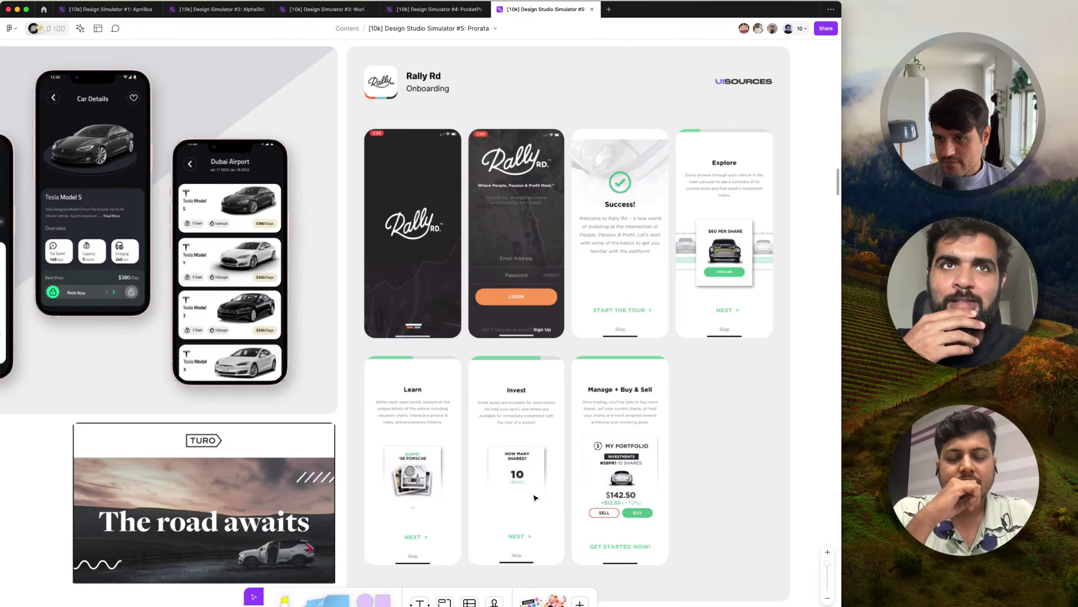
{"action": "scroll", "coordinate": [535, 497], "scroll_direction": "left", "scroll_amount": 5}
{"action": "scroll", "coordinate": [535, 496], "scroll_direction": "down", "scroll_amount": 5}
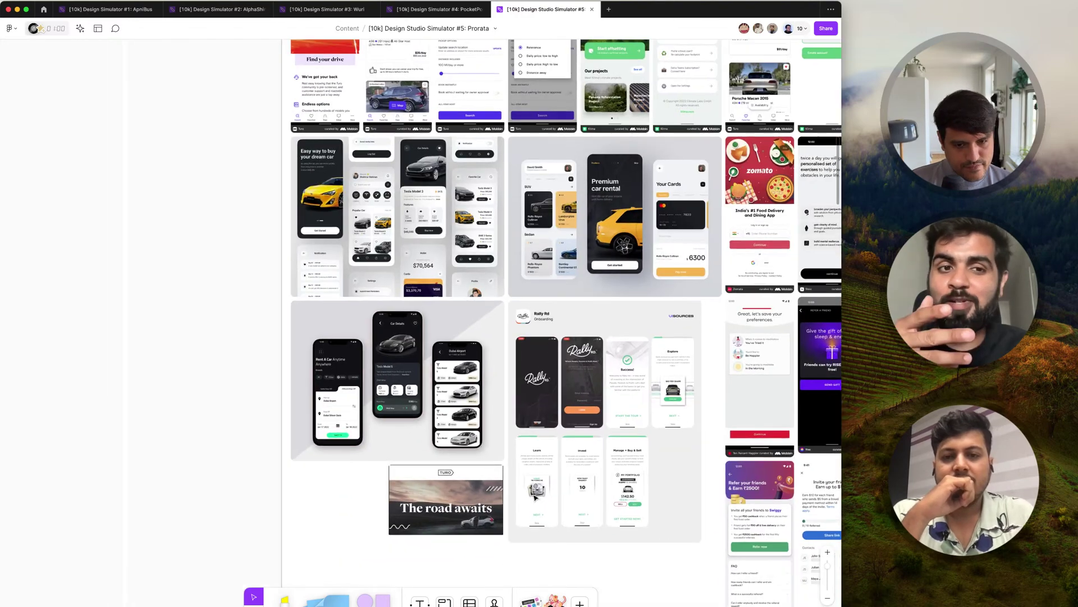
{"action": "scroll", "coordinate": [536, 497], "scroll_direction": "right", "scroll_amount": 4}
{"action": "scroll", "coordinate": [535, 496], "scroll_direction": "right", "scroll_amount": 3}
{"action": "scroll", "coordinate": [535, 496], "scroll_direction": "up", "scroll_amount": 2}
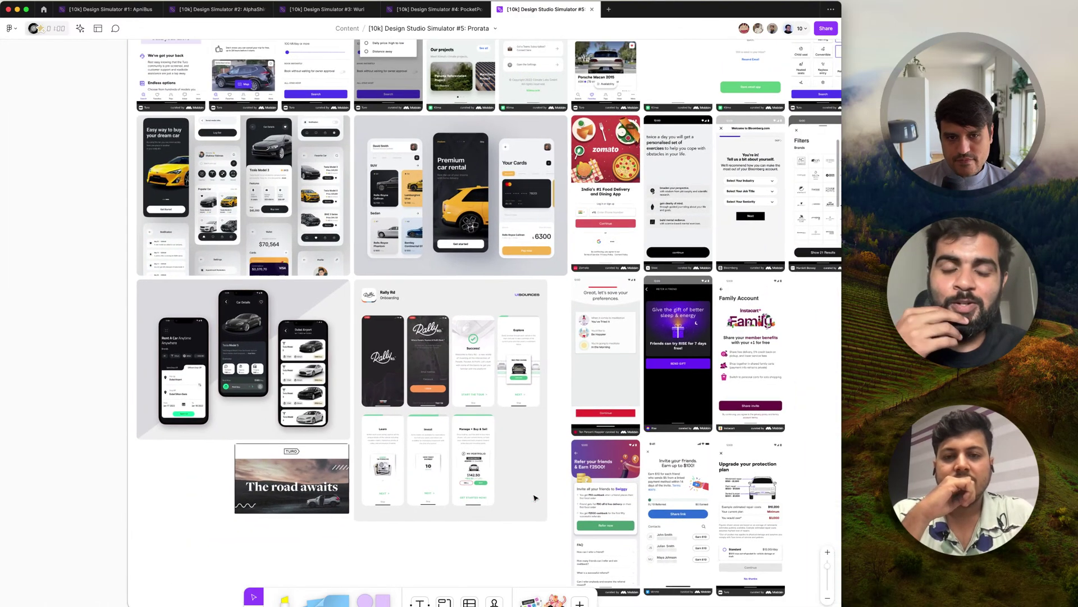
Look over the handwritten wireframe sketches together with the full set of reference screenshots below them
{"action": "scroll", "coordinate": [535, 496], "scroll_direction": "down", "scroll_amount": 5}
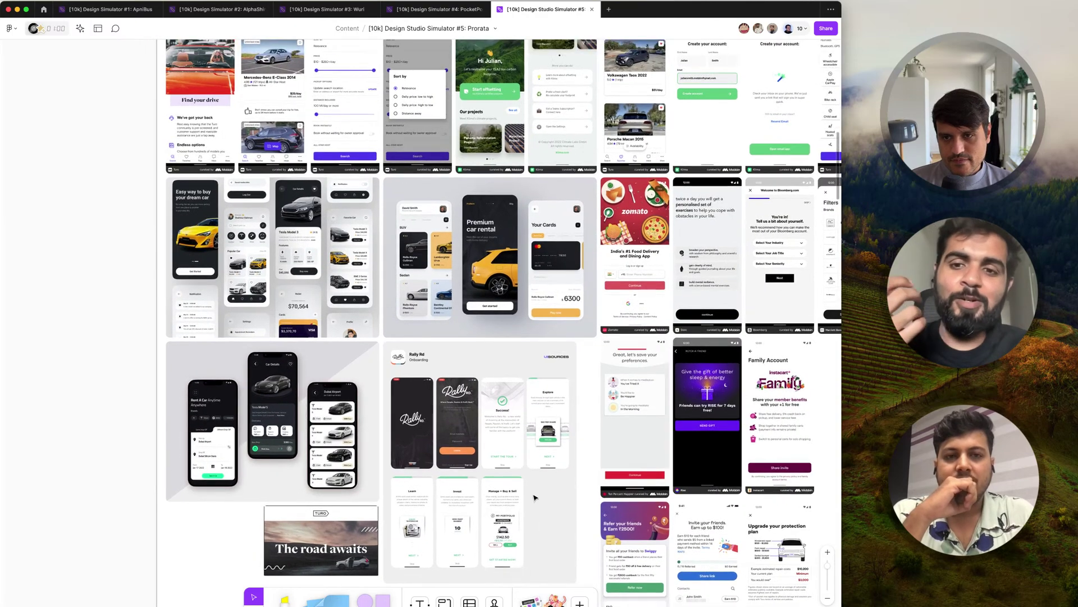
{"action": "scroll", "coordinate": [534, 497], "scroll_direction": "down", "scroll_amount": 3}
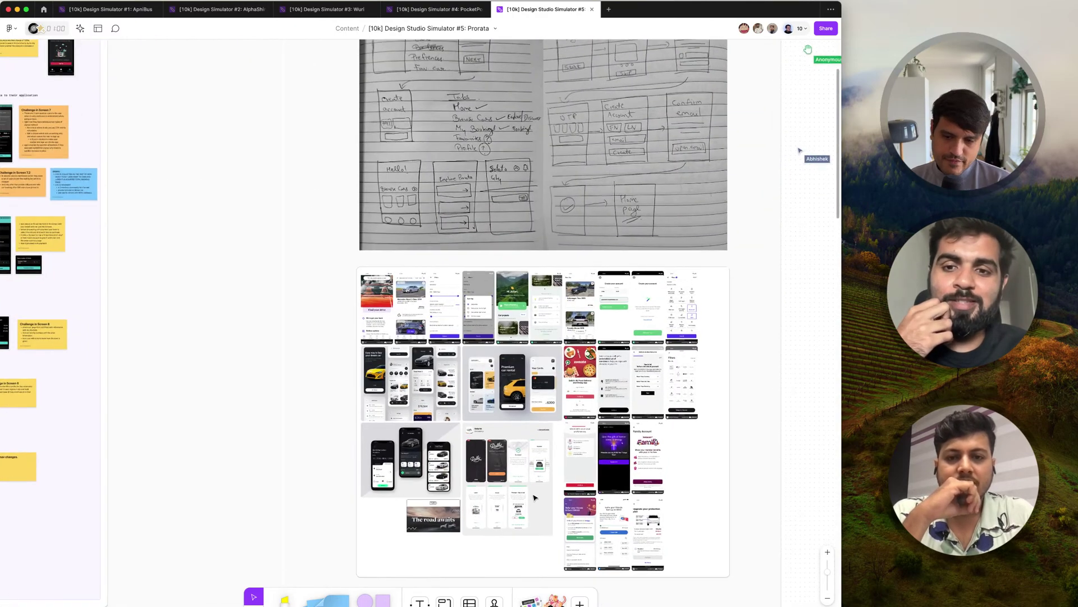
{"action": "scroll", "coordinate": [535, 496], "scroll_direction": "left", "scroll_amount": 2}
{"action": "scroll", "coordinate": [535, 497], "scroll_direction": "down", "scroll_amount": 1}
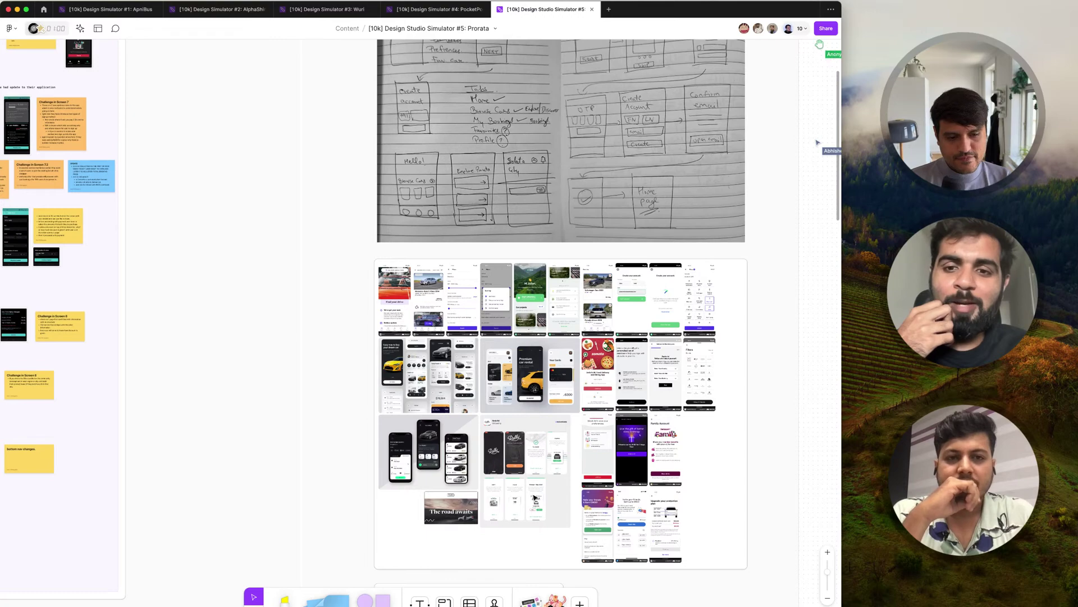
{"action": "scroll", "coordinate": [535, 497], "scroll_direction": "down", "scroll_amount": 3}
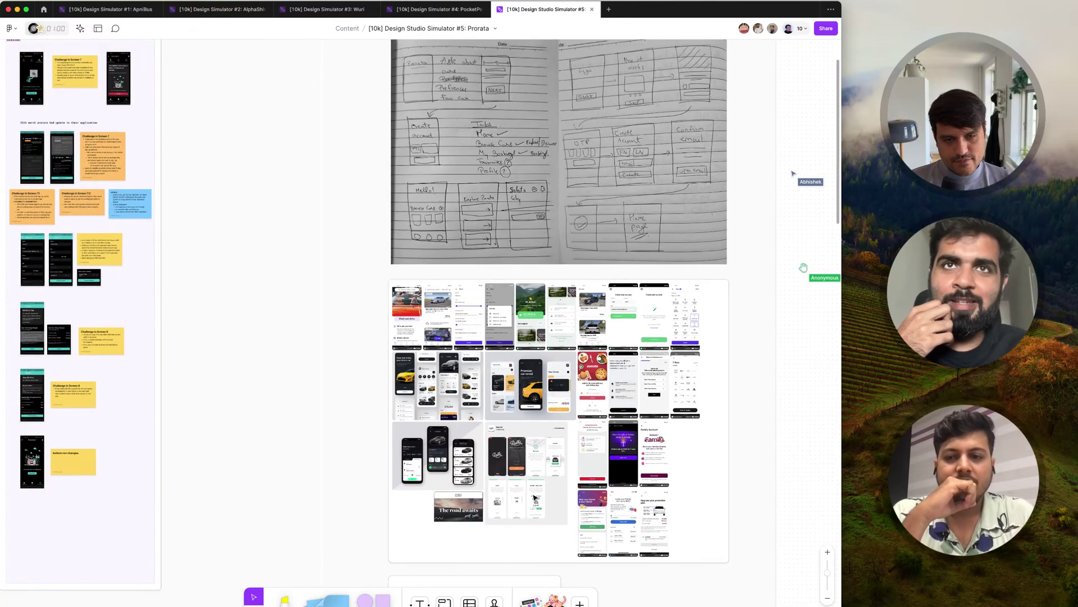
{"action": "scroll", "coordinate": [535, 498], "scroll_direction": "down", "scroll_amount": 1}
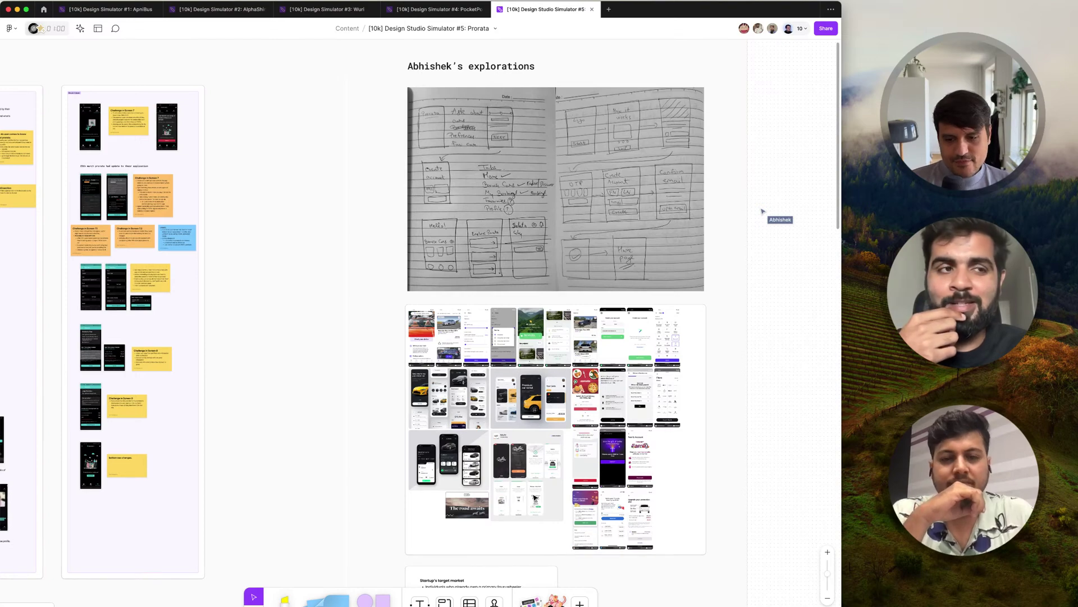
Examine the Rally Rd onboarding flow up close, along with the neighbouring dark car rental screens
{"action": "scroll", "coordinate": [538, 495], "scroll_direction": "up", "scroll_amount": 5}
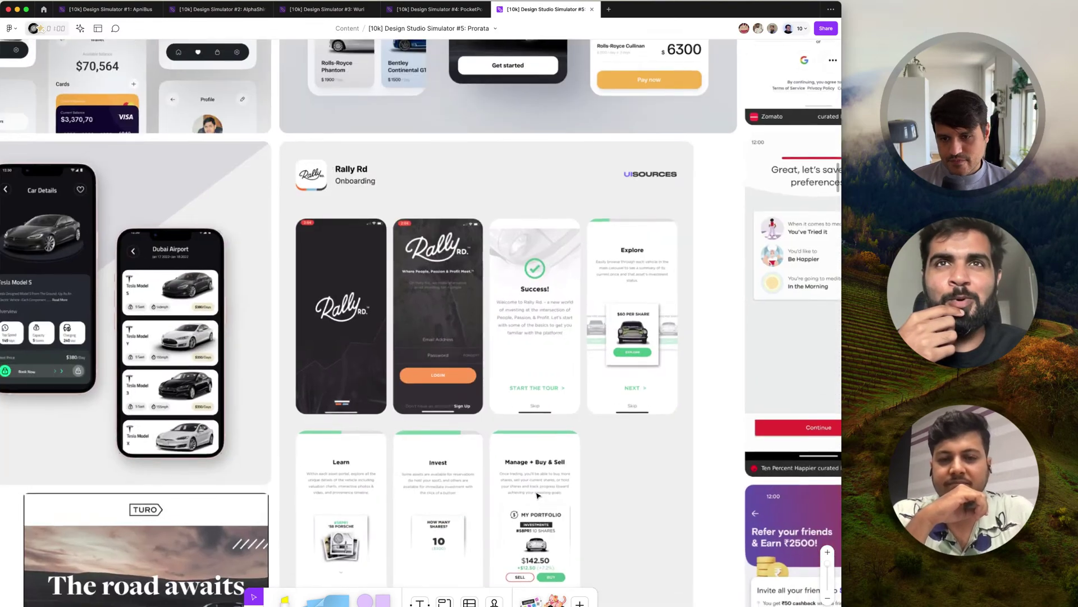
{"action": "scroll", "coordinate": [537, 495], "scroll_direction": "down", "scroll_amount": 1}
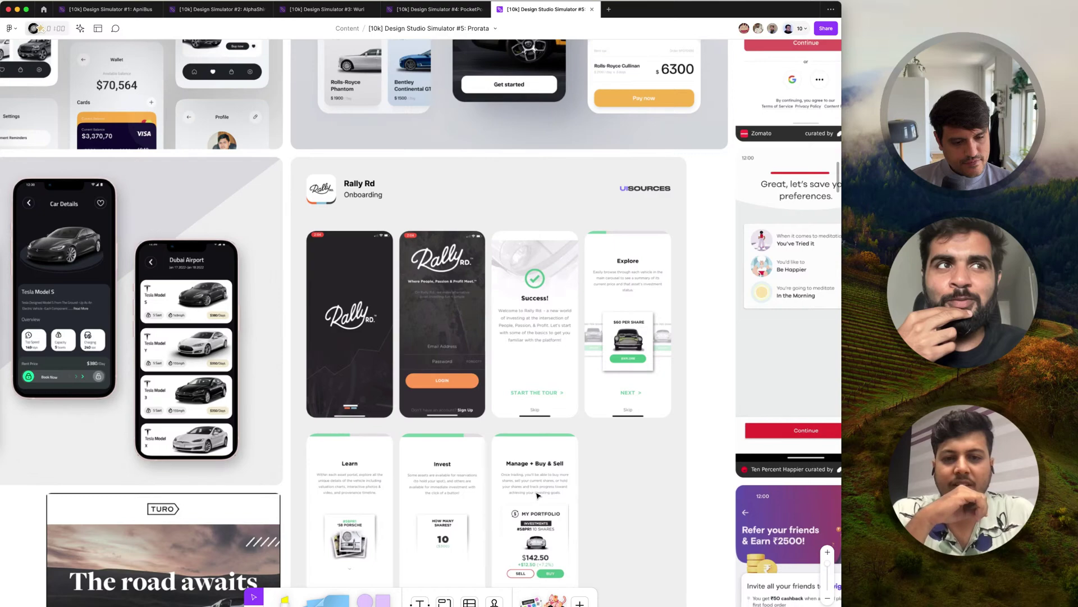
{"action": "scroll", "coordinate": [537, 496], "scroll_direction": "down", "scroll_amount": 1}
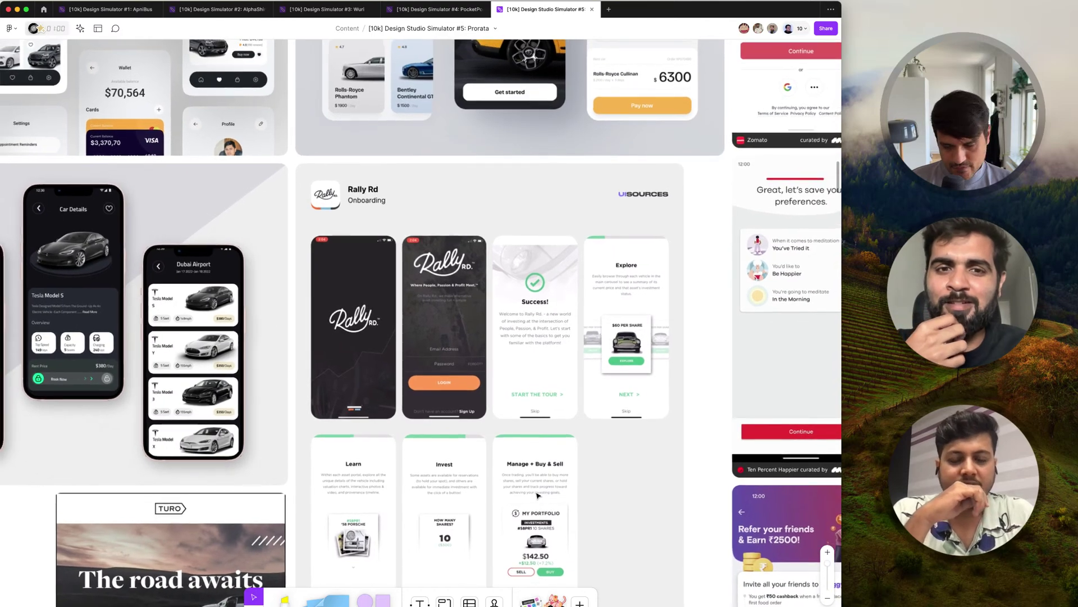
{"action": "scroll", "coordinate": [537, 495], "scroll_direction": "down", "scroll_amount": 2}
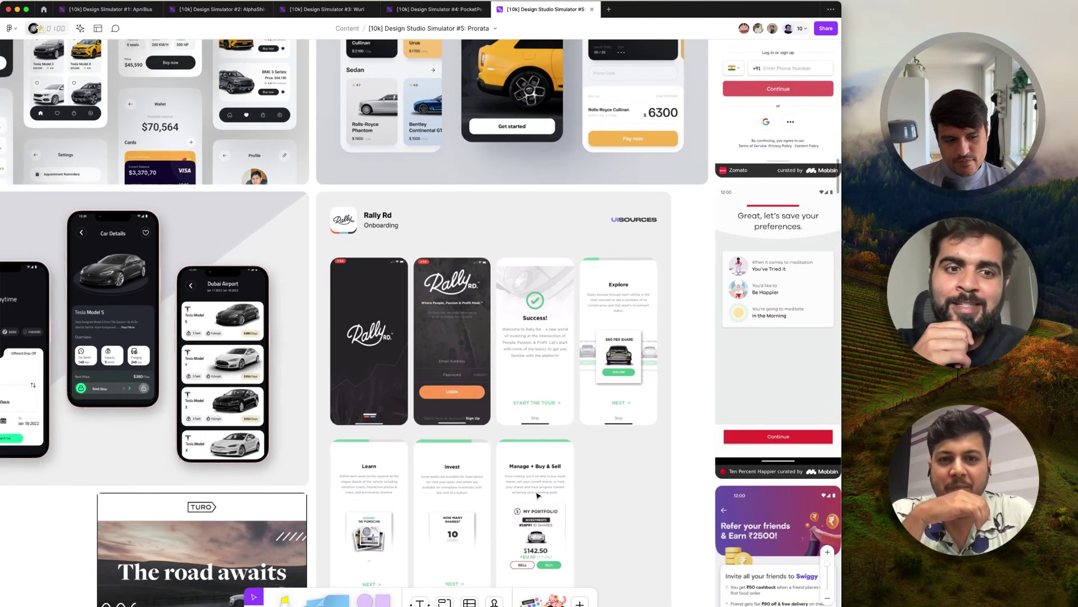
{"action": "scroll", "coordinate": [538, 496], "scroll_direction": "down", "scroll_amount": 2}
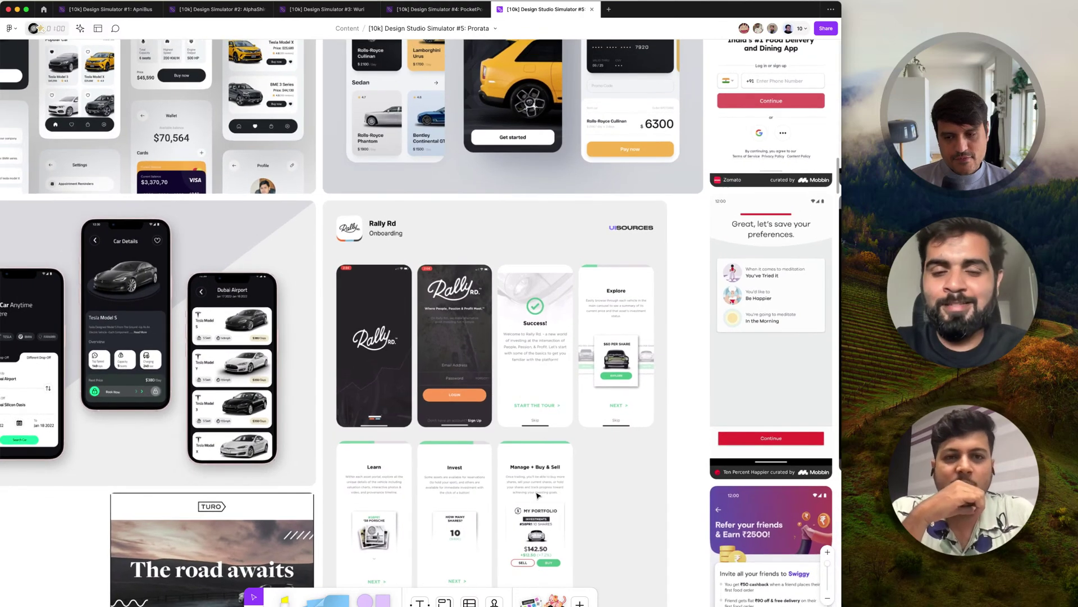
{"action": "scroll", "coordinate": [537, 495], "scroll_direction": "down", "scroll_amount": 1}
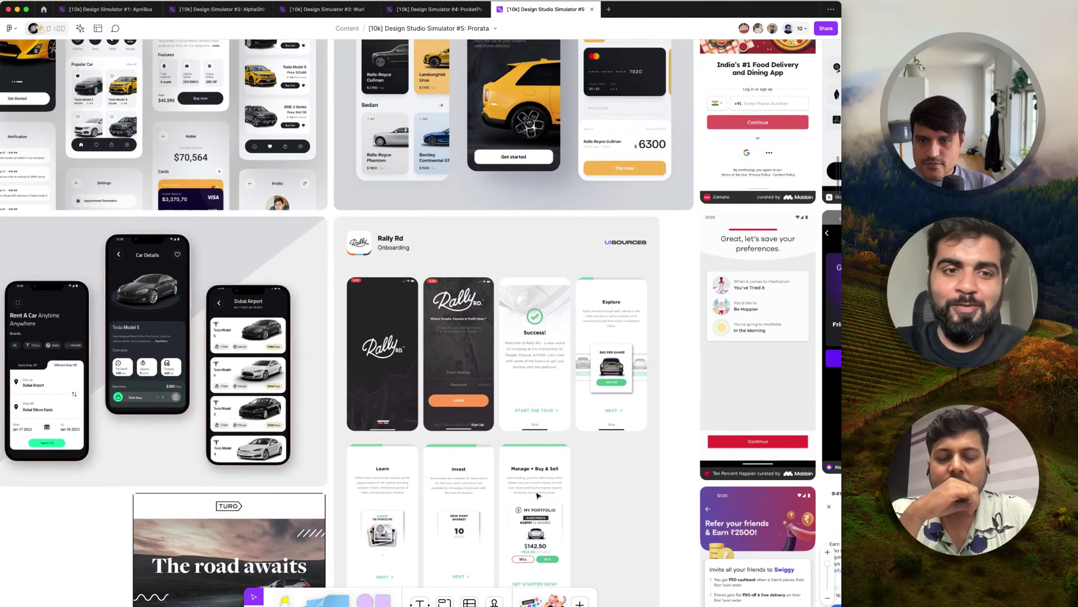
{"action": "scroll", "coordinate": [538, 496], "scroll_direction": "up", "scroll_amount": 1}
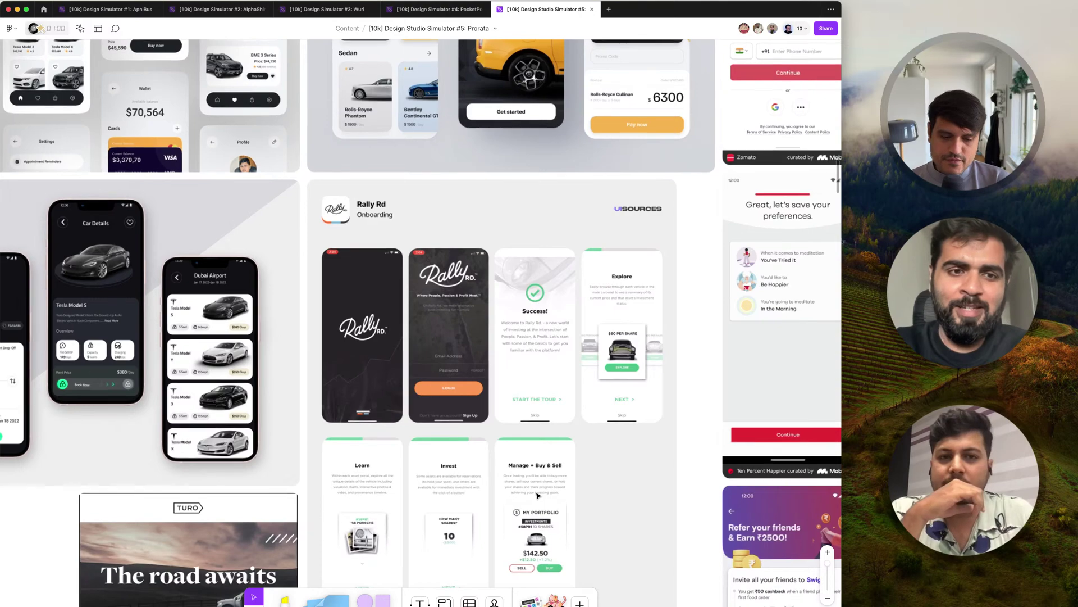
{"action": "scroll", "coordinate": [537, 495], "scroll_direction": "down", "scroll_amount": 5}
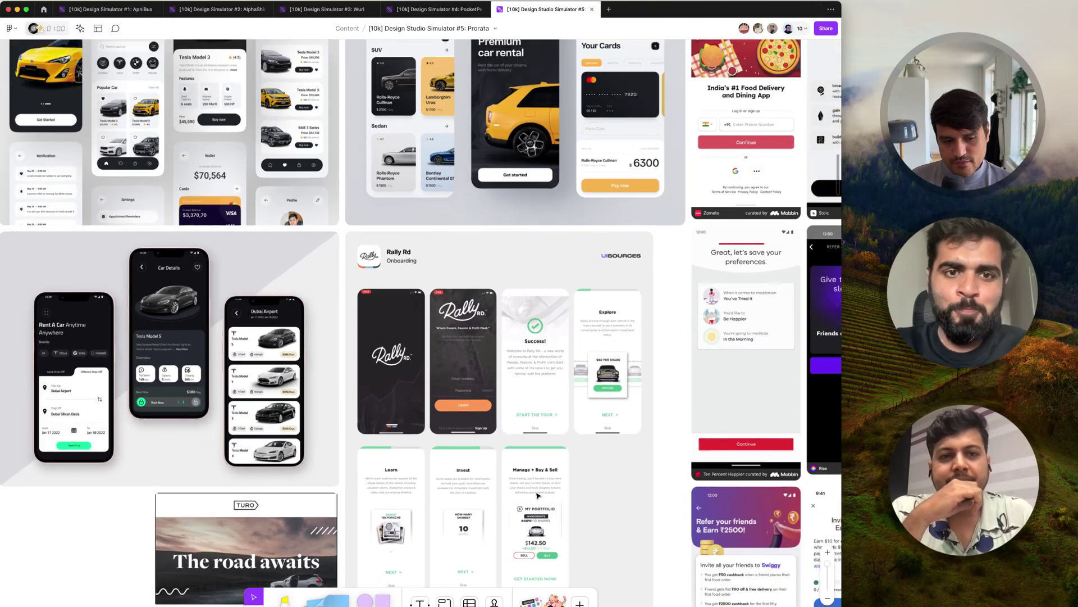
Look over the explorations section as a whole, from the sketches and reference screenshots to the startup's target market notes
{"action": "scroll", "coordinate": [538, 495], "scroll_direction": "down", "scroll_amount": 5}
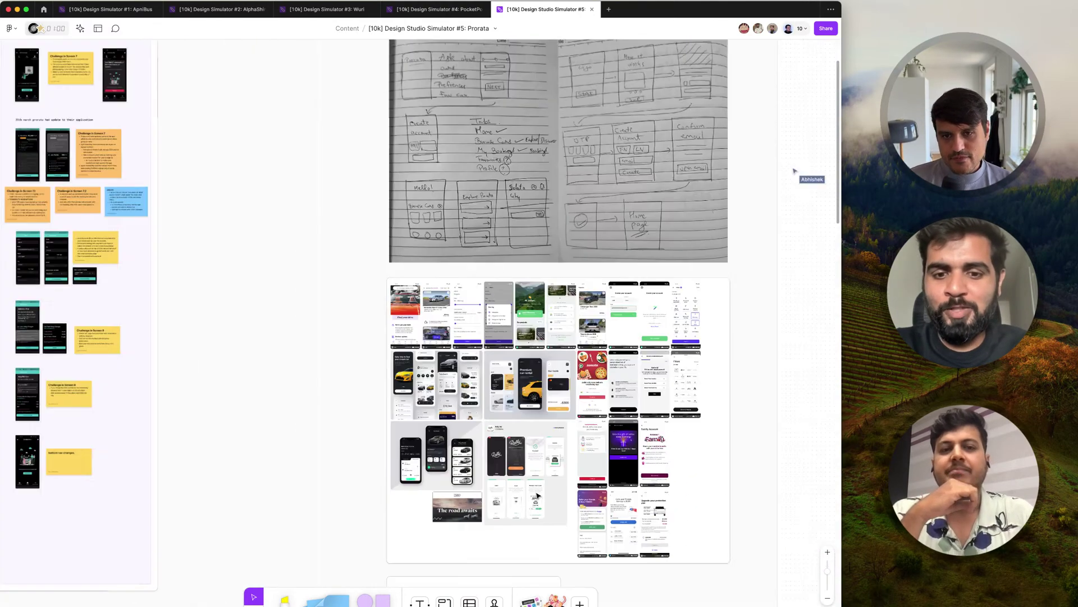
{"action": "scroll", "coordinate": [538, 496], "scroll_direction": "up", "scroll_amount": 1}
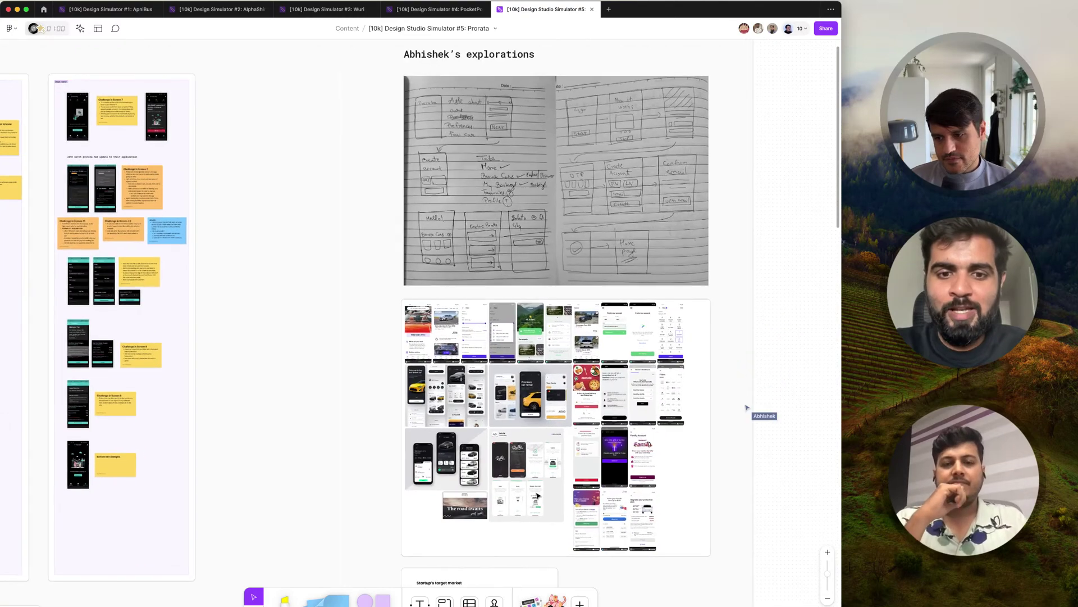
{"action": "scroll", "coordinate": [537, 496], "scroll_direction": "down", "scroll_amount": 3}
{"action": "scroll", "coordinate": [537, 496], "scroll_direction": "left", "scroll_amount": 4}
{"action": "scroll", "coordinate": [538, 495], "scroll_direction": "right", "scroll_amount": 2}
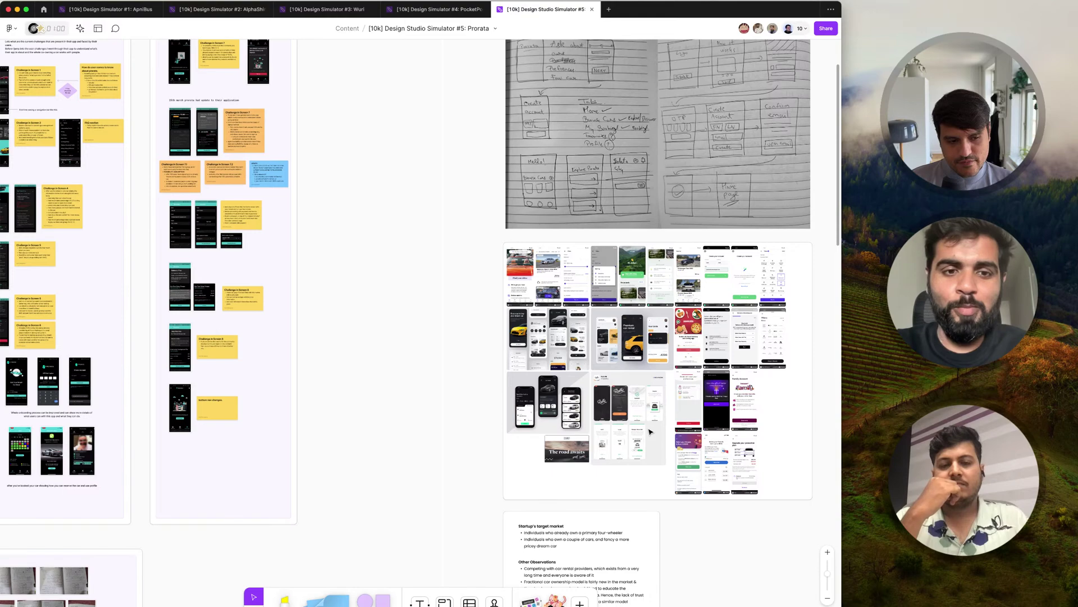
Examine the Turo reference screens up close: Find your drive, the car listing, Filters and Sort by, continuing to the Klima home screen
{"action": "scroll", "coordinate": [550, 282], "scroll_direction": "up", "scroll_amount": 10}
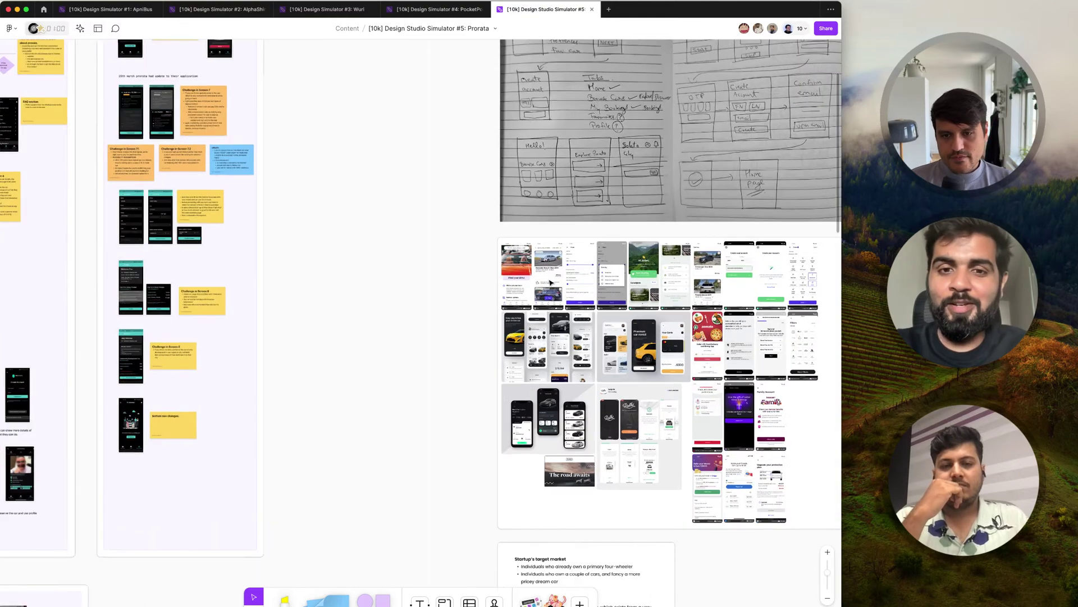
{"action": "scroll", "coordinate": [549, 282], "scroll_direction": "right", "scroll_amount": 1}
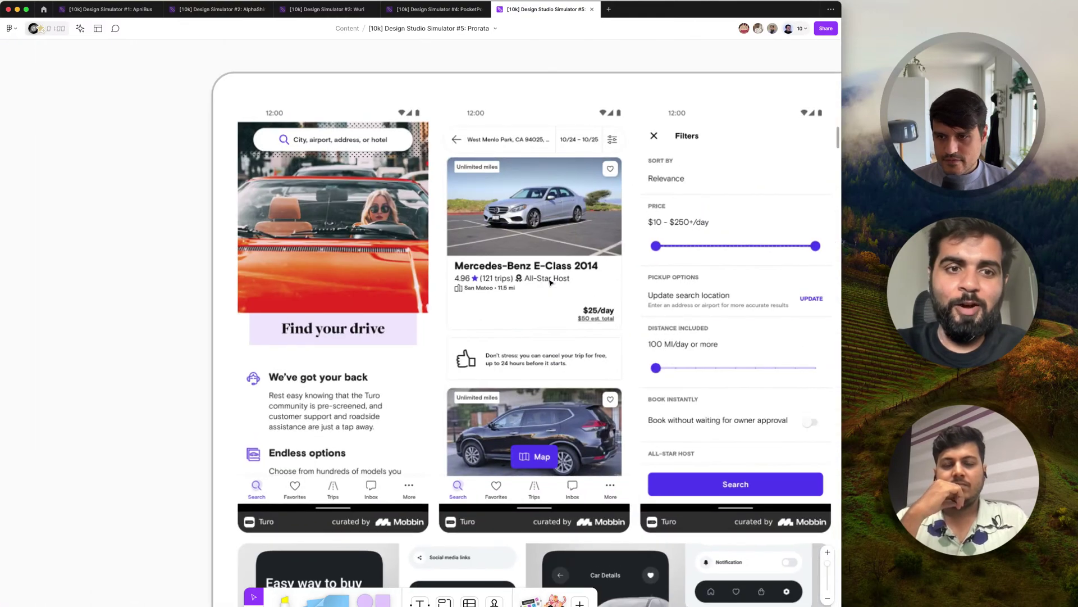
{"action": "scroll", "coordinate": [550, 281], "scroll_direction": "right", "scroll_amount": 5}
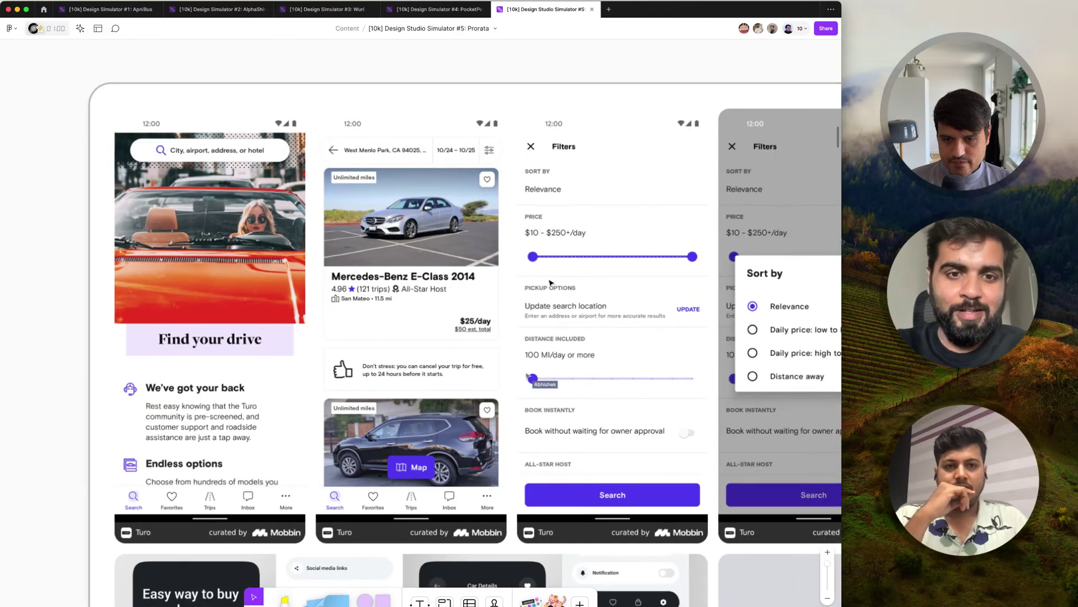
{"action": "scroll", "coordinate": [549, 282], "scroll_direction": "right", "scroll_amount": 2}
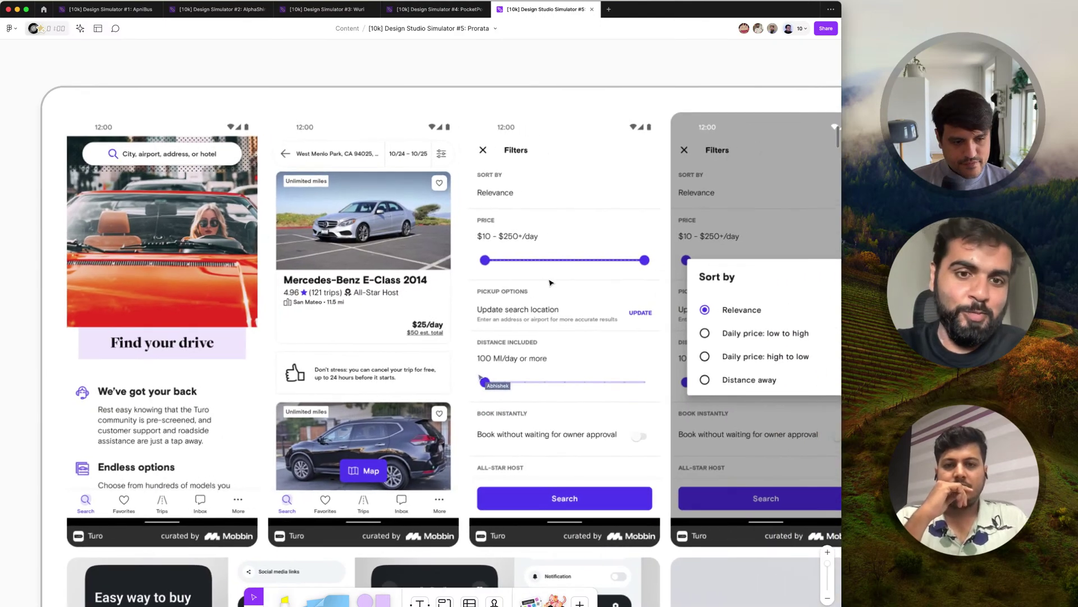
{"action": "scroll", "coordinate": [550, 282], "scroll_direction": "right", "scroll_amount": 1}
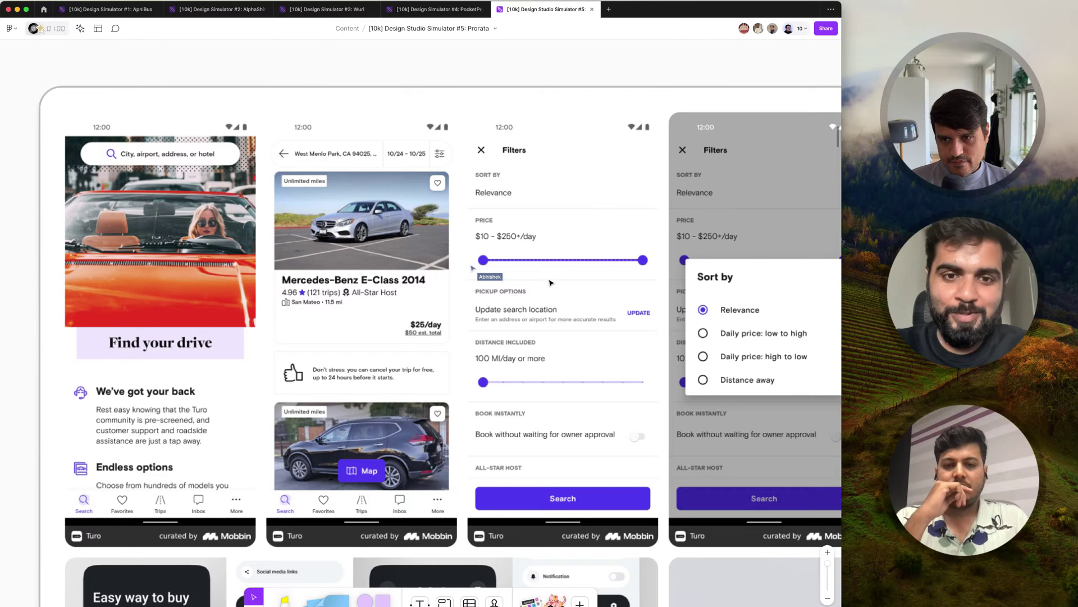
{"action": "scroll", "coordinate": [549, 282], "scroll_direction": "right", "scroll_amount": 2}
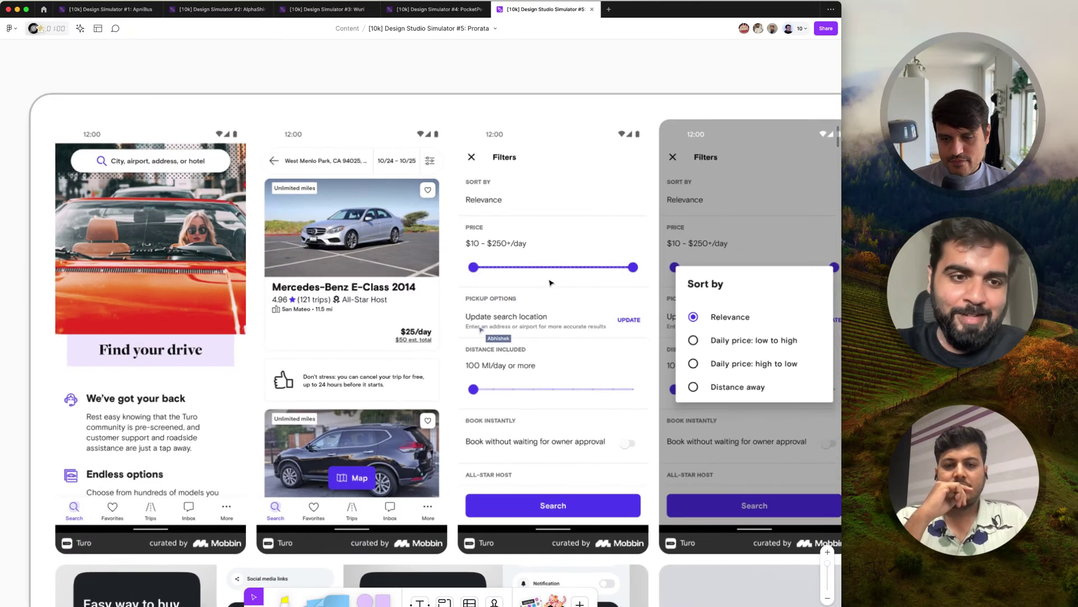
{"action": "scroll", "coordinate": [550, 282], "scroll_direction": "right", "scroll_amount": 1}
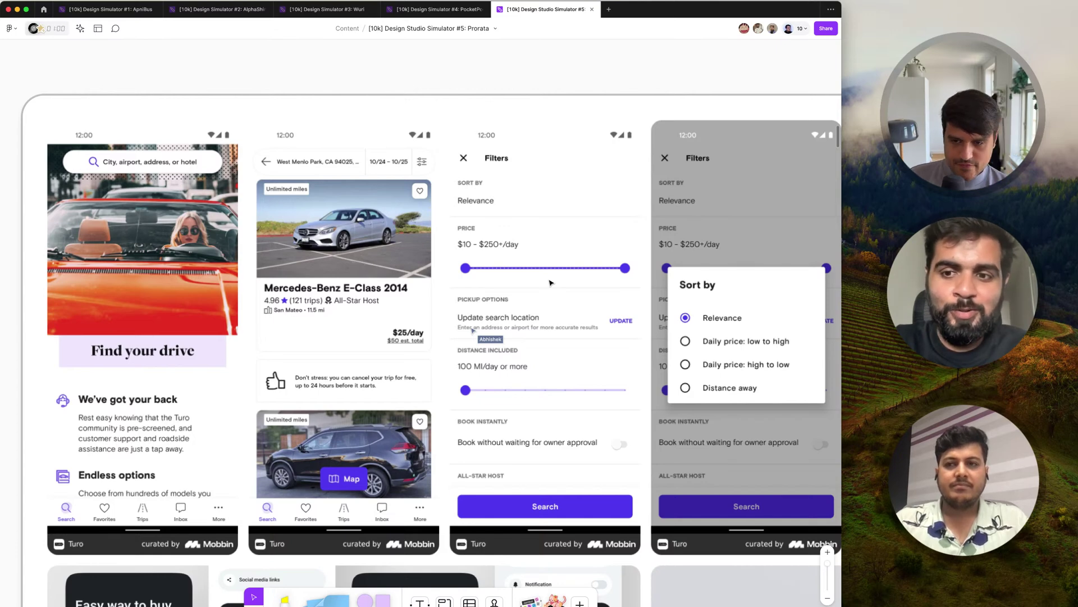
{"action": "scroll", "coordinate": [550, 282], "scroll_direction": "right", "scroll_amount": 5}
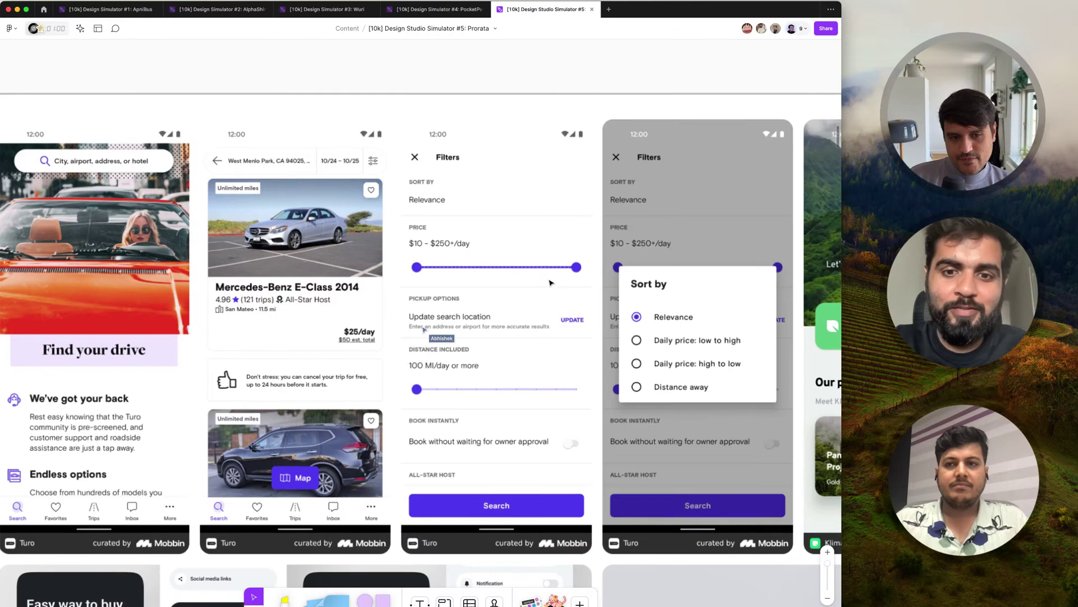
{"action": "scroll", "coordinate": [550, 283], "scroll_direction": "right", "scroll_amount": 2}
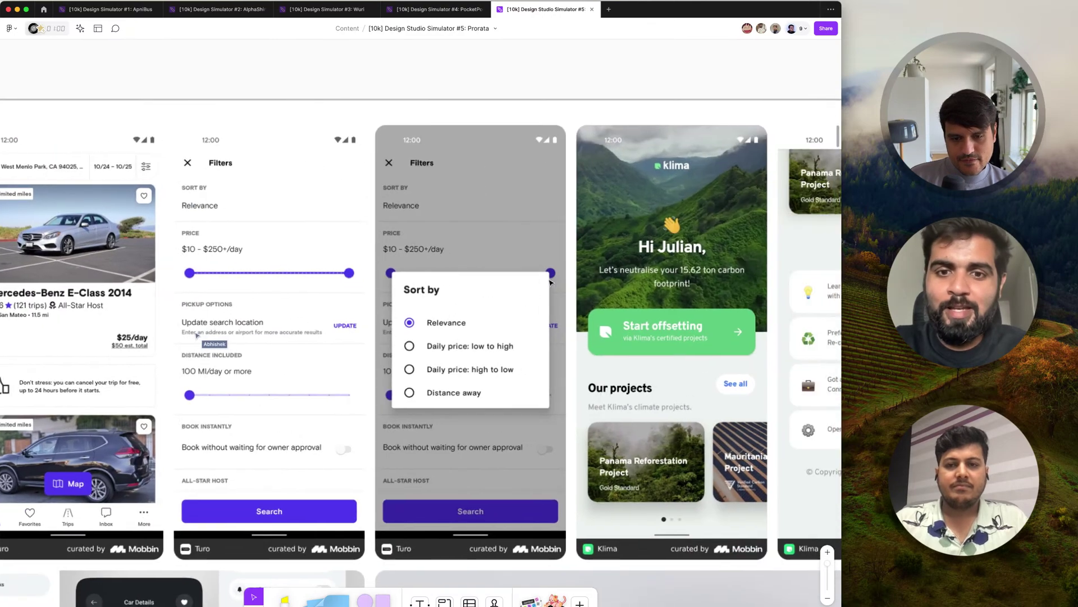
Look over the upper rows of reference screenshots together, from the Turo and Klima screens to the car rental designs
{"action": "scroll", "coordinate": [551, 282], "scroll_direction": "down", "scroll_amount": 5, "text": "ctrl"}
{"action": "scroll", "coordinate": [551, 283], "scroll_direction": "up", "scroll_amount": 1, "text": "ctrl"}
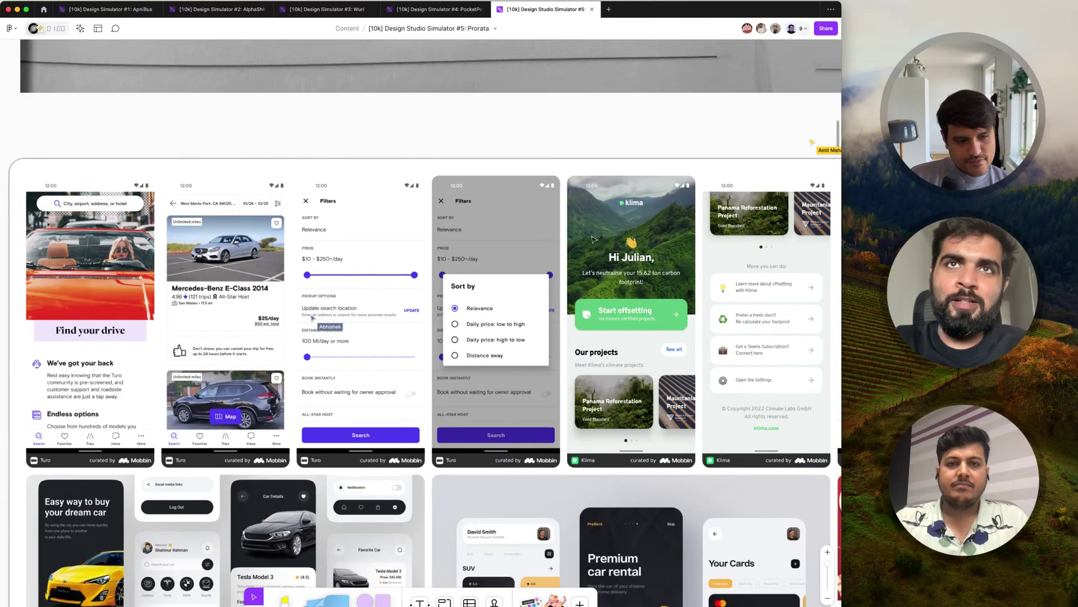
{"action": "scroll", "coordinate": [594, 239], "scroll_direction": "down", "scroll_amount": 3, "text": "ctrl"}
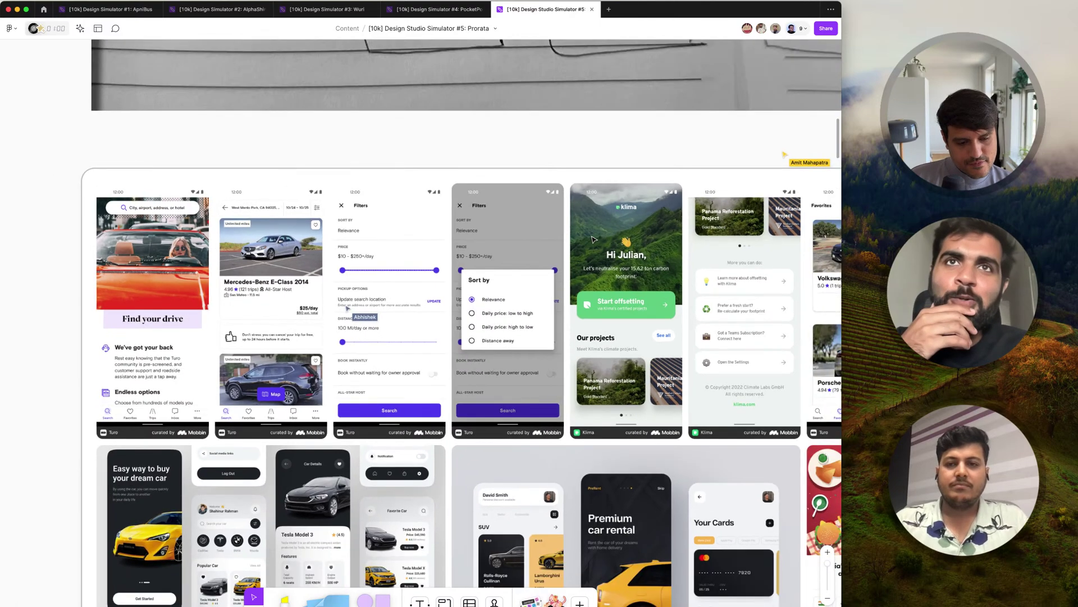
{"action": "scroll", "coordinate": [594, 239], "scroll_direction": "down", "scroll_amount": 1, "text": "ctrl"}
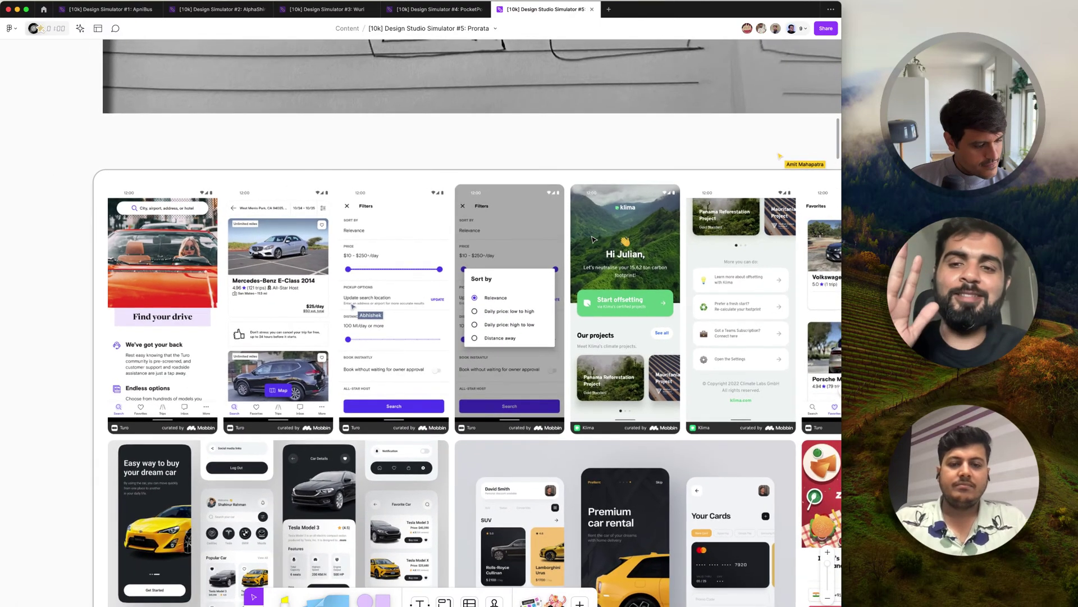
{"action": "scroll", "coordinate": [593, 240], "scroll_direction": "down", "scroll_amount": 5, "text": "ctrl"}
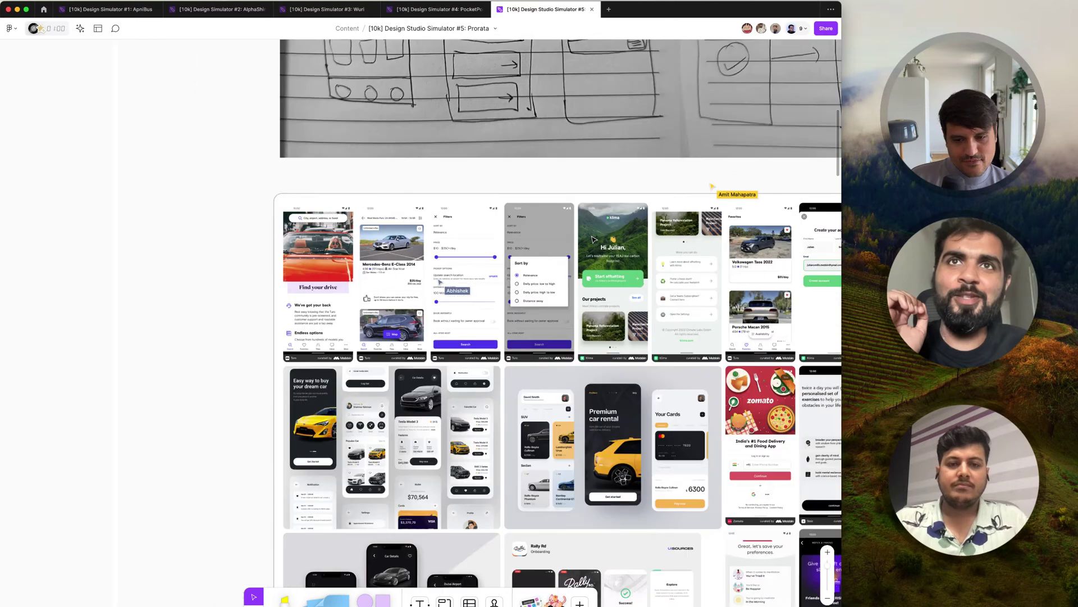
{"action": "scroll", "coordinate": [586, 351], "scroll_direction": "right", "scroll_amount": 5}
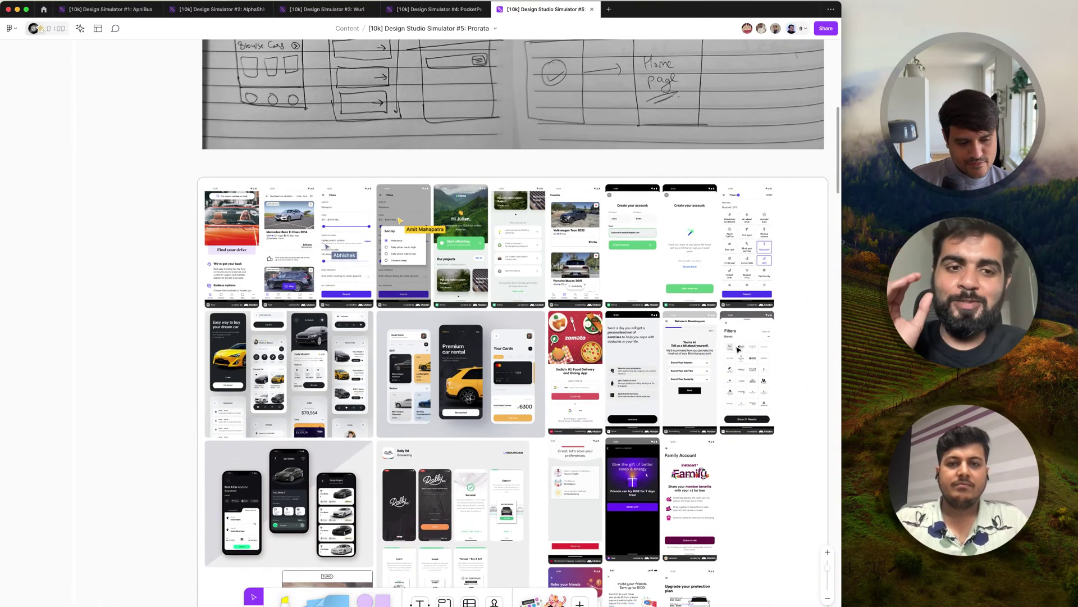
Examine the account creation, feature filter, Zomato login, Bloomberg onboarding and brand filter reference screens up close
{"action": "scroll", "coordinate": [737, 349], "scroll_direction": "up", "scroll_amount": 5, "text": "ctrl"}
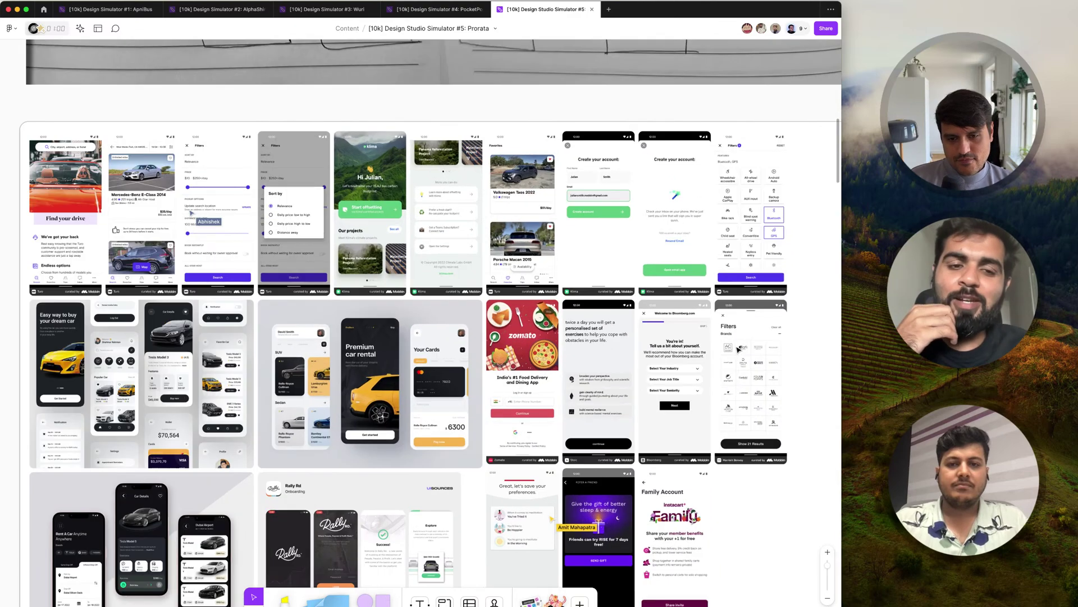
{"action": "scroll", "coordinate": [738, 349], "scroll_direction": "up", "scroll_amount": 1}
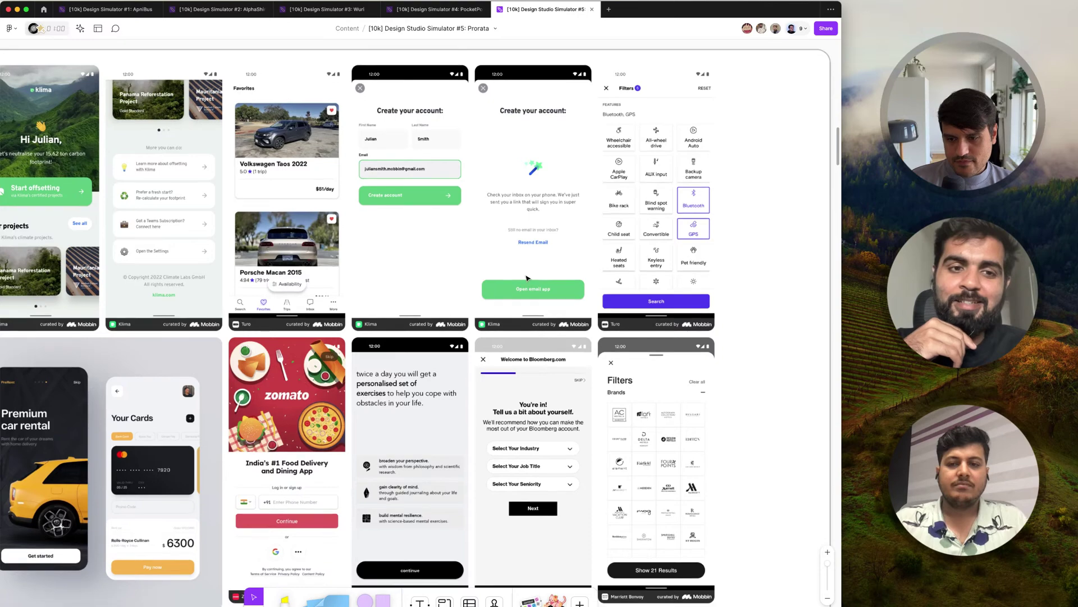
{"action": "scroll", "coordinate": [528, 278], "scroll_direction": "down", "scroll_amount": 2}
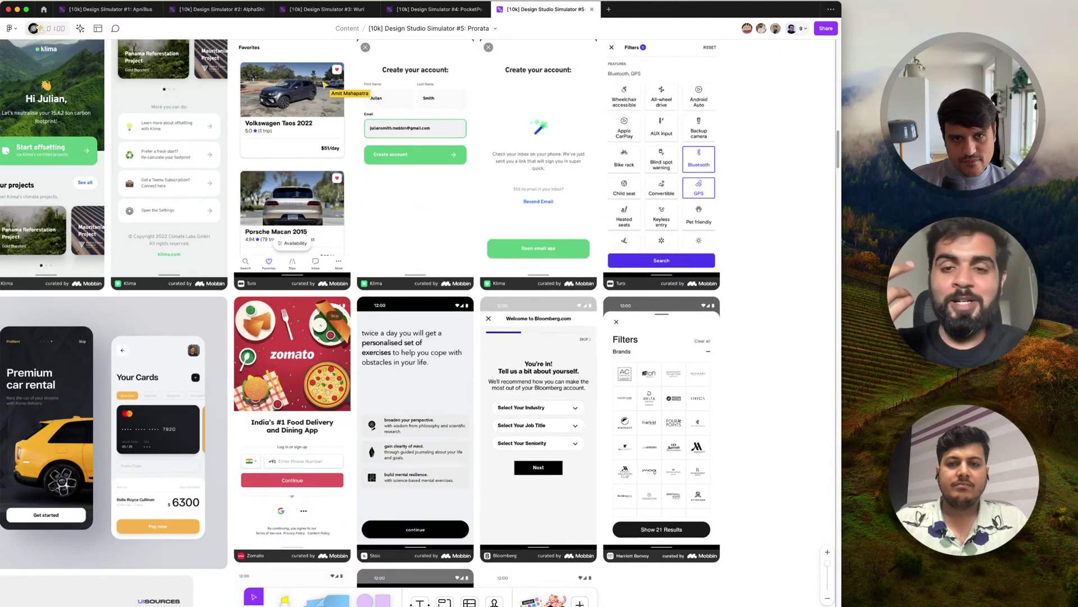
Follow a collaborator's view of the board briefly and examine the Zomato, Bloomberg, Marriott Bonvoy, Rise and Instacart Family references
{"action": "left_click", "coordinate": [762, 29]}
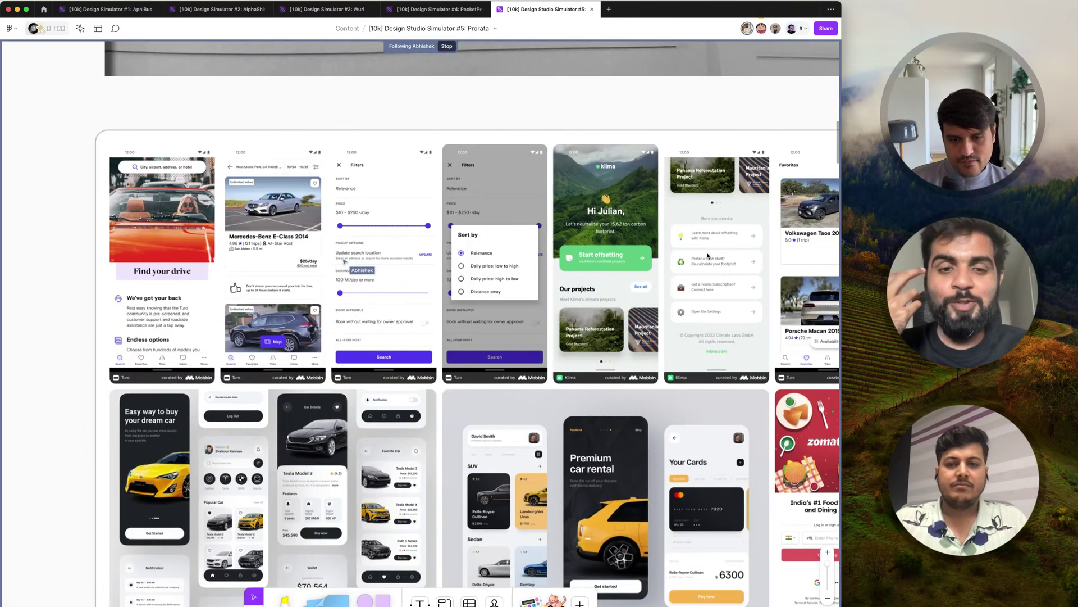
{"action": "scroll", "coordinate": [708, 274], "scroll_direction": "right", "scroll_amount": 5}
{"action": "scroll", "coordinate": [708, 274], "scroll_direction": "down", "scroll_amount": 3}
{"action": "scroll", "coordinate": [707, 274], "scroll_direction": "down", "scroll_amount": 5}
{"action": "scroll", "coordinate": [708, 274], "scroll_direction": "right", "scroll_amount": 3}
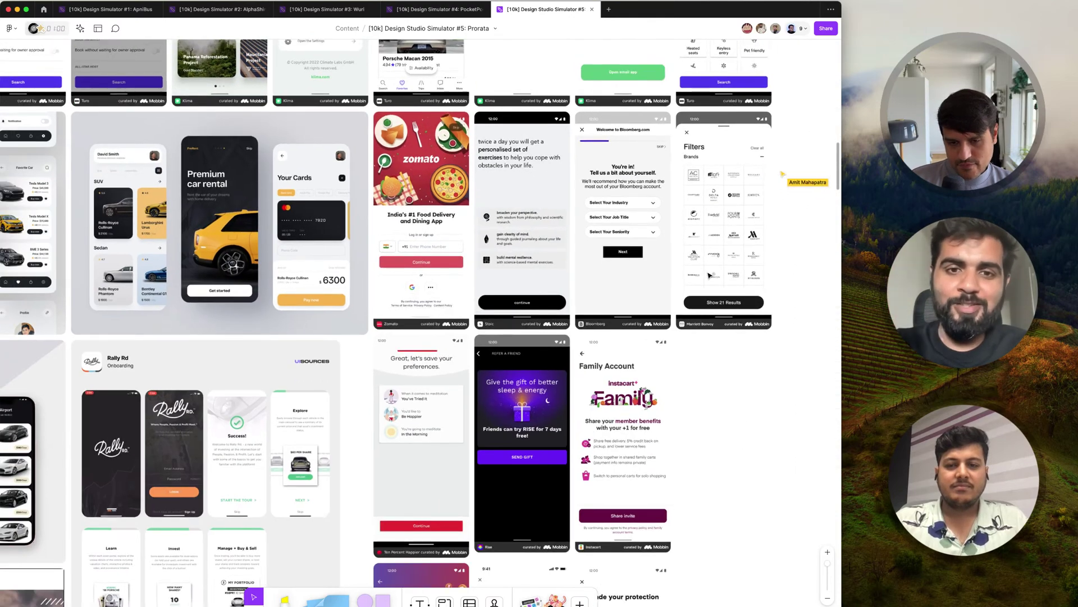
Look over the whole reference screenshot collection together with the surrounding explorations, sketches and target market notes
{"action": "scroll", "coordinate": [709, 275], "scroll_direction": "down", "scroll_amount": 3}
{"action": "scroll", "coordinate": [710, 275], "scroll_direction": "down", "scroll_amount": 8}
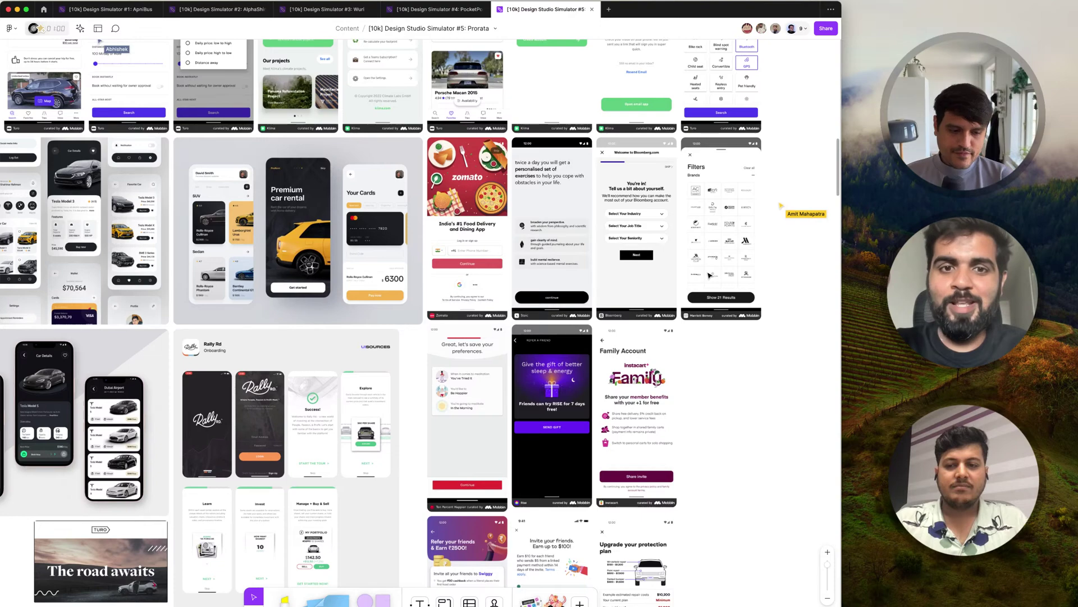
{"action": "scroll", "coordinate": [709, 276], "scroll_direction": "down", "scroll_amount": 3}
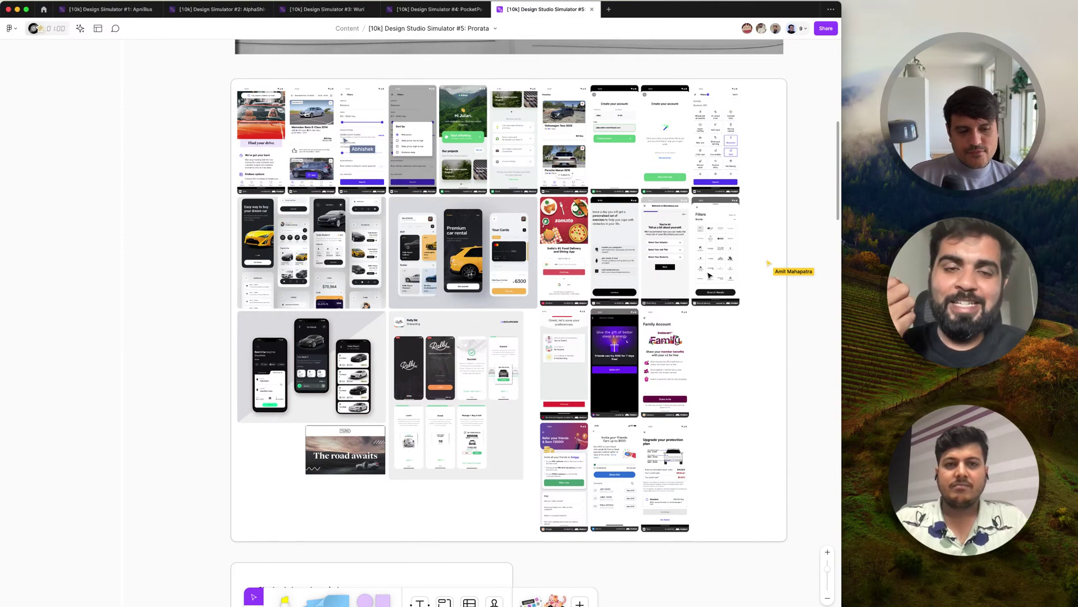
{"action": "scroll", "coordinate": [709, 275], "scroll_direction": "down", "scroll_amount": 3}
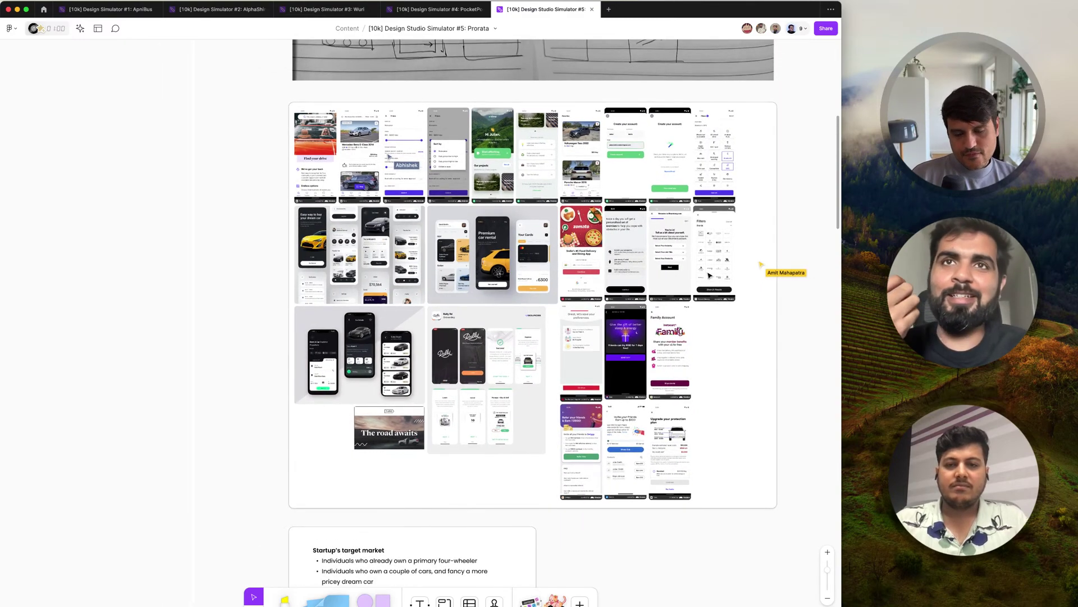
{"action": "scroll", "coordinate": [710, 275], "scroll_direction": "down", "scroll_amount": 1}
{"action": "scroll", "coordinate": [709, 275], "scroll_direction": "down", "scroll_amount": 3}
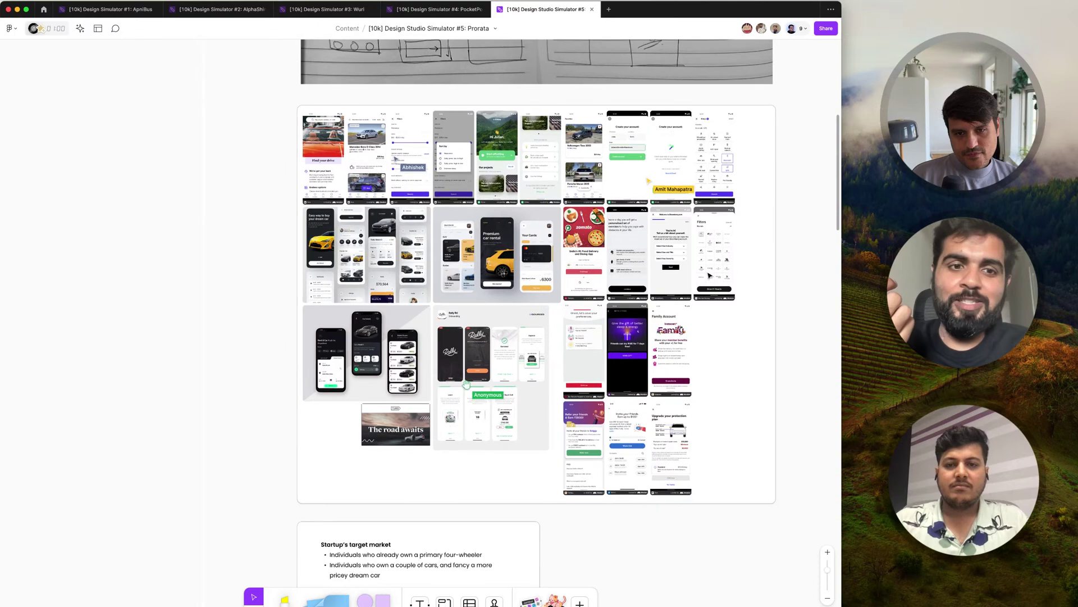
{"action": "scroll", "coordinate": [709, 276], "scroll_direction": "down", "scroll_amount": 5}
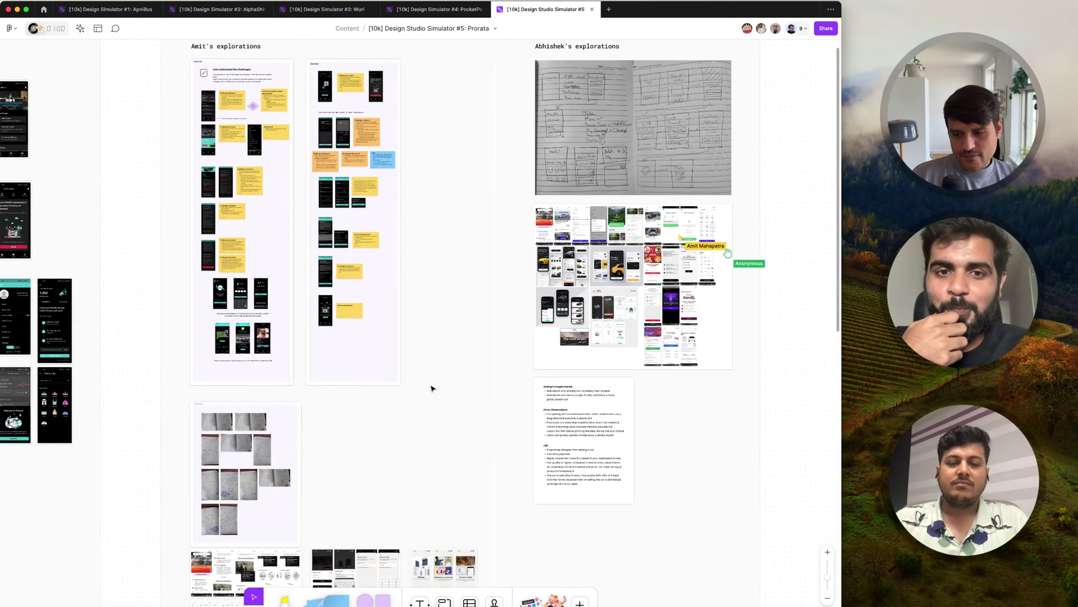
Return to the Status Quo screens beside the cohort sections and clear the selection of the first app screen
{"action": "scroll", "coordinate": [433, 385], "scroll_direction": "down", "scroll_amount": 5}
{"action": "scroll", "coordinate": [433, 385], "scroll_direction": "left", "scroll_amount": 3}
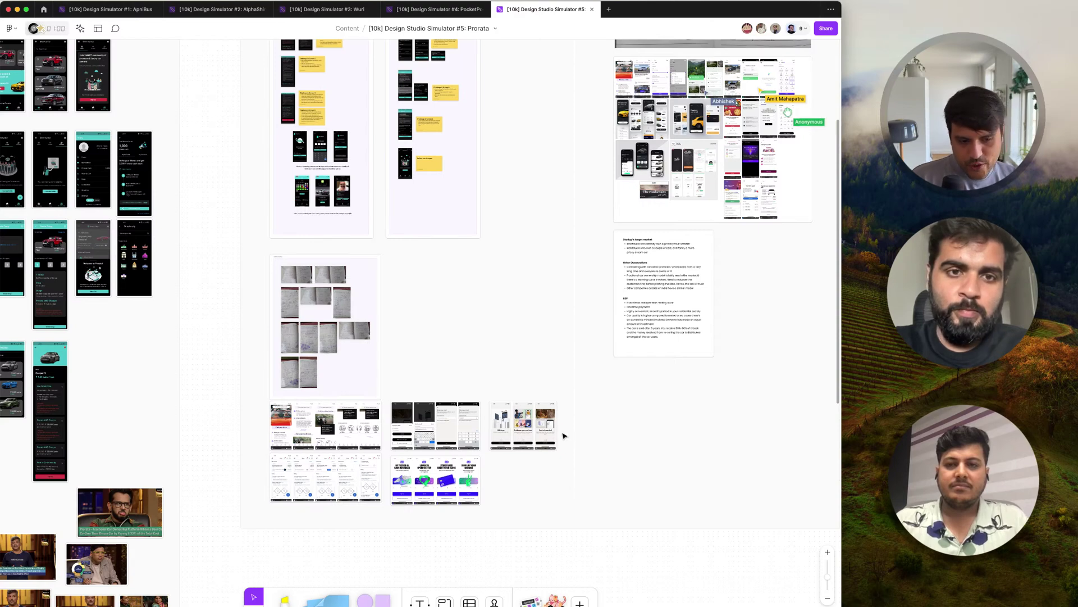
{"action": "scroll", "coordinate": [413, 427], "scroll_direction": "left", "scroll_amount": 5}
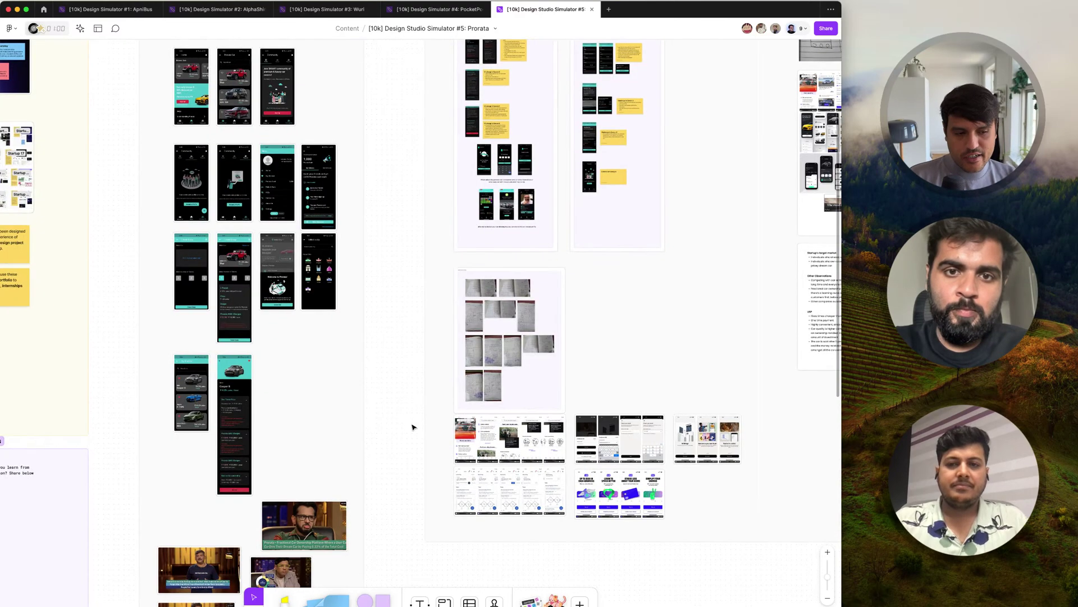
{"action": "scroll", "coordinate": [414, 427], "scroll_direction": "down", "scroll_amount": 3}
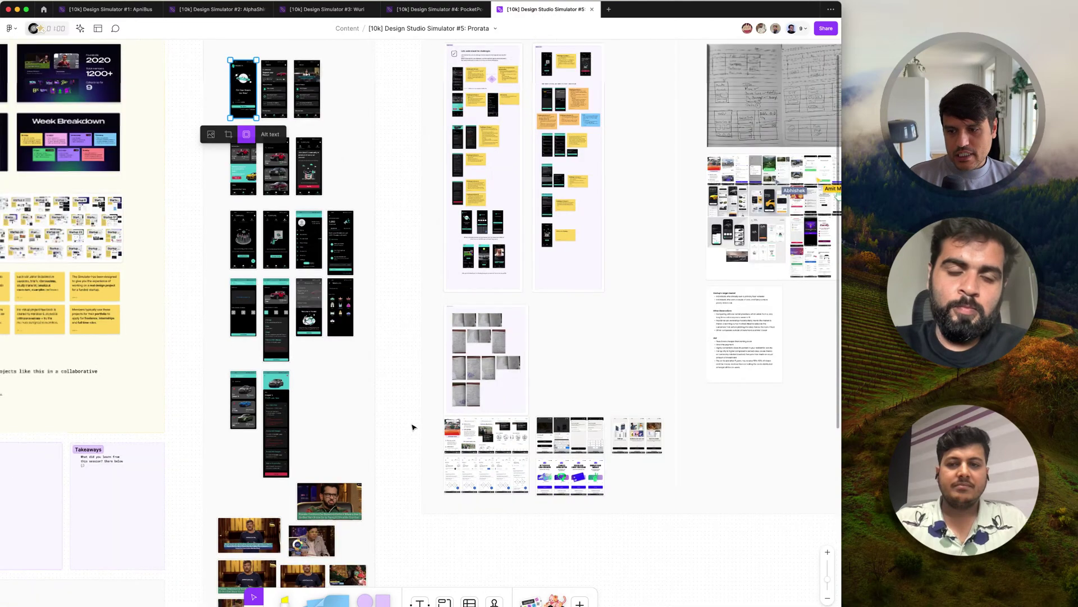
{"action": "scroll", "coordinate": [414, 427], "scroll_direction": "left", "scroll_amount": 8}
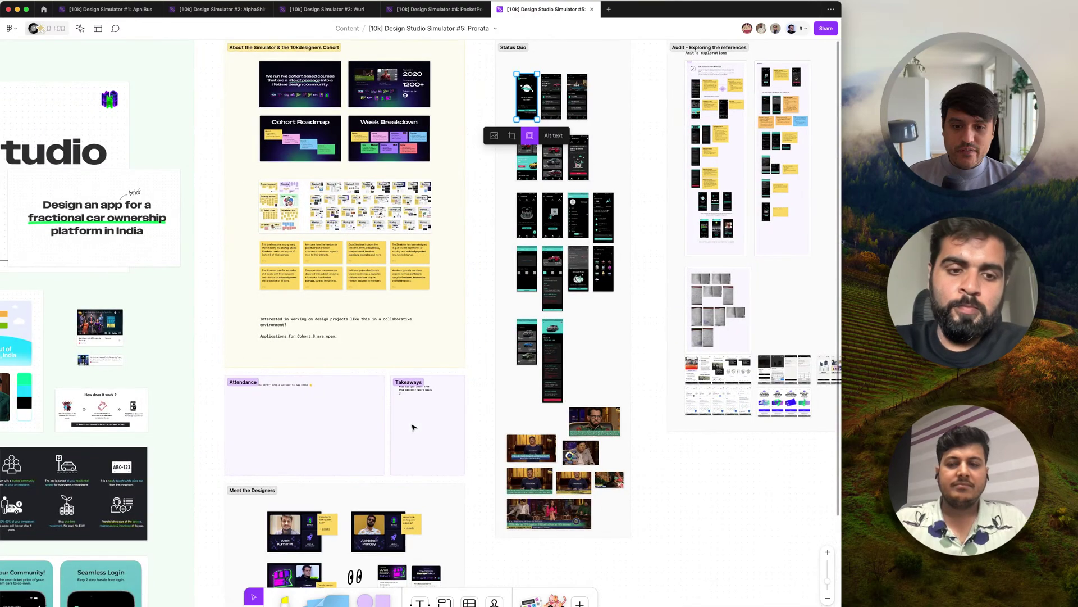
{"action": "left_click", "coordinate": [478, 405]}
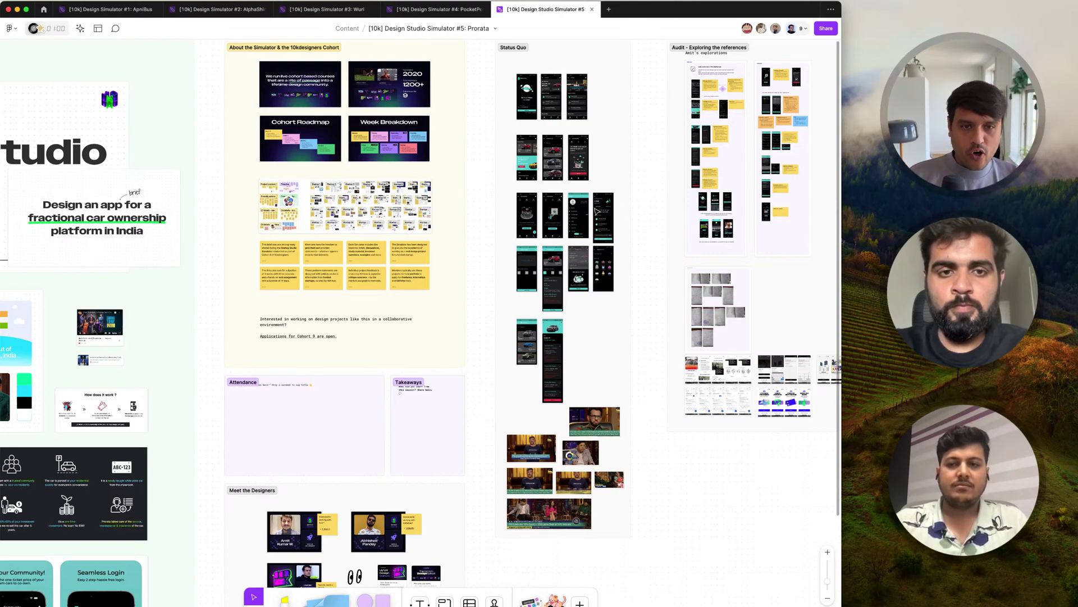
Examine the challenge notes attached to the app screens in the audit section's first explorations
{"action": "scroll", "coordinate": [597, 211], "scroll_direction": "right", "scroll_amount": 5}
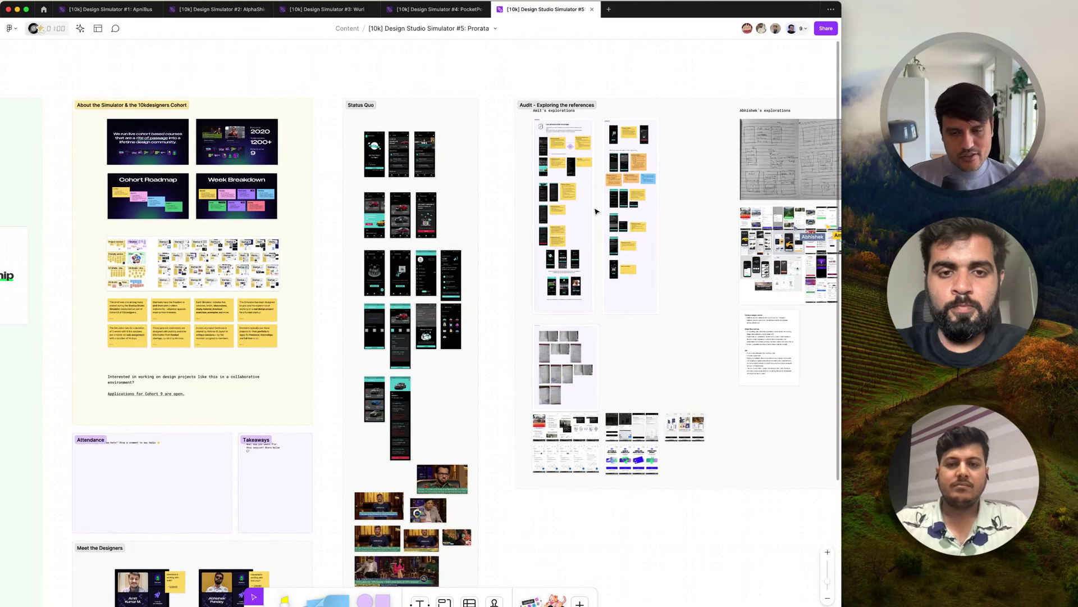
{"action": "scroll", "coordinate": [596, 211], "scroll_direction": "up", "scroll_amount": 10}
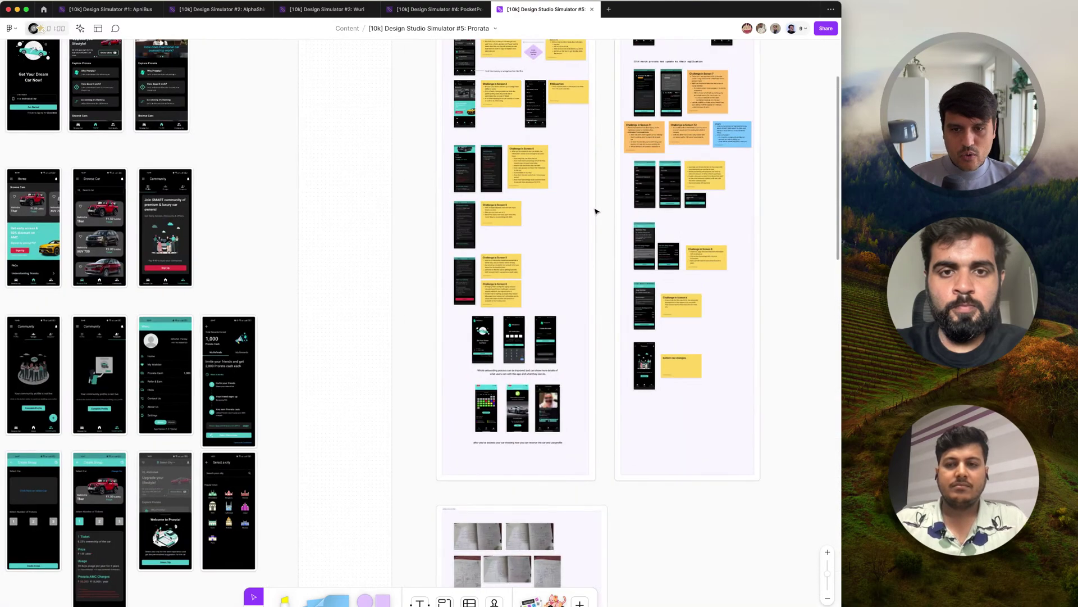
{"action": "scroll", "coordinate": [598, 209], "scroll_direction": "up", "scroll_amount": 10}
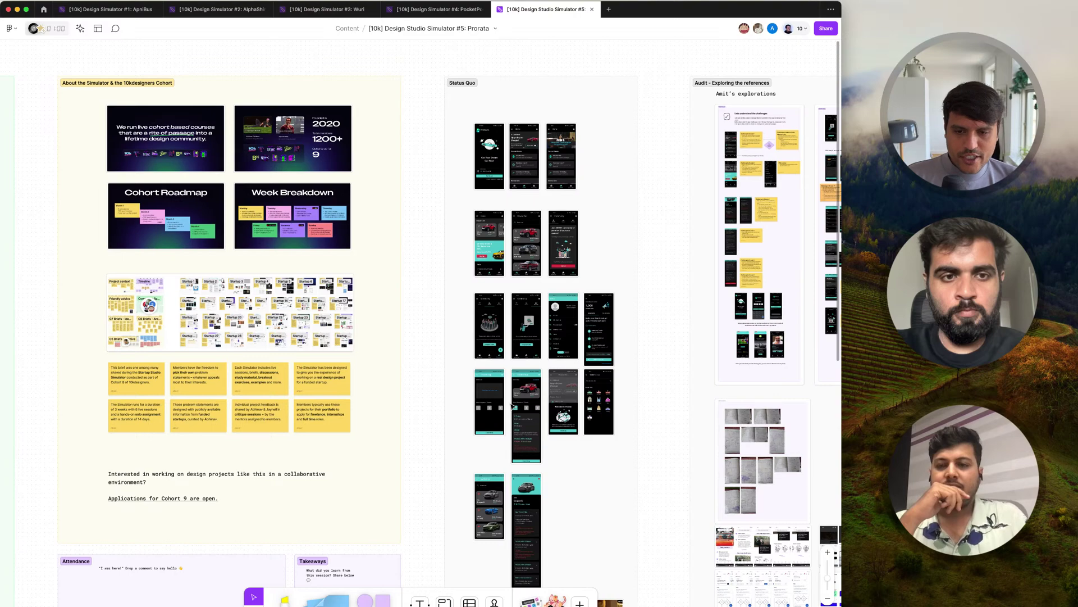
Look over the Overview & Brief section alongside the cohort, Status Quo and Audit sections
{"action": "scroll", "coordinate": [513, 405], "scroll_direction": "down", "scroll_amount": 2}
{"action": "scroll", "coordinate": [513, 406], "scroll_direction": "down", "scroll_amount": 5}
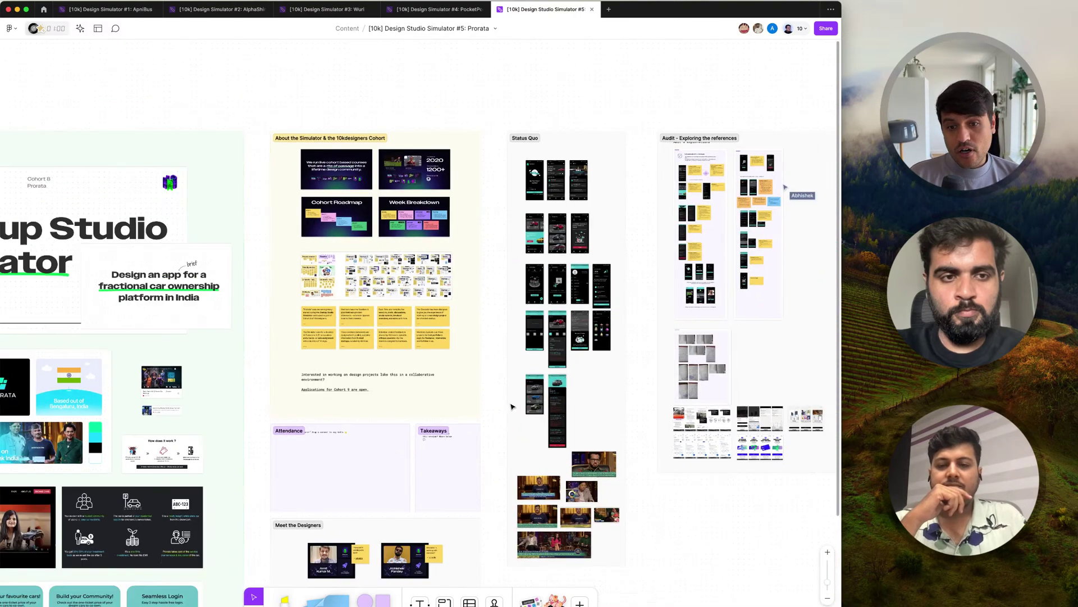
{"action": "scroll", "coordinate": [512, 405], "scroll_direction": "left", "scroll_amount": 3}
{"action": "scroll", "coordinate": [512, 406], "scroll_direction": "down", "scroll_amount": 2}
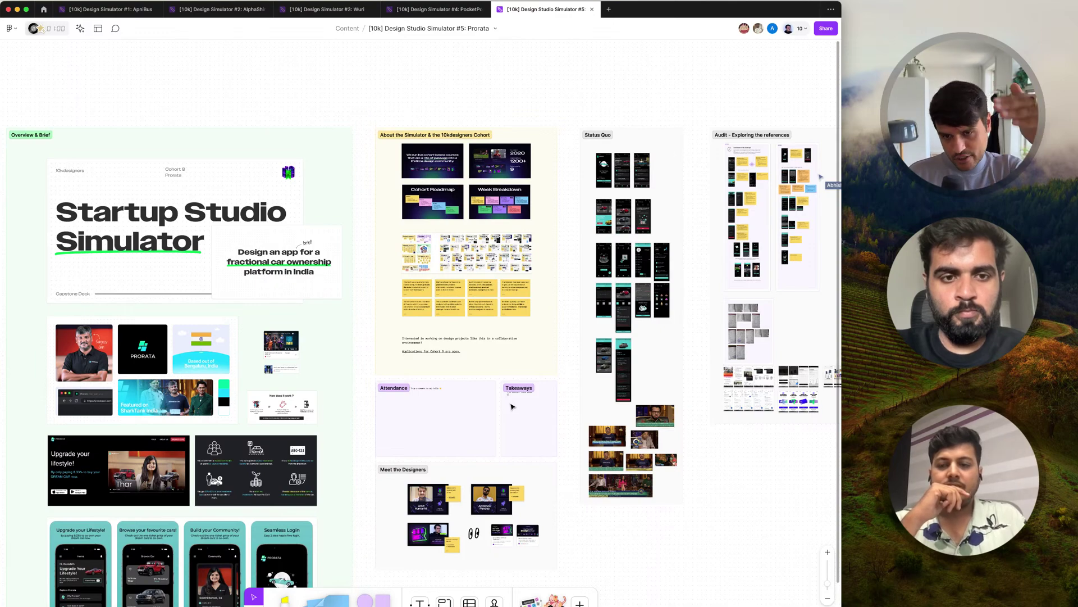
{"action": "scroll", "coordinate": [512, 406], "scroll_direction": "down", "scroll_amount": 3}
{"action": "scroll", "coordinate": [513, 405], "scroll_direction": "left", "scroll_amount": 1}
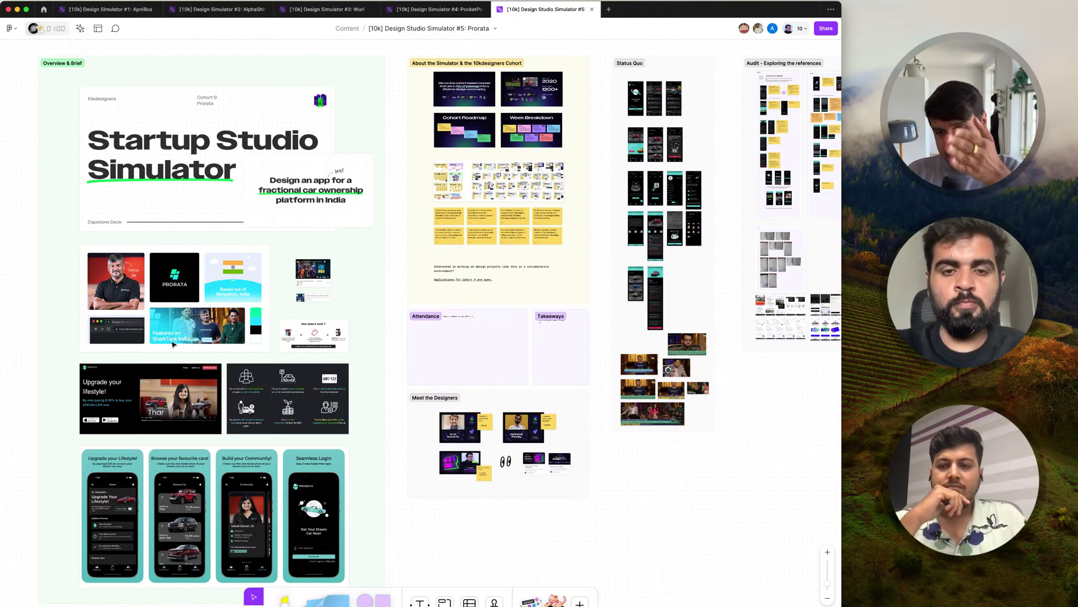
Look over the Project 1 and Project 2 screen sets beyond the audit section
{"action": "scroll", "coordinate": [173, 344], "scroll_direction": "right", "scroll_amount": 5}
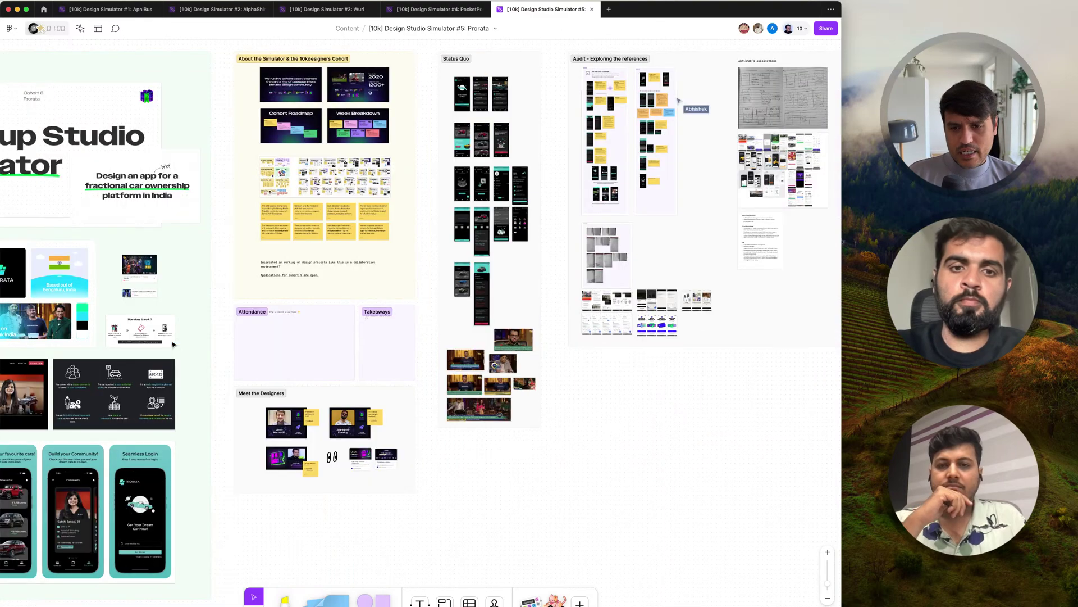
{"action": "scroll", "coordinate": [172, 345], "scroll_direction": "left", "scroll_amount": 2}
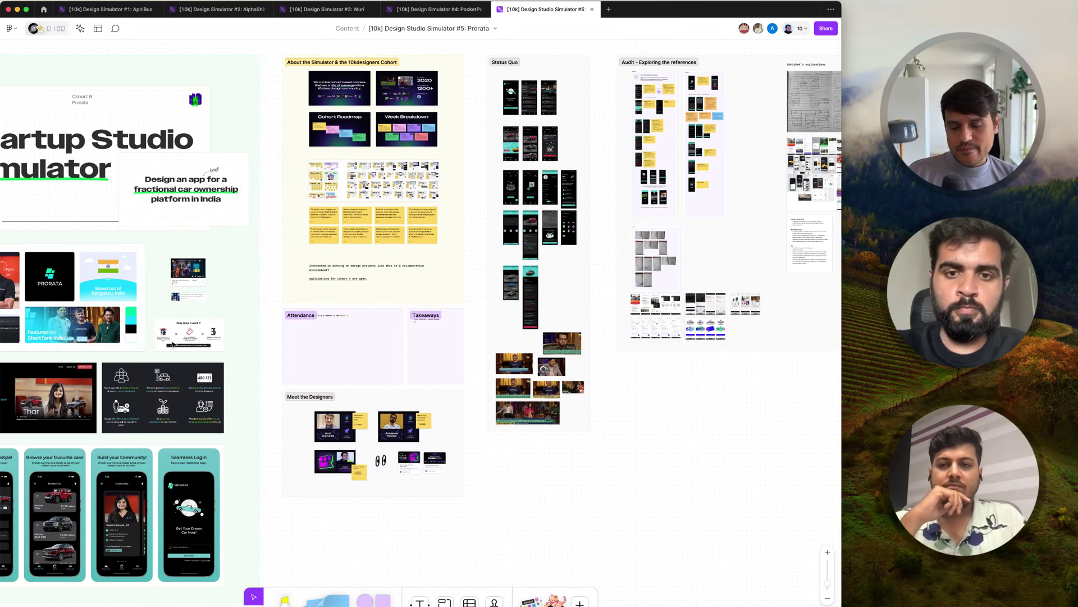
{"action": "scroll", "coordinate": [636, 265], "scroll_direction": "right", "scroll_amount": 7}
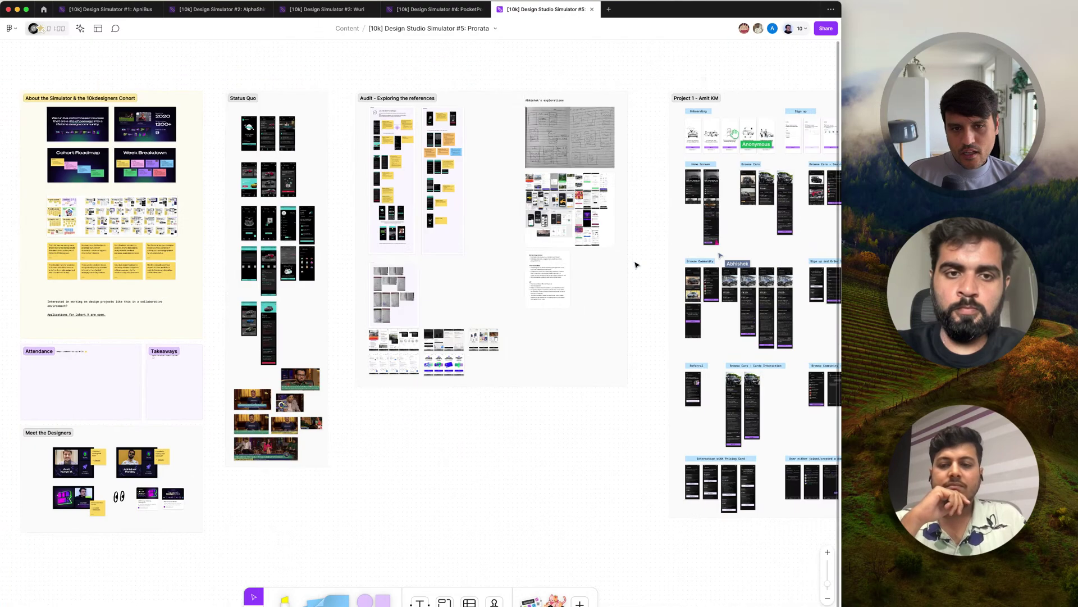
{"action": "scroll", "coordinate": [636, 265], "scroll_direction": "right", "scroll_amount": 10}
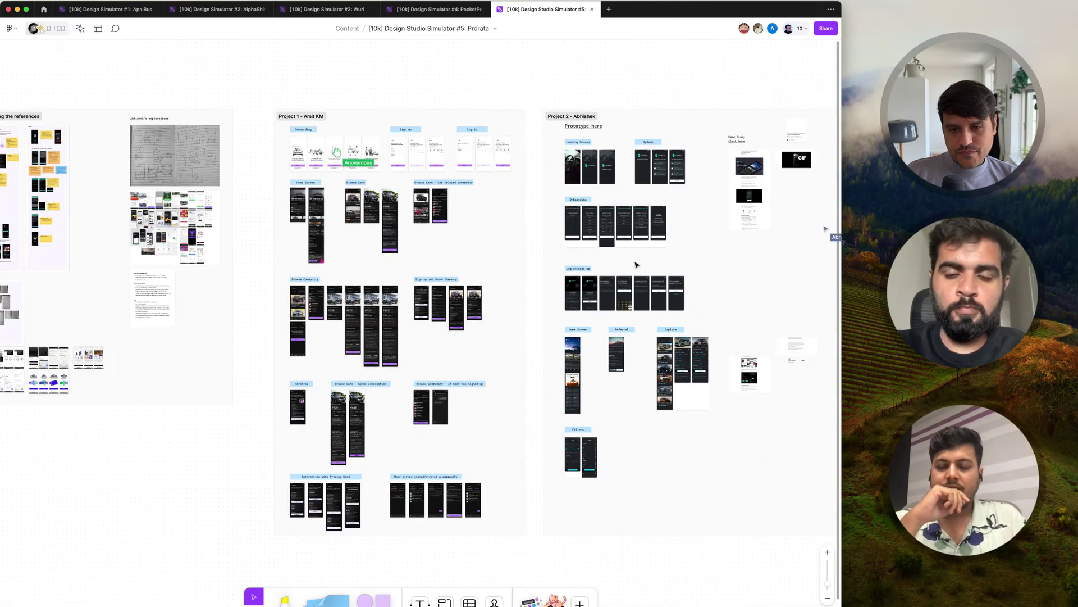
{"action": "scroll", "coordinate": [636, 266], "scroll_direction": "right", "scroll_amount": 4}
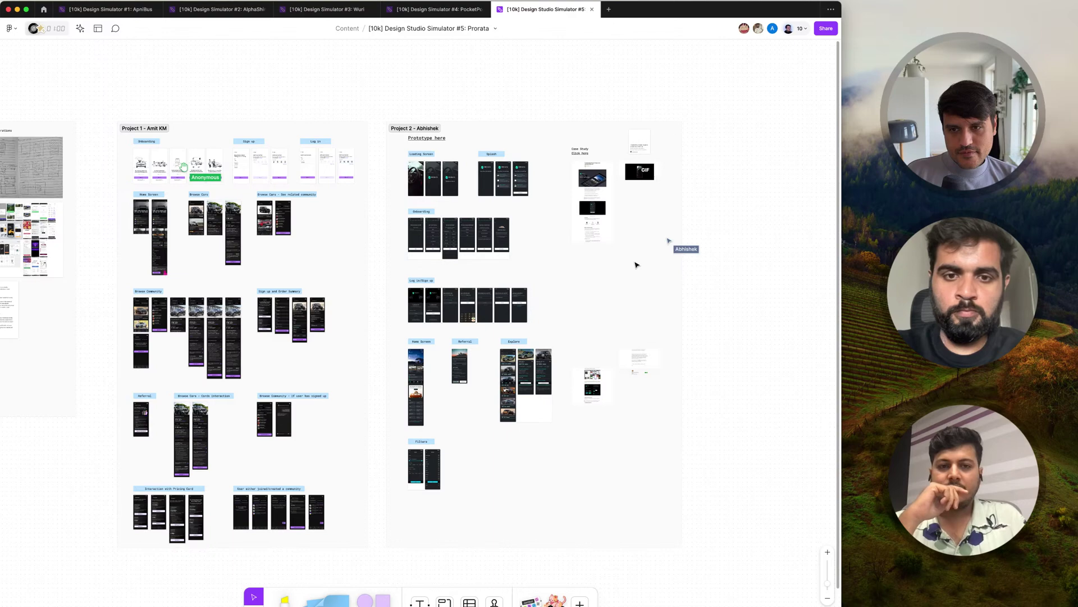
{"action": "scroll", "coordinate": [636, 265], "scroll_direction": "left", "scroll_amount": 4}
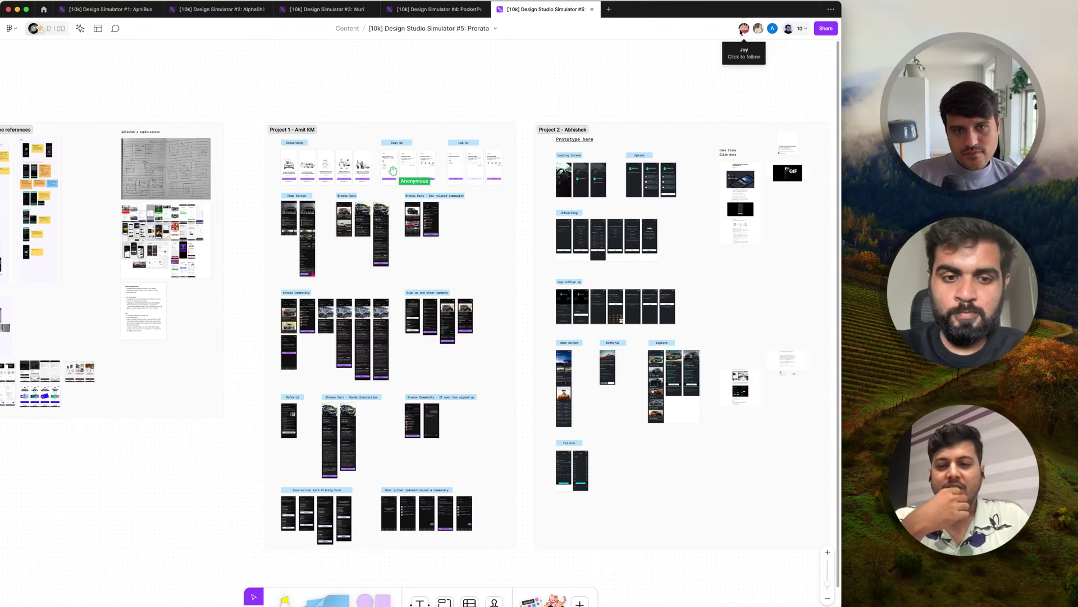
Check the list of collaborators on the board and return to the cohort, Status Quo and Audit sections
{"action": "left_click", "coordinate": [801, 30]}
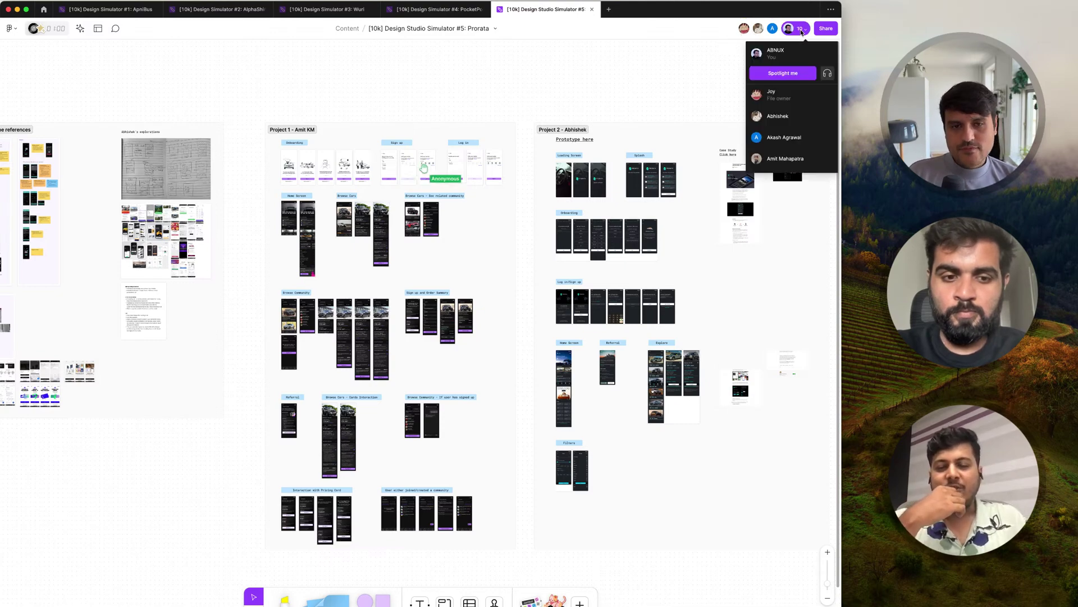
{"action": "left_click", "coordinate": [801, 29]}
{"action": "scroll", "coordinate": [199, 377], "scroll_direction": "left", "scroll_amount": 10}
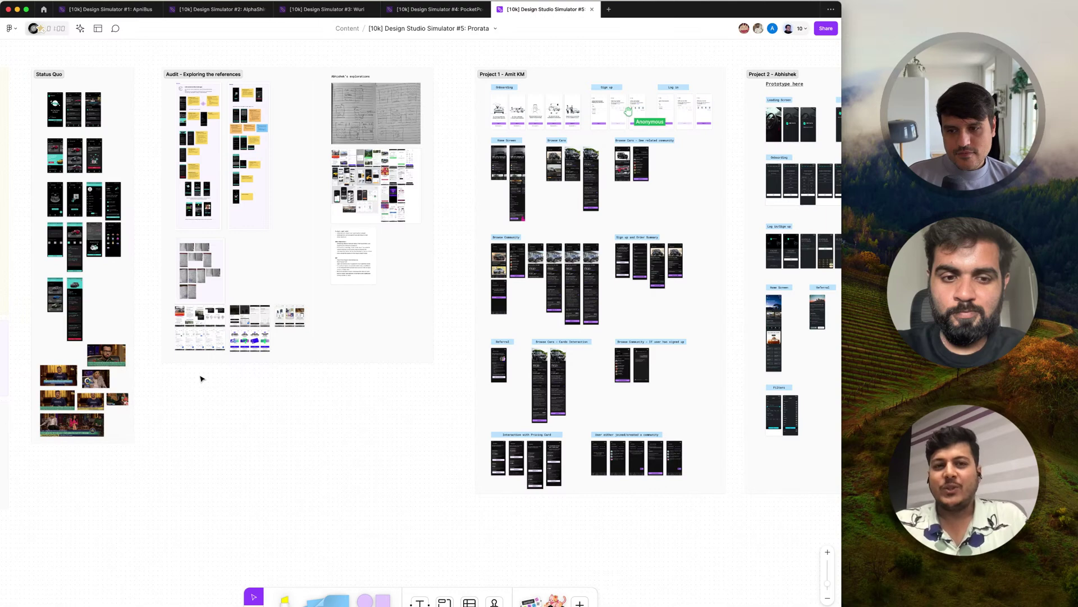
{"action": "scroll", "coordinate": [201, 379], "scroll_direction": "left", "scroll_amount": 3}
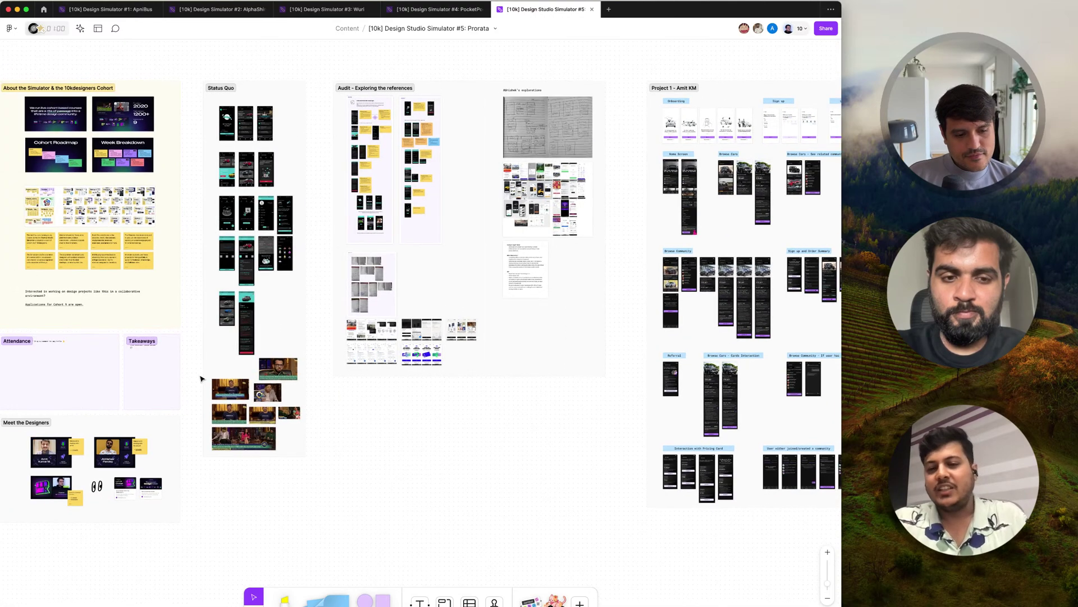
{"action": "scroll", "coordinate": [201, 378], "scroll_direction": "left", "scroll_amount": 10}
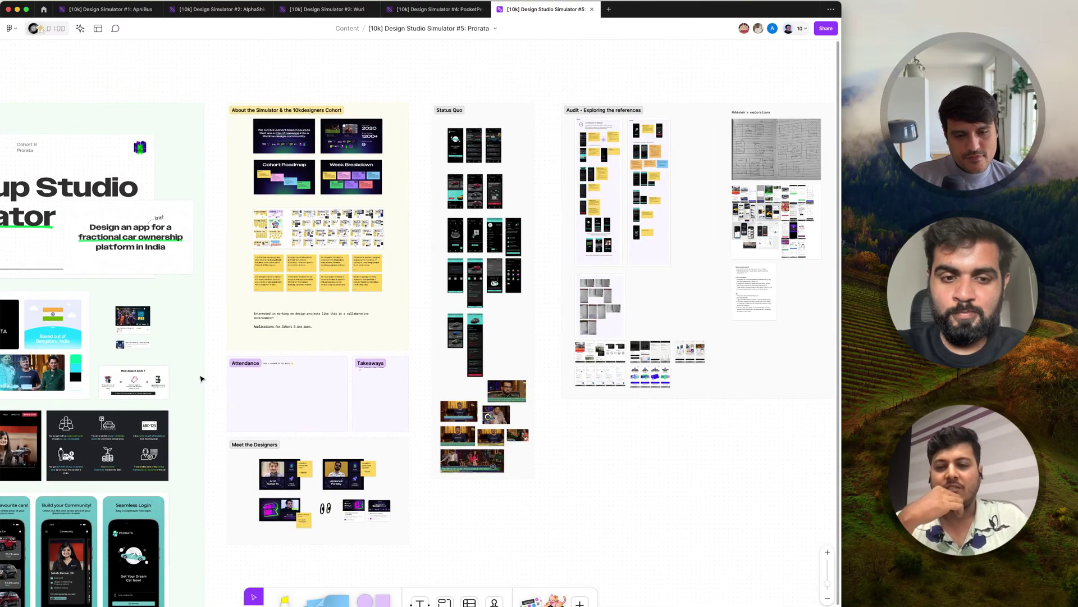
{"action": "scroll", "coordinate": [201, 378], "scroll_direction": "down", "scroll_amount": 2}
{"action": "scroll", "coordinate": [201, 379], "scroll_direction": "left", "scroll_amount": 2}
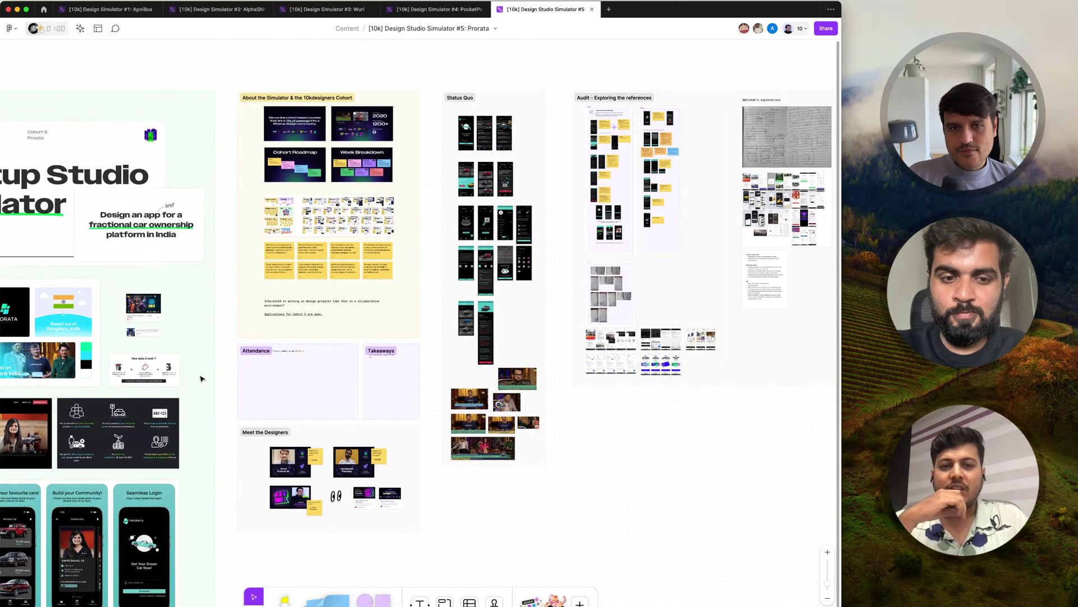
Follow a collaborator's view of the reference screens briefly and look over the collection and the sketches above it
{"action": "left_click", "coordinate": [797, 29]}
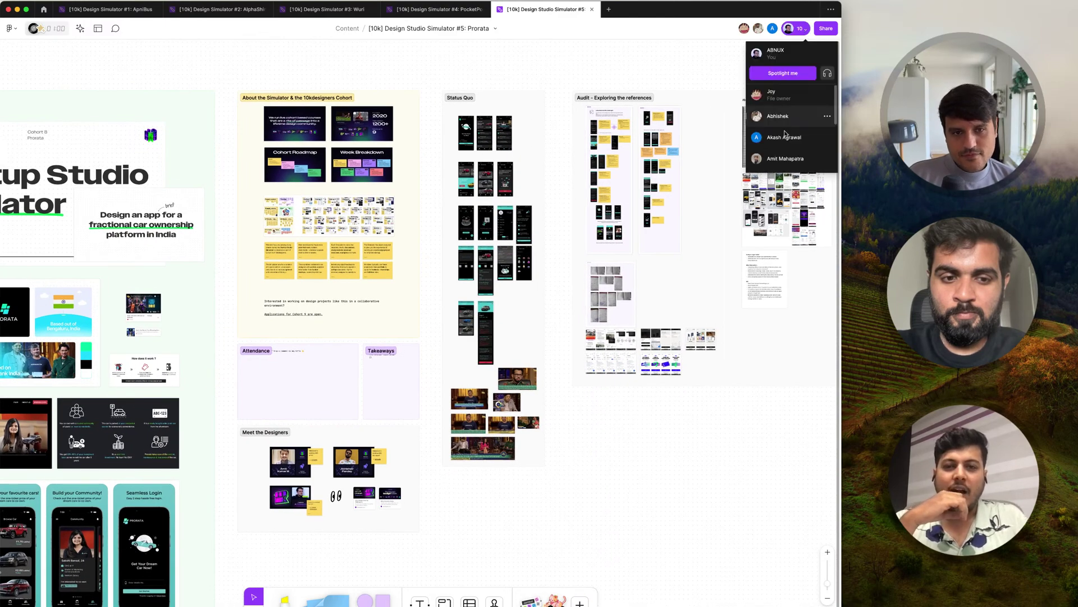
{"action": "left_click", "coordinate": [785, 159]}
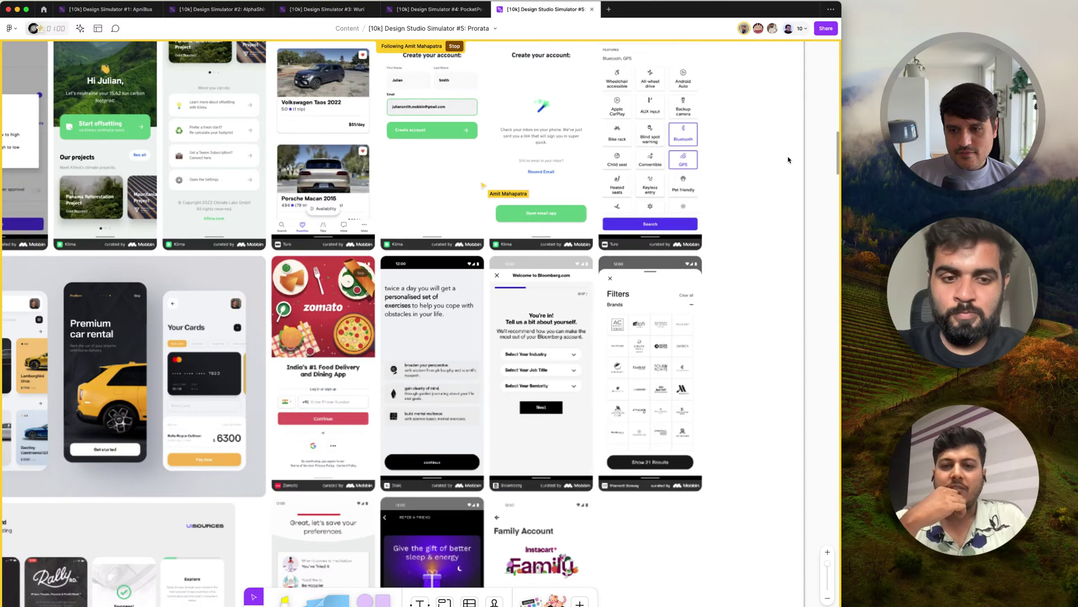
{"action": "scroll", "coordinate": [789, 160], "scroll_direction": "down", "scroll_amount": 6}
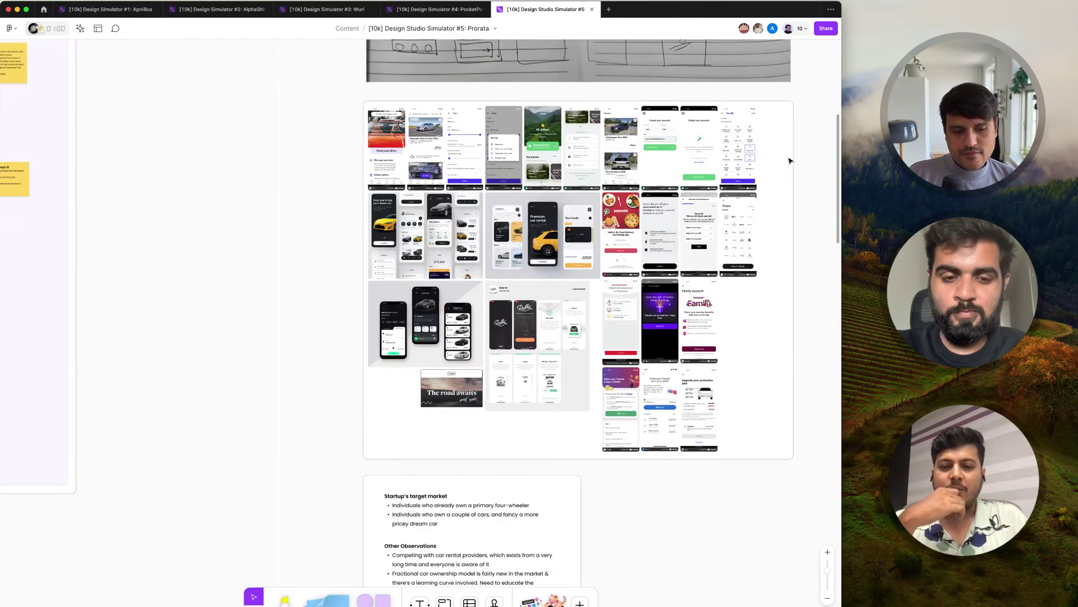
{"action": "scroll", "coordinate": [789, 161], "scroll_direction": "right", "scroll_amount": 5}
{"action": "scroll", "coordinate": [790, 161], "scroll_direction": "right", "scroll_amount": 4}
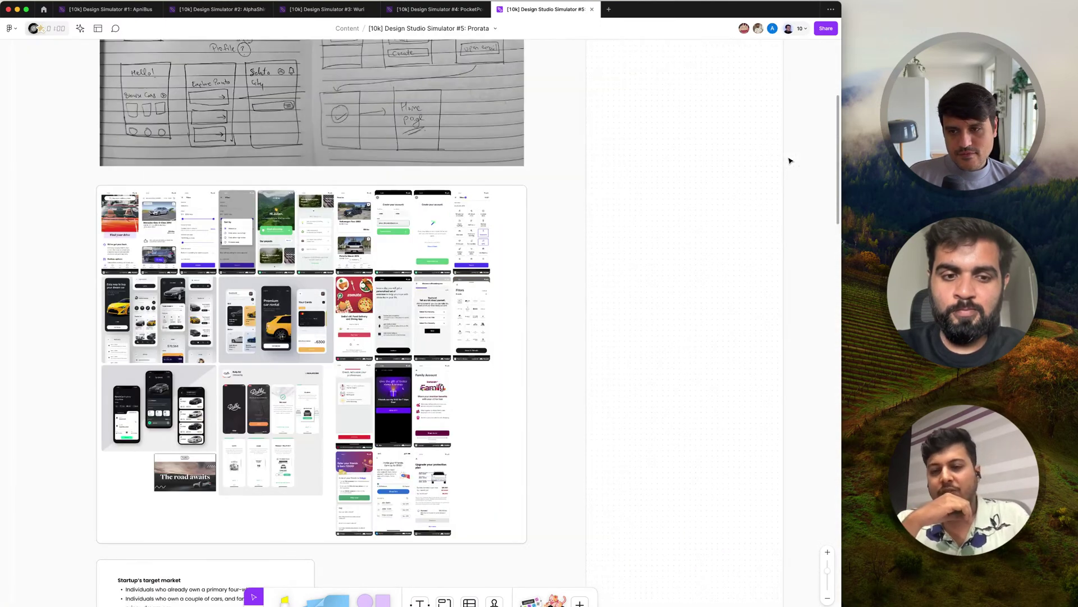
Examine the Home Screen and Browse Cars designs of Project 1 up close
{"action": "scroll", "coordinate": [789, 161], "scroll_direction": "down", "scroll_amount": 4}
{"action": "scroll", "coordinate": [790, 161], "scroll_direction": "right", "scroll_amount": 4}
{"action": "scroll", "coordinate": [790, 162], "scroll_direction": "right", "scroll_amount": 4}
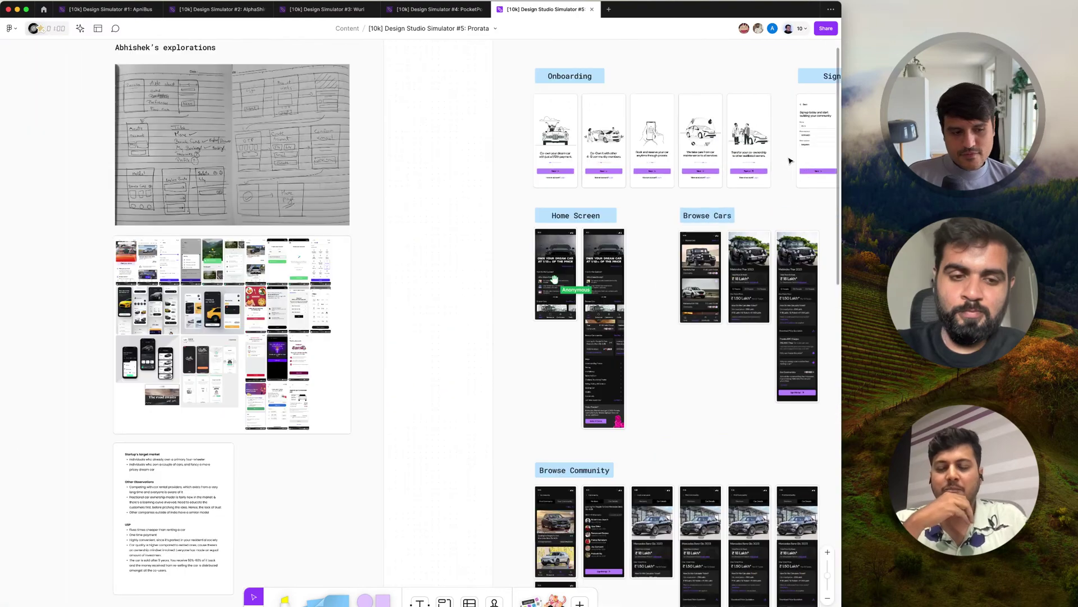
{"action": "scroll", "coordinate": [790, 161], "scroll_direction": "right", "scroll_amount": 2}
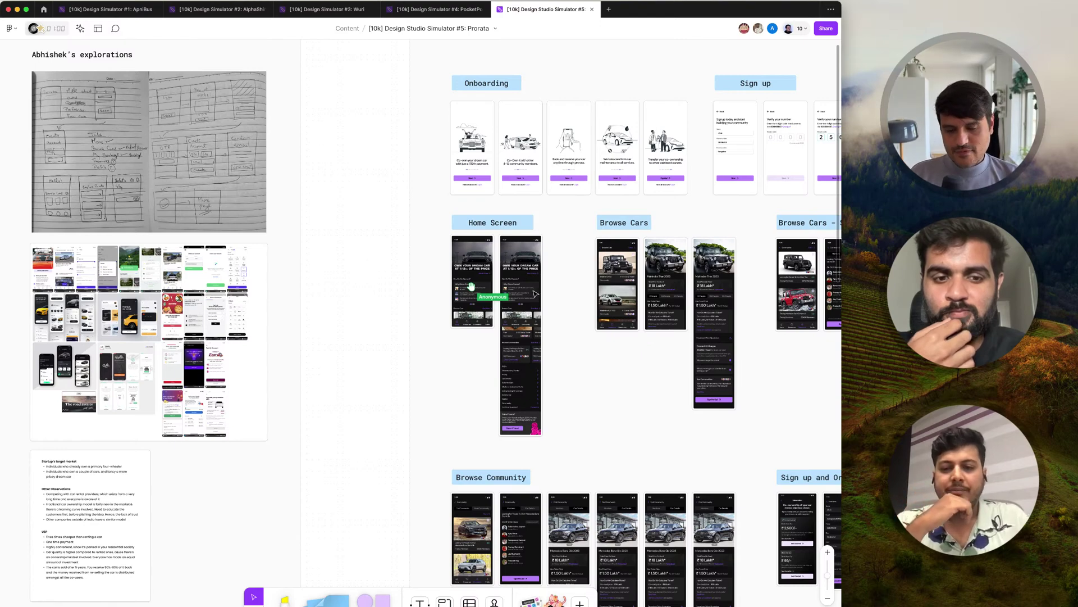
{"action": "scroll", "coordinate": [535, 294], "scroll_direction": "up", "scroll_amount": 5}
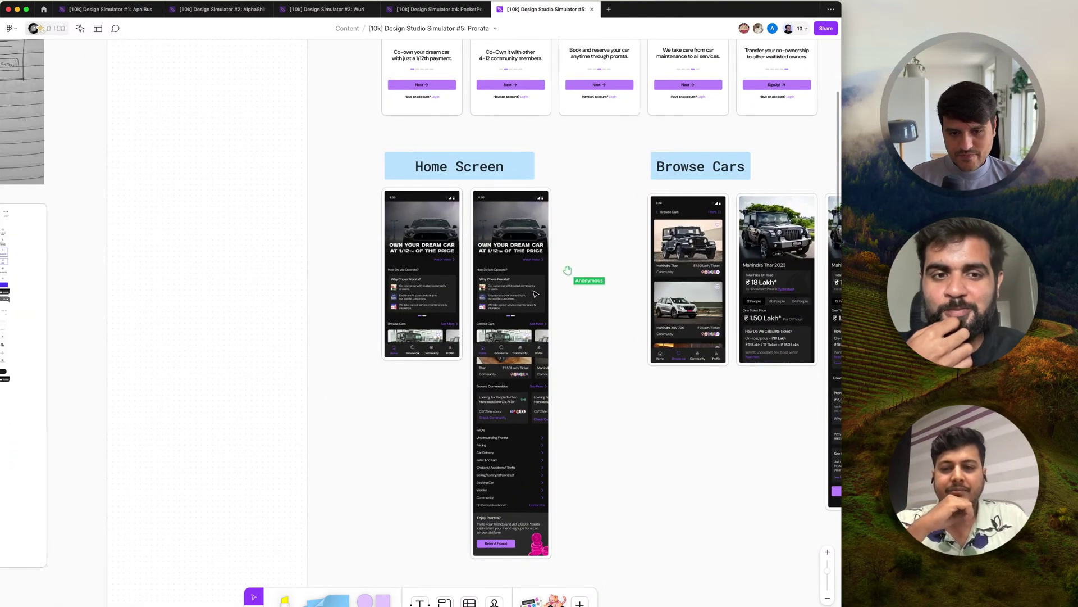
{"action": "scroll", "coordinate": [535, 294], "scroll_direction": "right", "scroll_amount": 5}
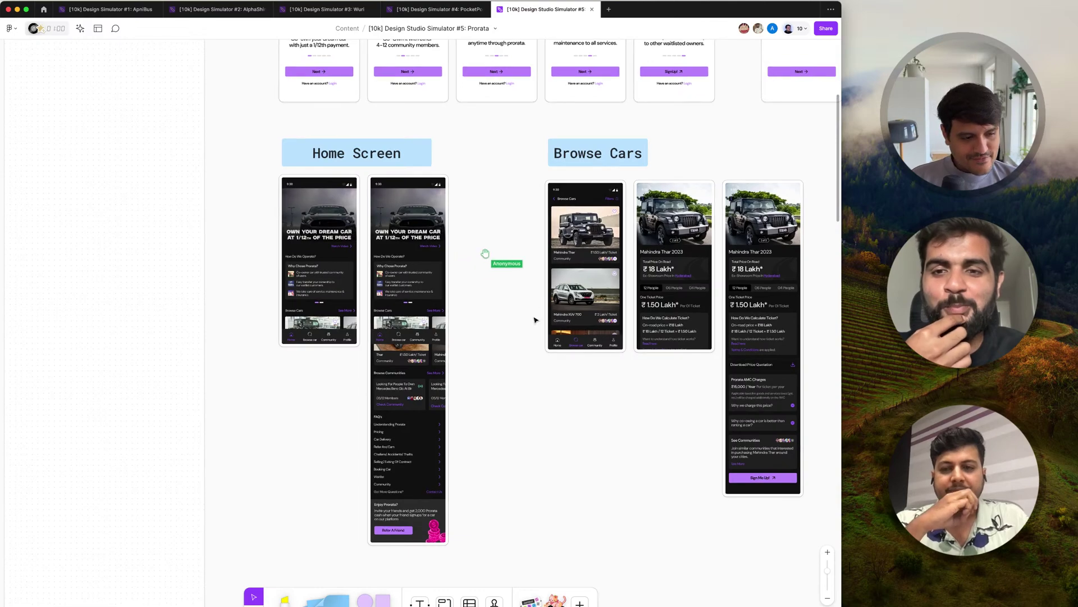
Look over the Project 1 layout from Onboarding and Sign up through Home Screen, Browse Cars, Browse Community and Order Summary
{"action": "scroll", "coordinate": [534, 320], "scroll_direction": "down", "scroll_amount": 5}
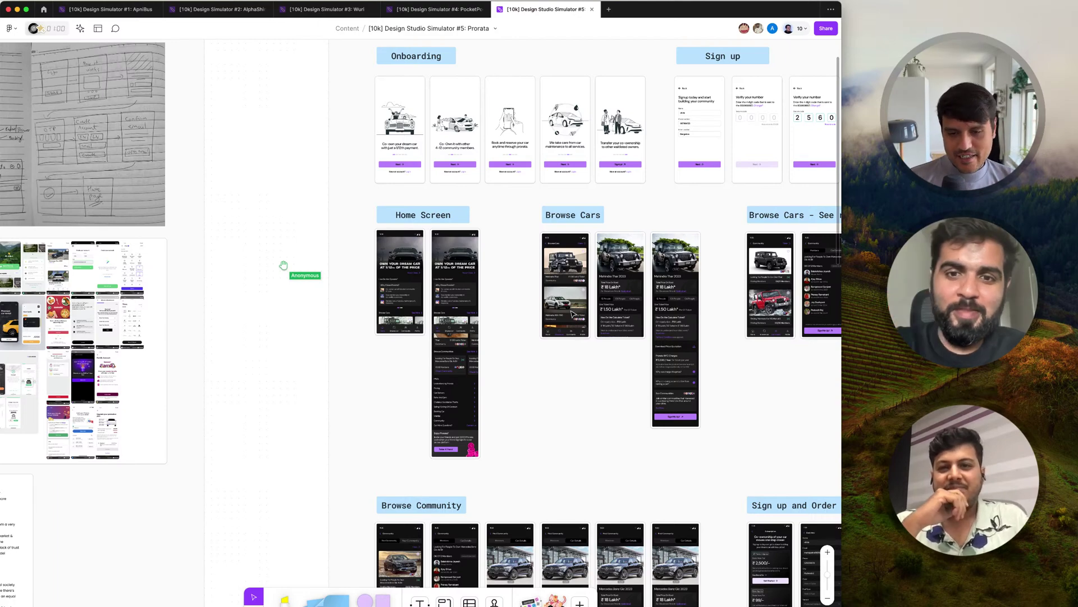
{"action": "scroll", "coordinate": [559, 417], "scroll_direction": "down", "scroll_amount": 2}
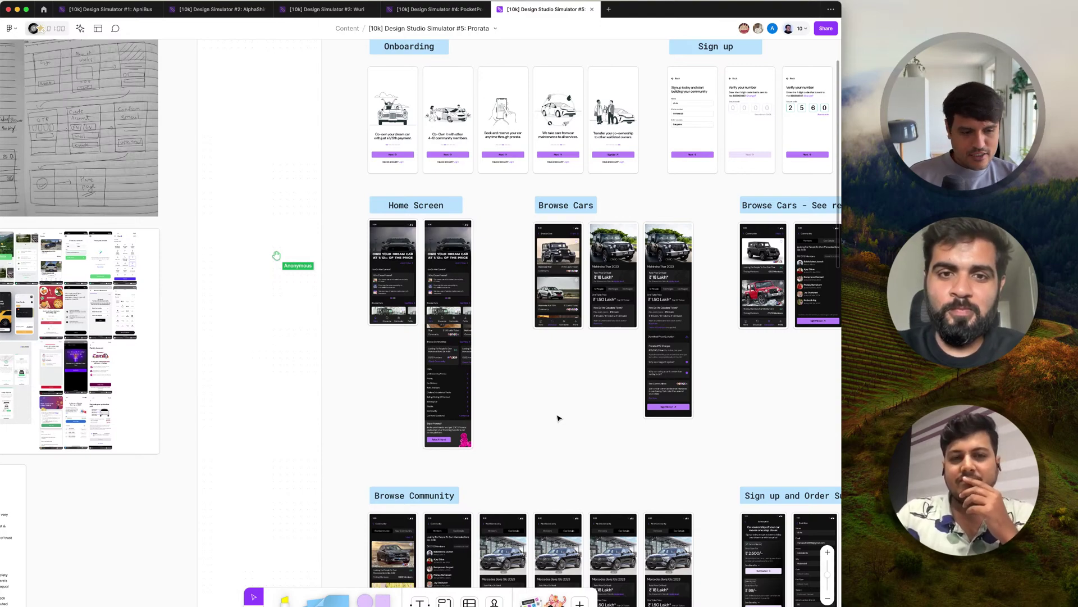
{"action": "scroll", "coordinate": [558, 418], "scroll_direction": "right", "scroll_amount": 2}
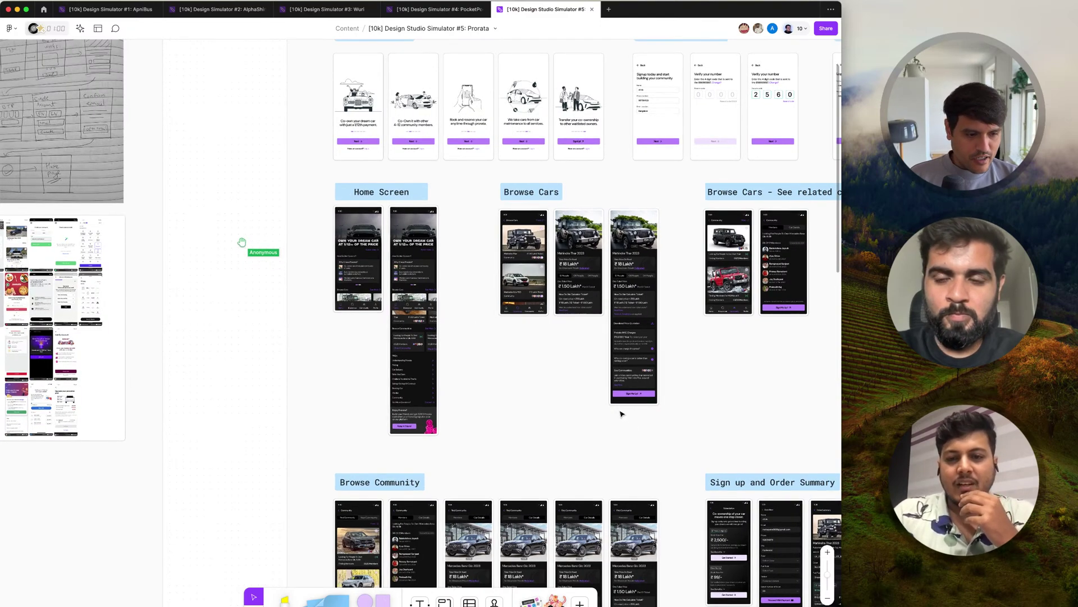
{"action": "scroll", "coordinate": [620, 414], "scroll_direction": "up", "scroll_amount": 5}
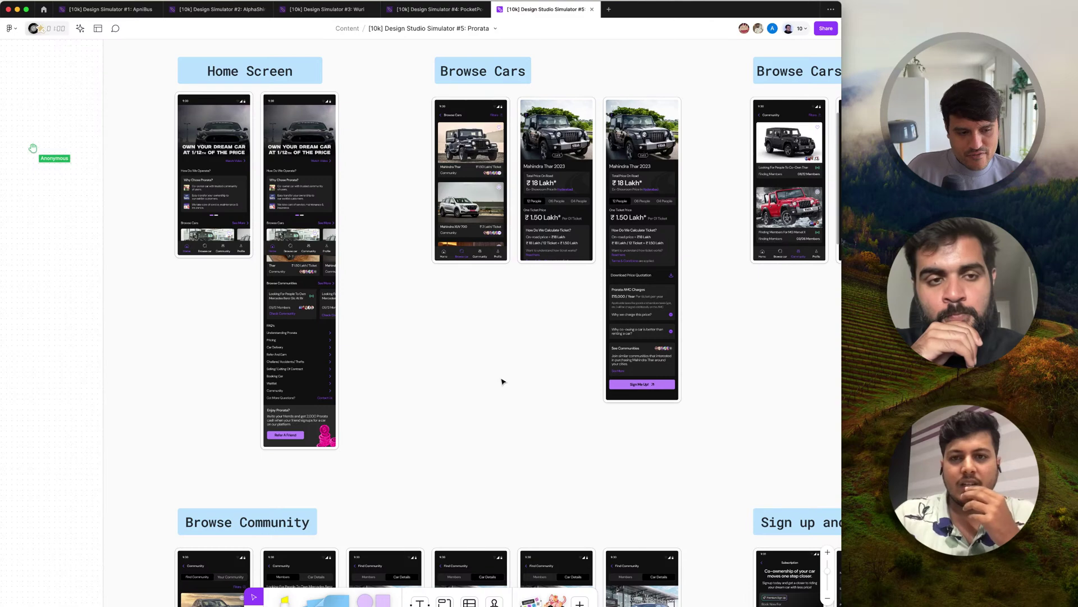
{"action": "scroll", "coordinate": [503, 382], "scroll_direction": "right", "scroll_amount": 5}
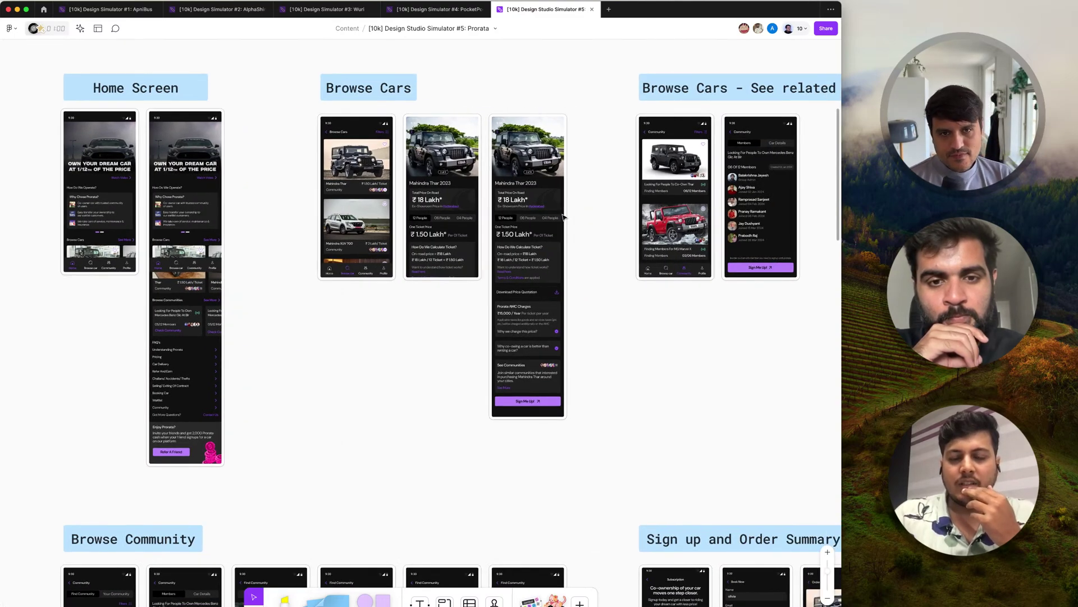
{"action": "scroll", "coordinate": [290, 233], "scroll_direction": "down", "scroll_amount": 5}
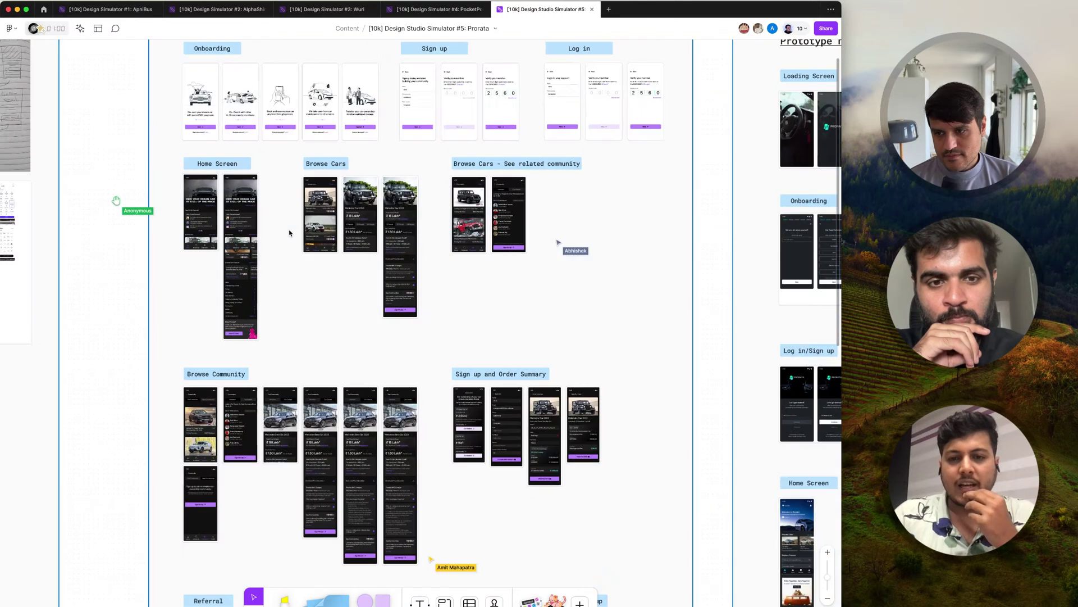
{"action": "scroll", "coordinate": [289, 232], "scroll_direction": "up", "scroll_amount": 5}
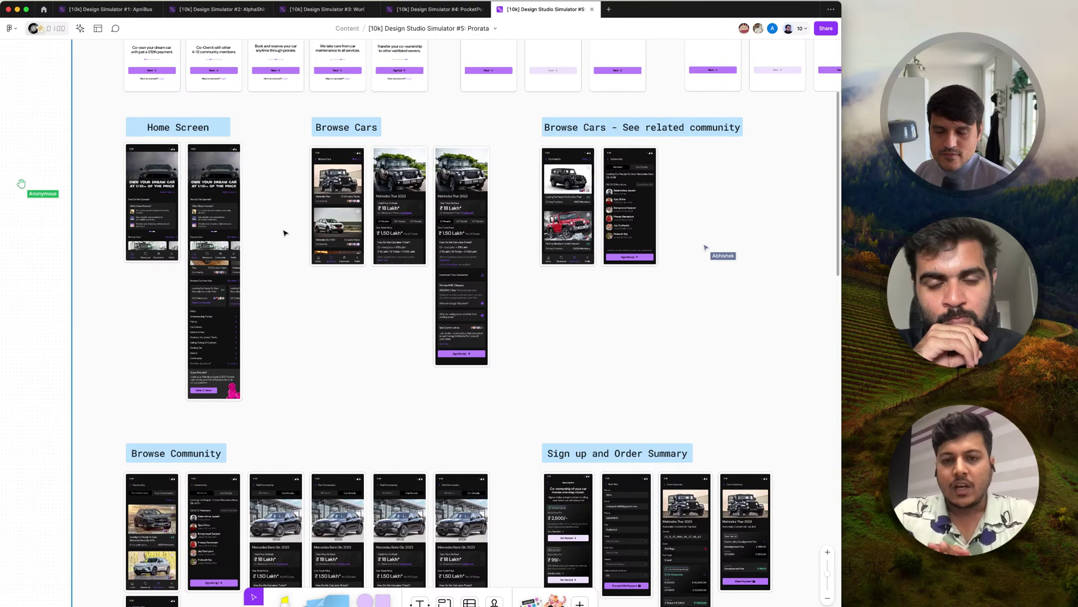
Examine the Home Screen designs up close, including the dream-car hero, the "Why Chose Prorata?" card and the Browse Cars row
{"action": "scroll", "coordinate": [147, 201], "scroll_direction": "up", "scroll_amount": 5}
{"action": "scroll", "coordinate": [151, 203], "scroll_direction": "up", "scroll_amount": 5}
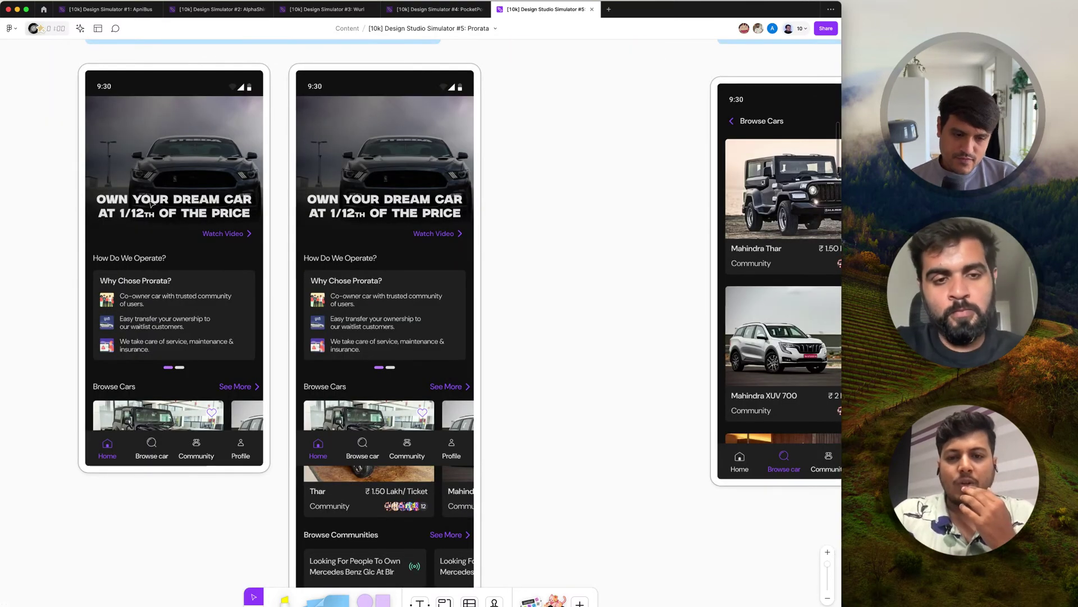
{"action": "scroll", "coordinate": [151, 204], "scroll_direction": "down", "scroll_amount": 5}
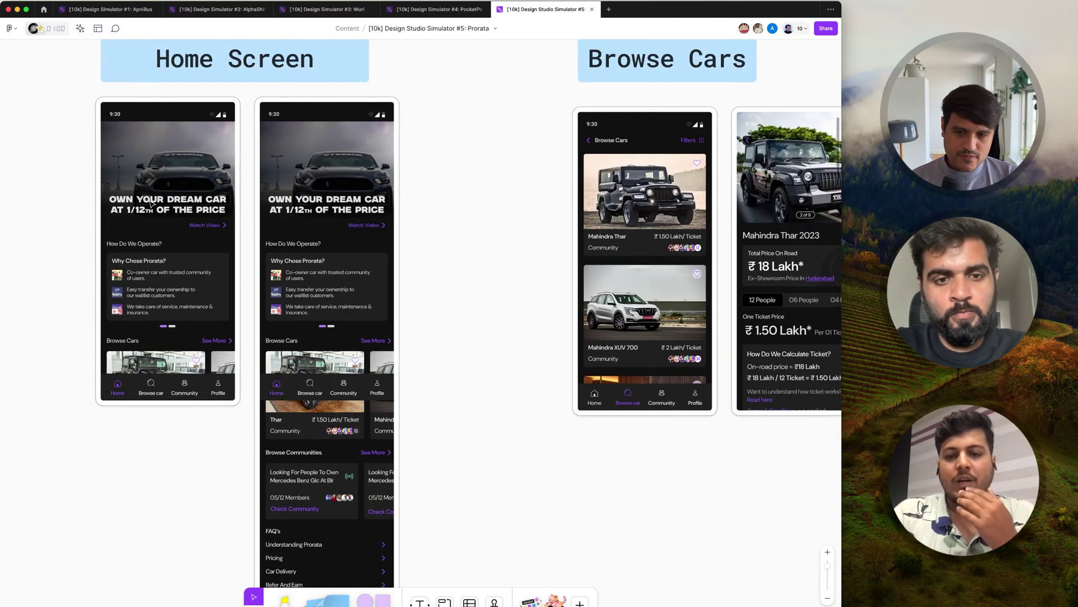
{"action": "scroll", "coordinate": [151, 204], "scroll_direction": "up", "scroll_amount": 1}
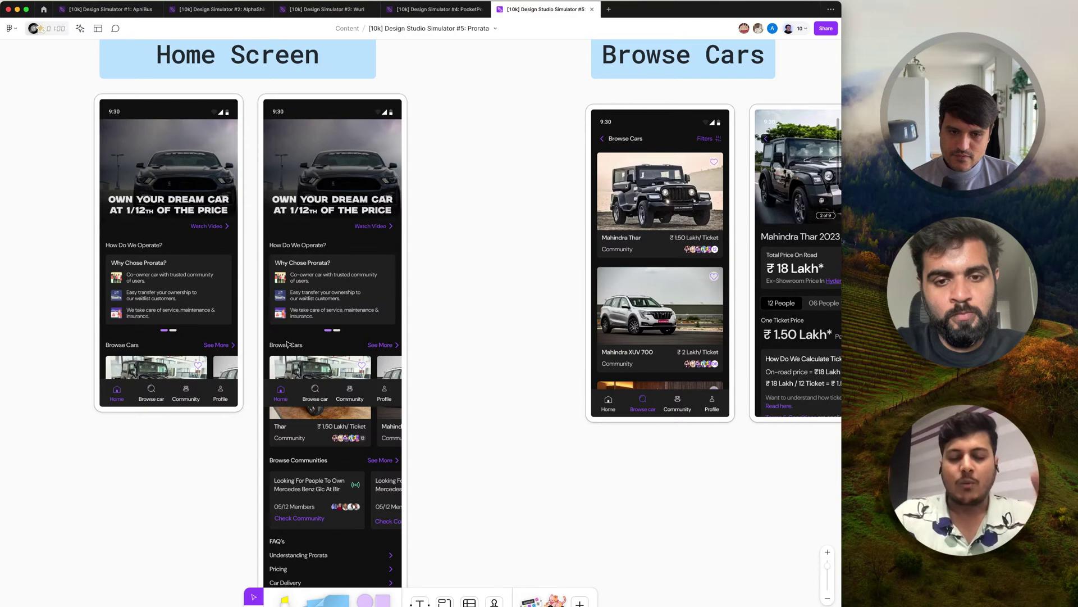
Examine the Browse Cars list and the Mahindra Thar 2023 detail screens, including the ticket price and its calculation
{"action": "scroll", "coordinate": [289, 342], "scroll_direction": "right", "scroll_amount": 5}
{"action": "scroll", "coordinate": [287, 344], "scroll_direction": "right", "scroll_amount": 1}
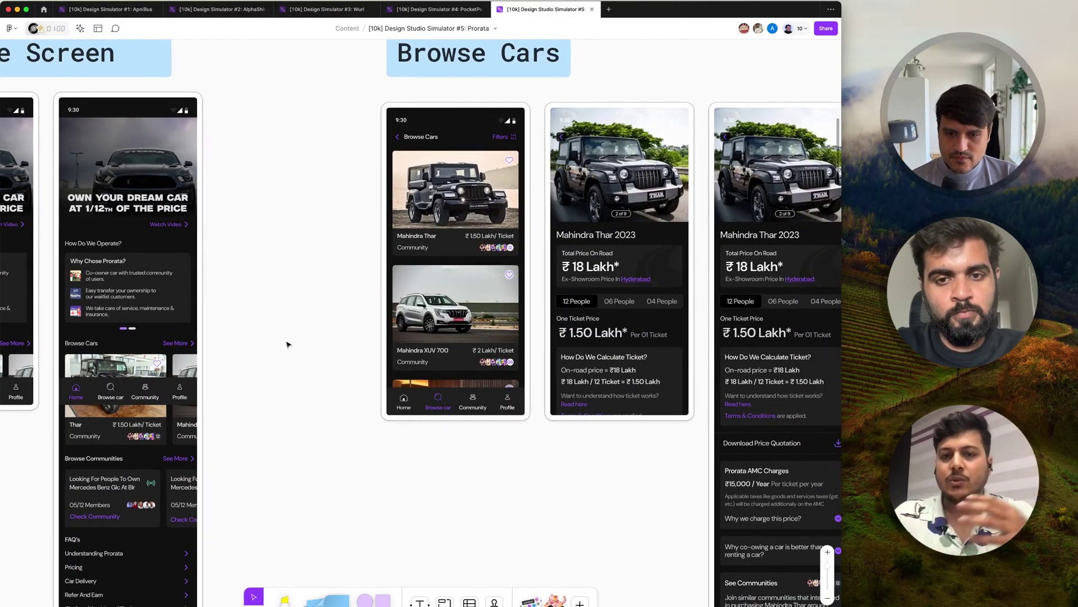
{"action": "scroll", "coordinate": [287, 344], "scroll_direction": "right", "scroll_amount": 5}
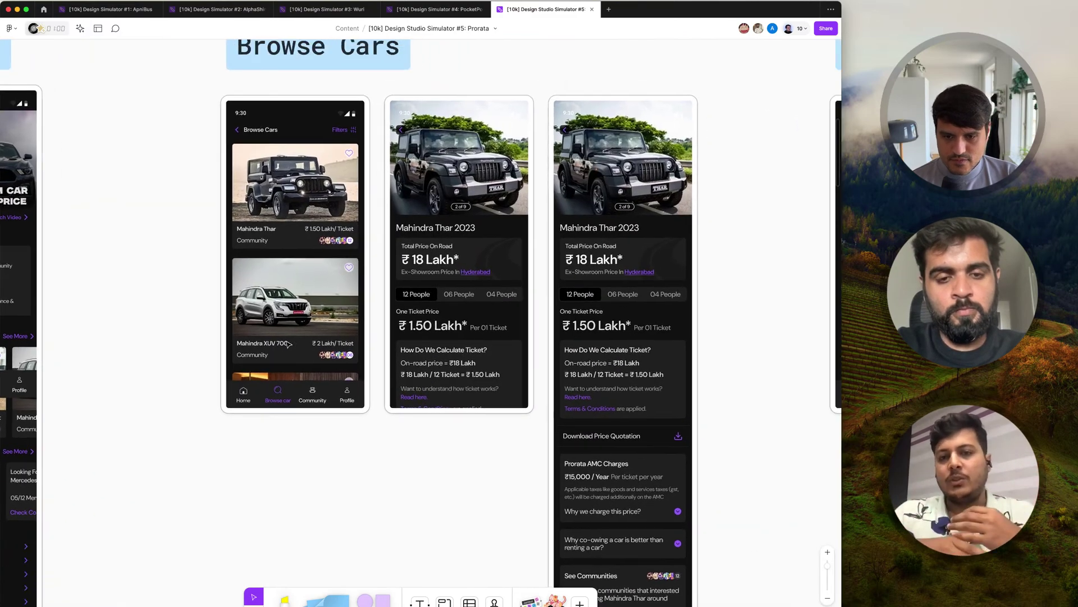
{"action": "scroll", "coordinate": [287, 344], "scroll_direction": "down", "scroll_amount": 2}
{"action": "scroll", "coordinate": [287, 343], "scroll_direction": "right", "scroll_amount": 1}
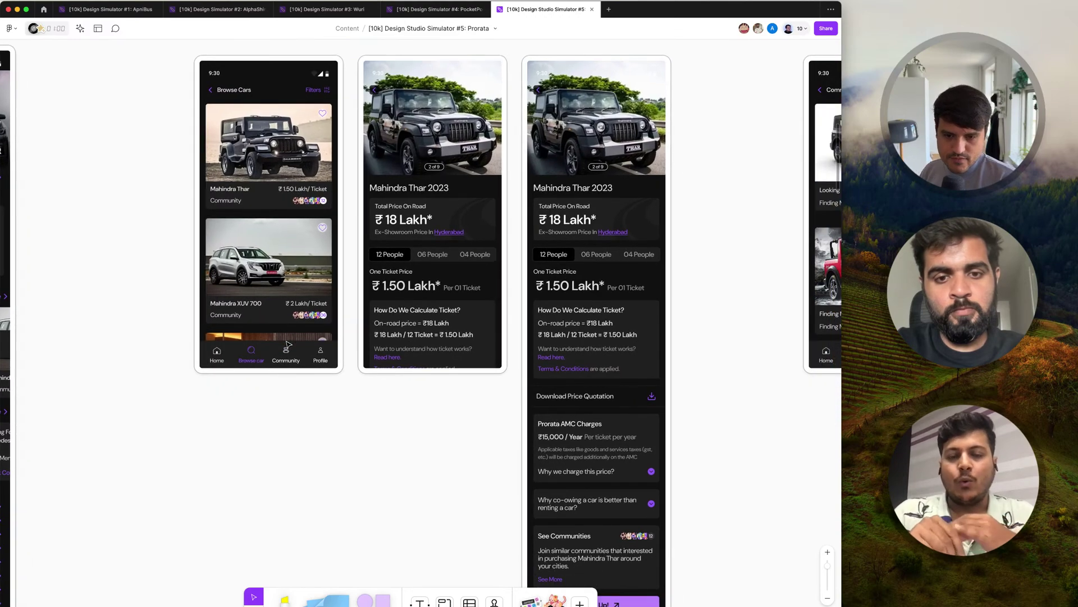
{"action": "scroll", "coordinate": [287, 343], "scroll_direction": "down", "scroll_amount": 3}
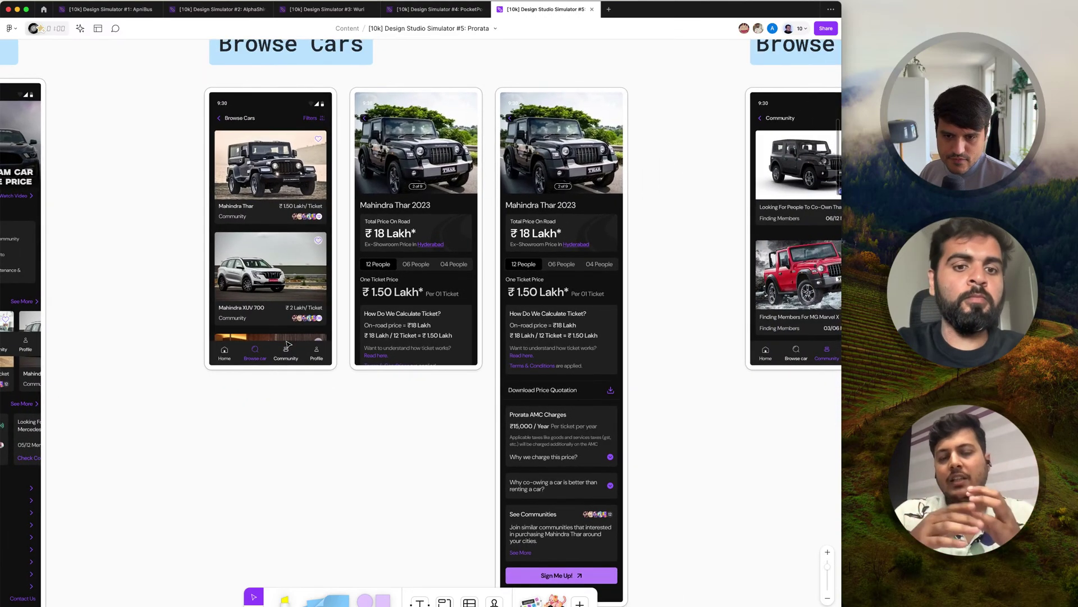
{"action": "scroll", "coordinate": [551, 340], "scroll_direction": "up", "scroll_amount": 5}
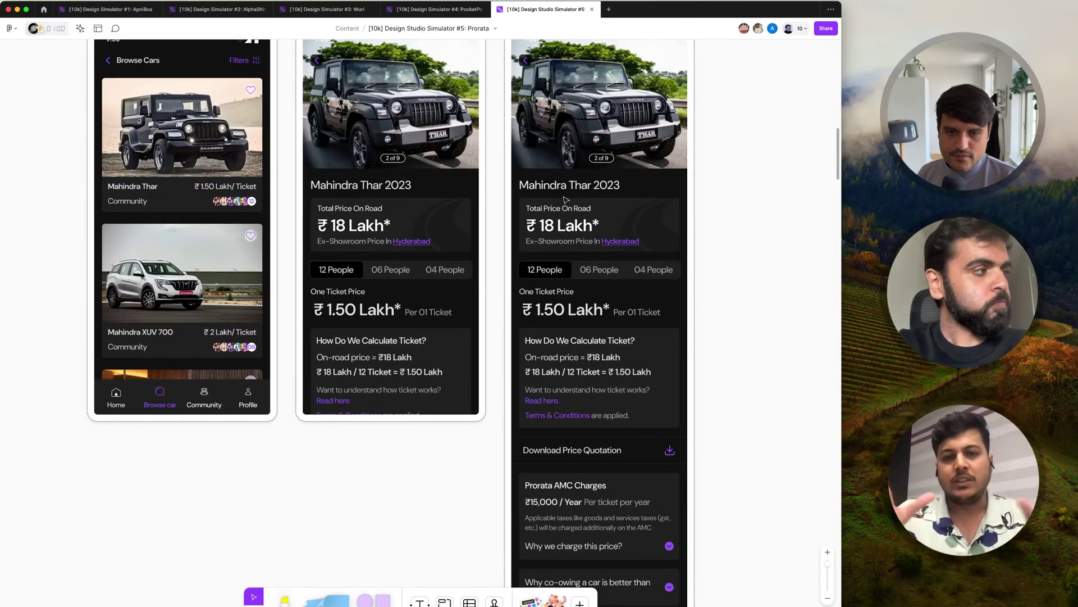
{"action": "scroll", "coordinate": [566, 200], "scroll_direction": "up", "scroll_amount": 2}
{"action": "scroll", "coordinate": [566, 199], "scroll_direction": "left", "scroll_amount": 1}
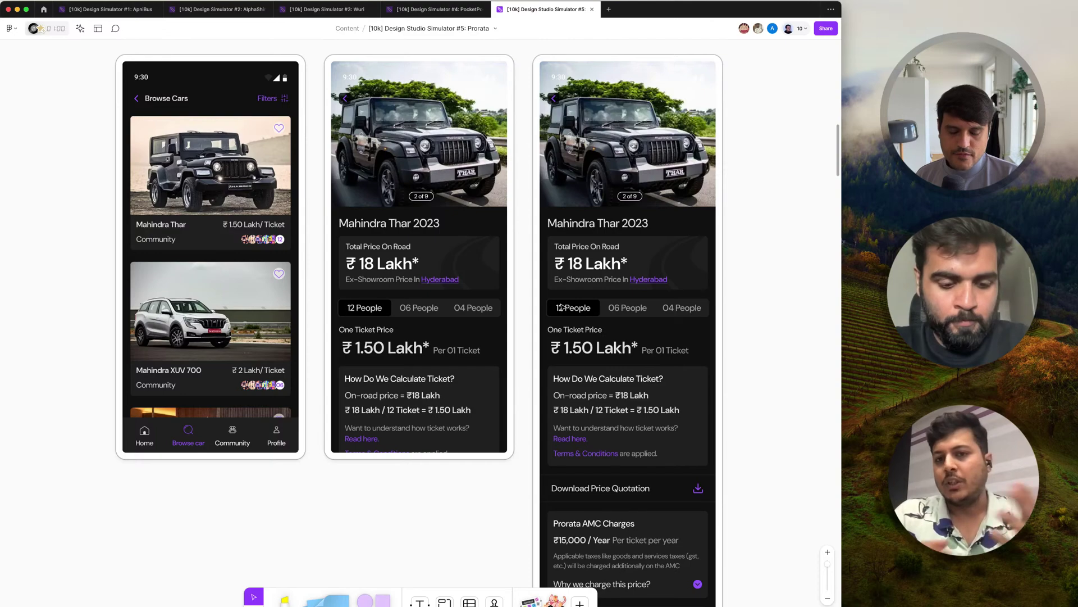
Examine the "Browse Cars - See related community" screens with the community list and the members view
{"action": "scroll", "coordinate": [560, 307], "scroll_direction": "down", "scroll_amount": 5}
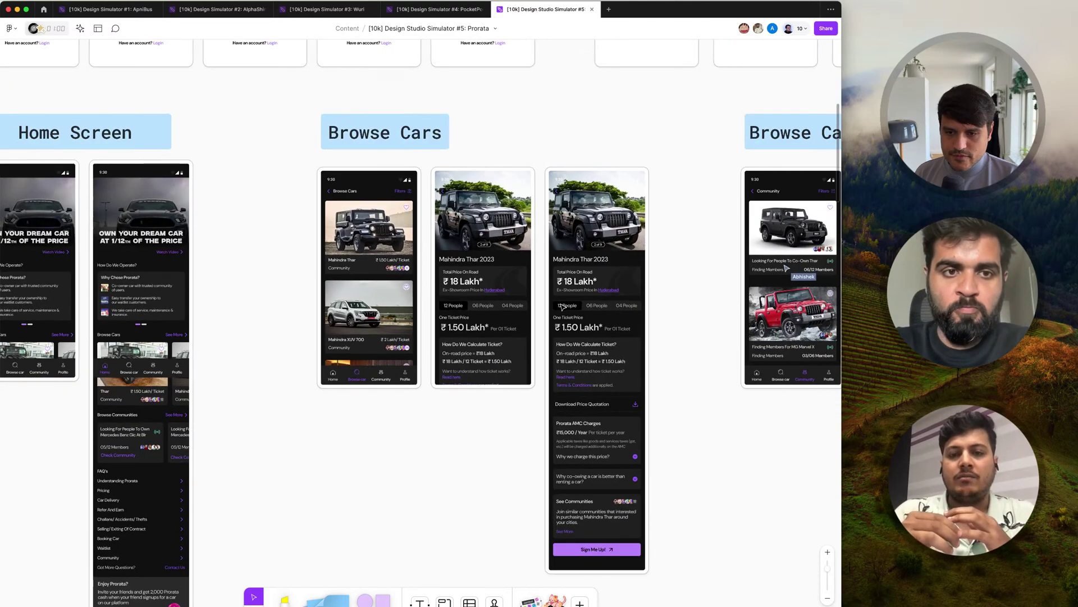
{"action": "scroll", "coordinate": [562, 306], "scroll_direction": "down", "scroll_amount": 3}
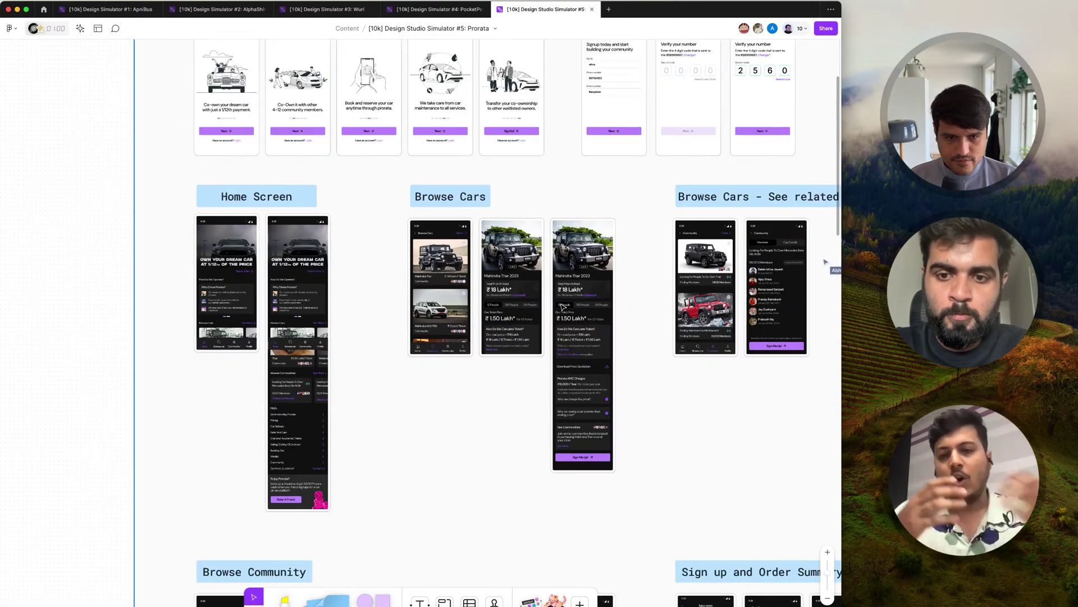
{"action": "scroll", "coordinate": [562, 306], "scroll_direction": "up", "scroll_amount": 3}
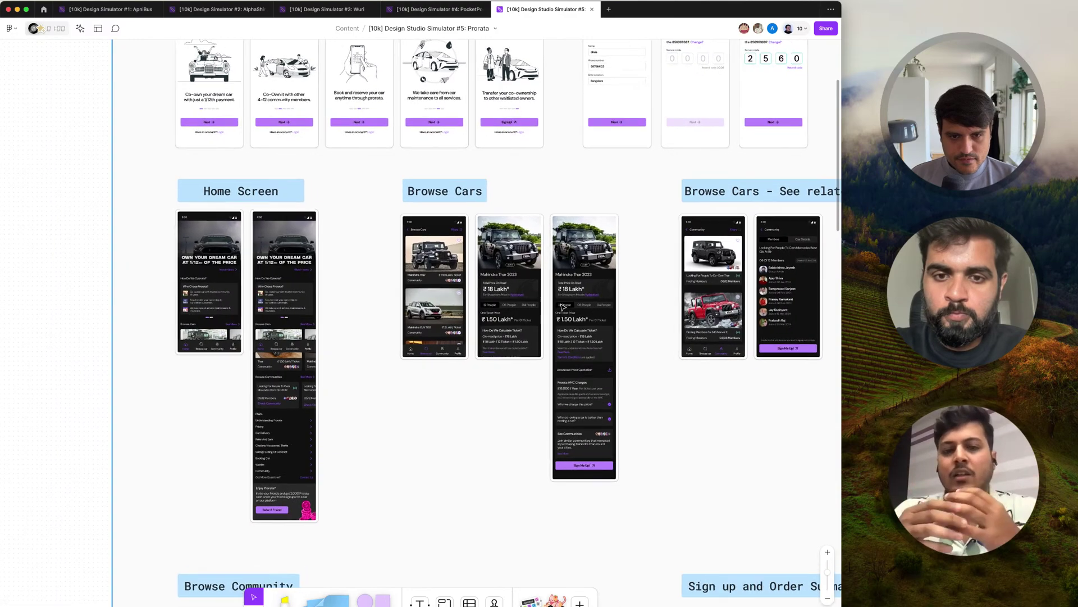
{"action": "scroll", "coordinate": [562, 306], "scroll_direction": "up", "scroll_amount": 5}
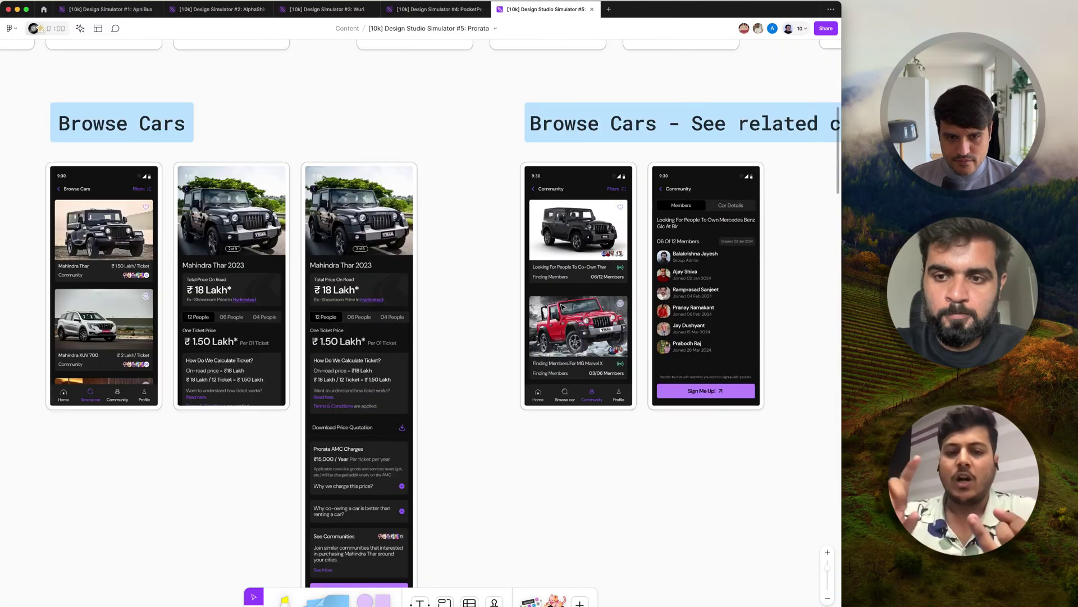
{"action": "scroll", "coordinate": [562, 306], "scroll_direction": "right", "scroll_amount": 3}
{"action": "scroll", "coordinate": [562, 306], "scroll_direction": "up", "scroll_amount": 2}
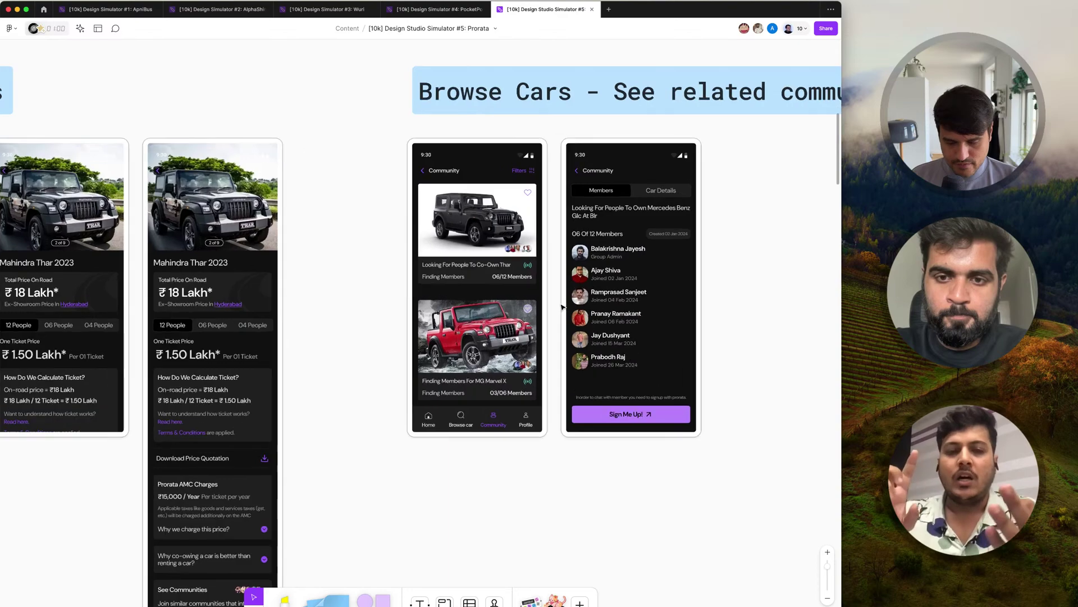
{"action": "scroll", "coordinate": [562, 307], "scroll_direction": "up", "scroll_amount": 1}
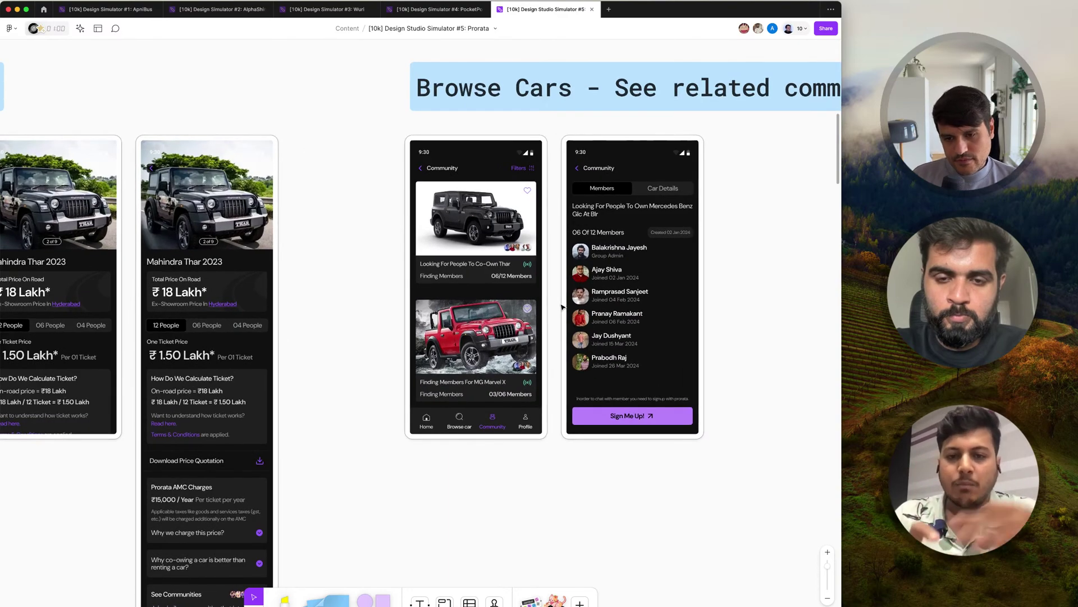
{"action": "scroll", "coordinate": [563, 306], "scroll_direction": "down", "scroll_amount": 3}
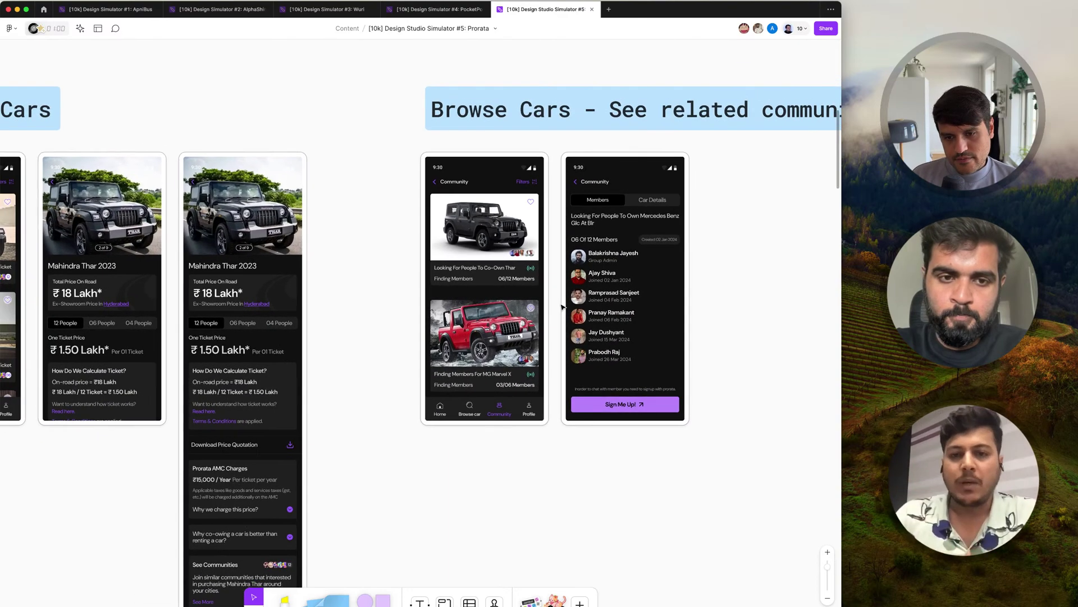
{"action": "scroll", "coordinate": [562, 306], "scroll_direction": "down", "scroll_amount": 3}
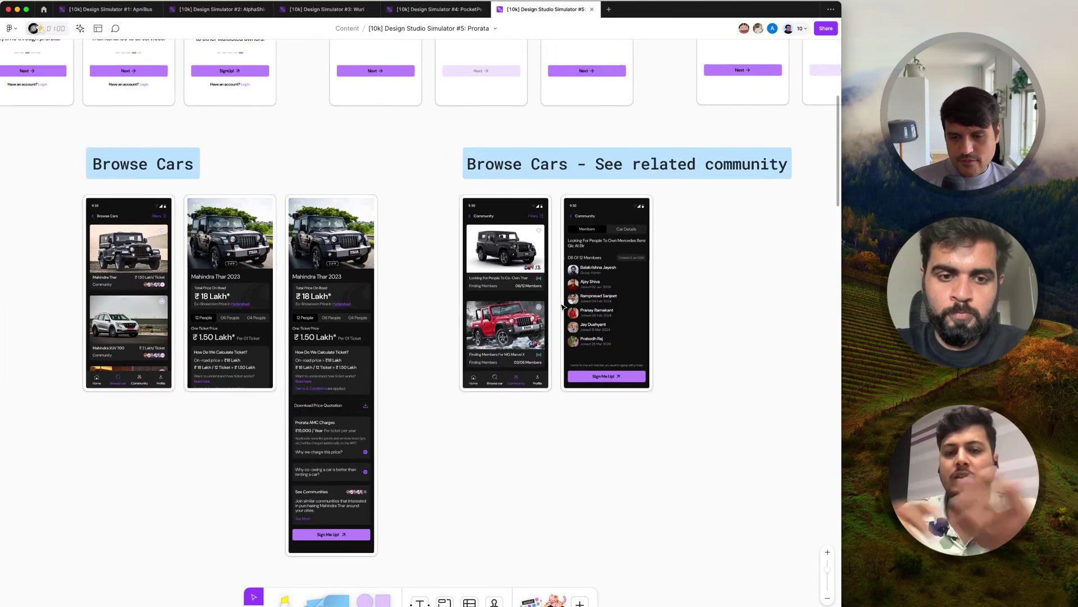
Go to the Browse Community section and examine the long Mercedes Benz Glc 2023 detail screens
{"action": "scroll", "coordinate": [563, 306], "scroll_direction": "down", "scroll_amount": 5}
{"action": "scroll", "coordinate": [563, 307], "scroll_direction": "up", "scroll_amount": 3}
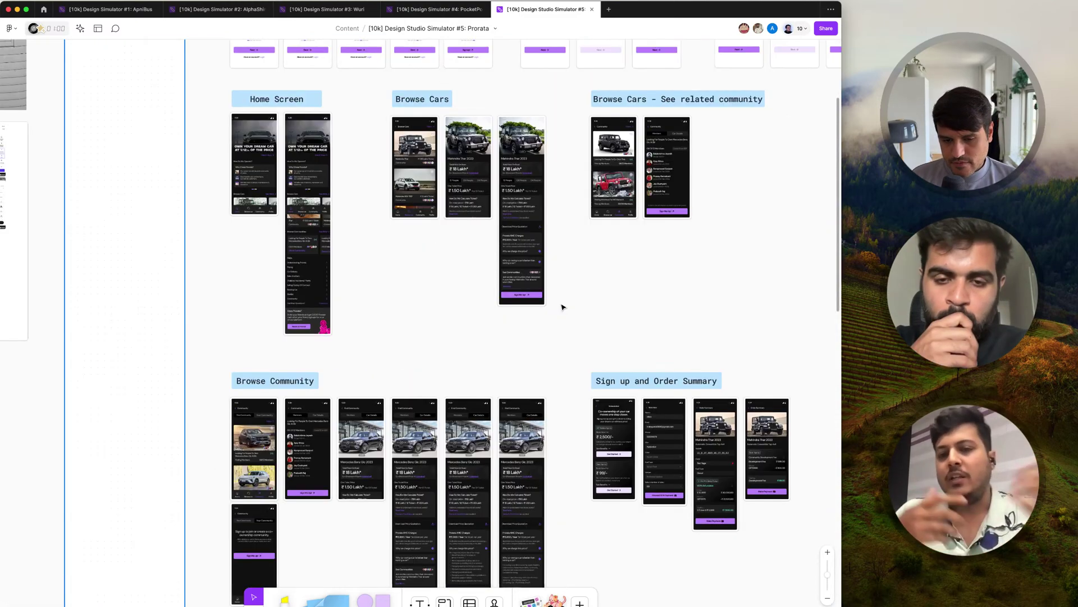
{"action": "scroll", "coordinate": [511, 356], "scroll_direction": "up", "scroll_amount": 1}
{"action": "scroll", "coordinate": [494, 393], "scroll_direction": "down", "scroll_amount": 3}
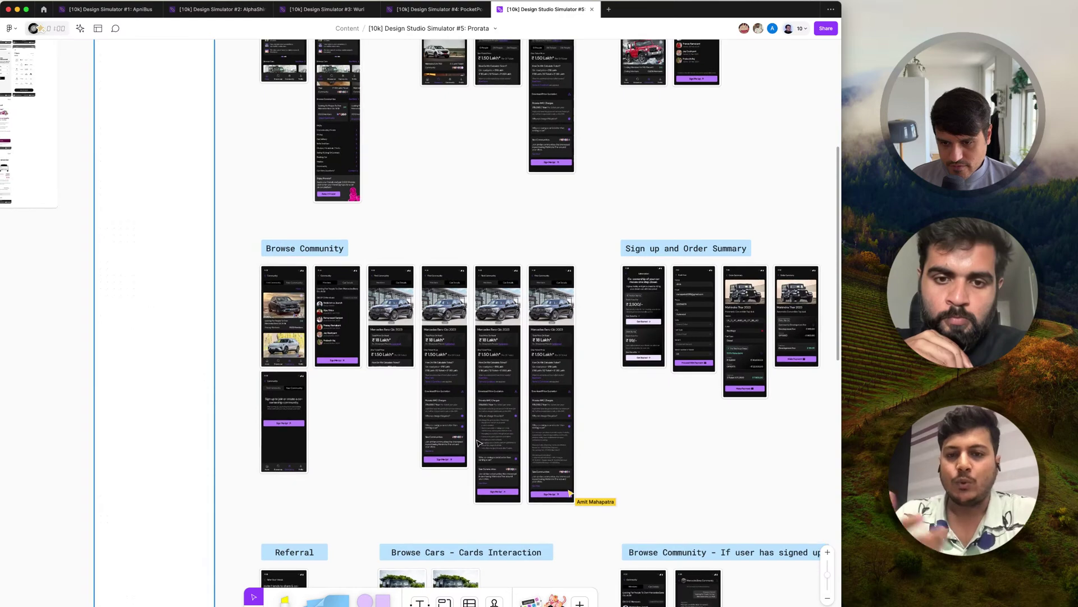
{"action": "scroll", "coordinate": [478, 443], "scroll_direction": "up", "scroll_amount": 5}
{"action": "scroll", "coordinate": [478, 443], "scroll_direction": "up", "scroll_amount": 2}
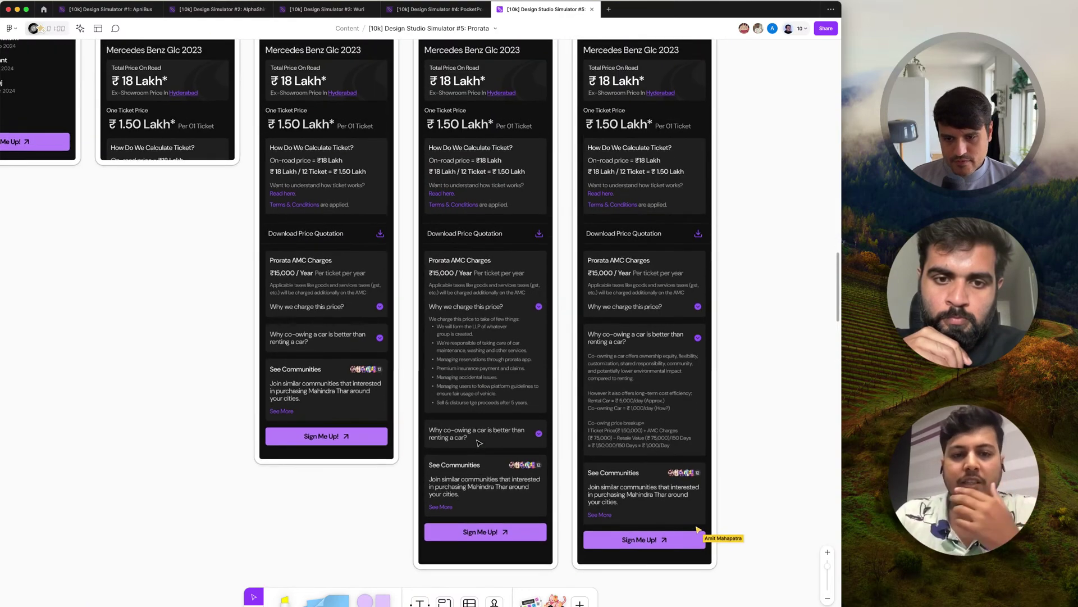
{"action": "scroll", "coordinate": [479, 443], "scroll_direction": "right", "scroll_amount": 2}
{"action": "scroll", "coordinate": [479, 443], "scroll_direction": "down", "scroll_amount": 1}
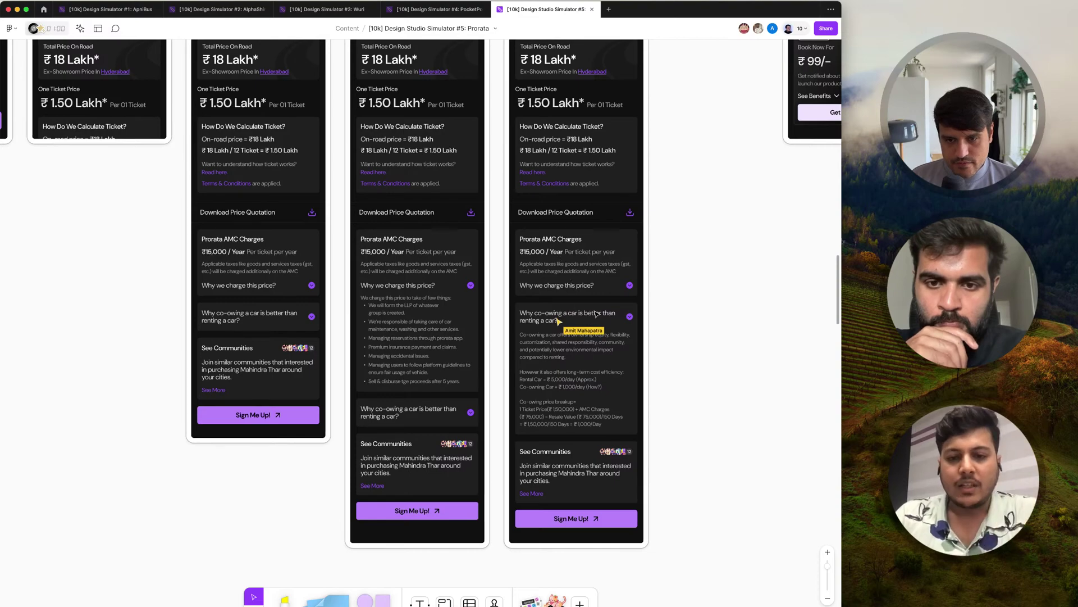
Read the expanded explanations of the AMC price and of co-owning versus renting on the Mercedes Benz Glc 2023 screens
{"action": "scroll", "coordinate": [581, 375], "scroll_direction": "up", "scroll_amount": 3}
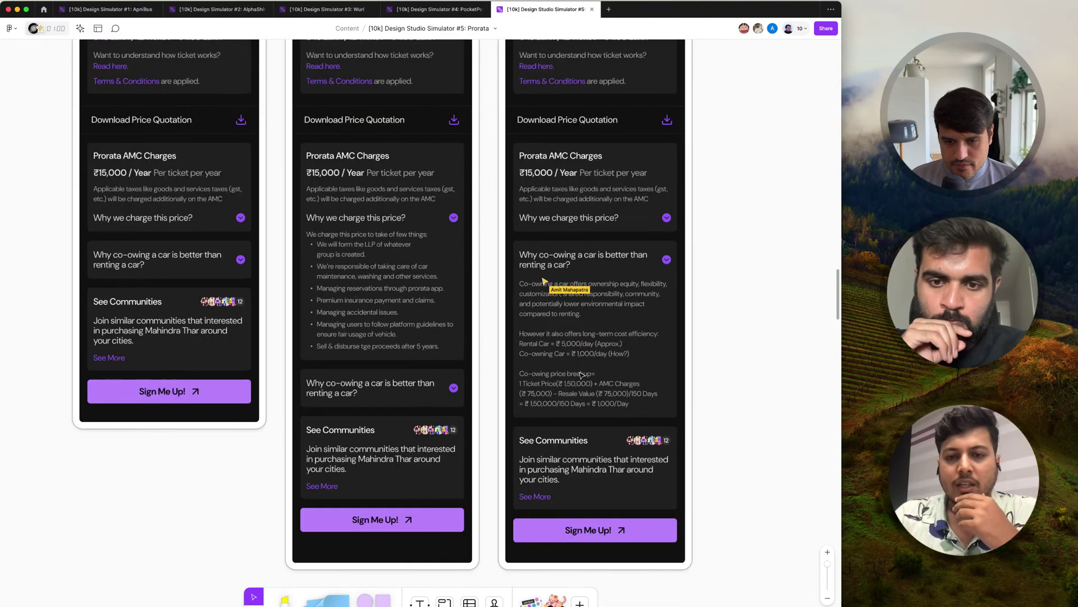
{"action": "scroll", "coordinate": [582, 375], "scroll_direction": "up", "scroll_amount": 2}
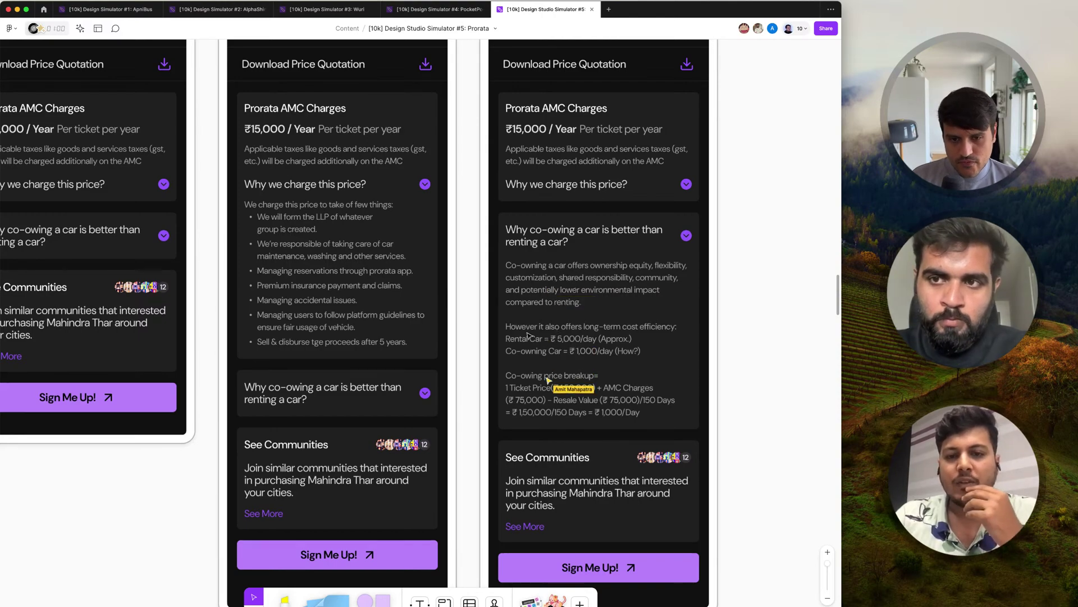
{"action": "scroll", "coordinate": [566, 378], "scroll_direction": "down", "scroll_amount": 2}
{"action": "scroll", "coordinate": [566, 378], "scroll_direction": "left", "scroll_amount": 2}
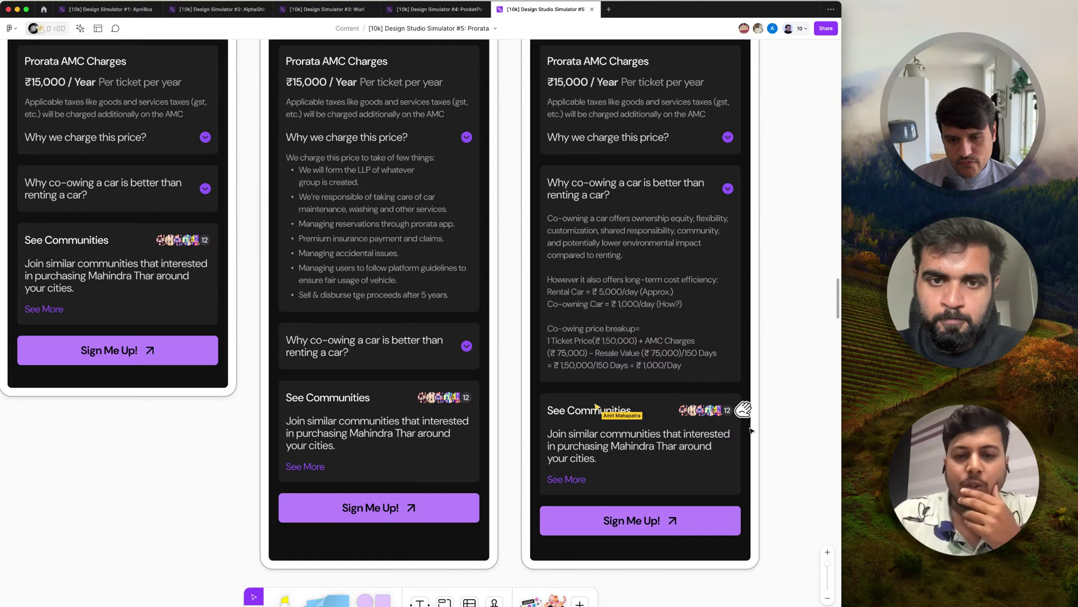
{"action": "scroll", "coordinate": [769, 441], "scroll_direction": "down", "scroll_amount": 2}
{"action": "scroll", "coordinate": [769, 440], "scroll_direction": "right", "scroll_amount": 1}
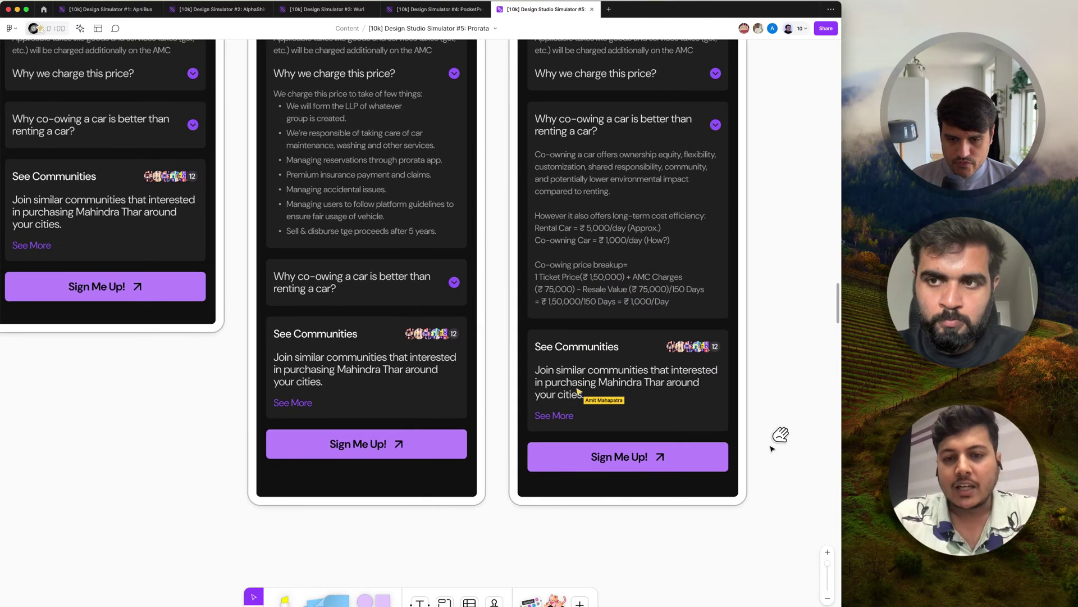
{"action": "scroll", "coordinate": [772, 448], "scroll_direction": "down", "scroll_amount": 1}
{"action": "scroll", "coordinate": [772, 447], "scroll_direction": "down", "scroll_amount": 3}
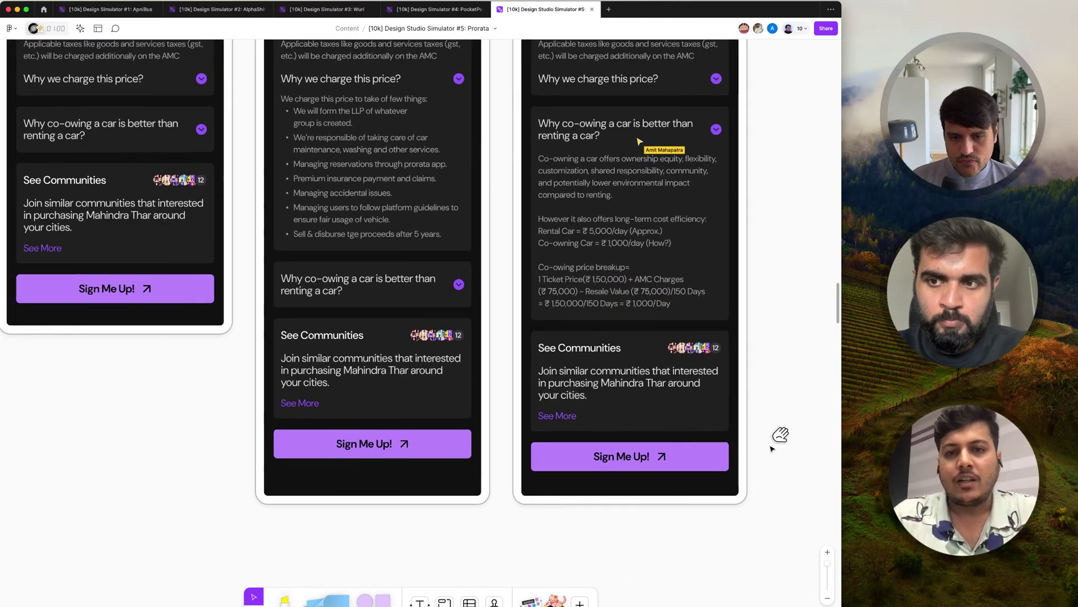
{"action": "scroll", "coordinate": [772, 447], "scroll_direction": "down", "scroll_amount": 5}
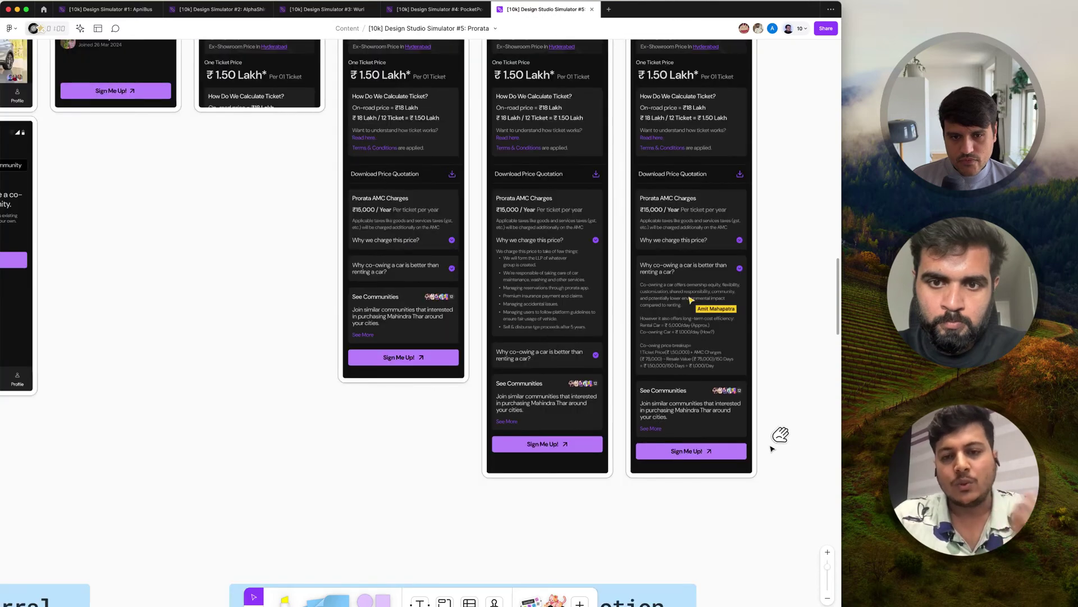
{"action": "scroll", "coordinate": [772, 448], "scroll_direction": "right", "scroll_amount": 2}
{"action": "scroll", "coordinate": [772, 447], "scroll_direction": "up", "scroll_amount": 1}
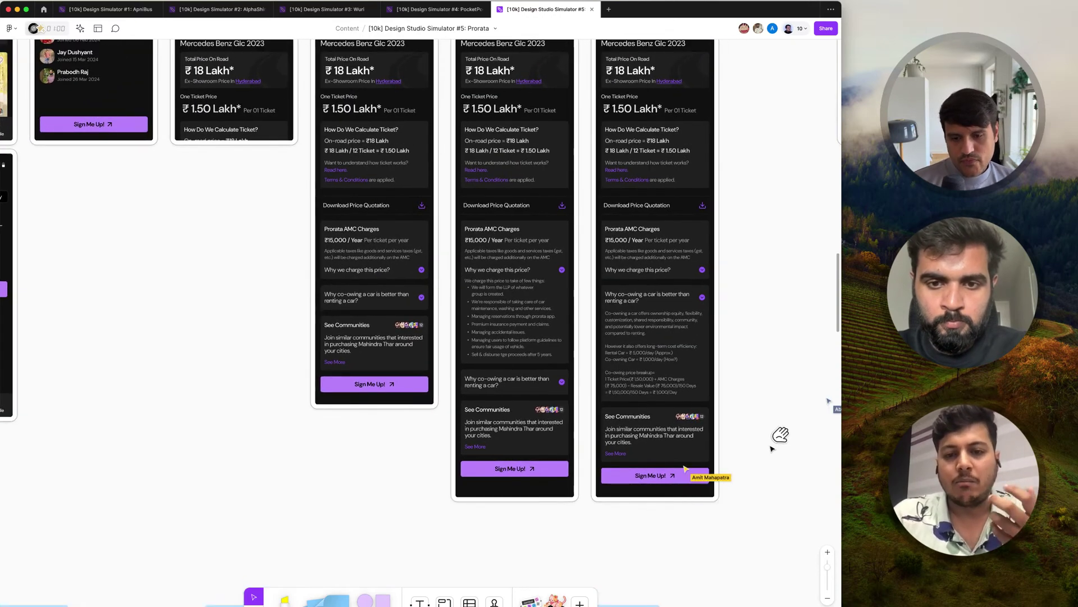
Go to the Sign up and Order Summary section and examine the subscription plans, the Book Now form and both order summaries
{"action": "scroll", "coordinate": [710, 535], "scroll_direction": "up", "scroll_amount": 2}
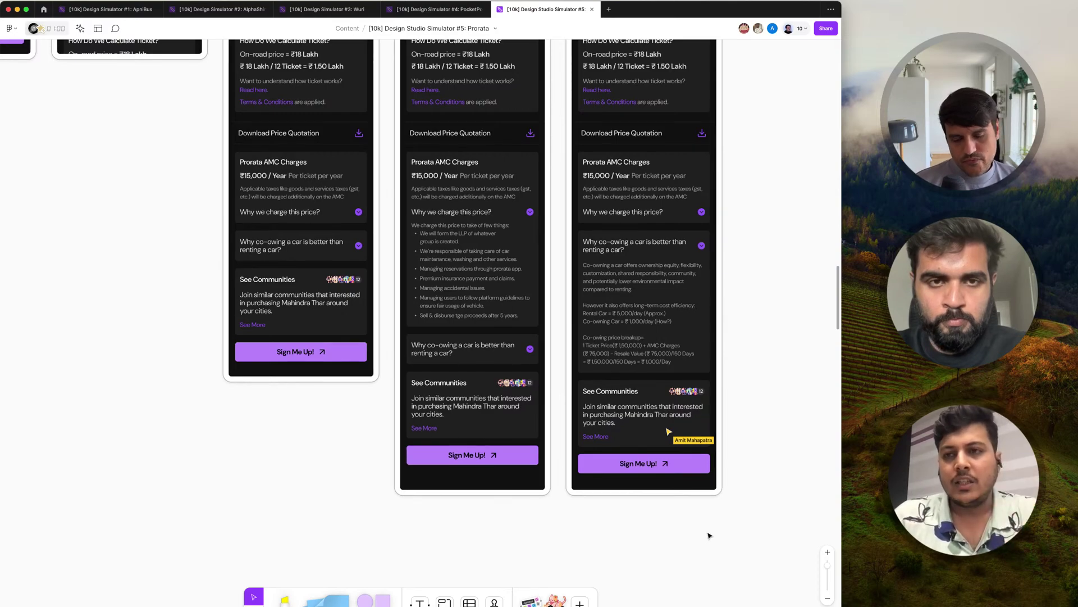
{"action": "scroll", "coordinate": [709, 536], "scroll_direction": "up", "scroll_amount": 1}
{"action": "scroll", "coordinate": [709, 535], "scroll_direction": "down", "scroll_amount": 5}
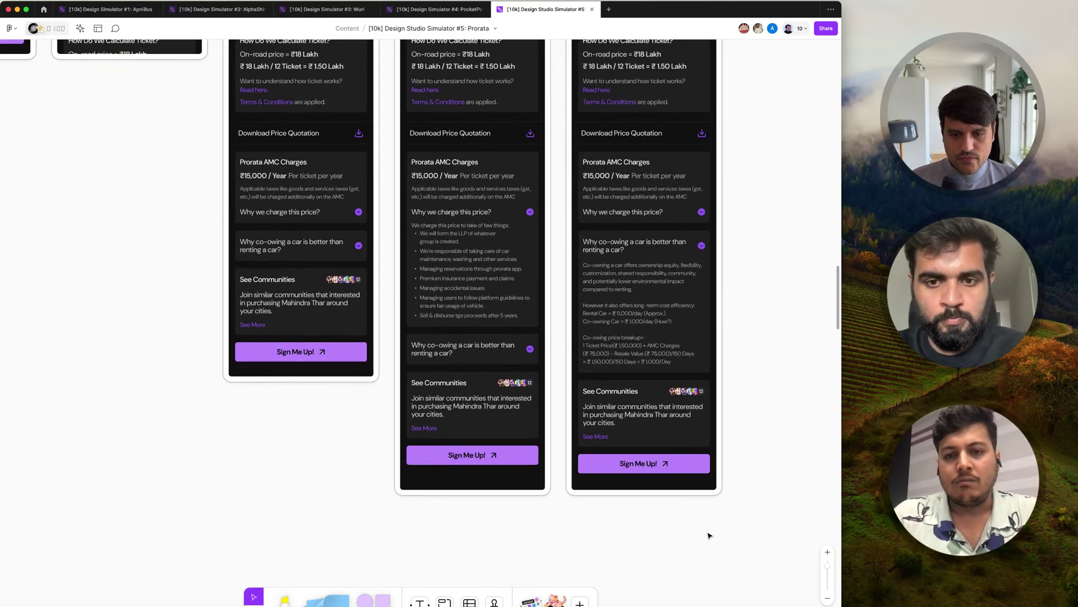
{"action": "scroll", "coordinate": [709, 535], "scroll_direction": "right", "scroll_amount": 3}
{"action": "scroll", "coordinate": [709, 535], "scroll_direction": "right", "scroll_amount": 2}
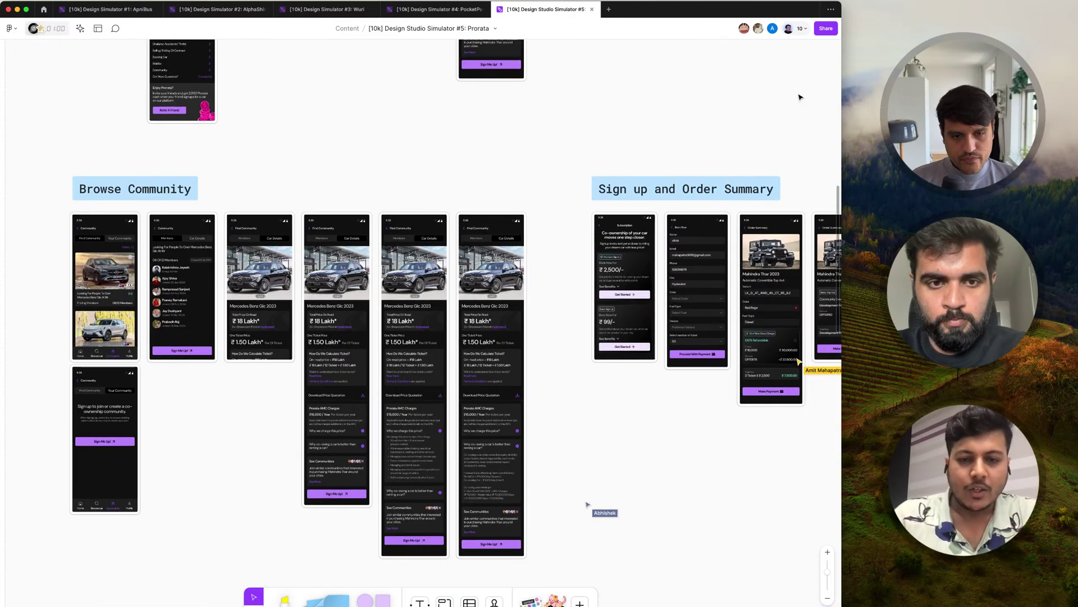
{"action": "scroll", "coordinate": [715, 340], "scroll_direction": "right", "scroll_amount": 2}
{"action": "scroll", "coordinate": [715, 340], "scroll_direction": "up", "scroll_amount": 5}
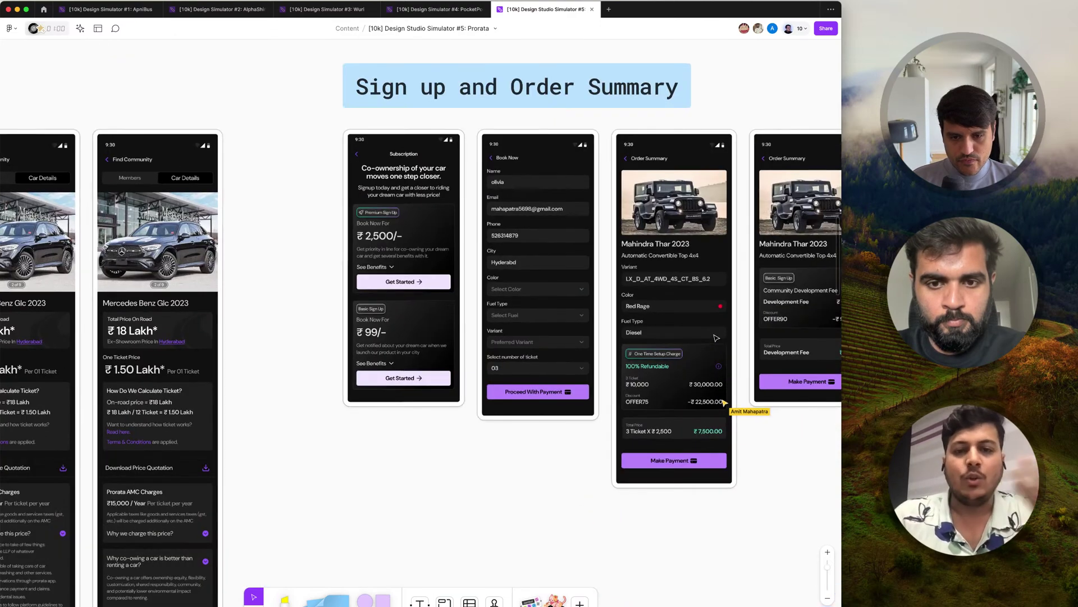
{"action": "scroll", "coordinate": [716, 337], "scroll_direction": "up", "scroll_amount": 1}
{"action": "scroll", "coordinate": [716, 337], "scroll_direction": "right", "scroll_amount": 2}
{"action": "scroll", "coordinate": [716, 337], "scroll_direction": "up", "scroll_amount": 1}
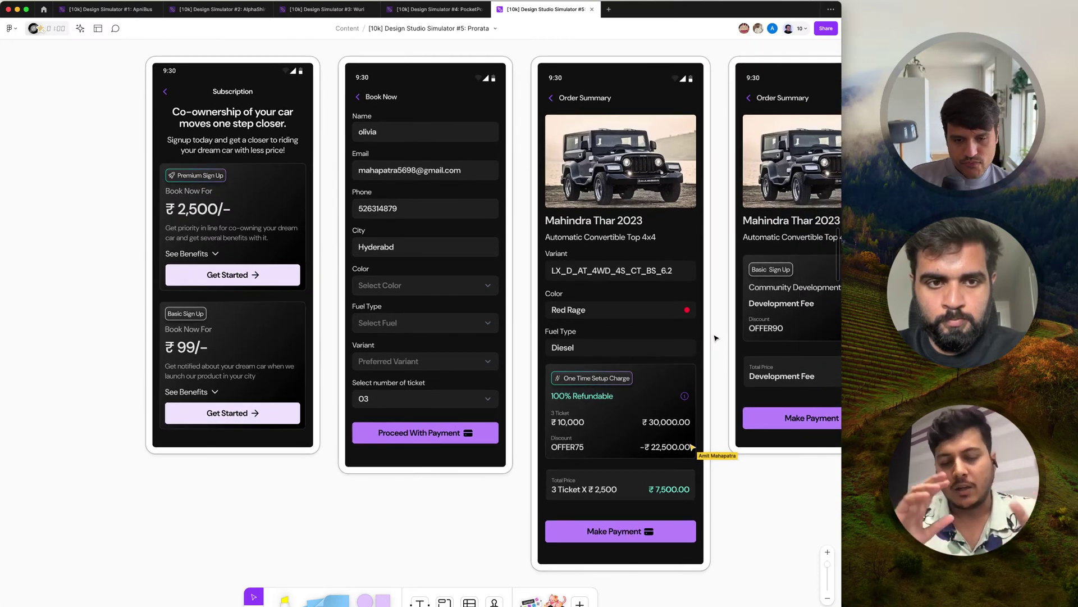
{"action": "scroll", "coordinate": [715, 337], "scroll_direction": "down", "scroll_amount": 3}
{"action": "scroll", "coordinate": [715, 337], "scroll_direction": "right", "scroll_amount": 3}
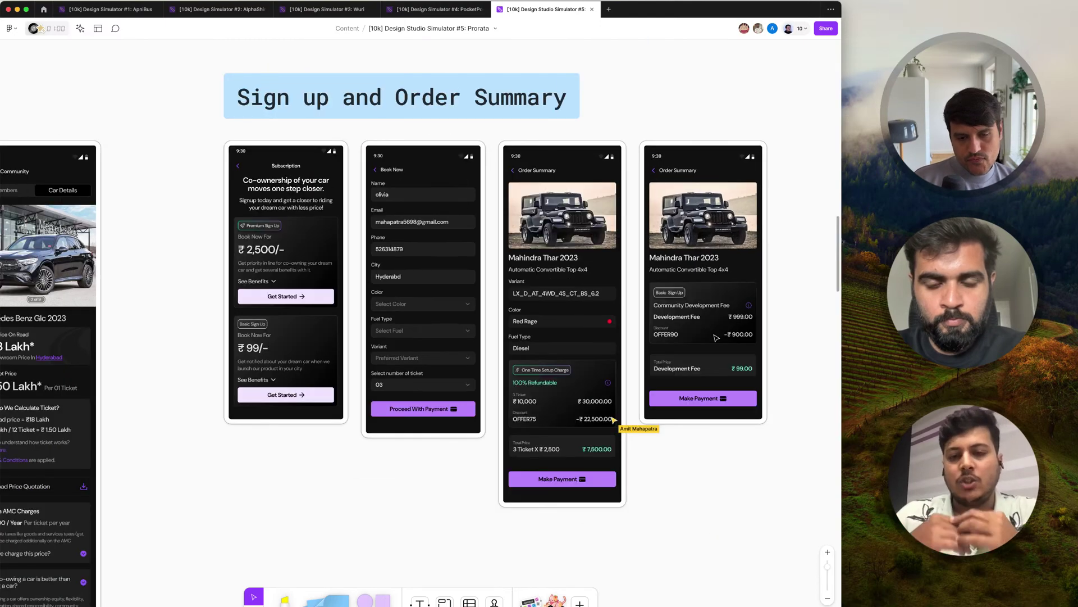
{"action": "scroll", "coordinate": [715, 337], "scroll_direction": "left", "scroll_amount": 1}
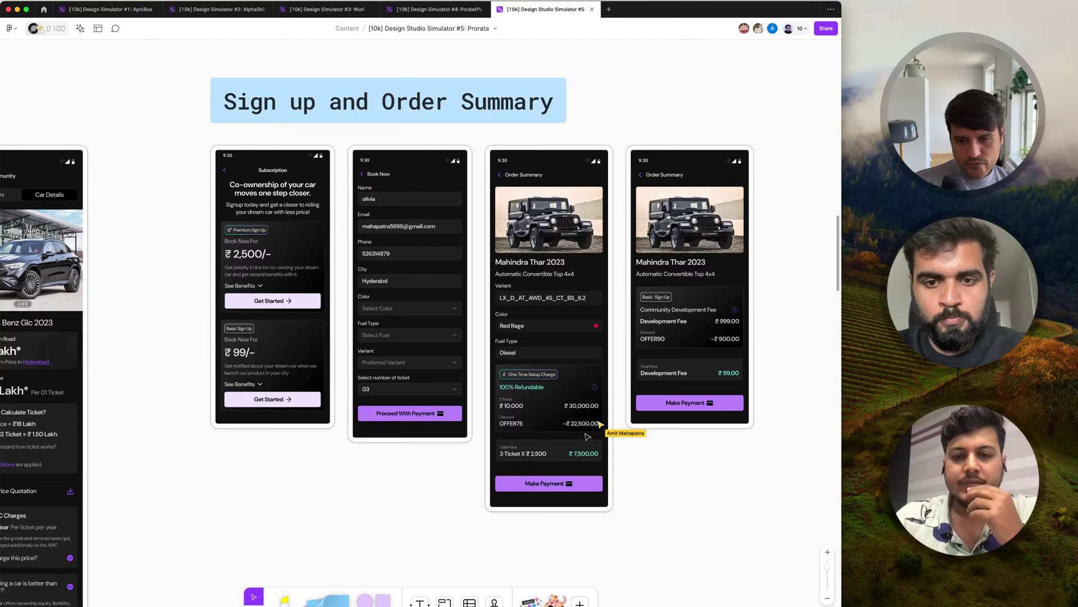
Survey the Referral and "Browse Cards" area of Project 1, covering the Referral screen and the "Browse Cars - Cards Interaction" screens
{"action": "scroll", "coordinate": [587, 436], "scroll_direction": "down", "scroll_amount": 6}
{"action": "scroll", "coordinate": [586, 436], "scroll_direction": "left", "scroll_amount": 2}
{"action": "scroll", "coordinate": [587, 436], "scroll_direction": "down", "scroll_amount": 1}
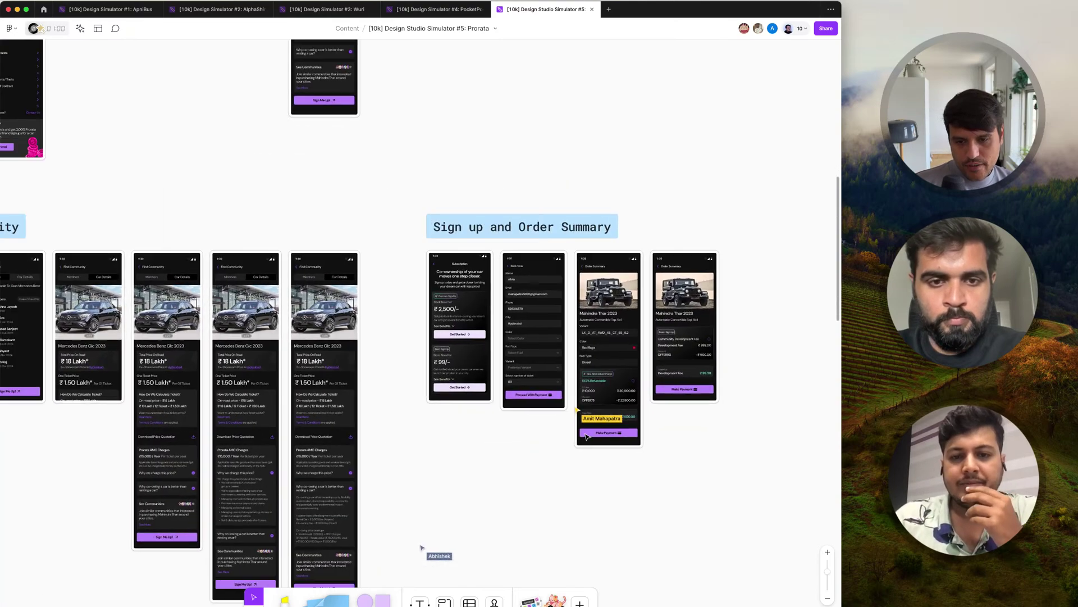
{"action": "scroll", "coordinate": [585, 436], "scroll_direction": "down", "scroll_amount": 4}
{"action": "scroll", "coordinate": [586, 436], "scroll_direction": "left", "scroll_amount": 2}
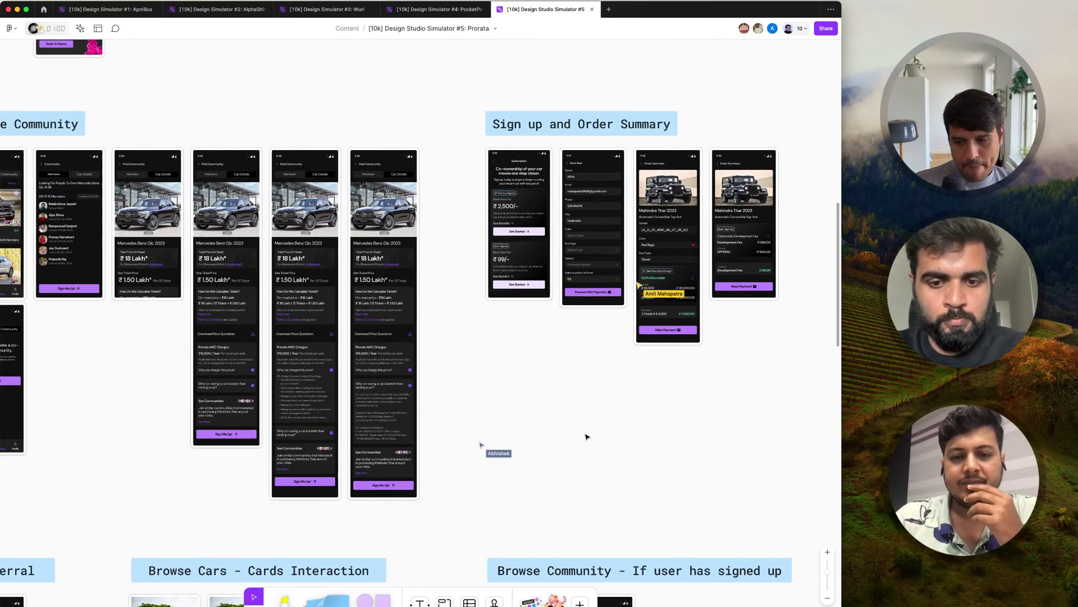
{"action": "scroll", "coordinate": [586, 437], "scroll_direction": "down", "scroll_amount": 7}
{"action": "scroll", "coordinate": [586, 436], "scroll_direction": "left", "scroll_amount": 2}
{"action": "scroll", "coordinate": [540, 438], "scroll_direction": "down", "scroll_amount": 2}
{"action": "scroll", "coordinate": [540, 439], "scroll_direction": "left", "scroll_amount": 1}
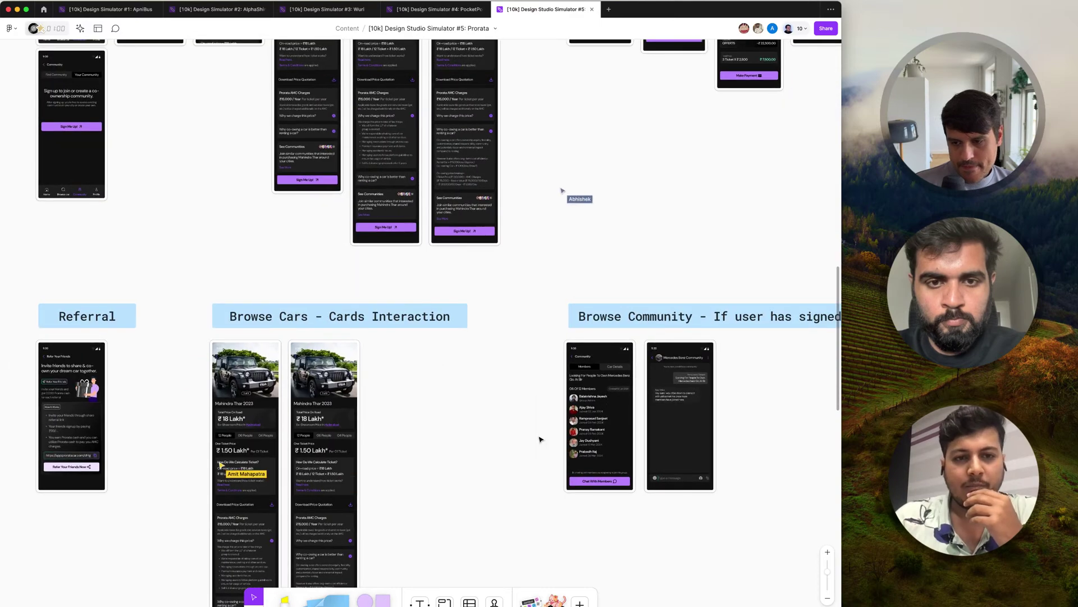
{"action": "scroll", "coordinate": [185, 475], "scroll_direction": "down", "scroll_amount": 2}
{"action": "scroll", "coordinate": [185, 474], "scroll_direction": "left", "scroll_amount": 3}
{"action": "scroll", "coordinate": [185, 475], "scroll_direction": "right", "scroll_amount": 1}
{"action": "scroll", "coordinate": [186, 476], "scroll_direction": "up", "scroll_amount": 1}
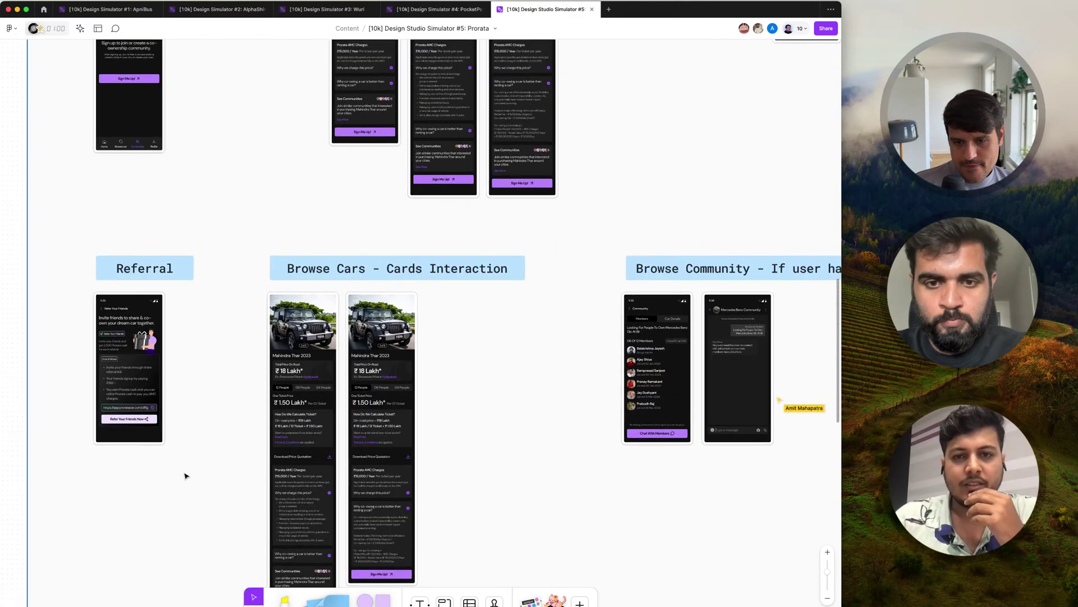
Examine the "Browse Community - If user has signed up" screens and their place among the other Project 1 sections
{"action": "scroll", "coordinate": [185, 475], "scroll_direction": "right", "scroll_amount": 4}
{"action": "scroll", "coordinate": [479, 398], "scroll_direction": "up", "scroll_amount": 5}
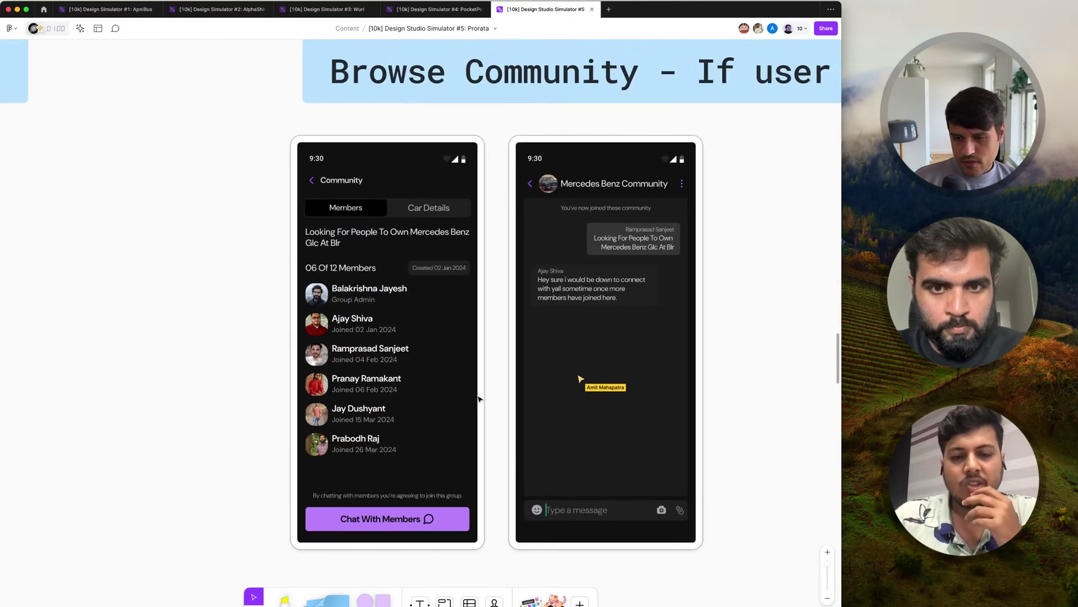
{"action": "scroll", "coordinate": [479, 399], "scroll_direction": "down", "scroll_amount": 2}
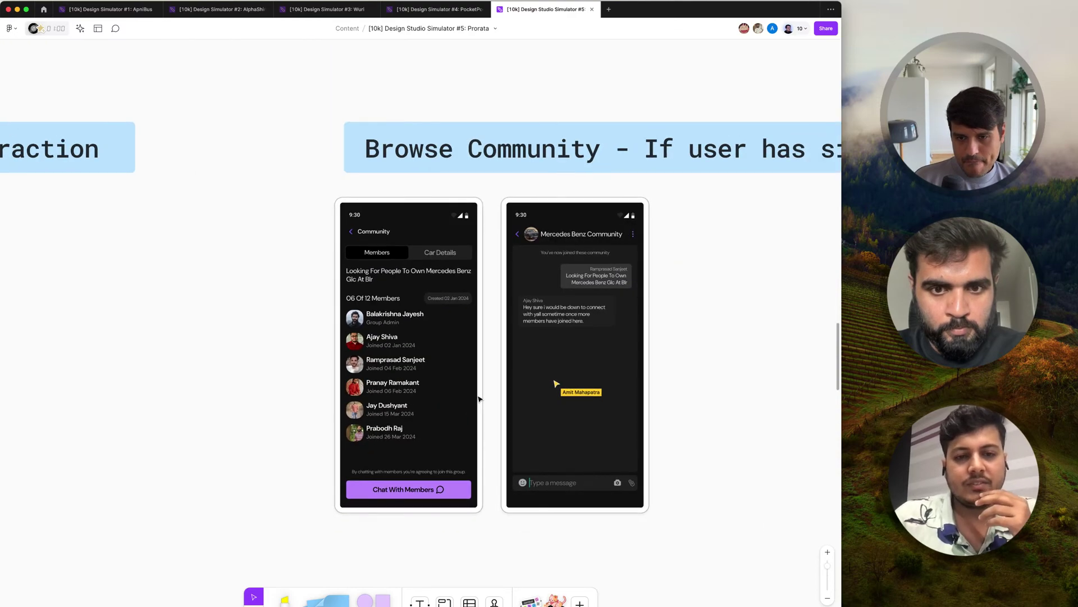
{"action": "scroll", "coordinate": [479, 399], "scroll_direction": "down", "scroll_amount": 1}
{"action": "scroll", "coordinate": [479, 399], "scroll_direction": "down", "scroll_amount": 12}
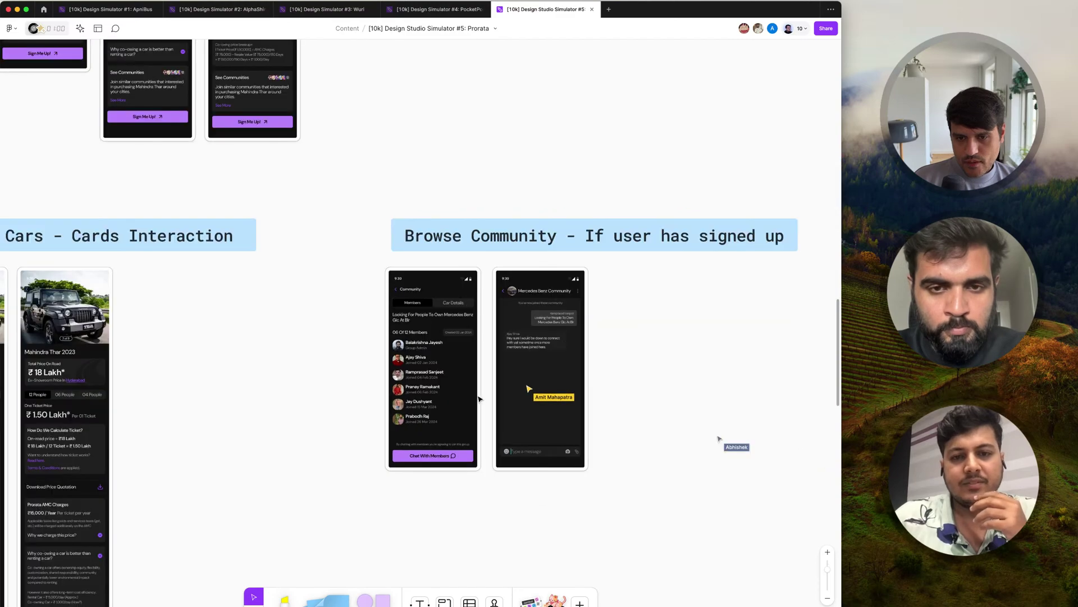
{"action": "scroll", "coordinate": [479, 399], "scroll_direction": "up", "scroll_amount": 3}
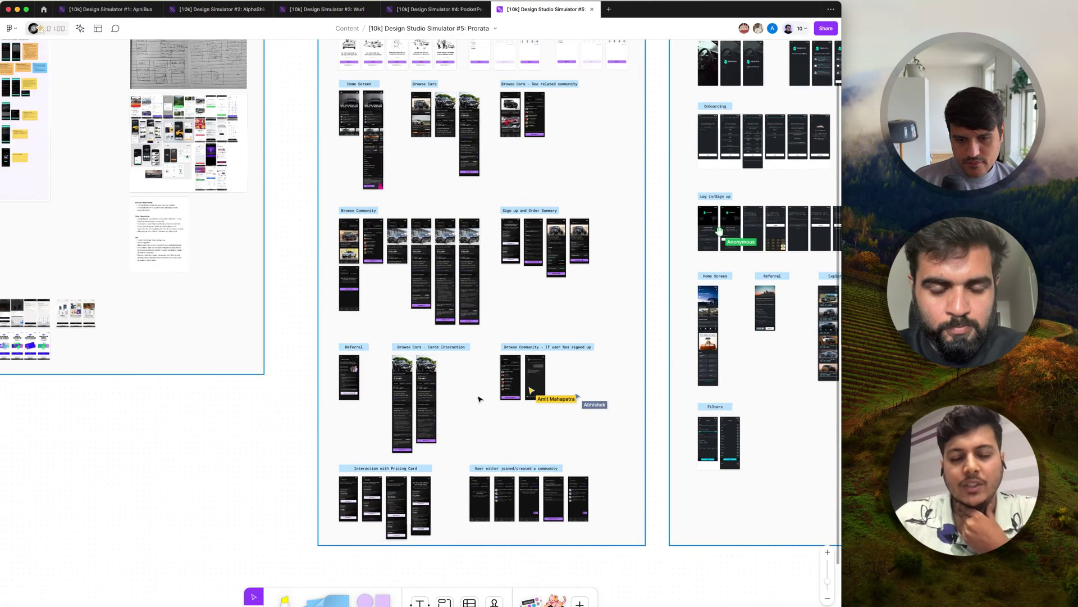
{"action": "scroll", "coordinate": [564, 408], "scroll_direction": "up", "scroll_amount": 3}
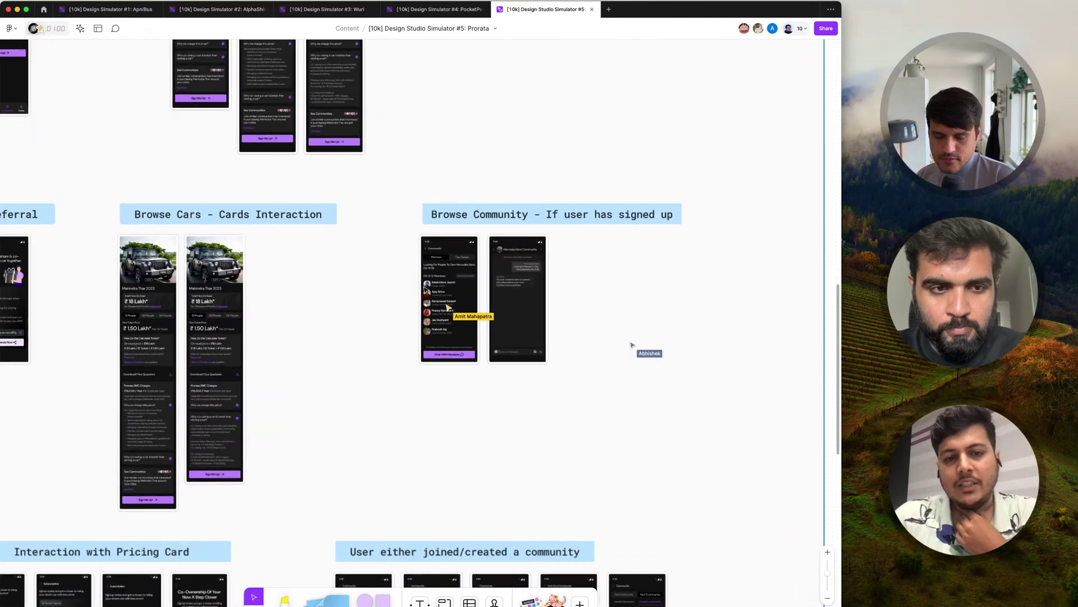
Examine the signed-up user's community members list with its "Chat With Members" action alongside the Mercedes Benz Community chat screen
{"action": "scroll", "coordinate": [517, 367], "scroll_direction": "up", "scroll_amount": 8}
{"action": "scroll", "coordinate": [425, 290], "scroll_direction": "down", "scroll_amount": 3}
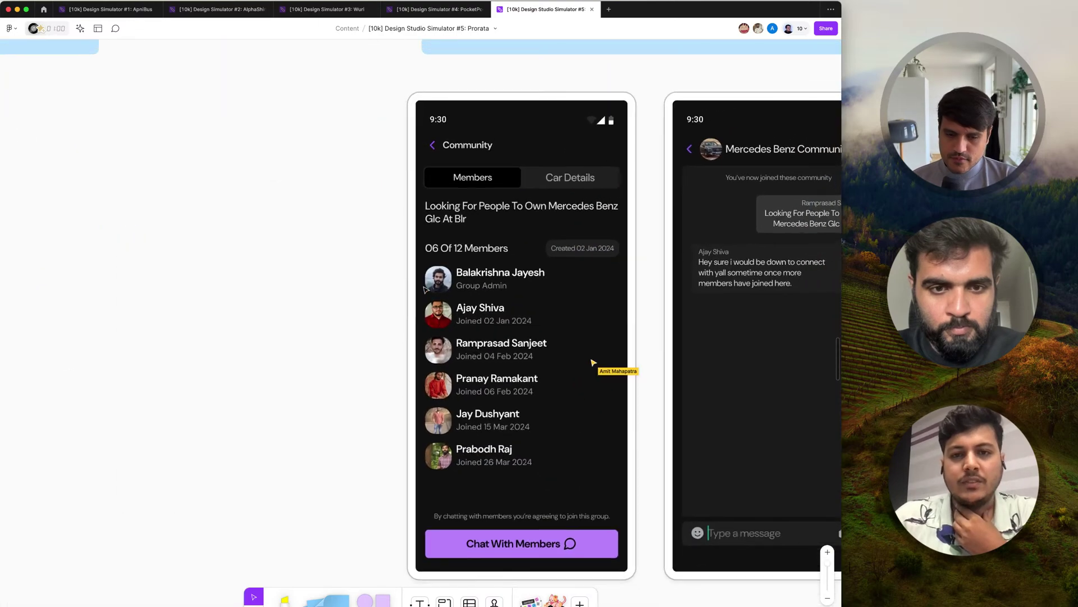
{"action": "scroll", "coordinate": [425, 289], "scroll_direction": "down", "scroll_amount": 2}
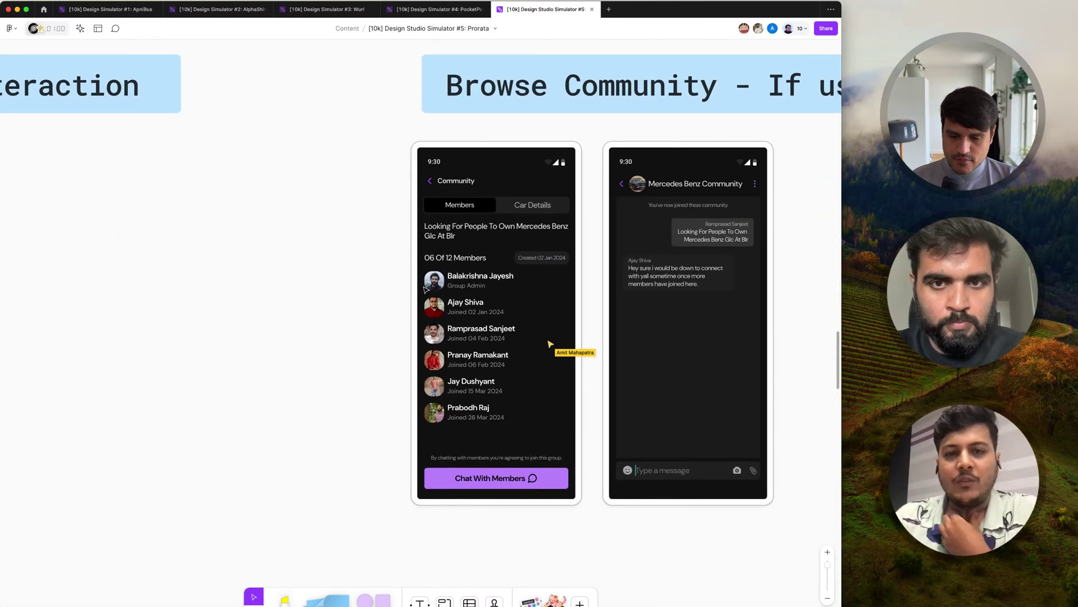
{"action": "scroll", "coordinate": [425, 289], "scroll_direction": "down", "scroll_amount": 1}
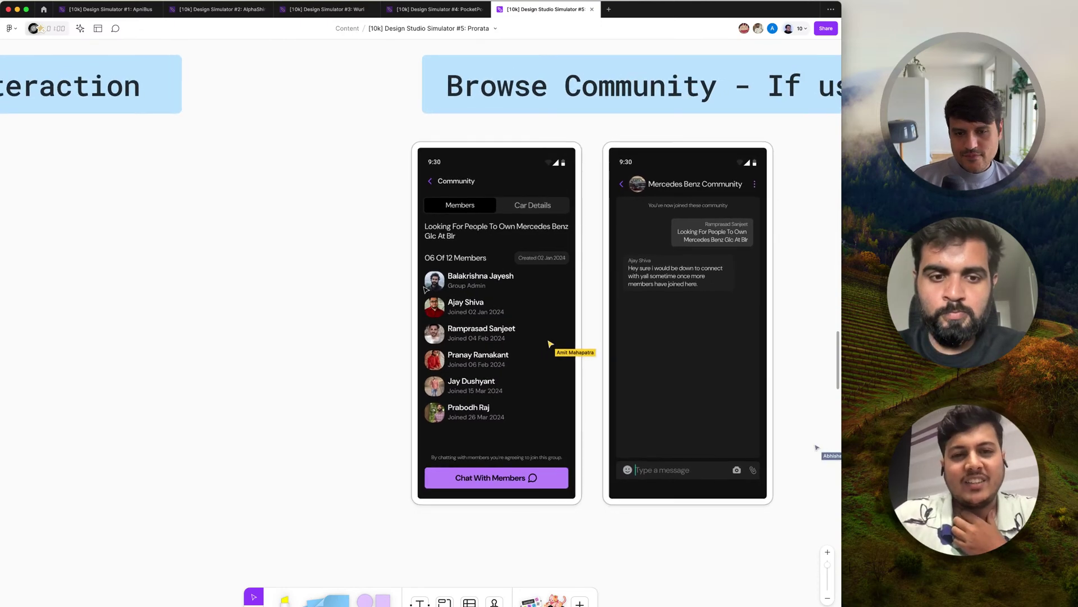
{"action": "scroll", "coordinate": [426, 290], "scroll_direction": "down", "scroll_amount": 2}
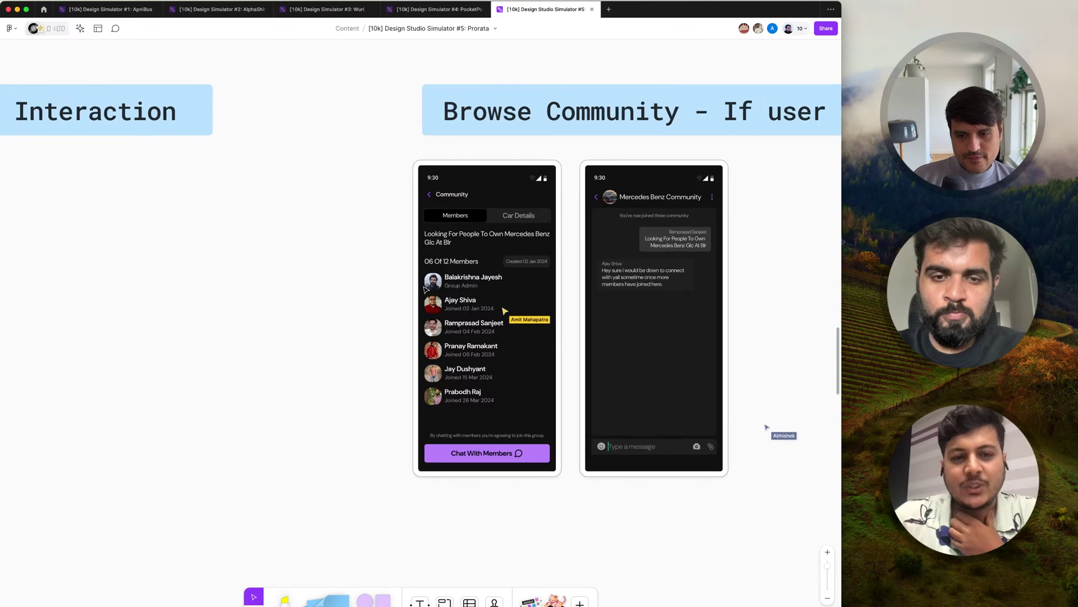
{"action": "scroll", "coordinate": [426, 289], "scroll_direction": "down", "scroll_amount": 2}
{"action": "scroll", "coordinate": [421, 286], "scroll_direction": "up", "scroll_amount": 3}
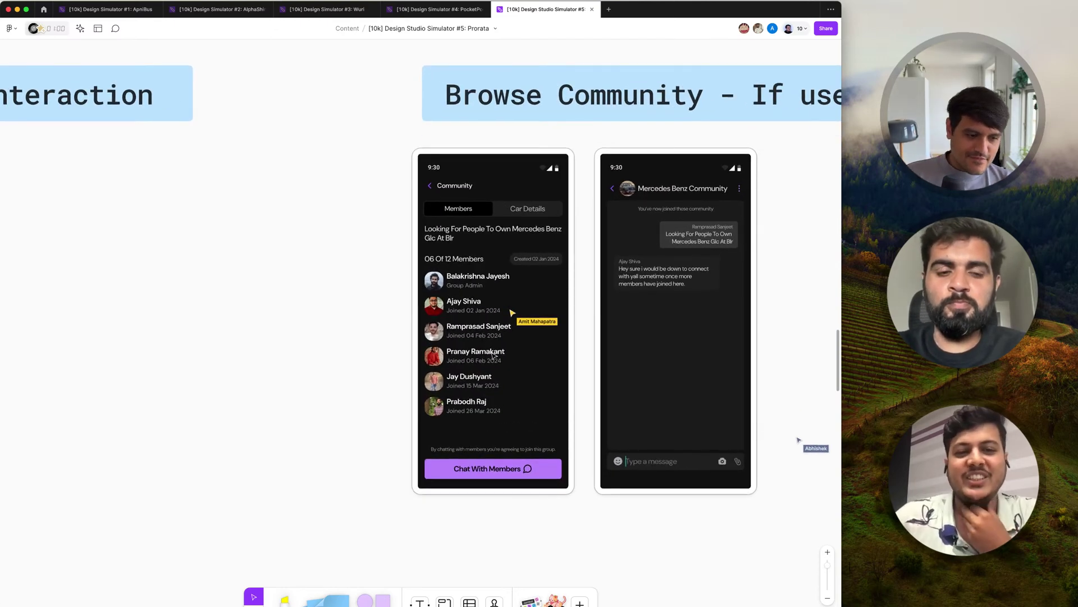
{"action": "scroll", "coordinate": [494, 355], "scroll_direction": "down", "scroll_amount": 3}
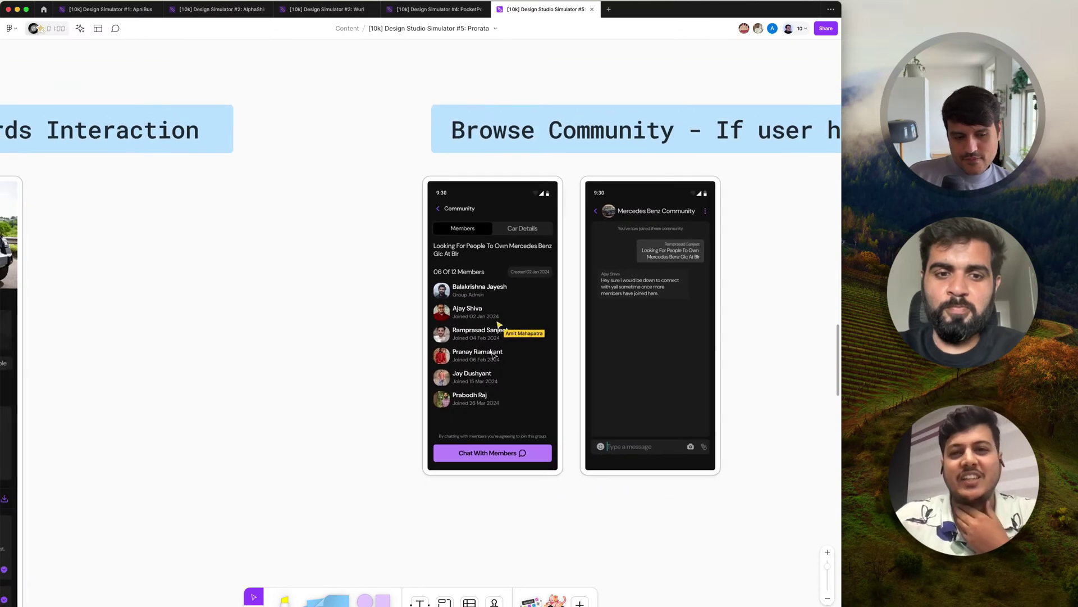
{"action": "scroll", "coordinate": [494, 355], "scroll_direction": "down", "scroll_amount": 2}
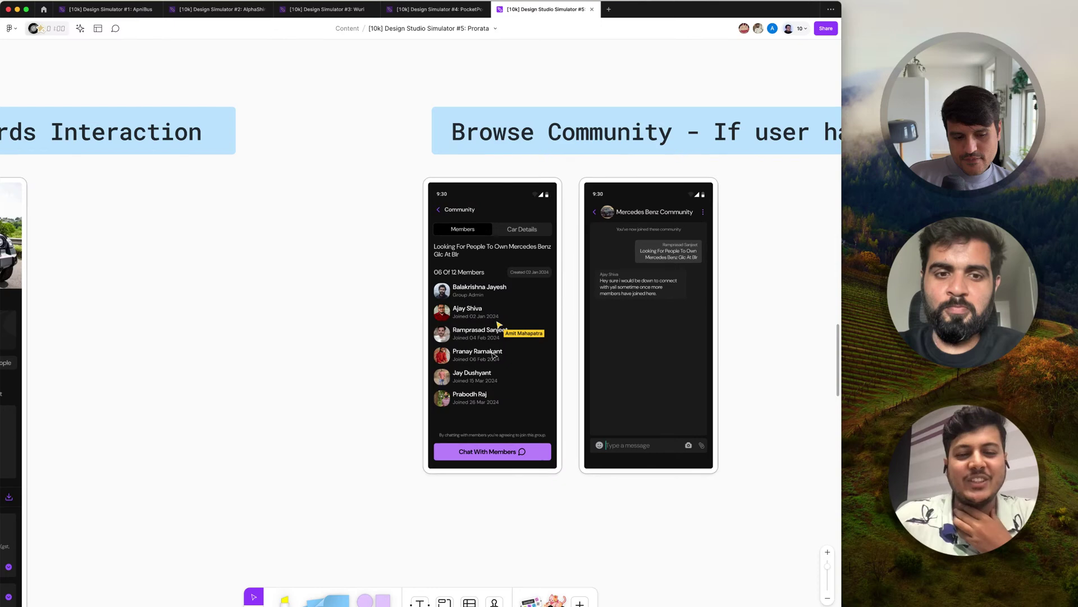
{"action": "scroll", "coordinate": [493, 355], "scroll_direction": "down", "scroll_amount": 4}
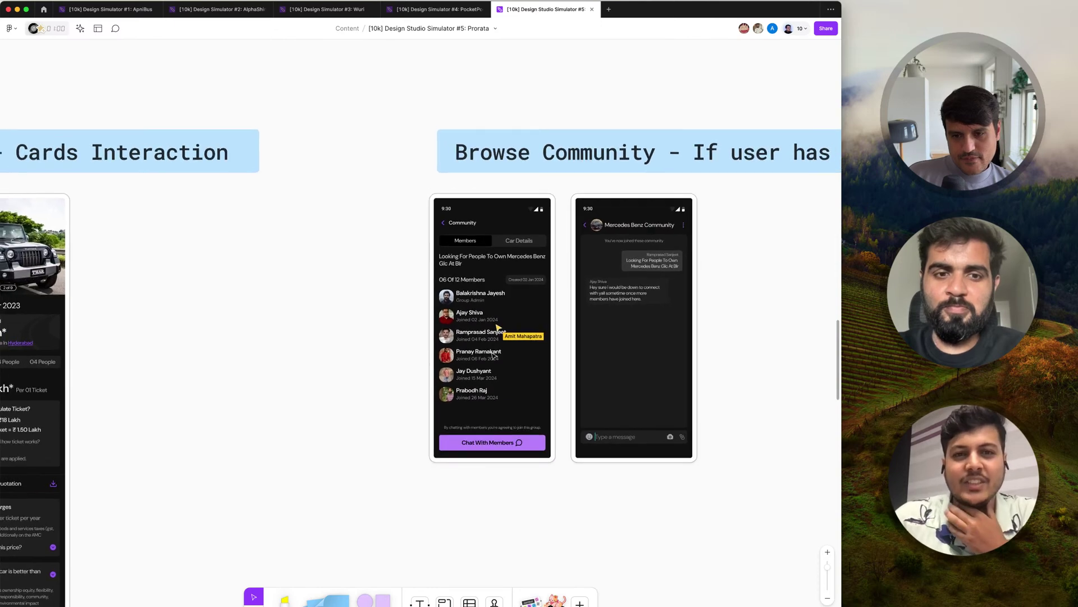
{"action": "scroll", "coordinate": [493, 355], "scroll_direction": "down", "scroll_amount": 3}
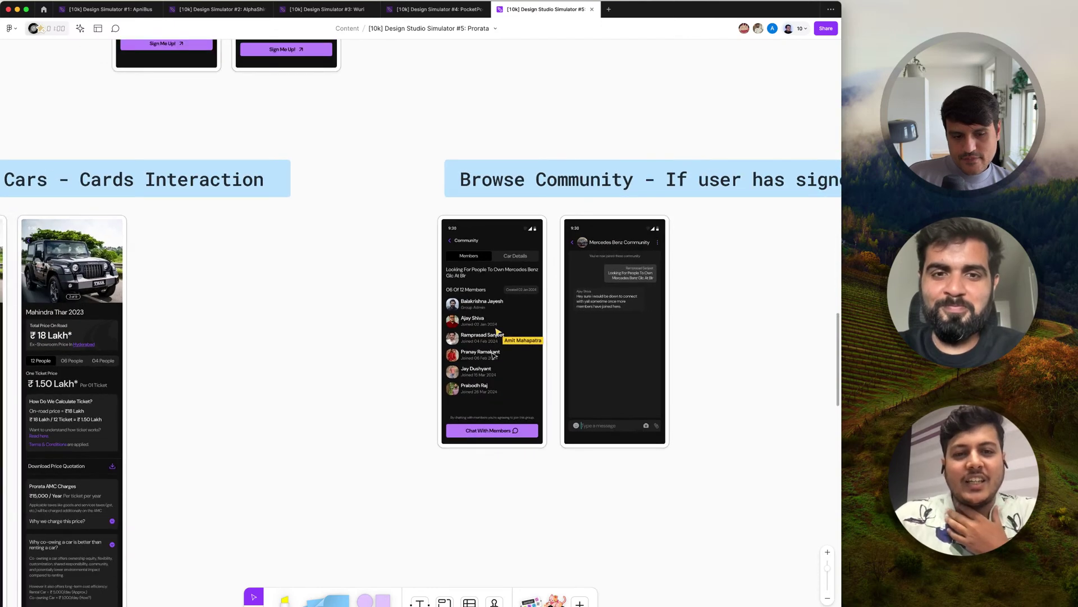
{"action": "scroll", "coordinate": [493, 355], "scroll_direction": "down", "scroll_amount": 5}
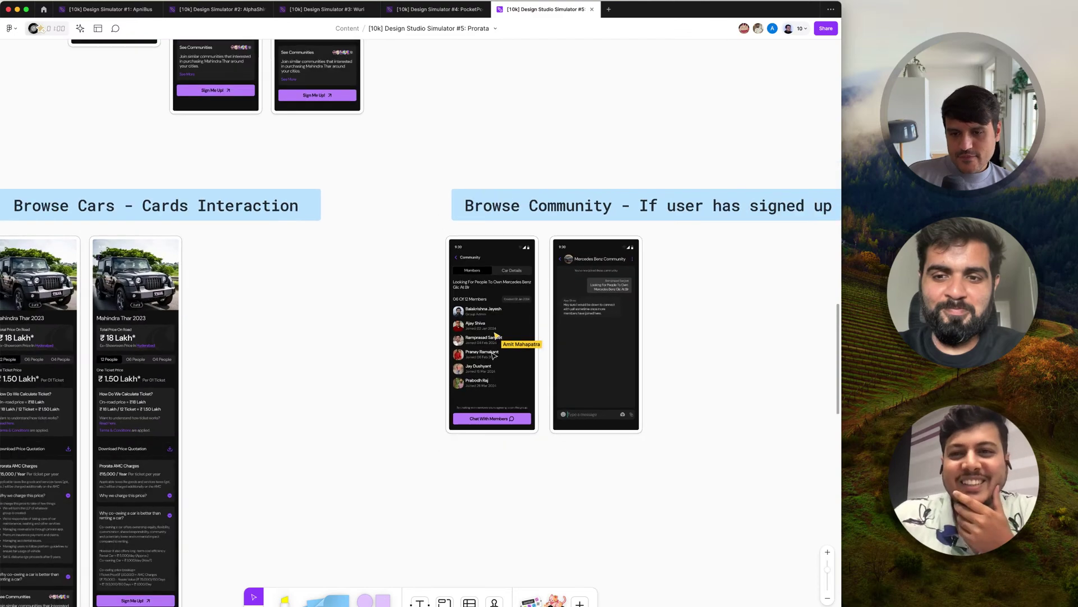
Go back across the board from the Project 1 screens to the Audit and Status Quo sections
{"action": "scroll", "coordinate": [493, 355], "scroll_direction": "down", "scroll_amount": 6}
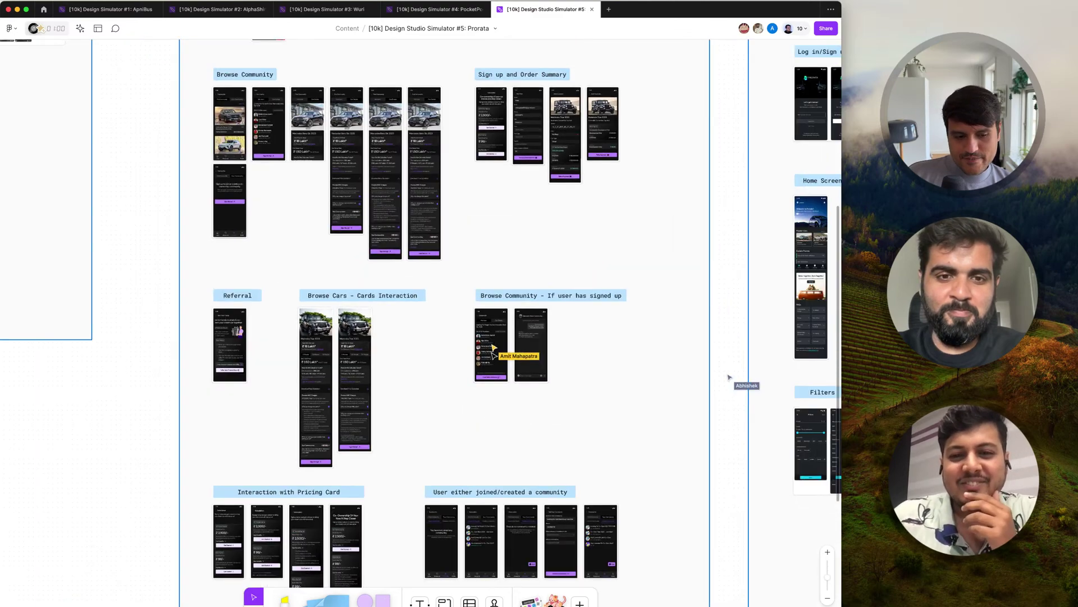
{"action": "scroll", "coordinate": [493, 355], "scroll_direction": "left", "scroll_amount": 5}
{"action": "scroll", "coordinate": [493, 355], "scroll_direction": "up", "scroll_amount": 2}
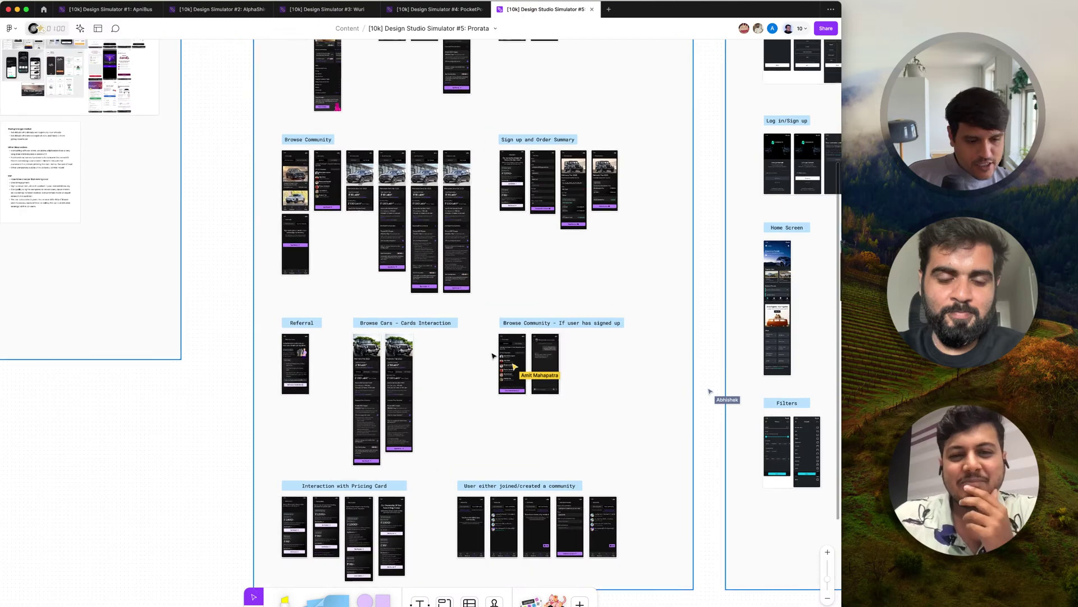
{"action": "scroll", "coordinate": [493, 355], "scroll_direction": "left", "scroll_amount": 10}
{"action": "scroll", "coordinate": [493, 355], "scroll_direction": "up", "scroll_amount": 3}
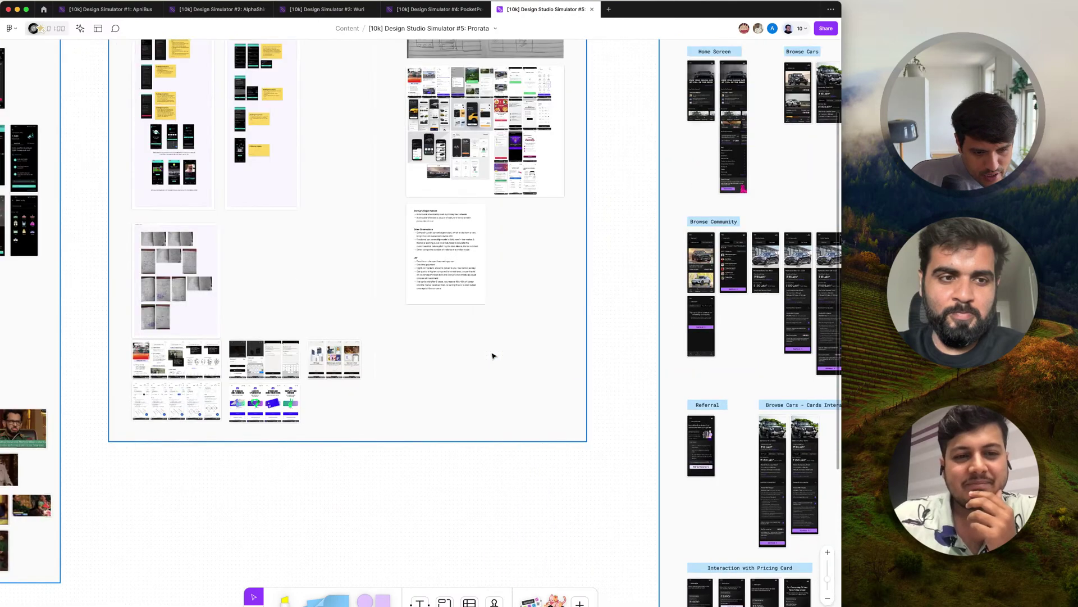
{"action": "scroll", "coordinate": [493, 355], "scroll_direction": "left", "scroll_amount": 1}
{"action": "scroll", "coordinate": [493, 355], "scroll_direction": "up", "scroll_amount": 1}
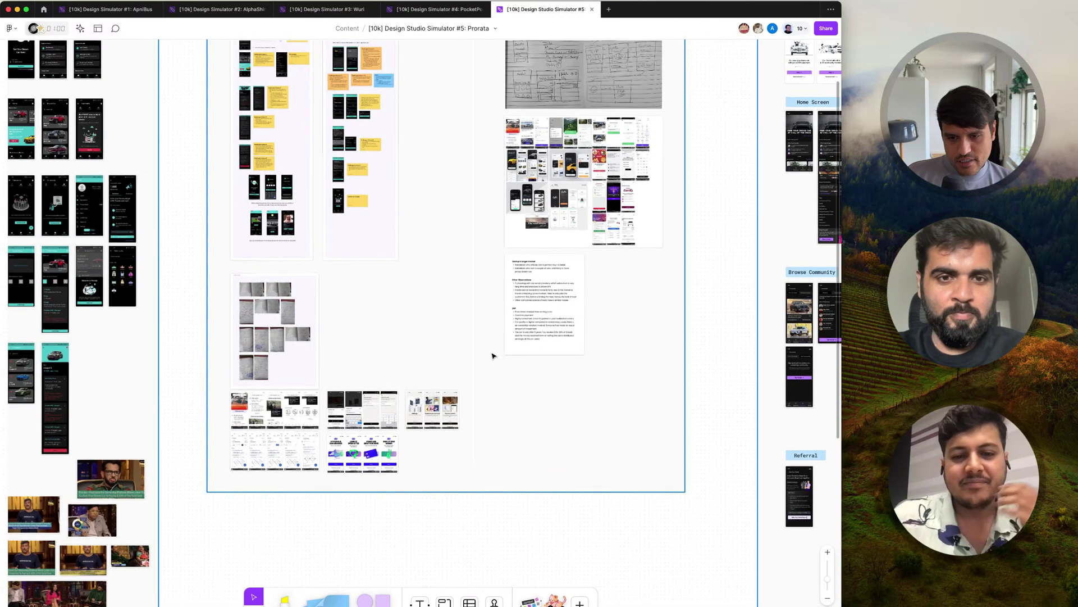
{"action": "scroll", "coordinate": [493, 355], "scroll_direction": "left", "scroll_amount": 12}
{"action": "scroll", "coordinate": [493, 355], "scroll_direction": "up", "scroll_amount": 7}
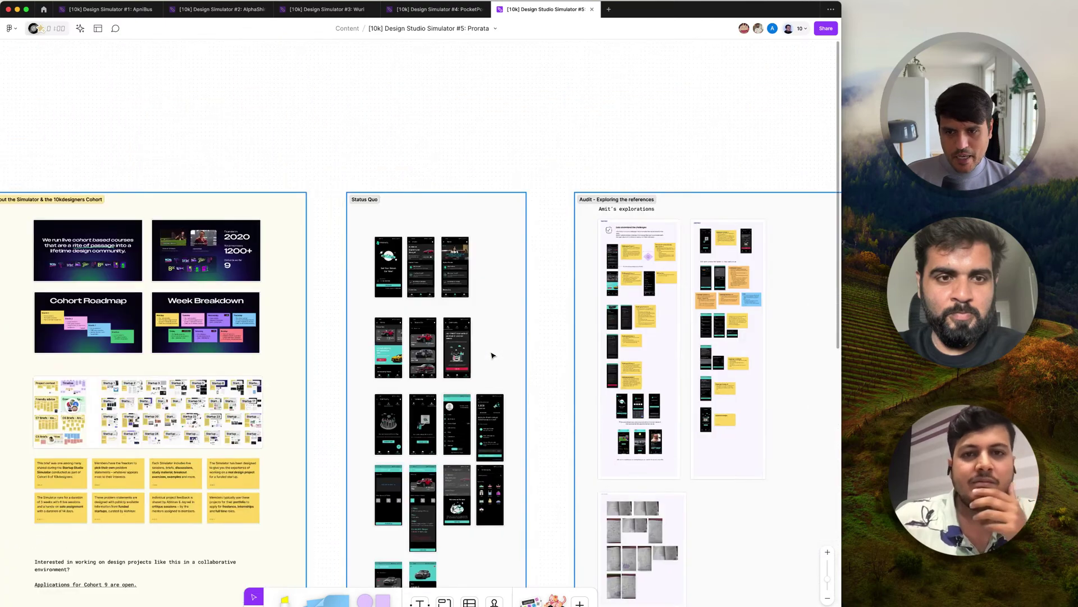
{"action": "scroll", "coordinate": [493, 355], "scroll_direction": "left", "scroll_amount": 1}
{"action": "scroll", "coordinate": [493, 355], "scroll_direction": "up", "scroll_amount": 1}
{"action": "scroll", "coordinate": [379, 183], "scroll_direction": "down", "scroll_amount": 5}
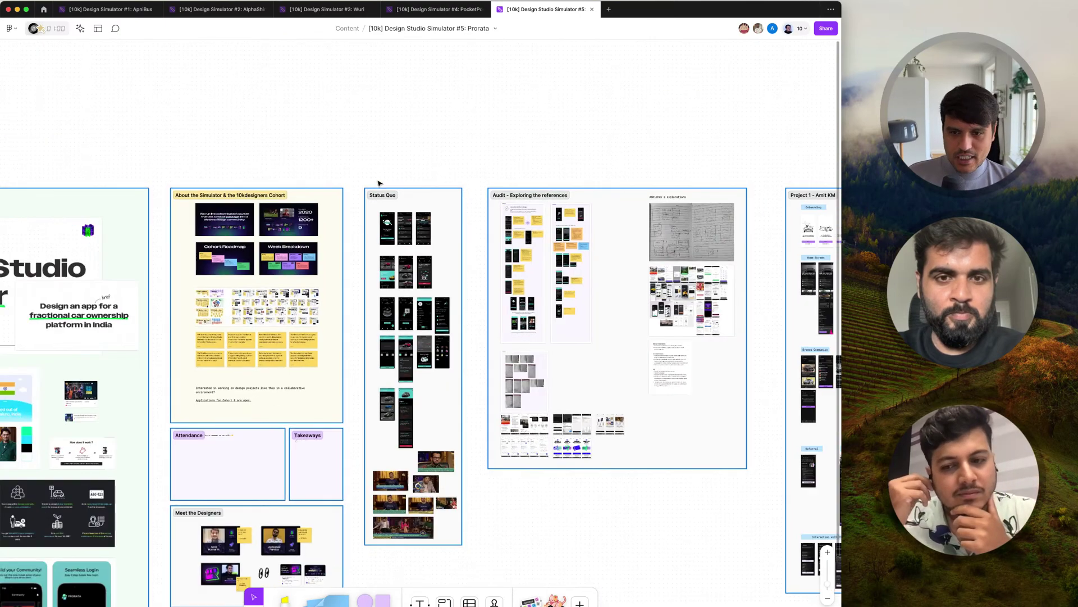
Survey the Status Quo and "Audit - Exploring the references" sections, including both designers' explorations
{"action": "scroll", "coordinate": [497, 99], "scroll_direction": "left", "scroll_amount": 6}
{"action": "scroll", "coordinate": [497, 99], "scroll_direction": "up", "scroll_amount": 1}
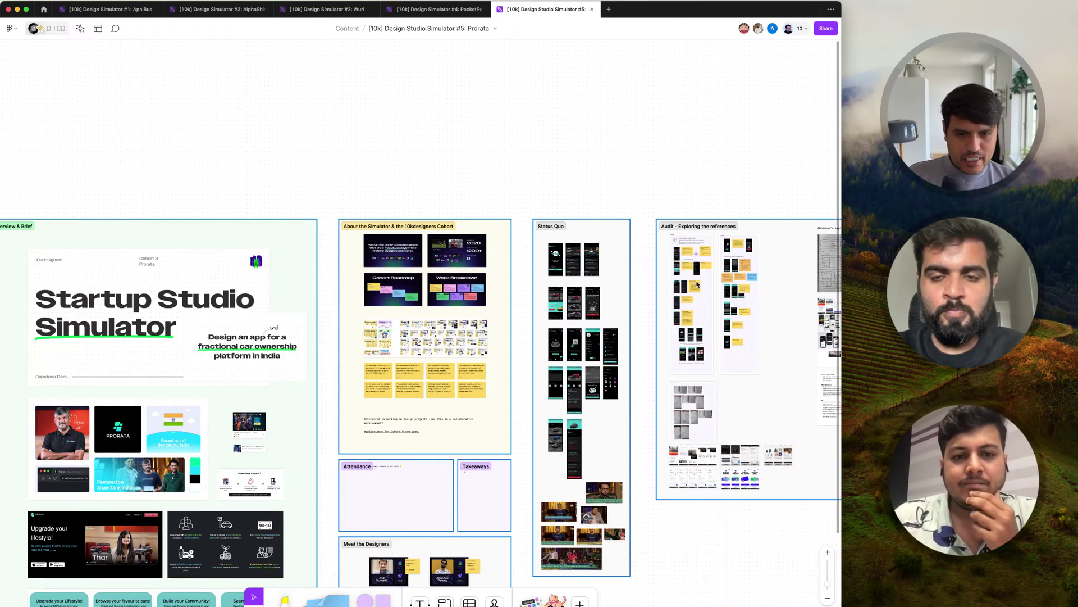
{"action": "scroll", "coordinate": [761, 354], "scroll_direction": "right", "scroll_amount": 4}
{"action": "scroll", "coordinate": [761, 355], "scroll_direction": "down", "scroll_amount": 1}
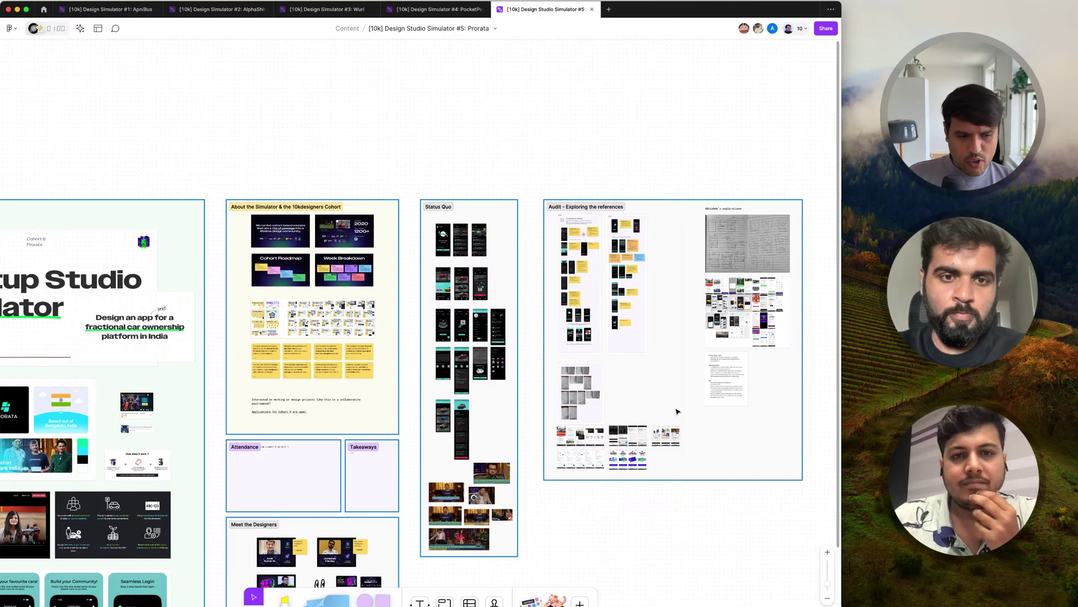
{"action": "scroll", "coordinate": [618, 364], "scroll_direction": "up", "scroll_amount": 5}
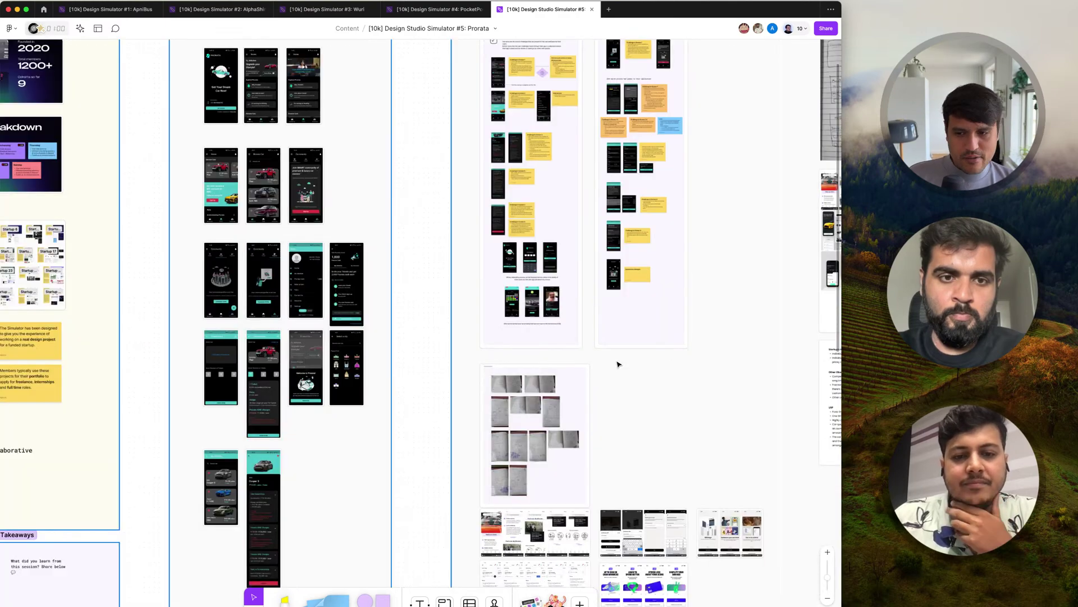
{"action": "scroll", "coordinate": [617, 364], "scroll_direction": "right", "scroll_amount": 4}
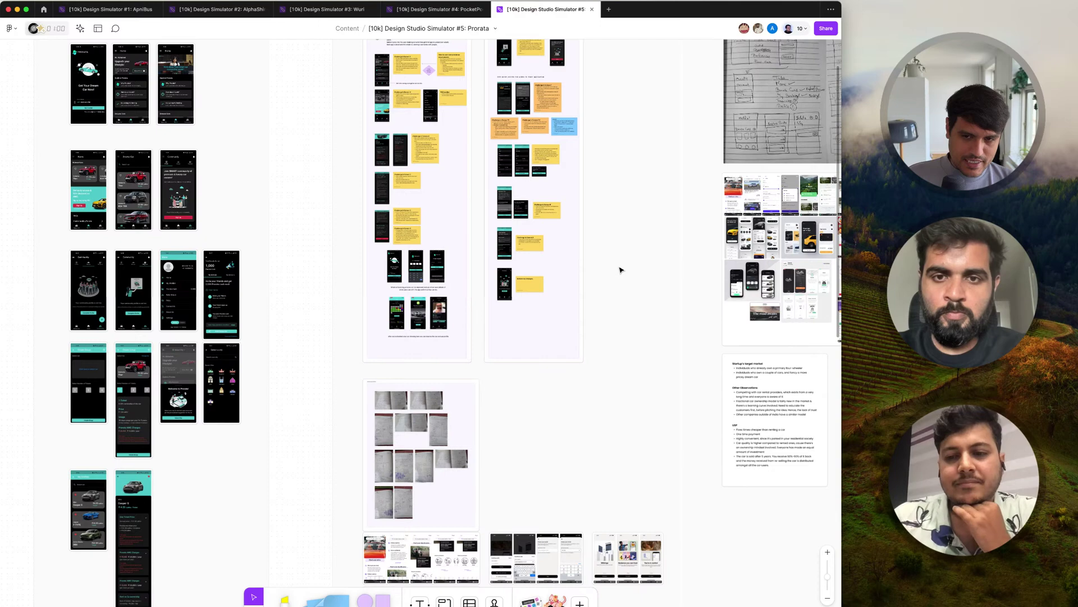
{"action": "scroll", "coordinate": [620, 270], "scroll_direction": "up", "scroll_amount": 3}
{"action": "scroll", "coordinate": [621, 270], "scroll_direction": "right", "scroll_amount": 2}
{"action": "scroll", "coordinate": [620, 270], "scroll_direction": "down", "scroll_amount": 1}
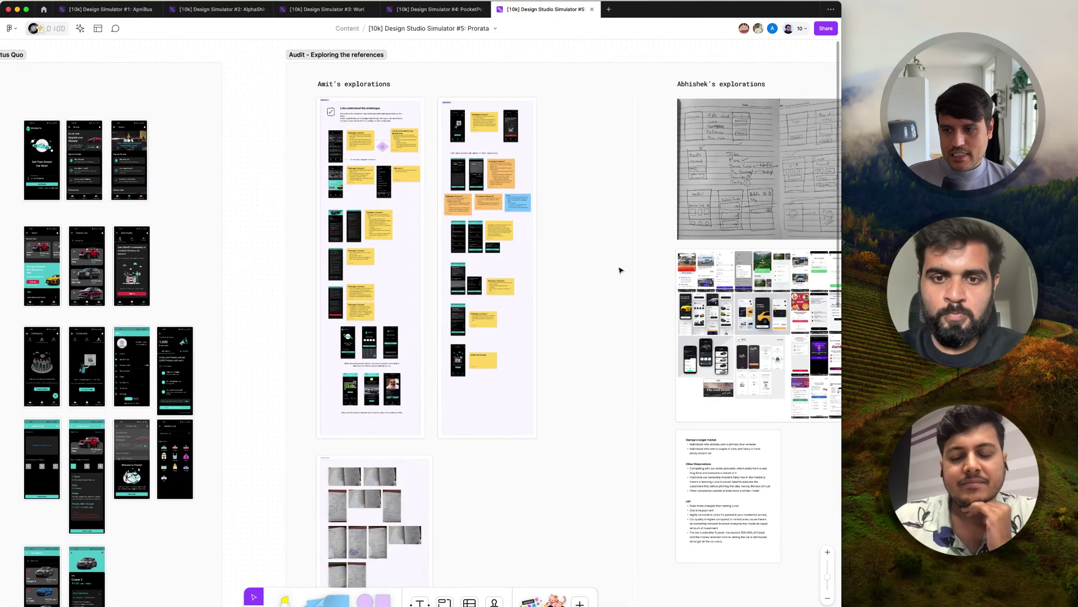
Look over the "Startup Studio Simulator" brief and the Prorata overview material, ending back at the Status Quo and Audit sections
{"action": "scroll", "coordinate": [621, 270], "scroll_direction": "down", "scroll_amount": 3}
{"action": "scroll", "coordinate": [620, 270], "scroll_direction": "left", "scroll_amount": 10}
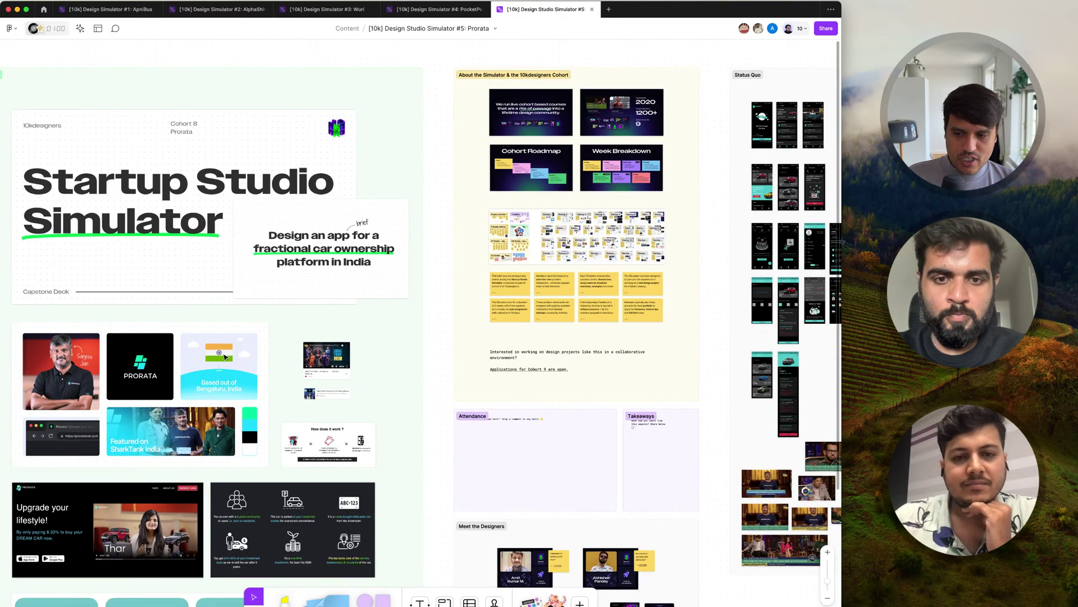
{"action": "scroll", "coordinate": [311, 422], "scroll_direction": "down", "scroll_amount": 5}
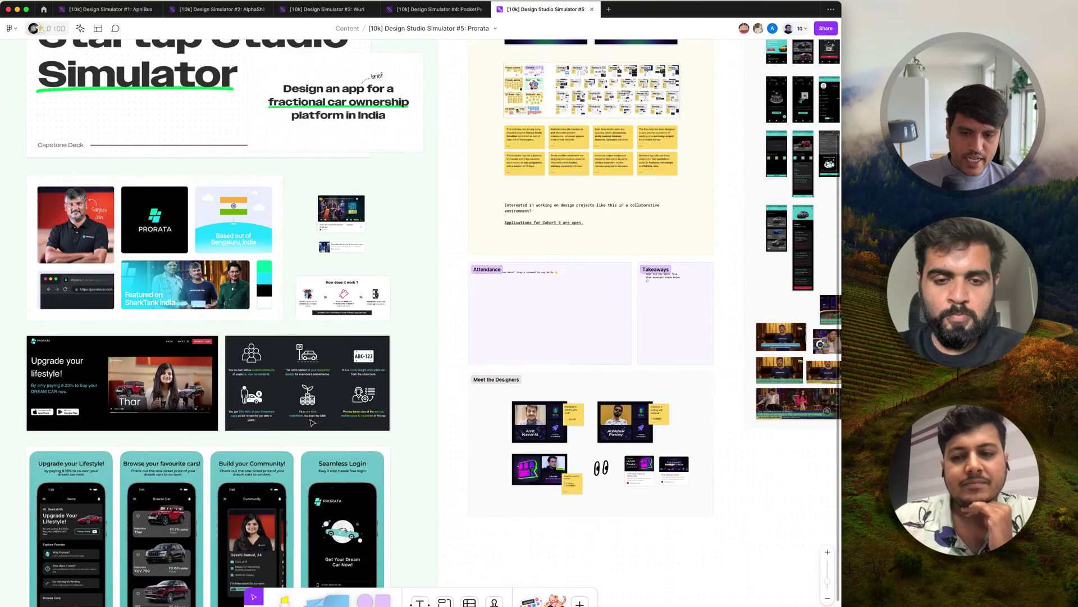
{"action": "scroll", "coordinate": [257, 494], "scroll_direction": "right", "scroll_amount": 10}
{"action": "scroll", "coordinate": [257, 494], "scroll_direction": "up", "scroll_amount": 4}
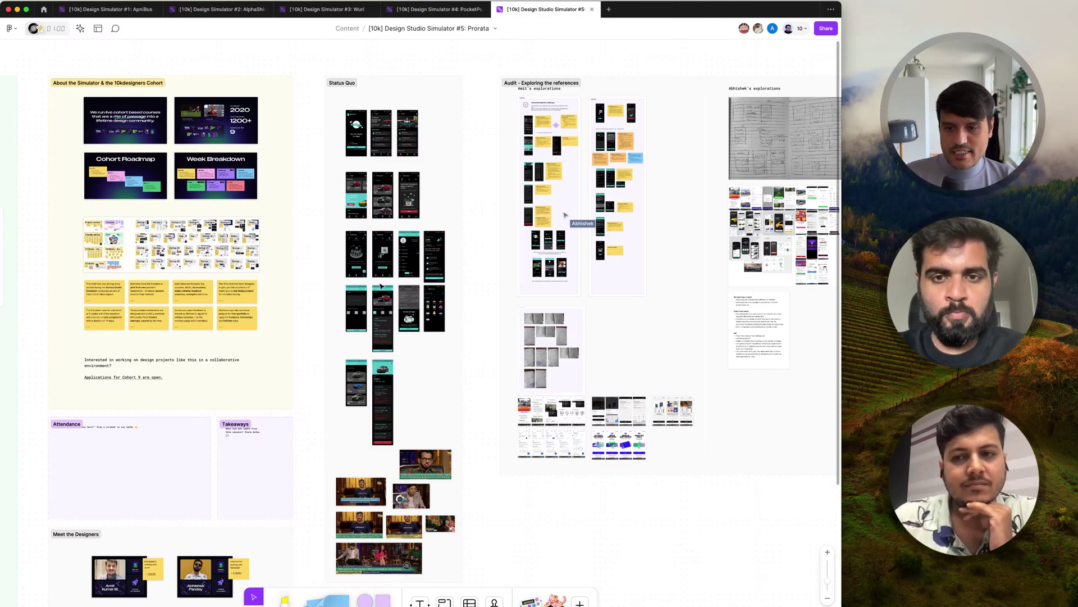
Examine the original app's Create Group, Select a city, My Wishlist and Cooper S detail screens in the Status Quo section
{"action": "scroll", "coordinate": [382, 287], "scroll_direction": "up", "scroll_amount": 10}
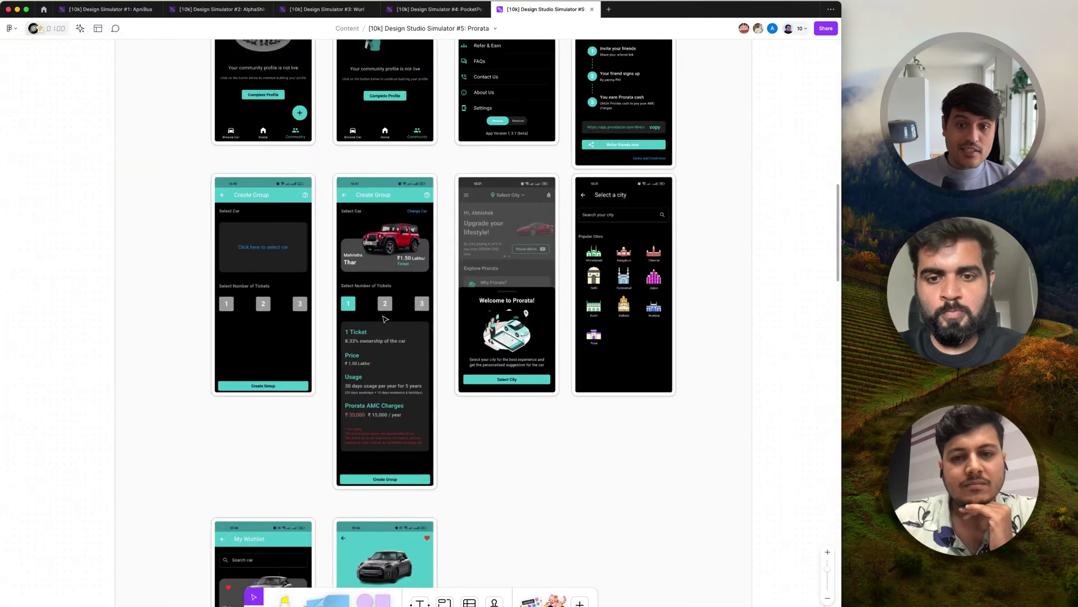
{"action": "scroll", "coordinate": [385, 319], "scroll_direction": "down", "scroll_amount": 1}
{"action": "scroll", "coordinate": [384, 319], "scroll_direction": "down", "scroll_amount": 1}
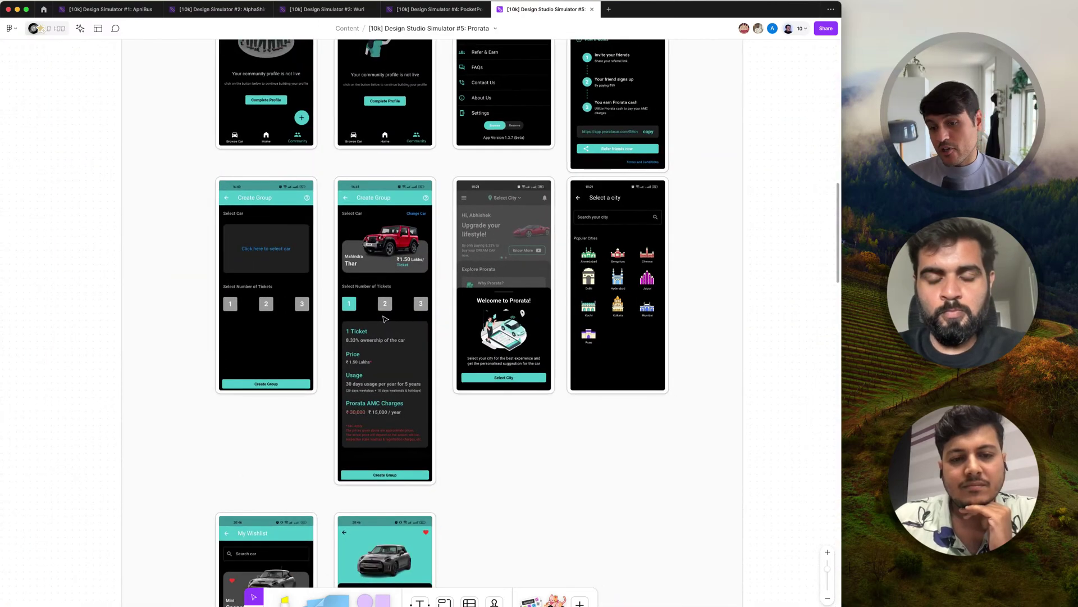
{"action": "scroll", "coordinate": [385, 318], "scroll_direction": "down", "scroll_amount": 1}
{"action": "scroll", "coordinate": [385, 318], "scroll_direction": "down", "scroll_amount": 5}
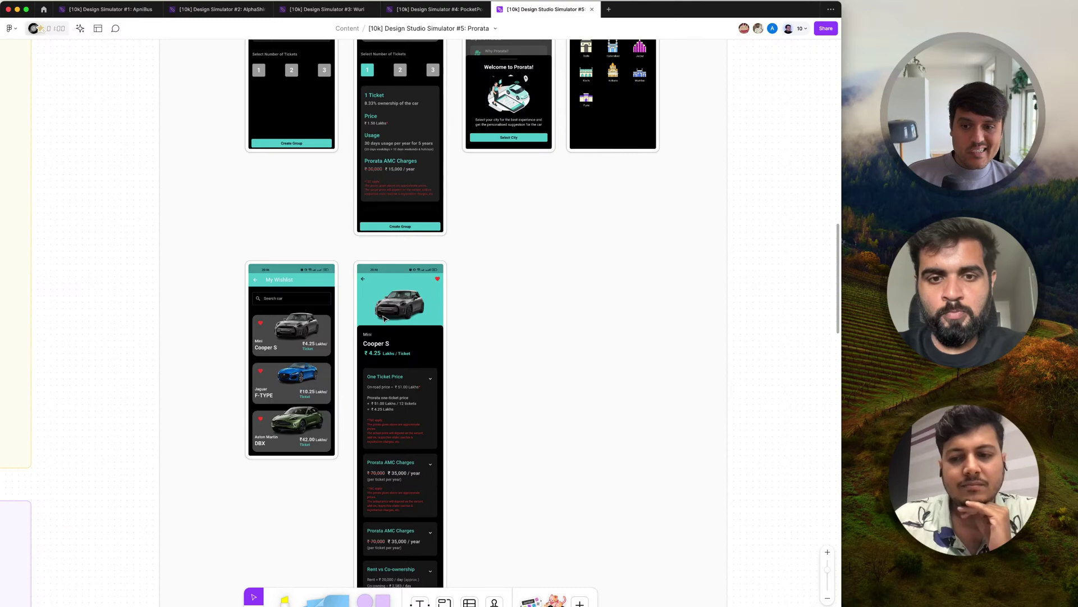
{"action": "scroll", "coordinate": [405, 387], "scroll_direction": "down", "scroll_amount": 5}
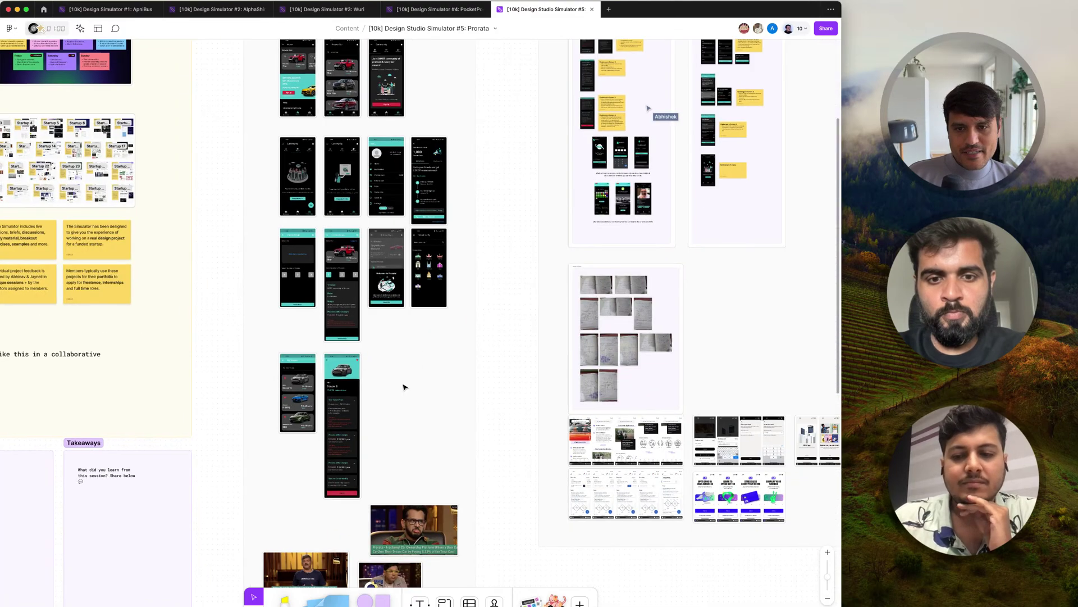
Review the annotated audit explorations alongside the original Home, Browse Car and Community screens in the Status Quo section
{"action": "scroll", "coordinate": [404, 387], "scroll_direction": "up", "scroll_amount": 3}
{"action": "scroll", "coordinate": [628, 223], "scroll_direction": "up", "scroll_amount": 5}
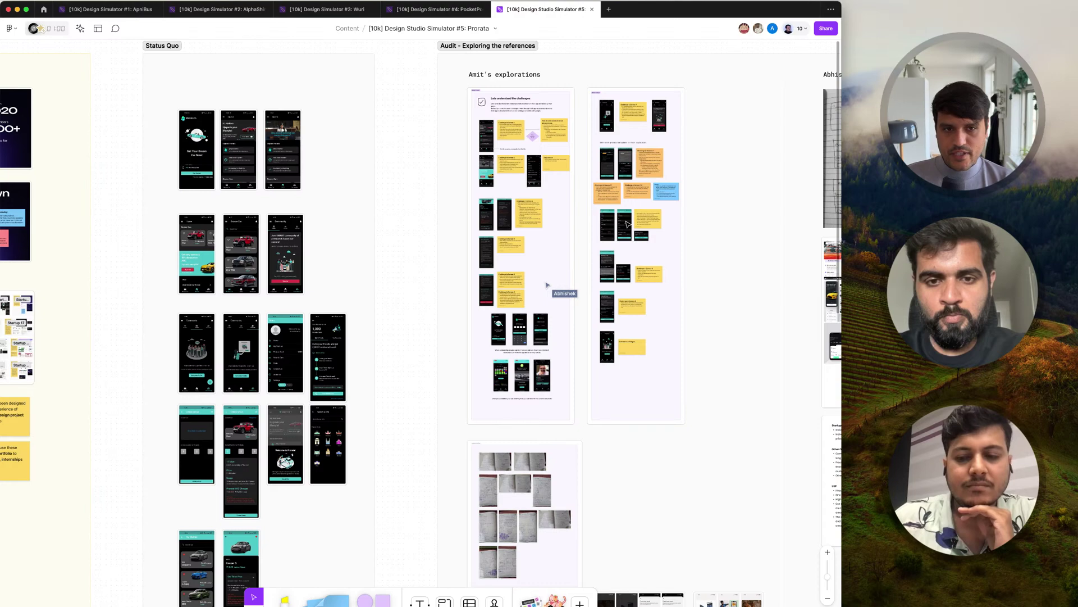
{"action": "scroll", "coordinate": [628, 223], "scroll_direction": "right", "scroll_amount": 4}
{"action": "scroll", "coordinate": [627, 224], "scroll_direction": "up", "scroll_amount": 1}
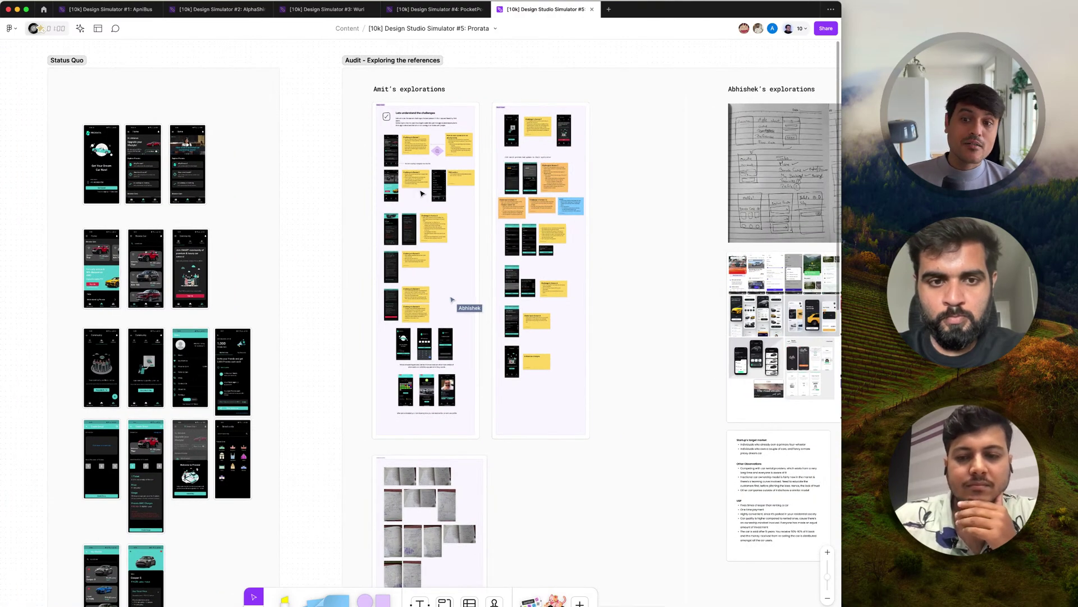
{"action": "scroll", "coordinate": [422, 193], "scroll_direction": "up", "scroll_amount": 5}
{"action": "scroll", "coordinate": [422, 193], "scroll_direction": "down", "scroll_amount": 4}
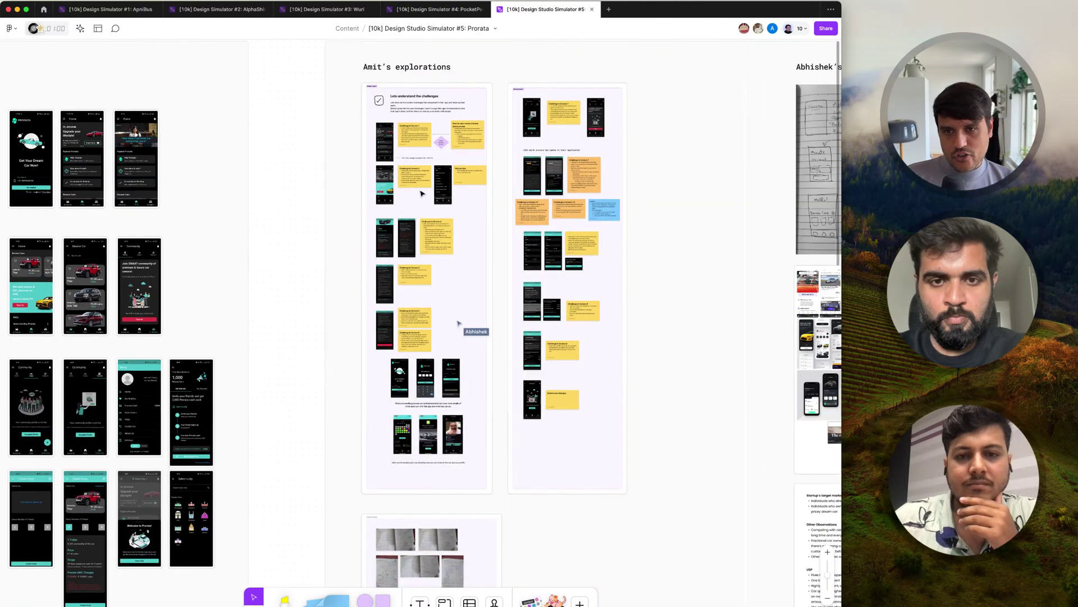
{"action": "scroll", "coordinate": [422, 193], "scroll_direction": "left", "scroll_amount": 10}
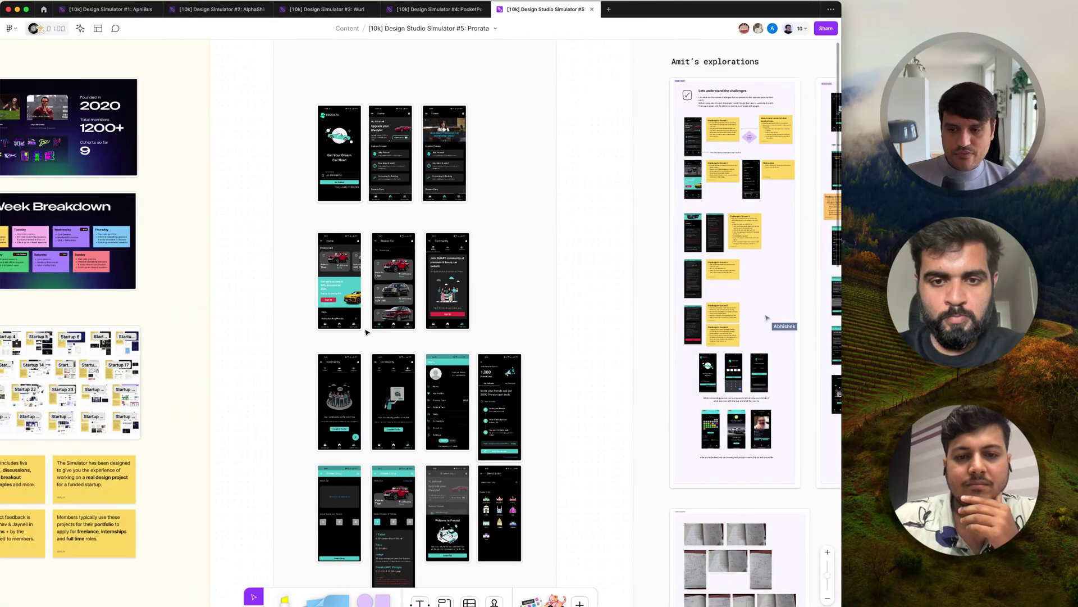
{"action": "scroll", "coordinate": [358, 324], "scroll_direction": "up", "scroll_amount": 5}
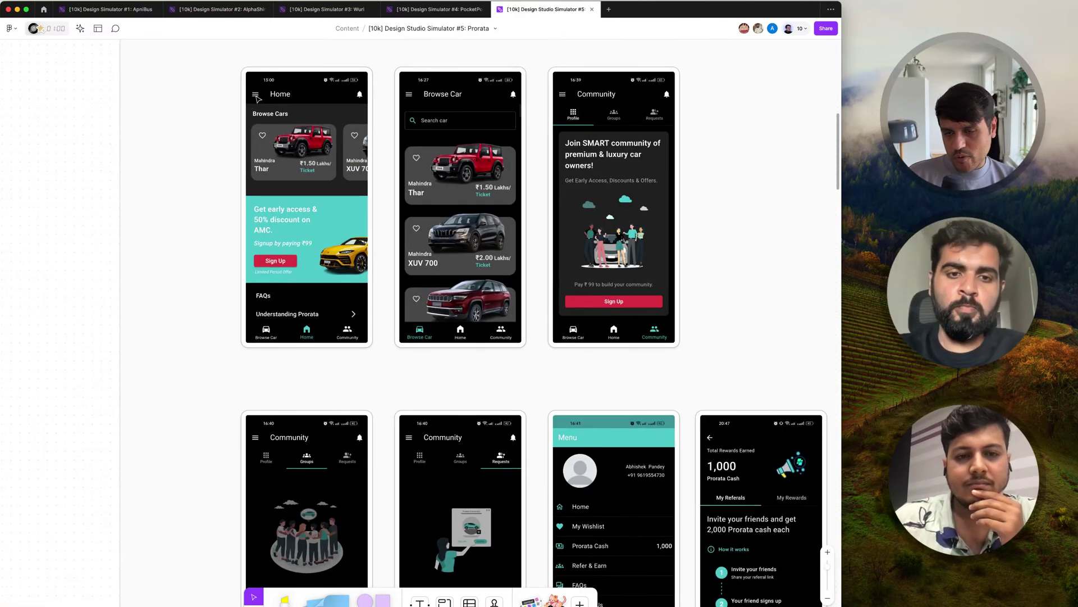
Go across the board past the reference explorations and Project 1 to the Project 2 section
{"action": "scroll", "coordinate": [256, 99], "scroll_direction": "down", "scroll_amount": 8}
{"action": "scroll", "coordinate": [258, 101], "scroll_direction": "right", "scroll_amount": 10}
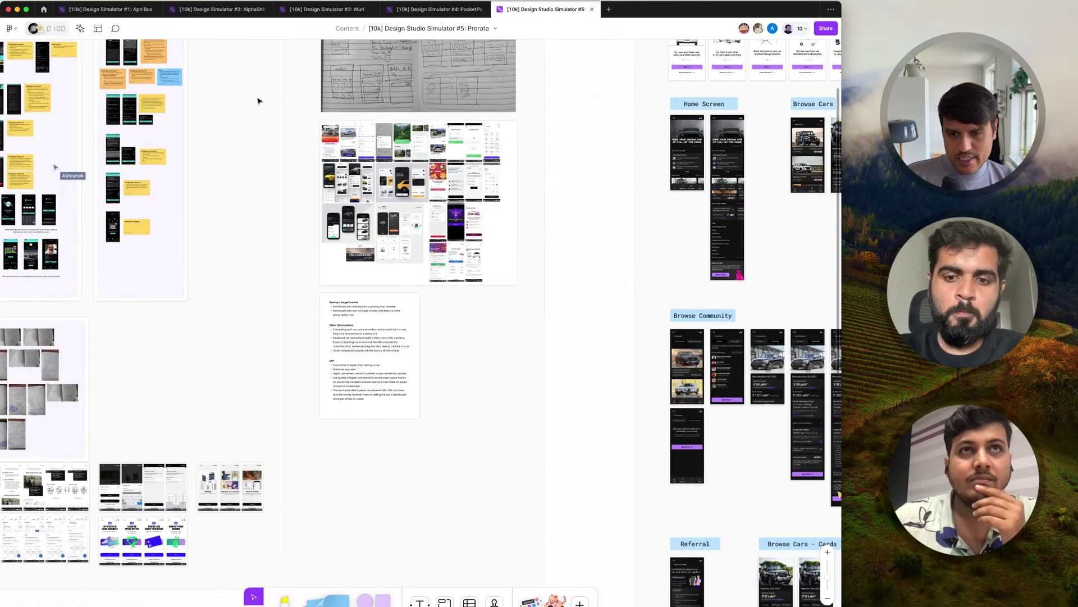
{"action": "scroll", "coordinate": [258, 101], "scroll_direction": "right", "scroll_amount": 2}
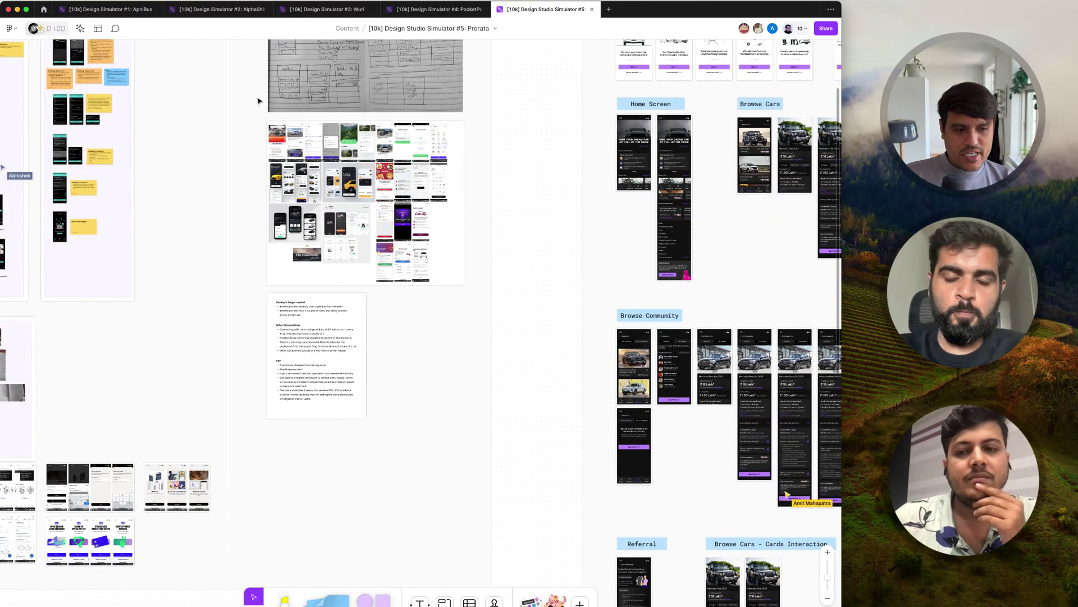
{"action": "scroll", "coordinate": [258, 101], "scroll_direction": "right", "scroll_amount": 12}
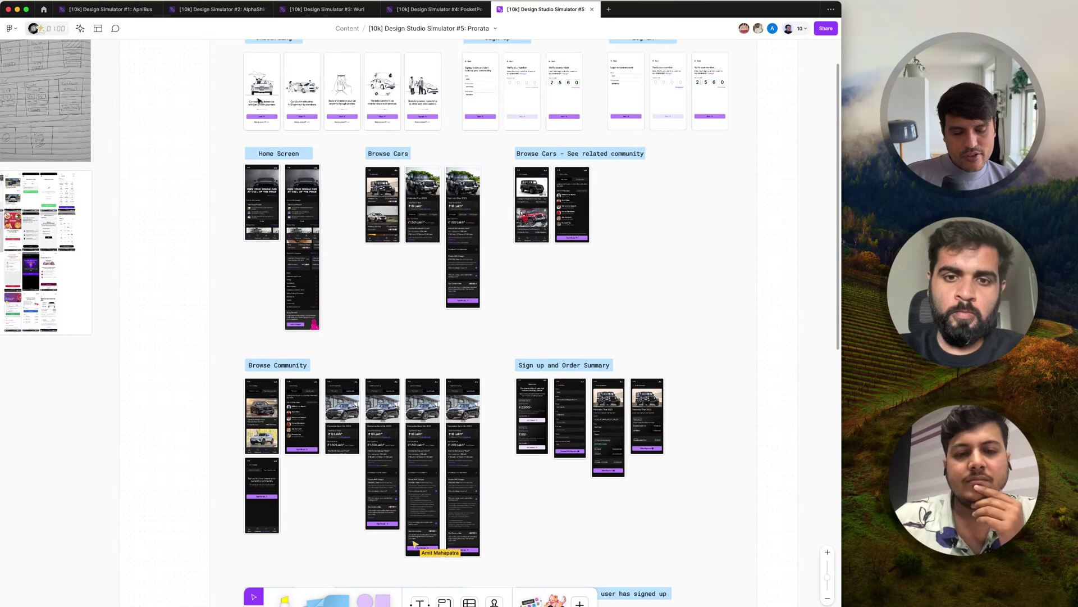
{"action": "scroll", "coordinate": [258, 100], "scroll_direction": "right", "scroll_amount": 9}
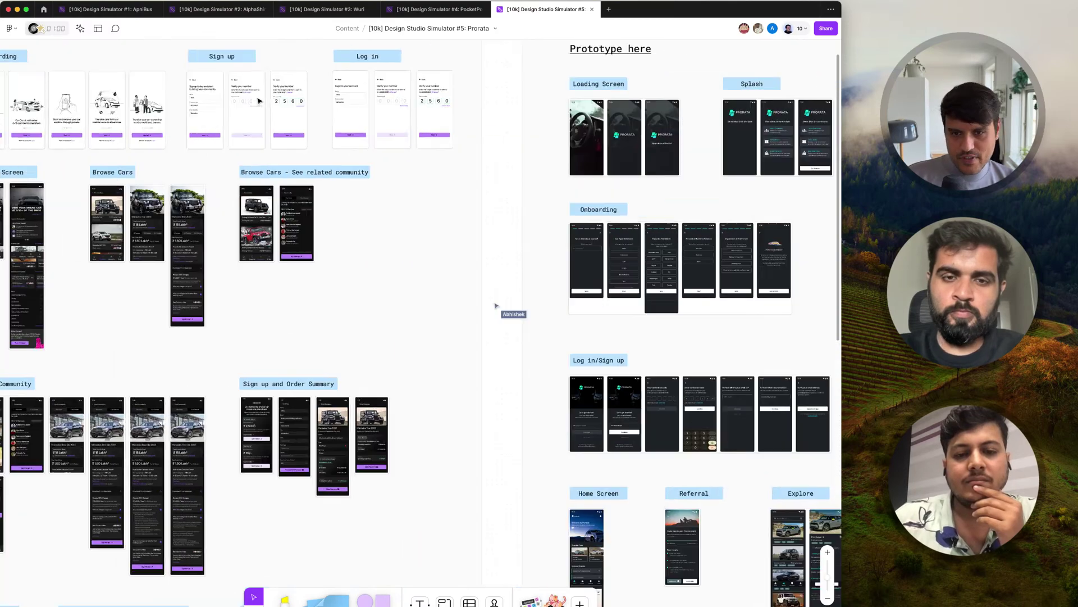
{"action": "scroll", "coordinate": [260, 100], "scroll_direction": "right", "scroll_amount": 9}
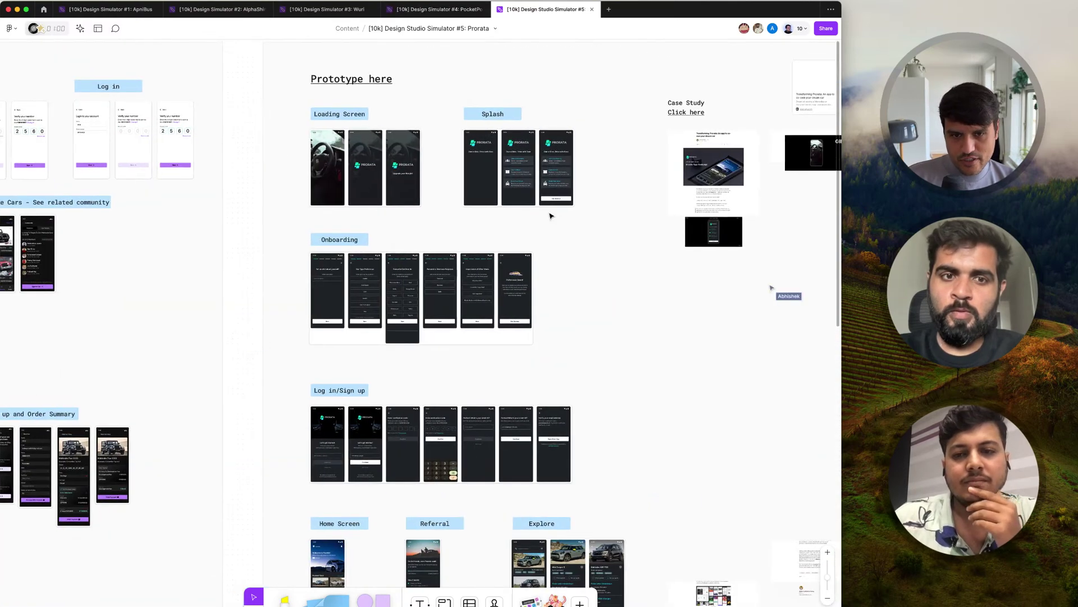
Survey the Project 2 section, covering its Loading Screen, Splash, Onboarding, Log in/Sign up and Case Study areas
{"action": "scroll", "coordinate": [550, 217], "scroll_direction": "right", "scroll_amount": 1}
{"action": "scroll", "coordinate": [550, 216], "scroll_direction": "left", "scroll_amount": 3}
{"action": "scroll", "coordinate": [550, 216], "scroll_direction": "right", "scroll_amount": 2}
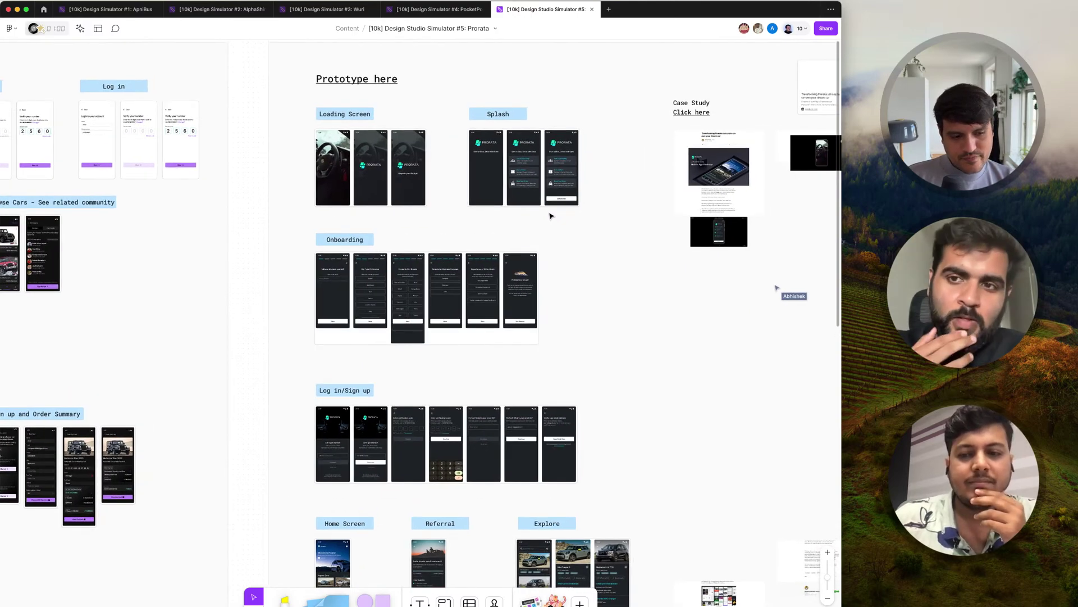
{"action": "scroll", "coordinate": [550, 216], "scroll_direction": "down", "scroll_amount": 3}
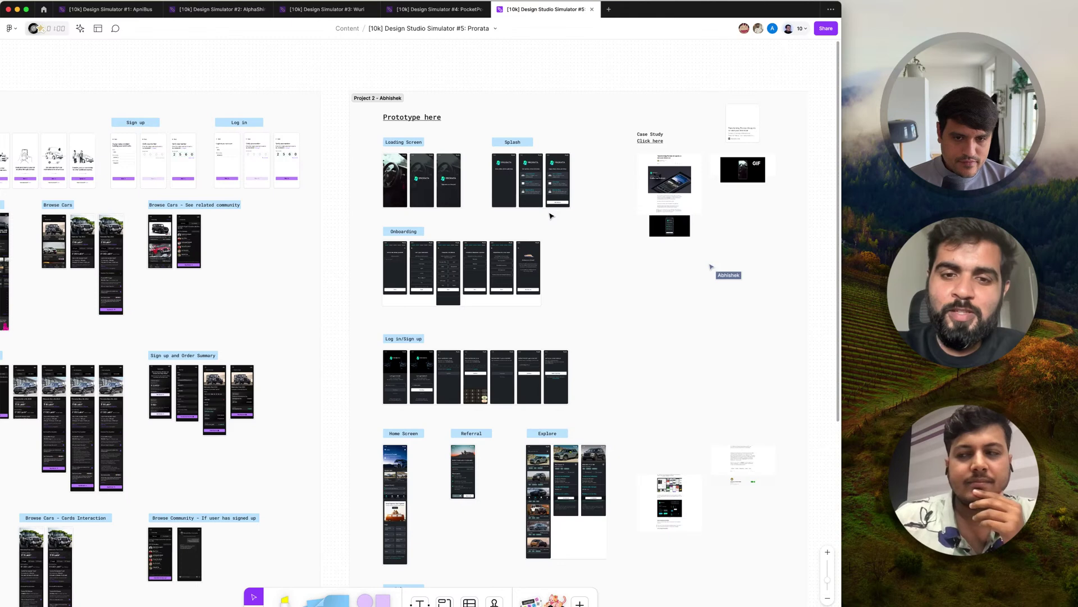
{"action": "left_click_drag", "start_coordinate": [674, 277], "coordinate": [668, 276]}
{"action": "left_click", "coordinate": [621, 250]}
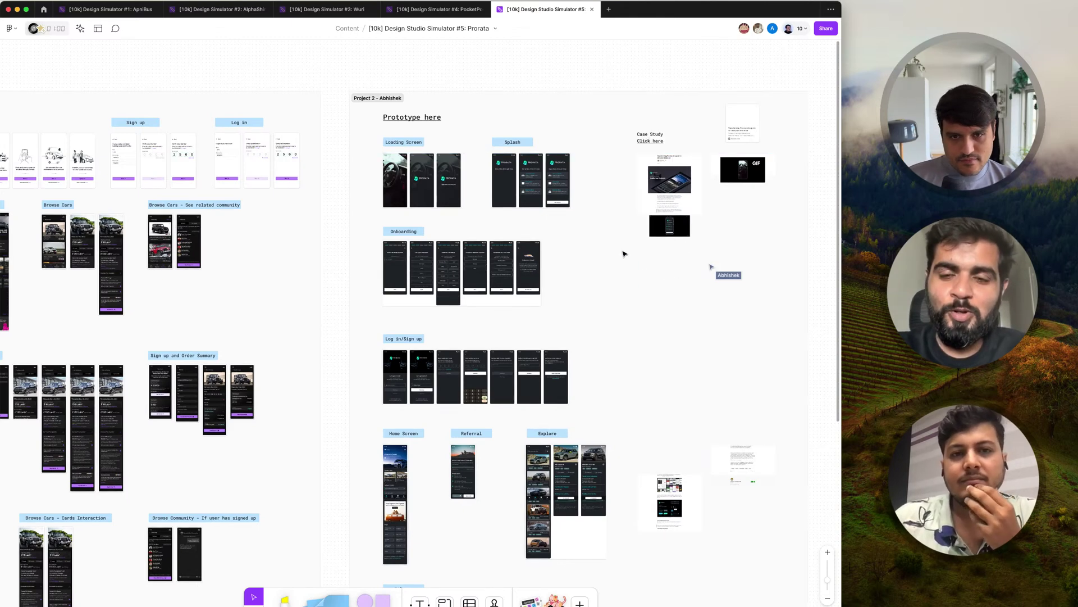
{"action": "left_click", "coordinate": [679, 248]}
{"action": "scroll", "coordinate": [679, 248], "scroll_direction": "up", "scroll_amount": 3}
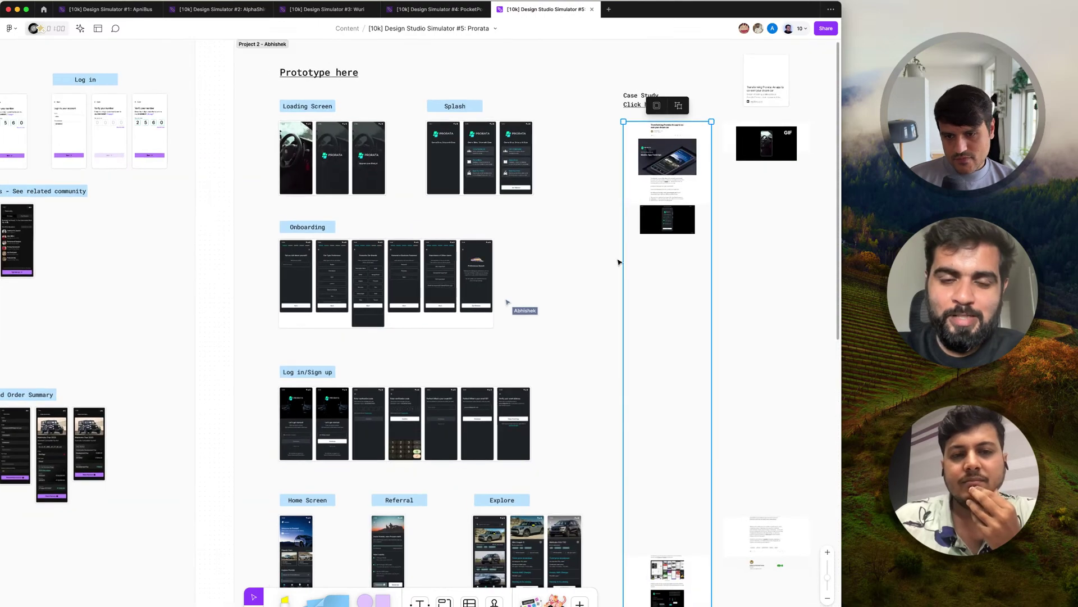
{"action": "left_click", "coordinate": [451, 375]}
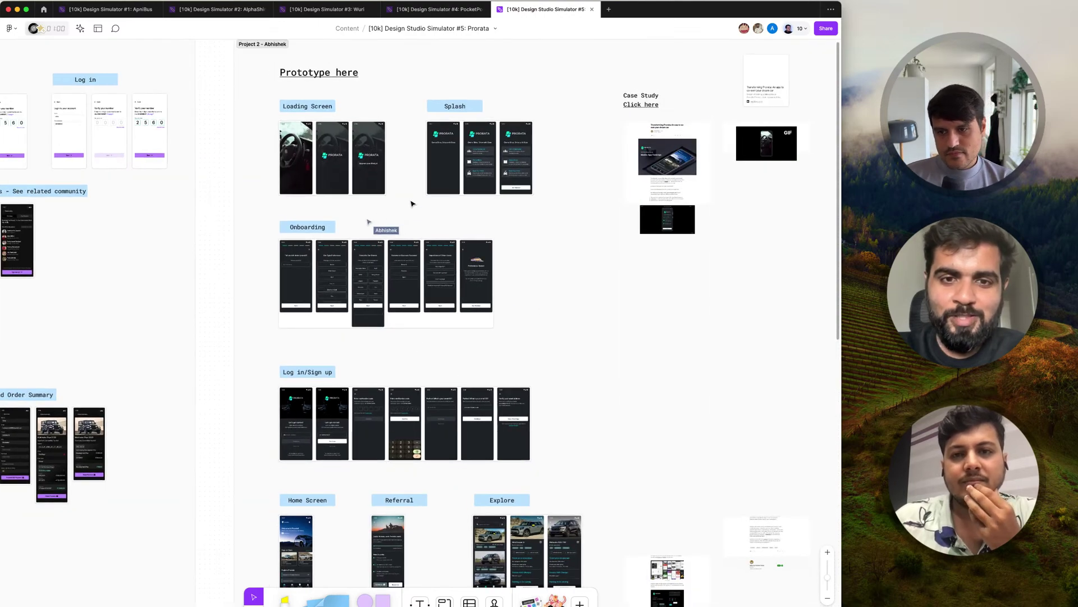
Examine Project 2's Loading Screen and Splash frames and its Onboarding preference screens up close
{"action": "scroll", "coordinate": [411, 203], "scroll_direction": "up", "scroll_amount": 3}
{"action": "scroll", "coordinate": [412, 203], "scroll_direction": "up", "scroll_amount": 5}
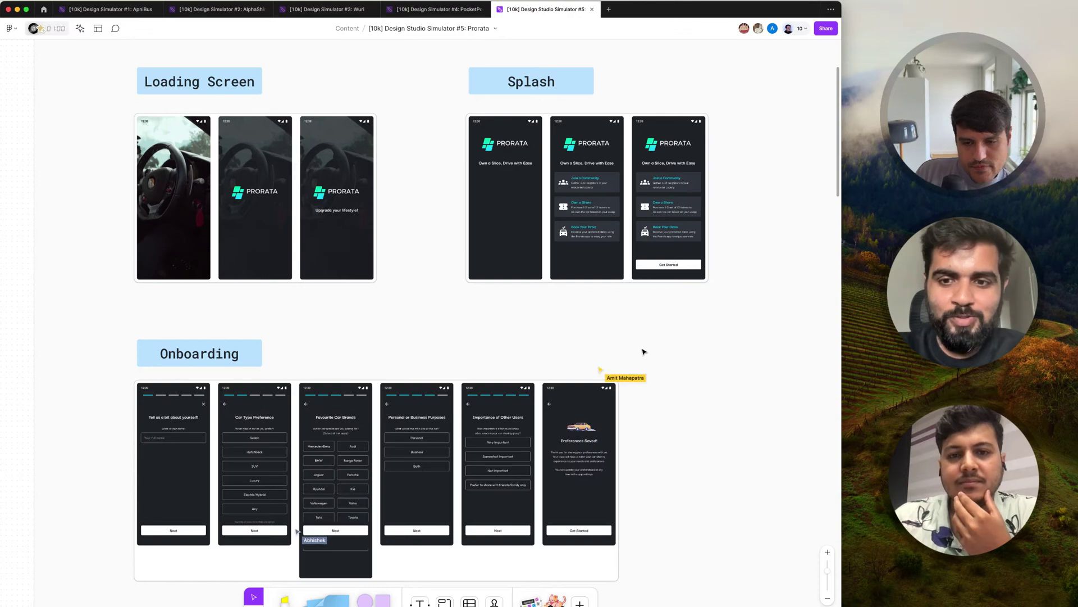
{"action": "scroll", "coordinate": [644, 351], "scroll_direction": "down", "scroll_amount": 3}
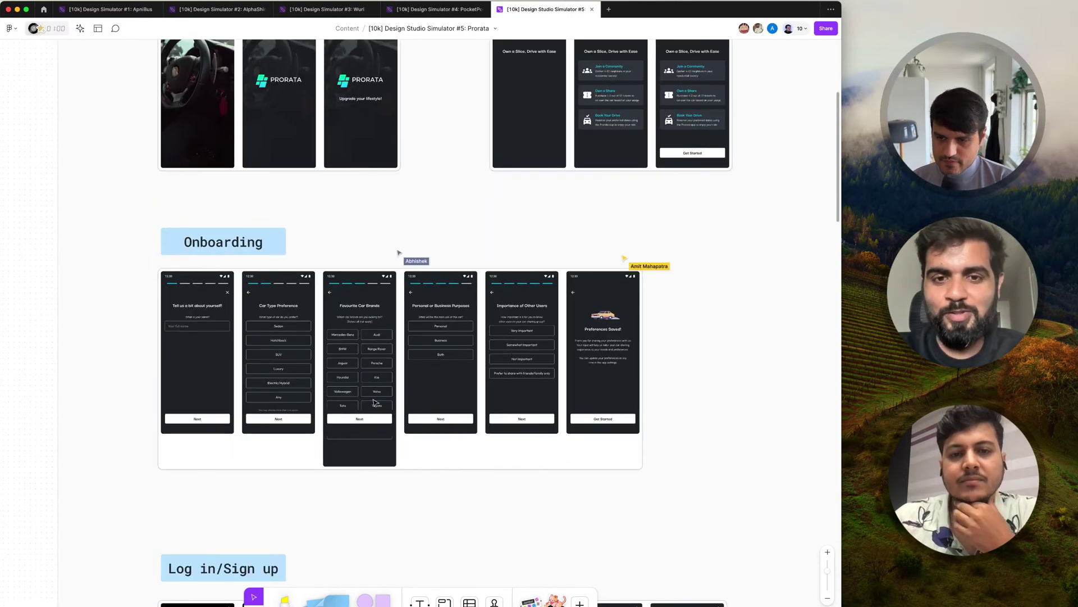
{"action": "scroll", "coordinate": [304, 396], "scroll_direction": "up", "scroll_amount": 4}
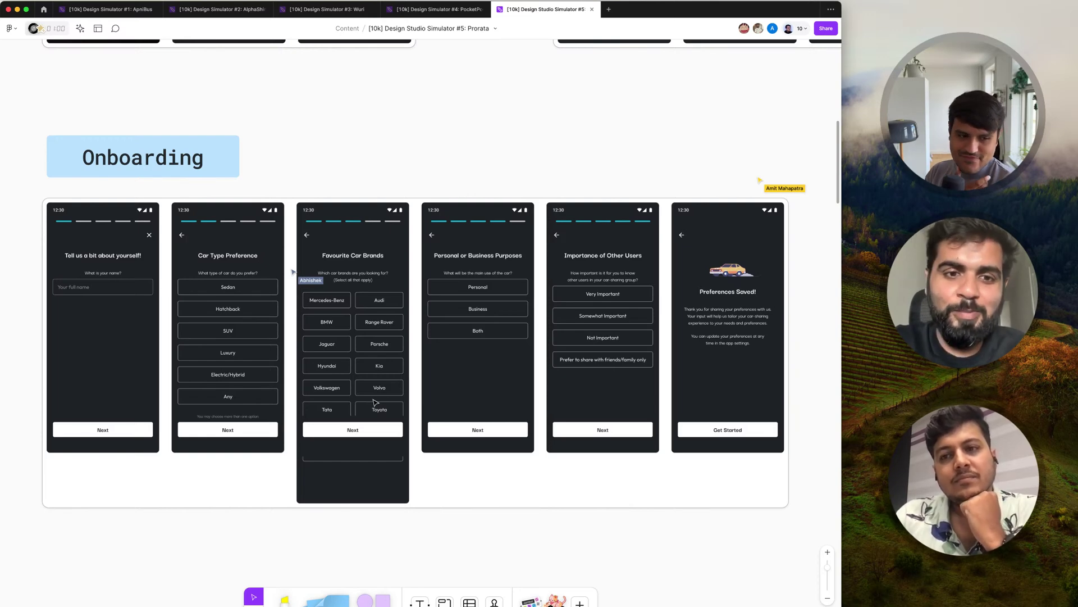
Examine the end of Project 2's Onboarding flow together with the Log in/Sign up screens below it
{"action": "scroll", "coordinate": [375, 402], "scroll_direction": "down", "scroll_amount": 2}
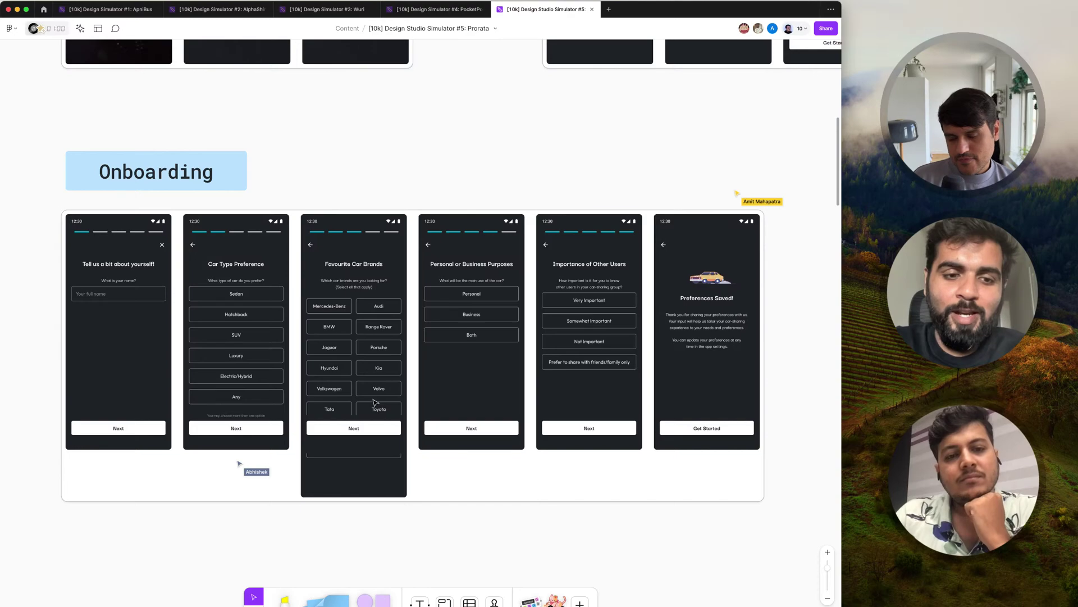
{"action": "scroll", "coordinate": [375, 403], "scroll_direction": "down", "scroll_amount": 5}
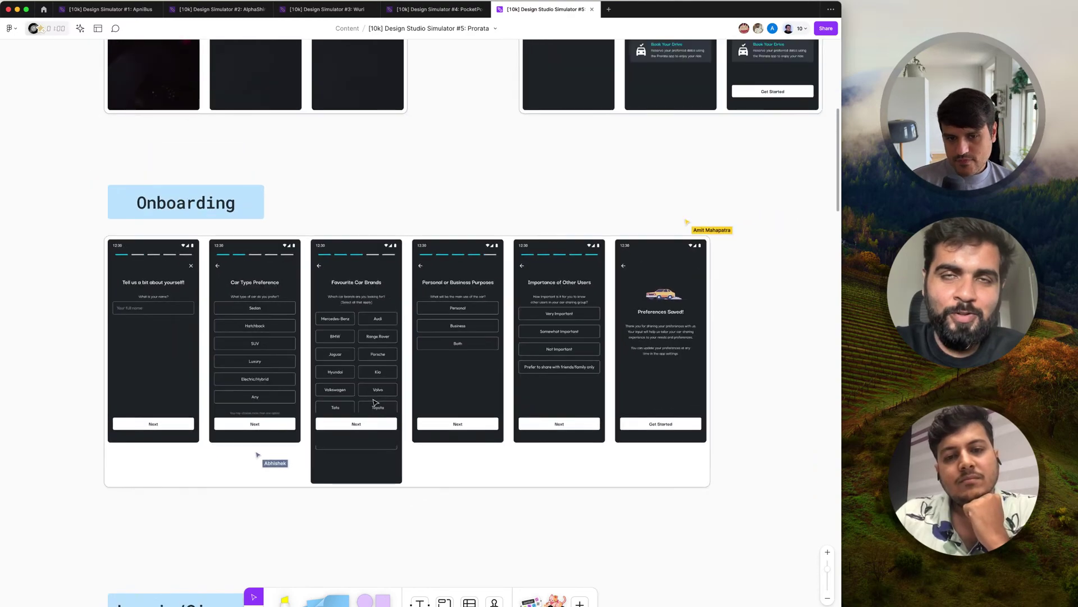
{"action": "scroll", "coordinate": [375, 402], "scroll_direction": "down", "scroll_amount": 5}
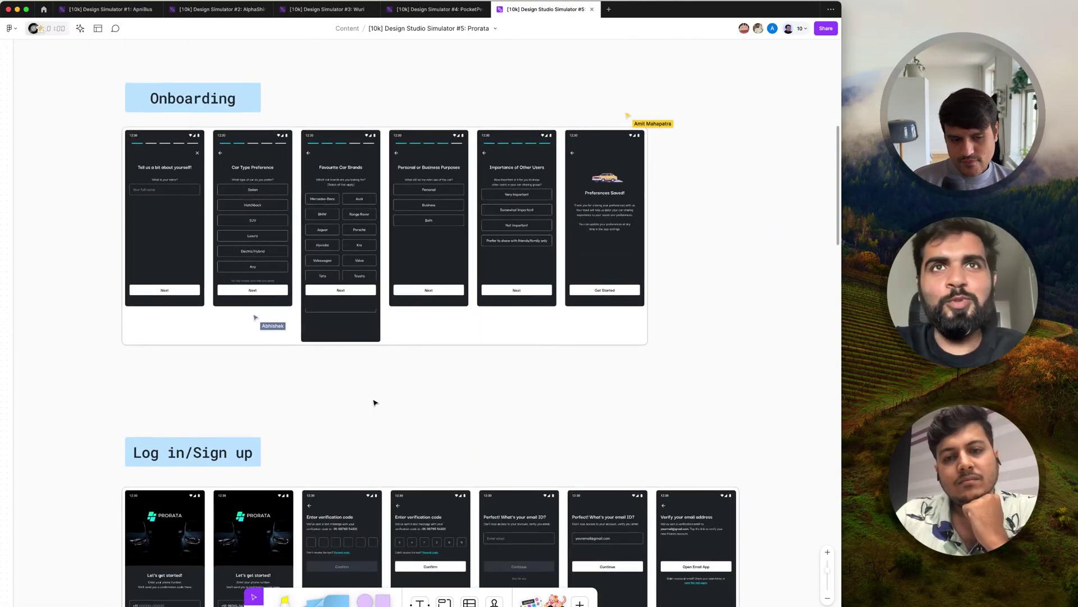
{"action": "scroll", "coordinate": [375, 402], "scroll_direction": "down", "scroll_amount": 2}
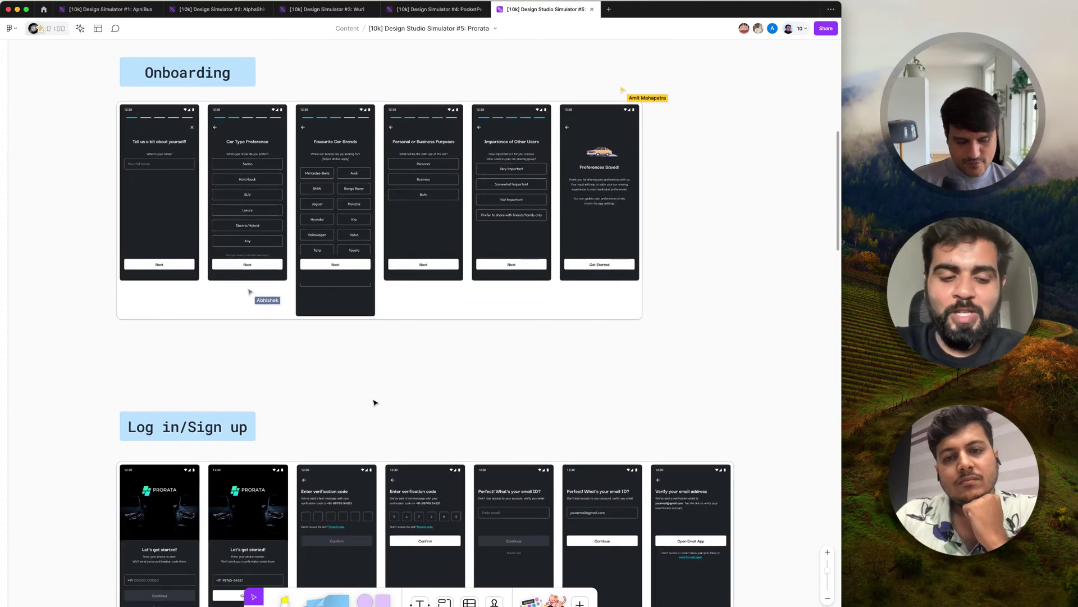
{"action": "scroll", "coordinate": [375, 402], "scroll_direction": "down", "scroll_amount": 3}
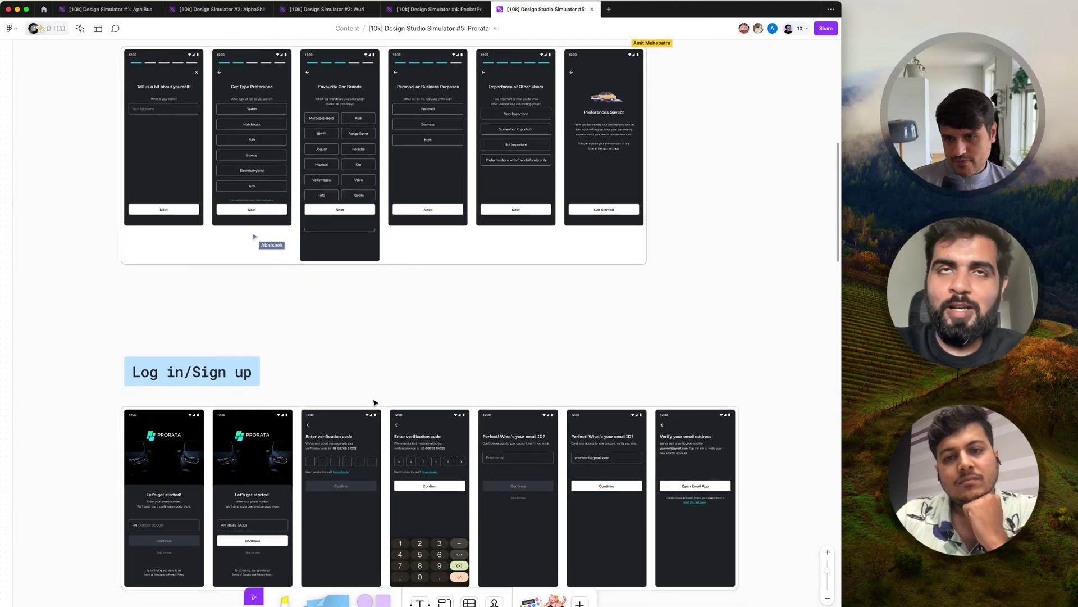
Compare Project 2's Onboarding screens with the Log in/Sign up flow below them
{"action": "scroll", "coordinate": [375, 402], "scroll_direction": "up", "scroll_amount": 2}
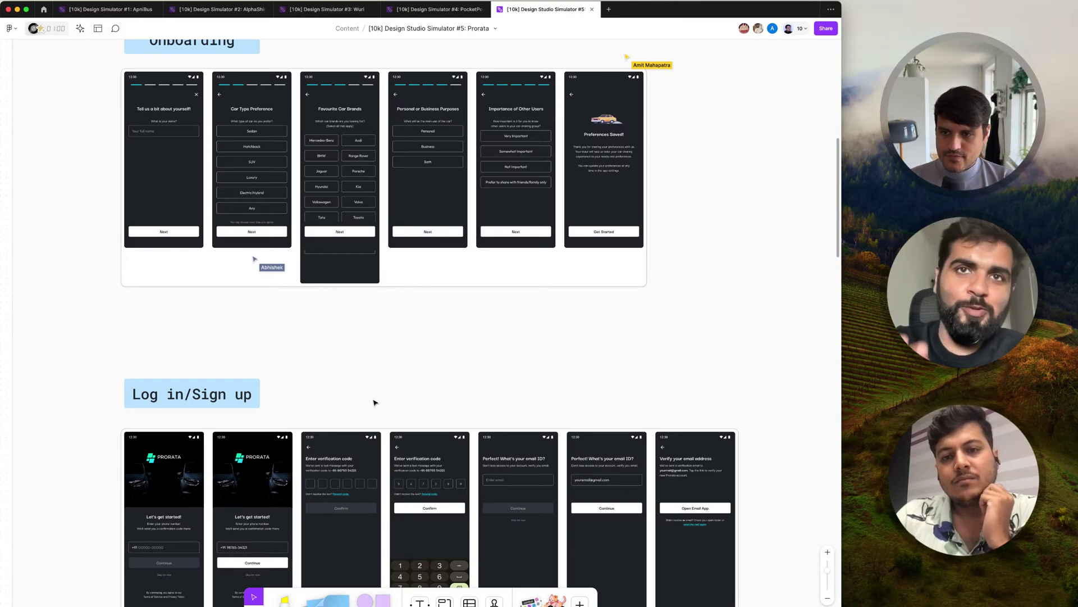
{"action": "scroll", "coordinate": [375, 402], "scroll_direction": "up", "scroll_amount": 3}
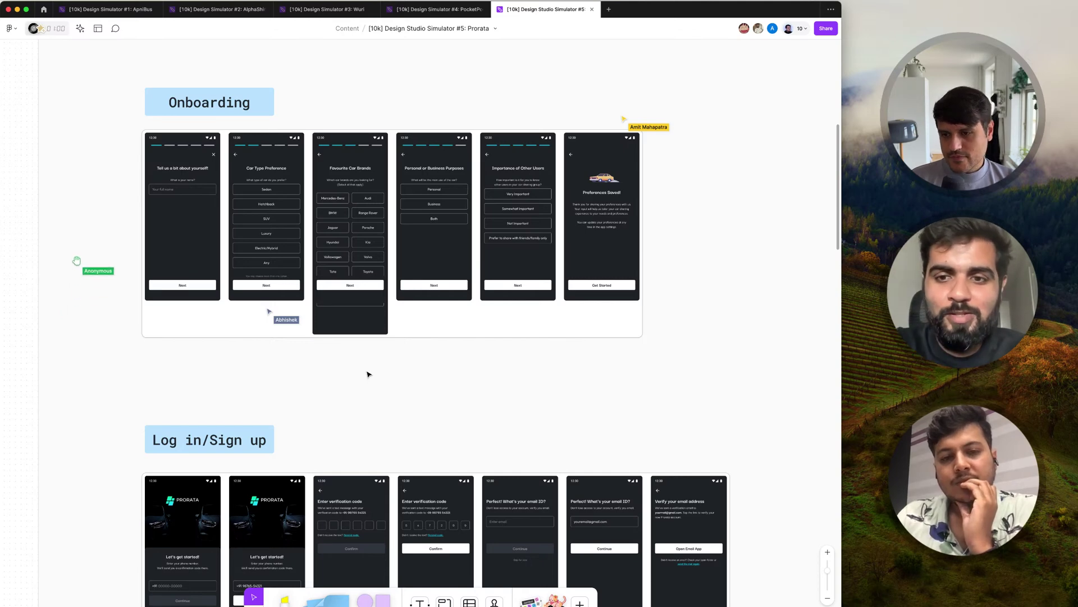
{"action": "scroll", "coordinate": [368, 375], "scroll_direction": "down", "scroll_amount": 3}
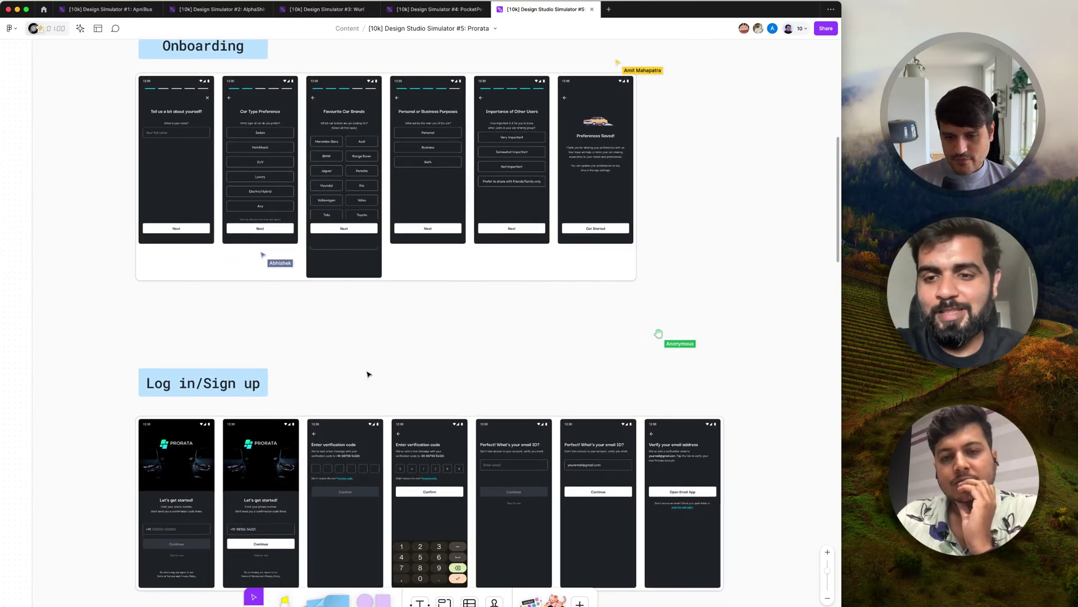
{"action": "scroll", "coordinate": [368, 374], "scroll_direction": "down", "scroll_amount": 2}
{"action": "scroll", "coordinate": [368, 374], "scroll_direction": "down", "scroll_amount": 4}
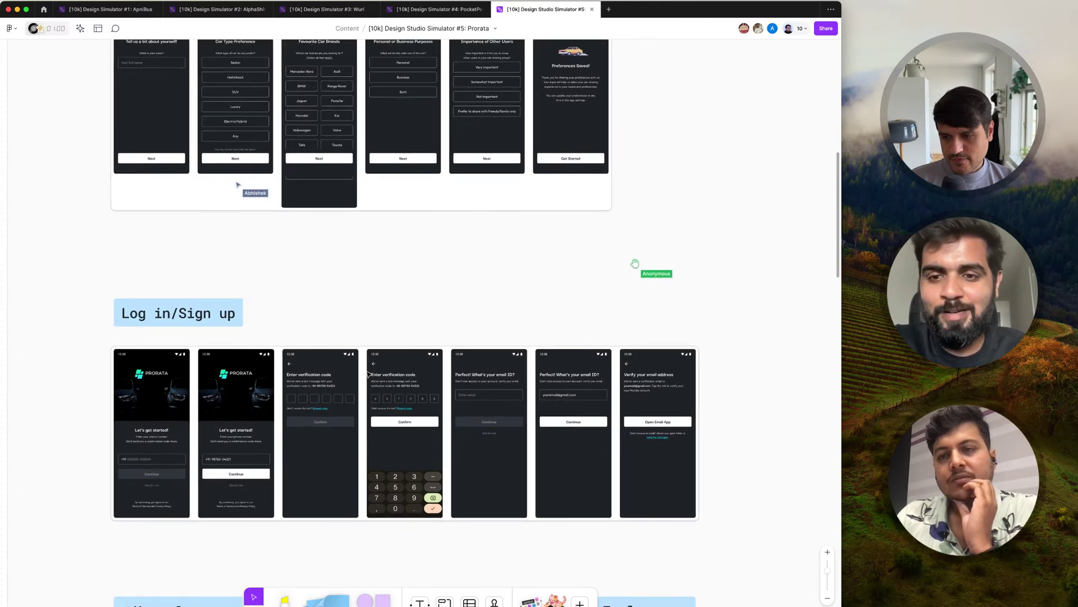
{"action": "scroll", "coordinate": [368, 375], "scroll_direction": "down", "scroll_amount": 1}
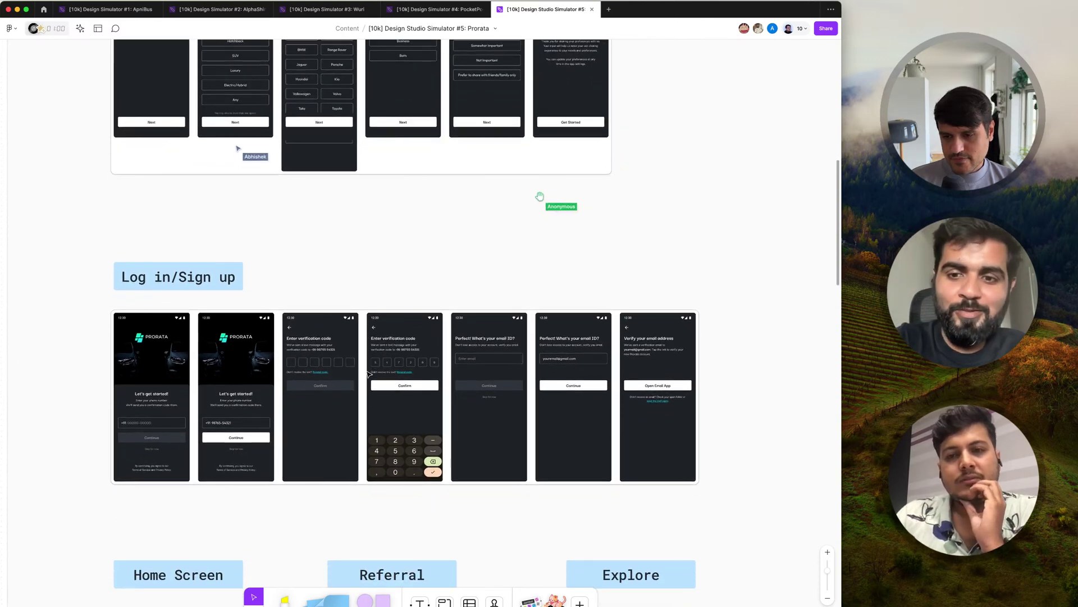
{"action": "scroll", "coordinate": [368, 374], "scroll_direction": "down", "scroll_amount": 2}
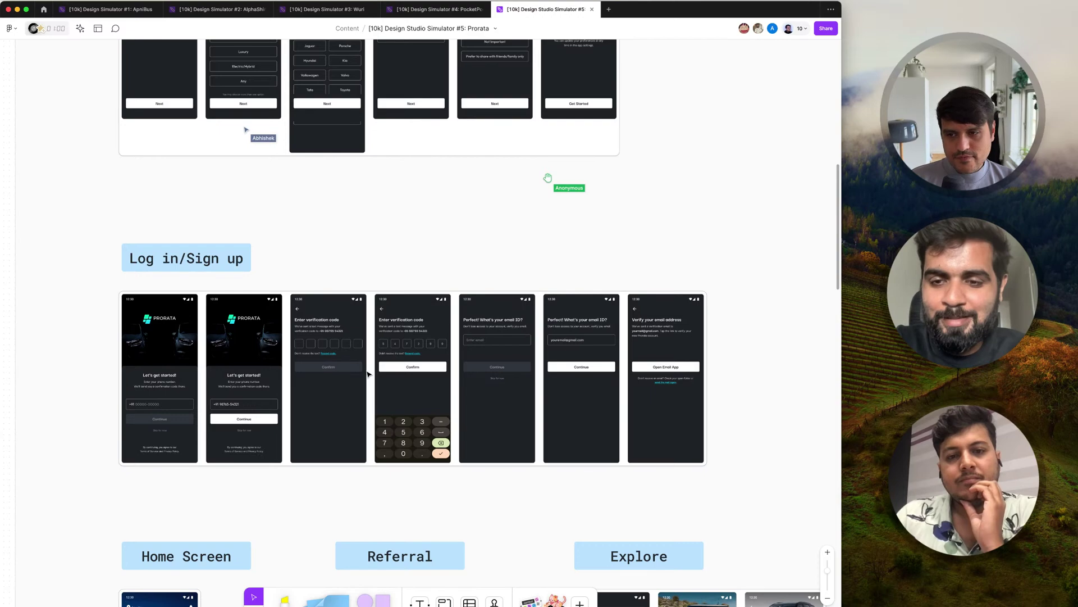
Examine the enlarged Onboarding screens, then continue past Log in/Sign up to the Home Screen, Referral and Explore areas
{"action": "scroll", "coordinate": [368, 375], "scroll_direction": "up", "scroll_amount": 10}
{"action": "scroll", "coordinate": [378, 258], "scroll_direction": "up", "scroll_amount": 5}
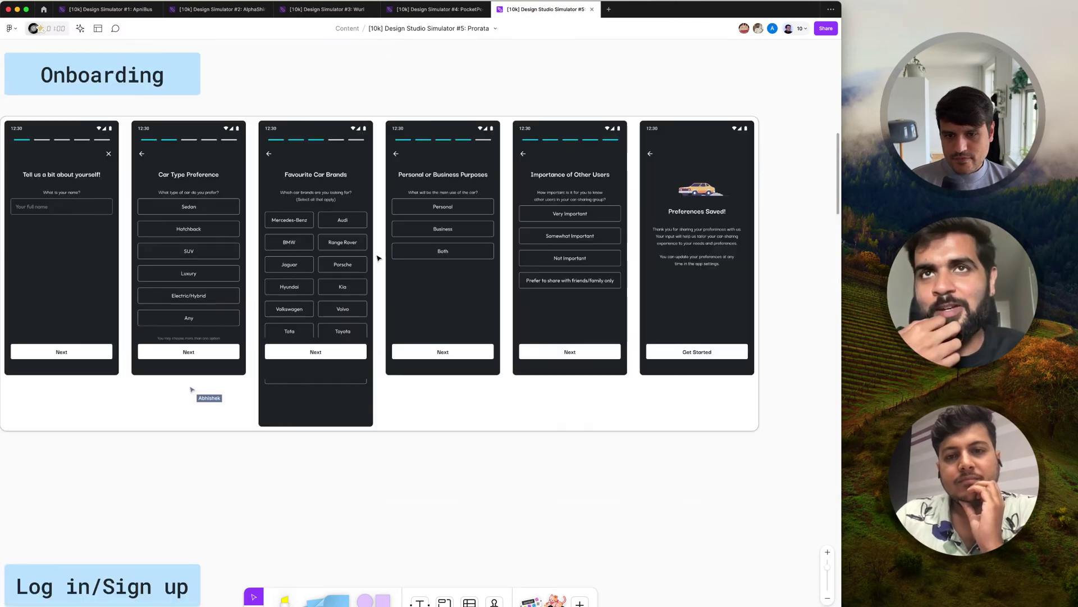
{"action": "scroll", "coordinate": [378, 259], "scroll_direction": "down", "scroll_amount": 3}
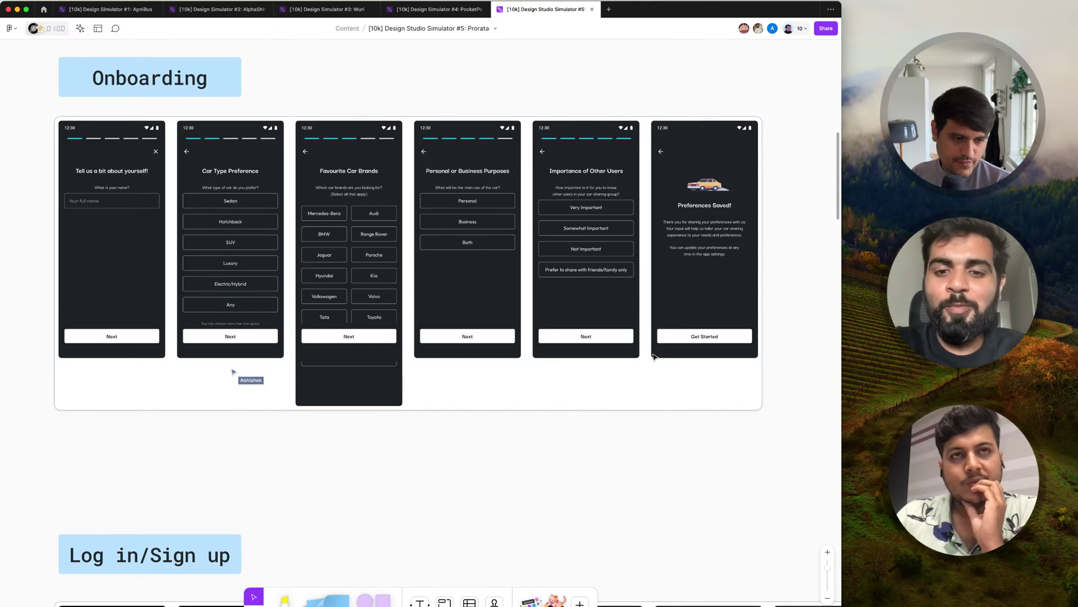
{"action": "scroll", "coordinate": [653, 355], "scroll_direction": "down", "scroll_amount": 5}
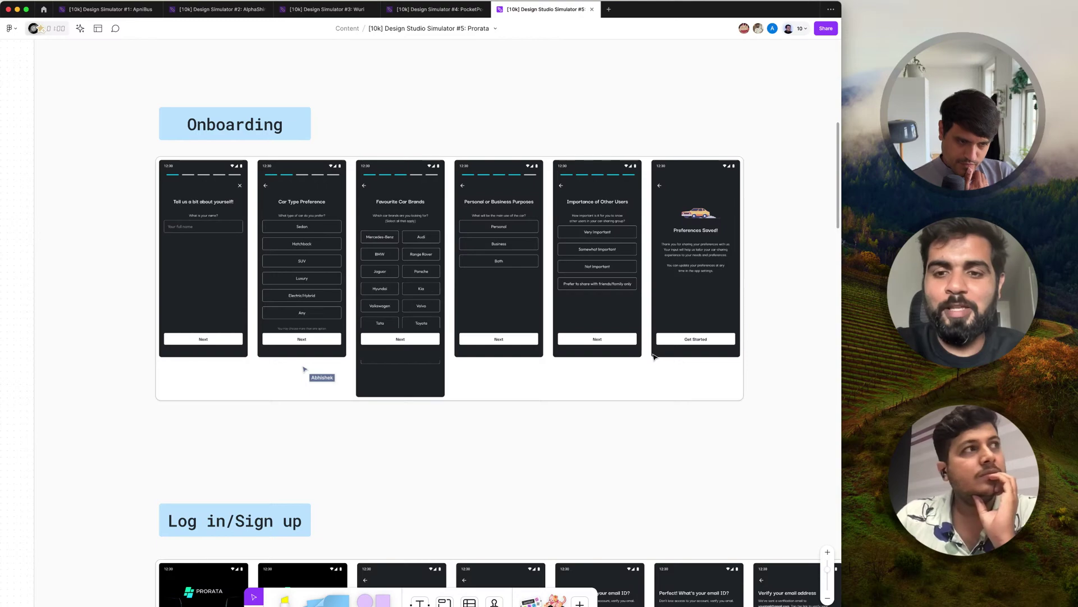
{"action": "scroll", "coordinate": [653, 355], "scroll_direction": "down", "scroll_amount": 5}
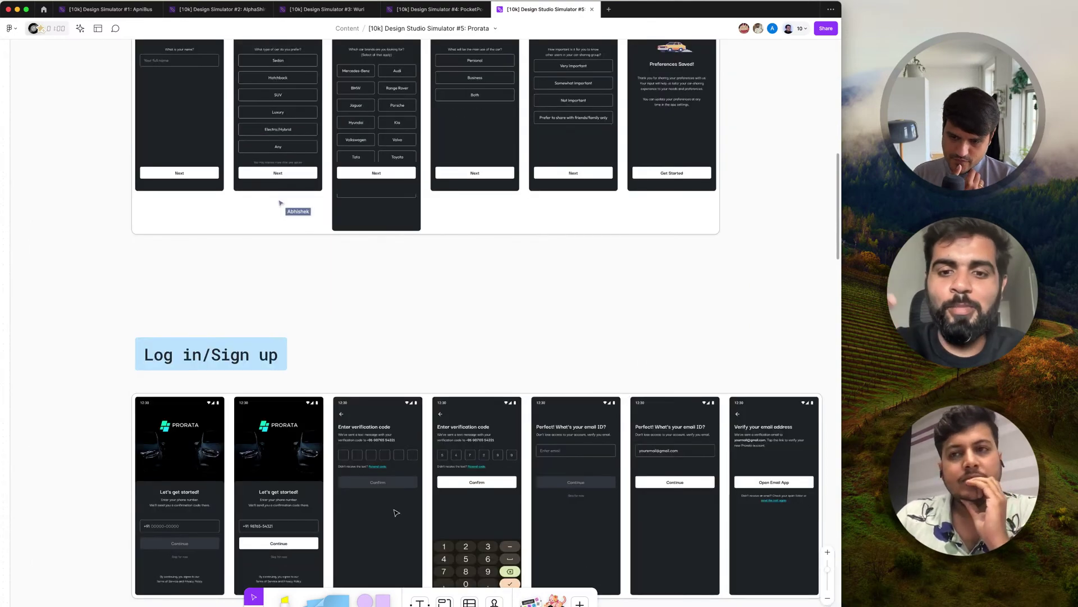
{"action": "scroll", "coordinate": [397, 512], "scroll_direction": "down", "scroll_amount": 2}
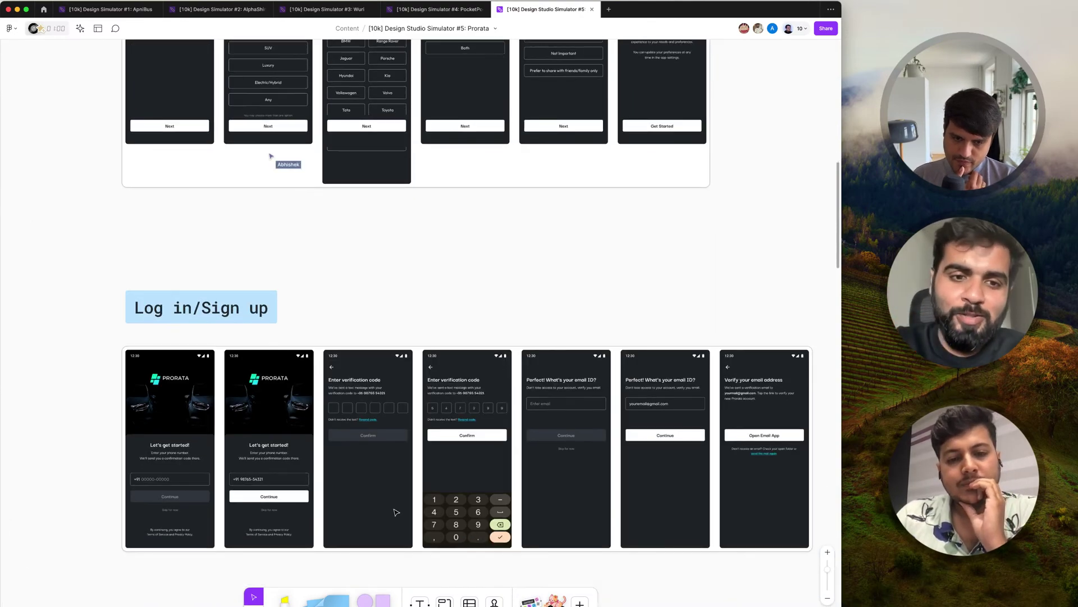
{"action": "scroll", "coordinate": [396, 512], "scroll_direction": "down", "scroll_amount": 2}
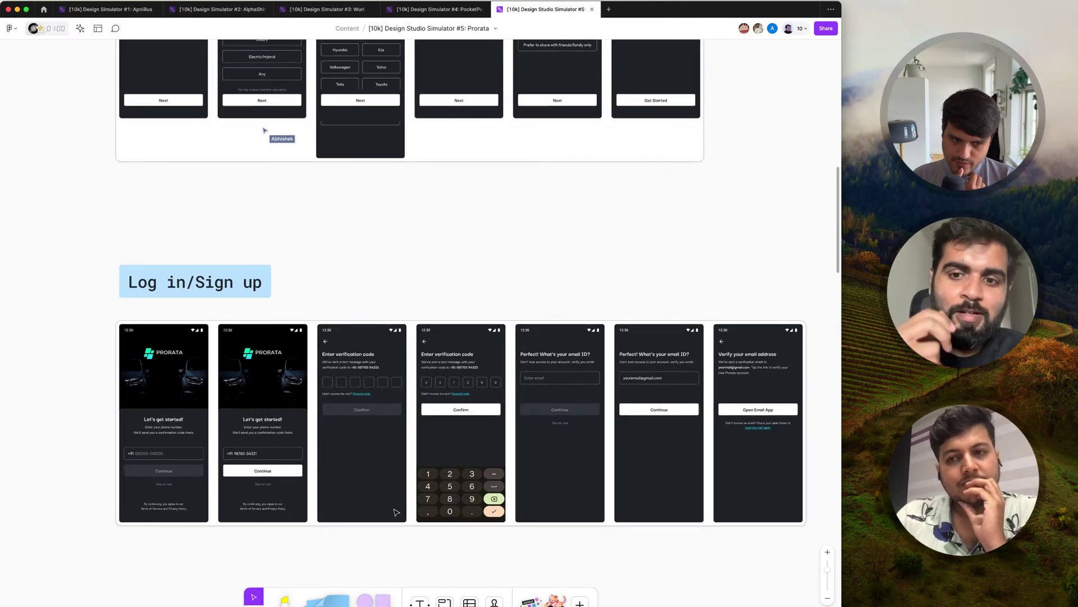
{"action": "scroll", "coordinate": [397, 512], "scroll_direction": "down", "scroll_amount": 10}
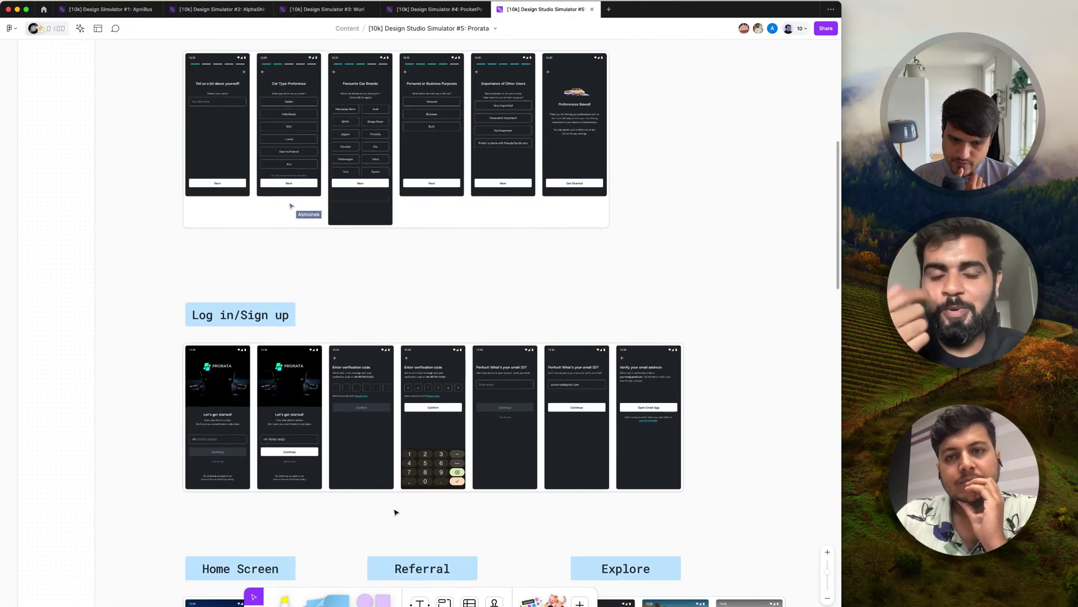
{"action": "scroll", "coordinate": [396, 513], "scroll_direction": "down", "scroll_amount": 3}
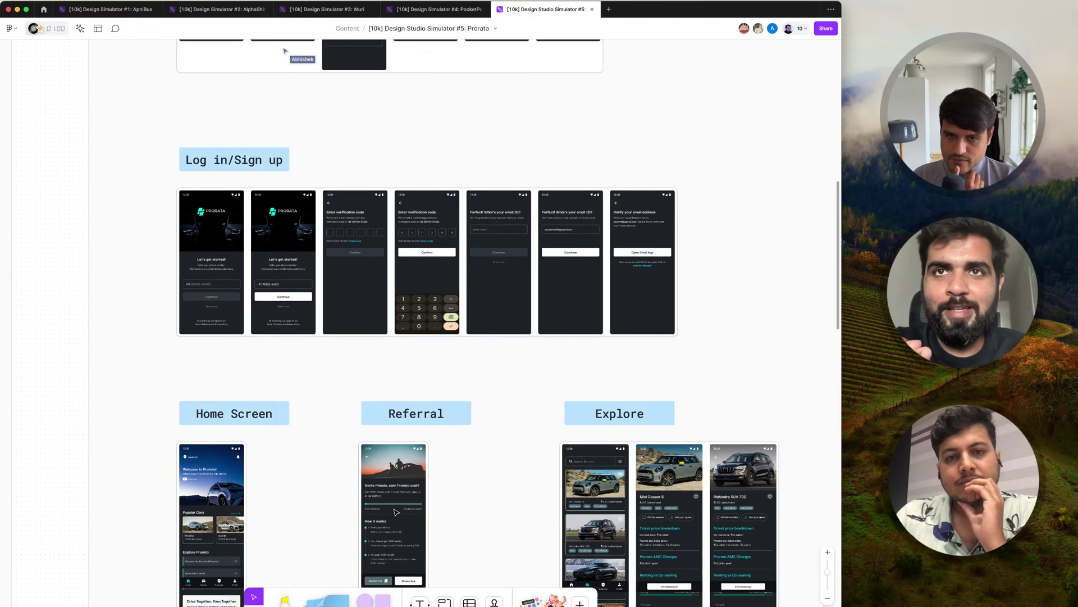
Open Project 2's linked case study in the browser, select its web address and return to the FigJam board
{"action": "scroll", "coordinate": [397, 513], "scroll_direction": "up", "scroll_amount": 15}
{"action": "scroll", "coordinate": [396, 512], "scroll_direction": "down", "scroll_amount": 5}
{"action": "scroll", "coordinate": [397, 512], "scroll_direction": "up", "scroll_amount": 3}
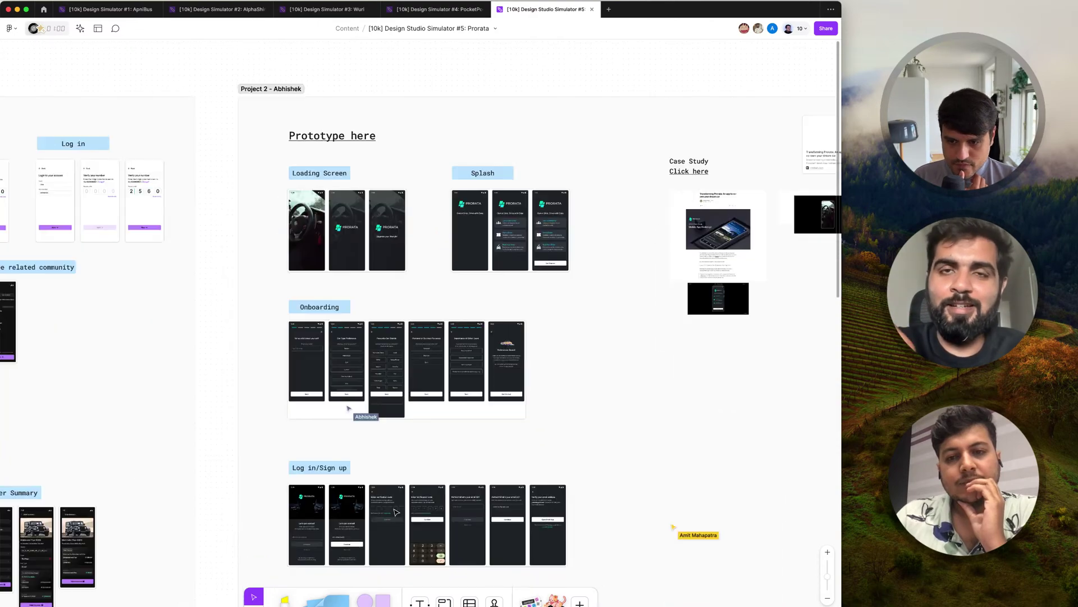
{"action": "scroll", "coordinate": [396, 512], "scroll_direction": "right", "scroll_amount": 3}
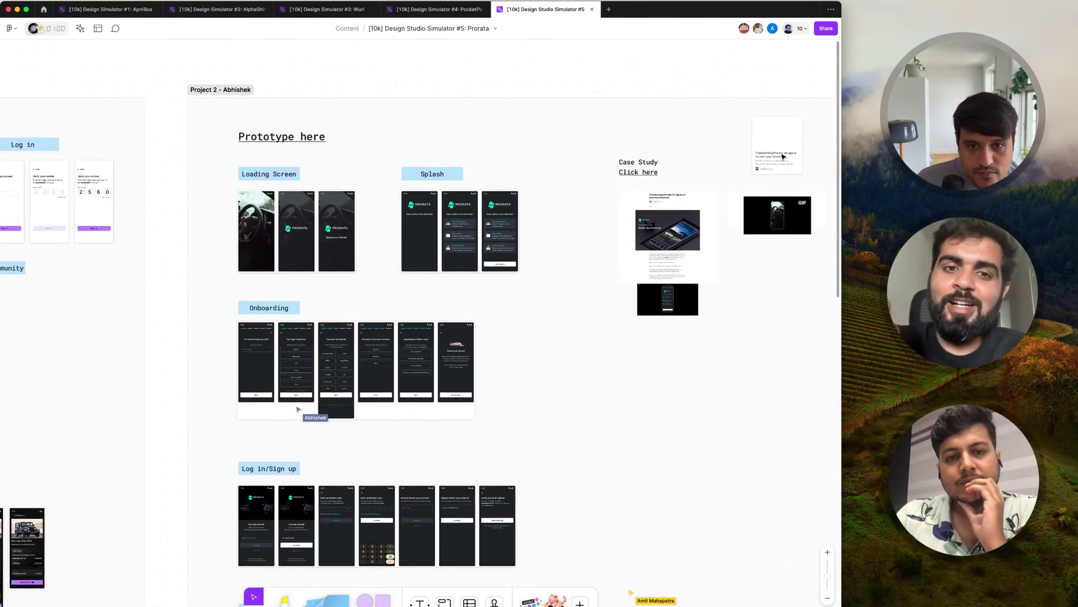
{"action": "left_click", "coordinate": [645, 175]}
{"action": "key", "text": "Escape"}
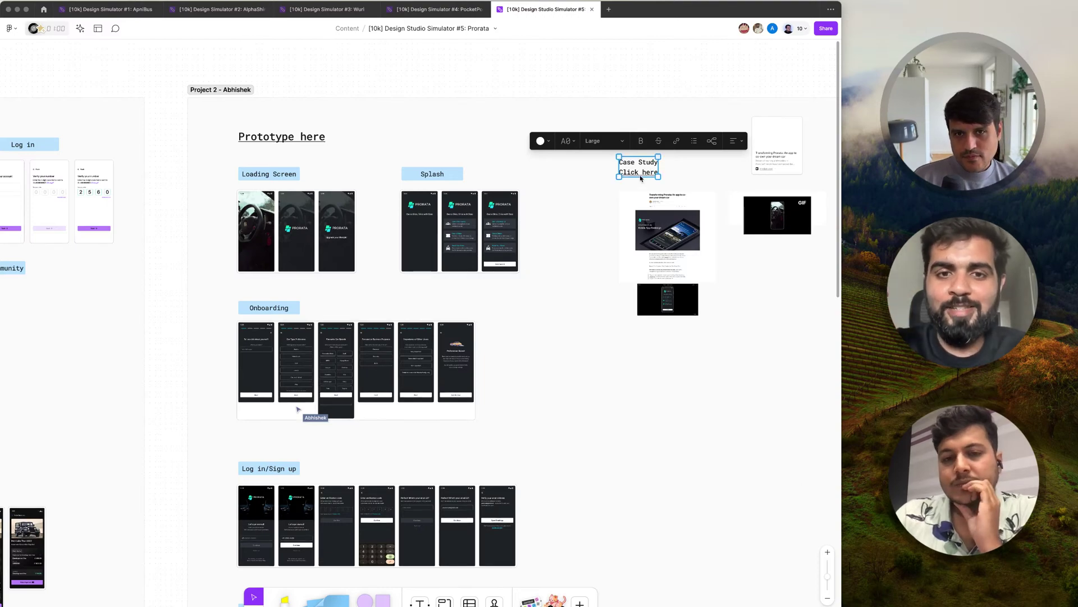
{"action": "left_click", "coordinate": [641, 176]}
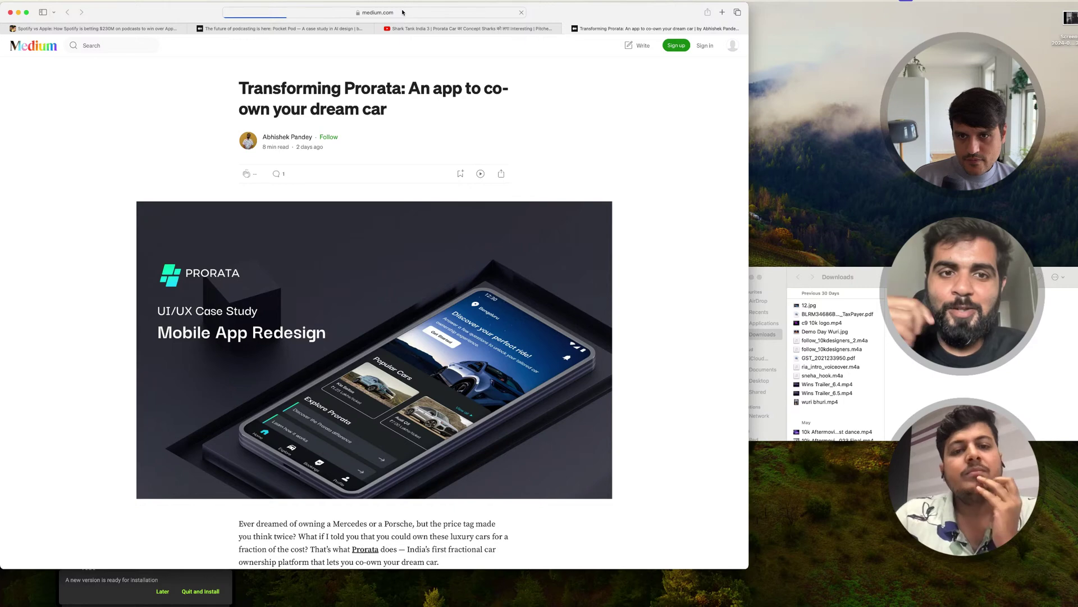
{"action": "left_click", "coordinate": [409, 17]}
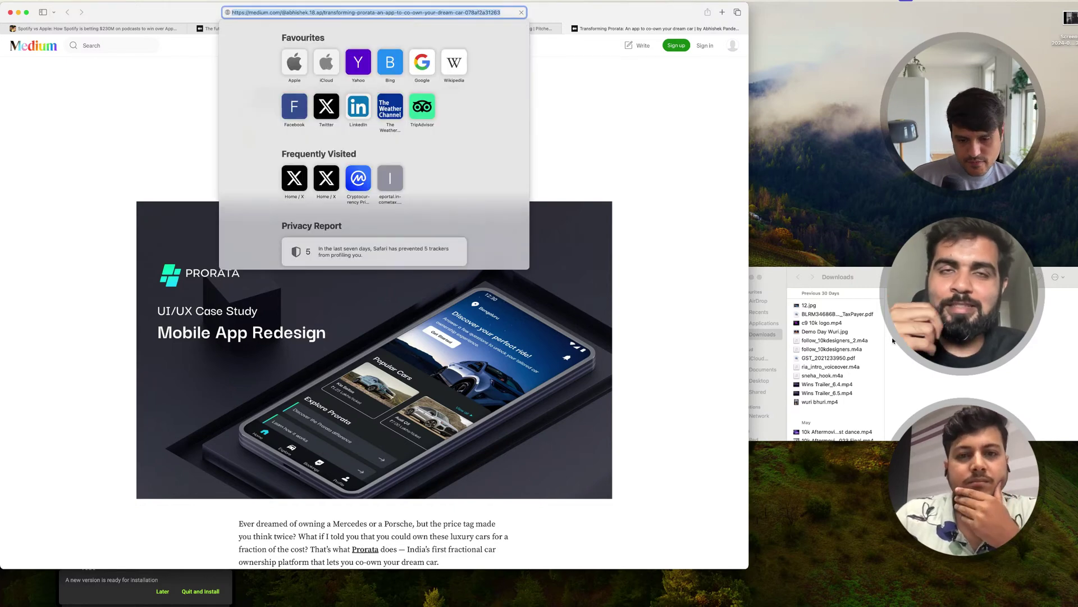
{"action": "key", "text": "super+Tab"}
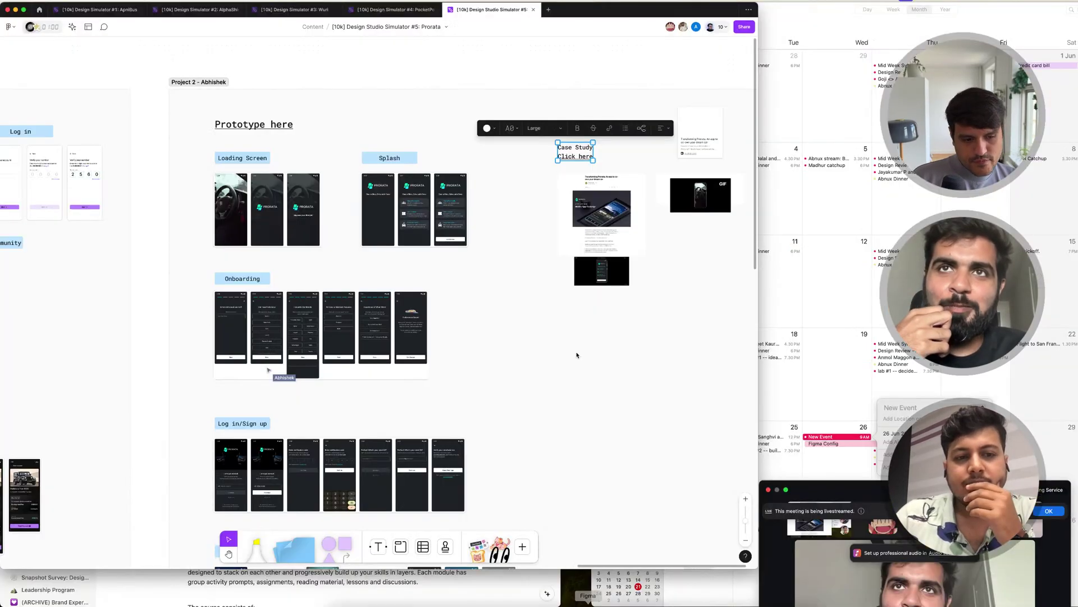
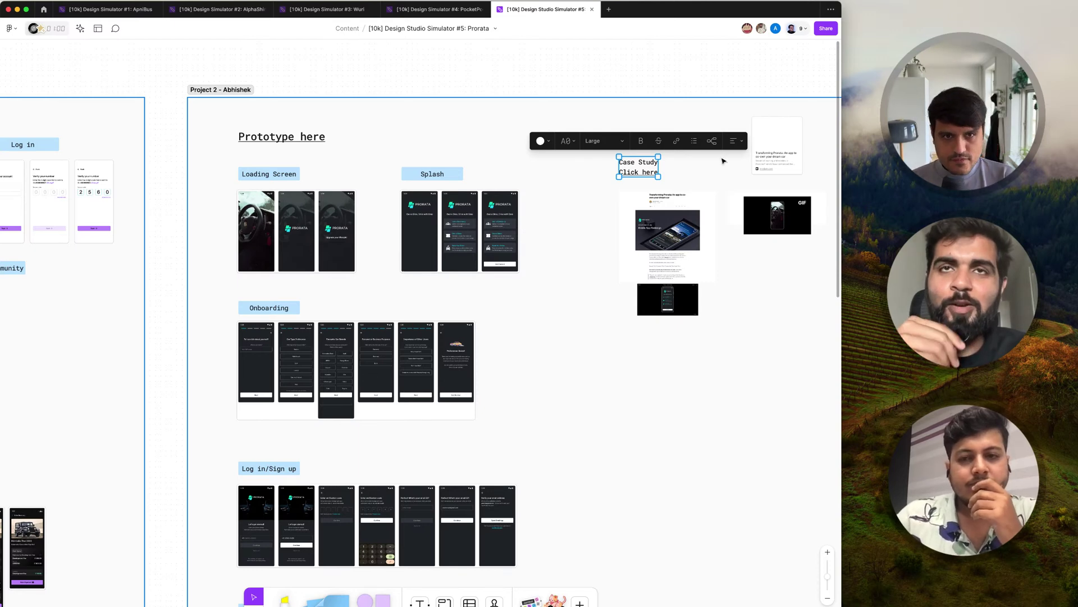
Jump to the Project 2 designer's view through the participant list and look over the Onboarding, Splash and Loading Screen areas
{"action": "left_click", "coordinate": [804, 29]}
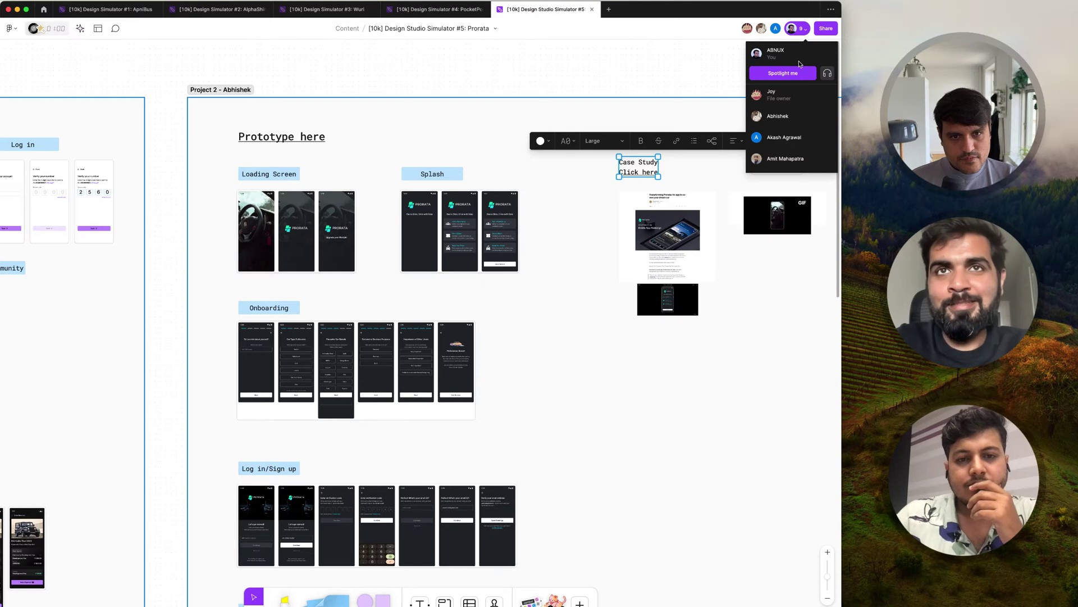
{"action": "left_click", "coordinate": [789, 119]}
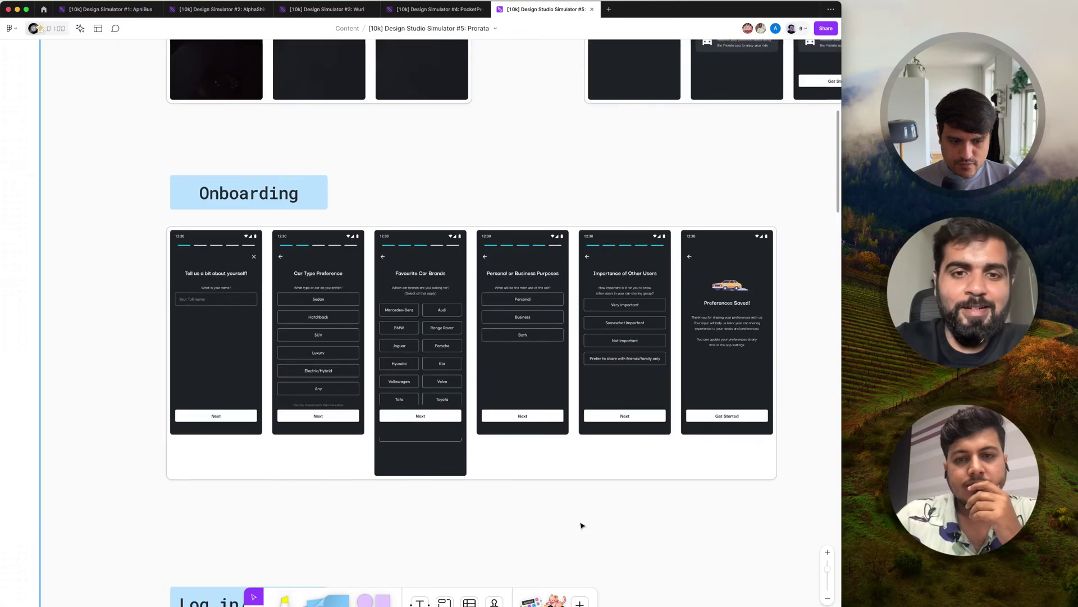
{"action": "scroll", "coordinate": [581, 525], "scroll_direction": "down", "scroll_amount": 3}
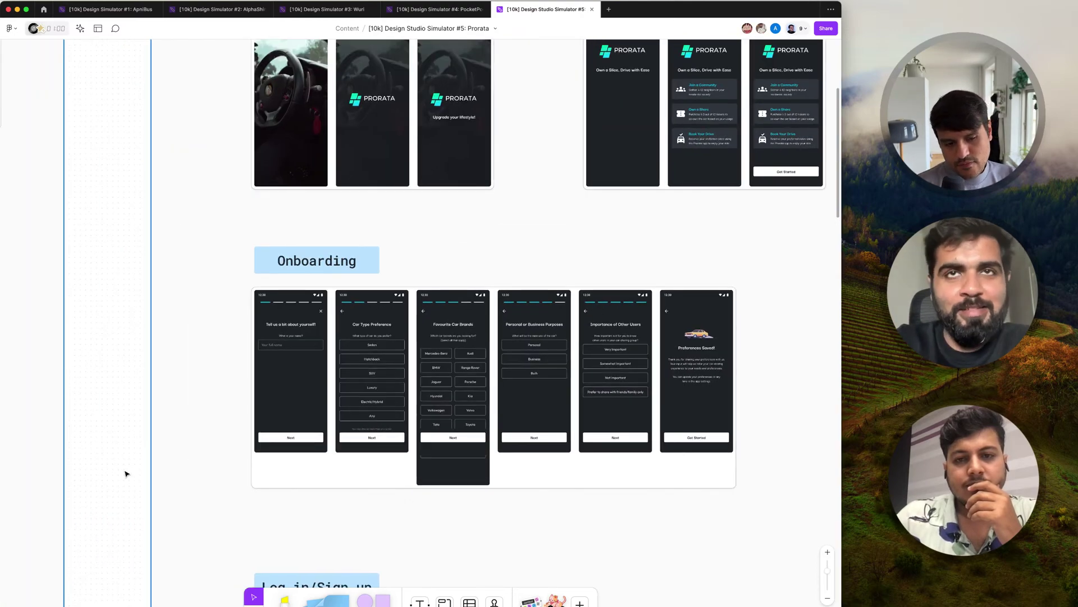
{"action": "scroll", "coordinate": [125, 474], "scroll_direction": "down", "scroll_amount": 1}
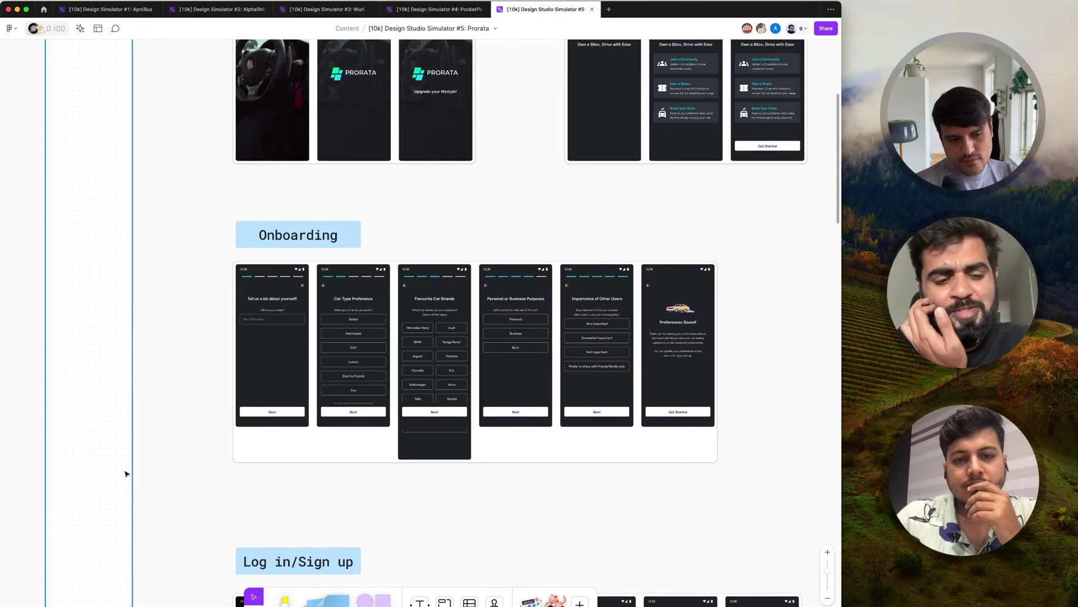
{"action": "scroll", "coordinate": [126, 470], "scroll_direction": "down", "scroll_amount": 5}
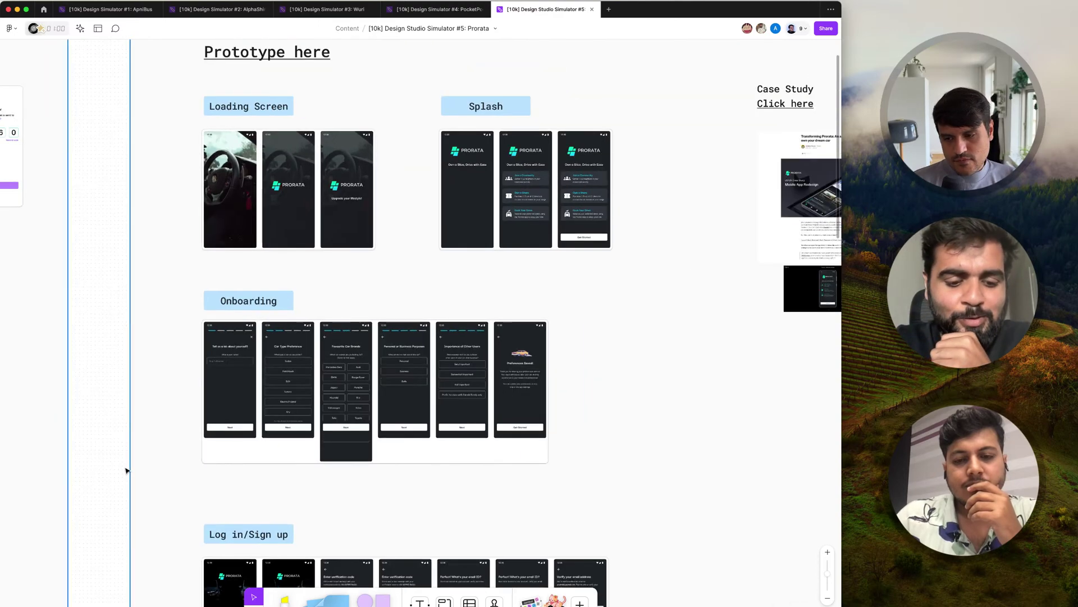
{"action": "scroll", "coordinate": [117, 476], "scroll_direction": "down", "scroll_amount": 1}
{"action": "scroll", "coordinate": [117, 476], "scroll_direction": "up", "scroll_amount": 2}
{"action": "scroll", "coordinate": [117, 477], "scroll_direction": "right", "scroll_amount": 2}
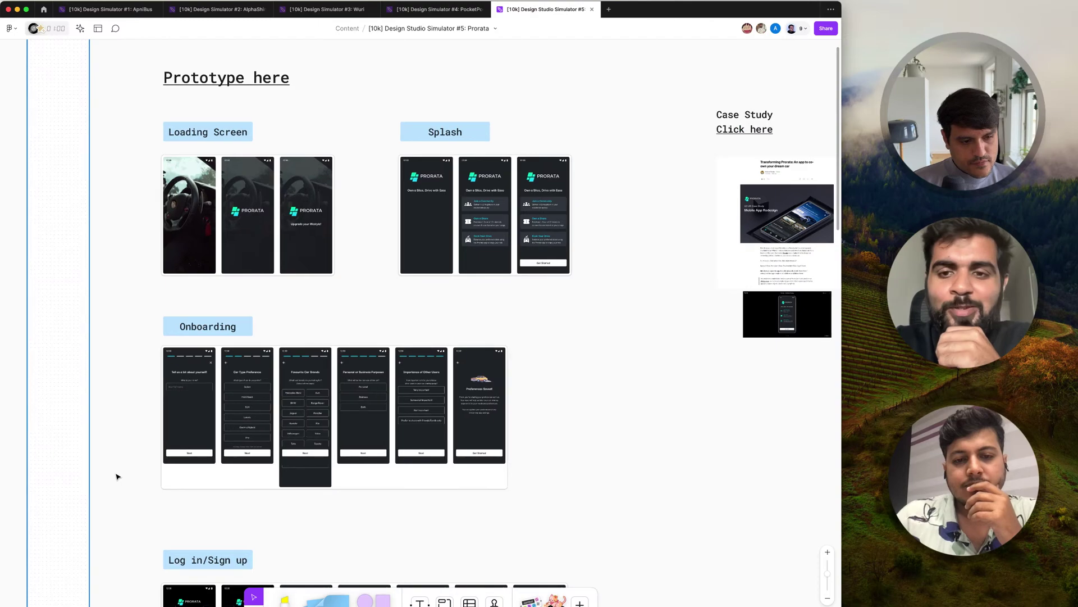
{"action": "scroll", "coordinate": [117, 476], "scroll_direction": "right", "scroll_amount": 3}
{"action": "scroll", "coordinate": [117, 476], "scroll_direction": "up", "scroll_amount": 1}
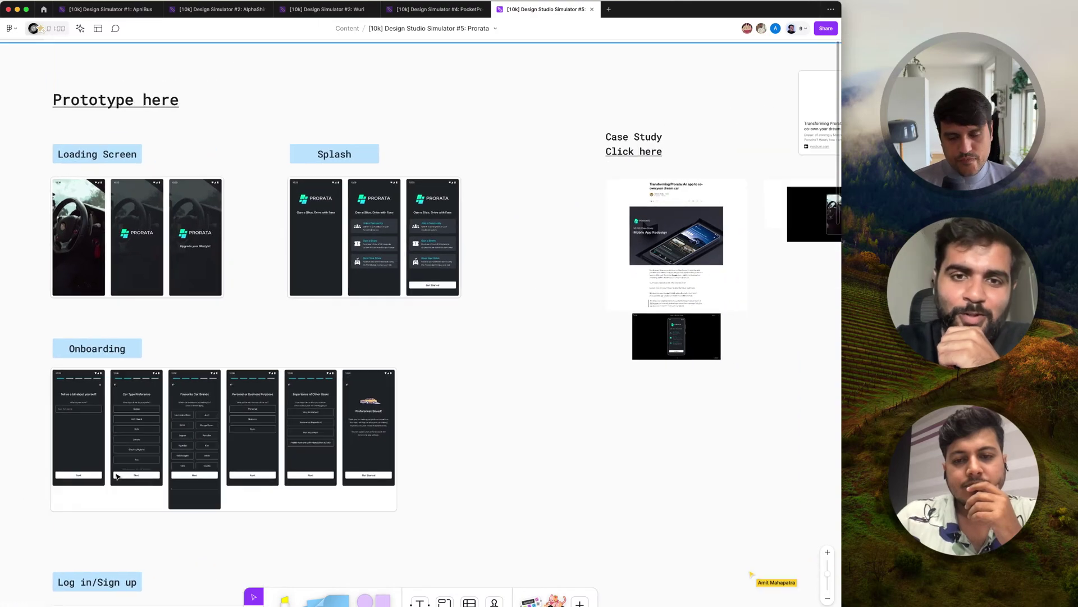
Examine the case study preview "Transforming Prorata: An app to co-own your dream car" up close on the board
{"action": "scroll", "coordinate": [654, 256], "scroll_direction": "up", "scroll_amount": 10}
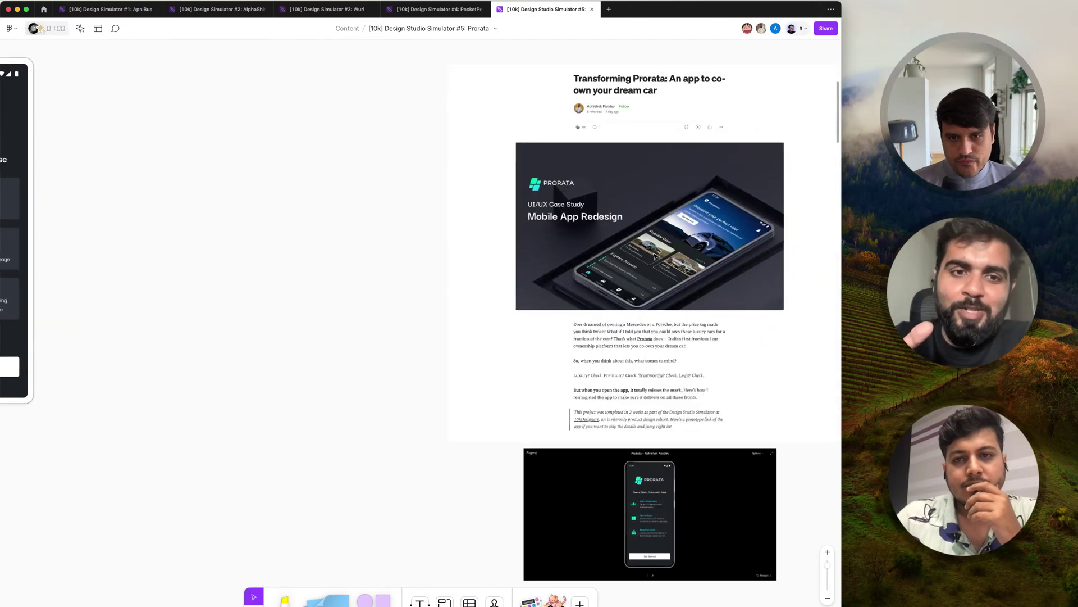
{"action": "scroll", "coordinate": [627, 215], "scroll_direction": "up", "scroll_amount": 1}
{"action": "scroll", "coordinate": [627, 215], "scroll_direction": "right", "scroll_amount": 1}
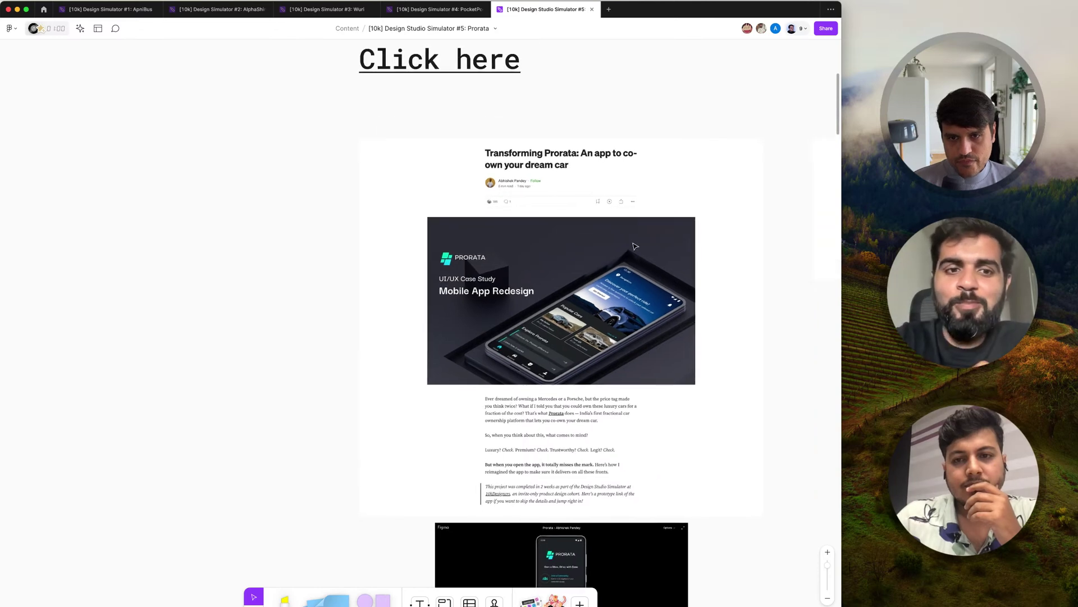
{"action": "scroll", "coordinate": [649, 283], "scroll_direction": "right", "scroll_amount": 3}
{"action": "scroll", "coordinate": [649, 283], "scroll_direction": "down", "scroll_amount": 1}
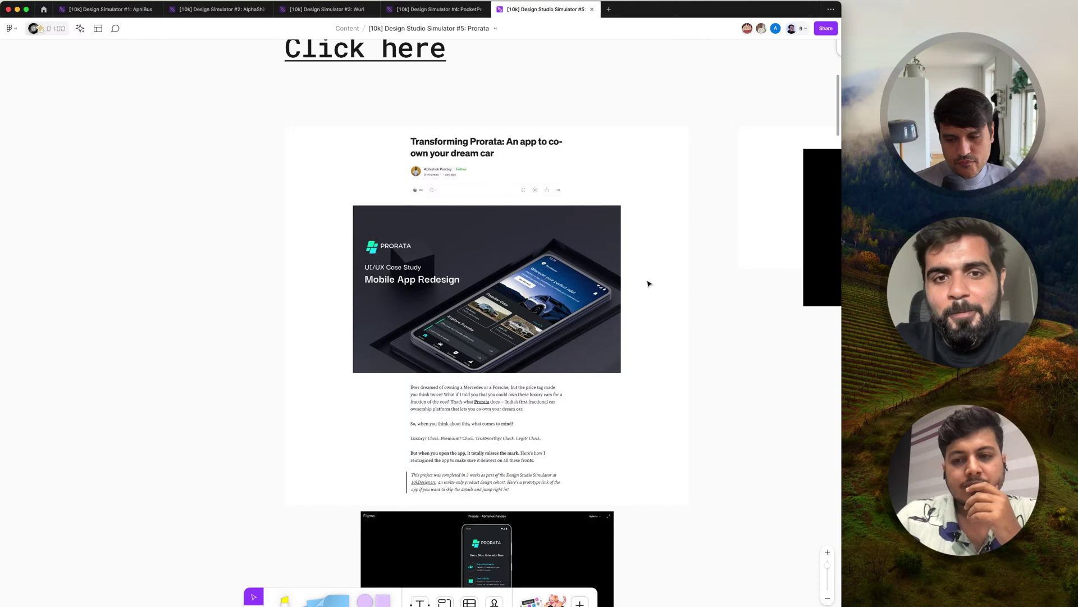
{"action": "scroll", "coordinate": [649, 284], "scroll_direction": "down", "scroll_amount": 2}
{"action": "scroll", "coordinate": [649, 284], "scroll_direction": "right", "scroll_amount": 1}
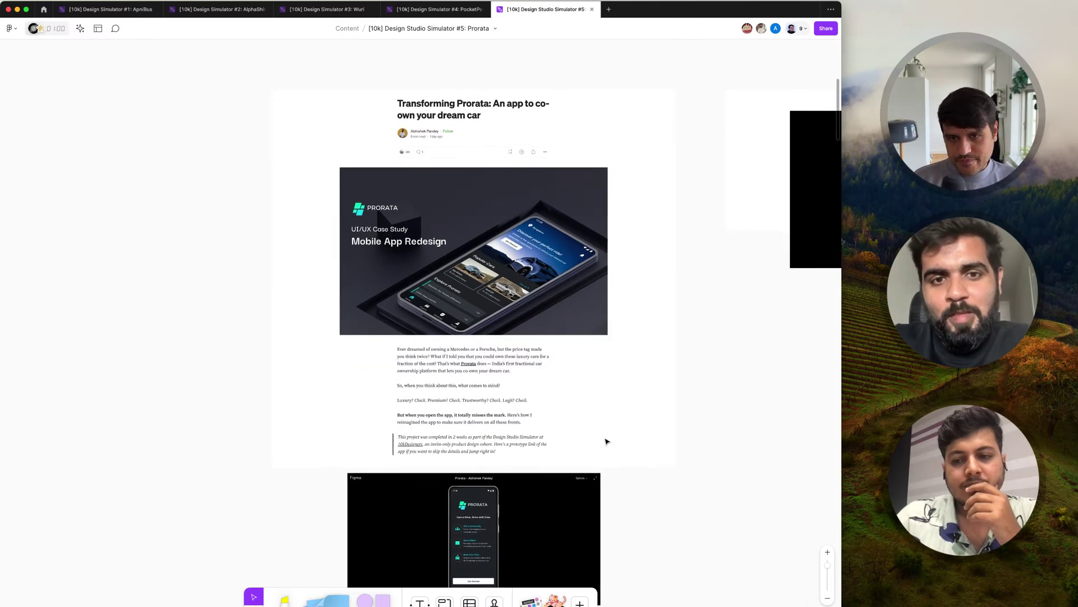
{"action": "scroll", "coordinate": [606, 441], "scroll_direction": "down", "scroll_amount": 3}
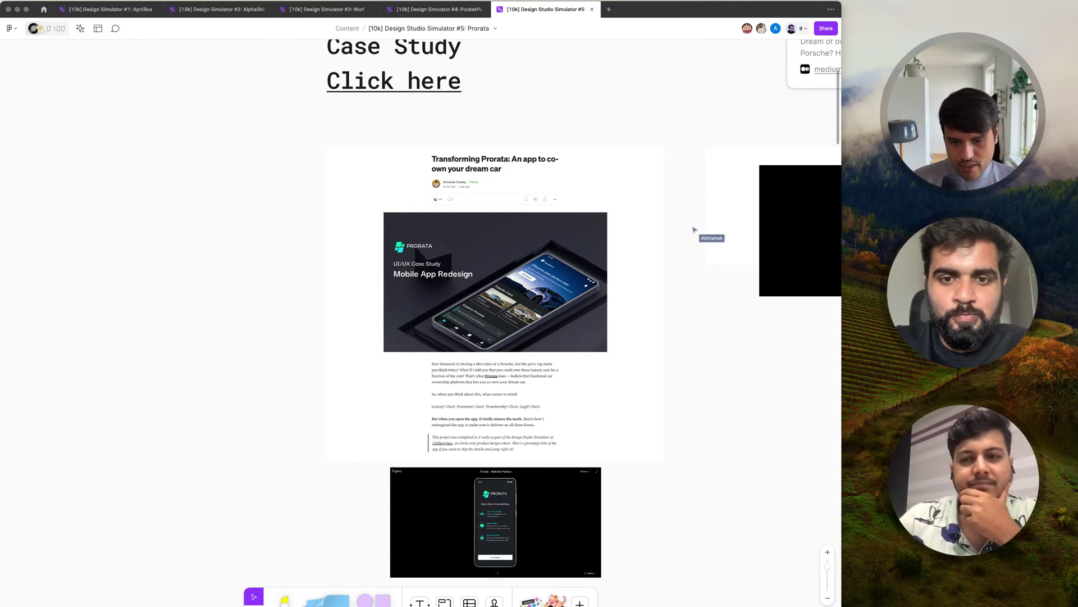
Leave the case study and go back across the board to the cohort information, Status Quo and Audit sections
{"action": "left_click", "coordinate": [451, 387]}
{"action": "scroll", "coordinate": [451, 387], "scroll_direction": "down", "scroll_amount": 10}
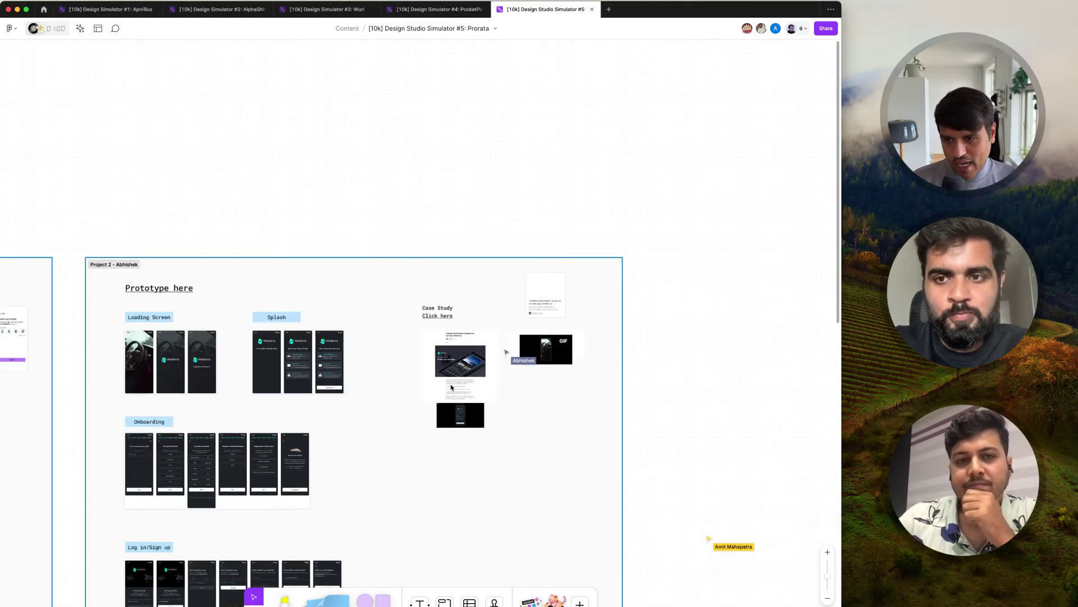
{"action": "scroll", "coordinate": [451, 387], "scroll_direction": "left", "scroll_amount": 15}
{"action": "scroll", "coordinate": [451, 386], "scroll_direction": "down", "scroll_amount": 5}
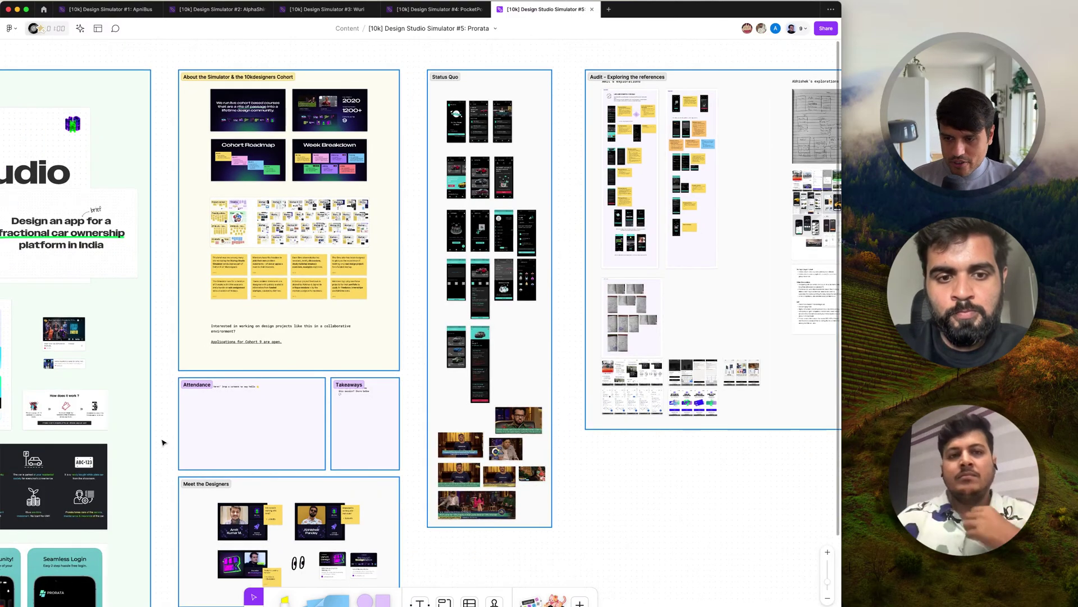
Post the comment "hi" in the board's Attendance section and look over the comments gathering there
{"action": "scroll", "coordinate": [163, 442], "scroll_direction": "up", "scroll_amount": 5}
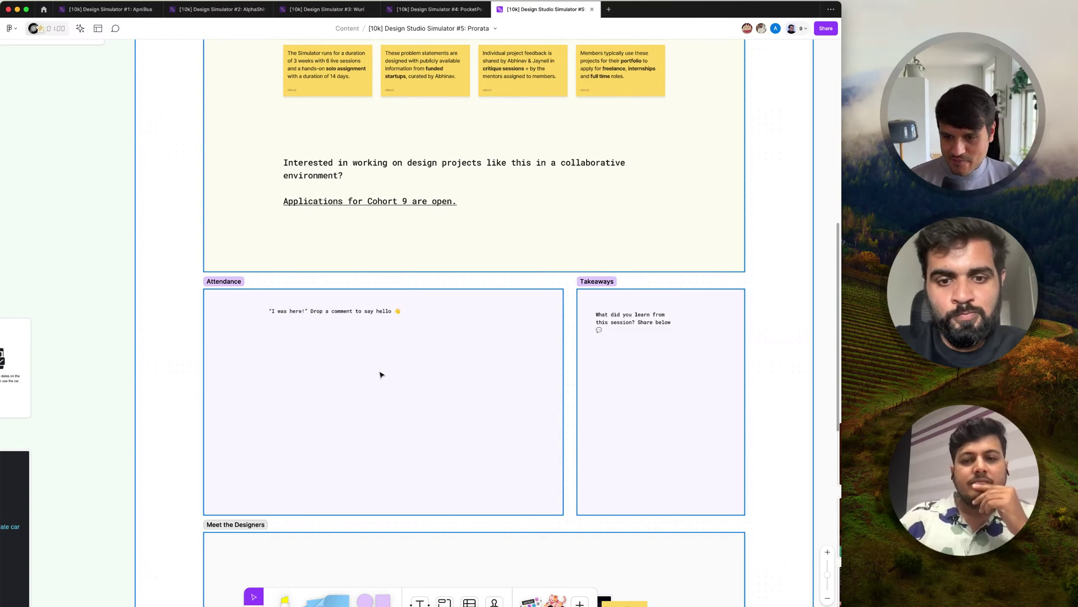
{"action": "key", "text": "c"}
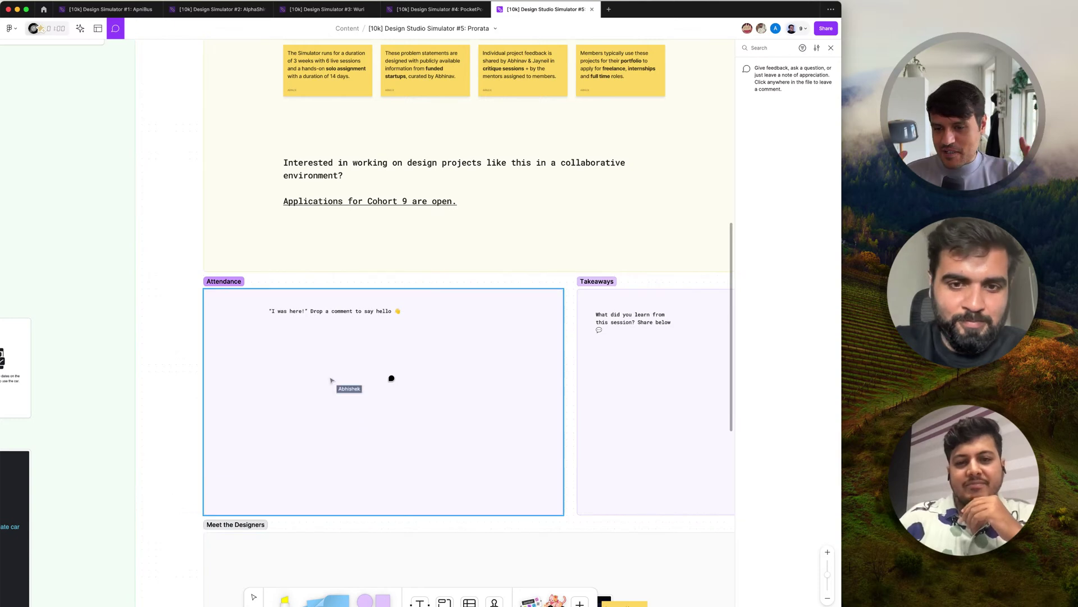
{"action": "left_click", "coordinate": [392, 378]}
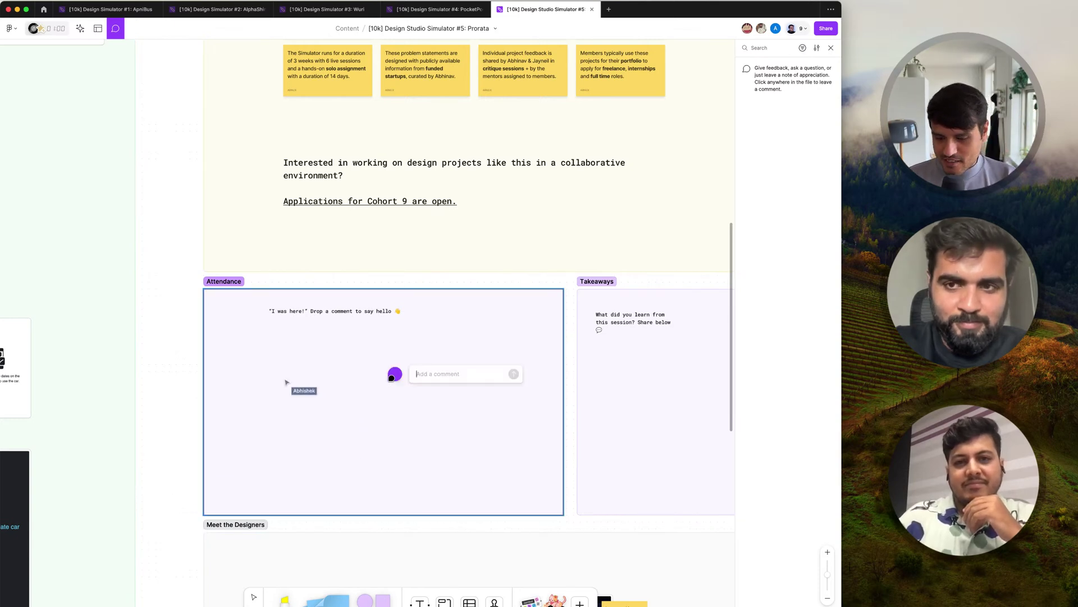
{"action": "type", "text": "hi"}
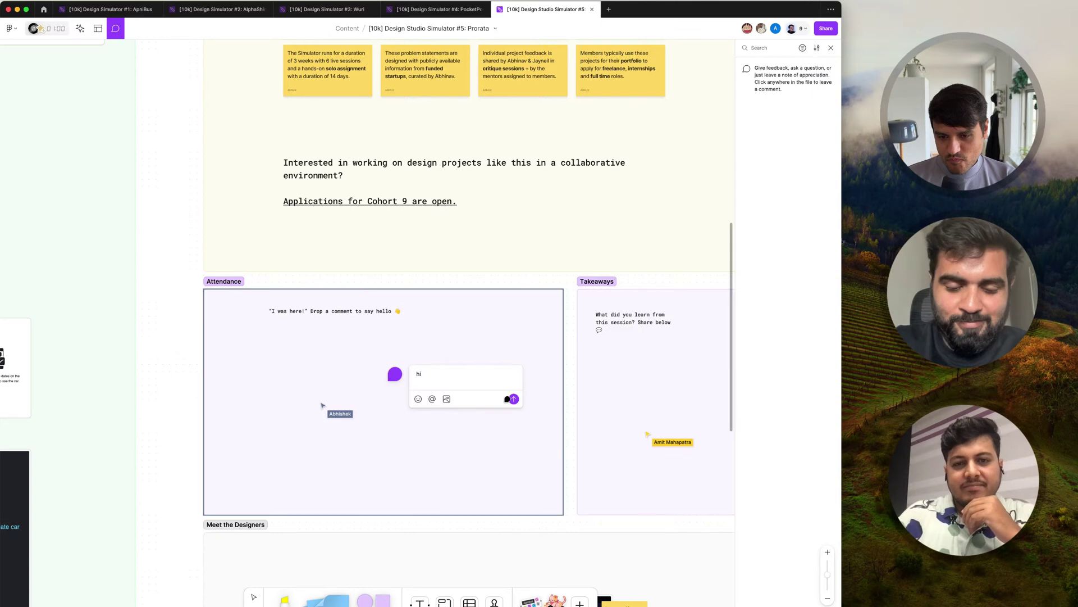
{"action": "key", "text": "Return"}
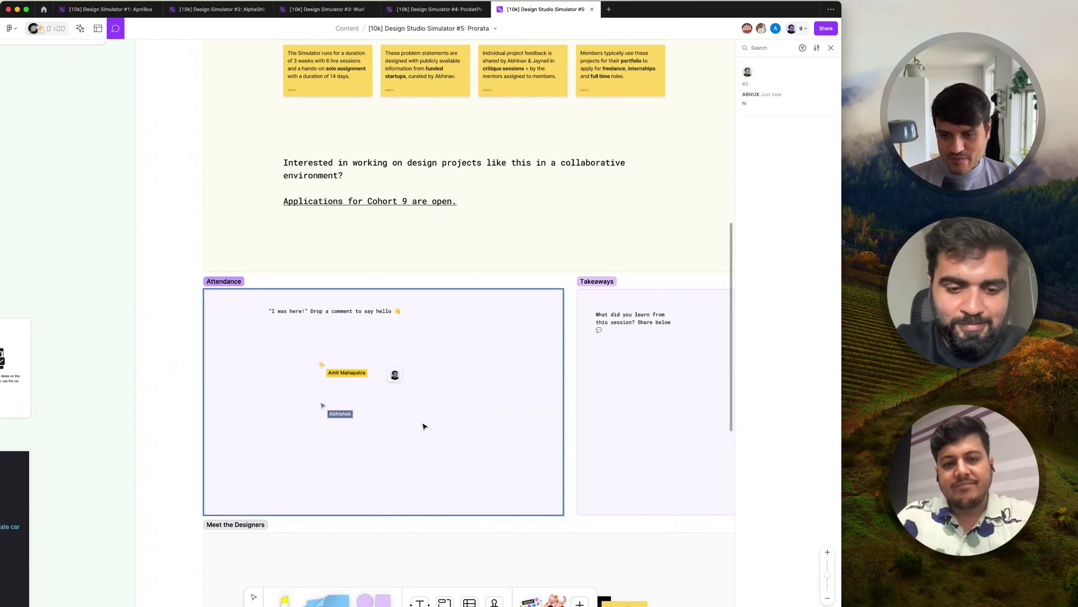
{"action": "key", "text": "Escape"}
{"action": "scroll", "coordinate": [424, 426], "scroll_direction": "down", "scroll_amount": 5}
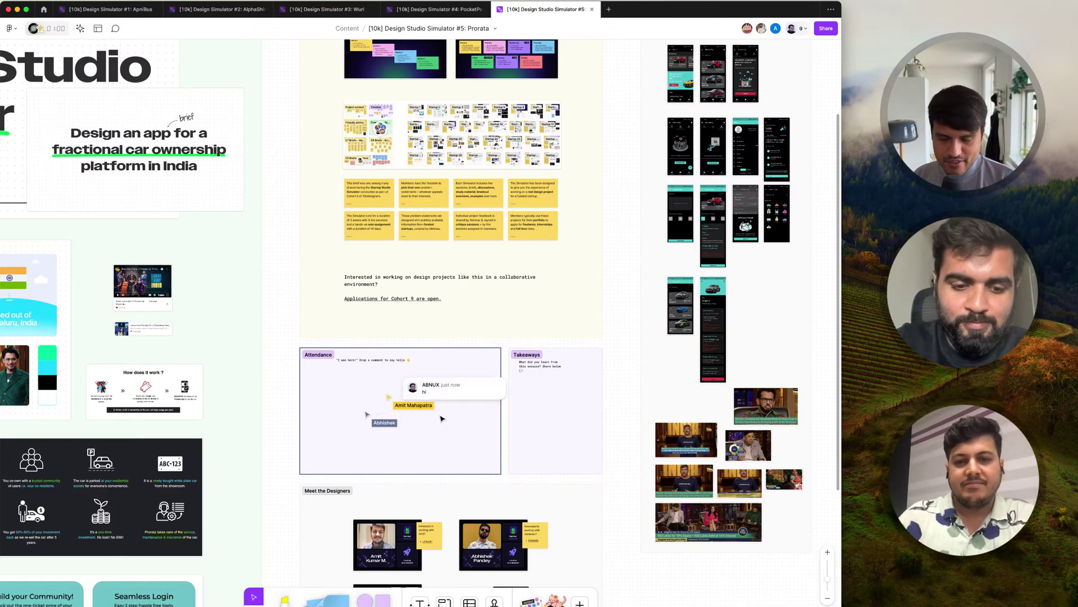
{"action": "scroll", "coordinate": [456, 442], "scroll_direction": "down", "scroll_amount": 5}
{"action": "scroll", "coordinate": [456, 442], "scroll_direction": "up", "scroll_amount": 5}
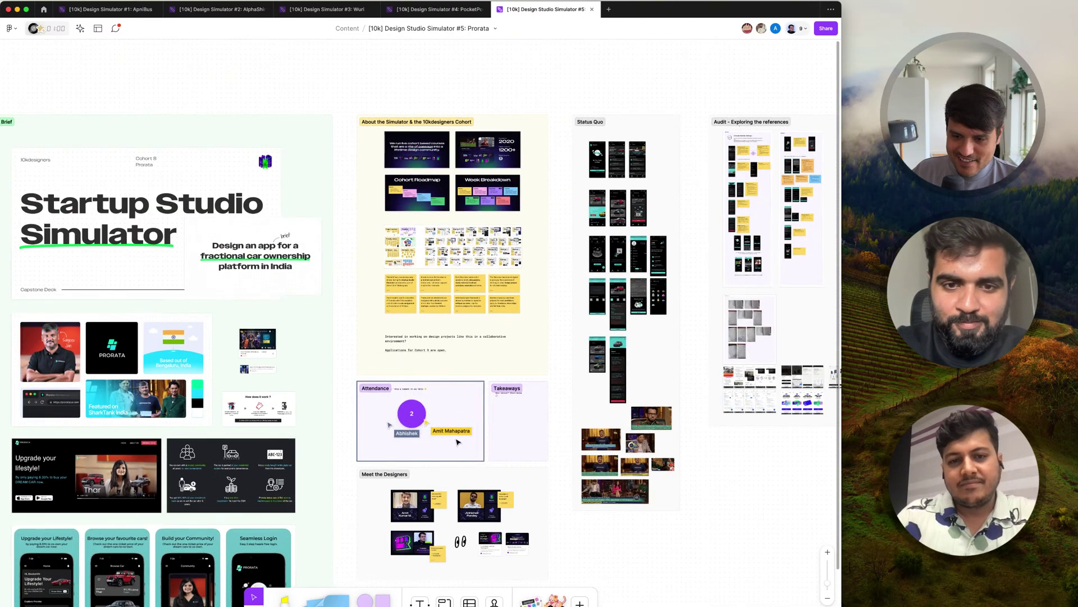
{"action": "scroll", "coordinate": [456, 442], "scroll_direction": "up", "scroll_amount": 3}
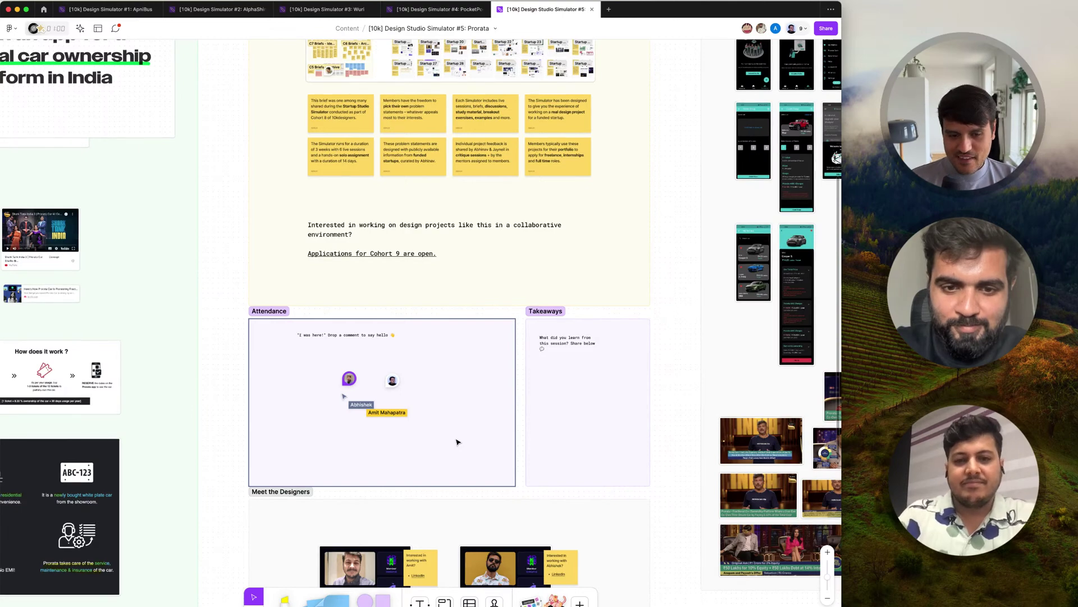
{"action": "scroll", "coordinate": [456, 442], "scroll_direction": "right", "scroll_amount": 5}
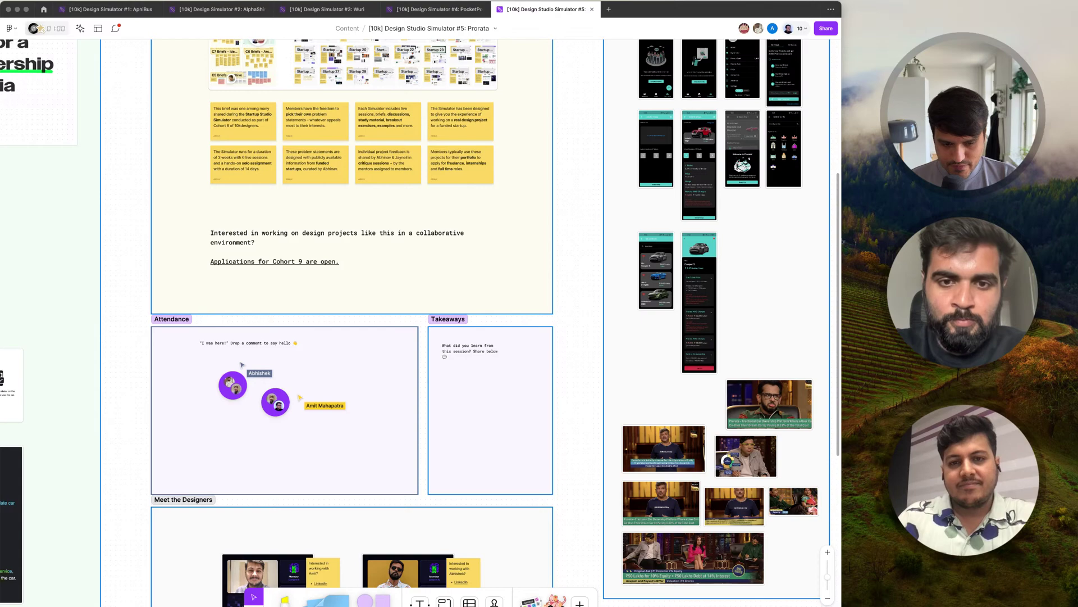
Switch to the browser, close the YouTube video's page and dismiss the Google sign-in prompt over the Medium case study
{"action": "key", "text": "ctrl+Right"}
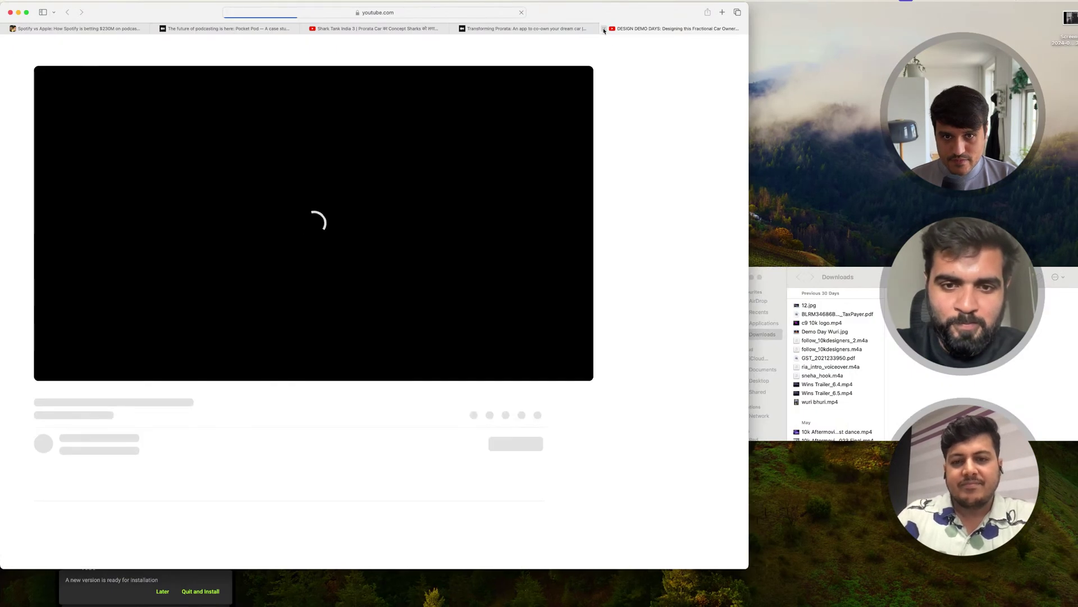
{"action": "left_click", "coordinate": [604, 29]}
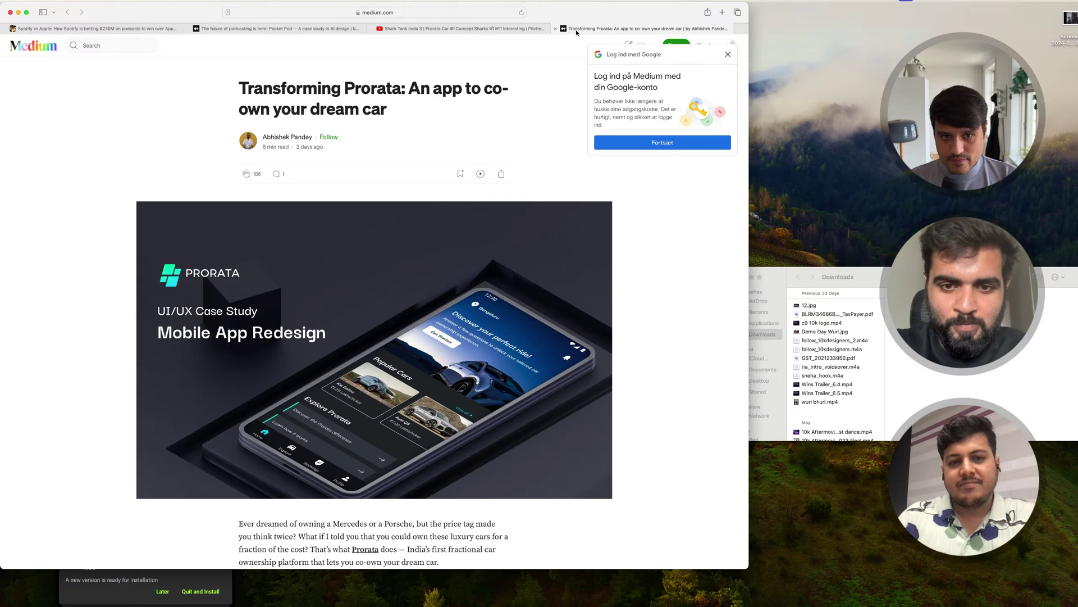
{"action": "left_click", "coordinate": [728, 55]}
{"action": "scroll", "coordinate": [487, 347], "scroll_direction": "down", "scroll_amount": 1}
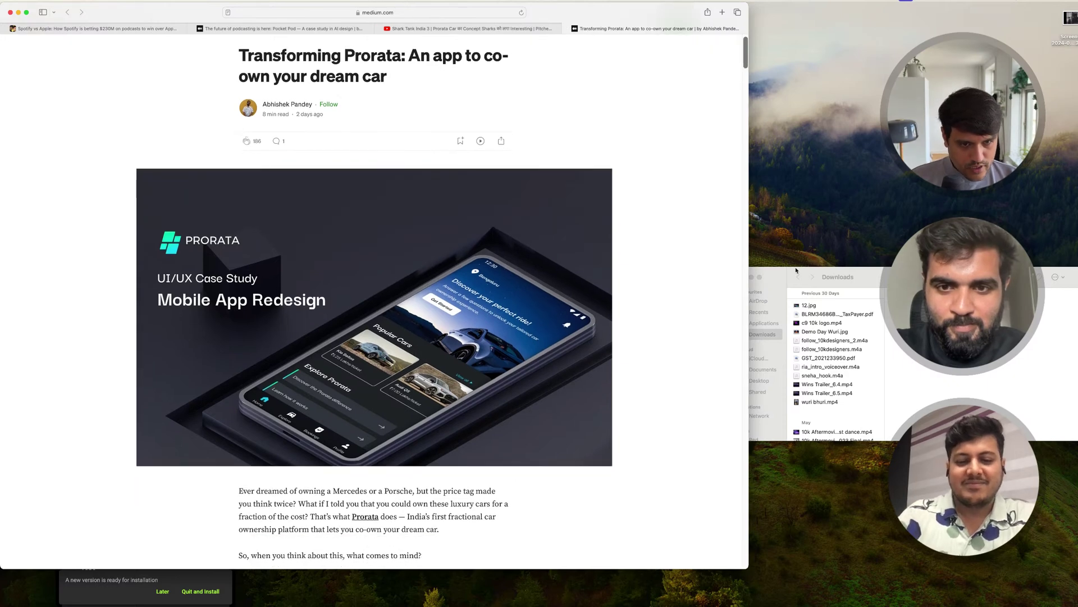
Close the Downloads and ShurePlus MOTIV windows and move the browser window in from the screen edge
{"action": "left_click", "coordinate": [756, 278]}
{"action": "left_click", "coordinate": [739, 276]}
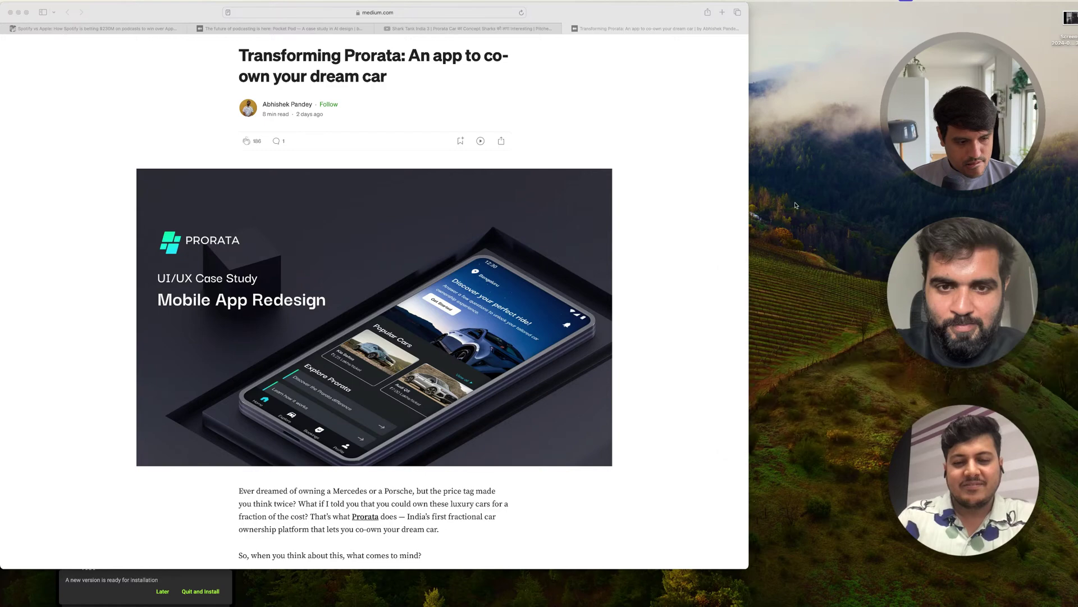
{"action": "left_click", "coordinate": [713, 241]}
{"action": "left_click_drag", "start_coordinate": [674, 18], "coordinate": [711, 20]}
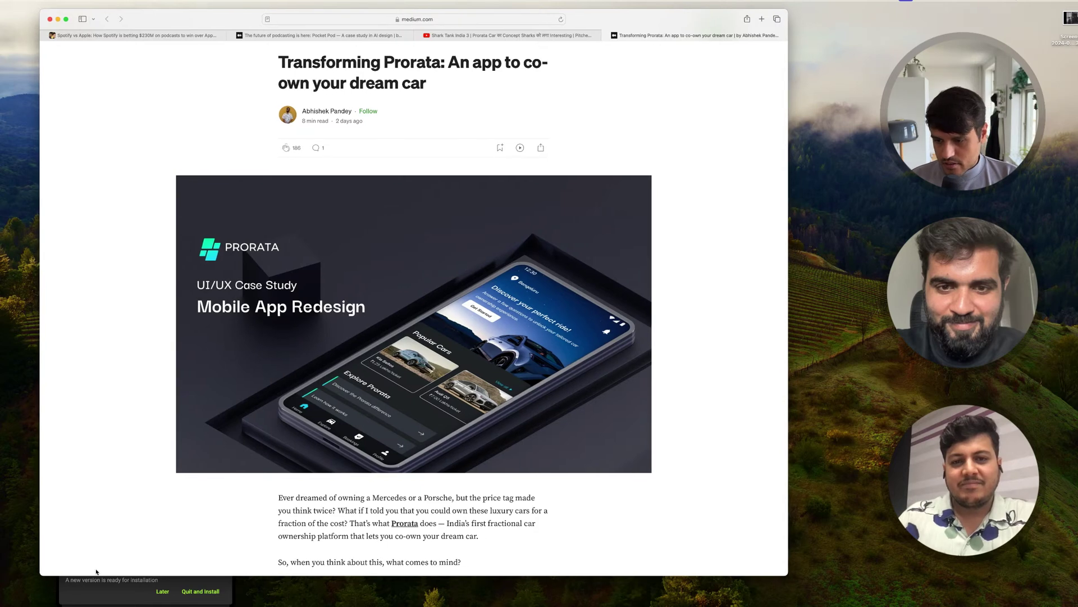
{"action": "left_click", "coordinate": [105, 590]}
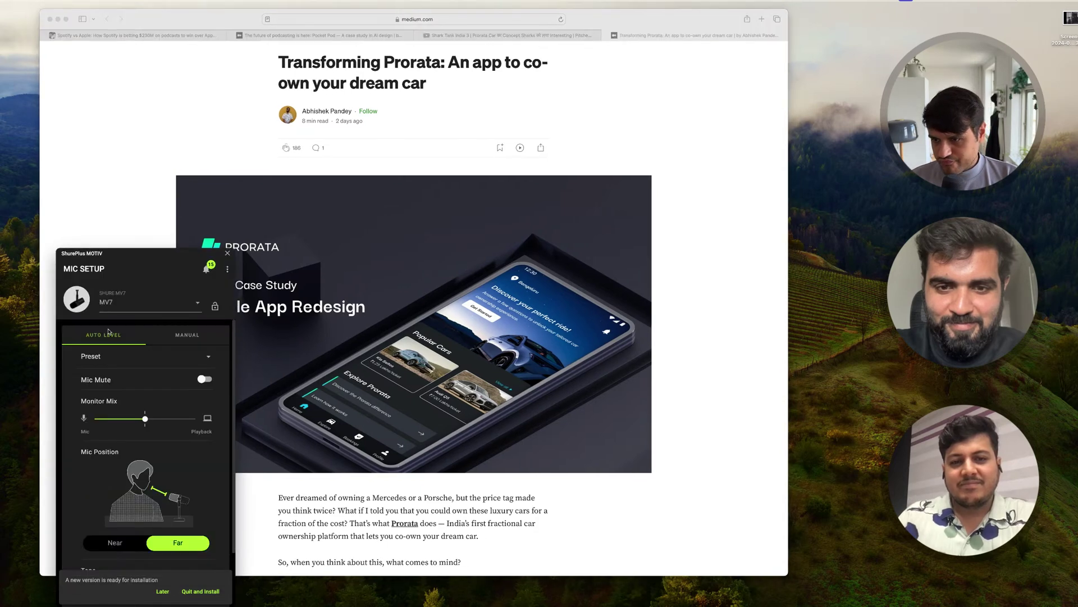
{"action": "left_click", "coordinate": [228, 254]}
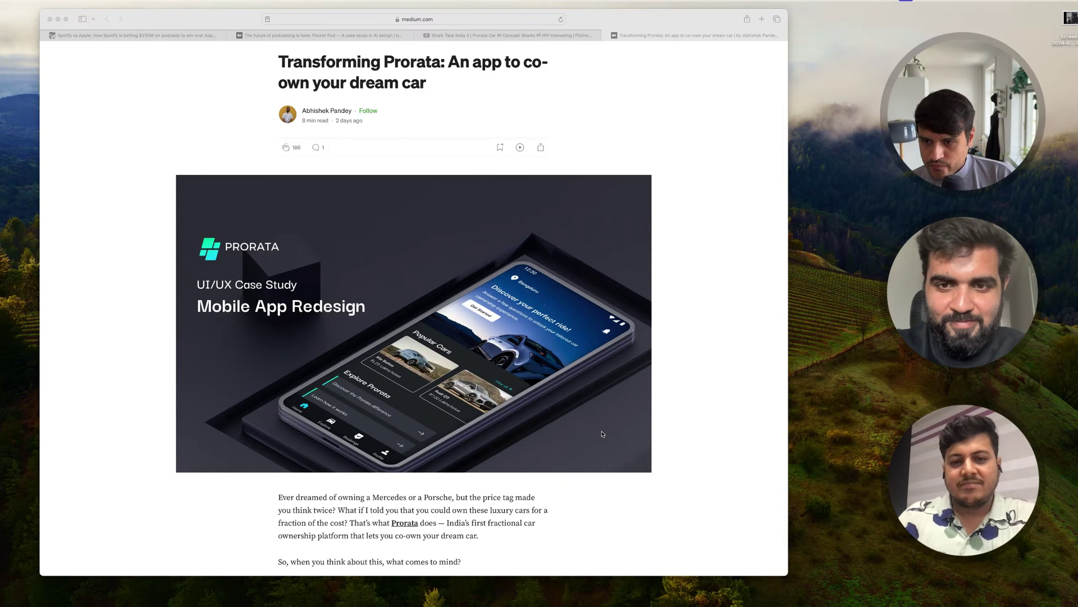
Read the Prorata case study's introduction down to its embedded Figma prototype
{"action": "scroll", "coordinate": [599, 384], "scroll_direction": "down", "scroll_amount": 5}
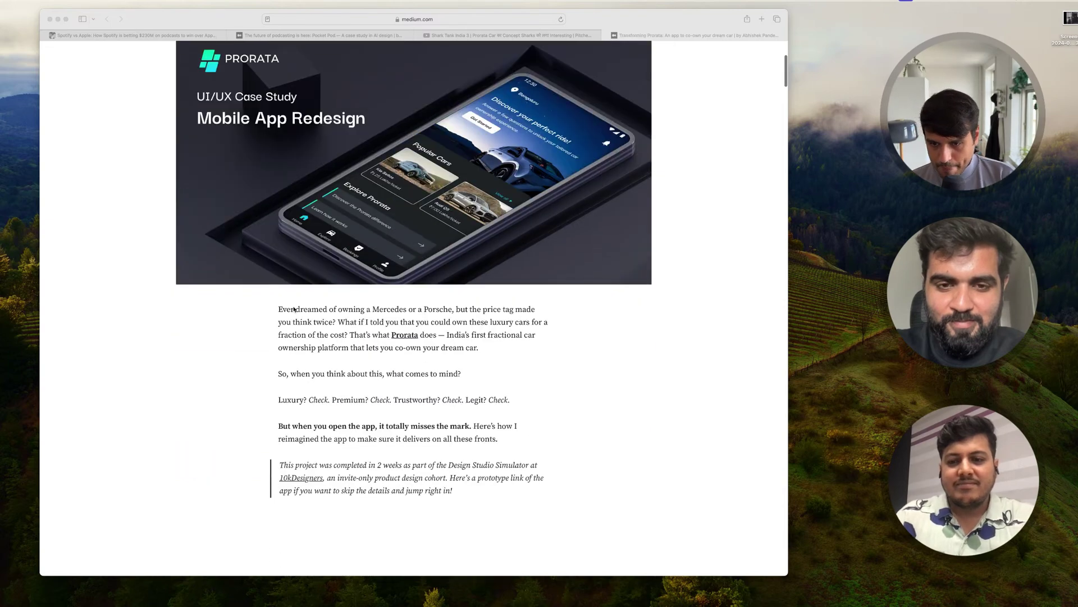
{"action": "left_click", "coordinate": [293, 309]}
{"action": "scroll", "coordinate": [358, 330], "scroll_direction": "down", "scroll_amount": 2}
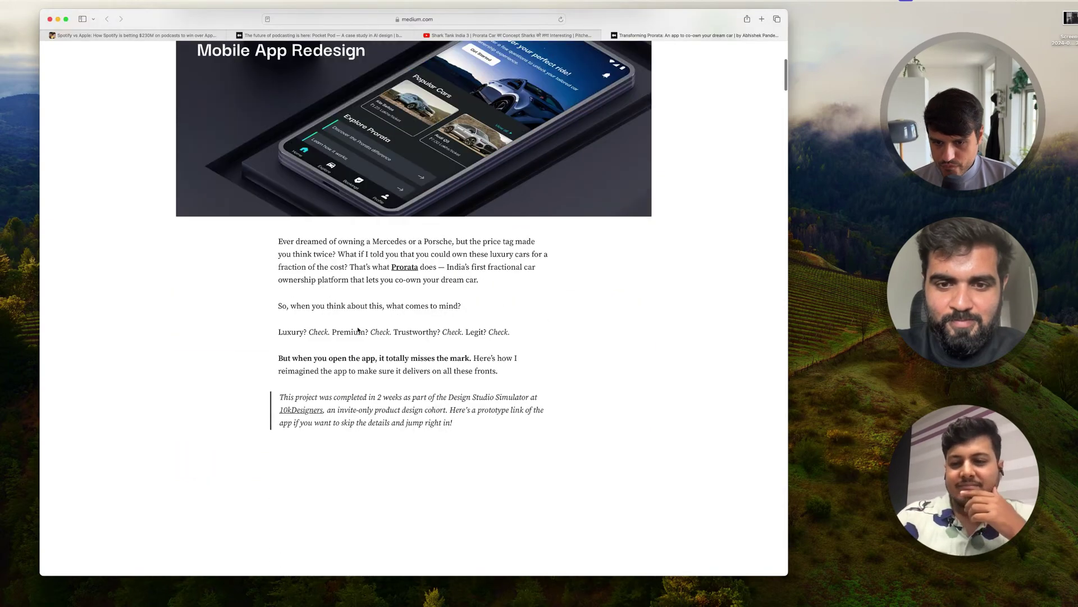
{"action": "scroll", "coordinate": [358, 330], "scroll_direction": "down", "scroll_amount": 2}
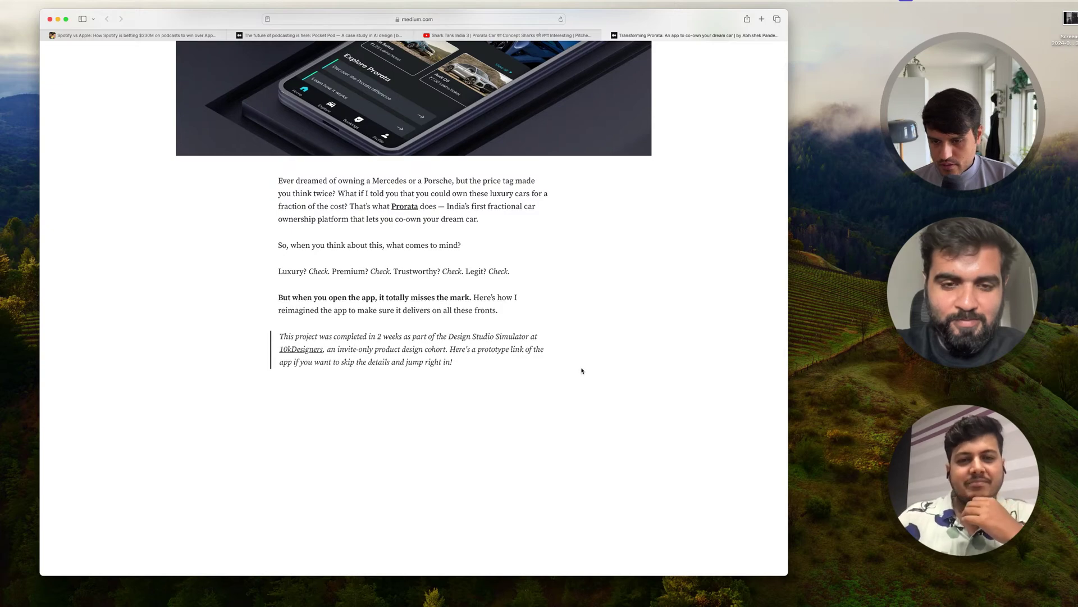
{"action": "scroll", "coordinate": [582, 371], "scroll_direction": "down", "scroll_amount": 4}
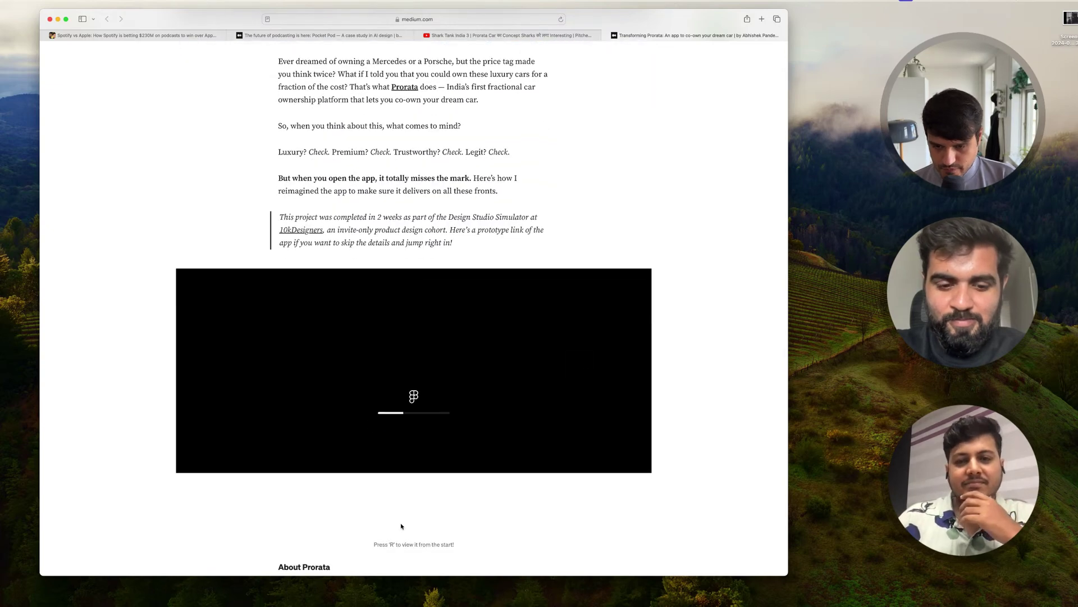
{"action": "scroll", "coordinate": [401, 525], "scroll_direction": "down", "scroll_amount": 2}
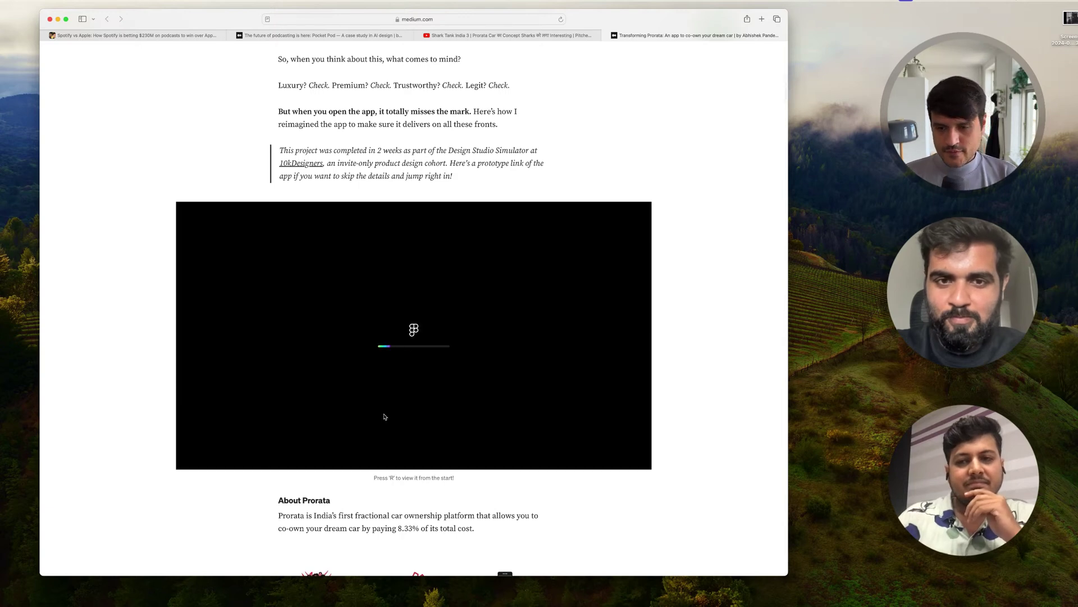
{"action": "scroll", "coordinate": [377, 524], "scroll_direction": "down", "scroll_amount": 1}
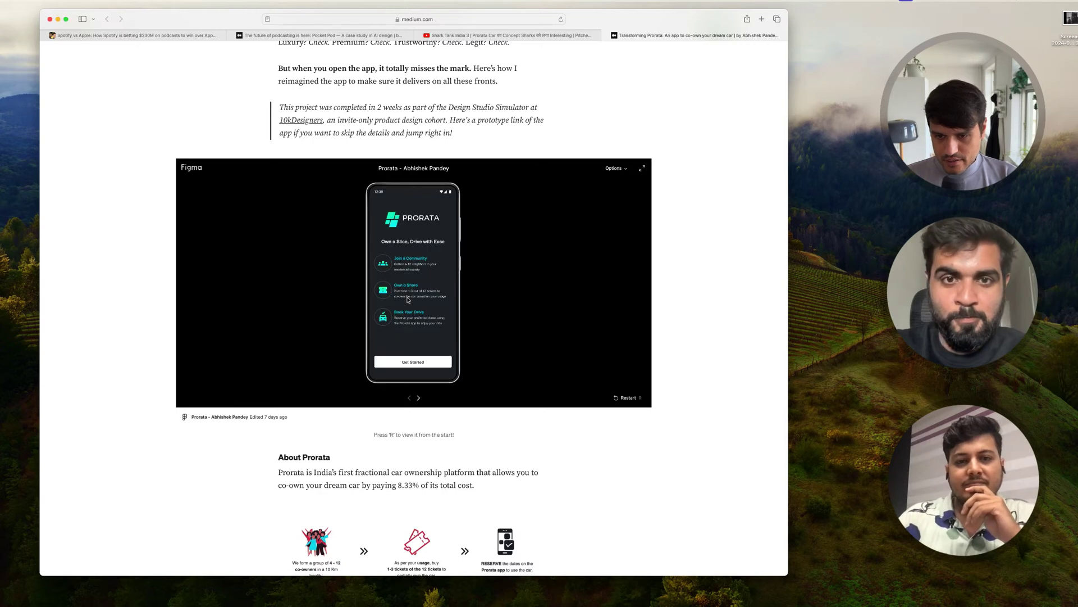
Run through the embedded prototype's onboarding, from Get Started through the phone number, verification code and email screens to the home screen
{"action": "left_click", "coordinate": [419, 359]}
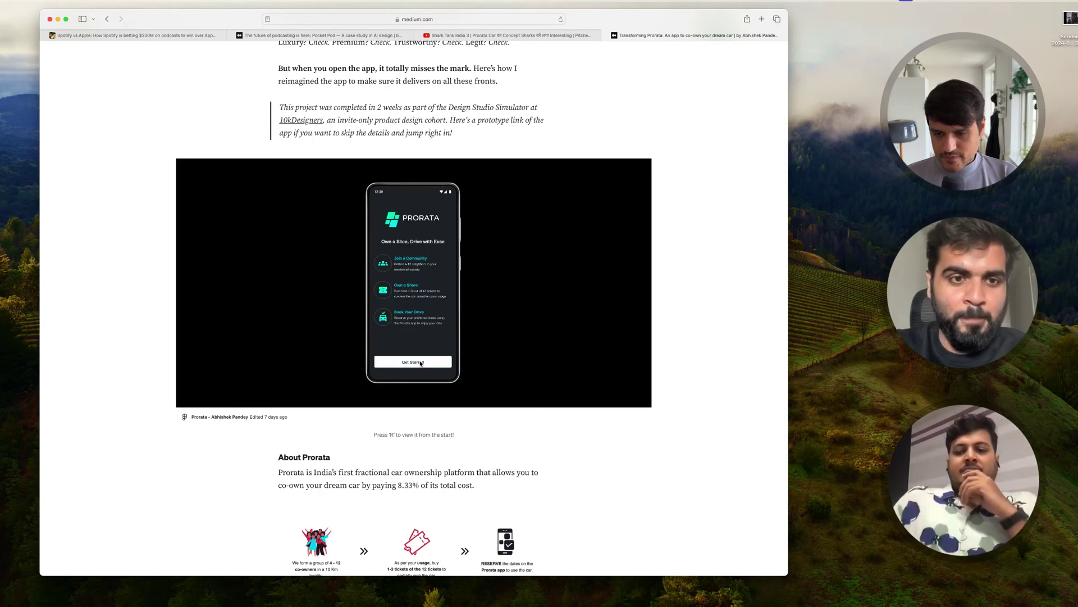
{"action": "left_click", "coordinate": [418, 361]}
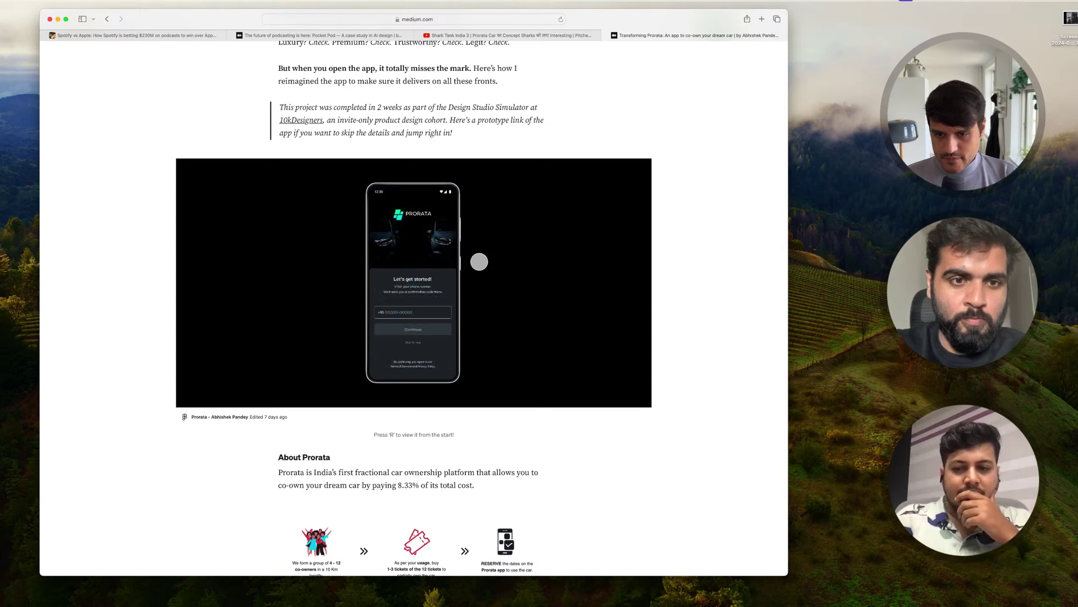
{"action": "left_click", "coordinate": [418, 312]}
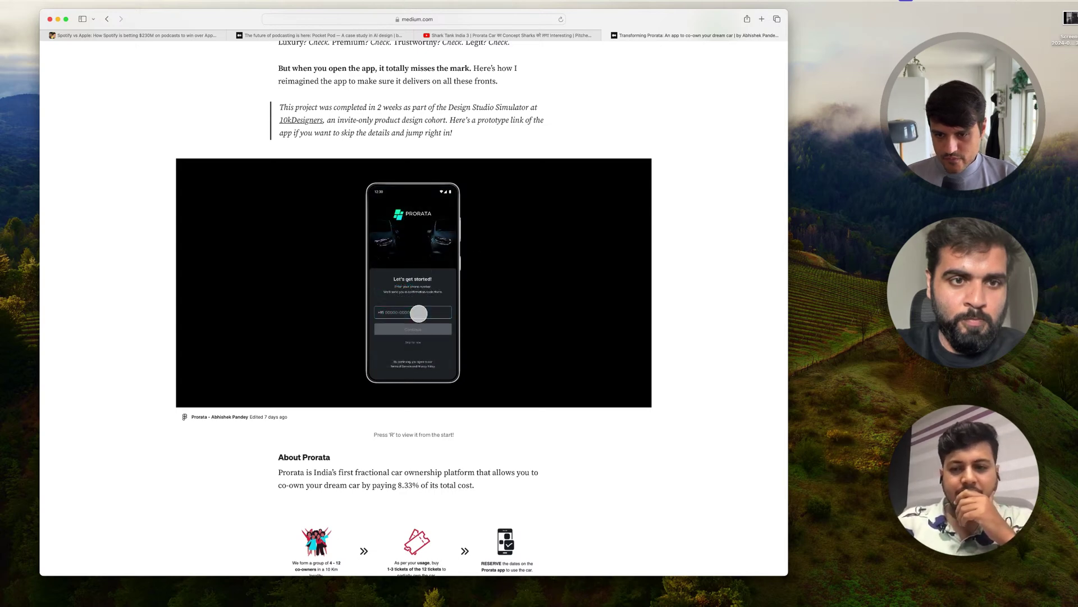
{"action": "left_click", "coordinate": [433, 331]}
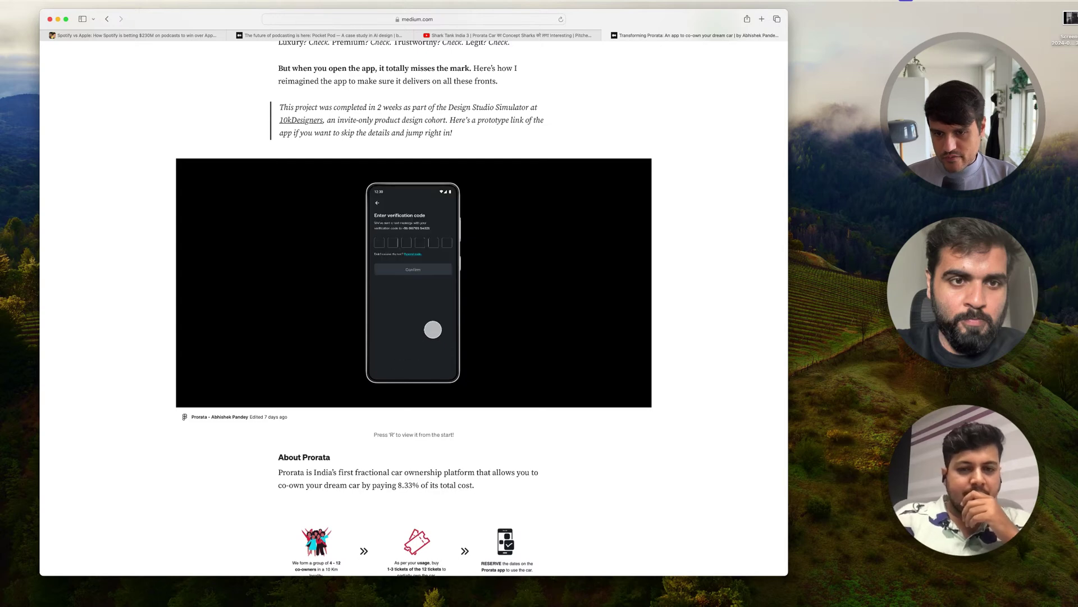
{"action": "left_click", "coordinate": [441, 245]}
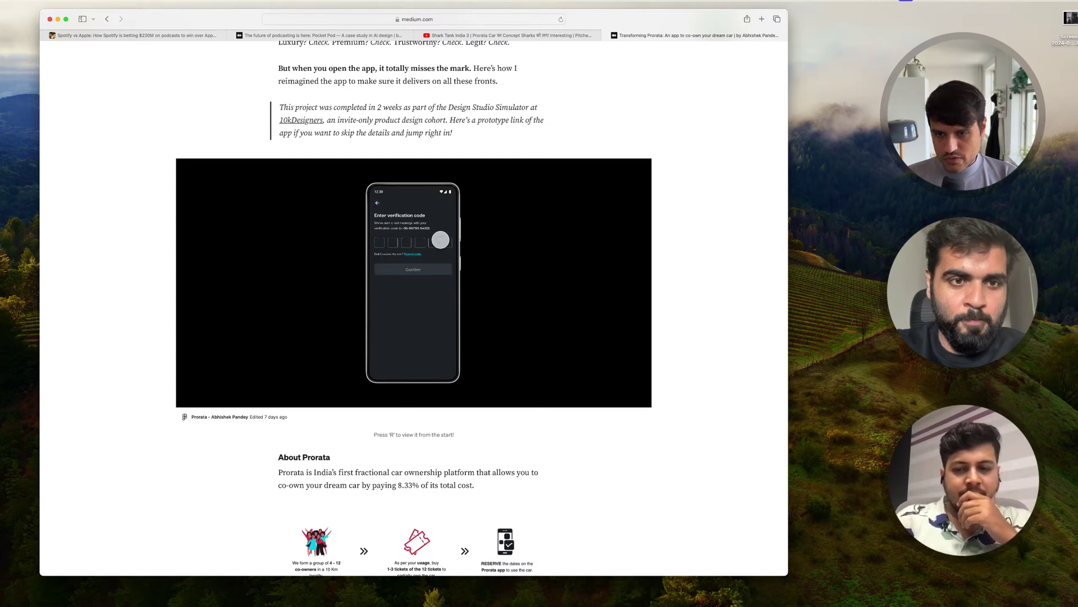
{"action": "left_click", "coordinate": [437, 273]}
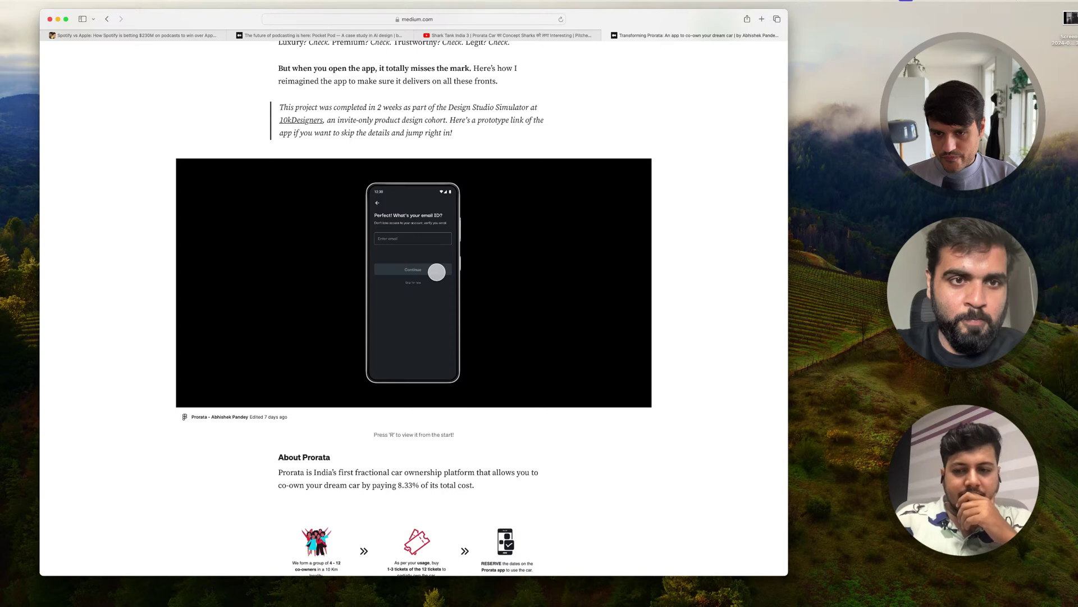
{"action": "left_click", "coordinate": [427, 237]}
{"action": "left_click", "coordinate": [404, 270]}
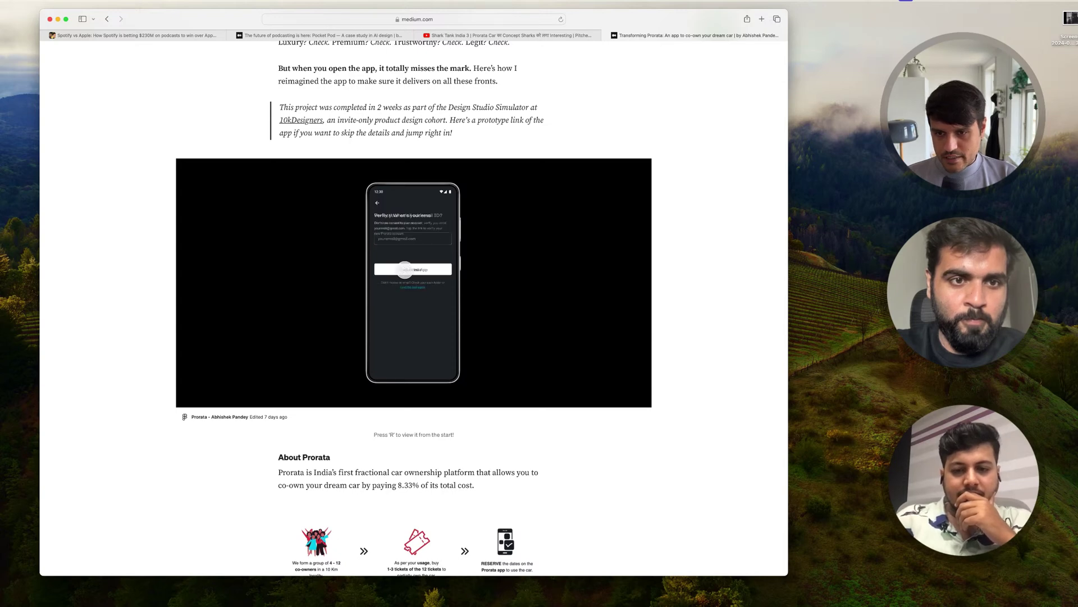
{"action": "left_click", "coordinate": [413, 269]}
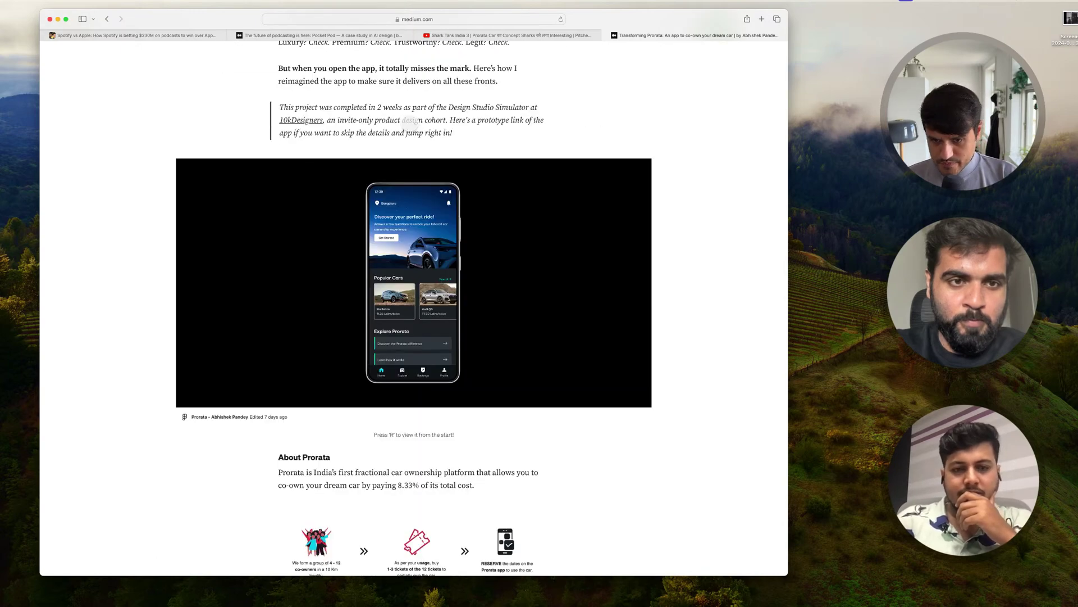
Enlarge the case study page and examine the prototype's home screen from the hero banner down to the FAQs and back
{"action": "key", "text": "super+plus"}
{"action": "key", "text": "super+plus"}
{"action": "scroll", "coordinate": [410, 121], "scroll_direction": "down", "scroll_amount": 2}
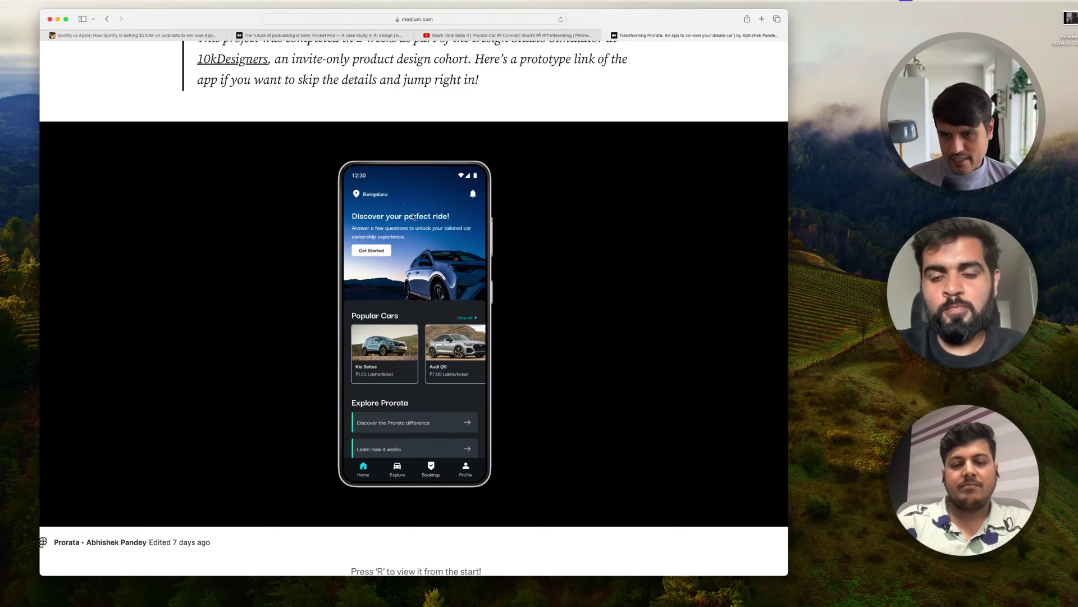
{"action": "scroll", "coordinate": [419, 379], "scroll_direction": "down", "scroll_amount": 3}
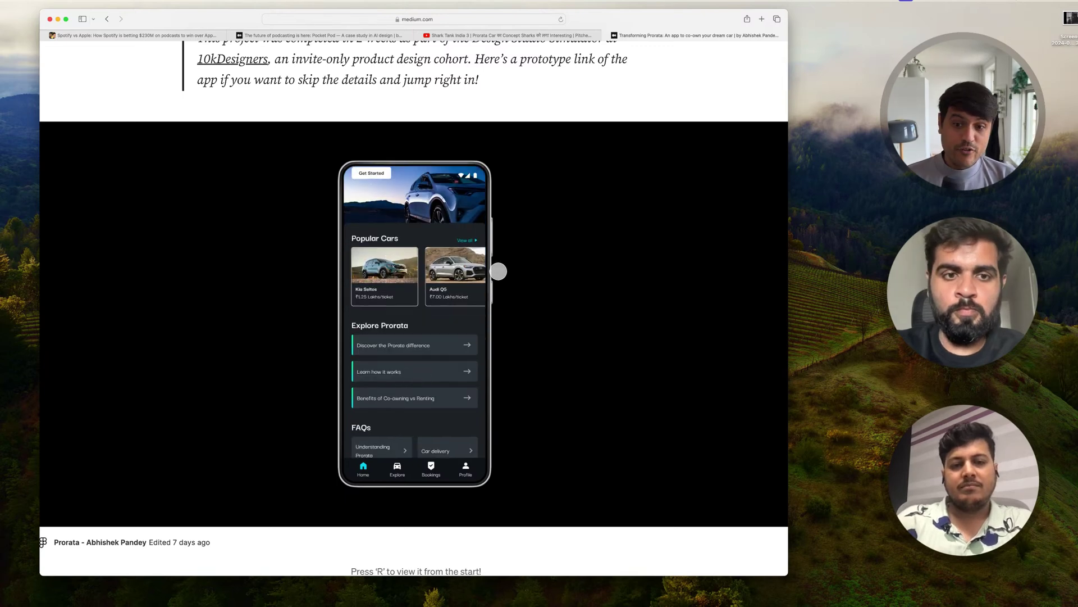
{"action": "scroll", "coordinate": [415, 306], "scroll_direction": "up", "scroll_amount": 3}
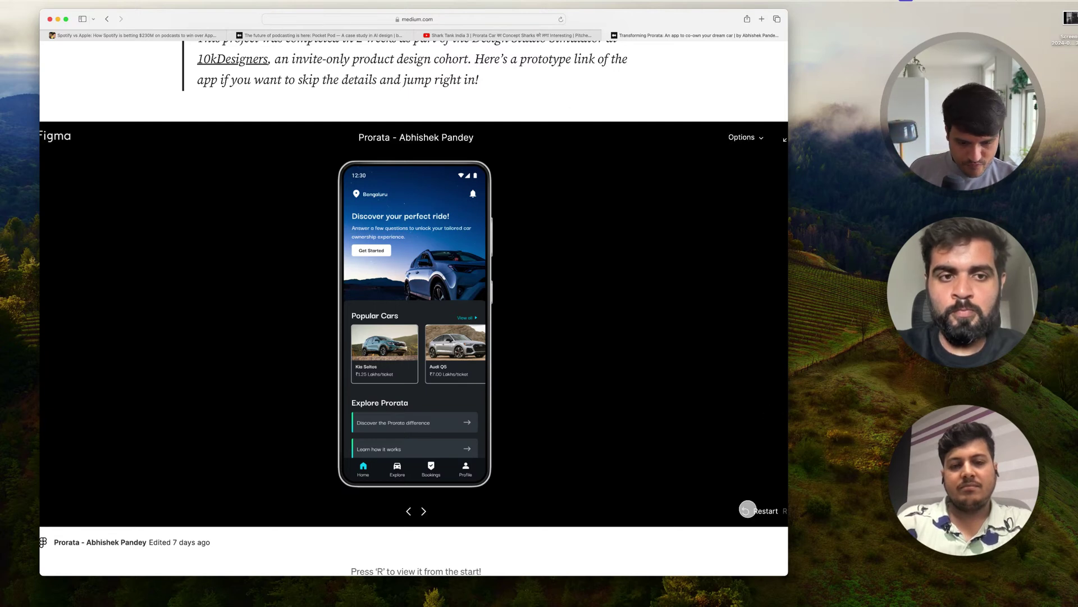
Return to the FigJam board and examine the original app's Create Group screen with the Mahindra Thar in Status Quo
{"action": "key", "text": "ctrl+Left"}
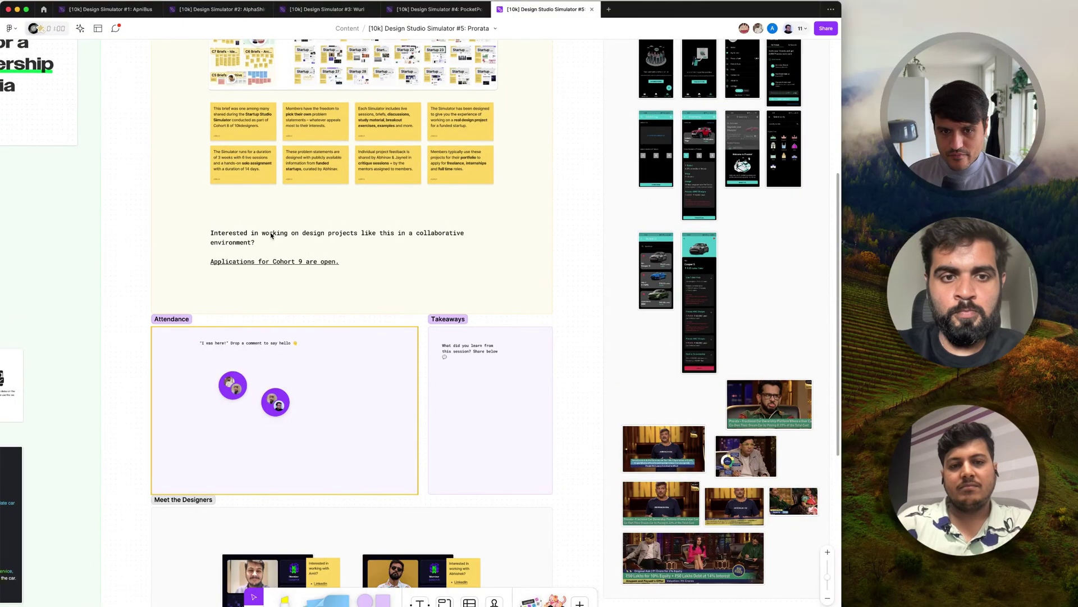
{"action": "scroll", "coordinate": [608, 190], "scroll_direction": "up", "scroll_amount": 5}
{"action": "scroll", "coordinate": [608, 190], "scroll_direction": "right", "scroll_amount": 5}
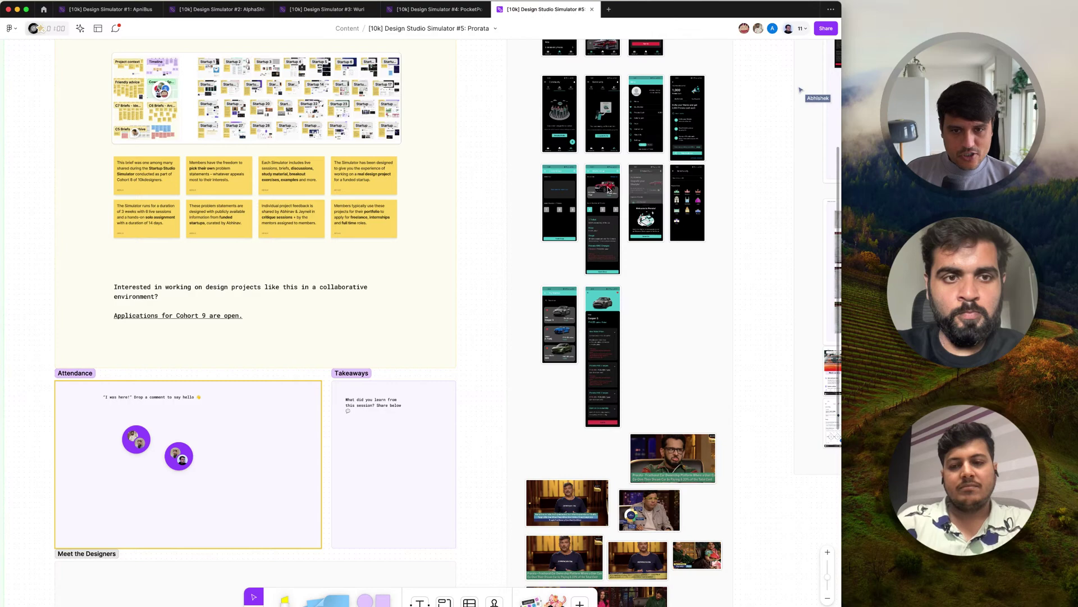
{"action": "scroll", "coordinate": [607, 190], "scroll_direction": "up", "scroll_amount": 10}
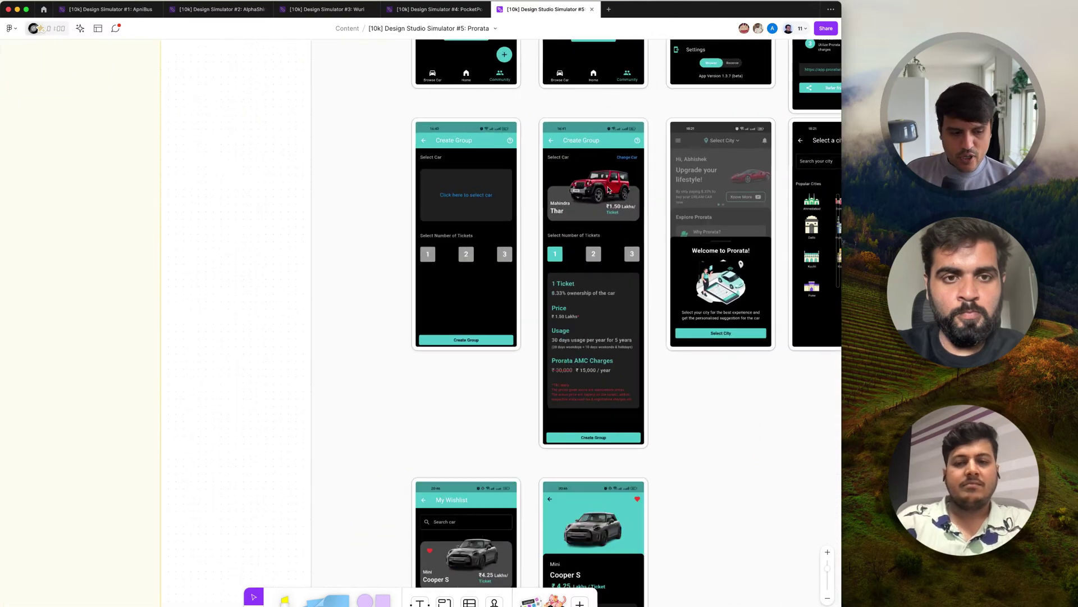
{"action": "scroll", "coordinate": [607, 190], "scroll_direction": "up", "scroll_amount": 5}
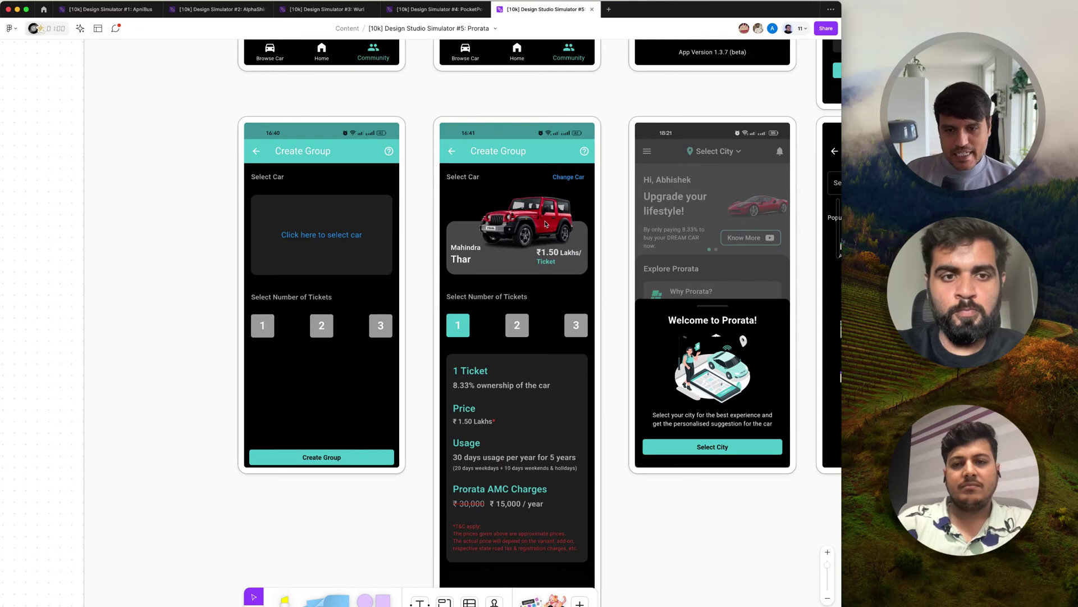
{"action": "scroll", "coordinate": [545, 216], "scroll_direction": "up", "scroll_amount": 5}
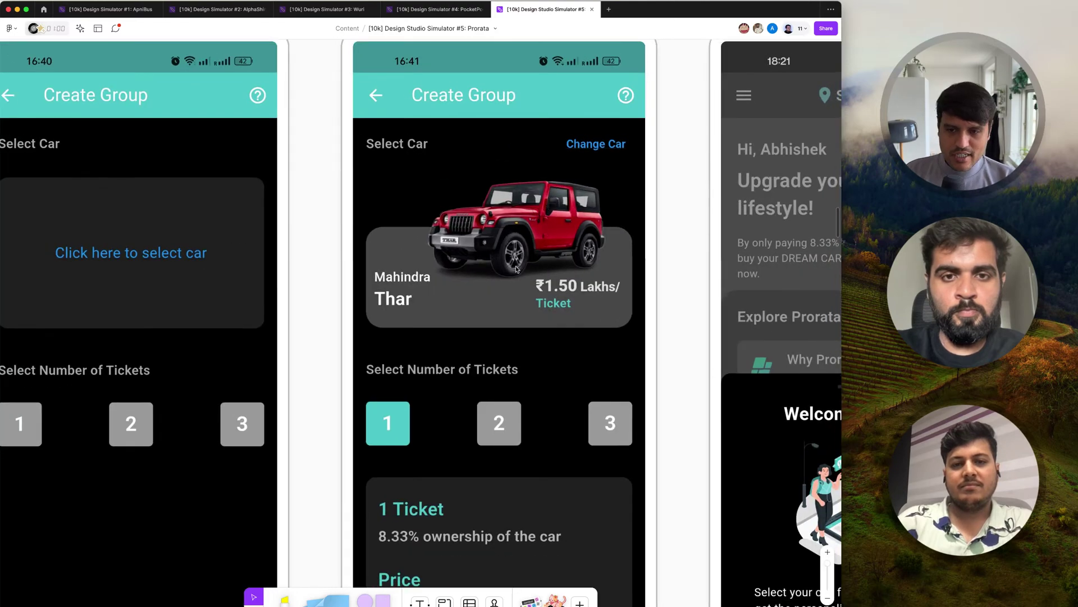
Look over the existing Prorata app screens on the board, including the Create Group flow and the city selection screens
{"action": "scroll", "coordinate": [548, 208], "scroll_direction": "down", "scroll_amount": 5}
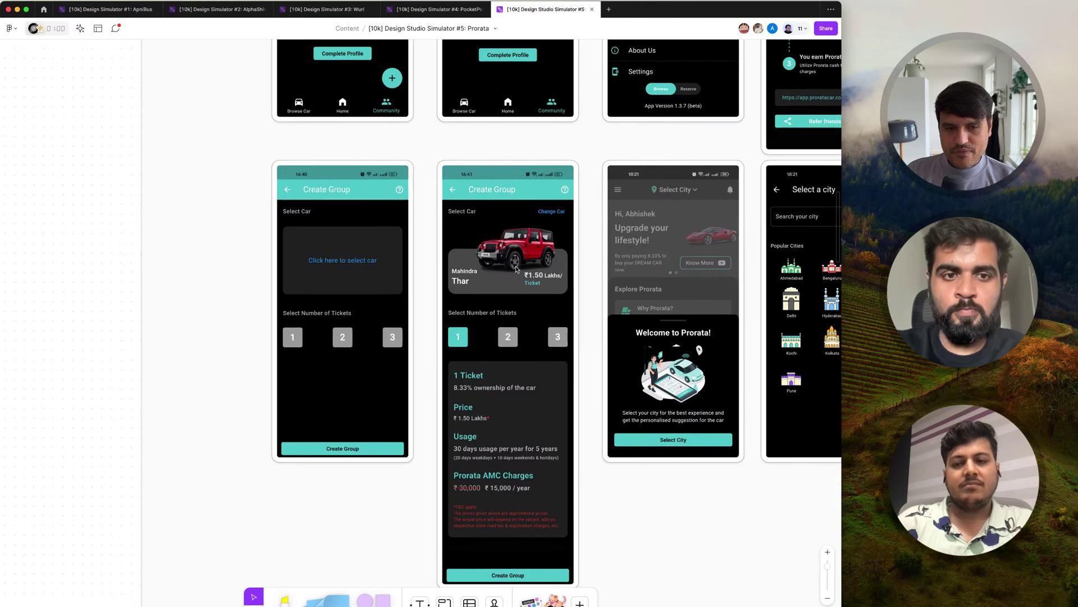
{"action": "scroll", "coordinate": [516, 269], "scroll_direction": "up", "scroll_amount": 3}
{"action": "scroll", "coordinate": [516, 269], "scroll_direction": "down", "scroll_amount": 10}
{"action": "scroll", "coordinate": [516, 269], "scroll_direction": "down", "scroll_amount": 3}
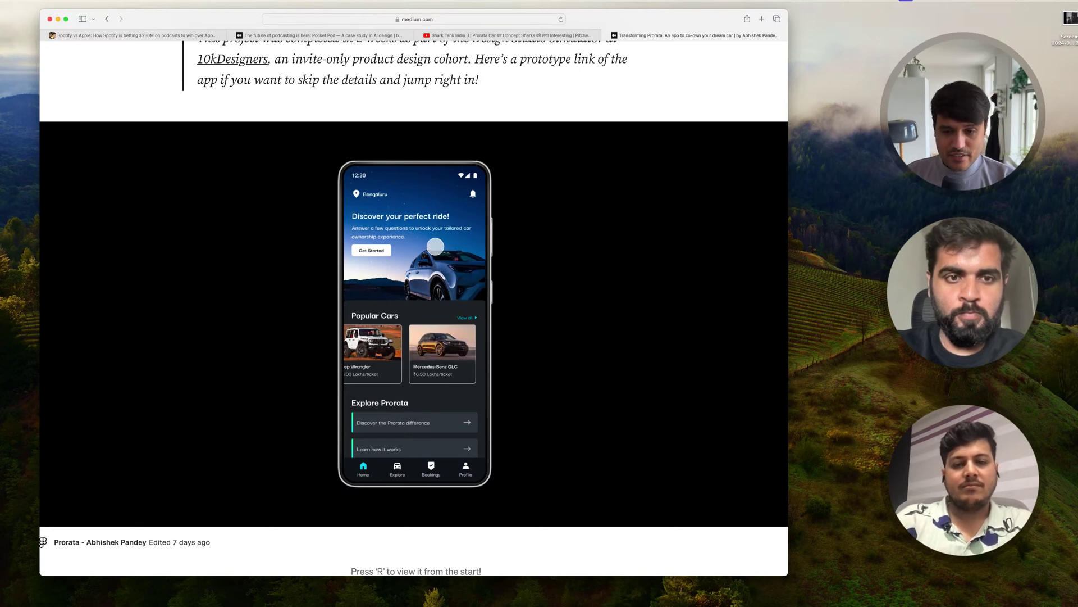
In the Medium case study in the browser, review the prototype's redesigned home screen down to the referral banner and back
{"action": "scroll", "coordinate": [423, 368], "scroll_direction": "down", "scroll_amount": 5}
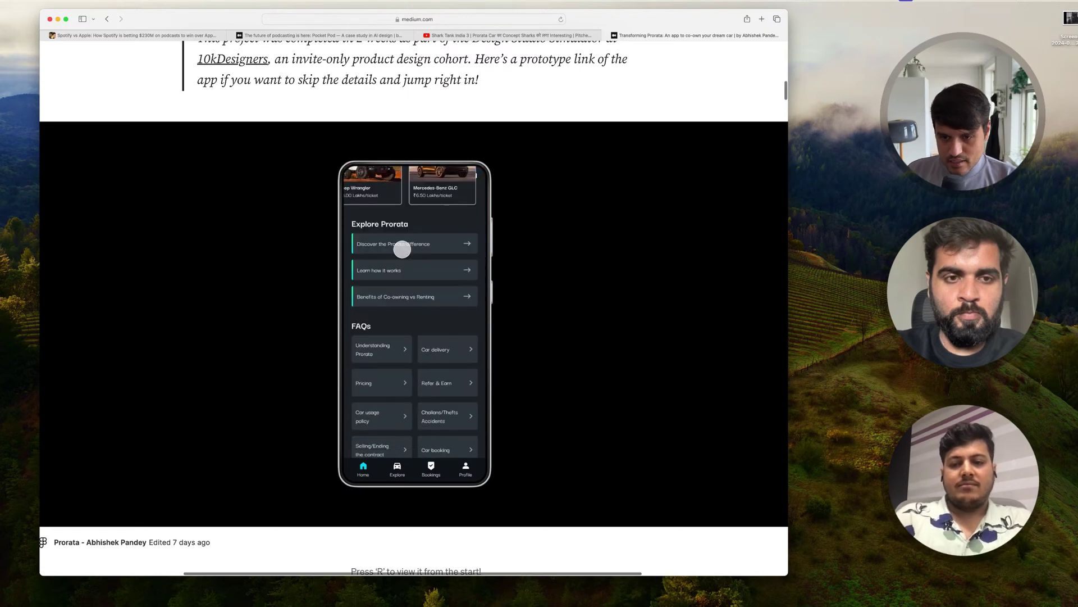
{"action": "scroll", "coordinate": [438, 300], "scroll_direction": "down", "scroll_amount": 3}
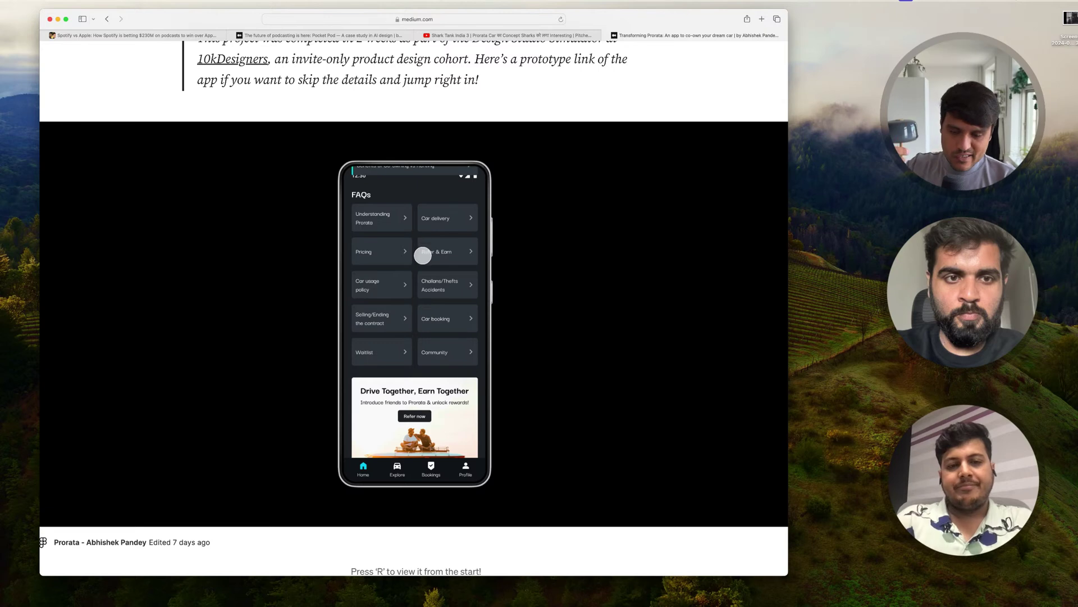
{"action": "scroll", "coordinate": [423, 289], "scroll_direction": "down", "scroll_amount": 3}
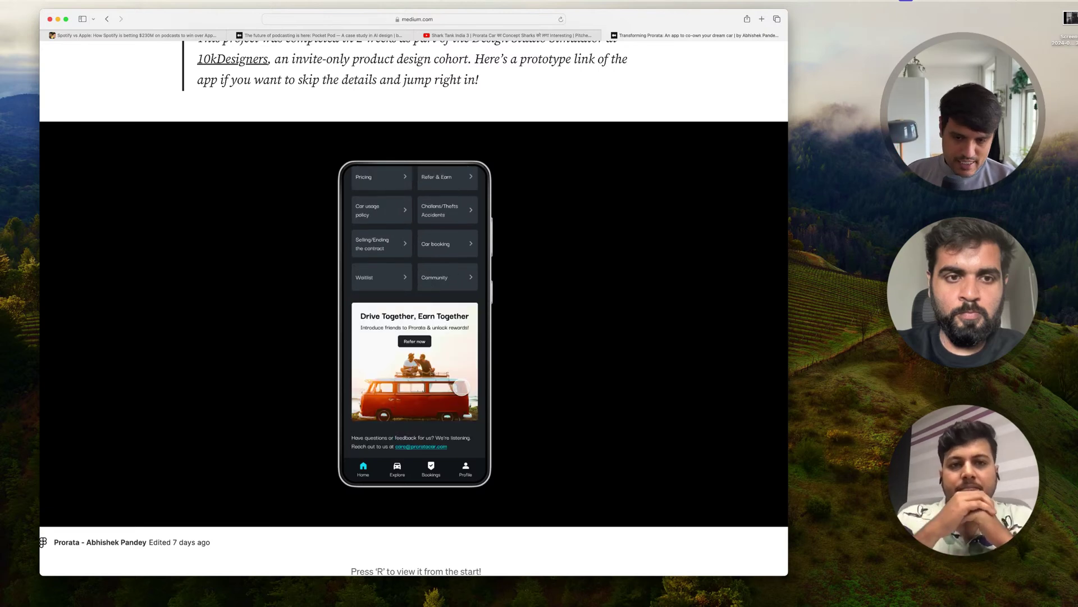
{"action": "scroll", "coordinate": [414, 358], "scroll_direction": "up", "scroll_amount": 5}
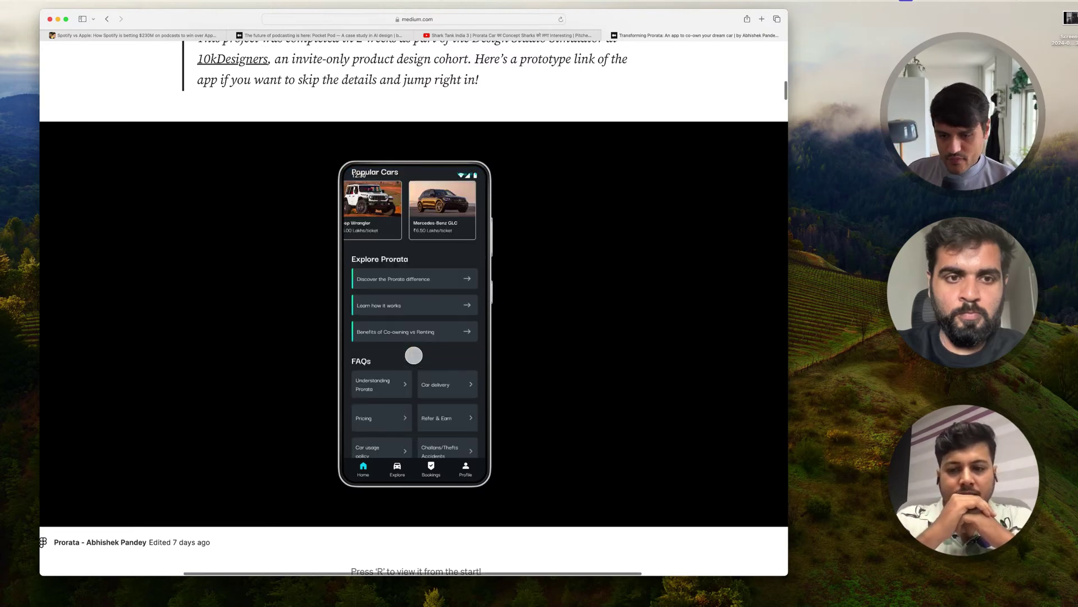
{"action": "scroll", "coordinate": [413, 354], "scroll_direction": "up", "scroll_amount": 5}
Open the prototype's Explore page and browse its list of cars
{"action": "left_click", "coordinate": [396, 467]}
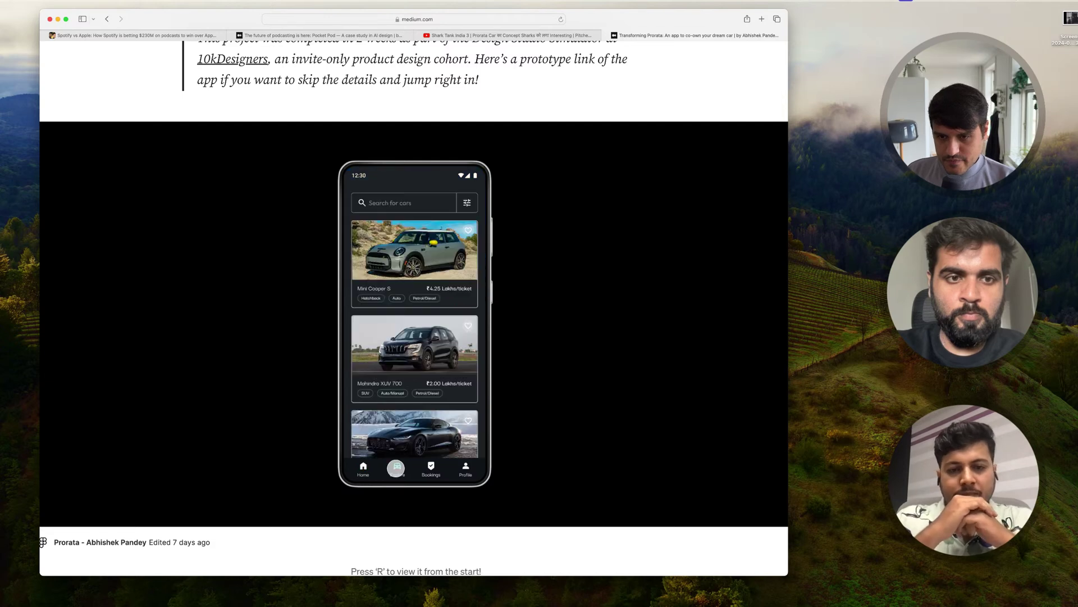
{"action": "scroll", "coordinate": [423, 302], "scroll_direction": "up", "scroll_amount": 1}
{"action": "scroll", "coordinate": [422, 301], "scroll_direction": "down", "scroll_amount": 3}
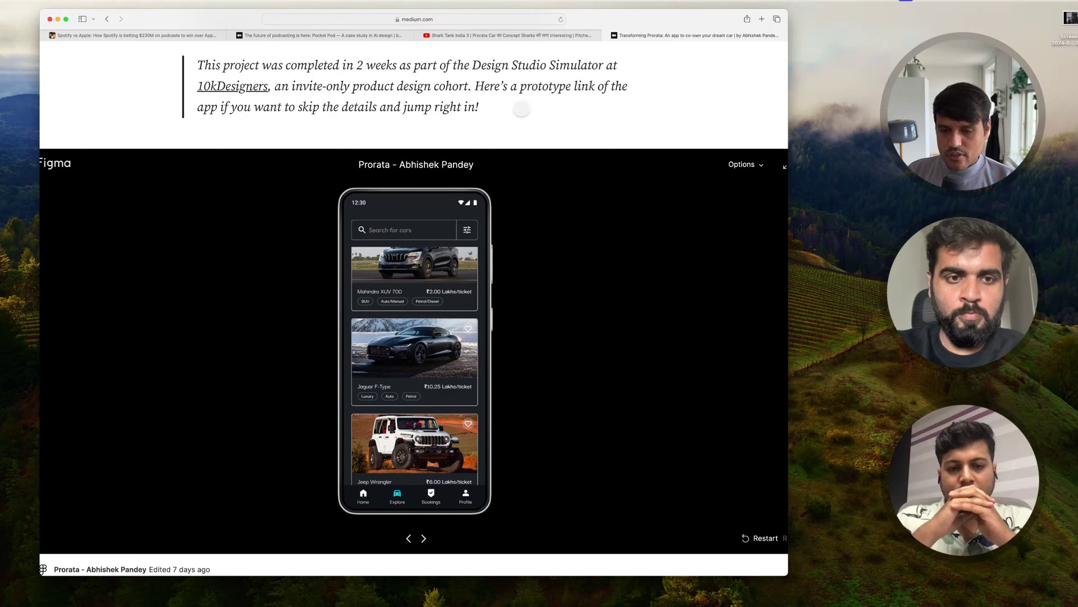
{"action": "scroll", "coordinate": [524, 89], "scroll_direction": "down", "scroll_amount": 1}
{"action": "scroll", "coordinate": [423, 370], "scroll_direction": "down", "scroll_amount": 5}
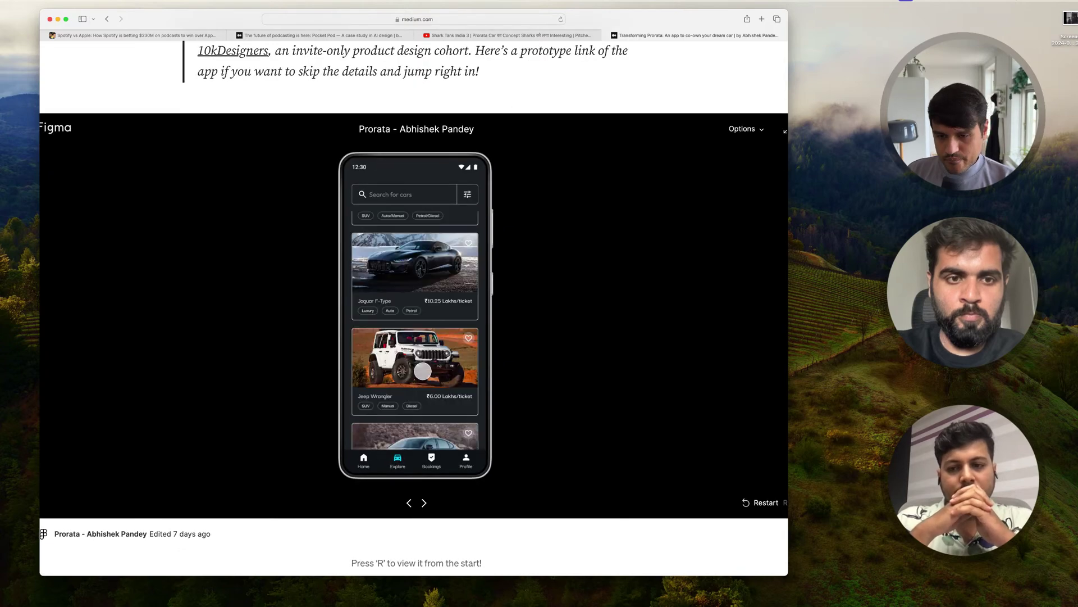
{"action": "scroll", "coordinate": [422, 371], "scroll_direction": "up", "scroll_amount": 6}
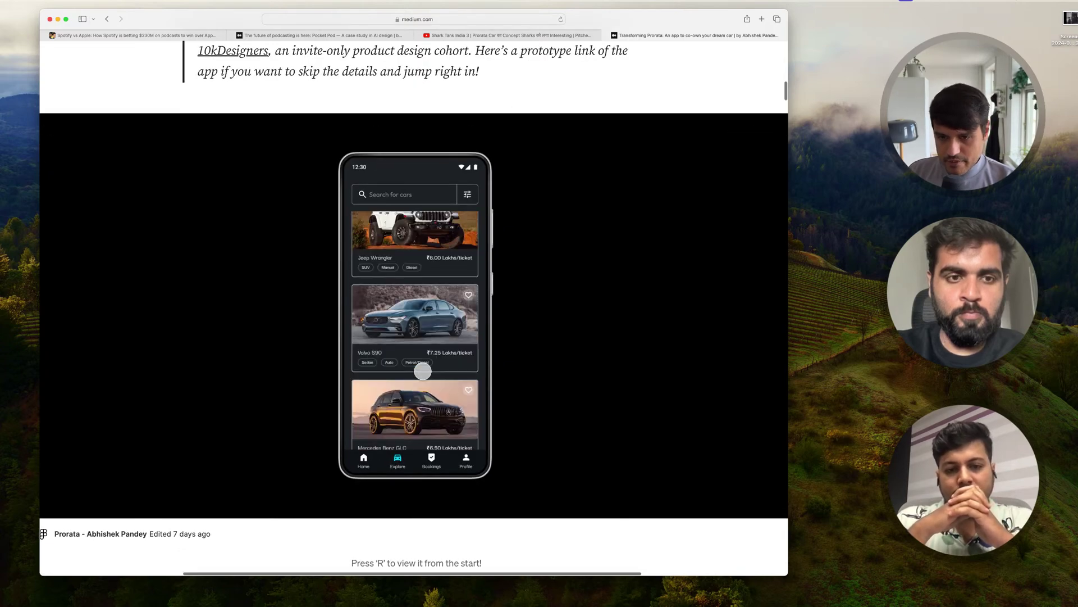
Open the Mini Cooper S details and review its pricing, Prorata AMC Charges and Renting vs Co-owning sections
{"action": "left_click", "coordinate": [437, 272]}
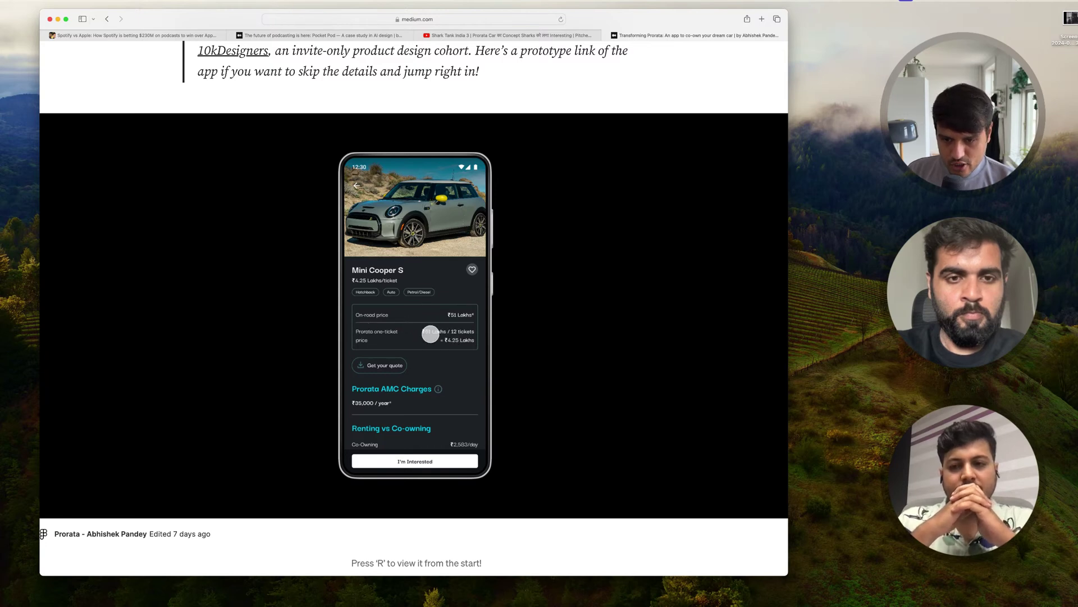
{"action": "scroll", "coordinate": [455, 339], "scroll_direction": "down", "scroll_amount": 1}
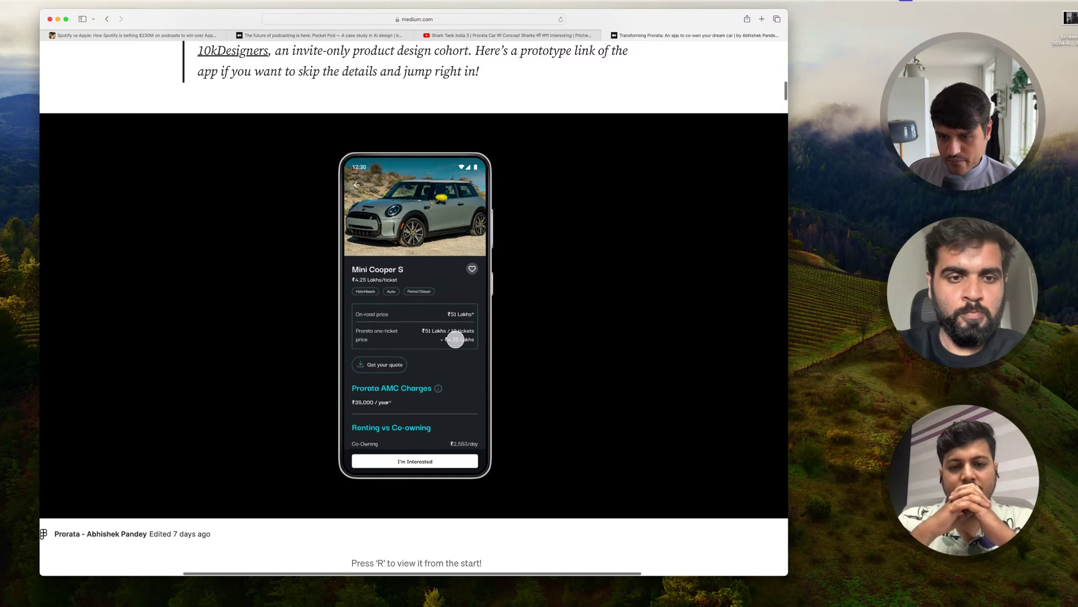
{"action": "scroll", "coordinate": [456, 339], "scroll_direction": "down", "scroll_amount": 3}
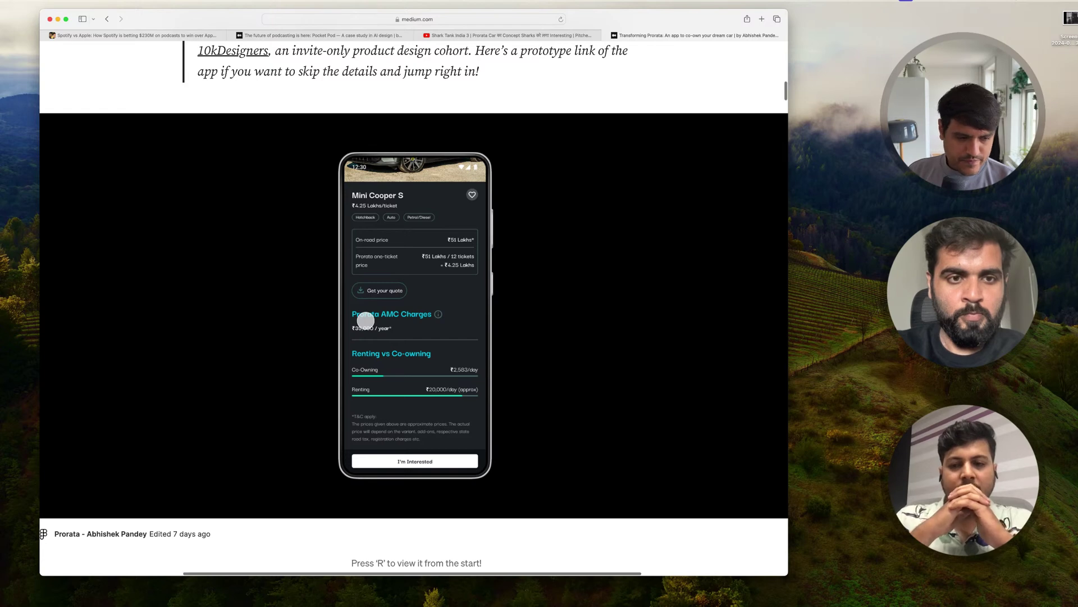
{"action": "scroll", "coordinate": [366, 320], "scroll_direction": "down", "scroll_amount": 1}
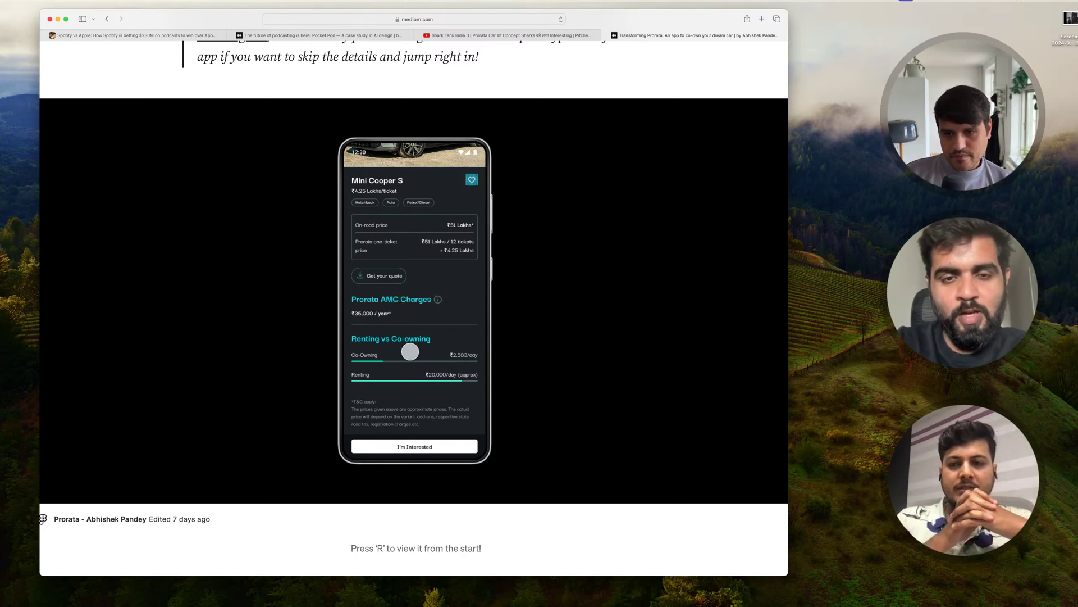
{"action": "scroll", "coordinate": [410, 352], "scroll_direction": "up", "scroll_amount": 1}
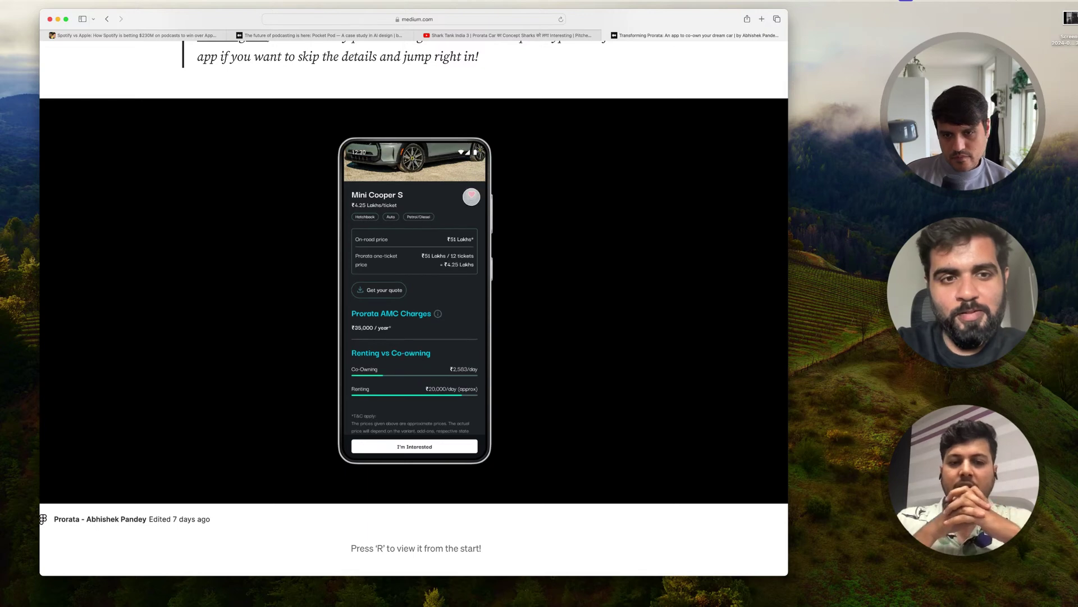
Mark the Mini Cooper S as a favourite and go over its details page again
{"action": "left_click", "coordinate": [471, 196]}
{"action": "scroll", "coordinate": [445, 238], "scroll_direction": "up", "scroll_amount": 4}
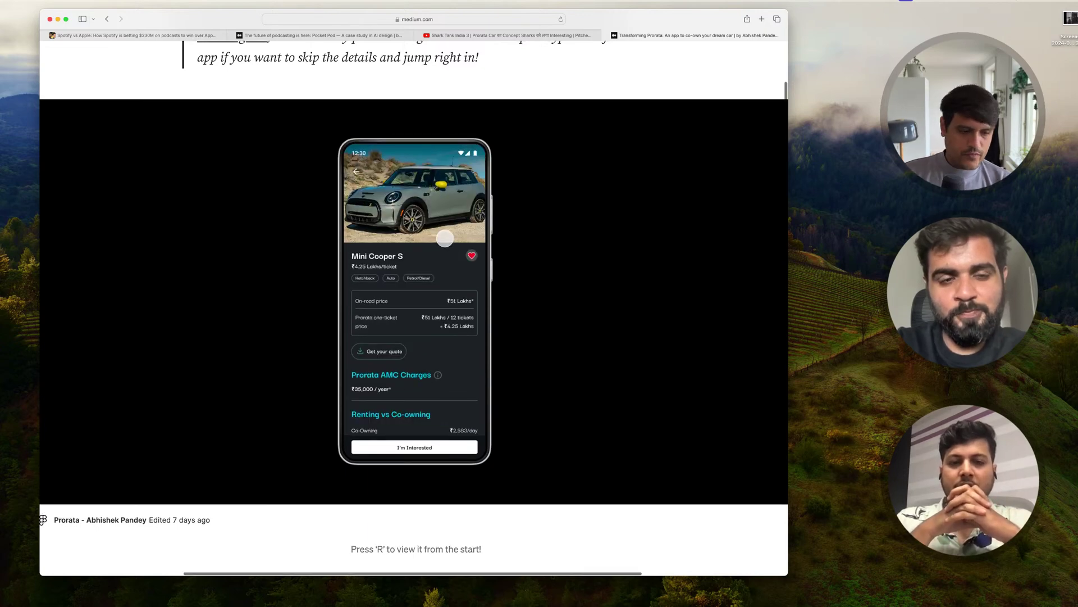
{"action": "scroll", "coordinate": [424, 347], "scroll_direction": "down", "scroll_amount": 1}
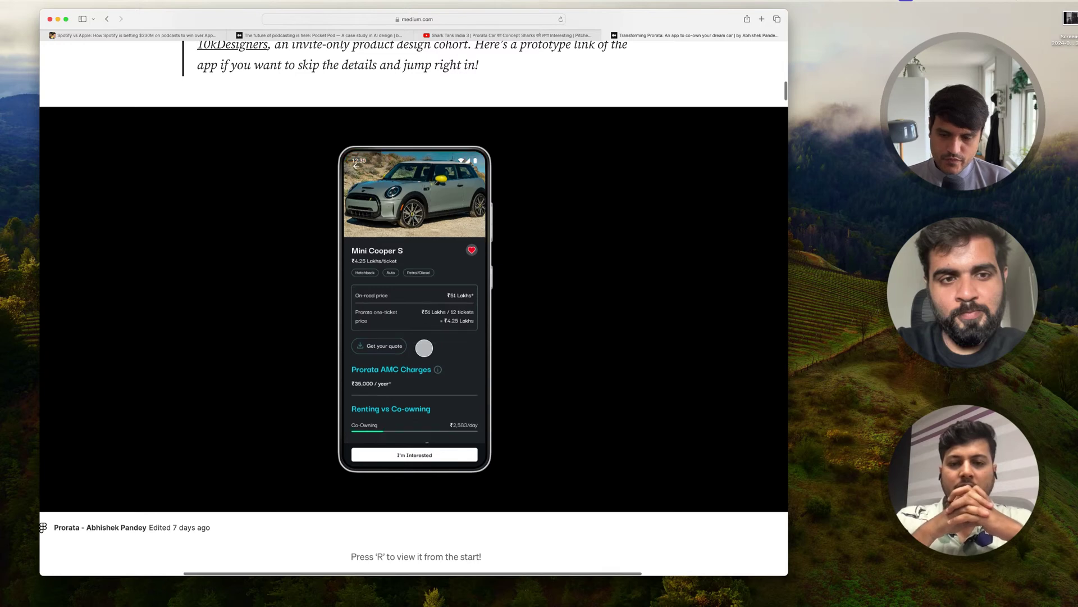
{"action": "scroll", "coordinate": [424, 348], "scroll_direction": "down", "scroll_amount": 2}
{"action": "left_click", "coordinate": [439, 342]}
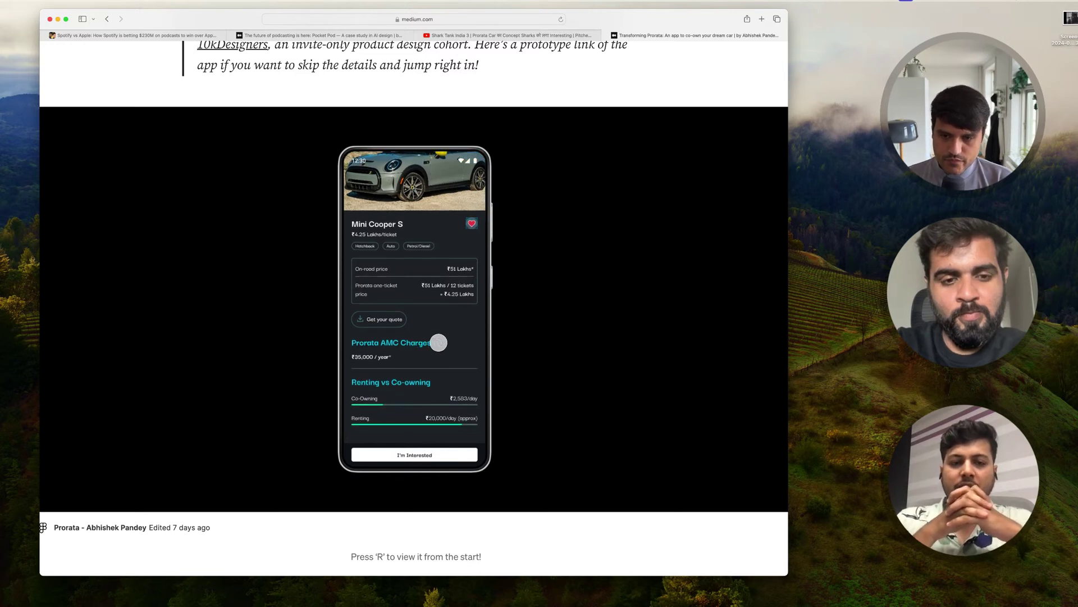
{"action": "scroll", "coordinate": [439, 343], "scroll_direction": "down", "scroll_amount": 2}
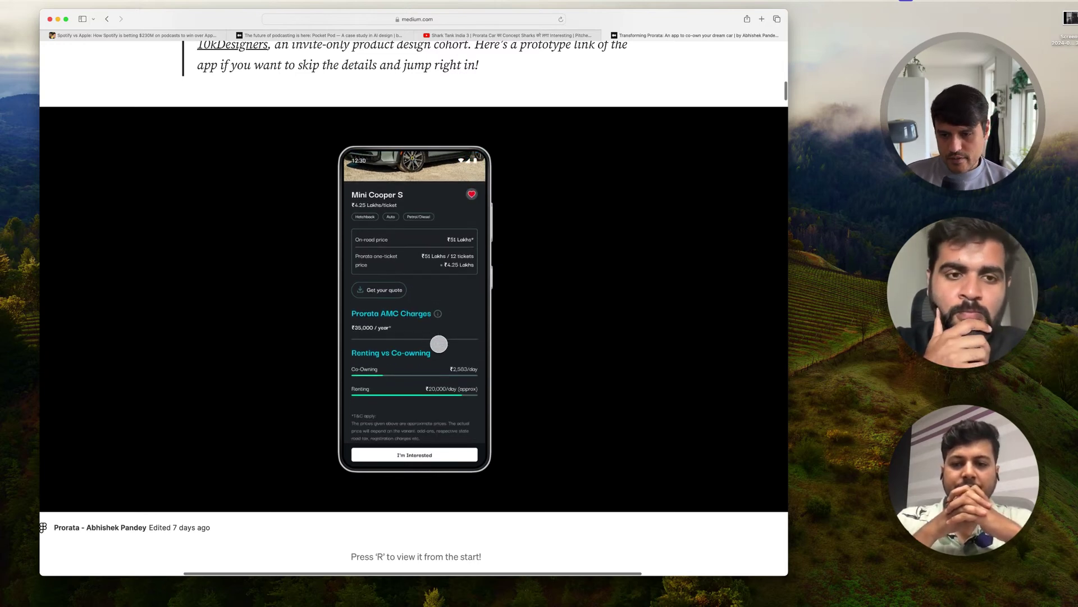
{"action": "scroll", "coordinate": [439, 344], "scroll_direction": "down", "scroll_amount": 1}
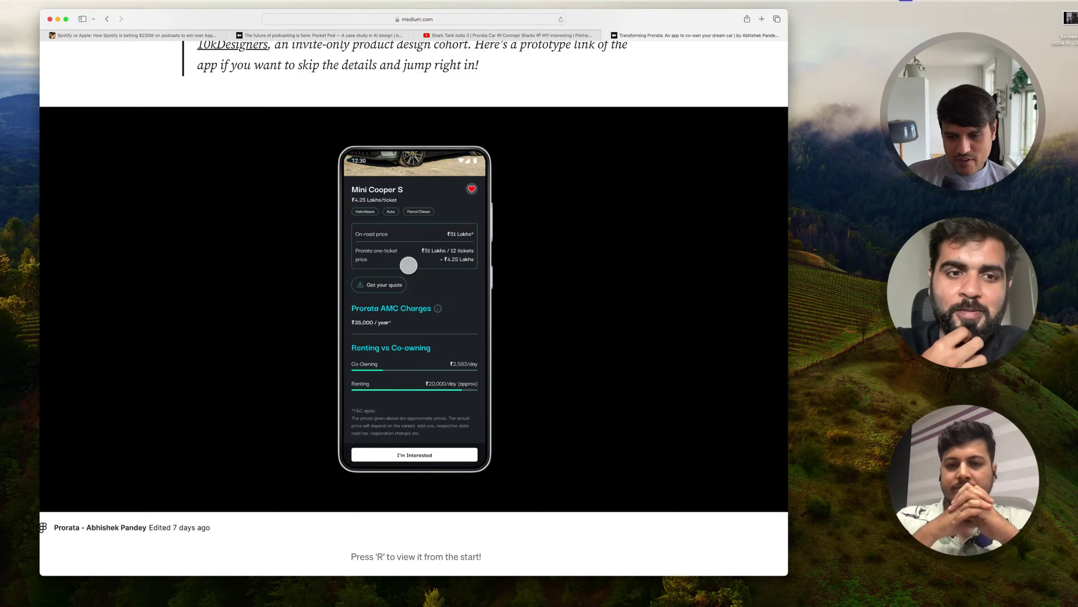
{"action": "scroll", "coordinate": [408, 264], "scroll_direction": "up", "scroll_amount": 5}
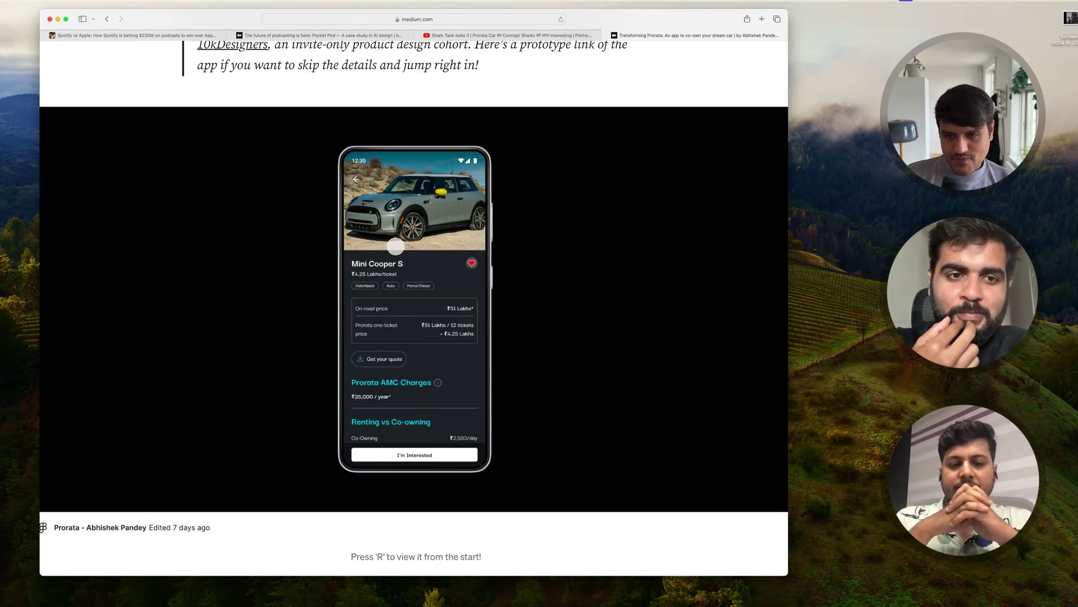
Return from the Mini Cooper S details to the Explore list and browse further cars
{"action": "left_click", "coordinate": [391, 235]}
{"action": "left_click", "coordinate": [357, 178]}
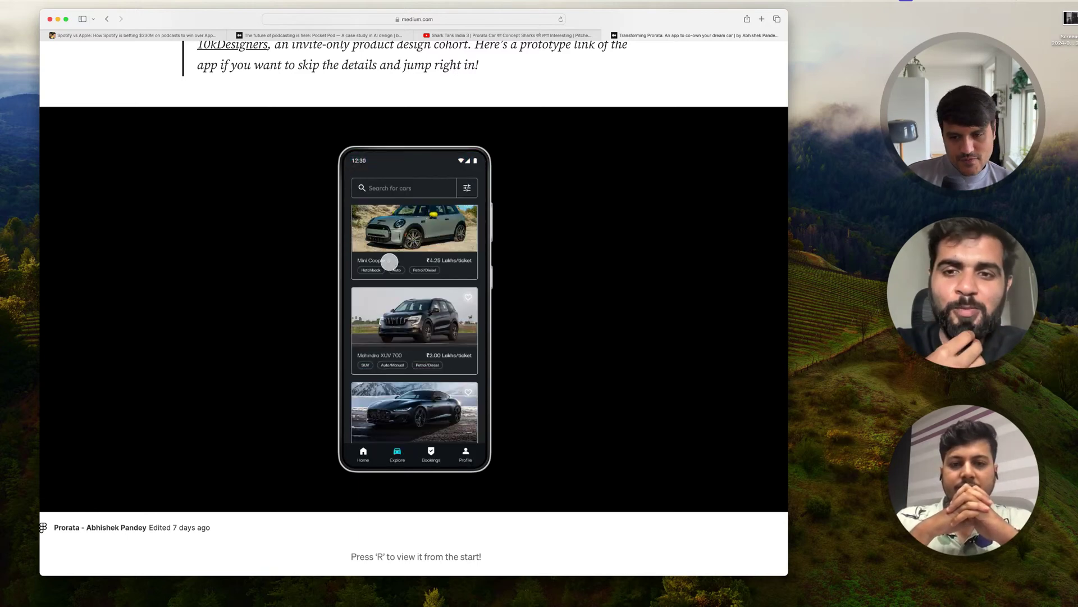
{"action": "scroll", "coordinate": [403, 300], "scroll_direction": "down", "scroll_amount": 3}
Open the prototype's Invite friends, earn Prorata cash screen and read its How it works section
{"action": "left_click", "coordinate": [425, 452]}
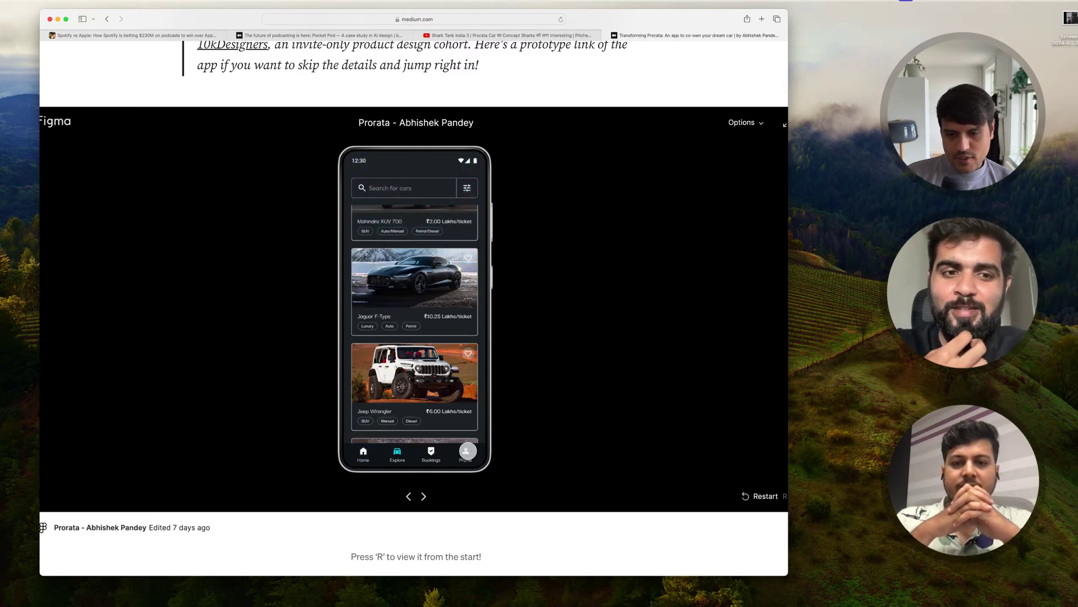
{"action": "left_click", "coordinate": [468, 429]}
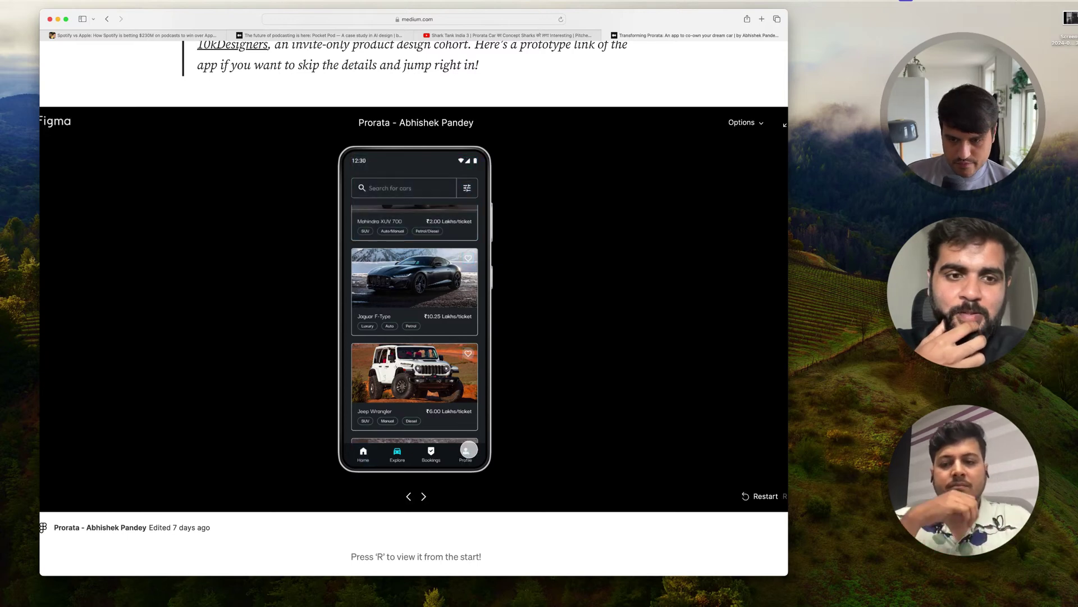
{"action": "left_click", "coordinate": [468, 449]}
{"action": "scroll", "coordinate": [468, 449], "scroll_direction": "right", "scroll_amount": 1}
{"action": "left_click", "coordinate": [469, 449]}
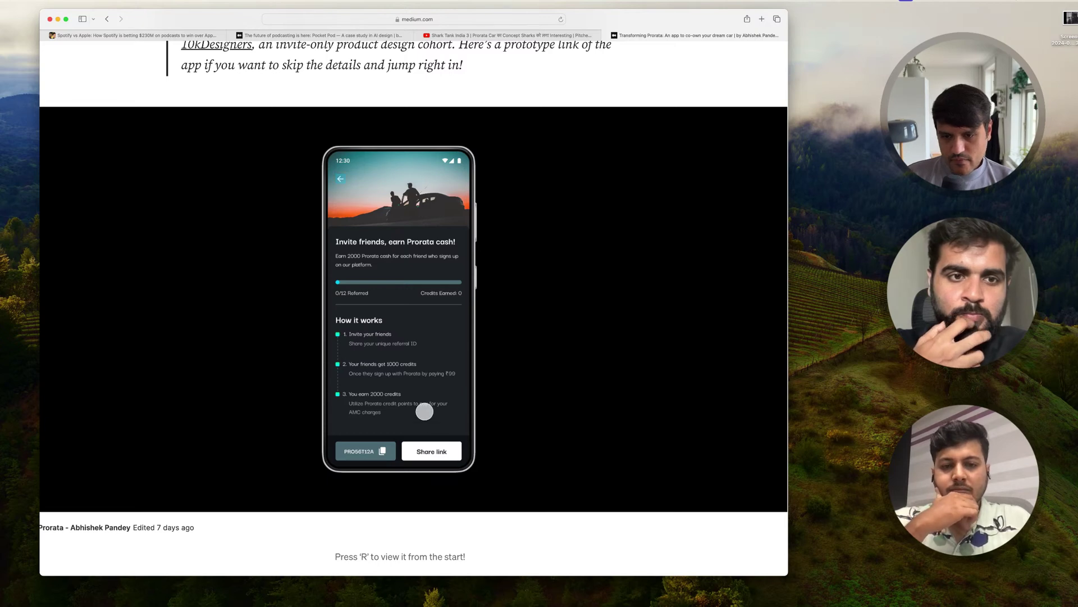
{"action": "scroll", "coordinate": [431, 346], "scroll_direction": "down", "scroll_amount": 1}
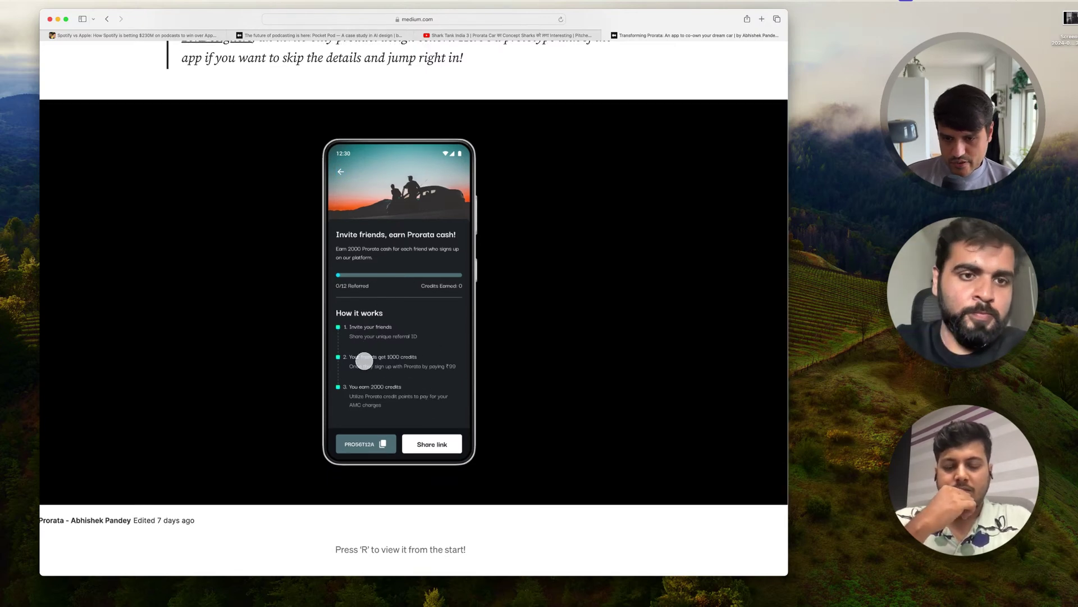
{"action": "scroll", "coordinate": [397, 385], "scroll_direction": "down", "scroll_amount": 1}
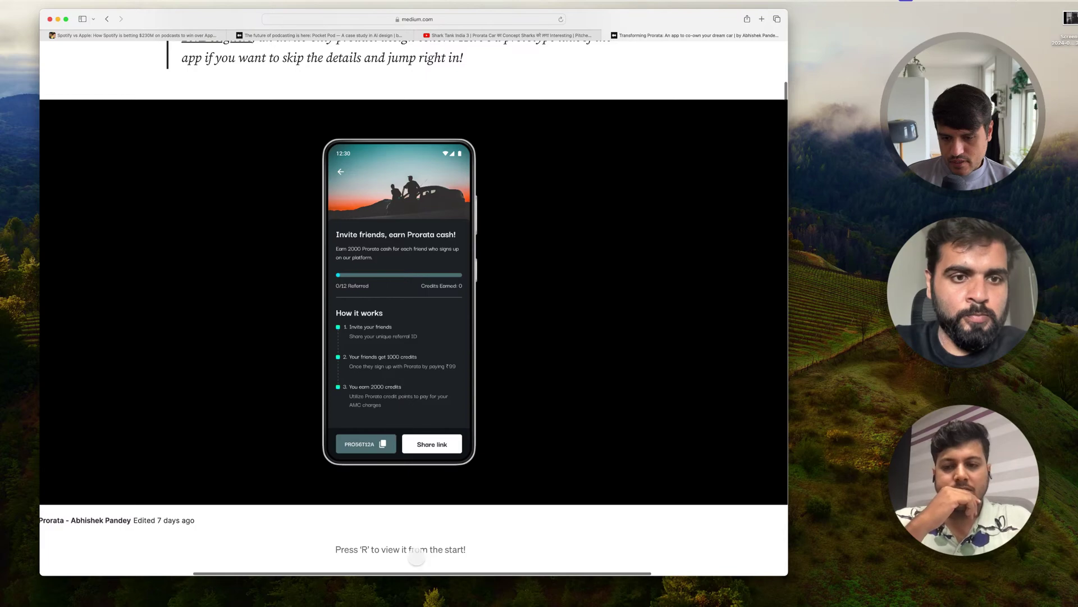
Move on to the About Prorata section of the article and highlight its introductory paragraph
{"action": "scroll", "coordinate": [542, 68], "scroll_direction": "down", "scroll_amount": 5}
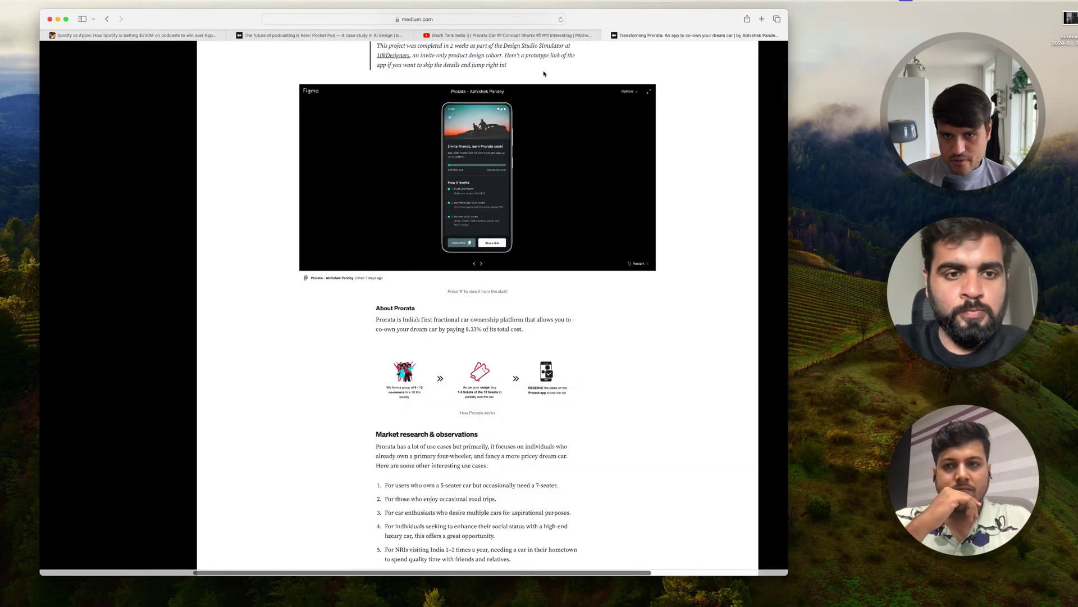
{"action": "scroll", "coordinate": [470, 429], "scroll_direction": "down", "scroll_amount": 3}
{"action": "scroll", "coordinate": [470, 428], "scroll_direction": "down", "scroll_amount": 1}
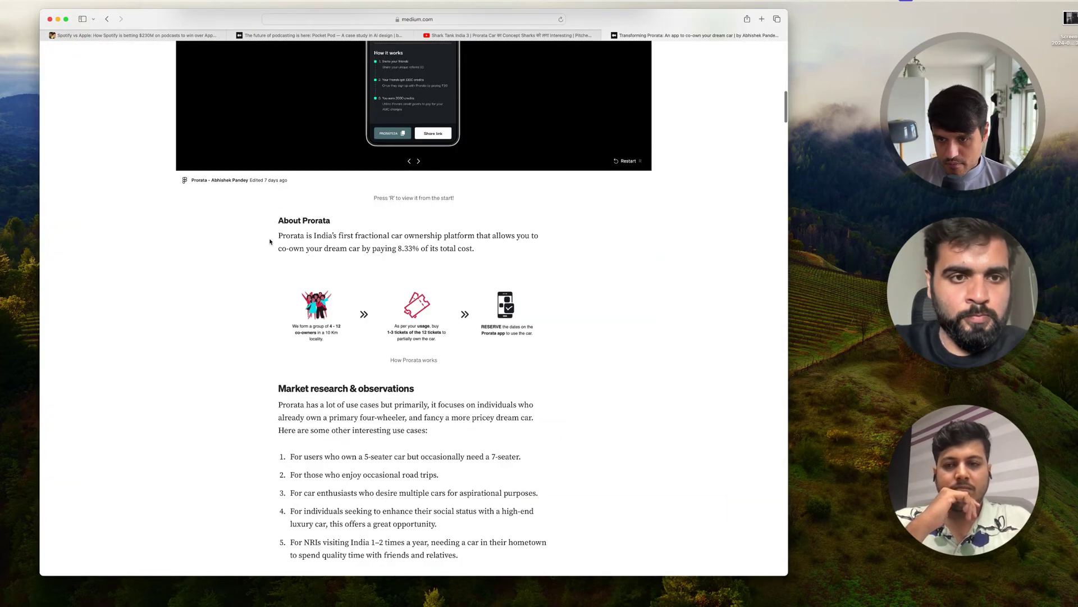
{"action": "triple_click", "coordinate": [417, 245]}
{"action": "scroll", "coordinate": [460, 337], "scroll_direction": "down", "scroll_amount": 4}
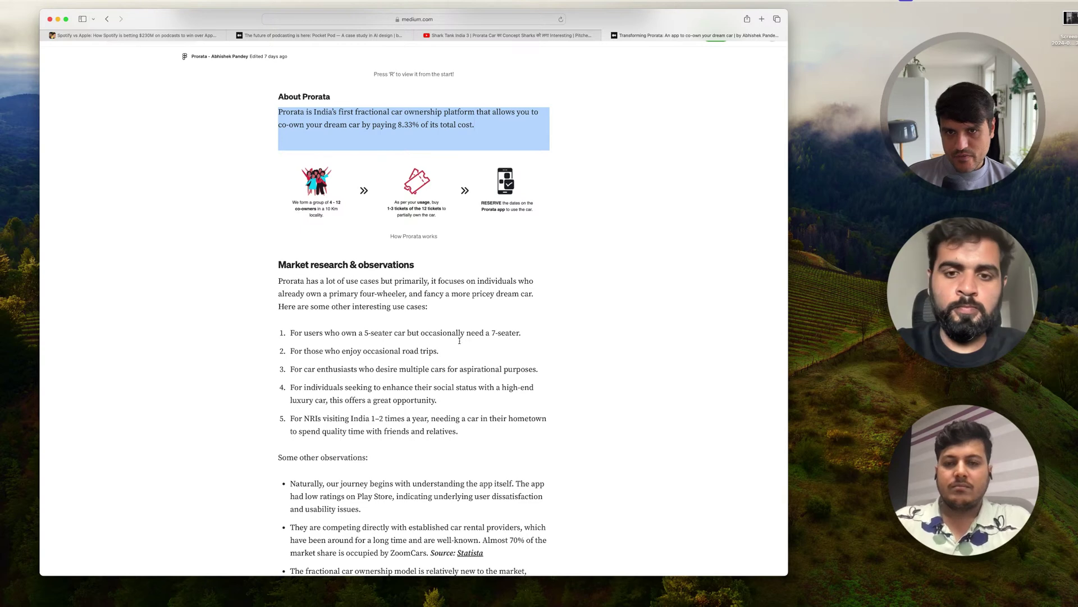
Check the Shark Tank India 3 video about Prorata on YouTube and return to the Medium case study
{"action": "left_click", "coordinate": [555, 37]}
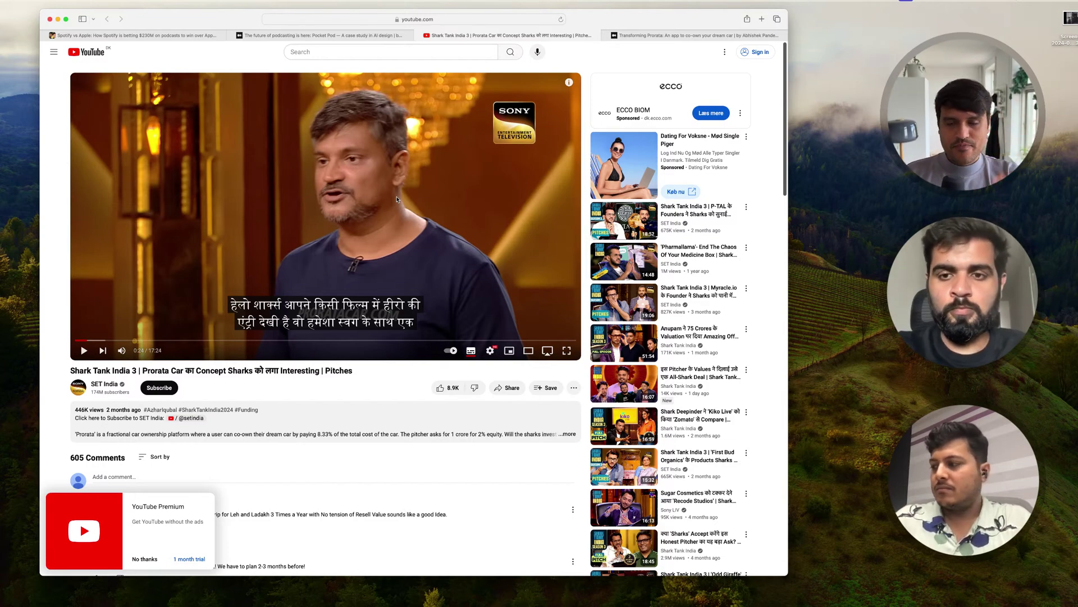
{"action": "left_click", "coordinate": [678, 39]}
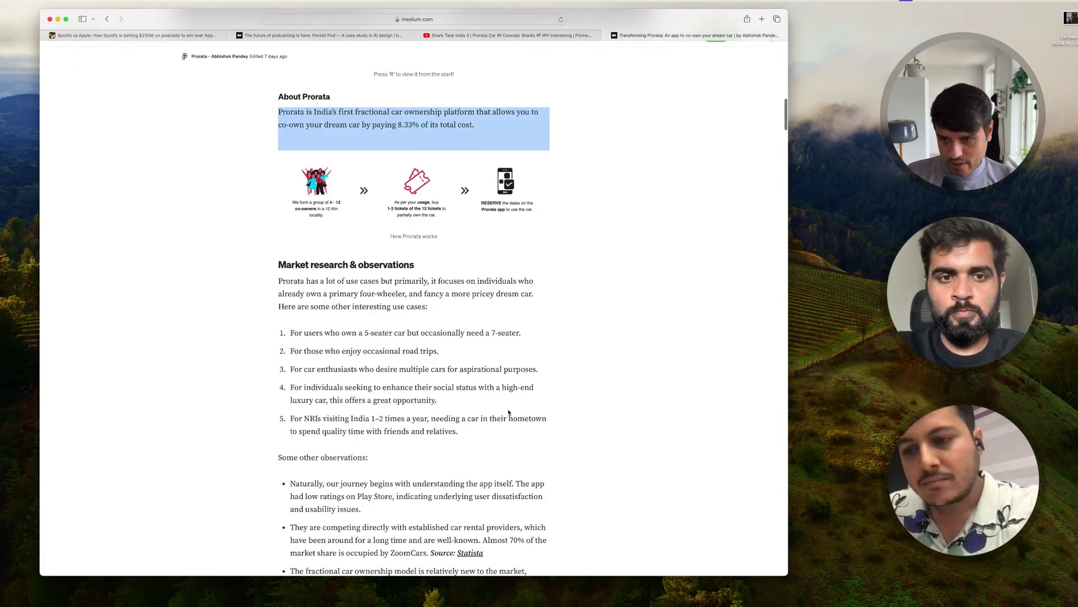
Highlight the five numbered use cases and the first three observations under Market research & observations, reading on to Prorata's USP
{"action": "scroll", "coordinate": [294, 162], "scroll_direction": "down", "scroll_amount": 3}
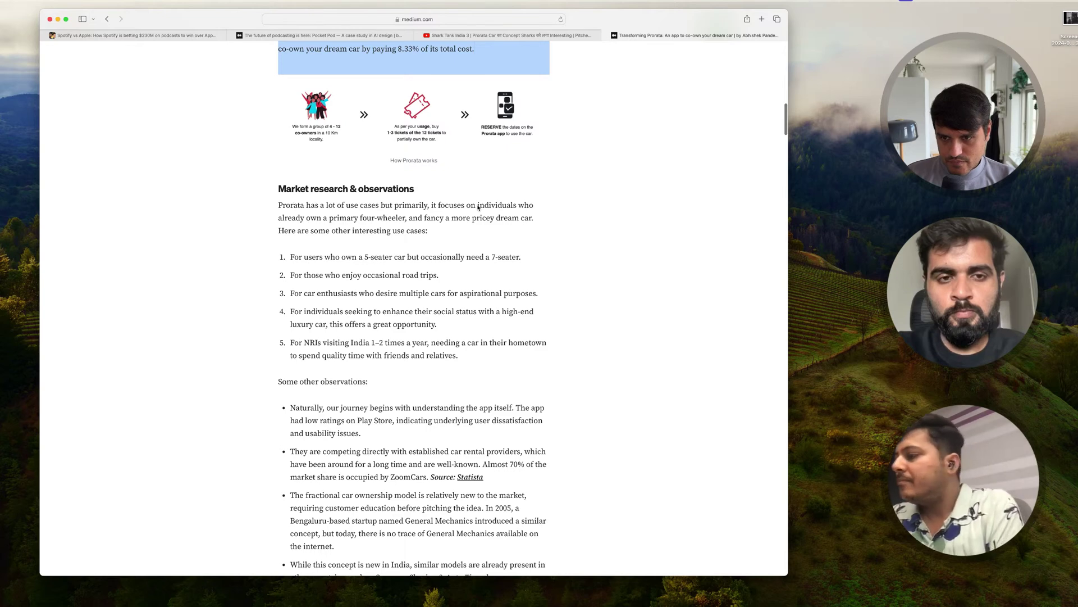
{"action": "left_click_drag", "start_coordinate": [289, 258], "coordinate": [367, 382]}
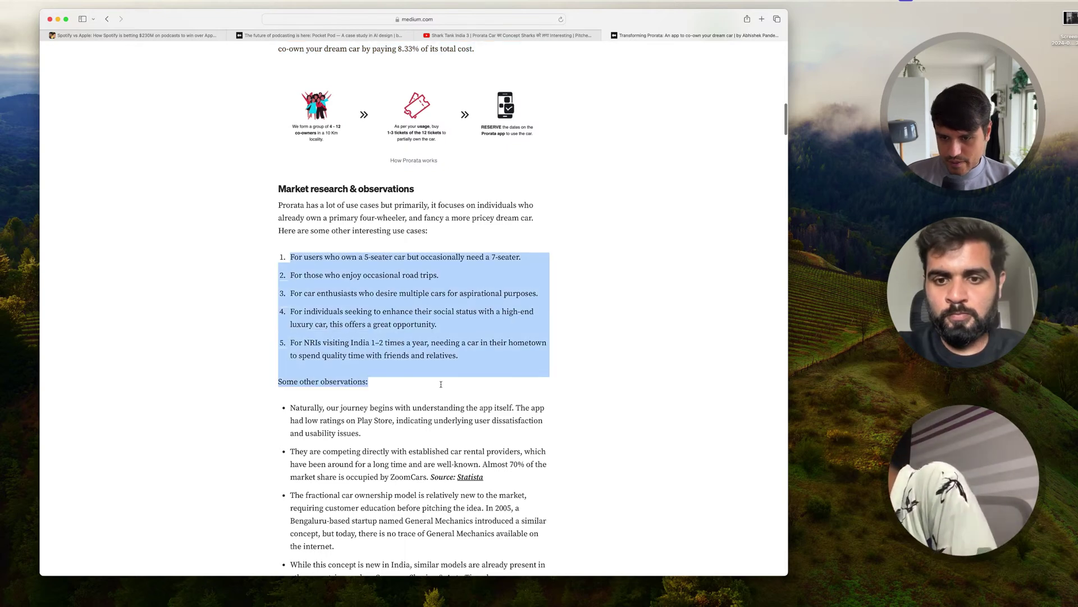
{"action": "scroll", "coordinate": [293, 329], "scroll_direction": "down", "scroll_amount": 3}
{"action": "left_click_drag", "start_coordinate": [293, 330], "coordinate": [430, 476]}
{"action": "scroll", "coordinate": [429, 476], "scroll_direction": "down", "scroll_amount": 3}
{"action": "scroll", "coordinate": [429, 476], "scroll_direction": "down", "scroll_amount": 6}
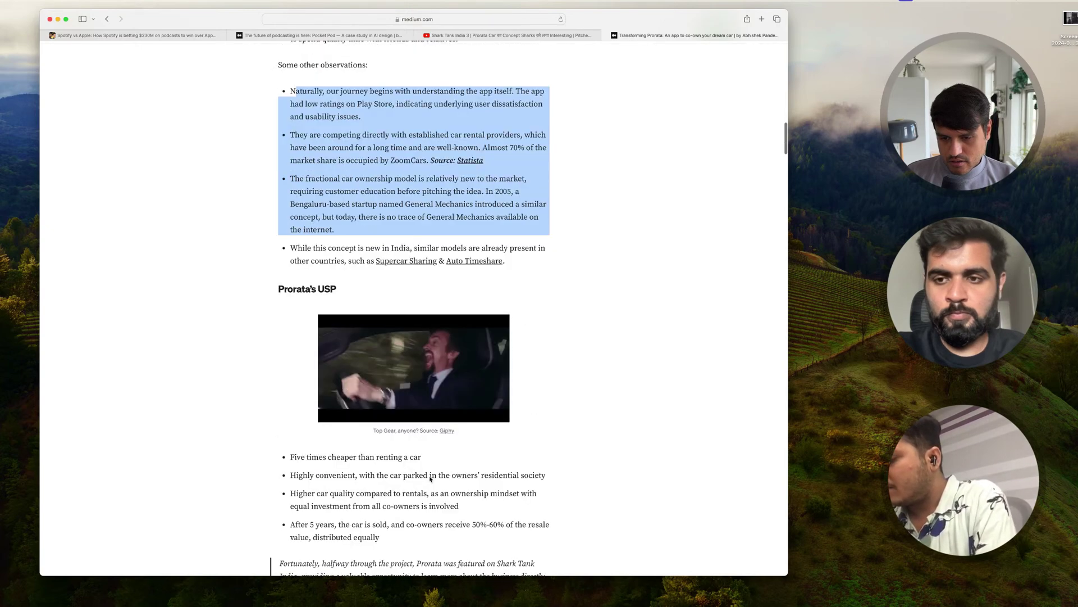
Switch to the FigJam board, deselect the Cooper S screen, look over the Prorata app screens and return to the Medium case study
{"action": "scroll", "coordinate": [431, 478], "scroll_direction": "down", "scroll_amount": 1}
{"action": "scroll", "coordinate": [431, 478], "scroll_direction": "down", "scroll_amount": 1}
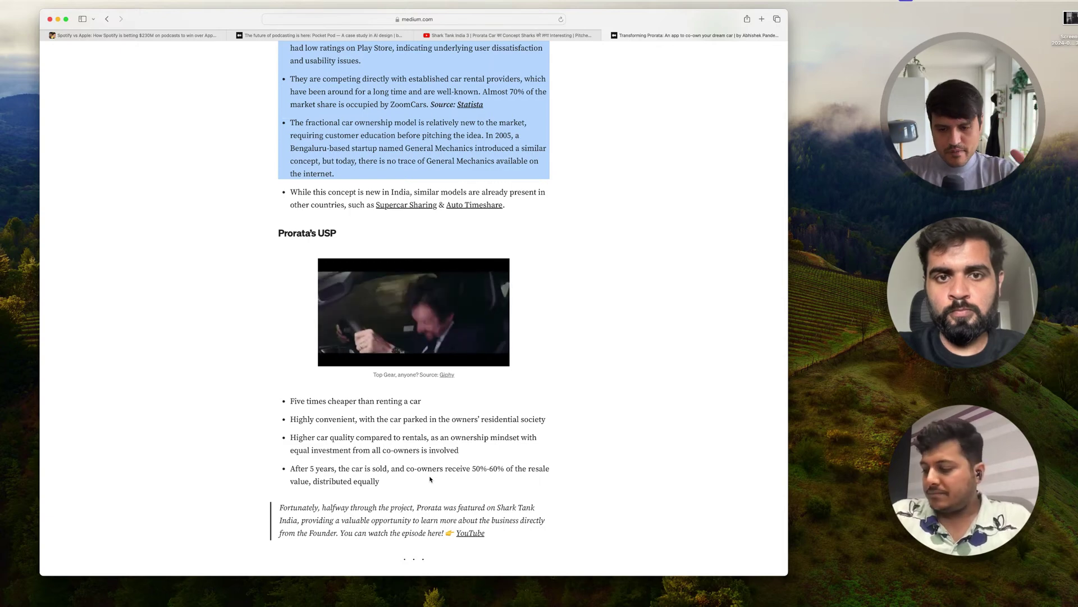
{"action": "key", "text": "ctrl+Left"}
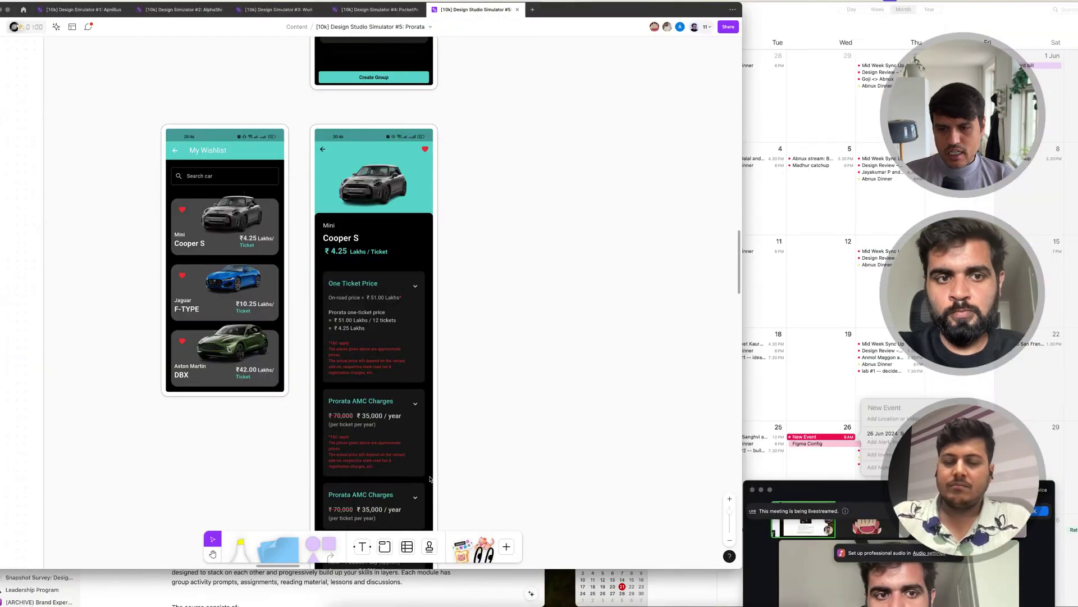
{"action": "scroll", "coordinate": [648, 412], "scroll_direction": "down", "scroll_amount": 10}
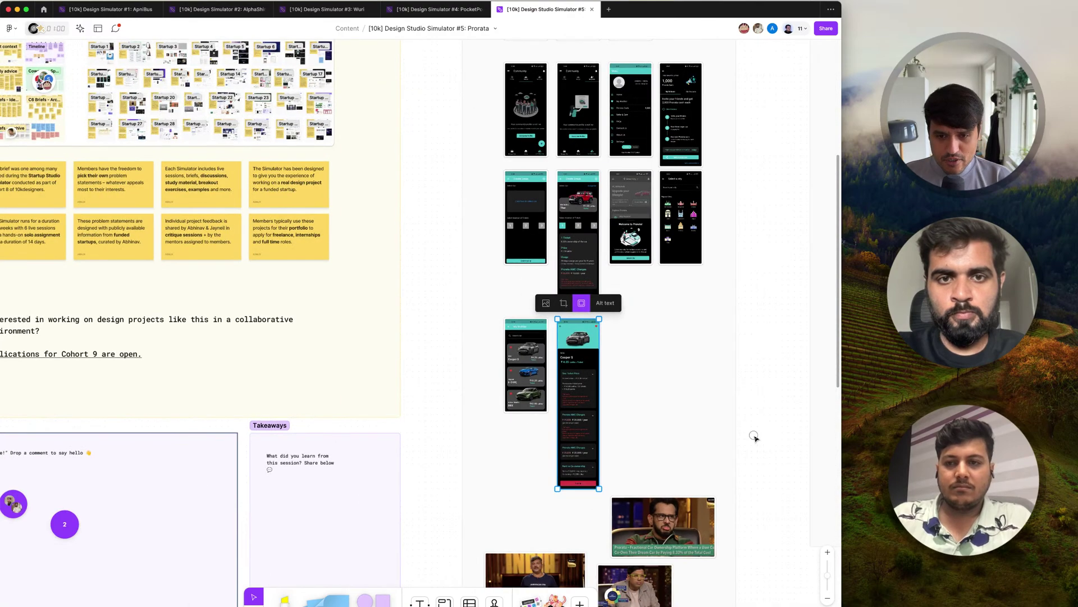
{"action": "left_click", "coordinate": [755, 438]}
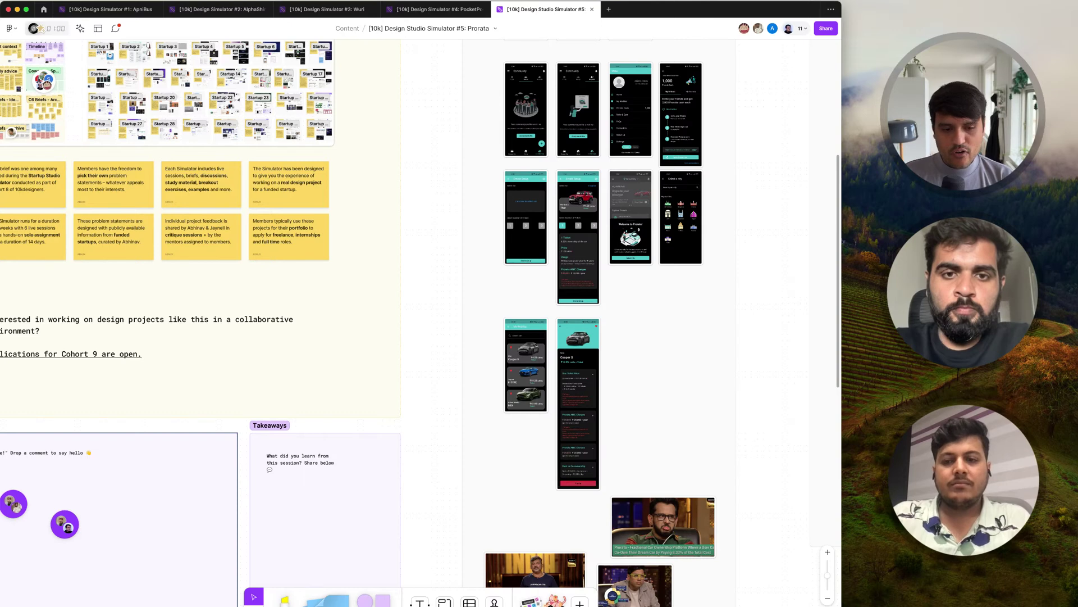
{"action": "left_click", "coordinate": [1013, 546]}
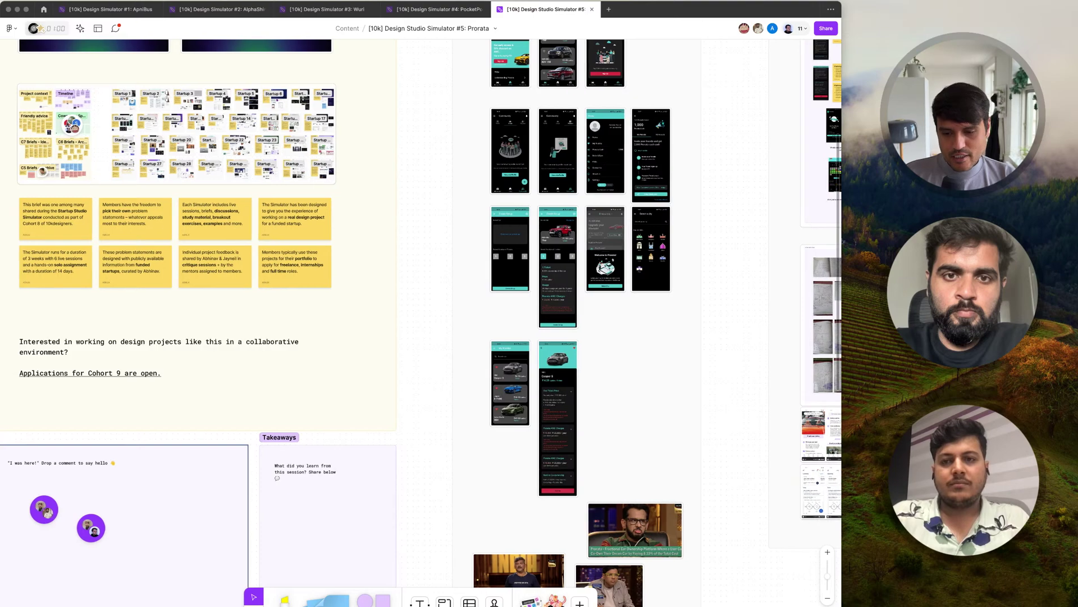
{"action": "key", "text": "ctrl+Right"}
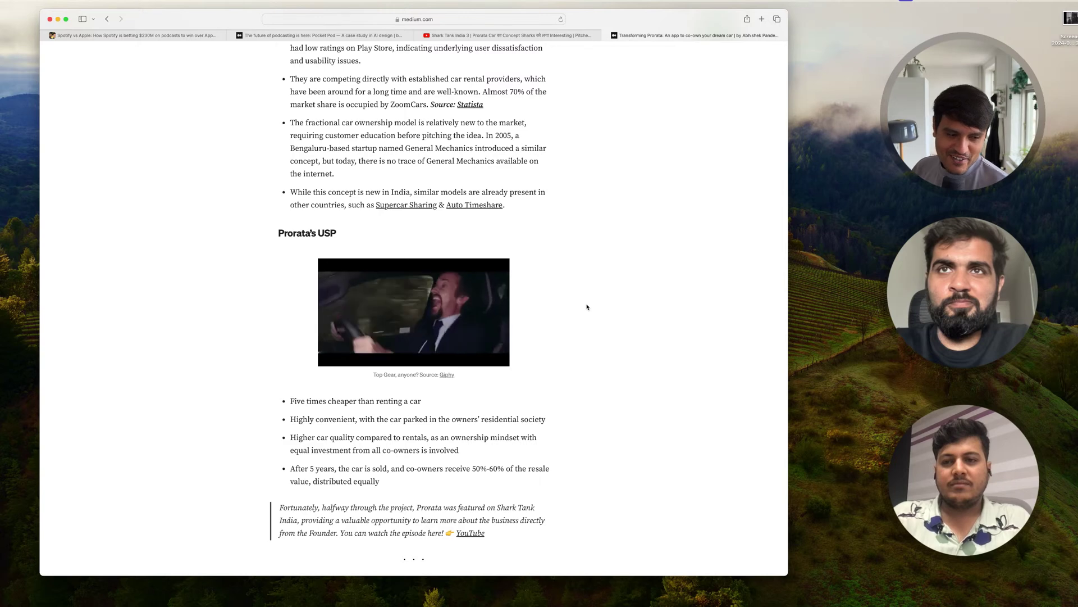
Read the Prorata's USP list and highlight the note below it about Prorata being featured on Shark Tank India
{"action": "scroll", "coordinate": [587, 306], "scroll_direction": "down", "scroll_amount": 2}
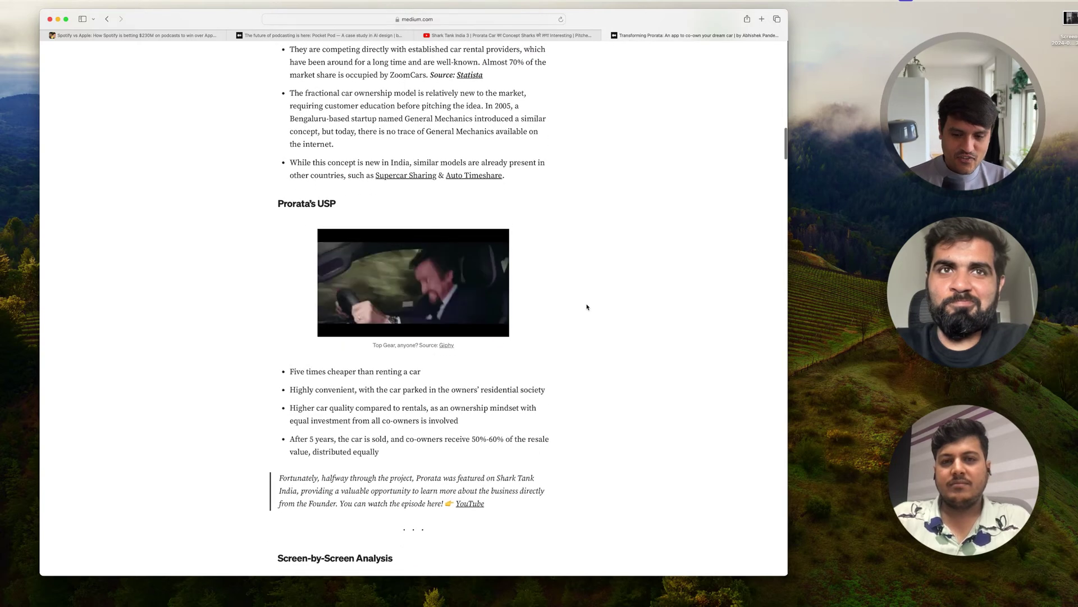
{"action": "scroll", "coordinate": [587, 307], "scroll_direction": "down", "scroll_amount": 2}
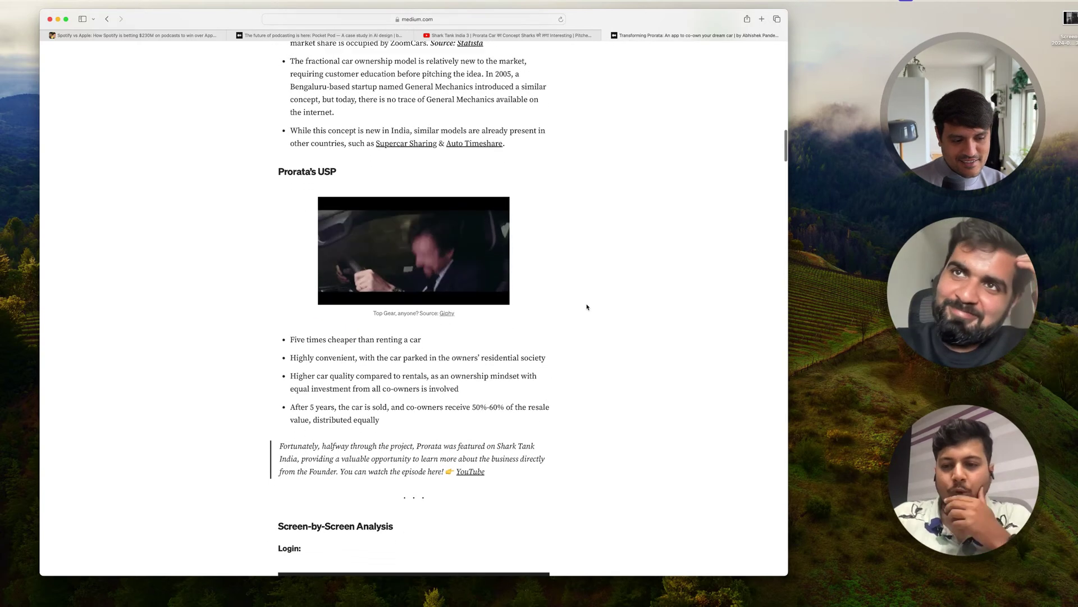
{"action": "scroll", "coordinate": [587, 307], "scroll_direction": "down", "scroll_amount": 1}
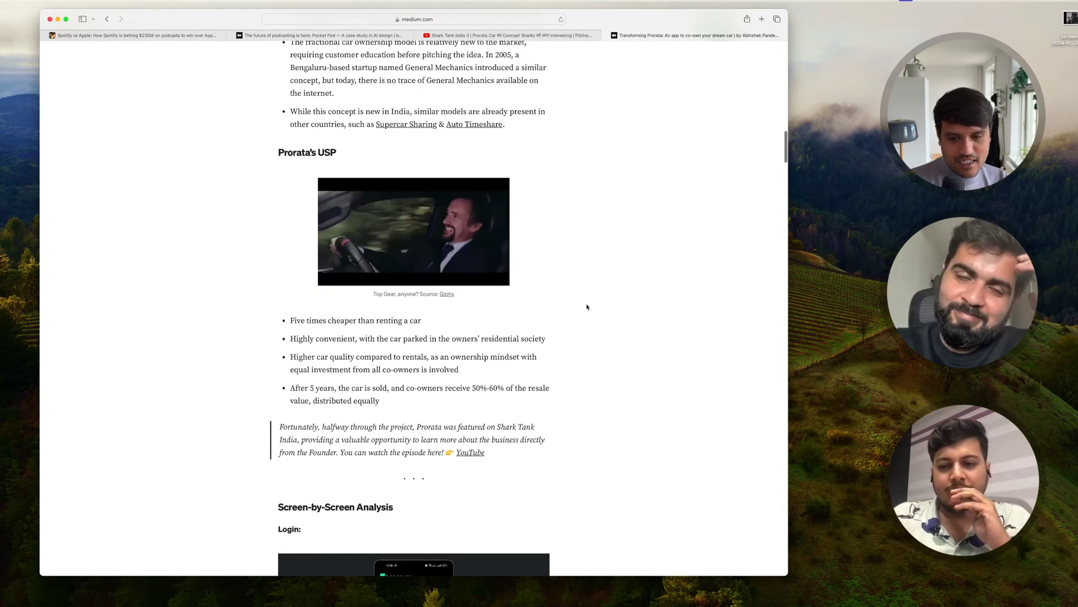
{"action": "scroll", "coordinate": [587, 307], "scroll_direction": "down", "scroll_amount": 3}
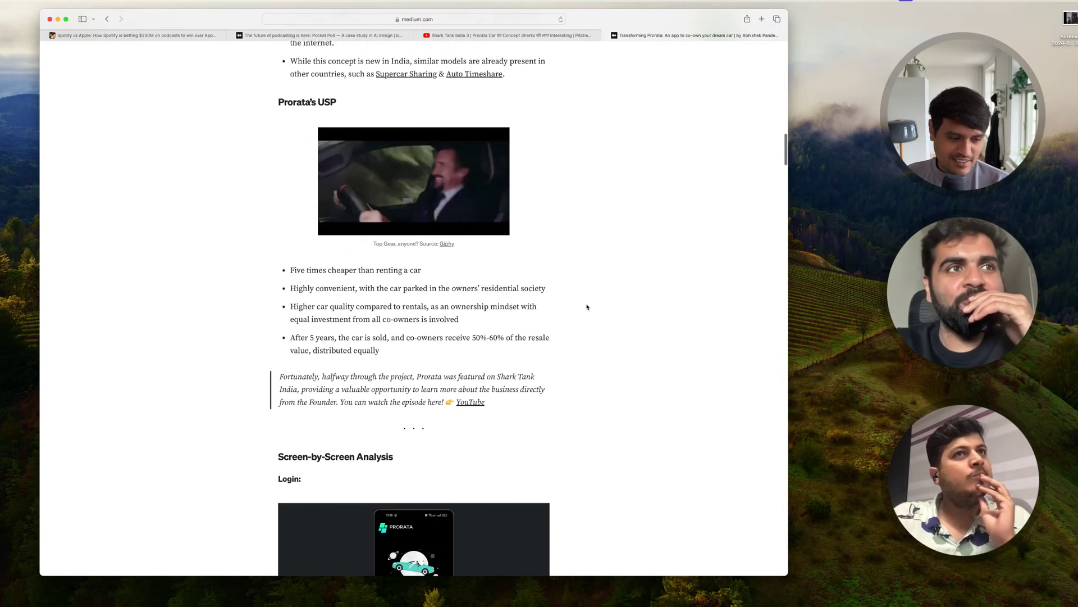
{"action": "scroll", "coordinate": [587, 306], "scroll_direction": "down", "scroll_amount": 3}
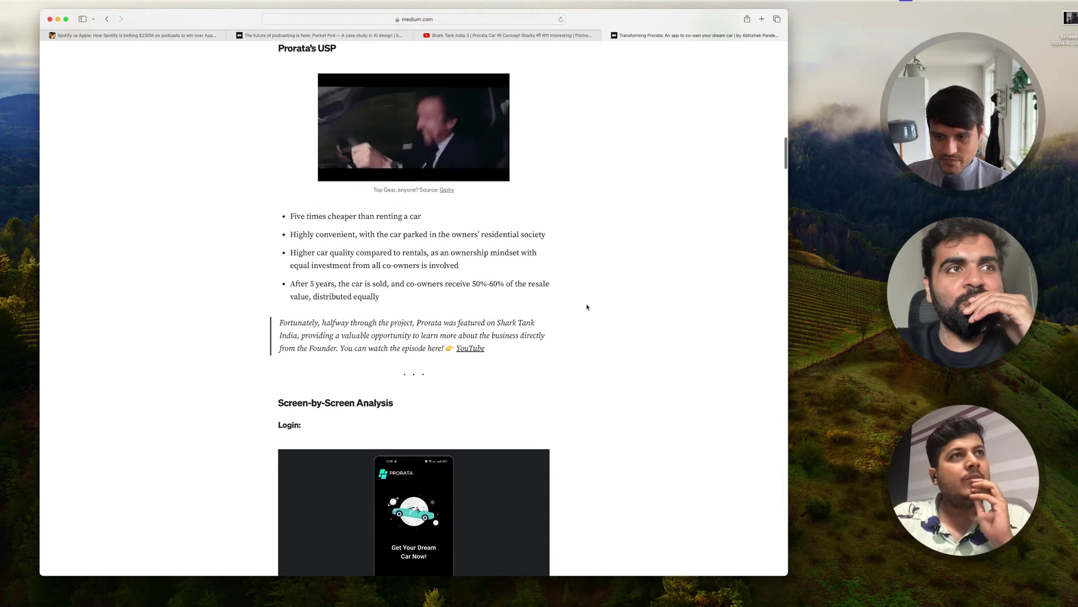
{"action": "scroll", "coordinate": [587, 307], "scroll_direction": "down", "scroll_amount": 1}
{"action": "left_click_drag", "start_coordinate": [416, 299], "coordinate": [498, 333]}
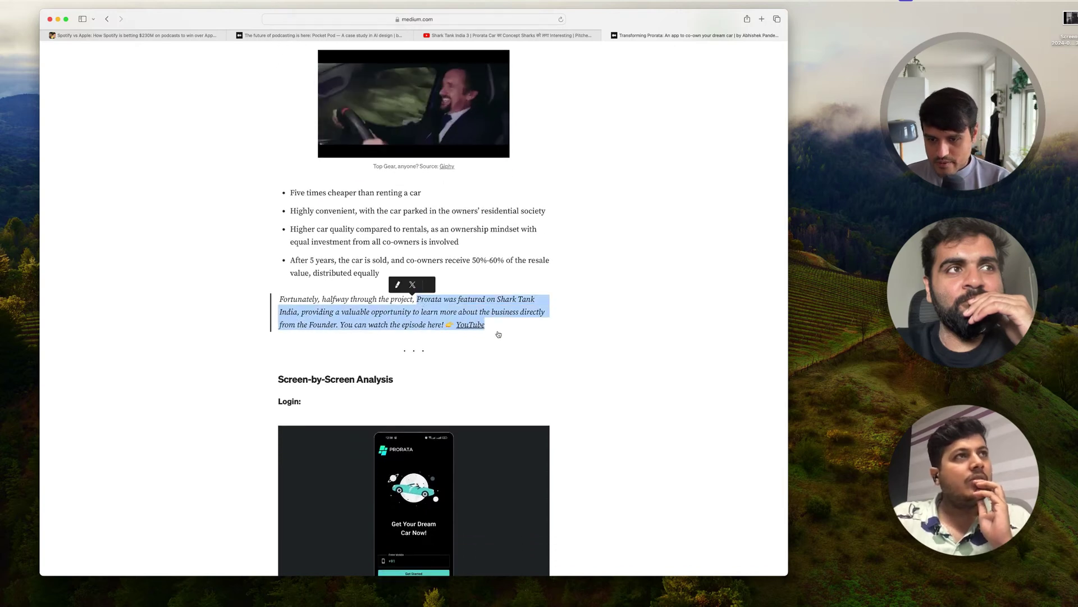
Move on to Screen-by-Screen Analysis and highlight the three Login critique points one by one, clearing the selection at the end
{"action": "scroll", "coordinate": [498, 334], "scroll_direction": "down", "scroll_amount": 5}
{"action": "scroll", "coordinate": [613, 396], "scroll_direction": "down", "scroll_amount": 8}
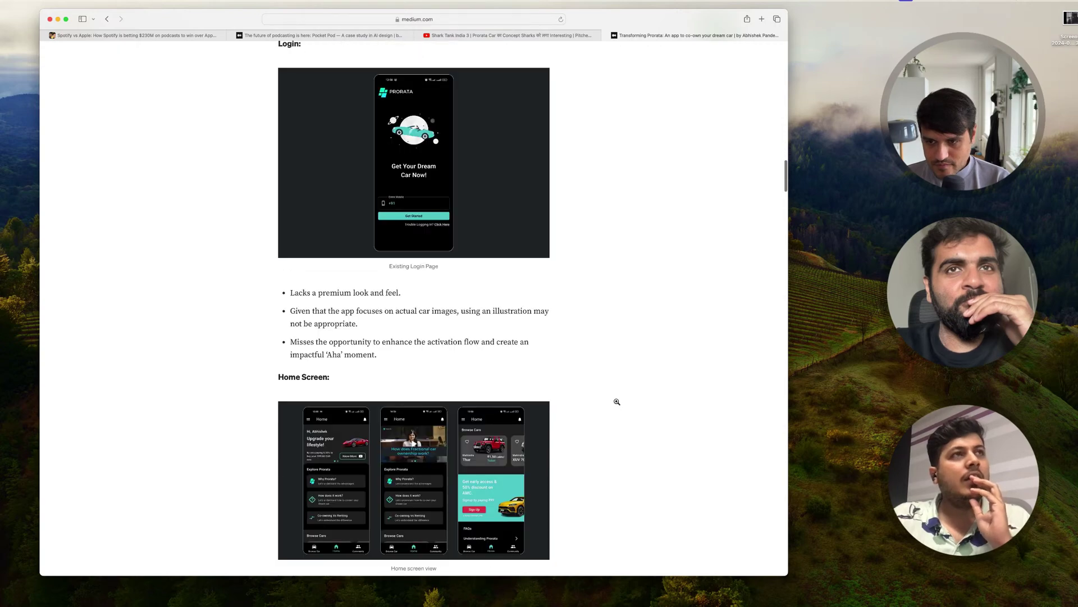
{"action": "scroll", "coordinate": [478, 352], "scroll_direction": "down", "scroll_amount": 1}
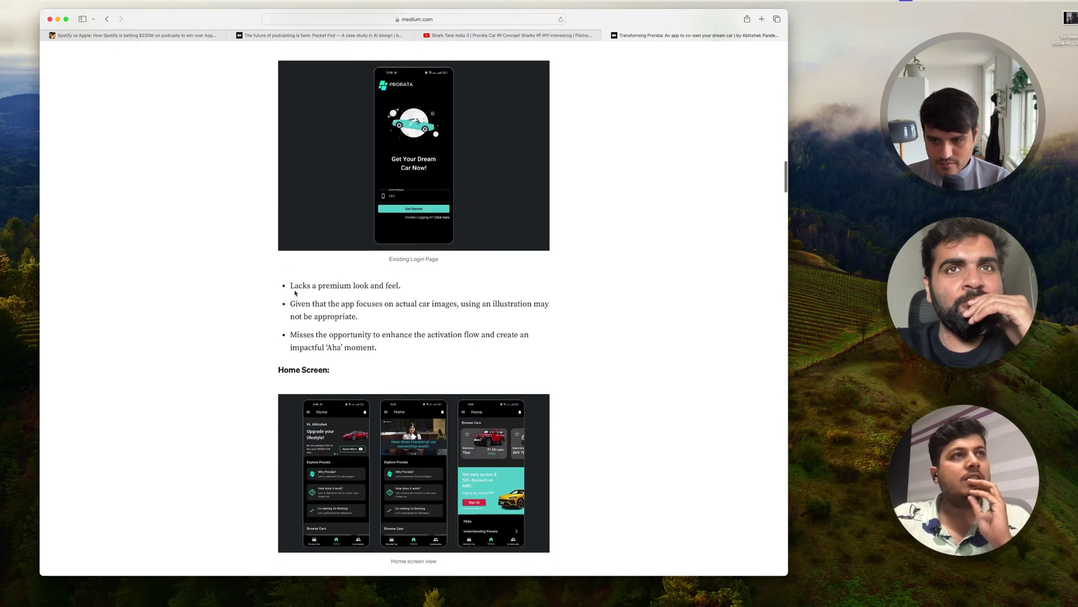
{"action": "left_click_drag", "start_coordinate": [302, 288], "coordinate": [379, 298]}
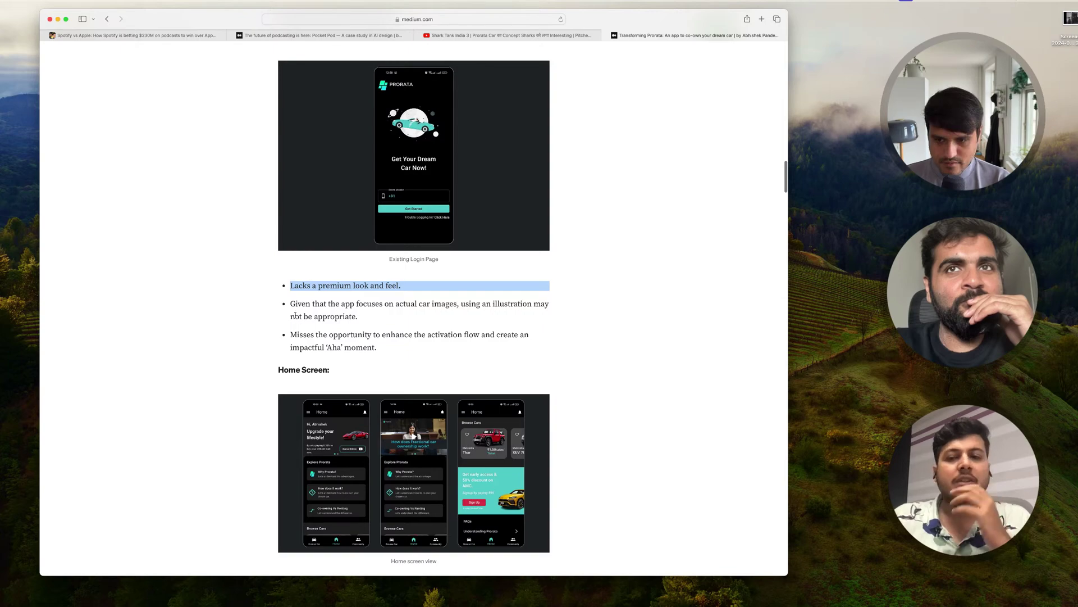
{"action": "left_click_drag", "start_coordinate": [290, 304], "coordinate": [363, 318]}
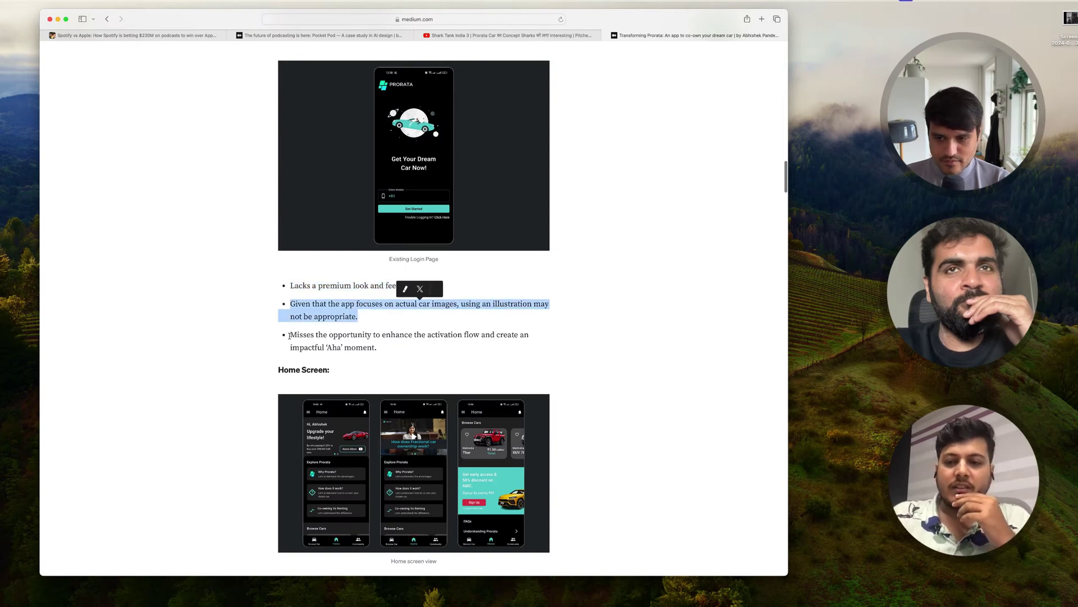
{"action": "left_click_drag", "start_coordinate": [291, 335], "coordinate": [393, 349]}
{"action": "left_click", "coordinate": [409, 357]}
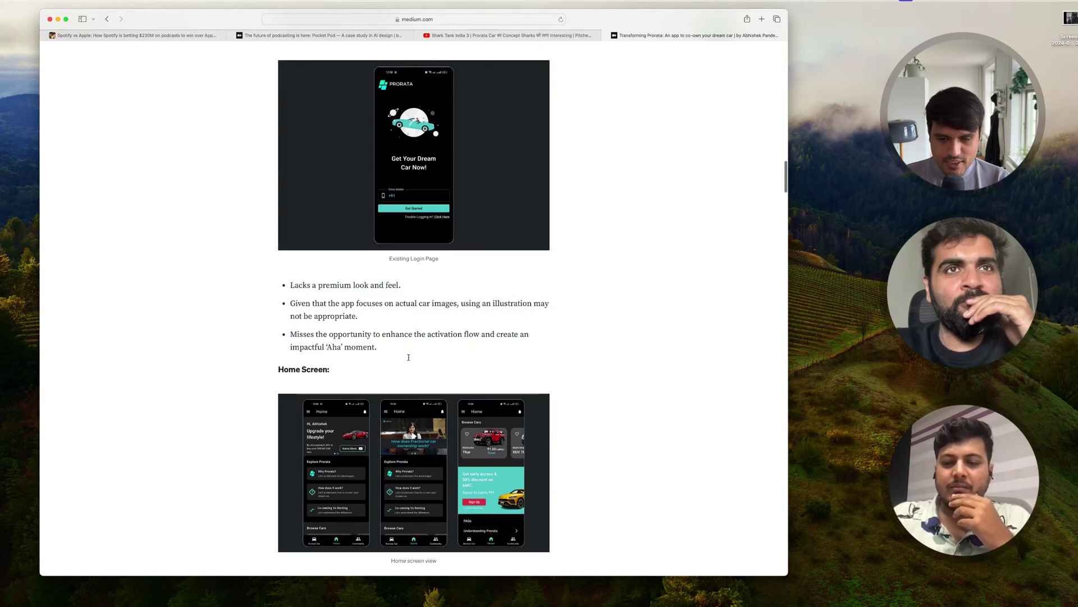
Examine the Home Screen images and read the observations beneath them, down to the March 2024 update note
{"action": "scroll", "coordinate": [409, 357], "scroll_direction": "down", "scroll_amount": 5}
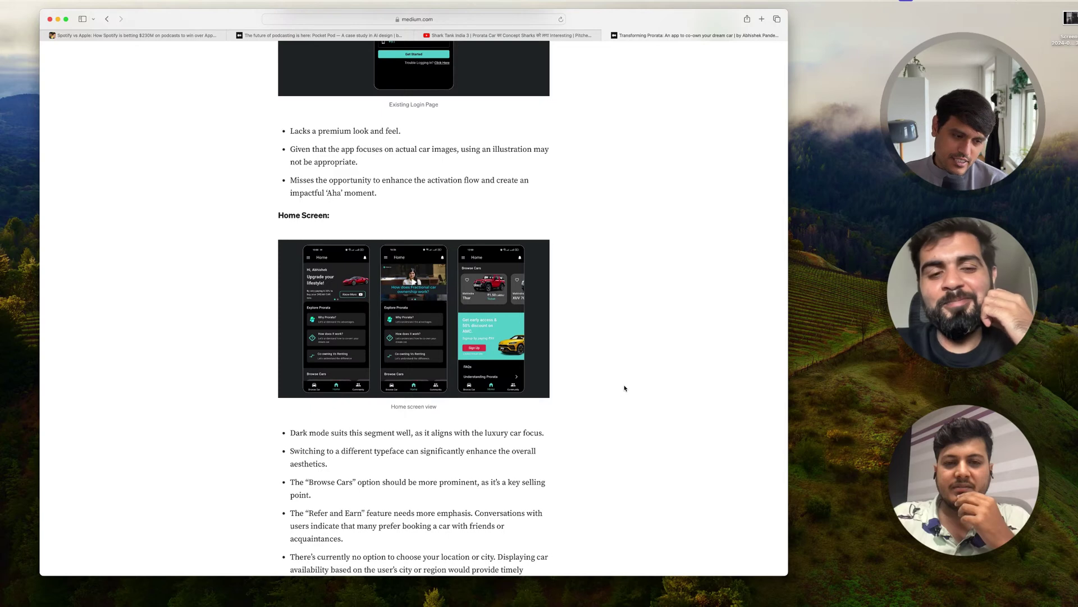
{"action": "scroll", "coordinate": [625, 388], "scroll_direction": "down", "scroll_amount": 2}
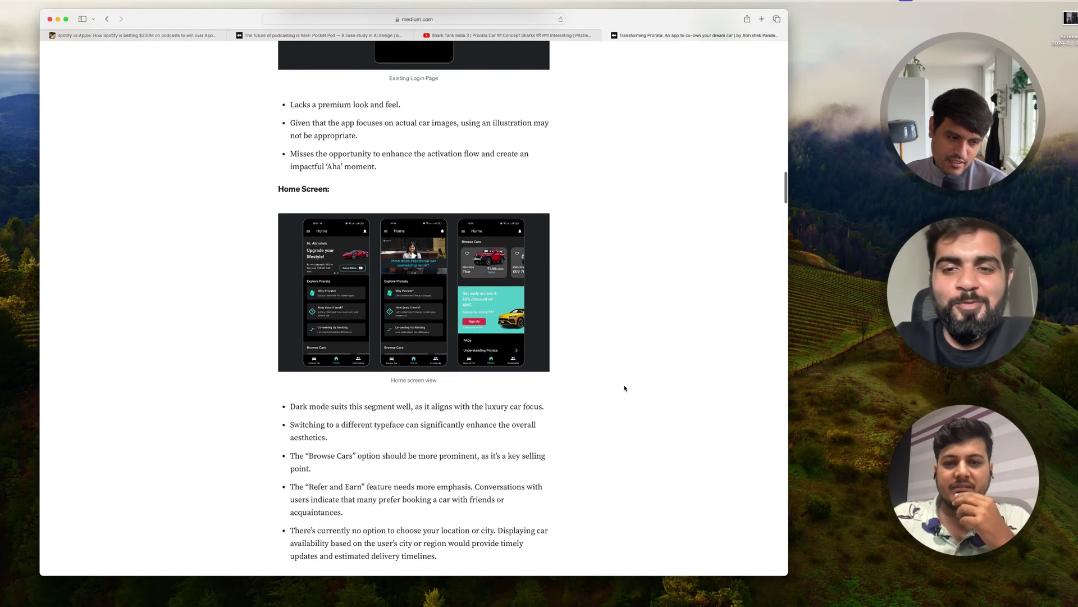
{"action": "scroll", "coordinate": [625, 387], "scroll_direction": "down", "scroll_amount": 1}
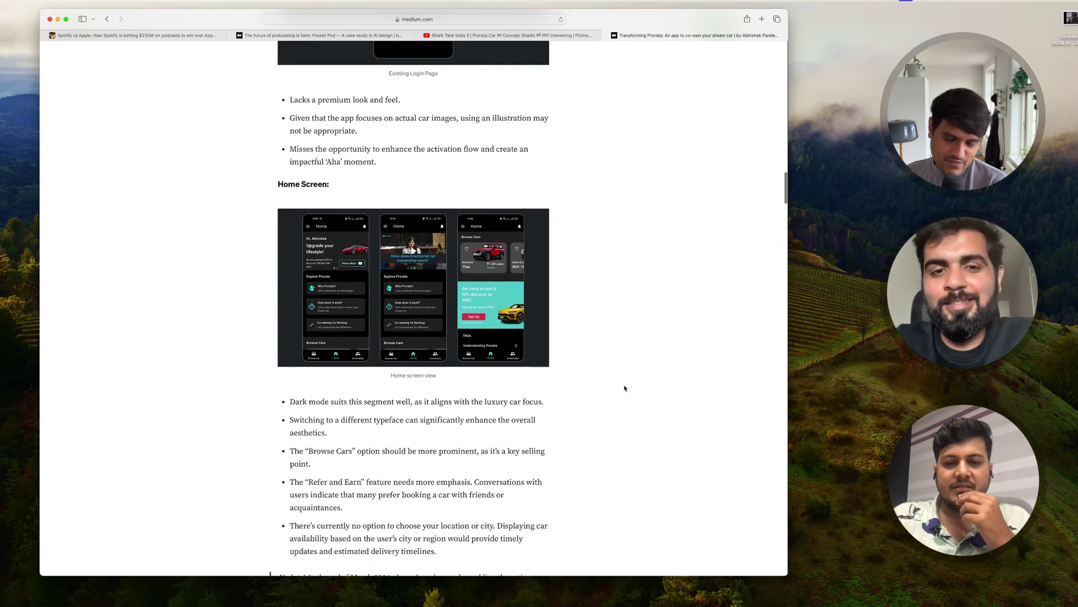
{"action": "scroll", "coordinate": [624, 388], "scroll_direction": "down", "scroll_amount": 1}
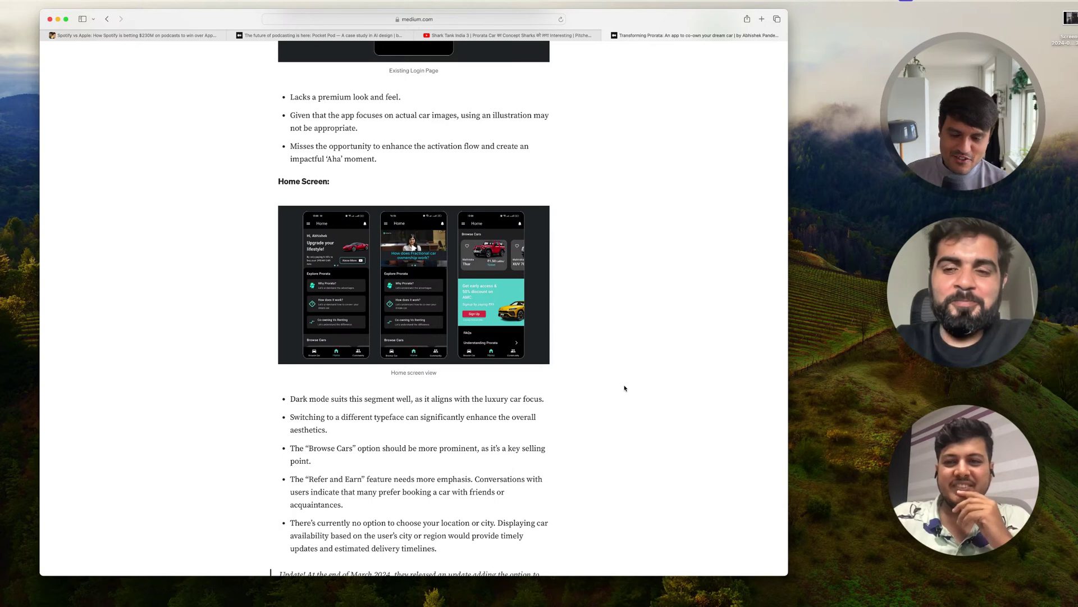
{"action": "scroll", "coordinate": [625, 388], "scroll_direction": "down", "scroll_amount": 3}
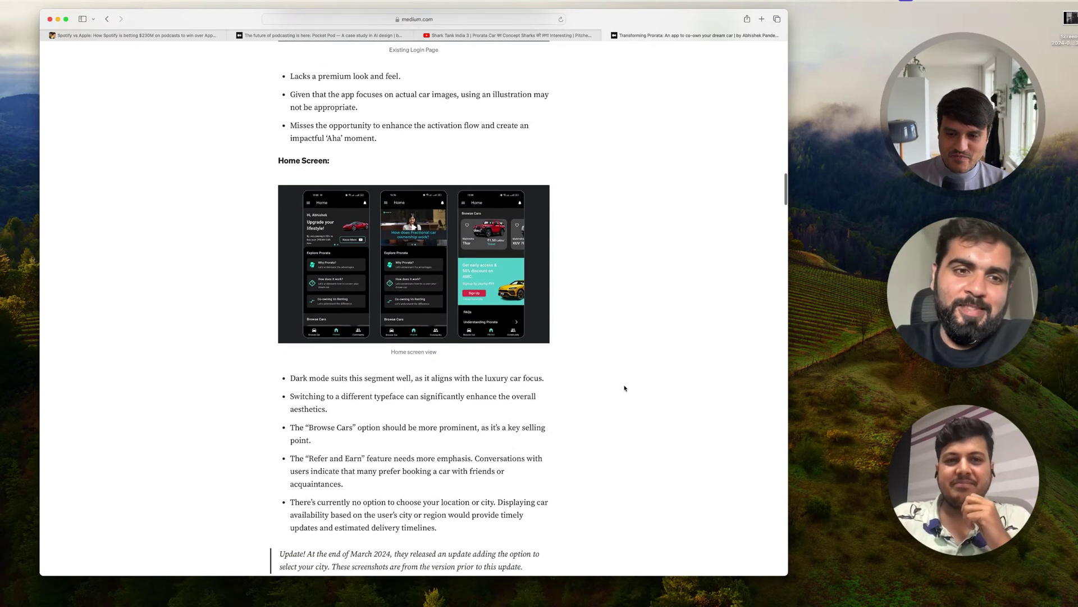
{"action": "scroll", "coordinate": [624, 388], "scroll_direction": "down", "scroll_amount": 1}
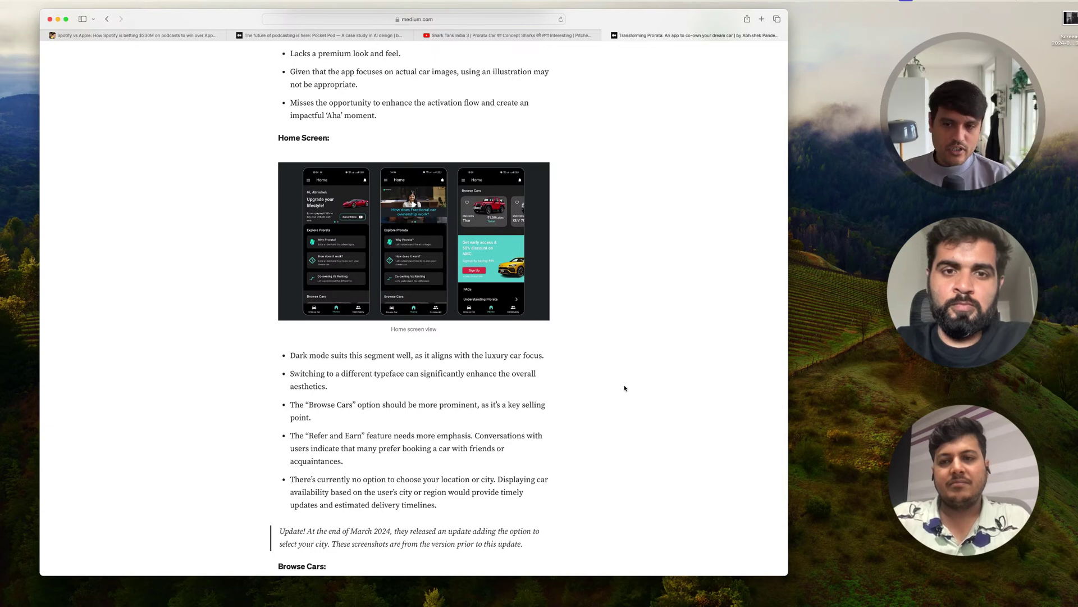
Go back to Prorata's USP section and re-examine the existing login page with its critique points
{"action": "scroll", "coordinate": [625, 388], "scroll_direction": "up", "scroll_amount": 10}
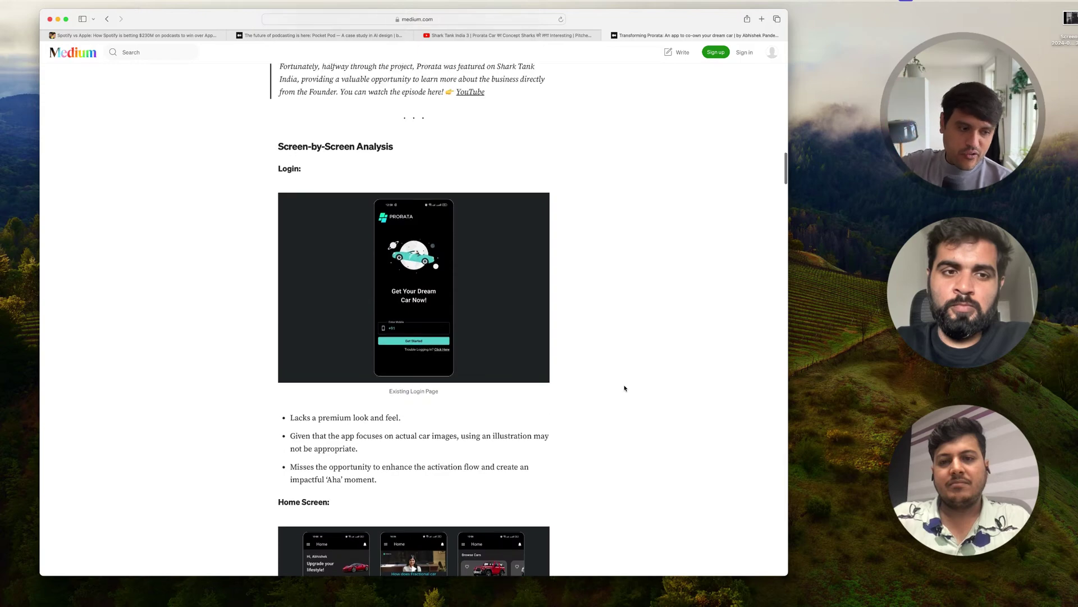
{"action": "scroll", "coordinate": [625, 388], "scroll_direction": "up", "scroll_amount": 7}
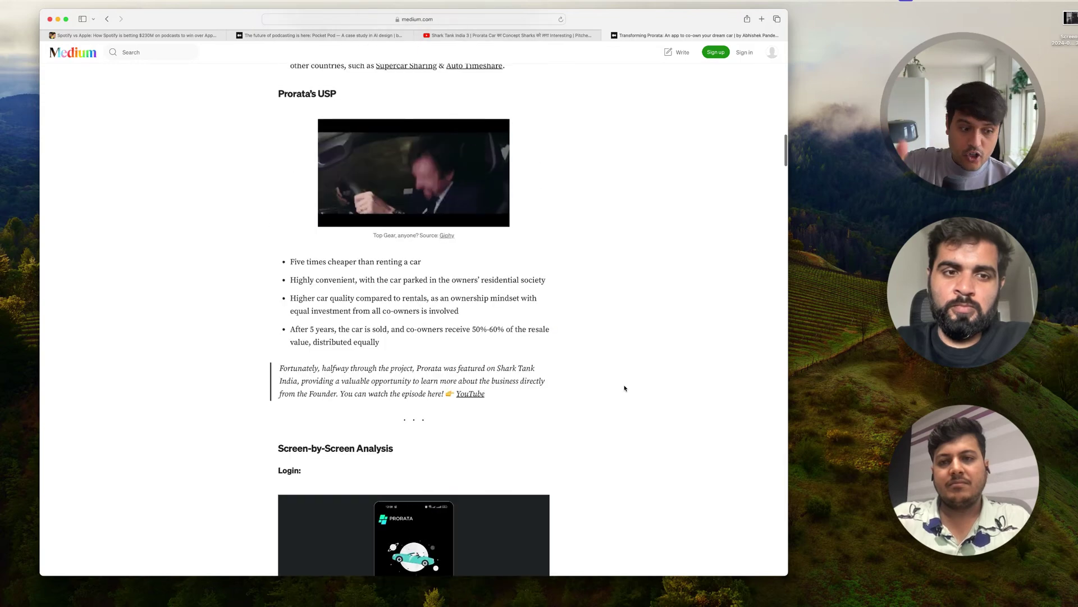
{"action": "scroll", "coordinate": [624, 388], "scroll_direction": "down", "scroll_amount": 9}
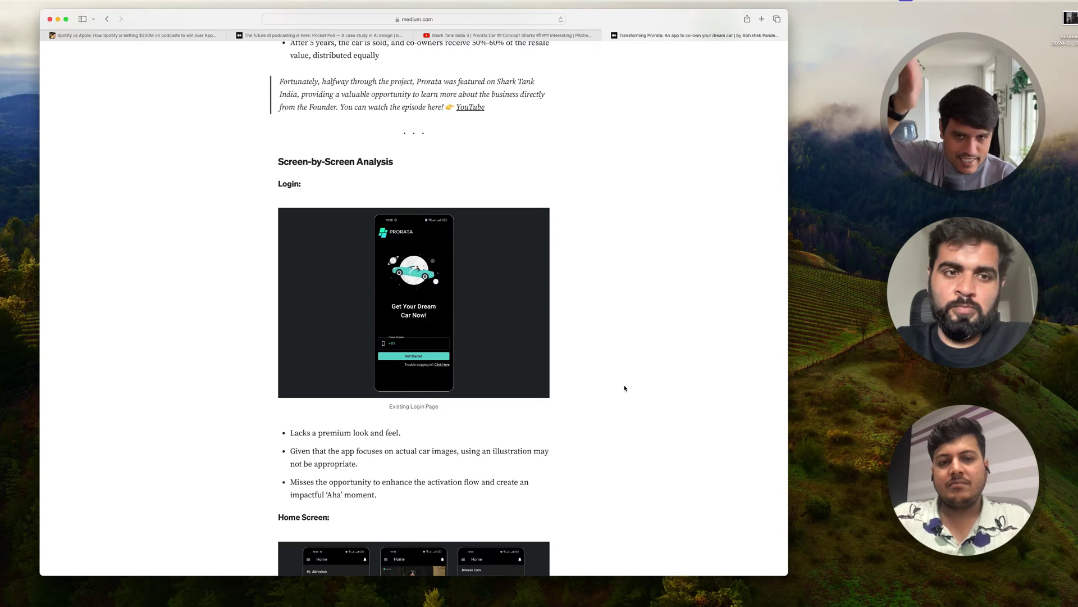
{"action": "scroll", "coordinate": [624, 388], "scroll_direction": "up", "scroll_amount": 1}
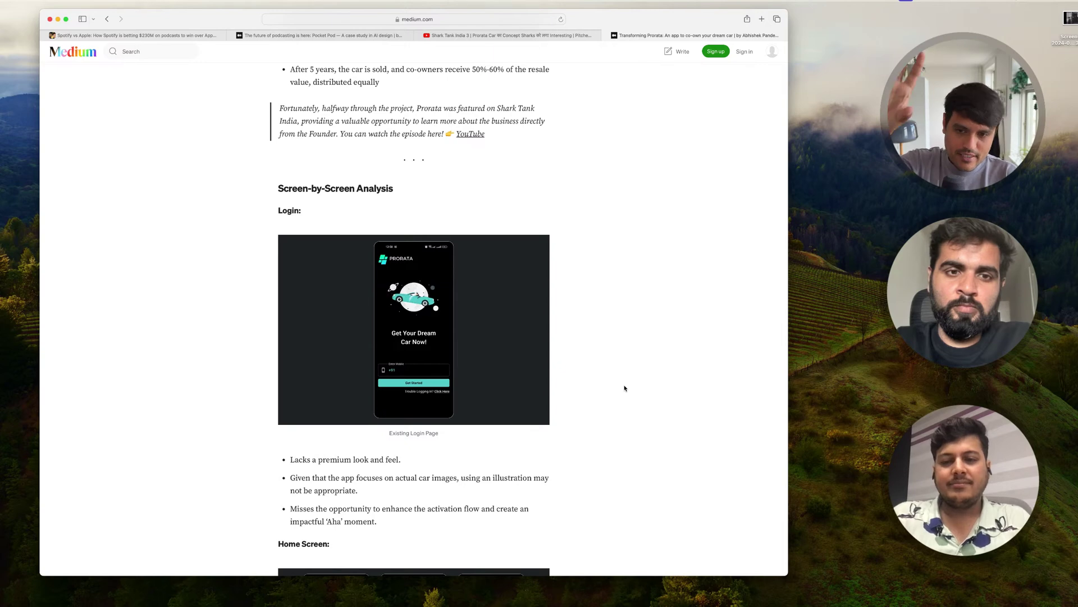
{"action": "scroll", "coordinate": [624, 388], "scroll_direction": "down", "scroll_amount": 1}
{"action": "scroll", "coordinate": [625, 388], "scroll_direction": "down", "scroll_amount": 2}
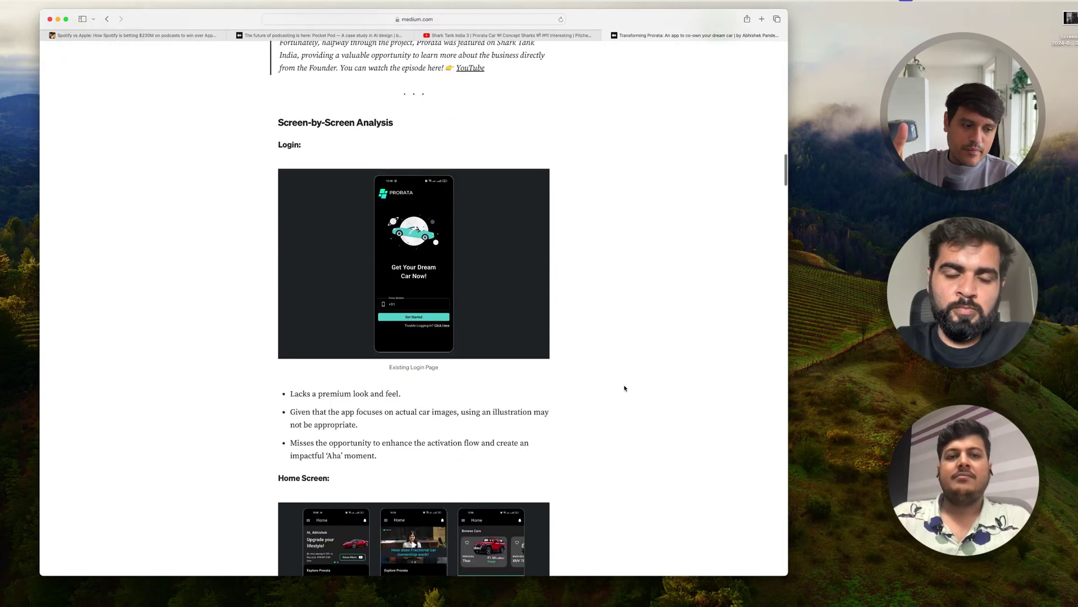
{"action": "scroll", "coordinate": [624, 388], "scroll_direction": "down", "scroll_amount": 3}
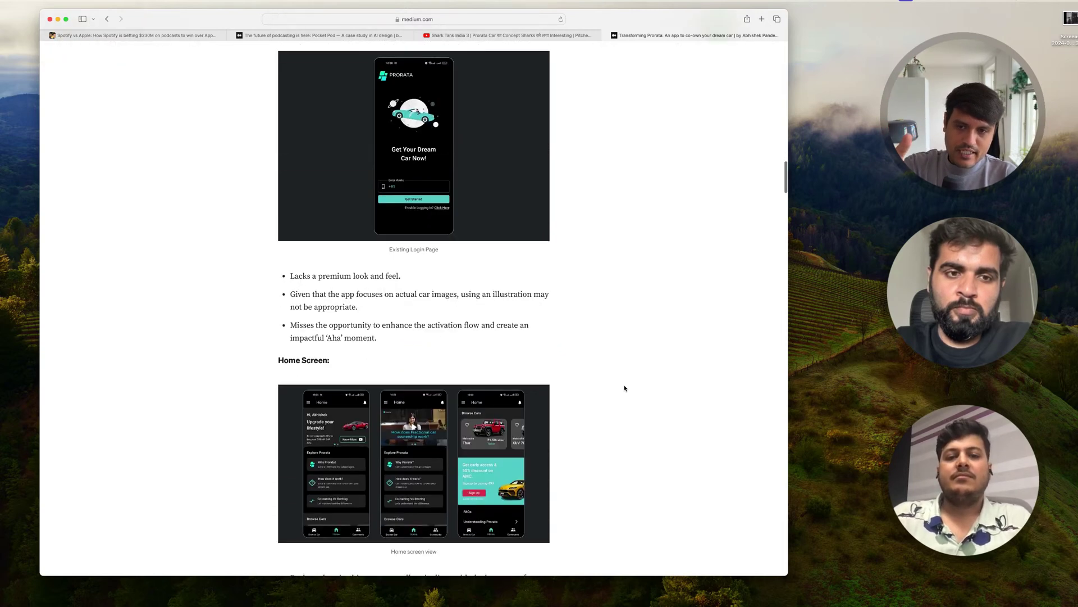
{"action": "scroll", "coordinate": [624, 387], "scroll_direction": "down", "scroll_amount": 1}
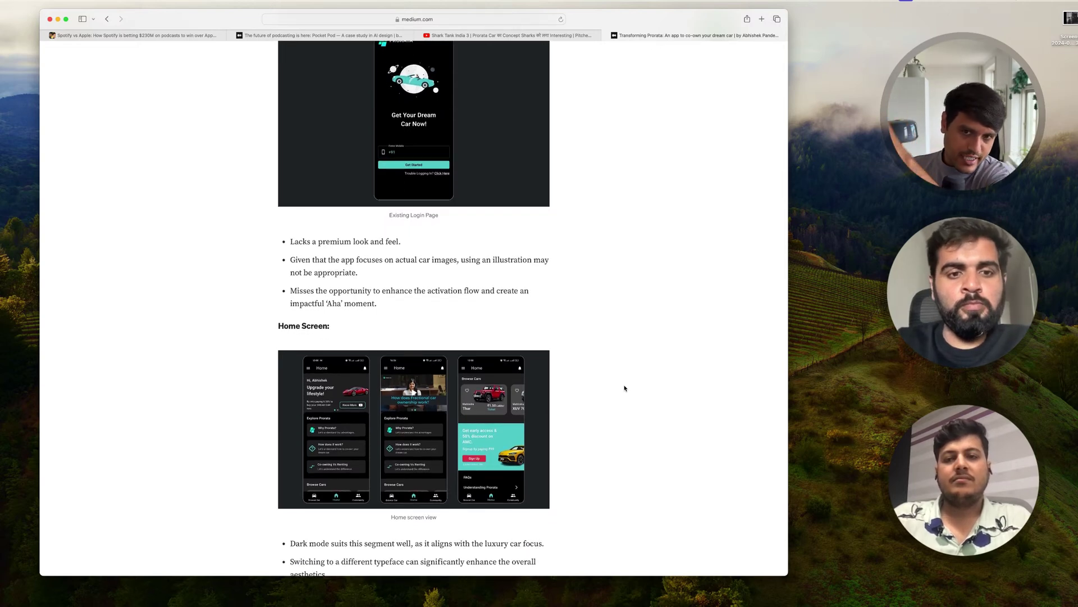
{"action": "scroll", "coordinate": [625, 388], "scroll_direction": "up", "scroll_amount": 2}
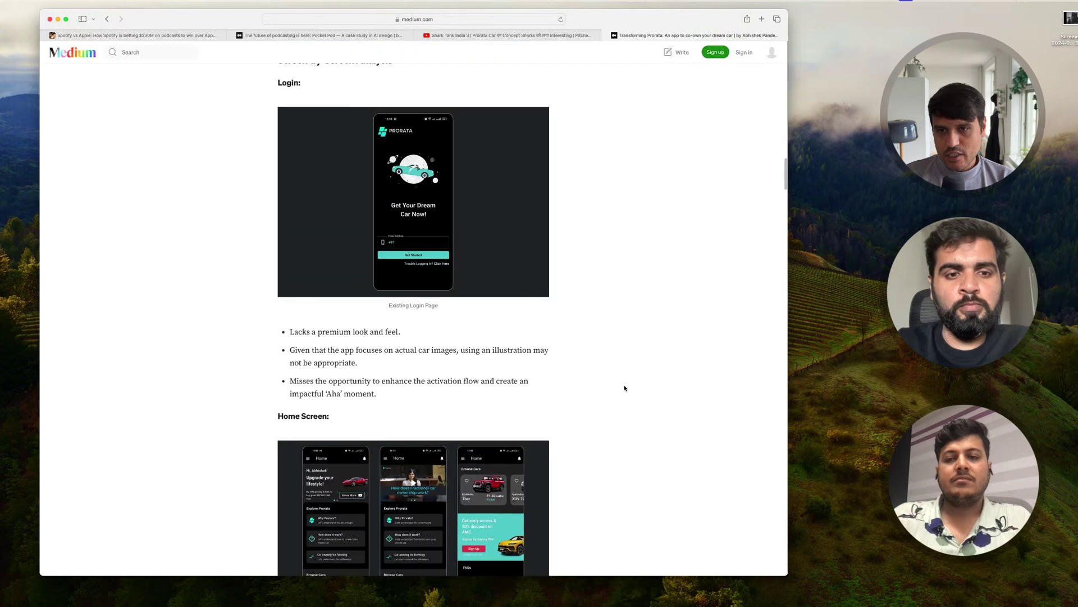
{"action": "scroll", "coordinate": [624, 387], "scroll_direction": "down", "scroll_amount": 1}
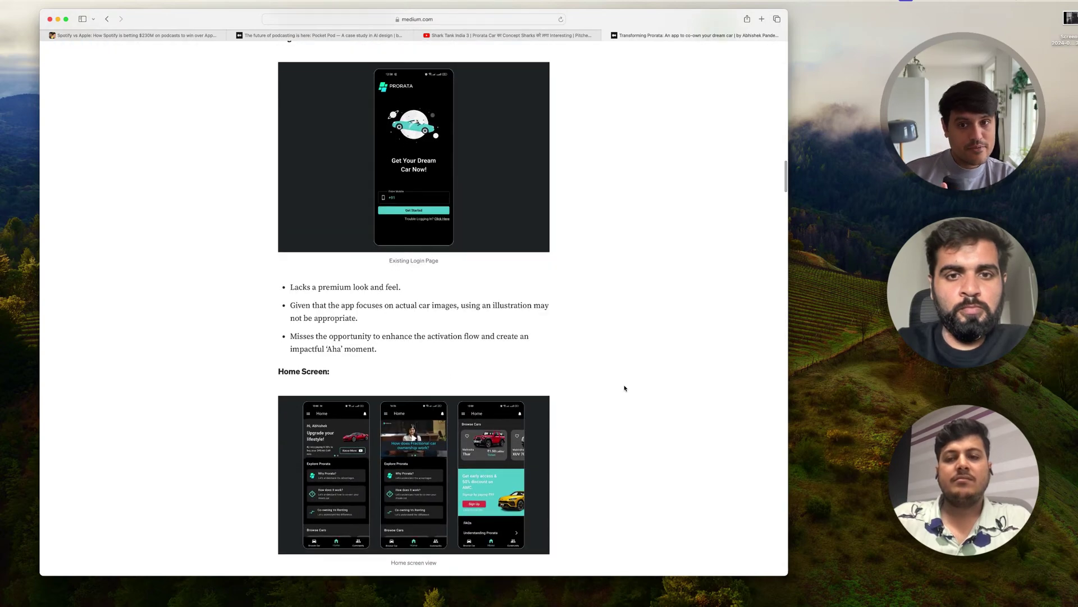
Return to the Home Screen section and compare its three screenshots with the listed observations
{"action": "scroll", "coordinate": [624, 388], "scroll_direction": "down", "scroll_amount": 4}
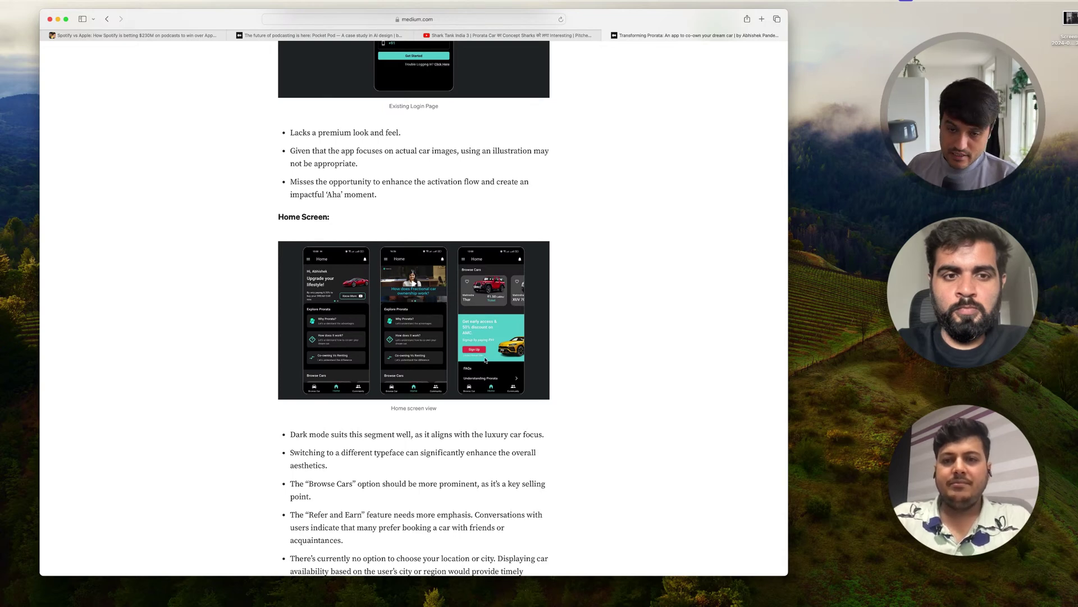
{"action": "scroll", "coordinate": [484, 357], "scroll_direction": "down", "scroll_amount": 1}
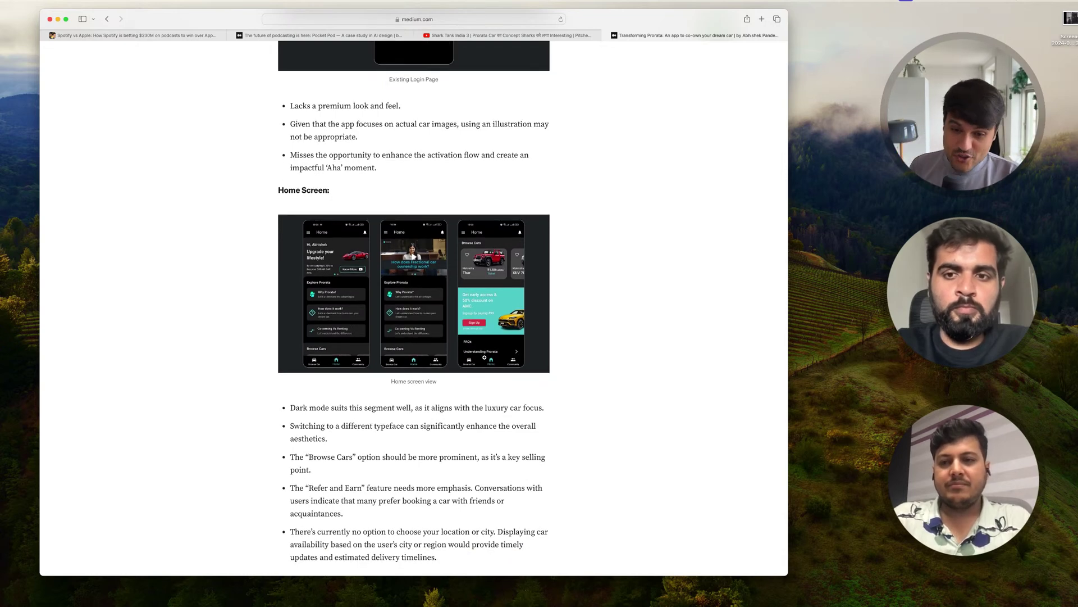
{"action": "scroll", "coordinate": [484, 357], "scroll_direction": "down", "scroll_amount": 1}
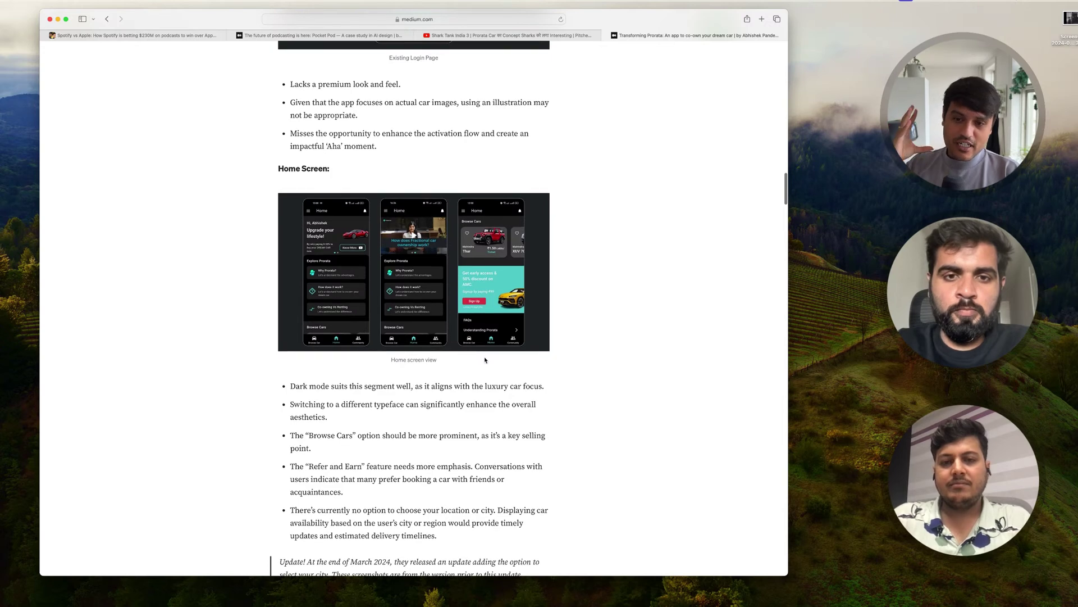
Enlarge the Home Screen screenshots for a closer look, return to the article and highlight the March 2024 update note beneath the observations
{"action": "left_click", "coordinate": [434, 284]}
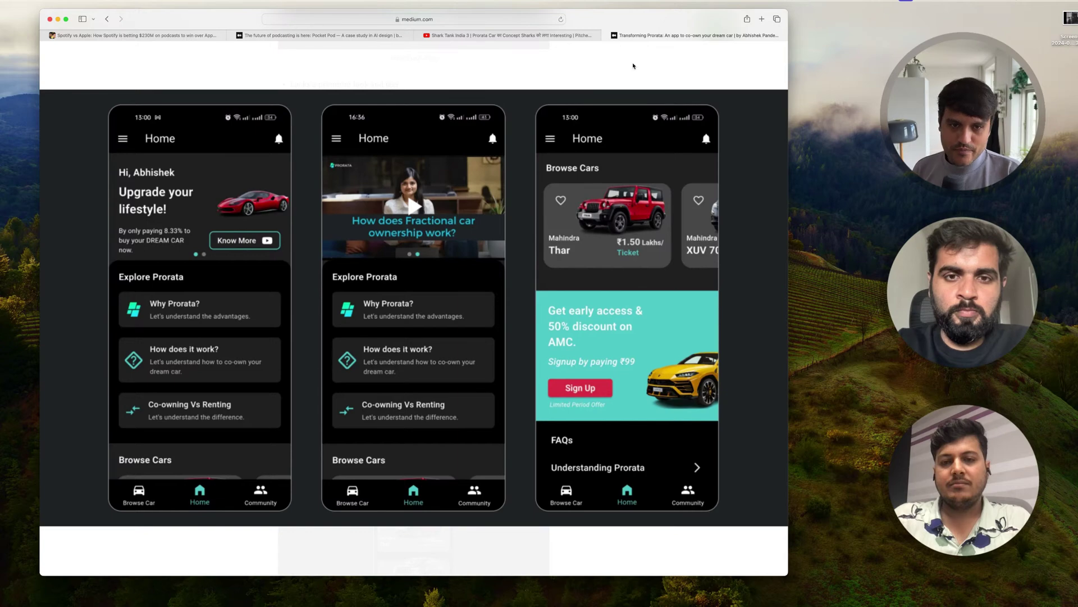
{"action": "left_click", "coordinate": [633, 68]}
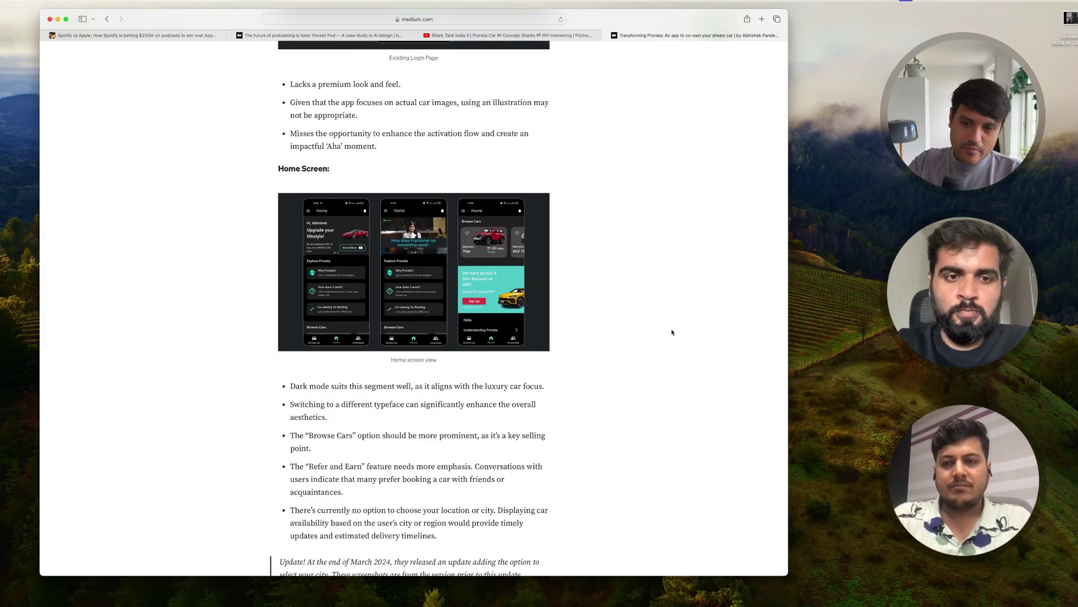
{"action": "scroll", "coordinate": [672, 332], "scroll_direction": "down", "scroll_amount": 1}
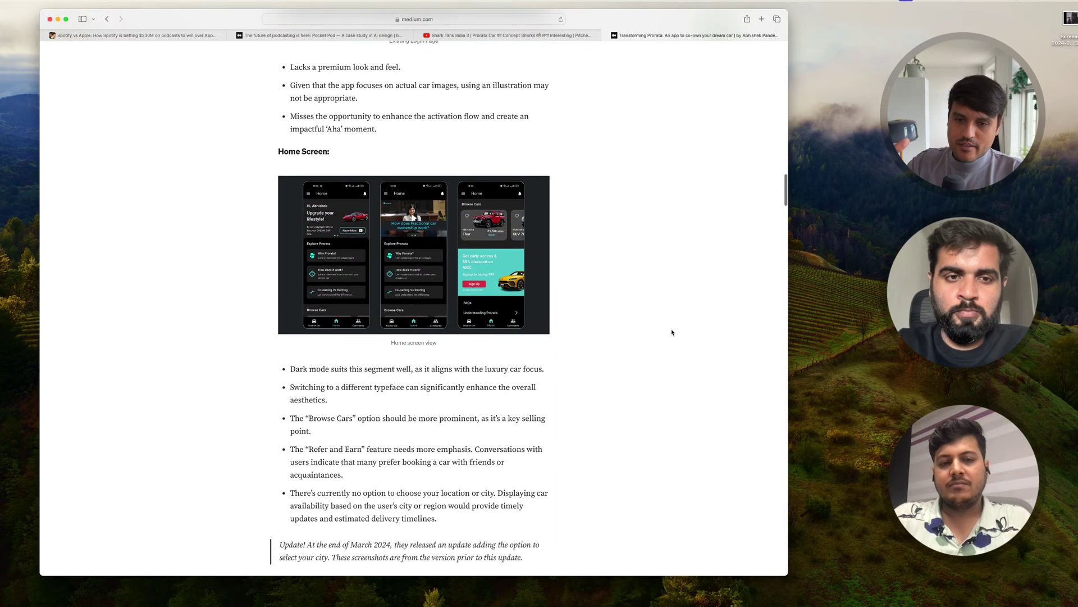
{"action": "scroll", "coordinate": [673, 333], "scroll_direction": "down", "scroll_amount": 1}
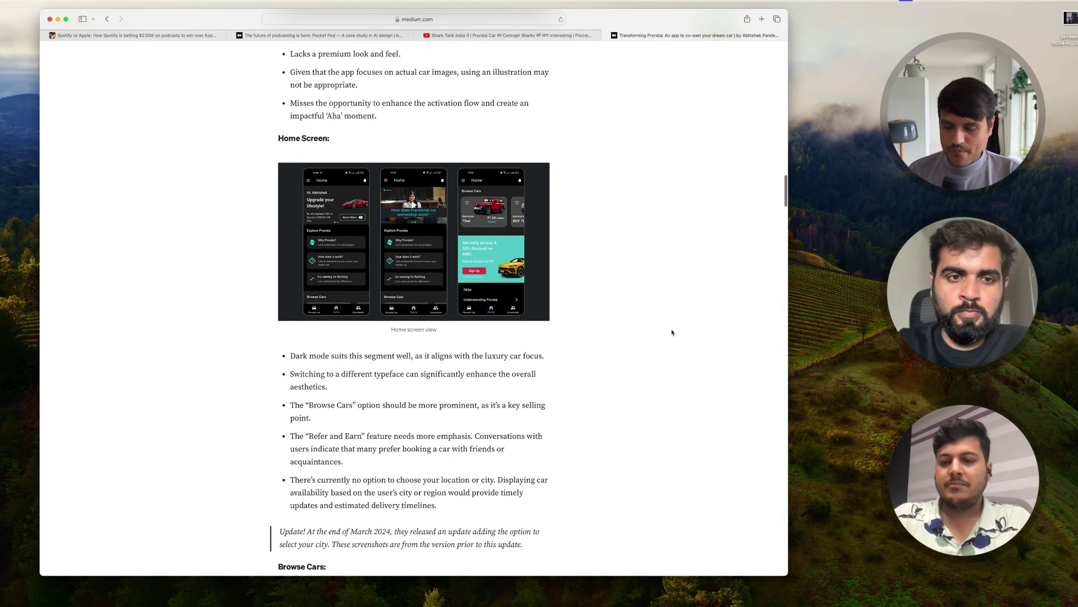
{"action": "scroll", "coordinate": [672, 333], "scroll_direction": "down", "scroll_amount": 3}
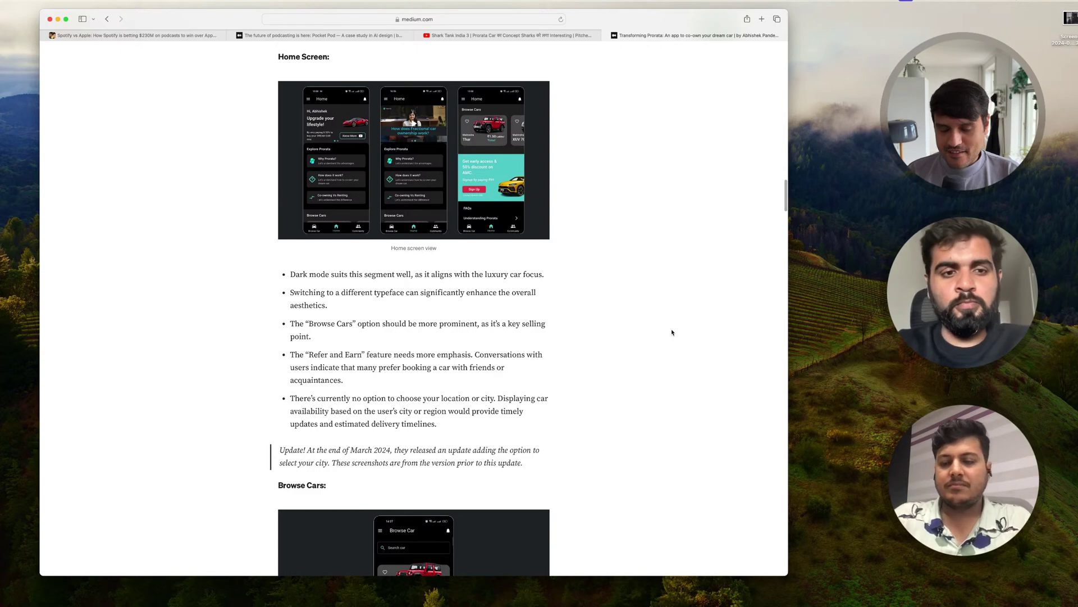
{"action": "scroll", "coordinate": [672, 333], "scroll_direction": "down", "scroll_amount": 5}
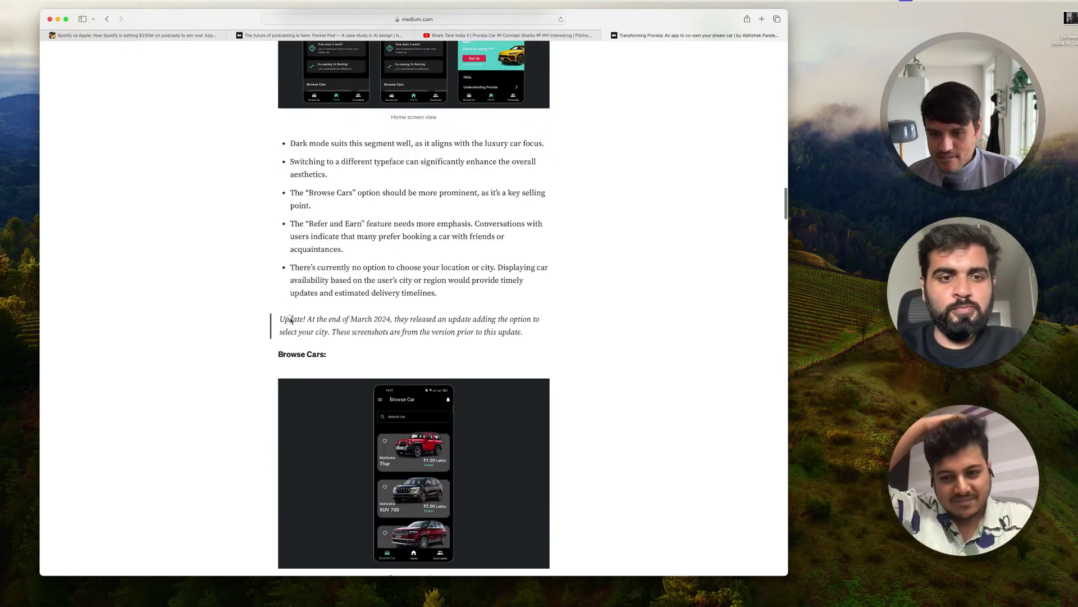
{"action": "left_click_drag", "start_coordinate": [288, 319], "coordinate": [496, 333]}
Go through the Browse Cars section and highlight its critique points on missing filters, photoshopped car images and automotive photography
{"action": "scroll", "coordinate": [496, 333], "scroll_direction": "down", "scroll_amount": 12}
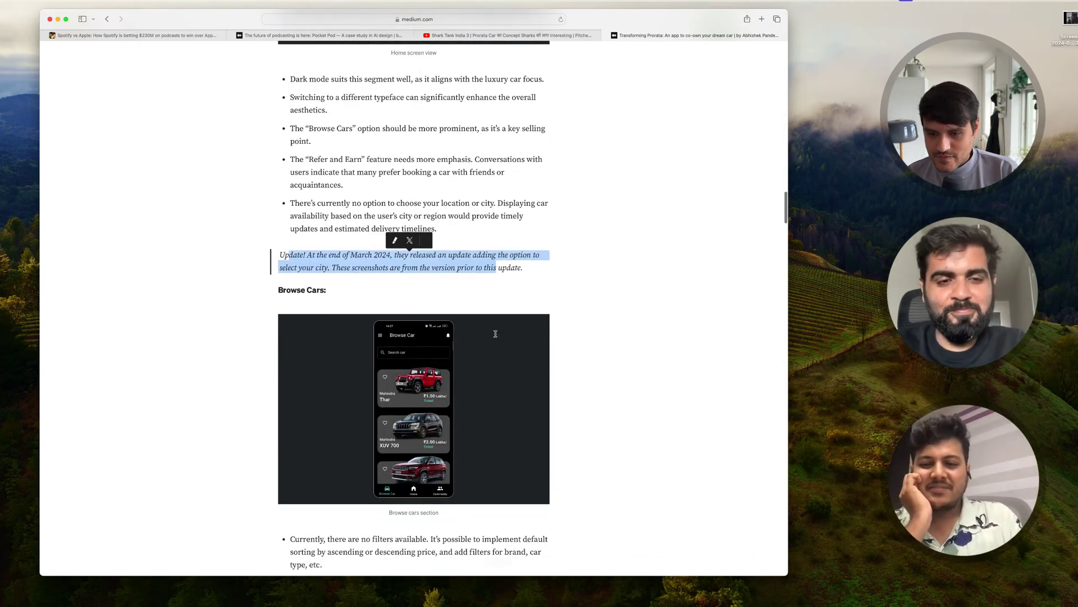
{"action": "left_click_drag", "start_coordinate": [291, 256], "coordinate": [383, 255]}
{"action": "scroll", "coordinate": [468, 123], "scroll_direction": "up", "scroll_amount": 2}
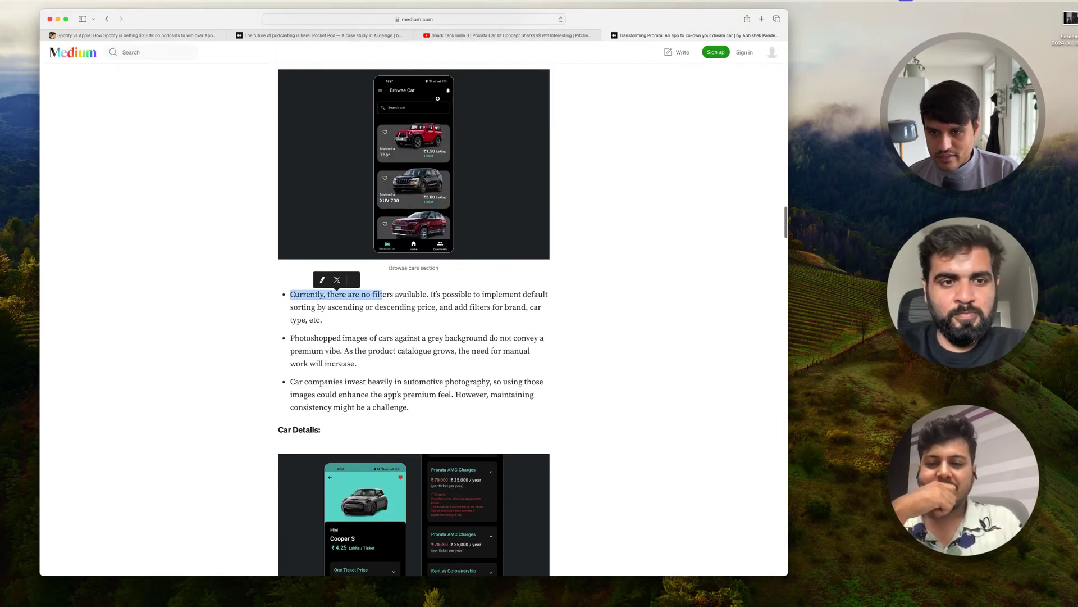
{"action": "left_click", "coordinate": [362, 331]}
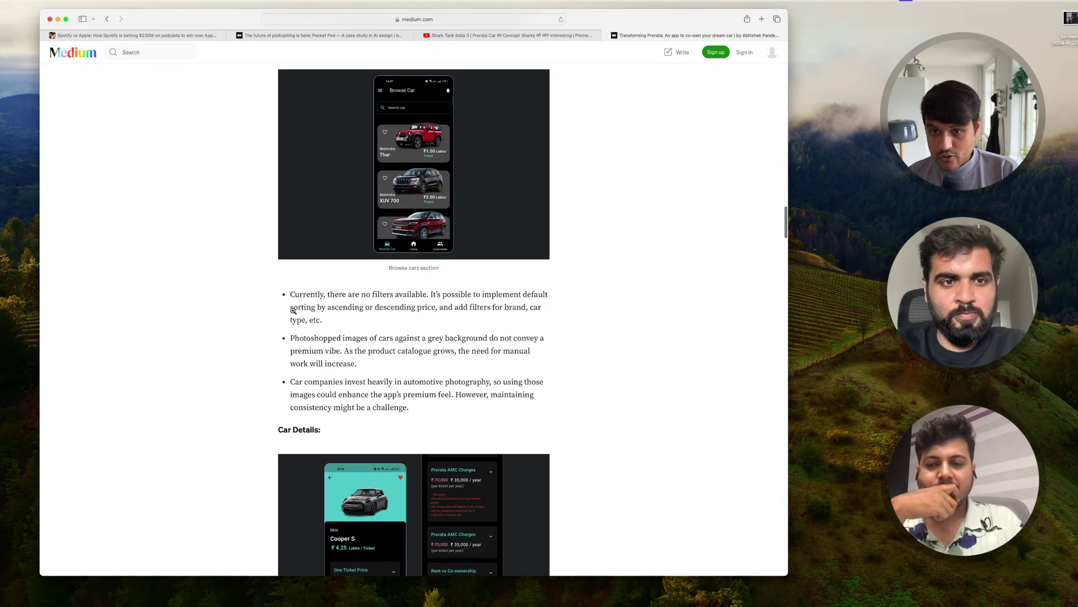
{"action": "left_click_drag", "start_coordinate": [291, 308], "coordinate": [341, 349]}
{"action": "scroll", "coordinate": [341, 350], "scroll_direction": "down", "scroll_amount": 1}
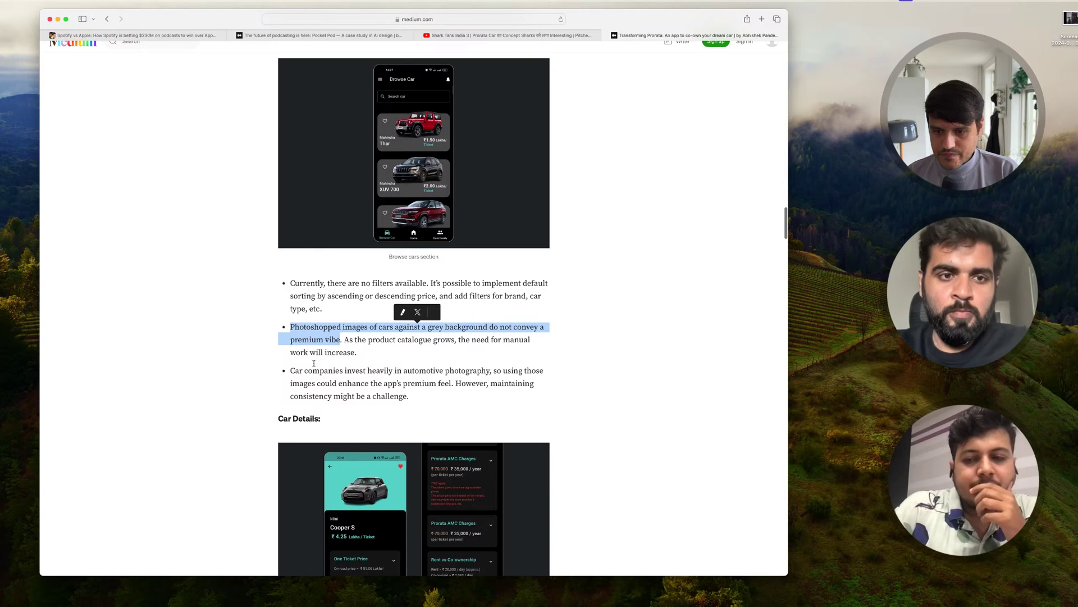
{"action": "left_click_drag", "start_coordinate": [295, 371], "coordinate": [455, 384]}
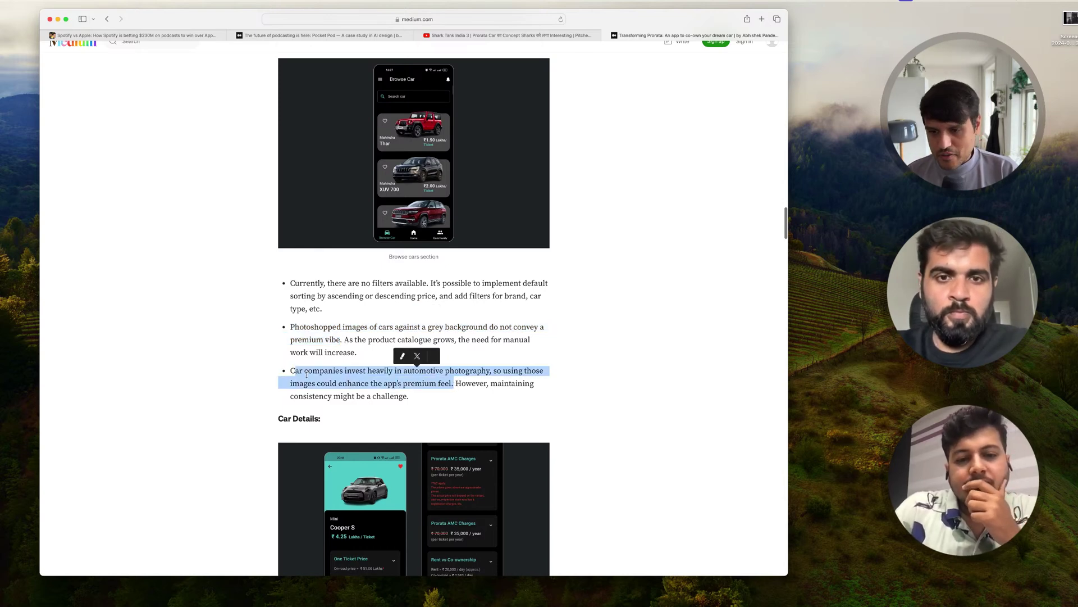
{"action": "left_click_drag", "start_coordinate": [291, 371], "coordinate": [447, 382]}
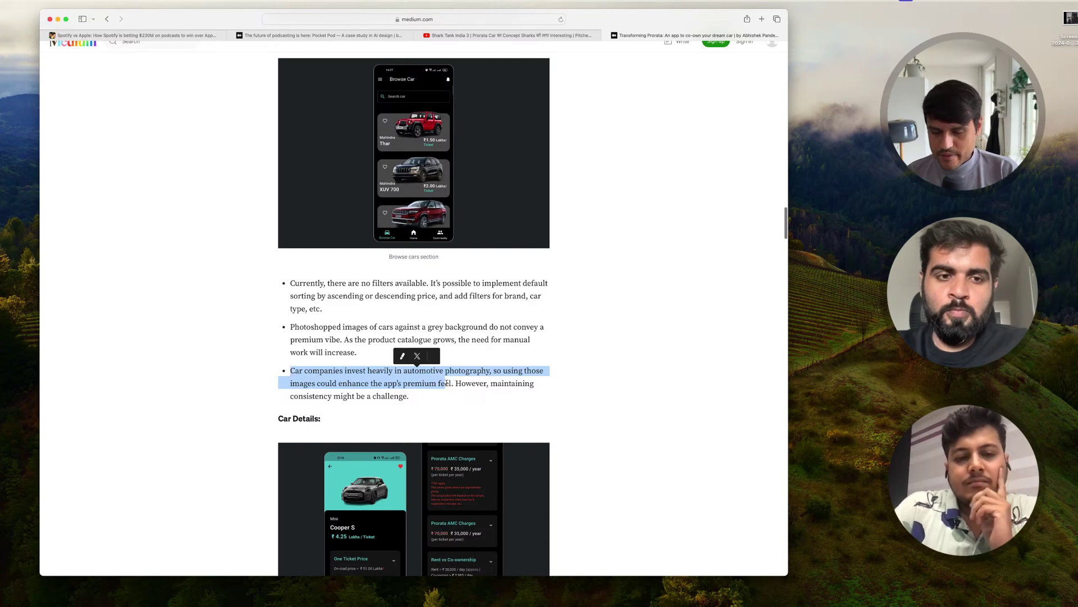
Review the Car Details section, highlighting the remarks on overemphasized conditions and on the matching Ticket Price and AMC Charges conditions
{"action": "scroll", "coordinate": [447, 383], "scroll_direction": "down", "scroll_amount": 5}
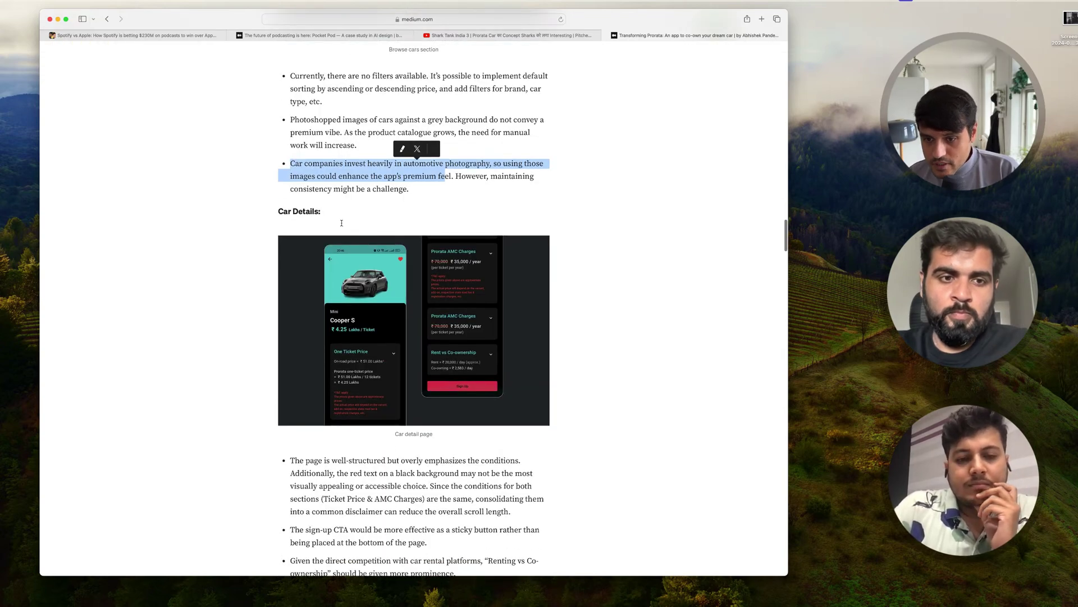
{"action": "scroll", "coordinate": [403, 413], "scroll_direction": "down", "scroll_amount": 2}
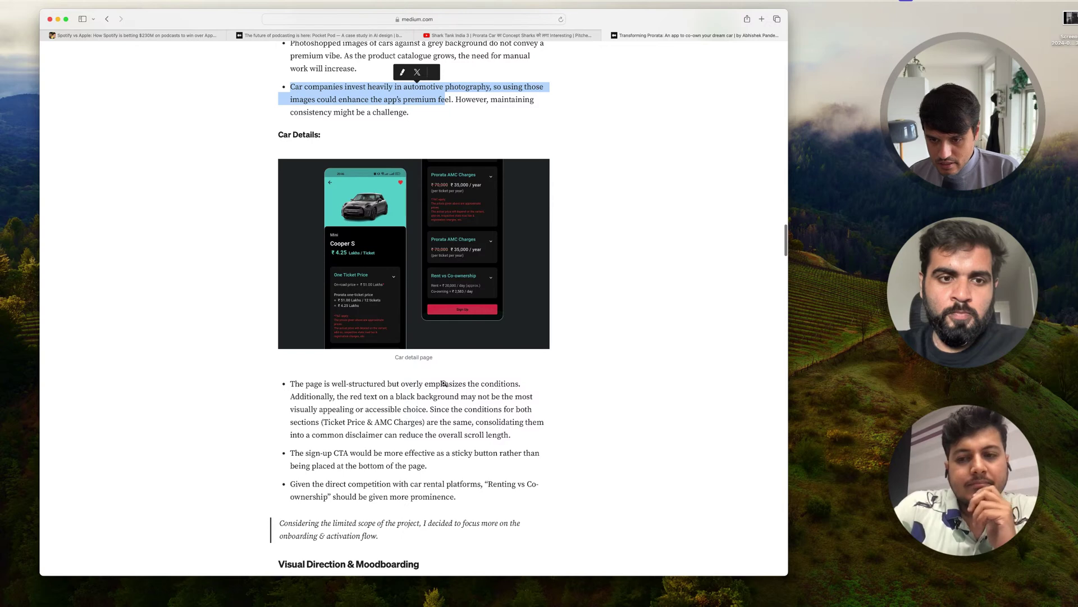
{"action": "left_click_drag", "start_coordinate": [290, 384], "coordinate": [511, 387]}
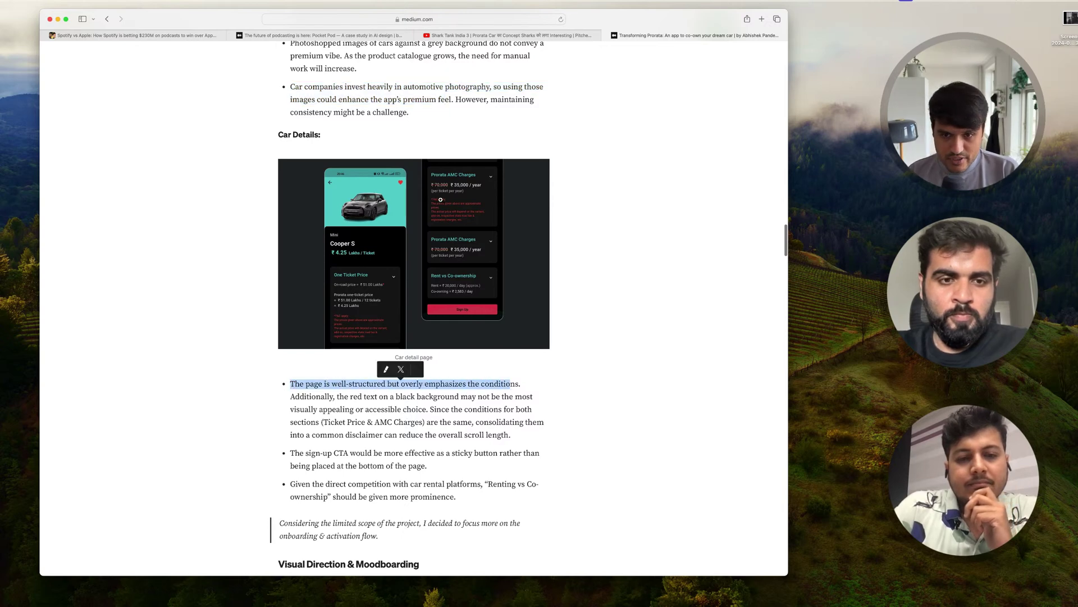
{"action": "left_click", "coordinate": [299, 395]}
{"action": "double_click", "coordinate": [299, 396]}
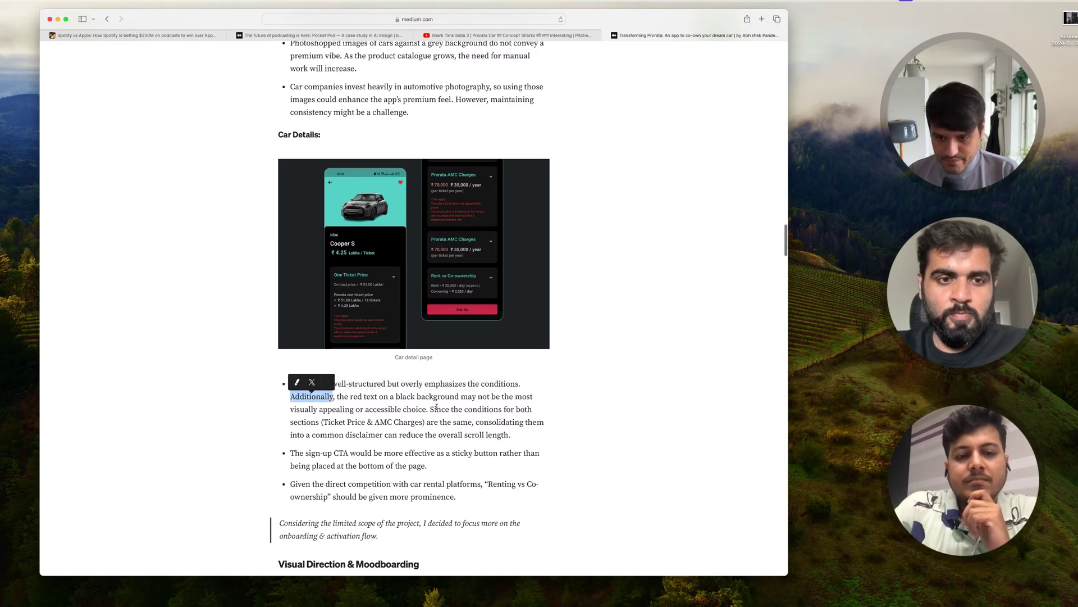
{"action": "left_click_drag", "start_coordinate": [432, 409], "coordinate": [451, 421]}
{"action": "scroll", "coordinate": [450, 425], "scroll_direction": "down", "scroll_amount": 2}
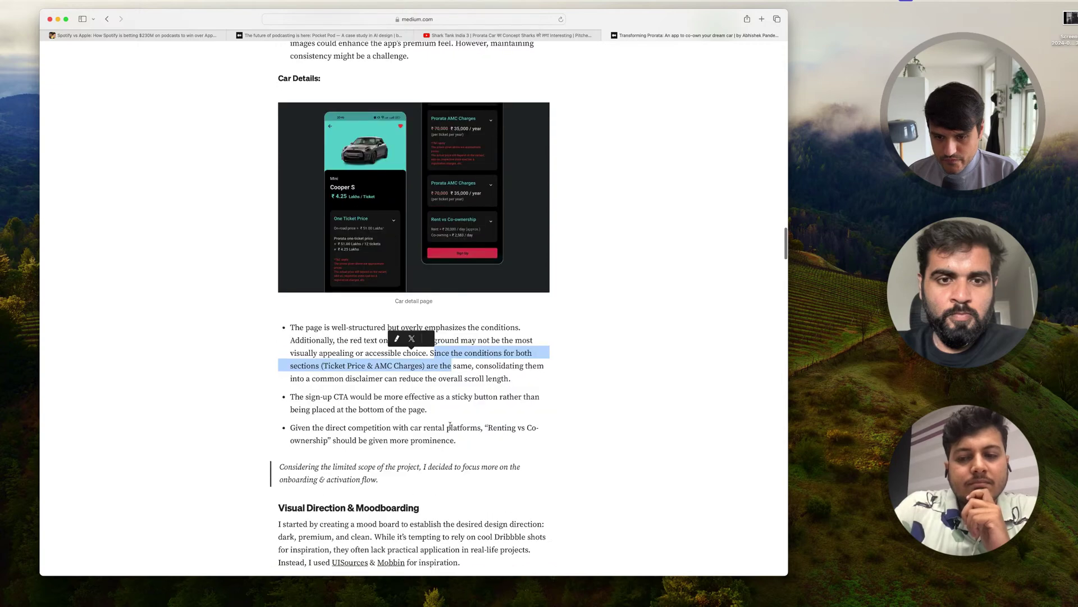
{"action": "scroll", "coordinate": [450, 425], "scroll_direction": "down", "scroll_amount": 1}
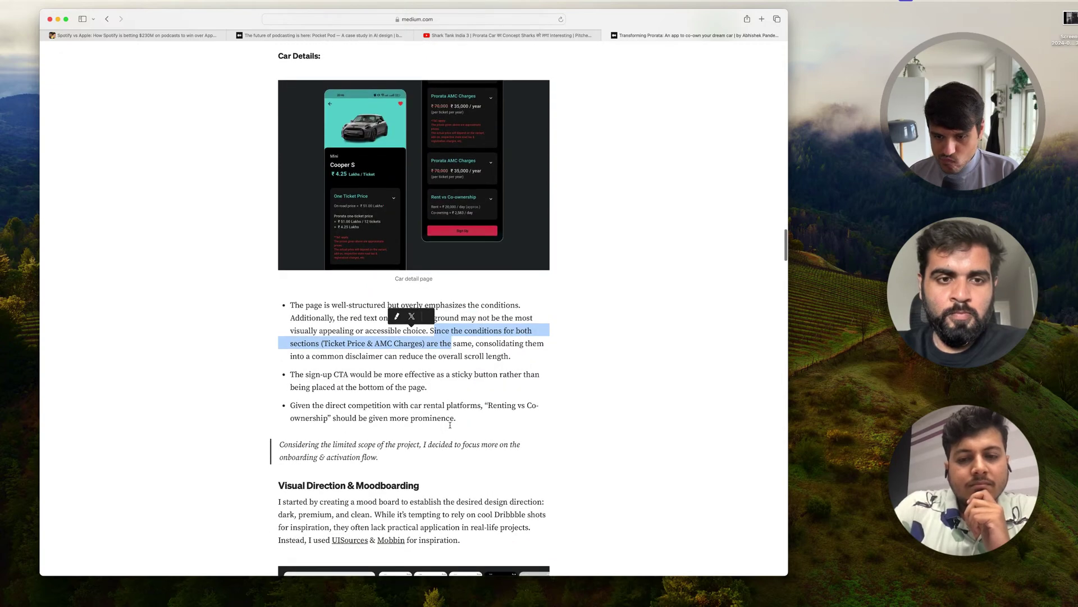
Examine the Visual Direction & Moodboarding section, including the mood board, the typeface choice and the style guide
{"action": "scroll", "coordinate": [450, 425], "scroll_direction": "down", "scroll_amount": 4}
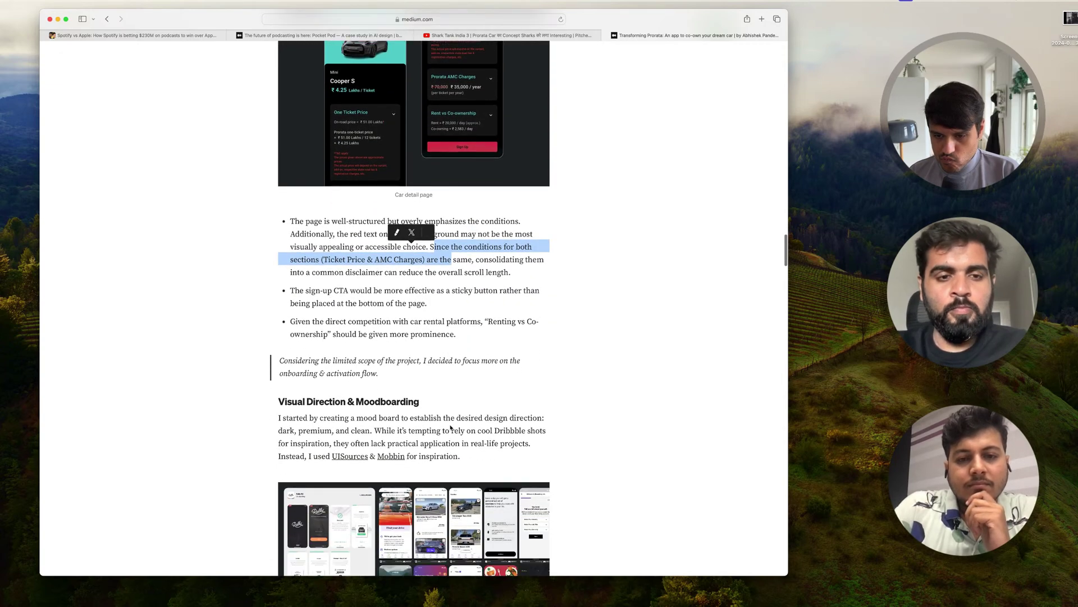
{"action": "scroll", "coordinate": [450, 427], "scroll_direction": "down", "scroll_amount": 9}
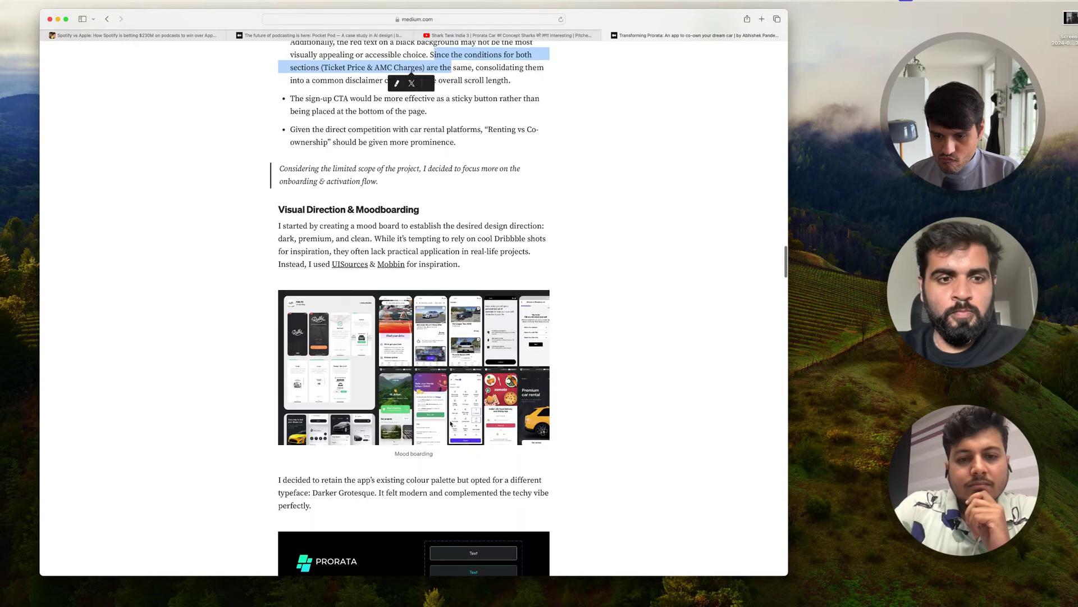
{"action": "scroll", "coordinate": [451, 423], "scroll_direction": "down", "scroll_amount": 8}
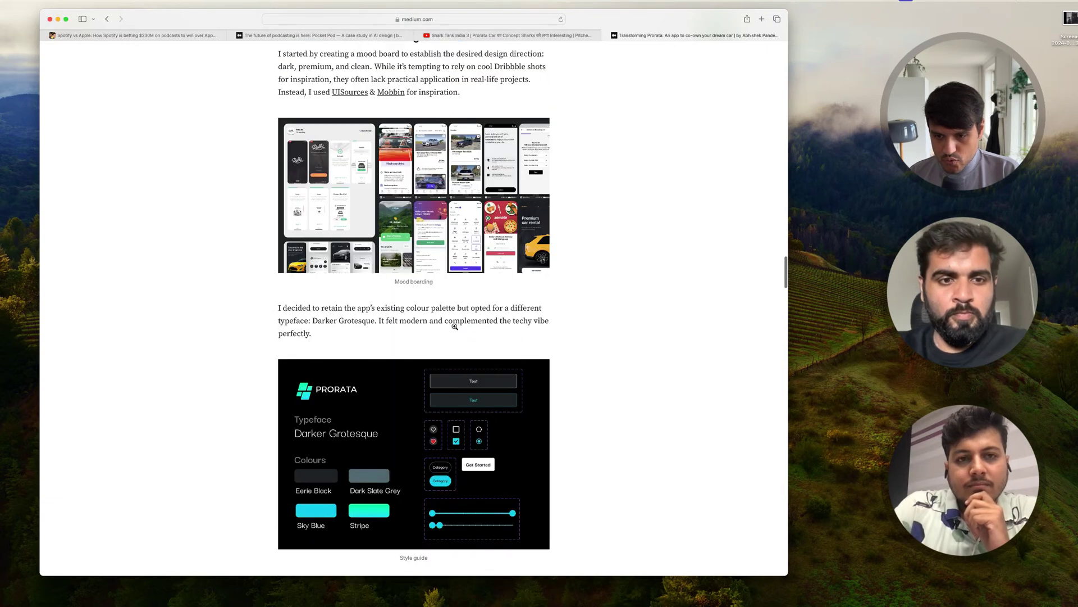
{"action": "scroll", "coordinate": [455, 326], "scroll_direction": "down", "scroll_amount": 5}
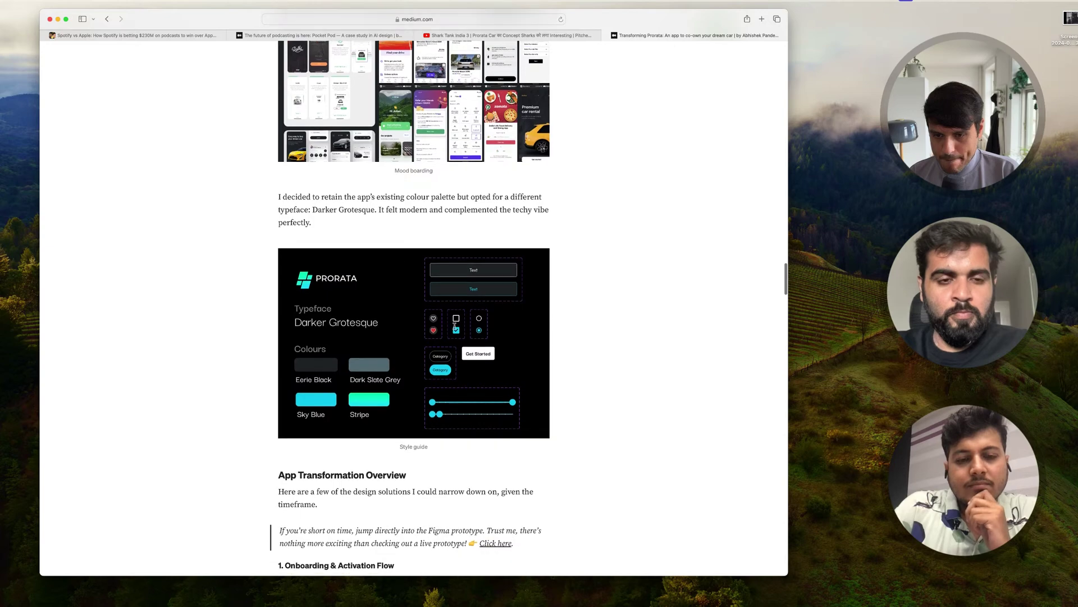
{"action": "scroll", "coordinate": [455, 325], "scroll_direction": "down", "scroll_amount": 2}
{"action": "scroll", "coordinate": [457, 325], "scroll_direction": "down", "scroll_amount": 3}
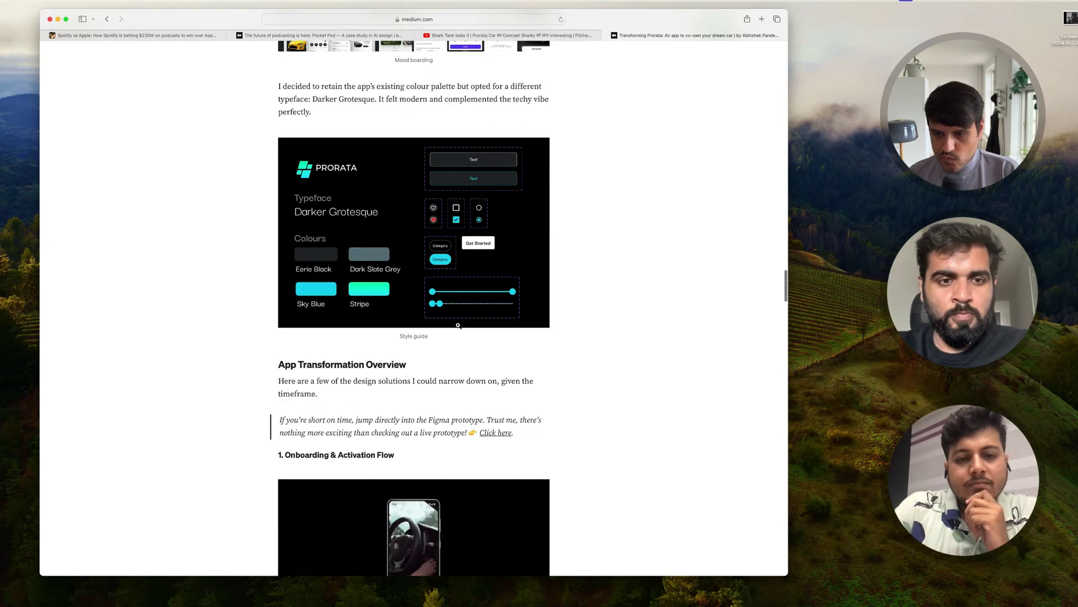
Highlight the Figma prototype note under App Transformation Overview and examine the Onboarding & Activation Flow's opening screen and question screens
{"action": "scroll", "coordinate": [458, 326], "scroll_direction": "down", "scroll_amount": 7}
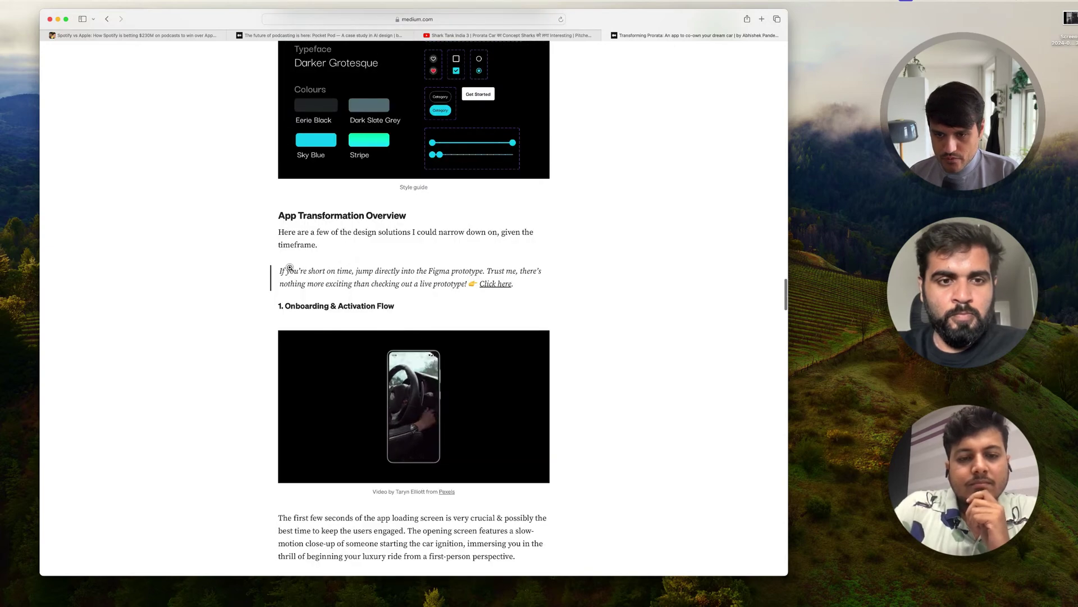
{"action": "left_click_drag", "start_coordinate": [286, 271], "coordinate": [428, 271]}
{"action": "scroll", "coordinate": [414, 347], "scroll_direction": "down", "scroll_amount": 10}
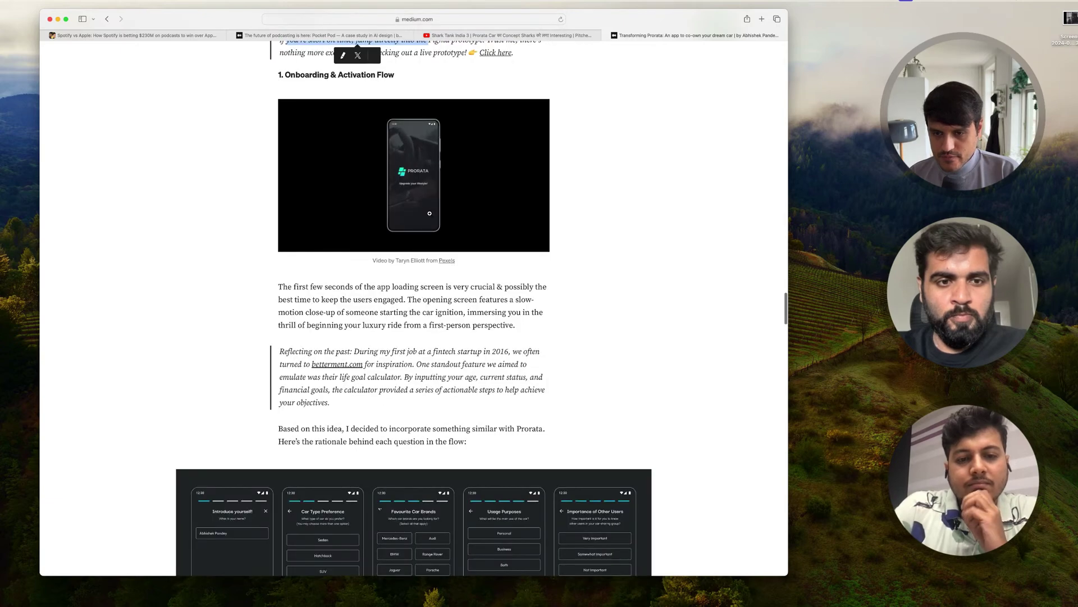
{"action": "scroll", "coordinate": [430, 213], "scroll_direction": "down", "scroll_amount": 7}
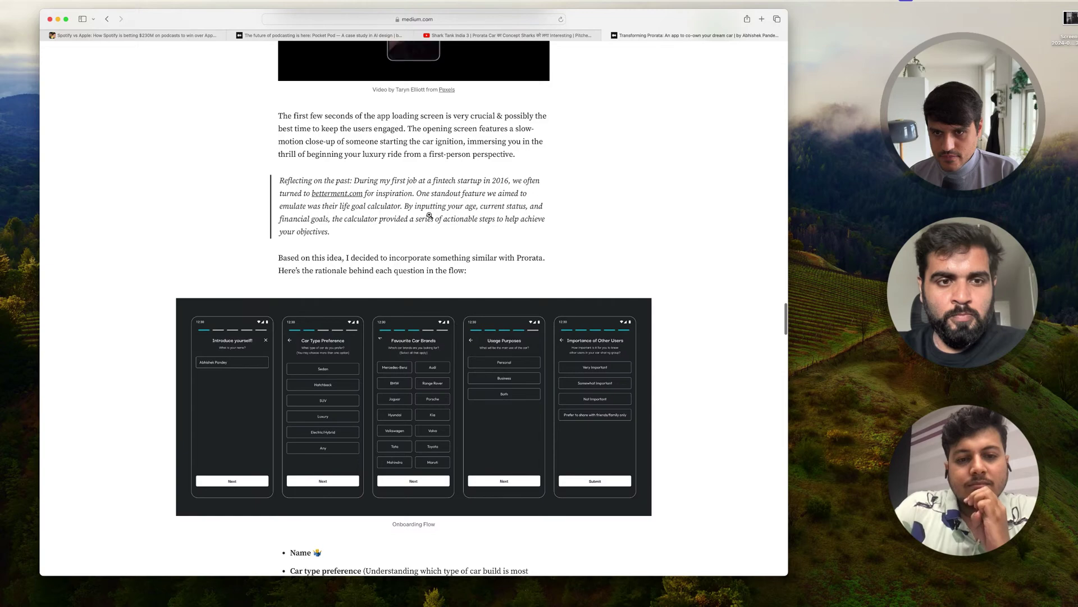
{"action": "scroll", "coordinate": [429, 214], "scroll_direction": "up", "scroll_amount": 2}
{"action": "scroll", "coordinate": [429, 214], "scroll_direction": "down", "scroll_amount": 7}
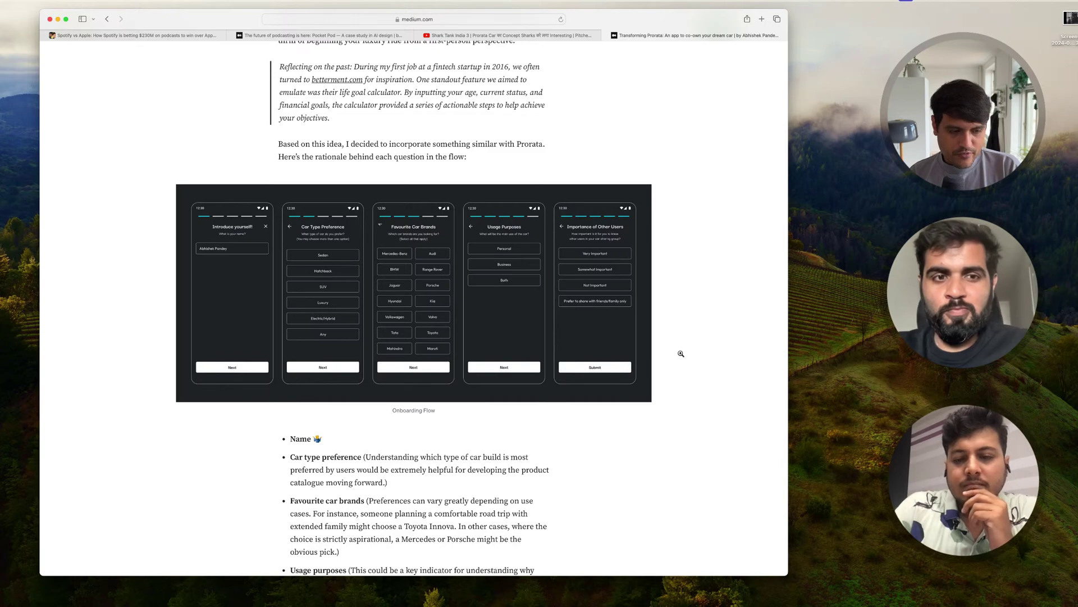
Read the rationale for each onboarding question, from name and car type preference to the importance of other users
{"action": "scroll", "coordinate": [681, 356], "scroll_direction": "down", "scroll_amount": 2}
{"action": "scroll", "coordinate": [681, 356], "scroll_direction": "down", "scroll_amount": 4}
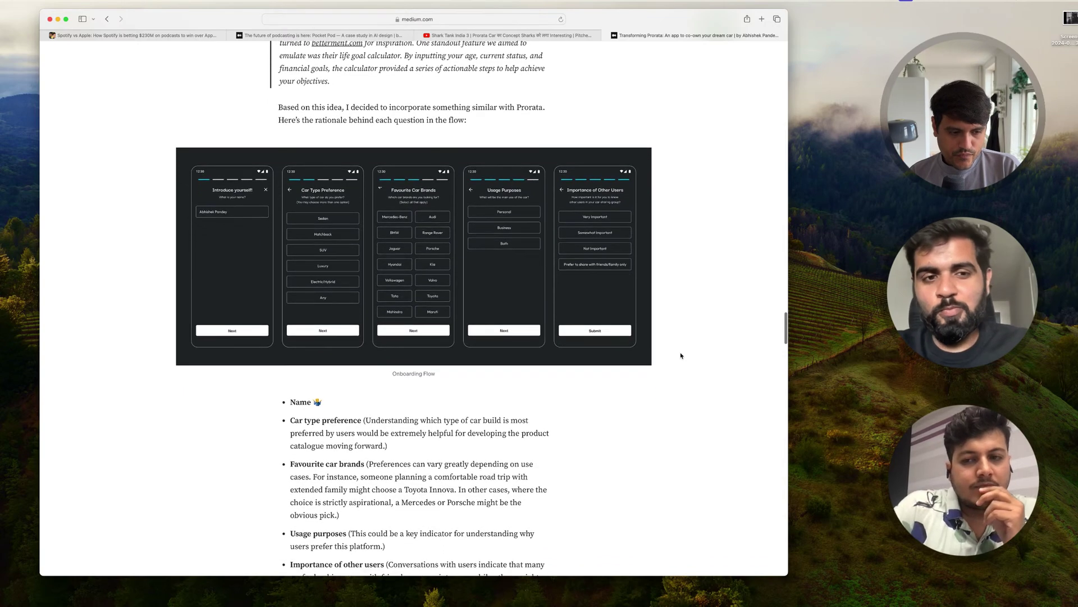
{"action": "scroll", "coordinate": [646, 354], "scroll_direction": "down", "scroll_amount": 6}
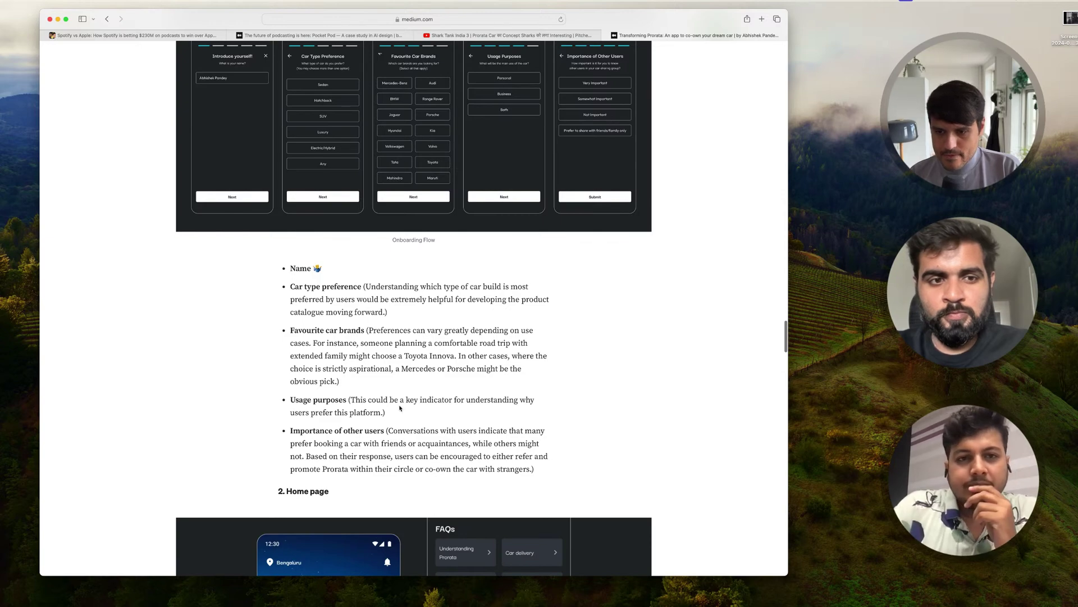
Examine the redesigned Home page mockups with the popular cars, FAQs and referral banner
{"action": "scroll", "coordinate": [400, 407], "scroll_direction": "down", "scroll_amount": 8}
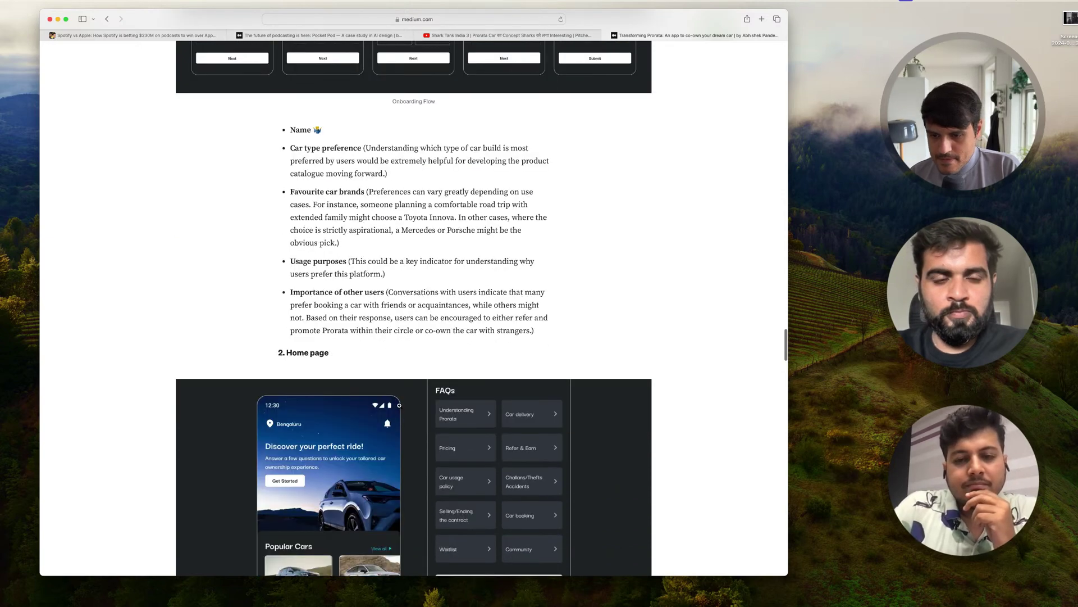
{"action": "scroll", "coordinate": [399, 405], "scroll_direction": "down", "scroll_amount": 6}
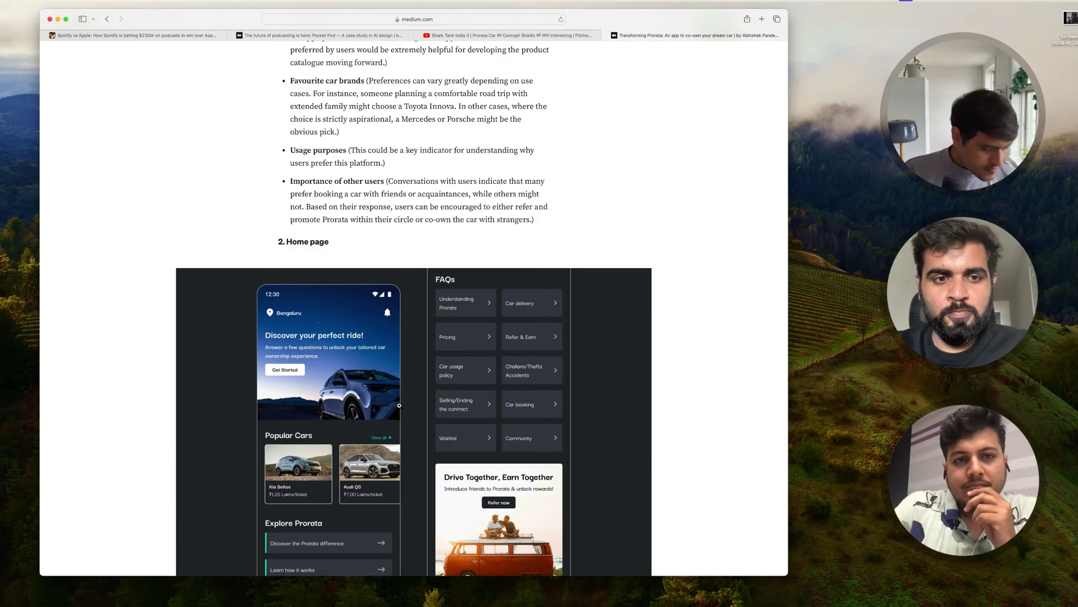
{"action": "scroll", "coordinate": [399, 405], "scroll_direction": "down", "scroll_amount": 3}
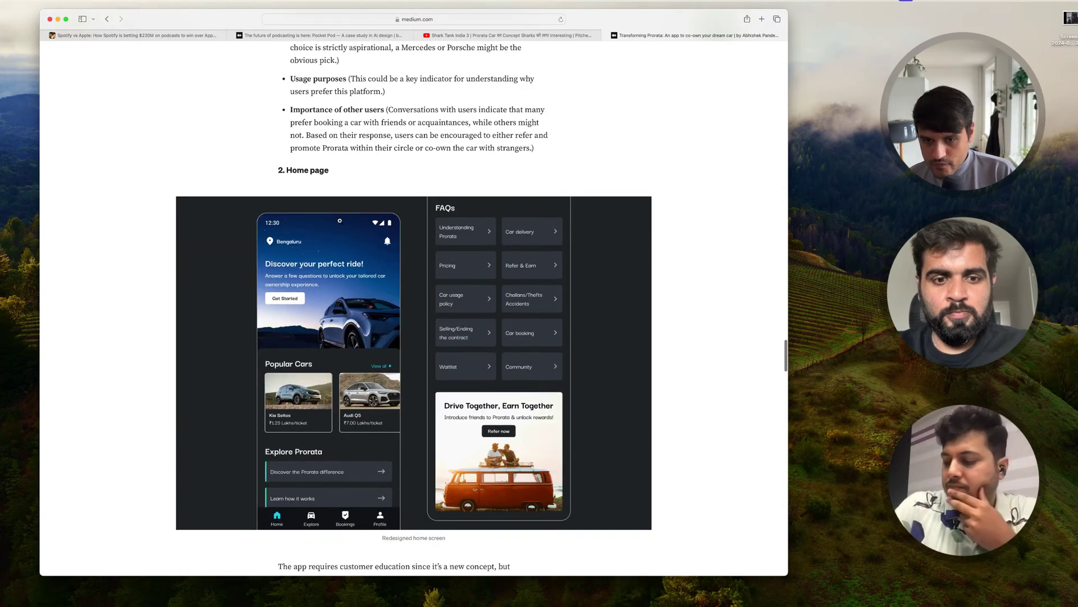
Examine the redesigned Exploring Cars screens and read the list of improvements, down to the Filters section
{"action": "scroll", "coordinate": [418, 399], "scroll_direction": "down", "scroll_amount": 20}
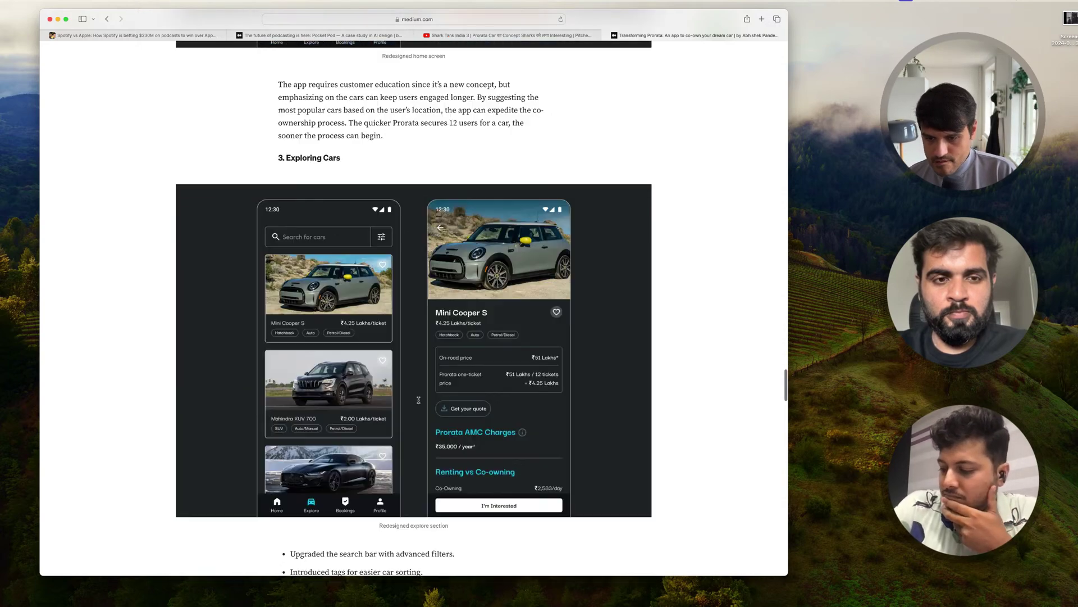
{"action": "scroll", "coordinate": [419, 400], "scroll_direction": "down", "scroll_amount": 5}
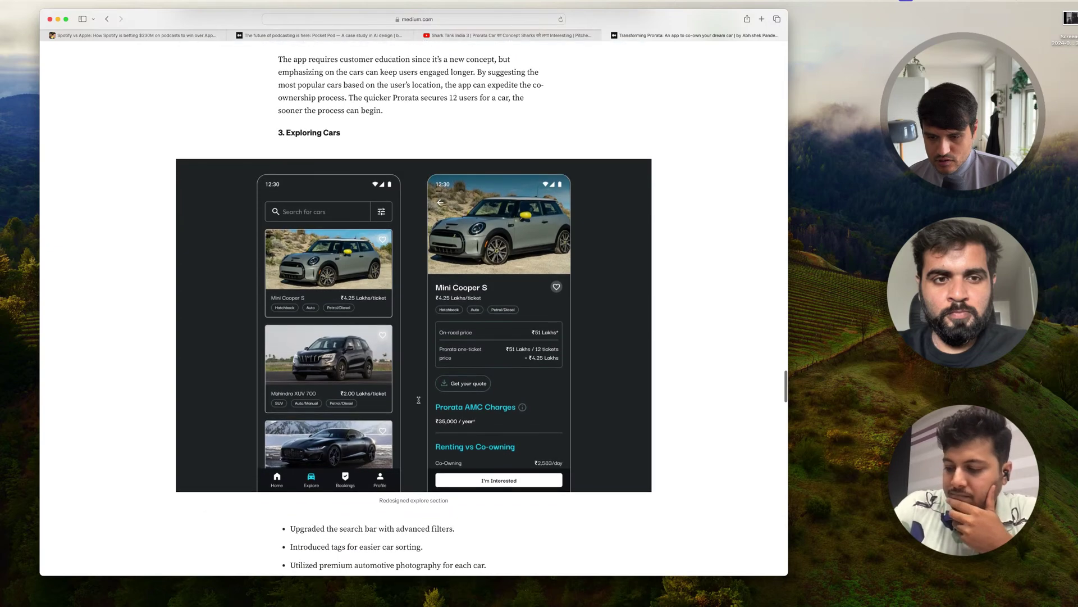
{"action": "scroll", "coordinate": [419, 400], "scroll_direction": "down", "scroll_amount": 4}
{"action": "scroll", "coordinate": [418, 400], "scroll_direction": "down", "scroll_amount": 2}
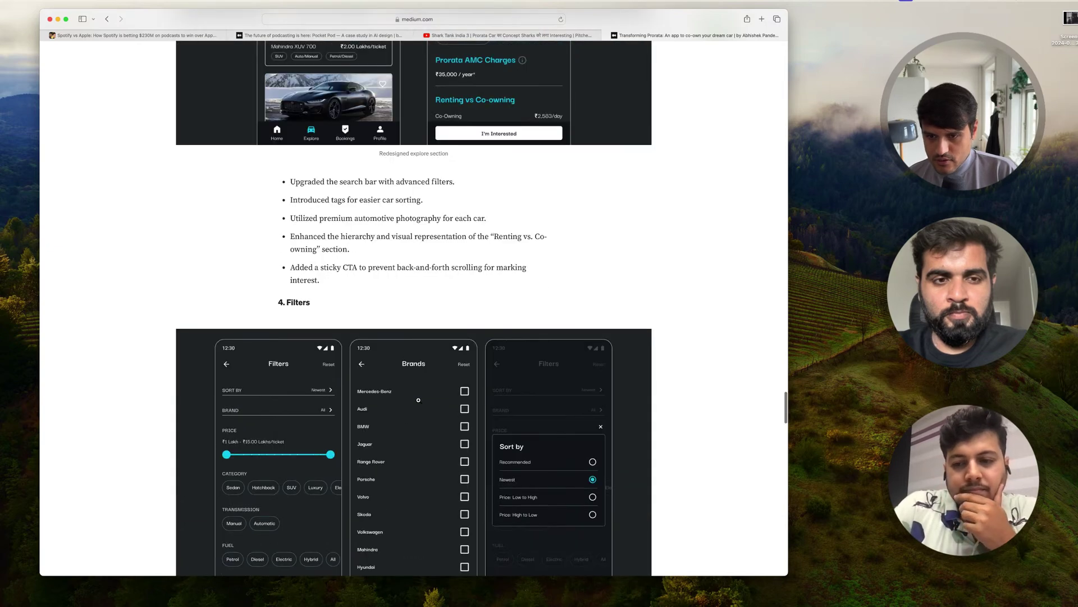
Highlight the advanced search filters, car tags and premium photography points in the improvements list under Exploring Cars
{"action": "scroll", "coordinate": [442, 445], "scroll_direction": "down", "scroll_amount": 3}
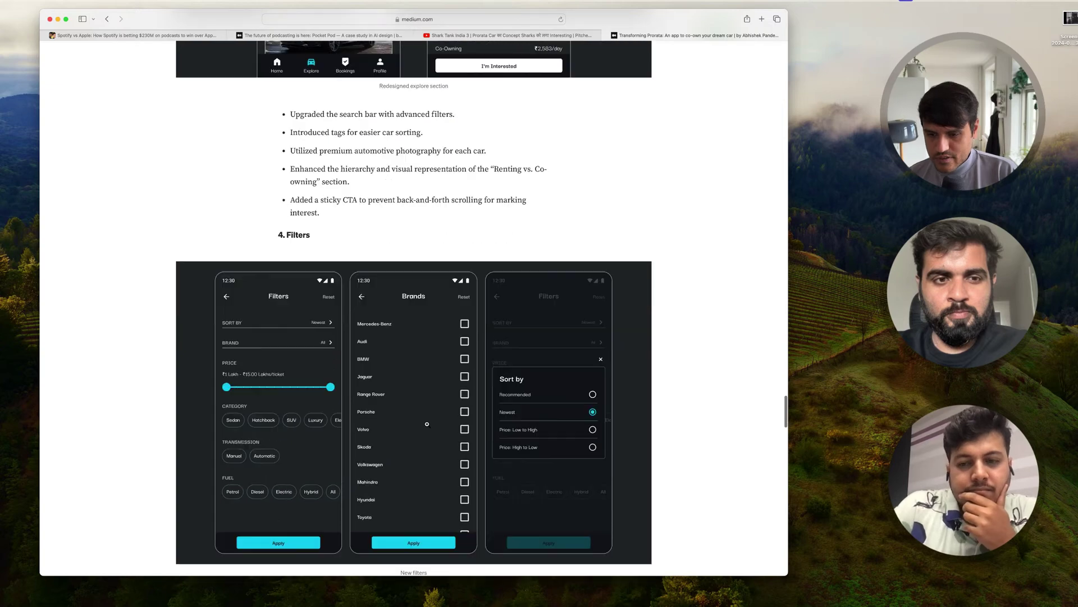
{"action": "scroll", "coordinate": [388, 404], "scroll_direction": "up", "scroll_amount": 9}
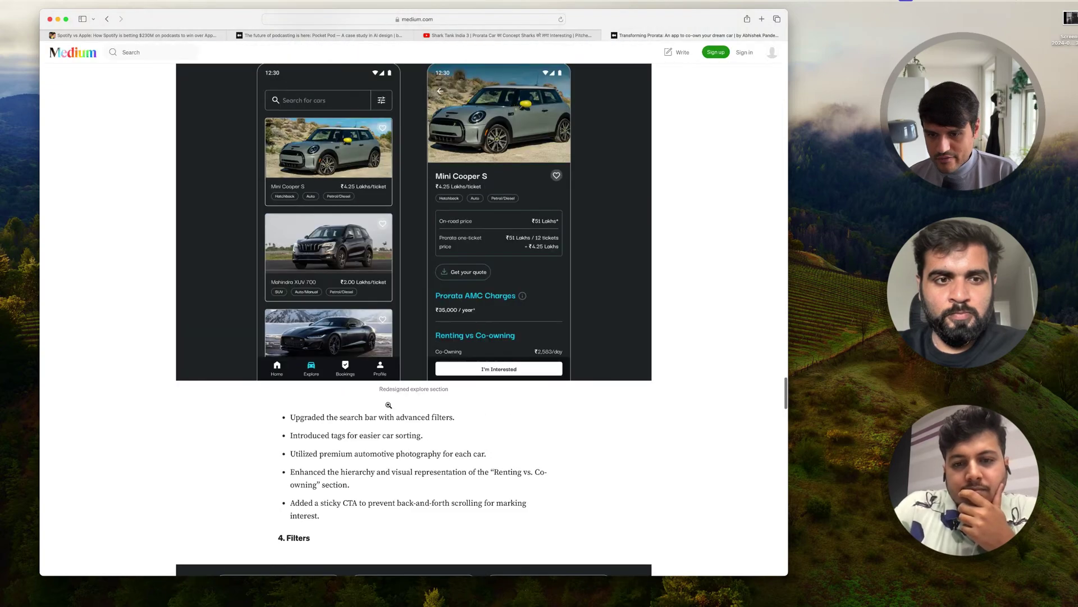
{"action": "scroll", "coordinate": [388, 405], "scroll_direction": "up", "scroll_amount": 2}
{"action": "scroll", "coordinate": [337, 388], "scroll_direction": "down", "scroll_amount": 3}
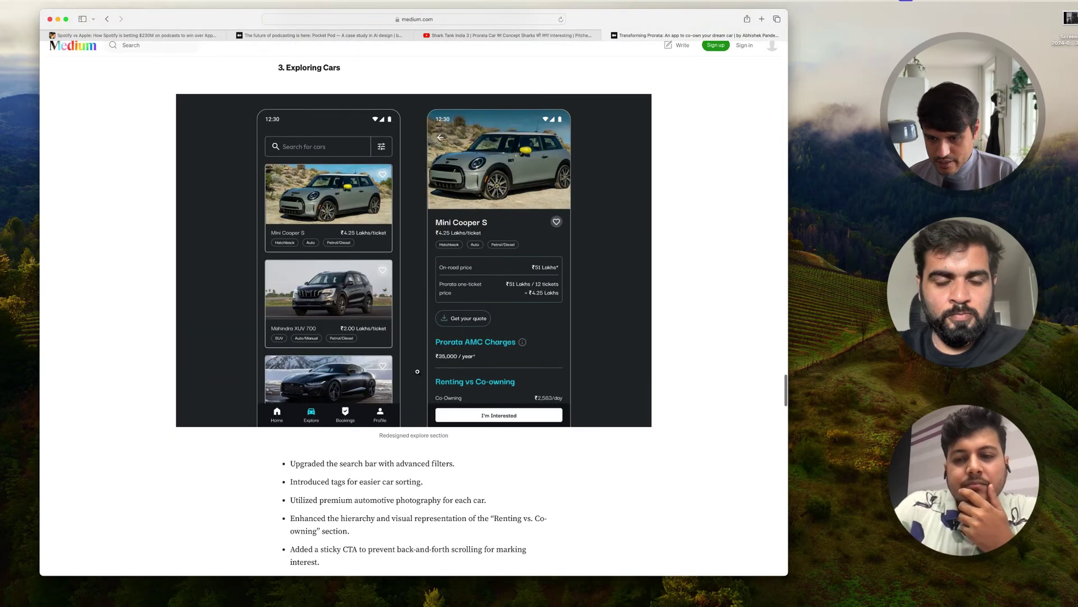
{"action": "left_click_drag", "start_coordinate": [295, 388], "coordinate": [404, 389]}
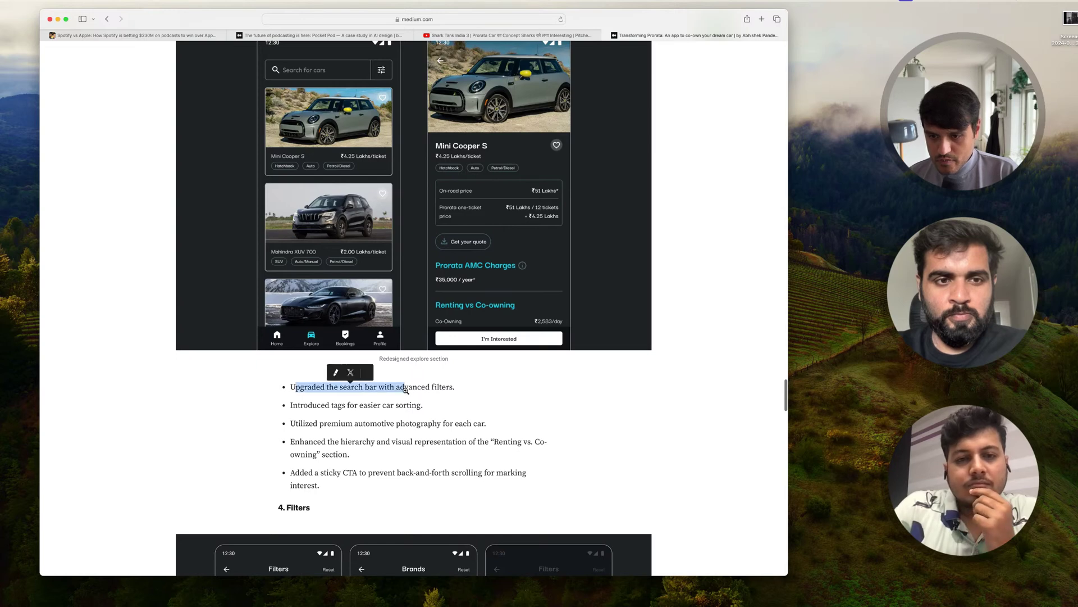
{"action": "left_click_drag", "start_coordinate": [301, 405], "coordinate": [392, 405]}
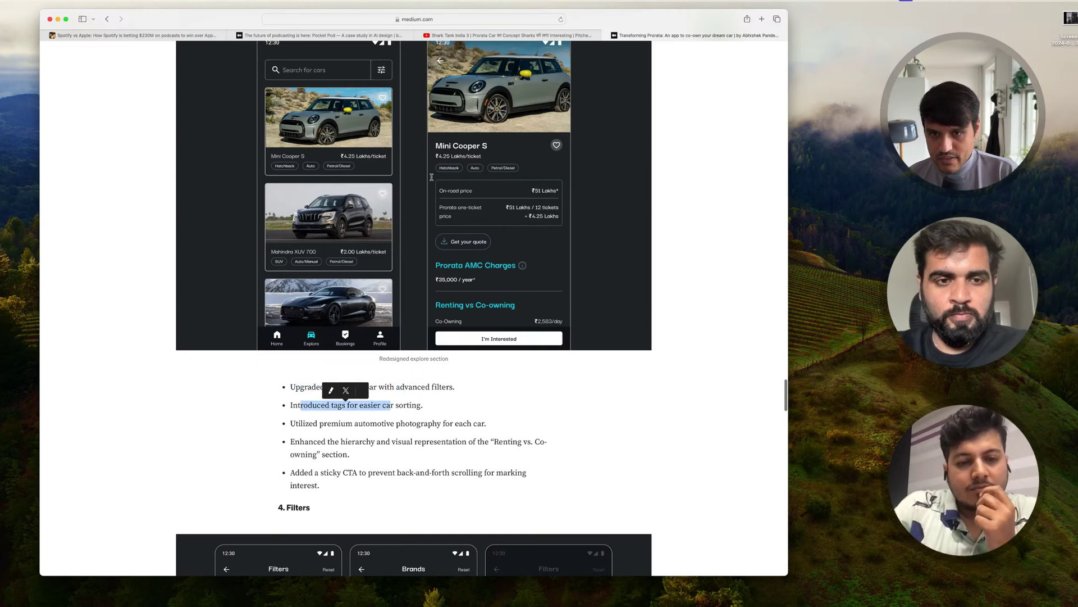
{"action": "left_click_drag", "start_coordinate": [314, 423], "coordinate": [367, 424]}
{"action": "left_click", "coordinate": [409, 408]}
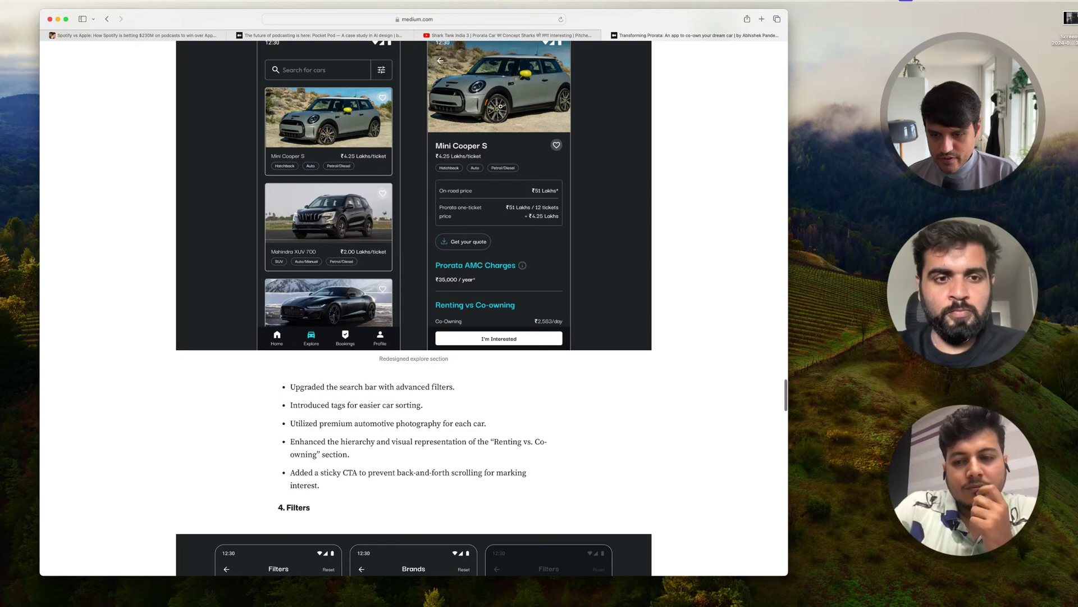
Examine the new Filters, Brands and Sort by screens and the redesigned Referral section with its progress bar
{"action": "scroll", "coordinate": [392, 513], "scroll_direction": "down", "scroll_amount": 2}
{"action": "scroll", "coordinate": [392, 513], "scroll_direction": "down", "scroll_amount": 6}
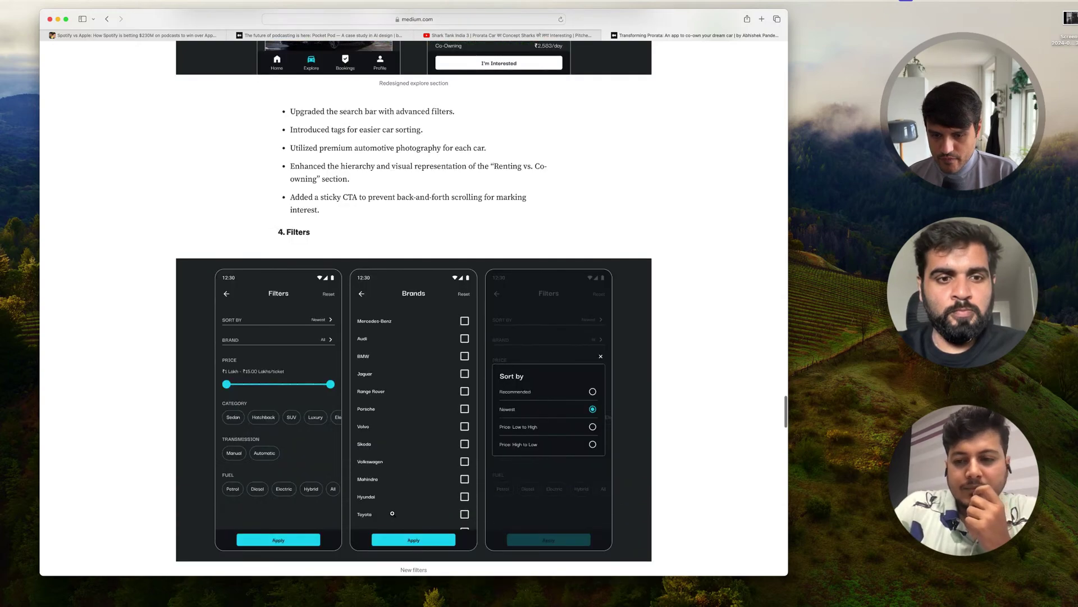
{"action": "scroll", "coordinate": [393, 516], "scroll_direction": "up", "scroll_amount": 5}
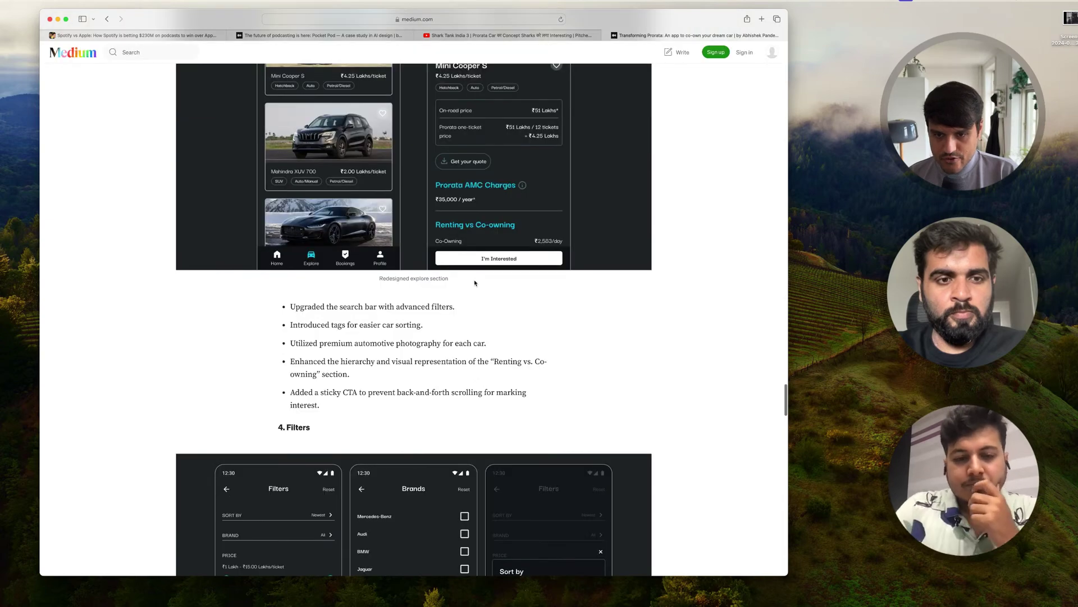
{"action": "scroll", "coordinate": [534, 260], "scroll_direction": "down", "scroll_amount": 6}
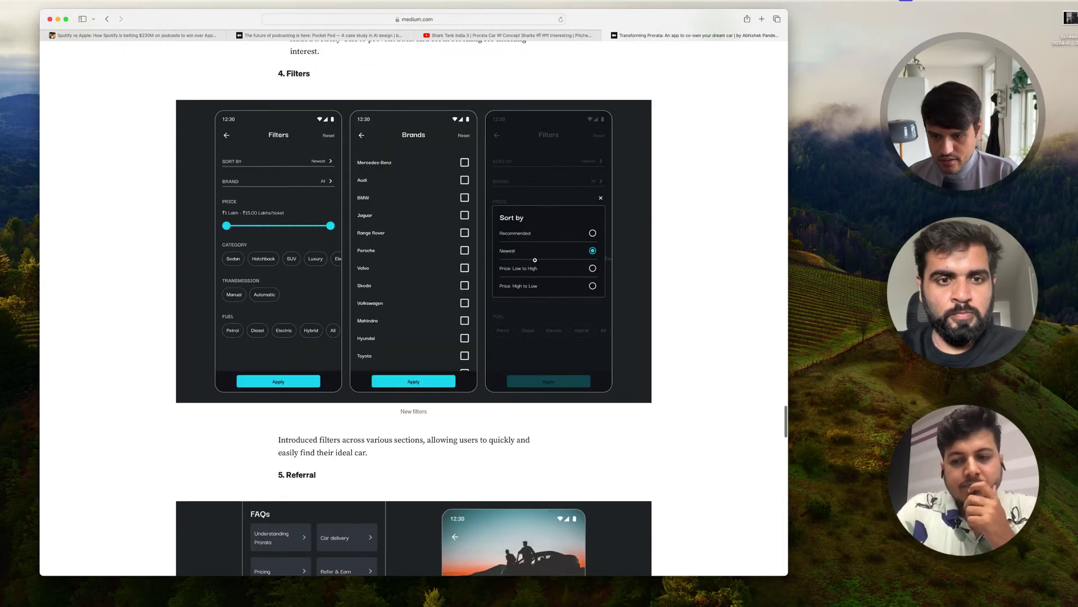
{"action": "scroll", "coordinate": [534, 260], "scroll_direction": "down", "scroll_amount": 5}
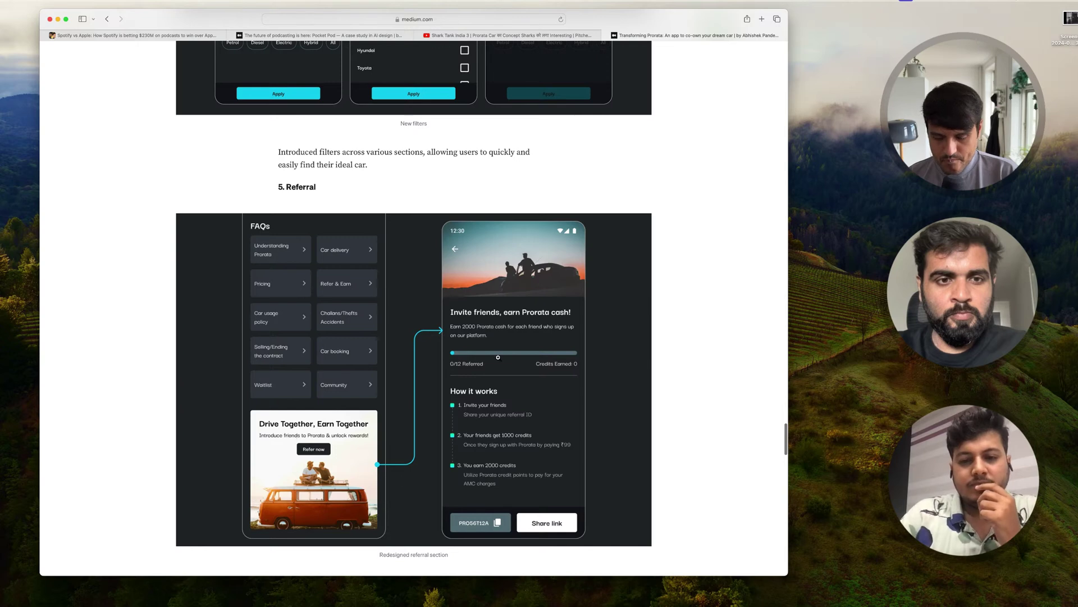
{"action": "scroll", "coordinate": [497, 357], "scroll_direction": "down", "scroll_amount": 2}
{"action": "scroll", "coordinate": [473, 444], "scroll_direction": "down", "scroll_amount": 1}
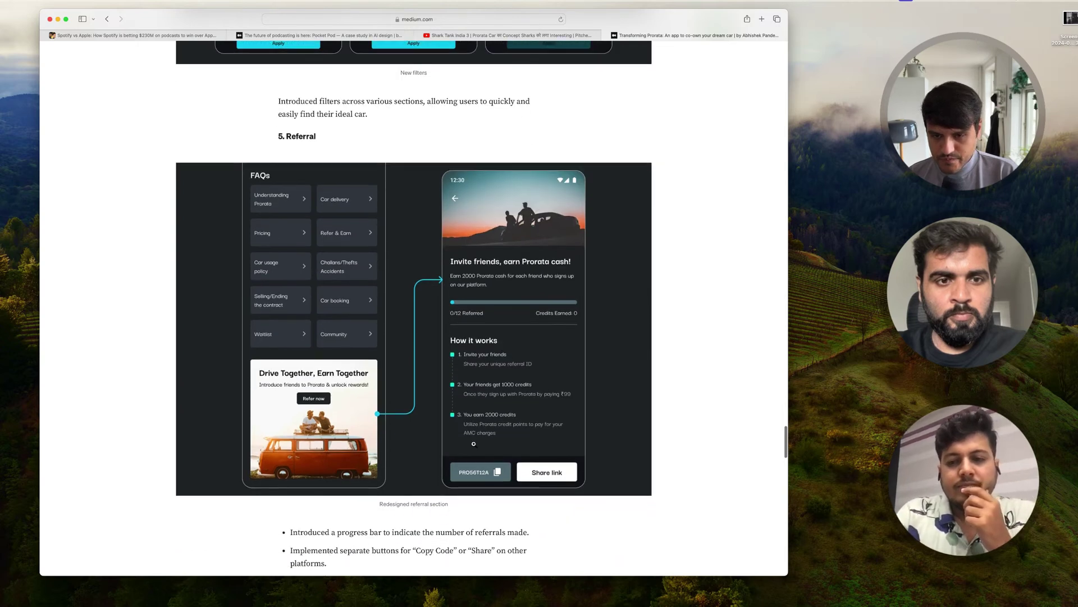
{"action": "scroll", "coordinate": [473, 444], "scroll_direction": "down", "scroll_amount": 2}
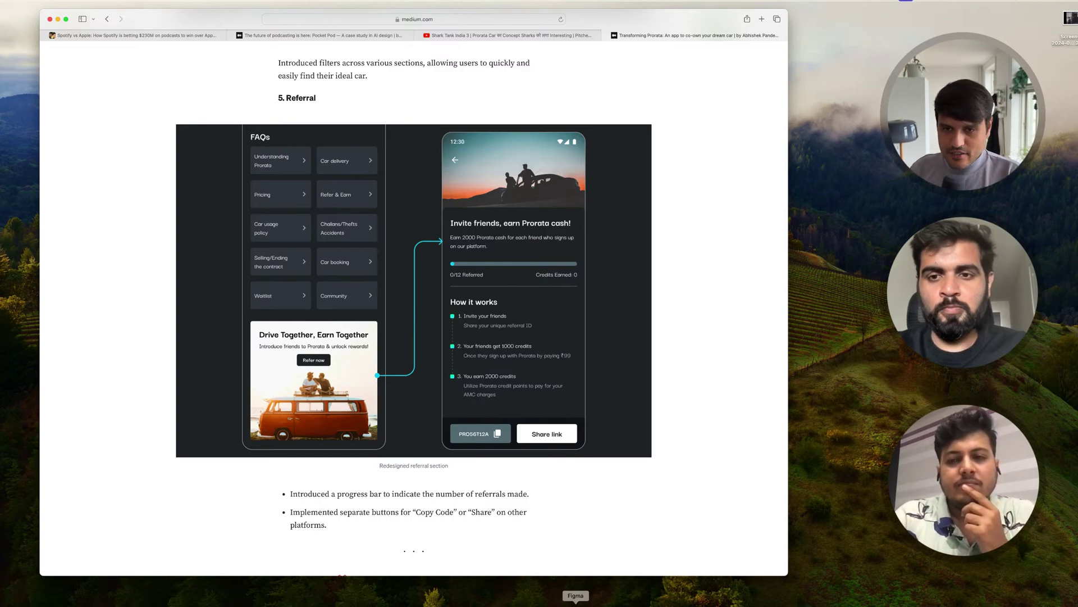
Switch to the Design Studio Simulator #5: Prorata board in Figma and look over the original app screenshots
{"action": "left_click", "coordinate": [576, 604]}
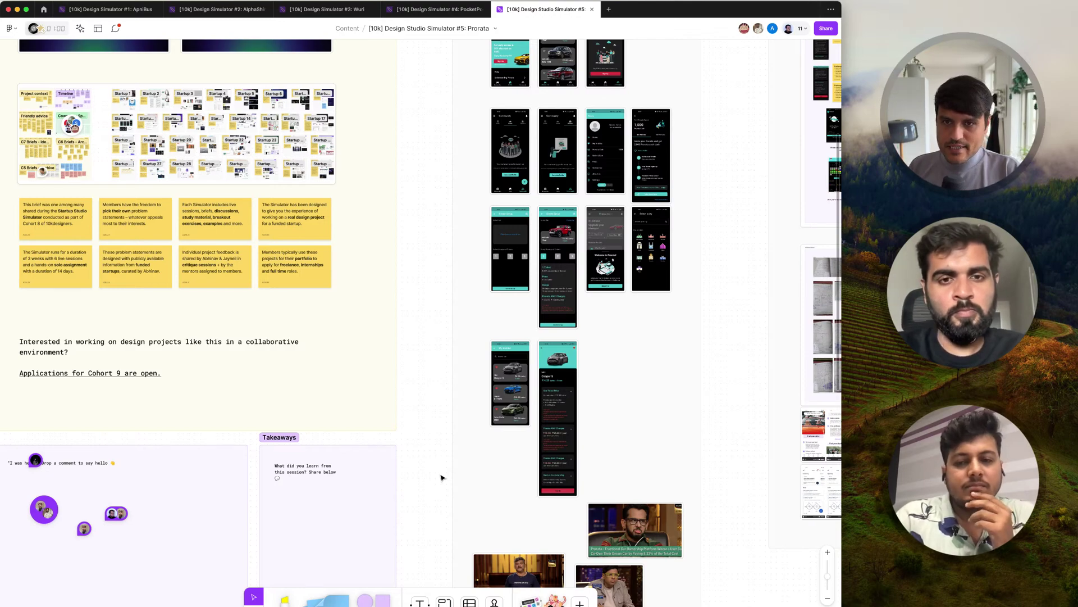
{"action": "scroll", "coordinate": [440, 477], "scroll_direction": "right", "scroll_amount": 2}
{"action": "mouse_move", "coordinate": [426, 11]}
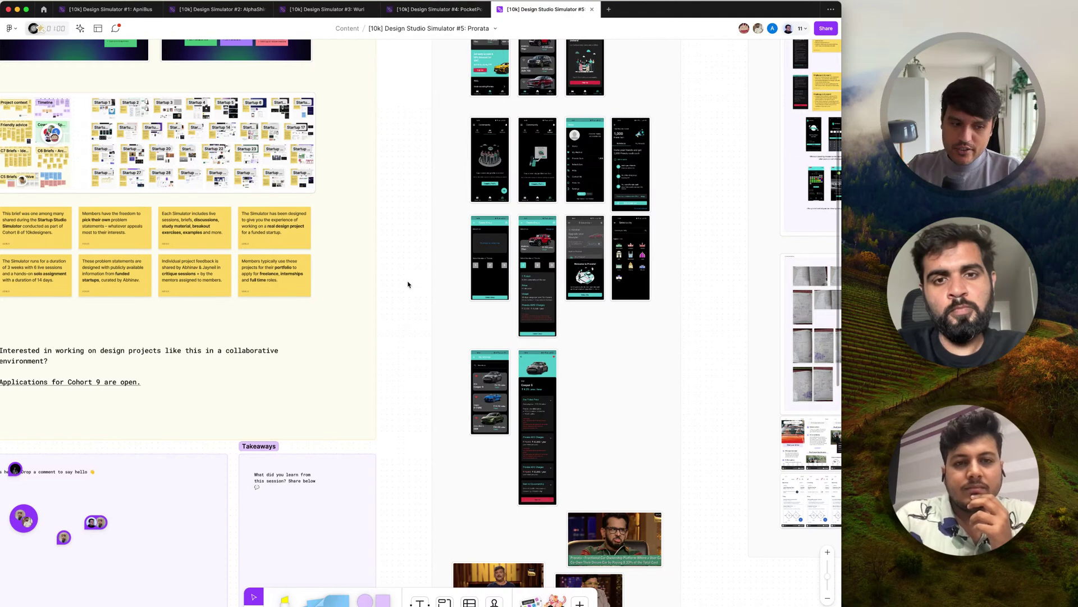
{"action": "scroll", "coordinate": [614, 223], "scroll_direction": "right", "scroll_amount": 3}
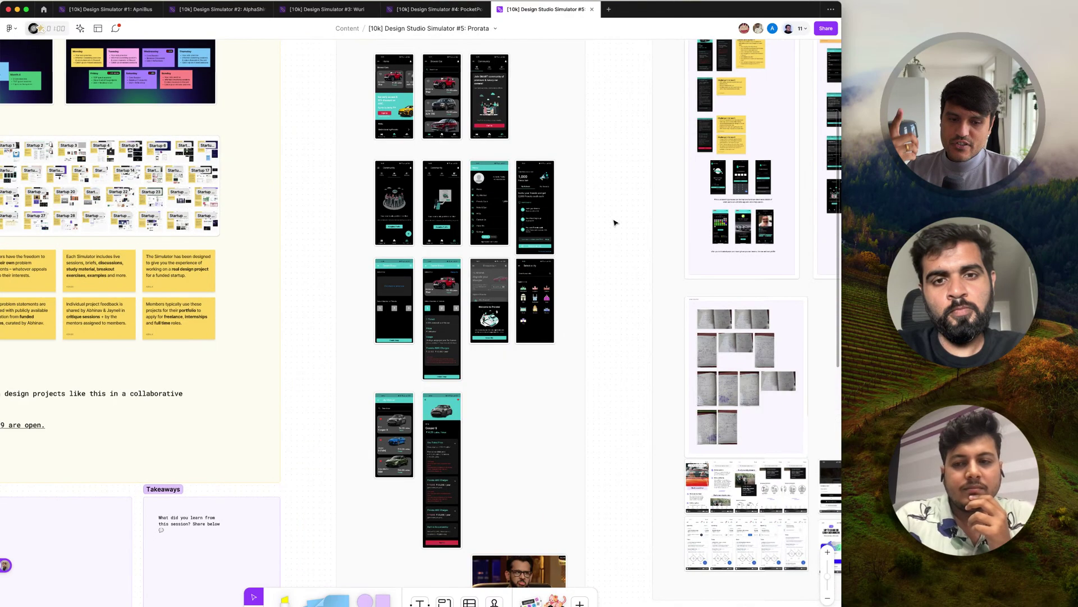
{"action": "scroll", "coordinate": [614, 223], "scroll_direction": "down", "scroll_amount": 1}
{"action": "scroll", "coordinate": [615, 223], "scroll_direction": "down", "scroll_amount": 1}
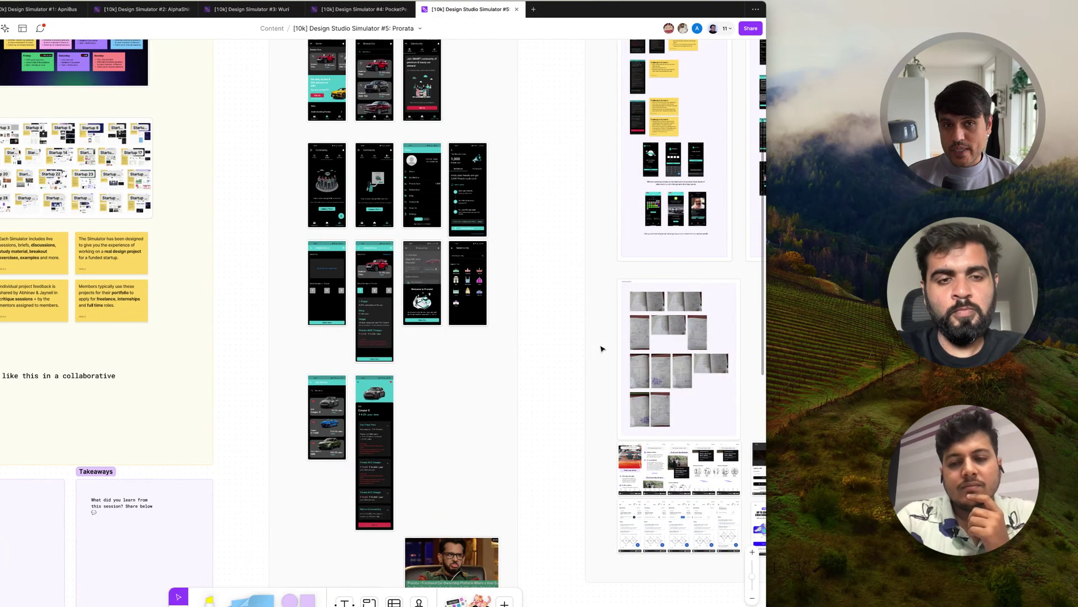
Return to the Medium case study in the browser and recheck the Exploring Cars screens and their improvements list
{"action": "key", "text": "ctrl+Right"}
{"action": "key", "text": "ctrl+Right"}
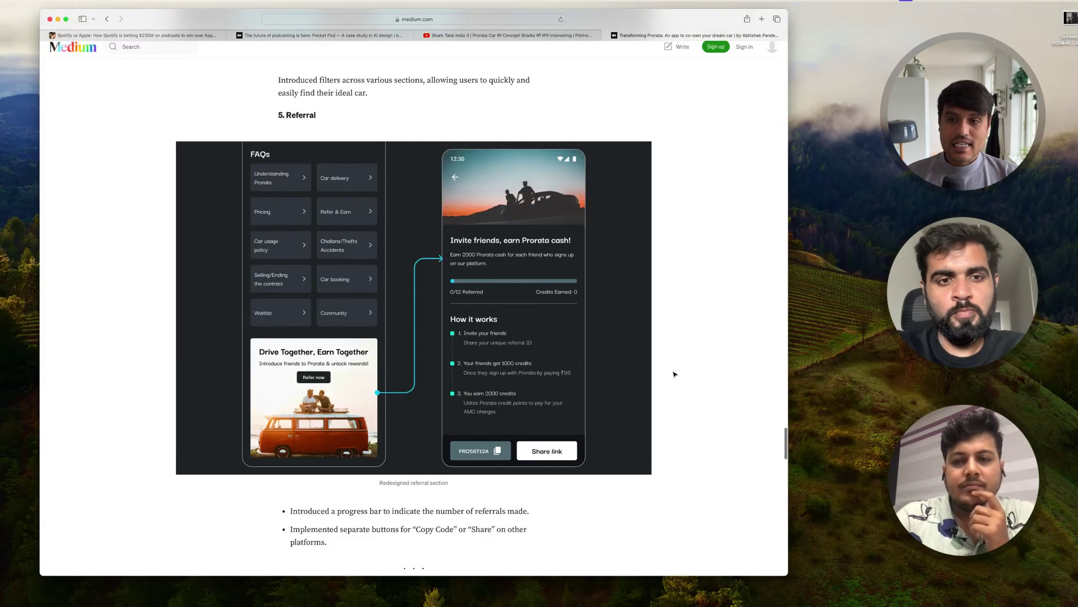
{"action": "scroll", "coordinate": [675, 375], "scroll_direction": "up", "scroll_amount": 10}
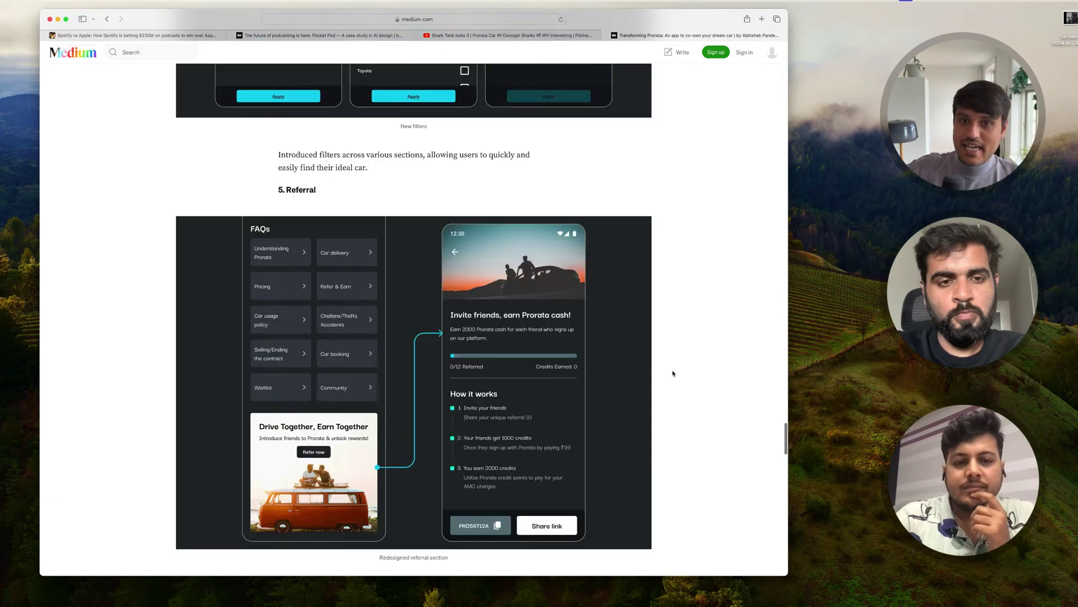
{"action": "scroll", "coordinate": [673, 374], "scroll_direction": "down", "scroll_amount": 1}
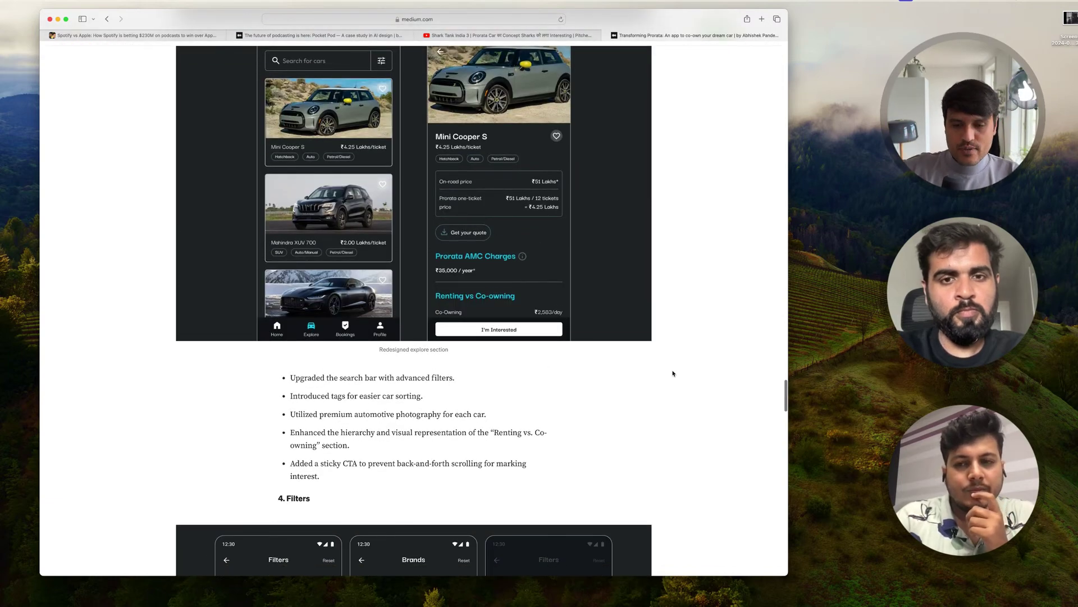
{"action": "scroll", "coordinate": [673, 373], "scroll_direction": "down", "scroll_amount": 1}
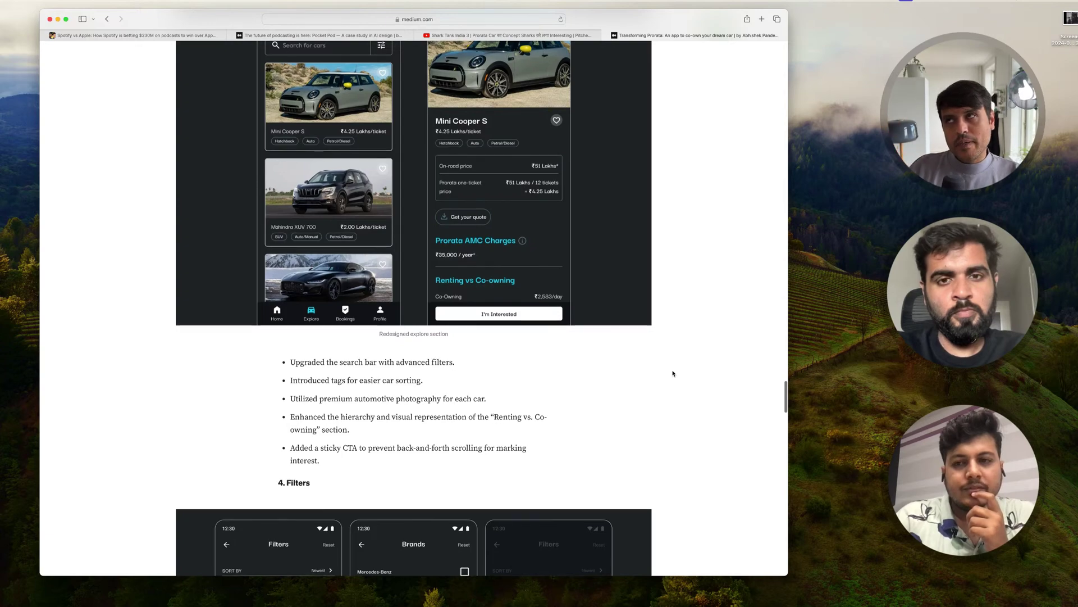
{"action": "scroll", "coordinate": [673, 374], "scroll_direction": "down", "scroll_amount": 2}
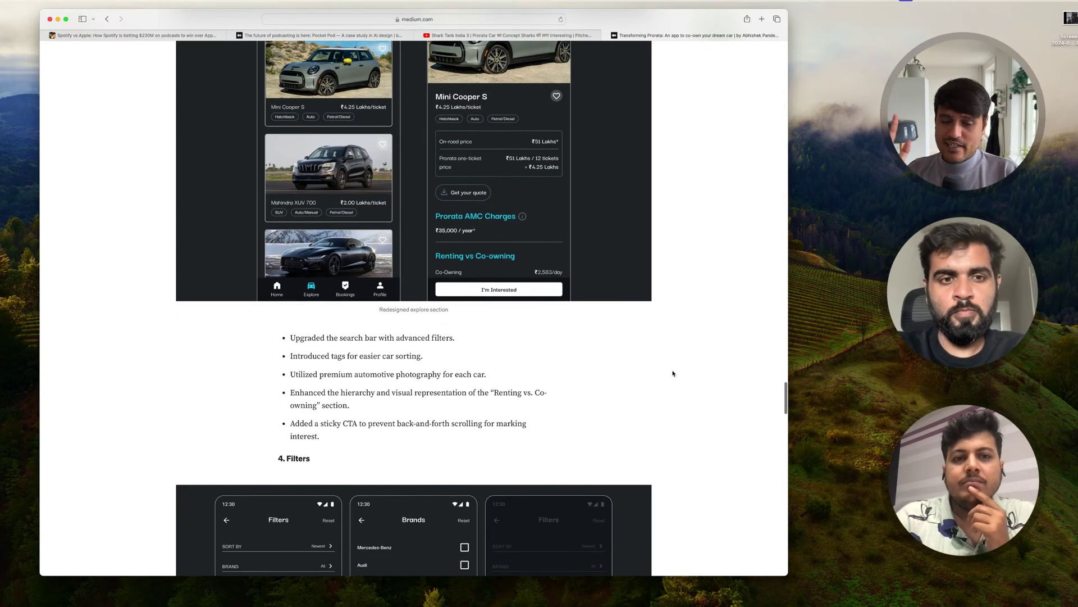
{"action": "scroll", "coordinate": [673, 373], "scroll_direction": "up", "scroll_amount": 4}
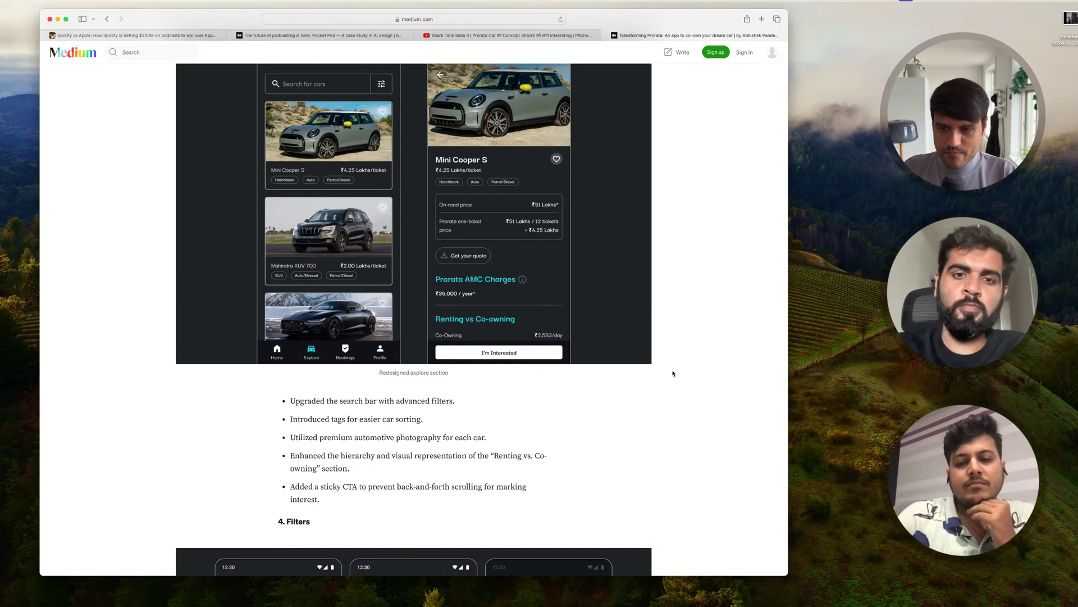
Go back to the Onboarding Flow mockup and enlarge it to examine the car type, favourite brands and usage questions
{"action": "scroll", "coordinate": [673, 373], "scroll_direction": "up", "scroll_amount": 15}
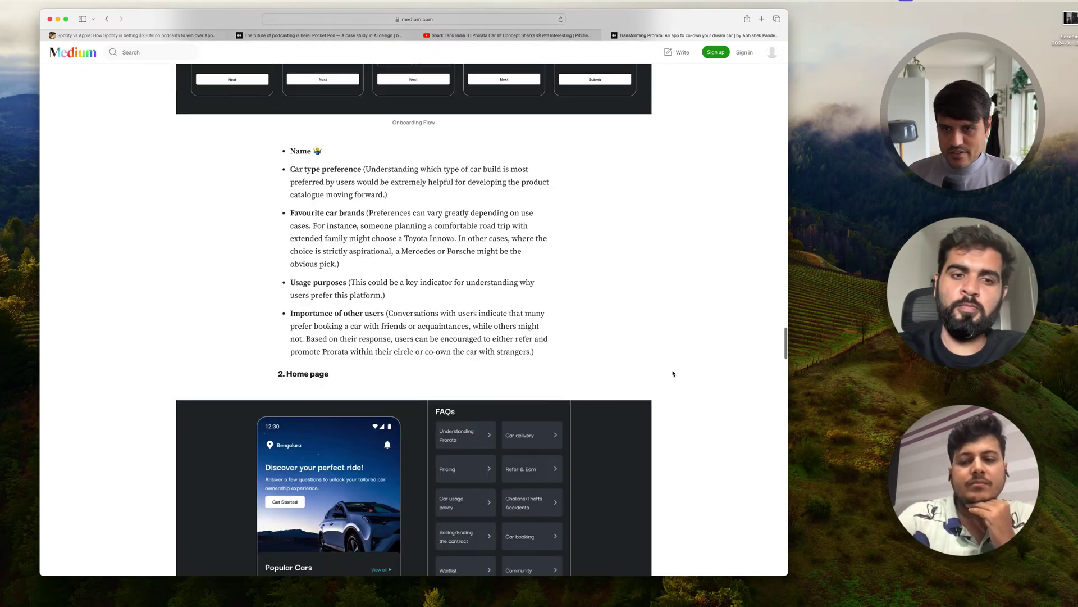
{"action": "scroll", "coordinate": [674, 374], "scroll_direction": "up", "scroll_amount": 12}
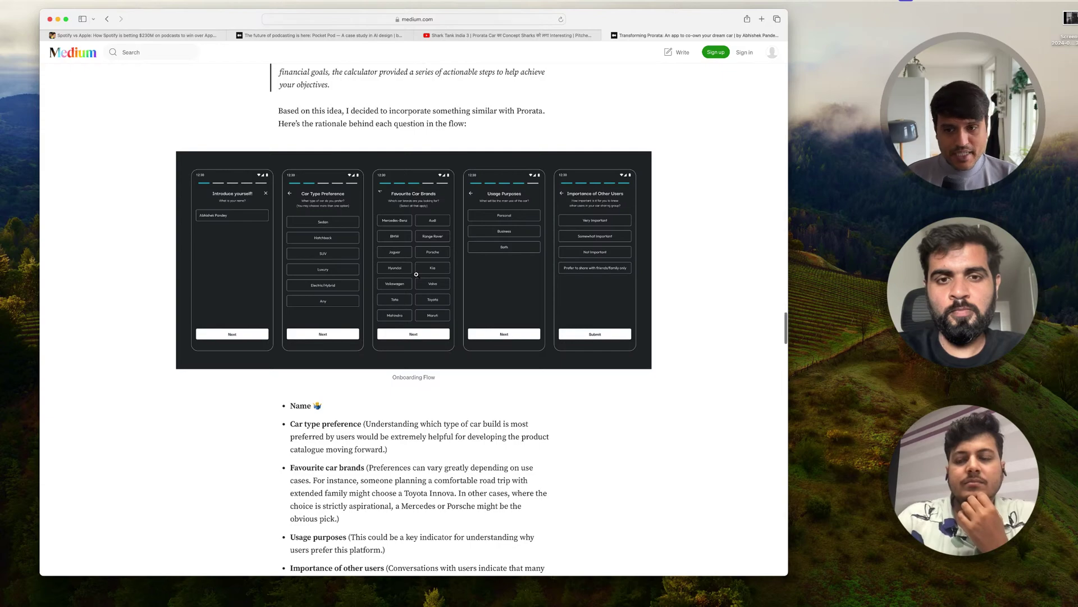
{"action": "scroll", "coordinate": [416, 274], "scroll_direction": "up", "scroll_amount": 5}
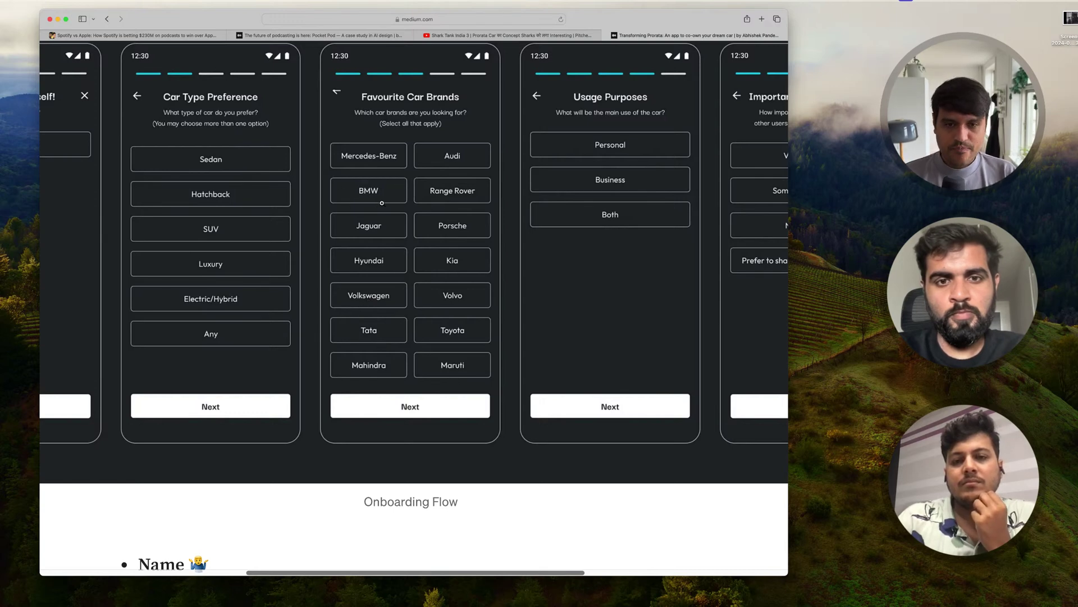
{"action": "scroll", "coordinate": [386, 204], "scroll_direction": "down", "scroll_amount": 1}
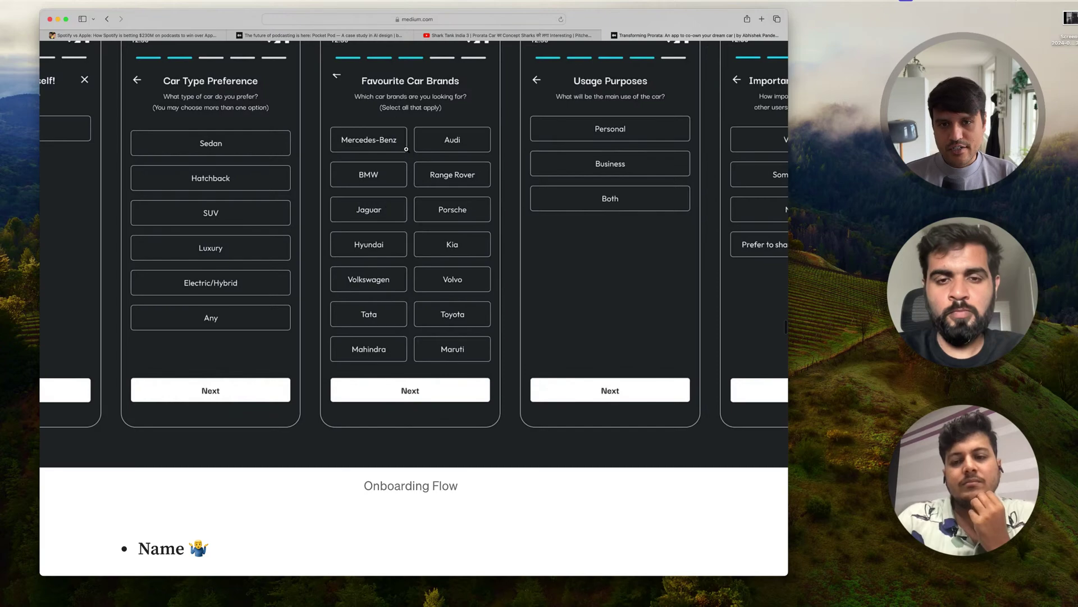
Move on past the Referral section and review the Shelved Ideas design iterations and the Future scope of work
{"action": "scroll", "coordinate": [406, 149], "scroll_direction": "down", "scroll_amount": 10}
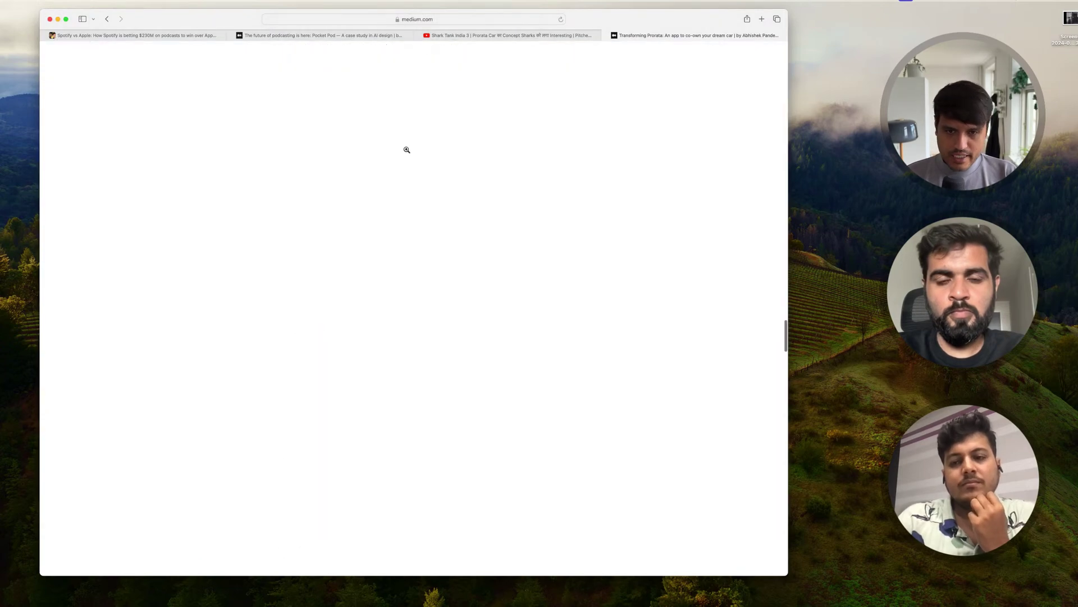
{"action": "scroll", "coordinate": [406, 148], "scroll_direction": "down", "scroll_amount": 15}
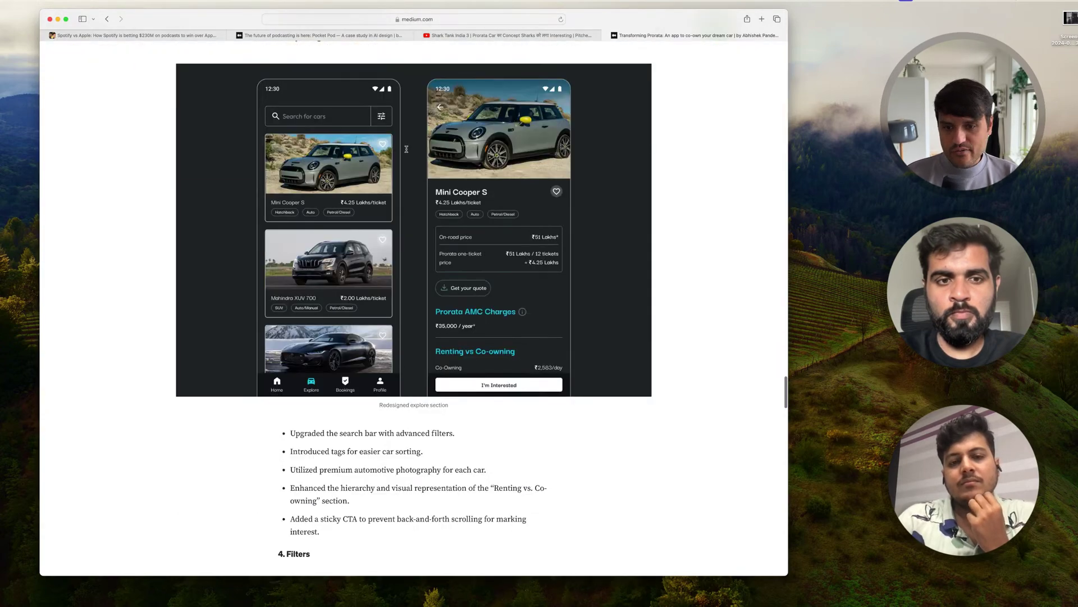
{"action": "scroll", "coordinate": [406, 149], "scroll_direction": "down", "scroll_amount": 15}
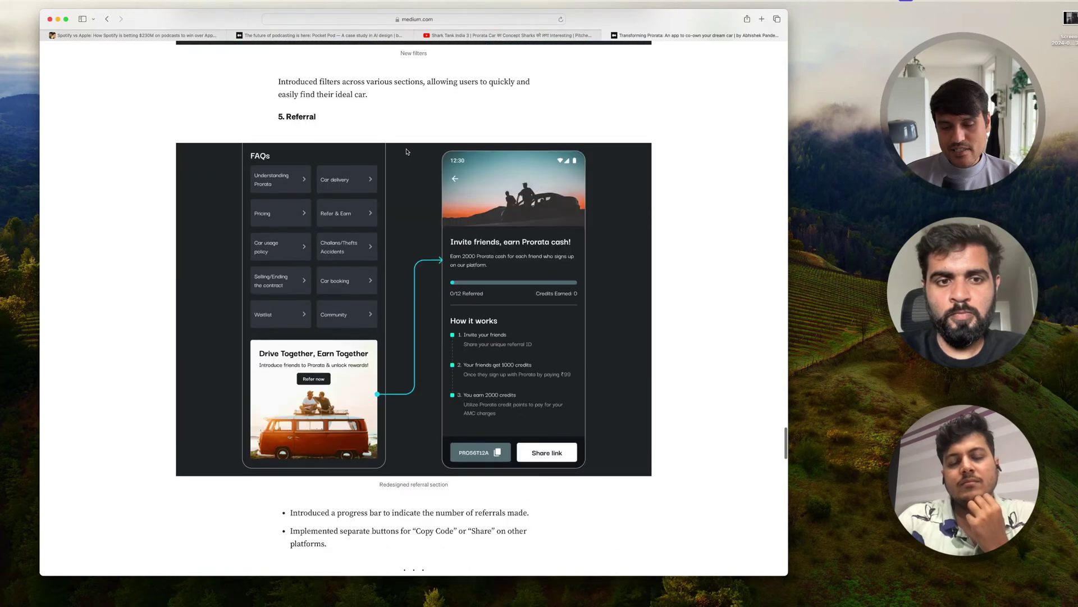
{"action": "scroll", "coordinate": [407, 152], "scroll_direction": "up", "scroll_amount": 1}
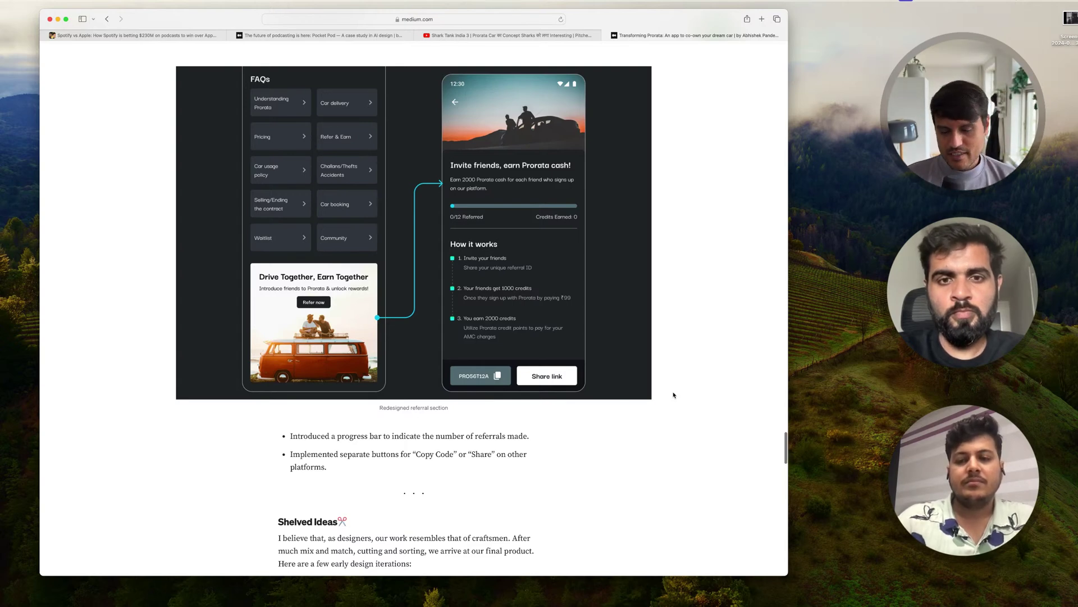
{"action": "scroll", "coordinate": [673, 395], "scroll_direction": "down", "scroll_amount": 7}
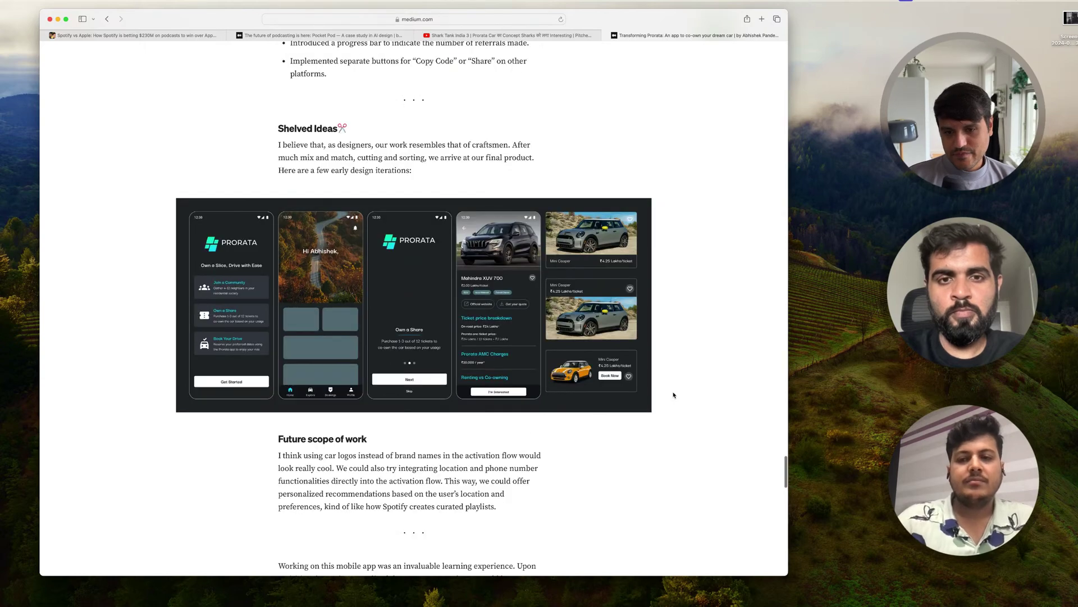
{"action": "scroll", "coordinate": [673, 395], "scroll_direction": "down", "scroll_amount": 4}
{"action": "scroll", "coordinate": [674, 395], "scroll_direction": "up", "scroll_amount": 4}
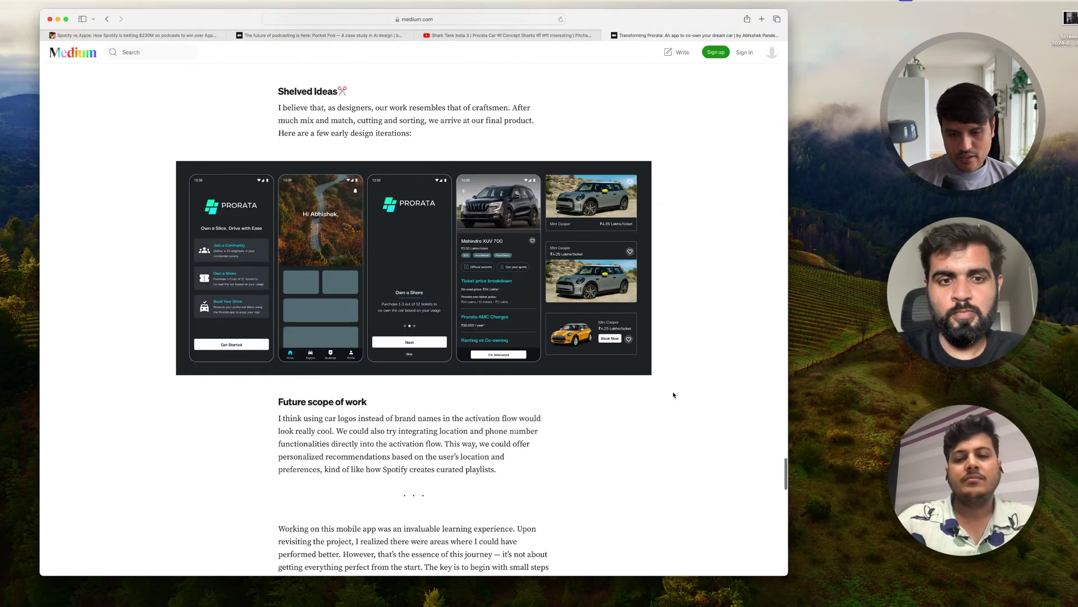
Switch back to the Prorata board in Figma
{"action": "key", "text": "ctrl+Up"}
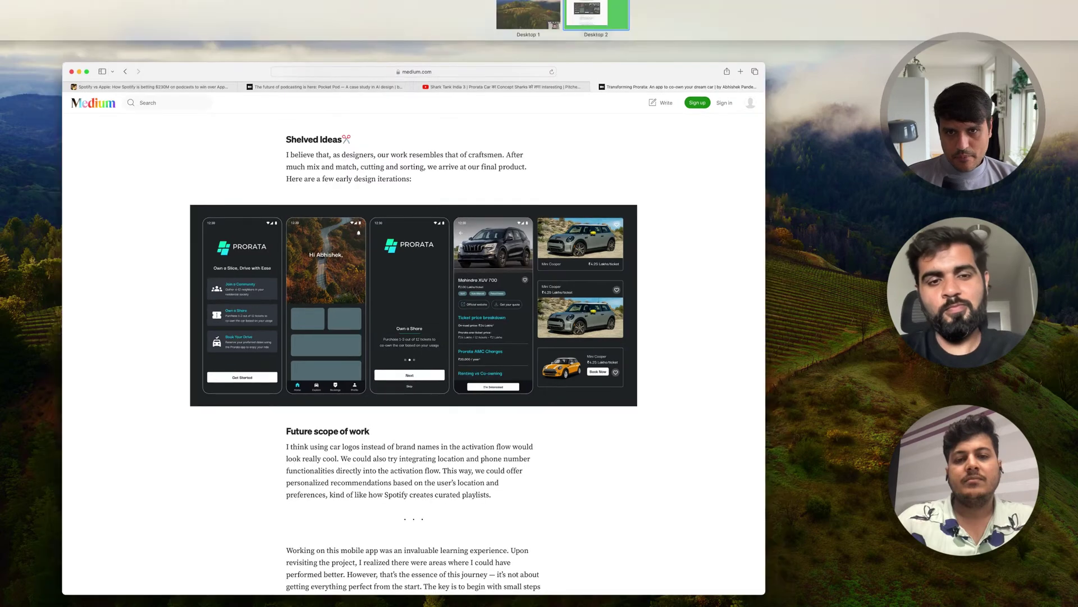
{"action": "left_click", "coordinate": [620, 378]}
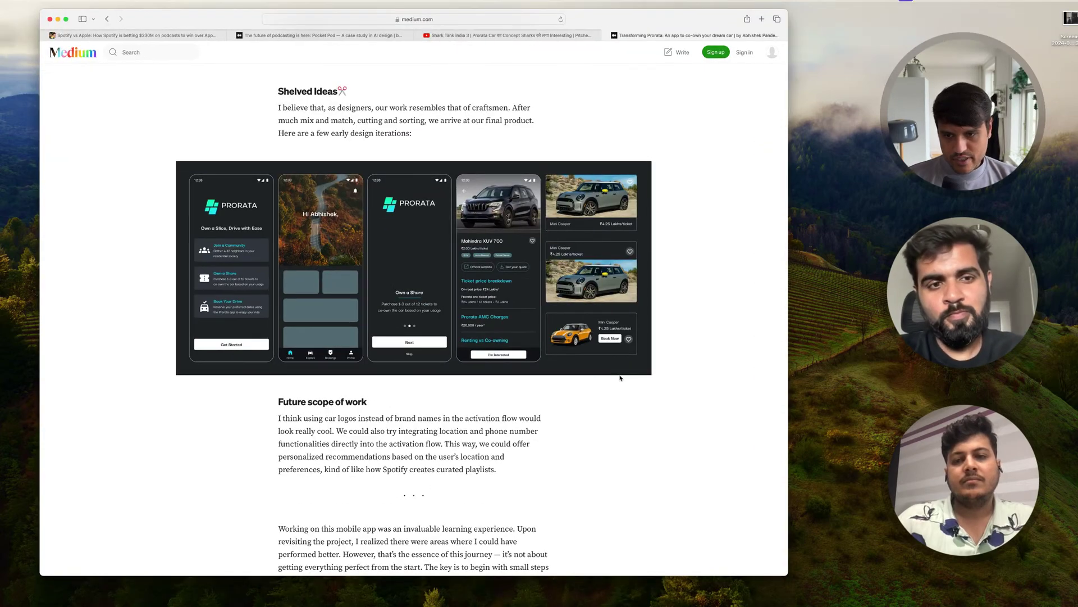
{"action": "key", "text": "ctrl+Left"}
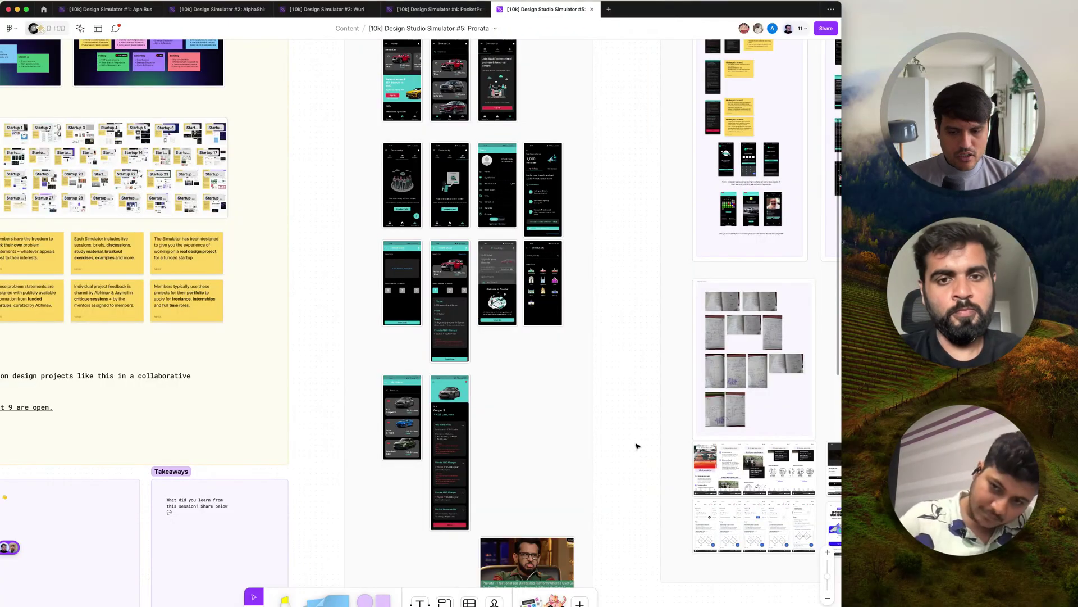
Move across the board past the existing app screens and research frames to review the first project's redesigned flows, from Onboarding to Referral
{"action": "scroll", "coordinate": [637, 445], "scroll_direction": "right", "scroll_amount": 4}
{"action": "scroll", "coordinate": [637, 446], "scroll_direction": "right", "scroll_amount": 2}
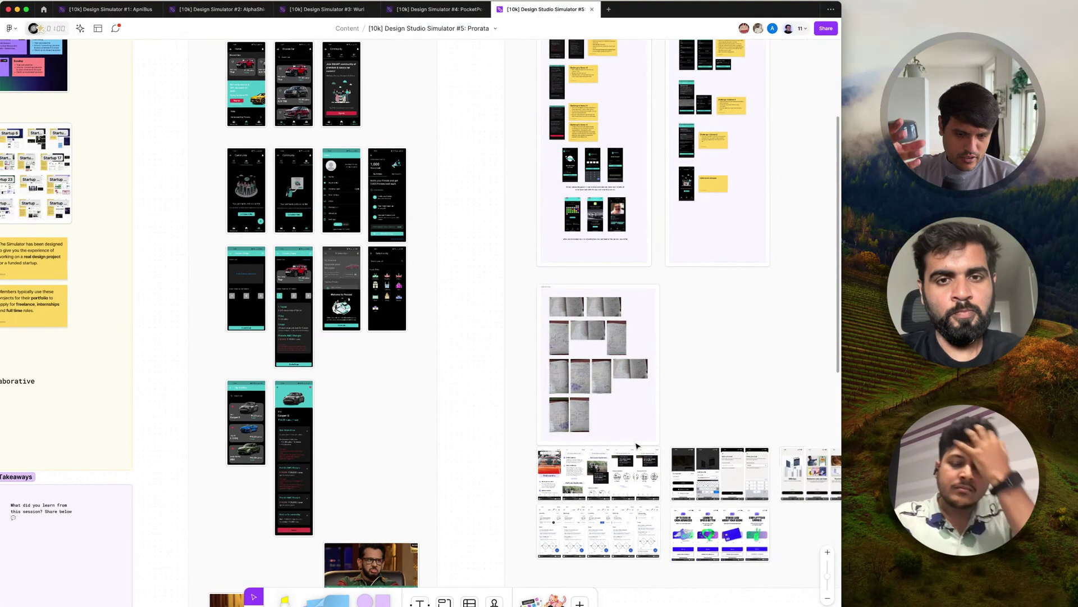
{"action": "scroll", "coordinate": [699, 301], "scroll_direction": "right", "scroll_amount": 7}
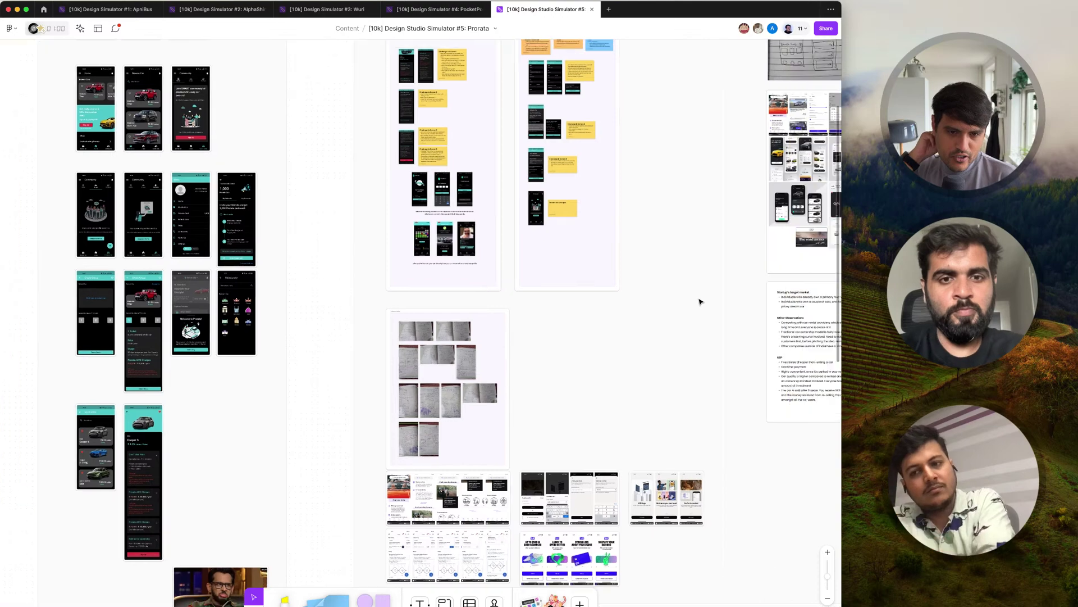
{"action": "scroll", "coordinate": [700, 302], "scroll_direction": "right", "scroll_amount": 15}
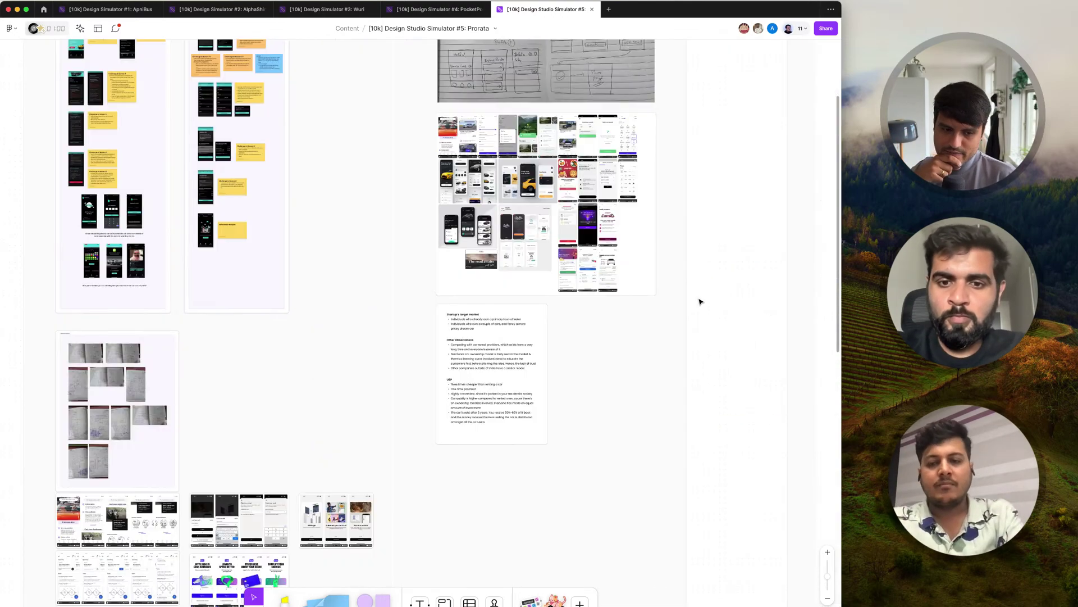
{"action": "scroll", "coordinate": [700, 302], "scroll_direction": "down", "scroll_amount": 2}
{"action": "scroll", "coordinate": [699, 302], "scroll_direction": "right", "scroll_amount": 8}
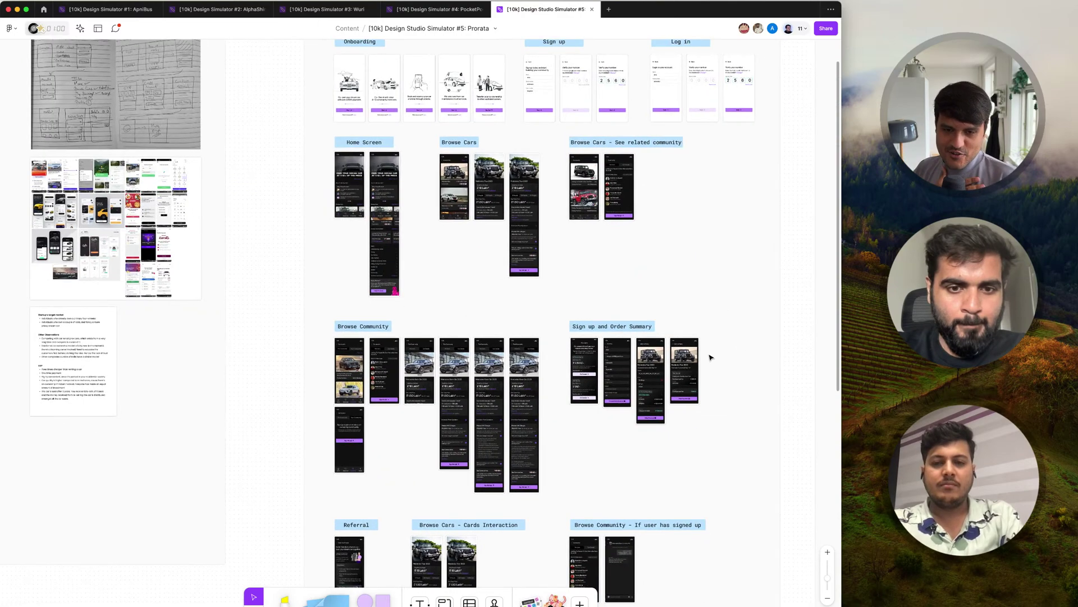
{"action": "scroll", "coordinate": [710, 356], "scroll_direction": "down", "scroll_amount": 3}
{"action": "scroll", "coordinate": [710, 358], "scroll_direction": "down", "scroll_amount": 5}
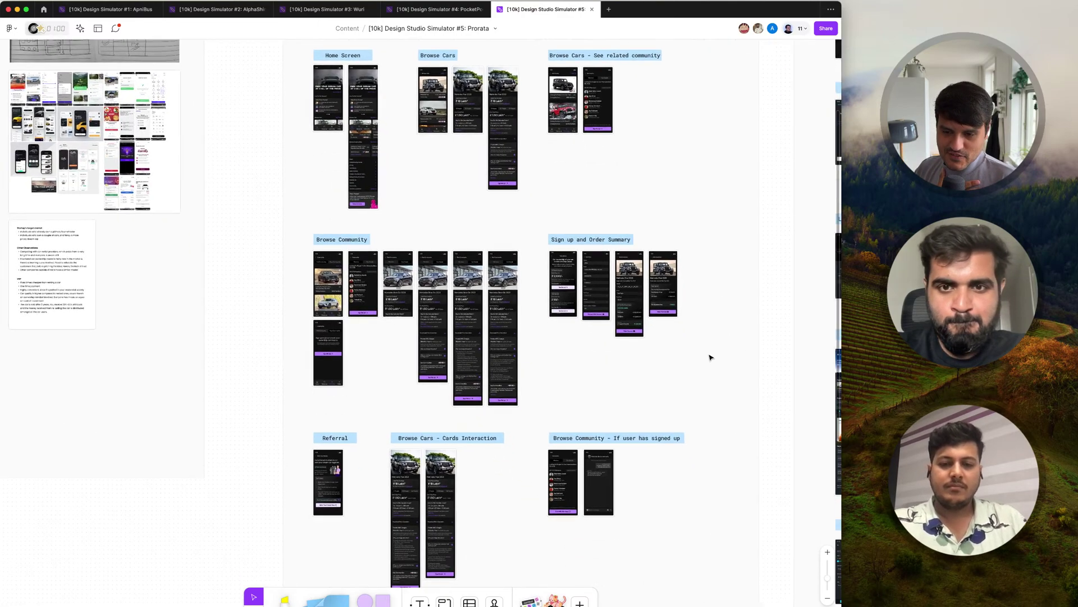
{"action": "scroll", "coordinate": [710, 357], "scroll_direction": "right", "scroll_amount": 2}
{"action": "scroll", "coordinate": [711, 358], "scroll_direction": "right", "scroll_amount": 3}
{"action": "scroll", "coordinate": [710, 358], "scroll_direction": "down", "scroll_amount": 1}
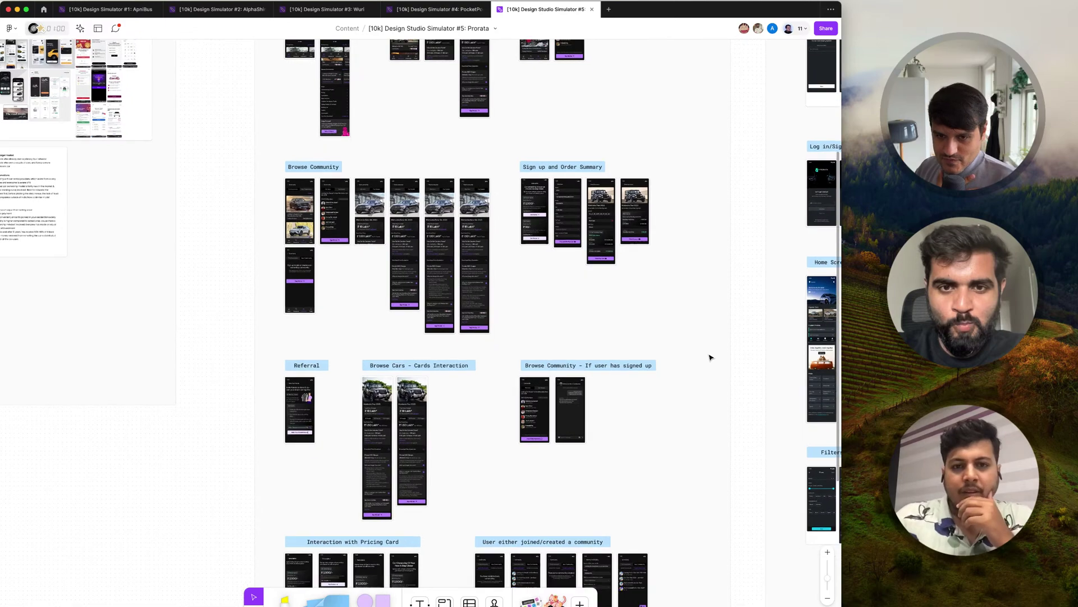
Look over the second project's Onboarding, Log in/Sign up, Home Screen, Referral, Explore and Filters screens beside the first project's flows
{"action": "scroll", "coordinate": [711, 358], "scroll_direction": "right", "scroll_amount": 7}
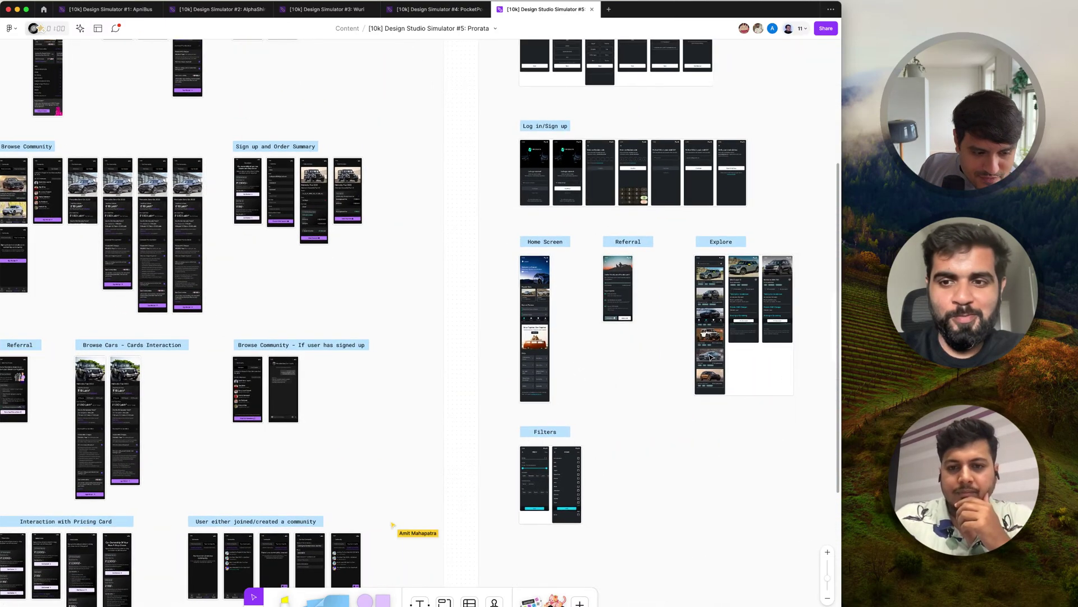
{"action": "scroll", "coordinate": [711, 357], "scroll_direction": "right", "scroll_amount": 4}
{"action": "scroll", "coordinate": [710, 357], "scroll_direction": "up", "scroll_amount": 1}
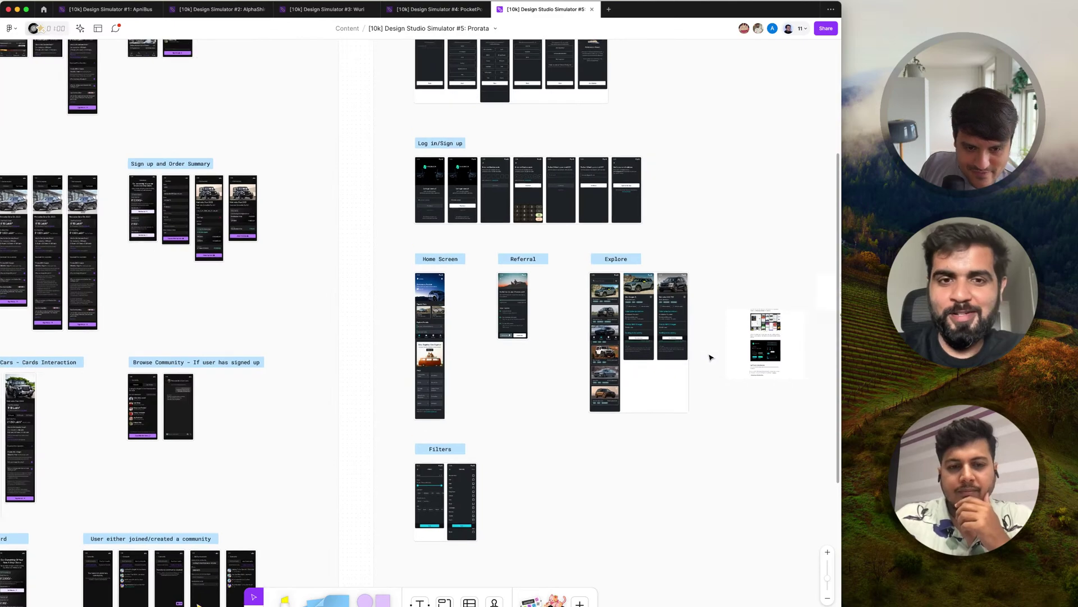
{"action": "scroll", "coordinate": [710, 357], "scroll_direction": "right", "scroll_amount": 2}
{"action": "scroll", "coordinate": [710, 357], "scroll_direction": "up", "scroll_amount": 1}
{"action": "scroll", "coordinate": [710, 357], "scroll_direction": "left", "scroll_amount": 4}
{"action": "scroll", "coordinate": [711, 357], "scroll_direction": "down", "scroll_amount": 1}
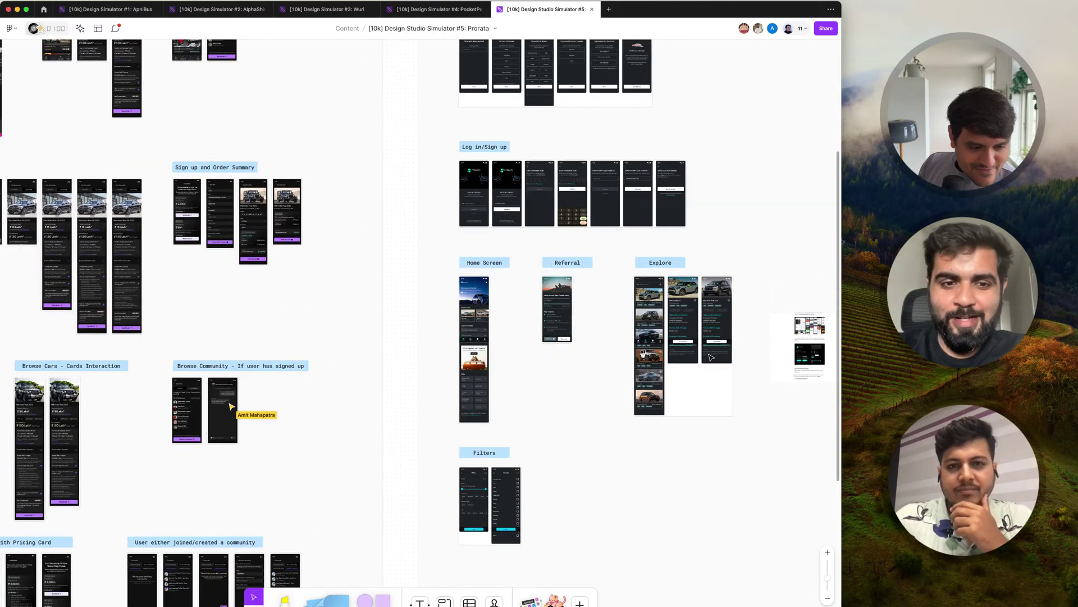
{"action": "scroll", "coordinate": [710, 357], "scroll_direction": "left", "scroll_amount": 5}
{"action": "scroll", "coordinate": [711, 357], "scroll_direction": "down", "scroll_amount": 1}
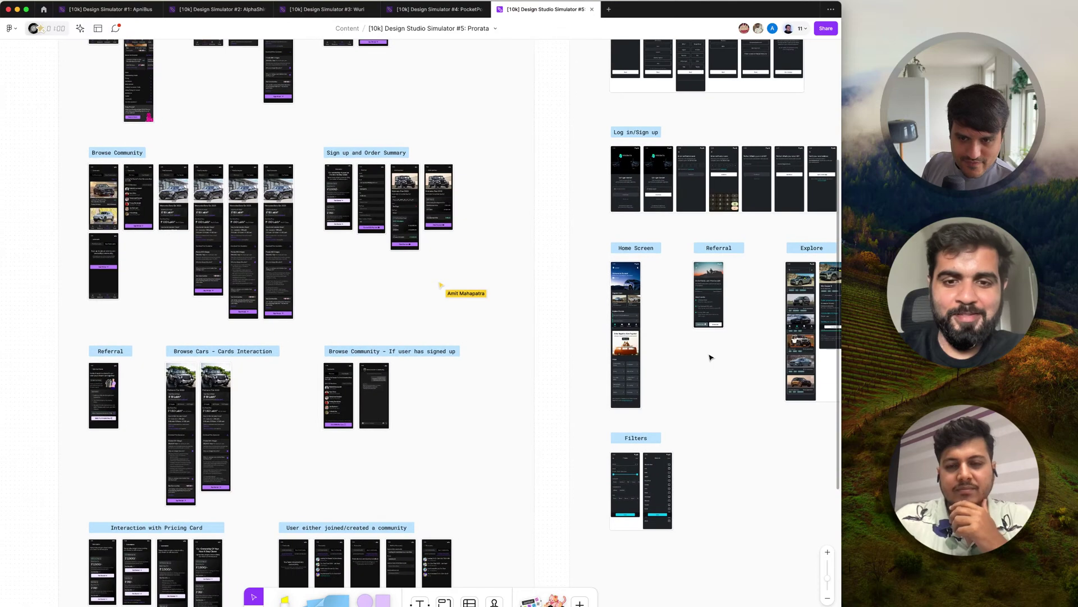
{"action": "scroll", "coordinate": [710, 357], "scroll_direction": "right", "scroll_amount": 4}
{"action": "scroll", "coordinate": [711, 357], "scroll_direction": "up", "scroll_amount": 3}
{"action": "scroll", "coordinate": [710, 357], "scroll_direction": "left", "scroll_amount": 1}
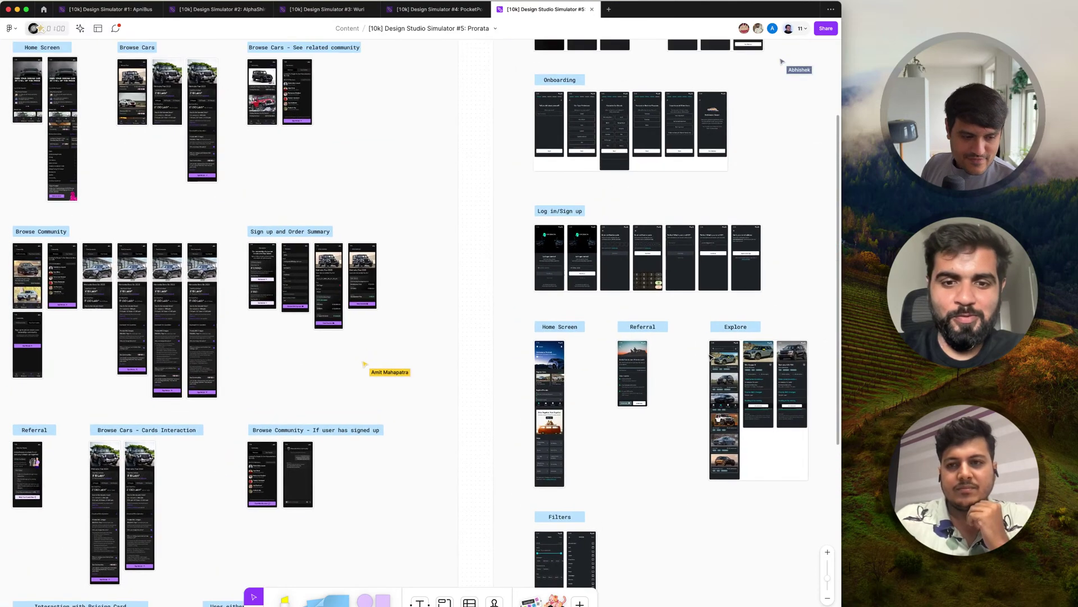
Survey both redesign projects side by side, from their opening screens to the community and filter sections
{"action": "scroll", "coordinate": [710, 357], "scroll_direction": "down", "scroll_amount": 3}
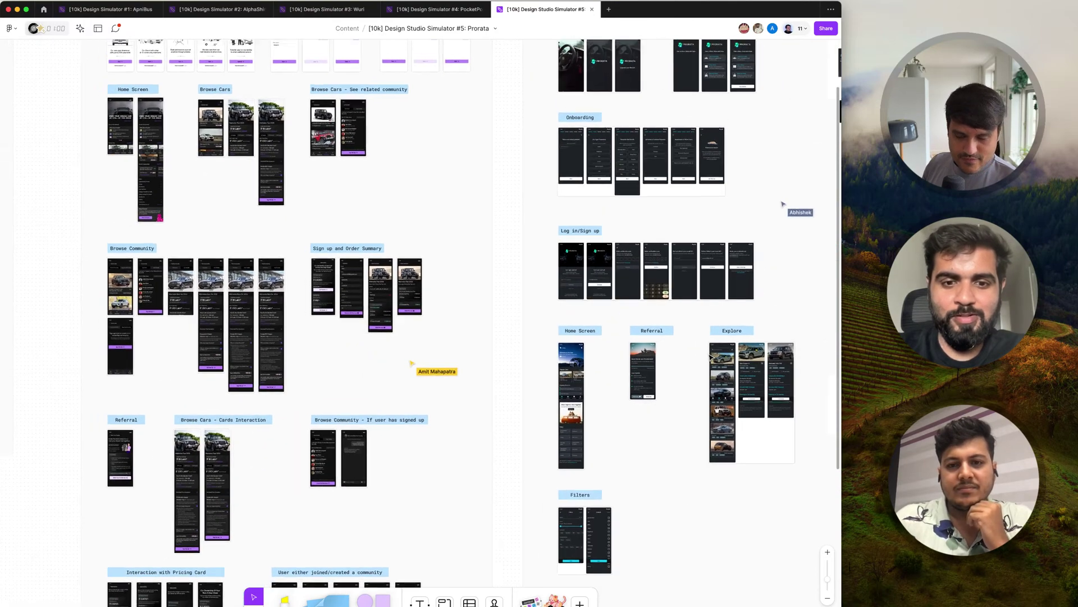
{"action": "scroll", "coordinate": [711, 356], "scroll_direction": "down", "scroll_amount": 3}
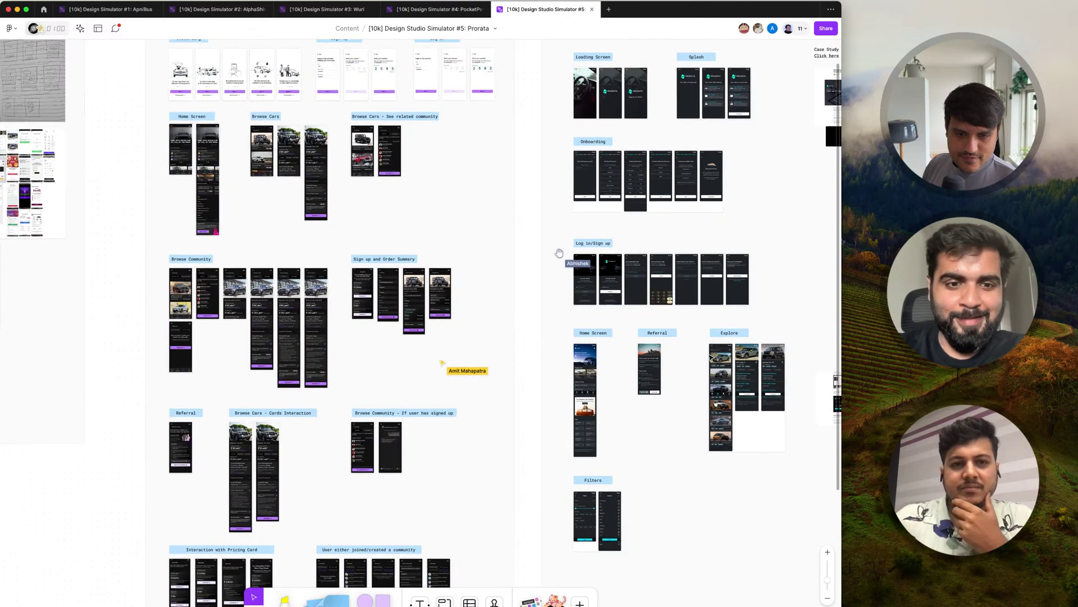
{"action": "scroll", "coordinate": [710, 356], "scroll_direction": "up", "scroll_amount": 2}
{"action": "scroll", "coordinate": [711, 356], "scroll_direction": "right", "scroll_amount": 2}
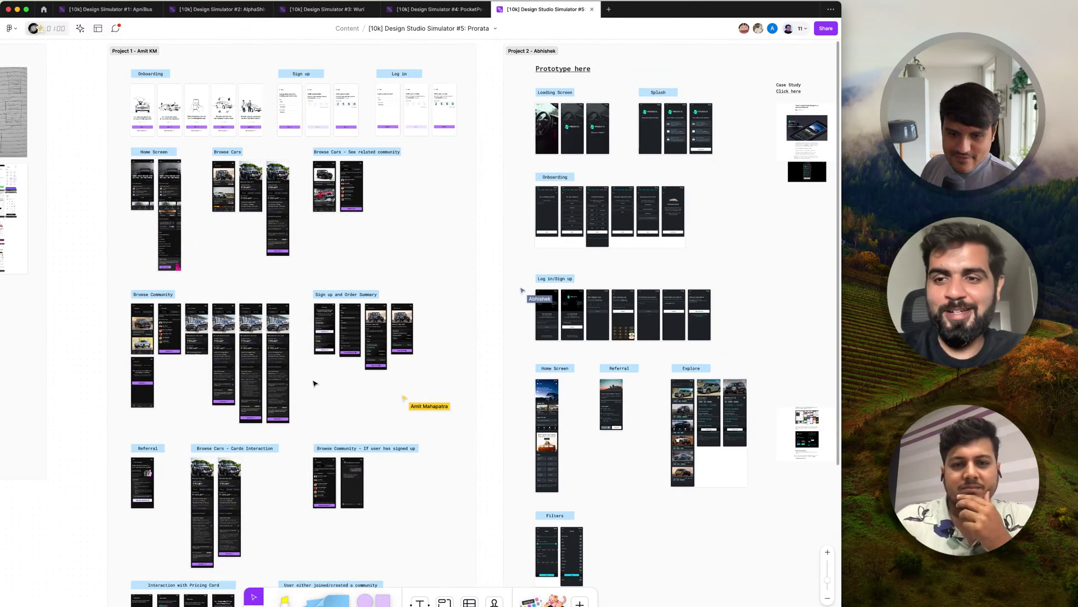
{"action": "scroll", "coordinate": [313, 383], "scroll_direction": "down", "scroll_amount": 5}
{"action": "scroll", "coordinate": [314, 384], "scroll_direction": "up", "scroll_amount": 2}
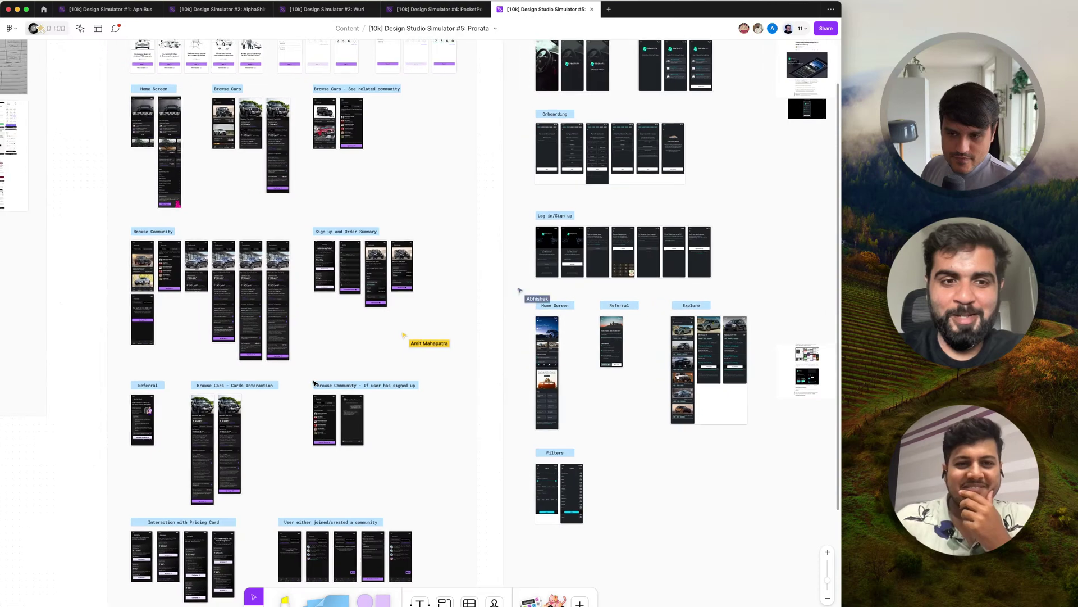
{"action": "scroll", "coordinate": [313, 383], "scroll_direction": "down", "scroll_amount": 3}
{"action": "scroll", "coordinate": [314, 384], "scroll_direction": "left", "scroll_amount": 2}
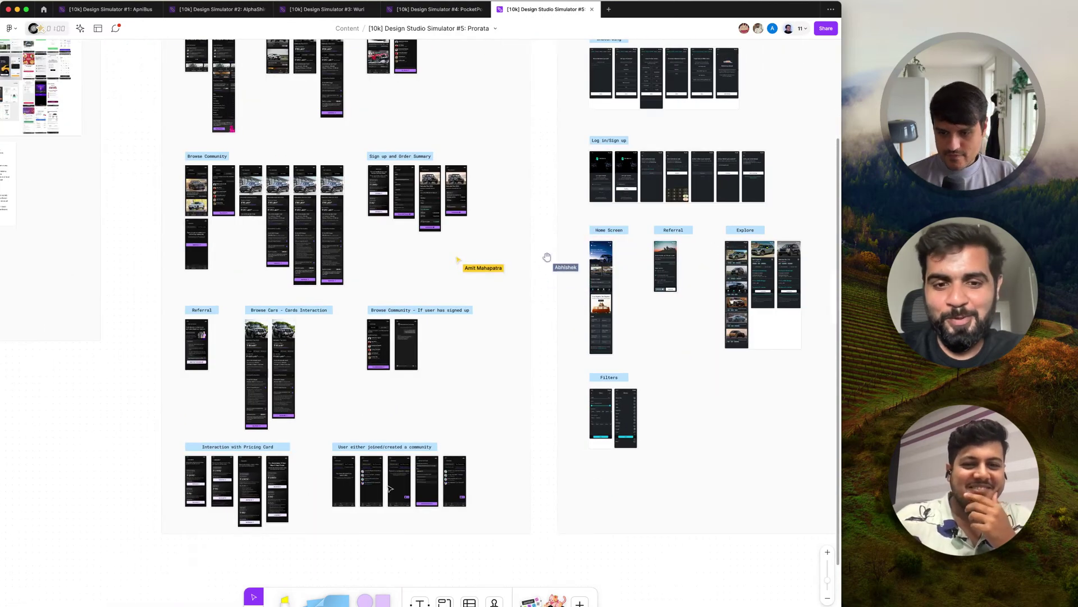
Enlarge the first project's lower sections to examine the Interaction with Pricing Card subscription screens
{"action": "scroll", "coordinate": [390, 488], "scroll_direction": "up", "scroll_amount": 3}
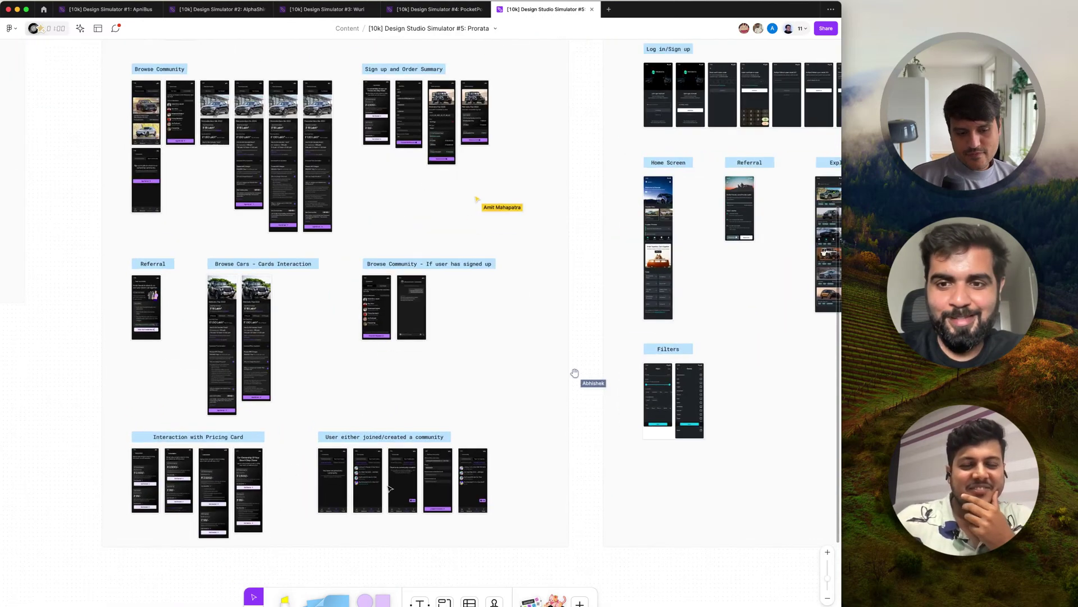
{"action": "scroll", "coordinate": [390, 488], "scroll_direction": "up", "scroll_amount": 5}
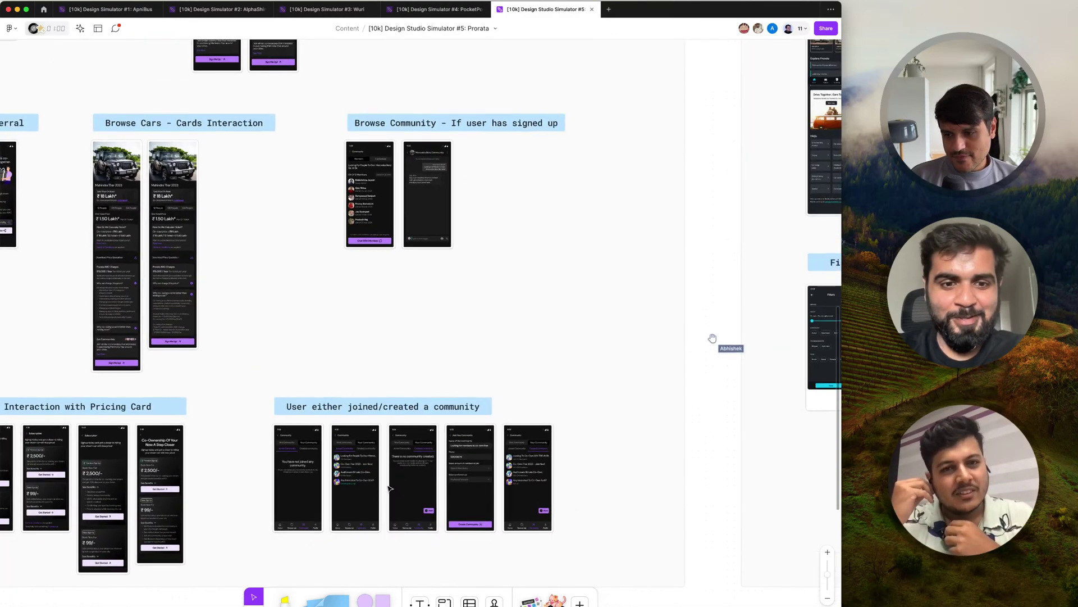
{"action": "scroll", "coordinate": [390, 488], "scroll_direction": "left", "scroll_amount": 5}
{"action": "scroll", "coordinate": [390, 488], "scroll_direction": "down", "scroll_amount": 1}
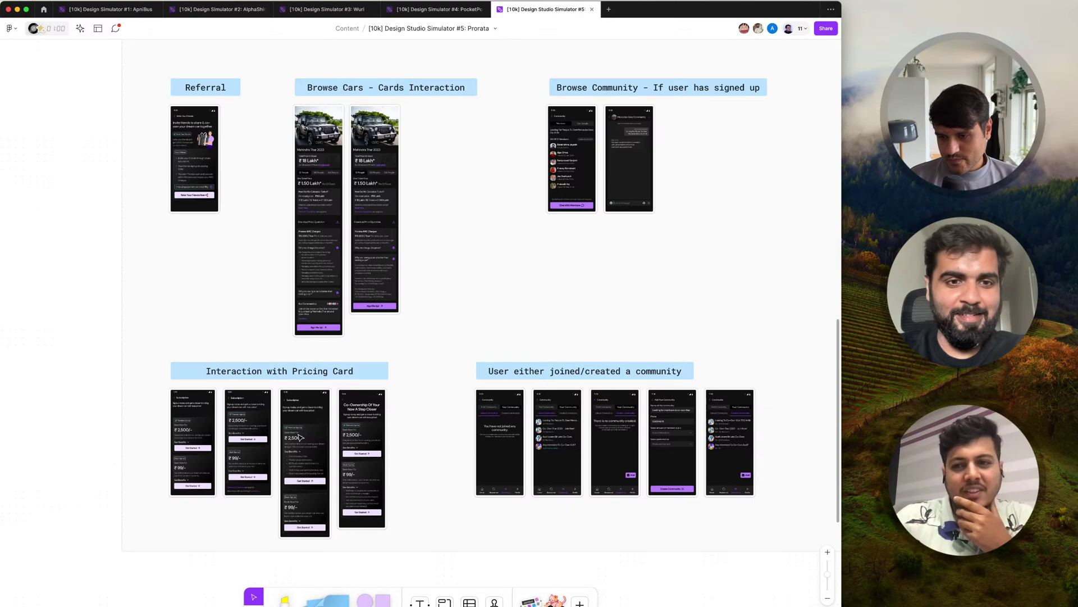
{"action": "scroll", "coordinate": [300, 437], "scroll_direction": "up", "scroll_amount": 2}
{"action": "scroll", "coordinate": [469, 457], "scroll_direction": "down", "scroll_amount": 1}
{"action": "scroll", "coordinate": [469, 458], "scroll_direction": "right", "scroll_amount": 1}
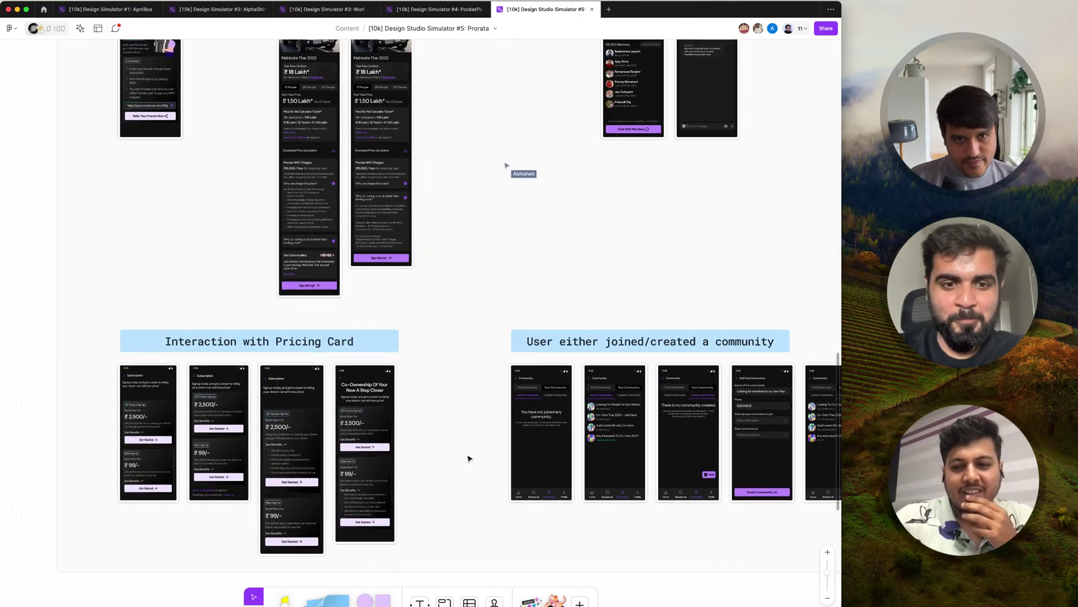
Follow the first project's designer from the participants list and examine the enlarged Sign up and Order Summary screens
{"action": "left_click", "coordinate": [801, 31]}
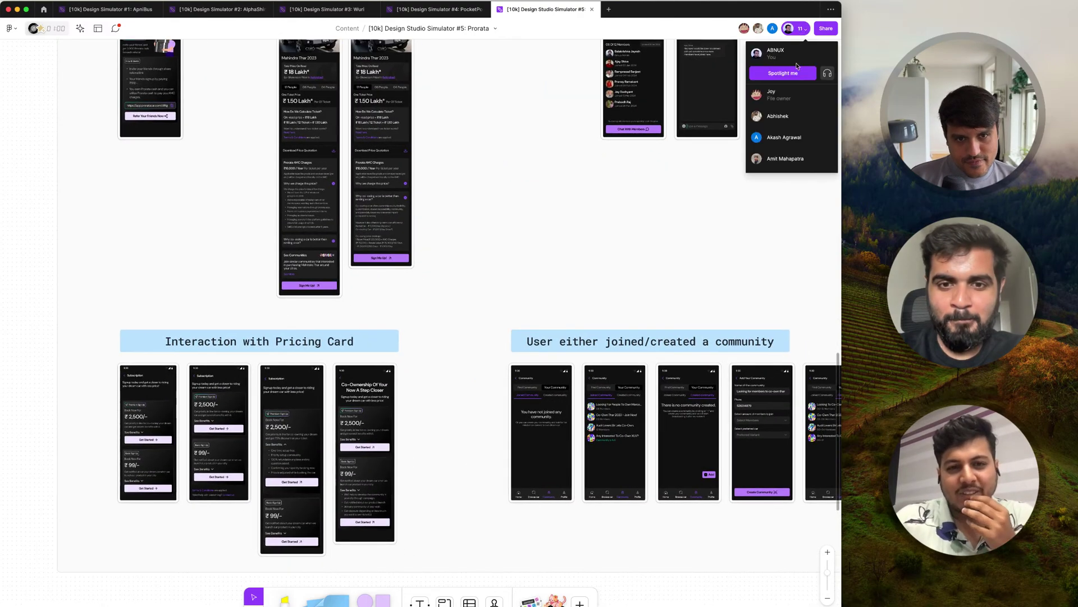
{"action": "left_click", "coordinate": [785, 159]}
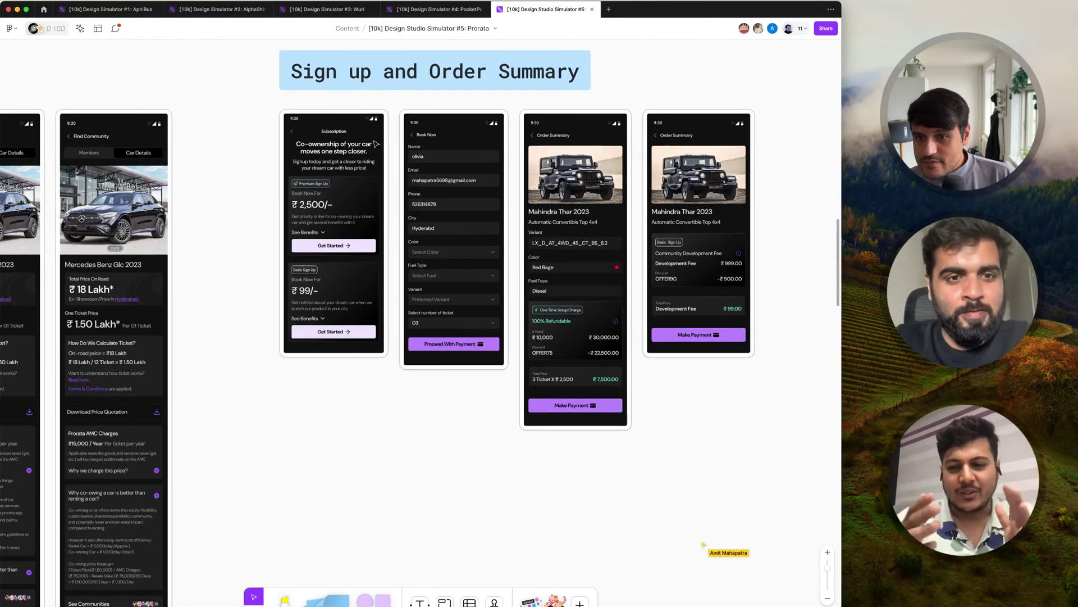
{"action": "scroll", "coordinate": [511, 334], "scroll_direction": "right", "scroll_amount": 2}
{"action": "scroll", "coordinate": [511, 334], "scroll_direction": "up", "scroll_amount": 3}
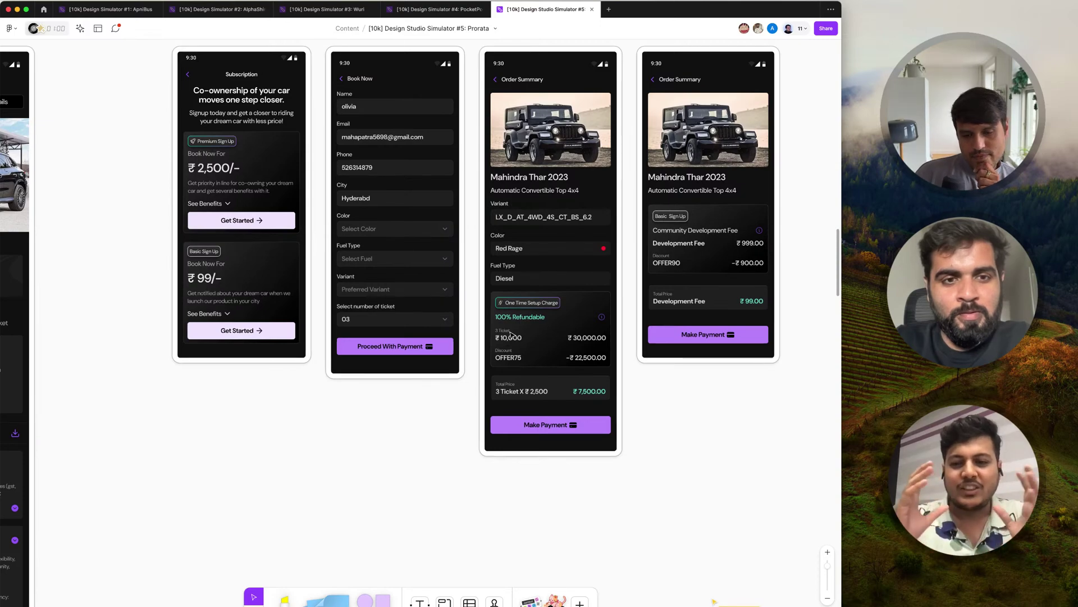
Review the Browse Community car detail screens, followed by the Referral, Browse Cars - Cards Interaction and signed-up community sections
{"action": "scroll", "coordinate": [511, 333], "scroll_direction": "down", "scroll_amount": 5}
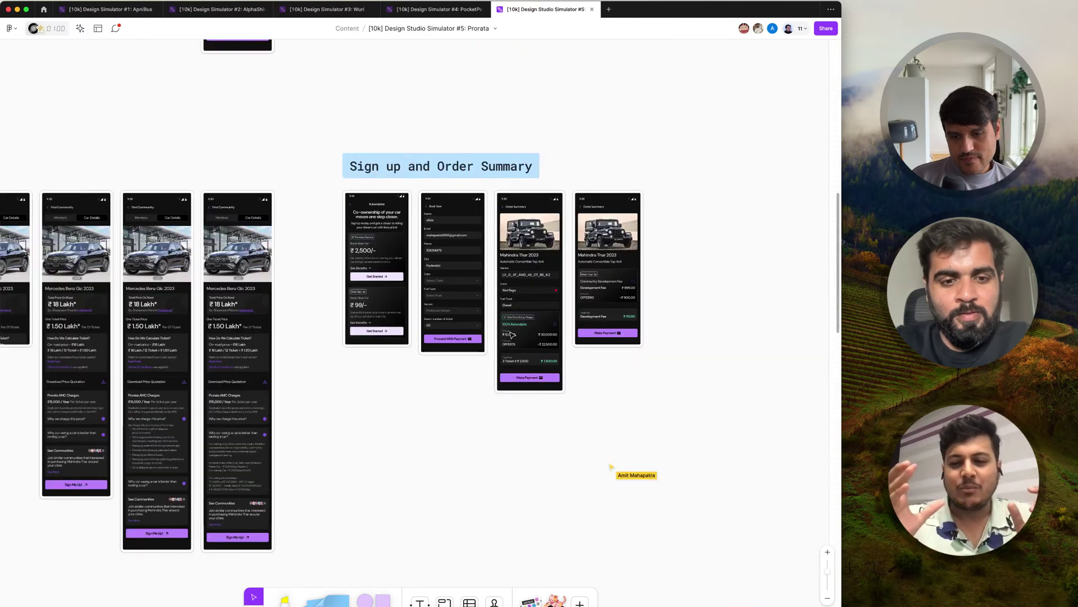
{"action": "scroll", "coordinate": [534, 504], "scroll_direction": "left", "scroll_amount": 6}
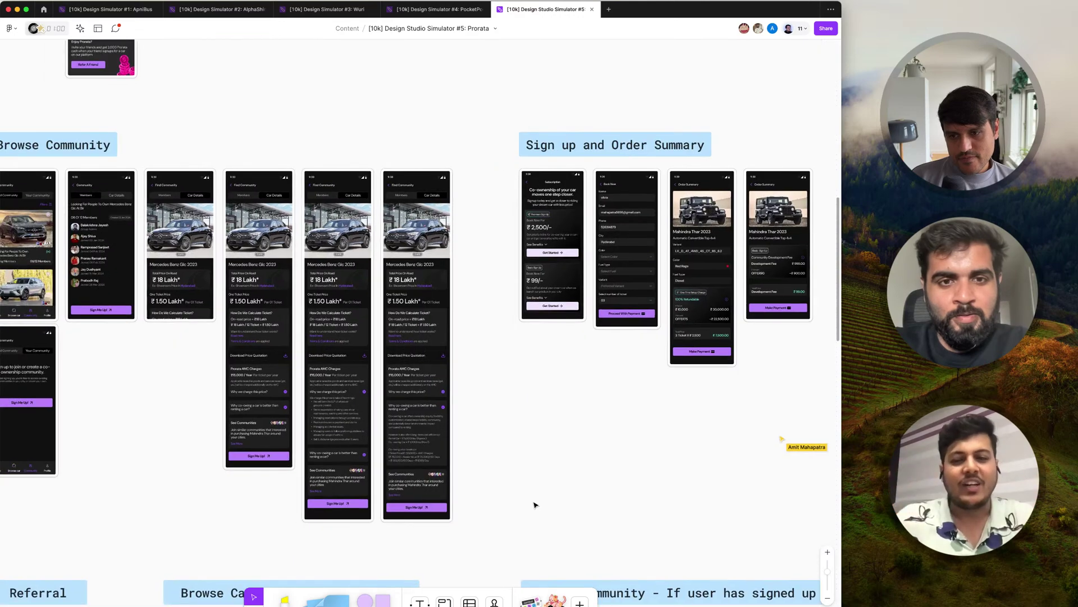
{"action": "scroll", "coordinate": [534, 504], "scroll_direction": "left", "scroll_amount": 3}
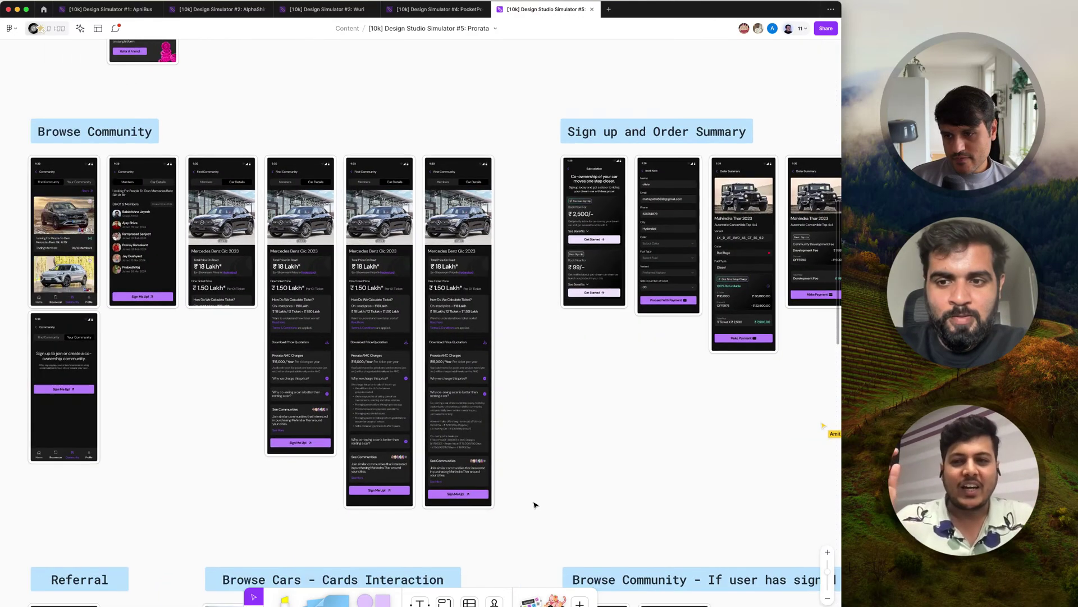
{"action": "scroll", "coordinate": [534, 504], "scroll_direction": "right", "scroll_amount": 1}
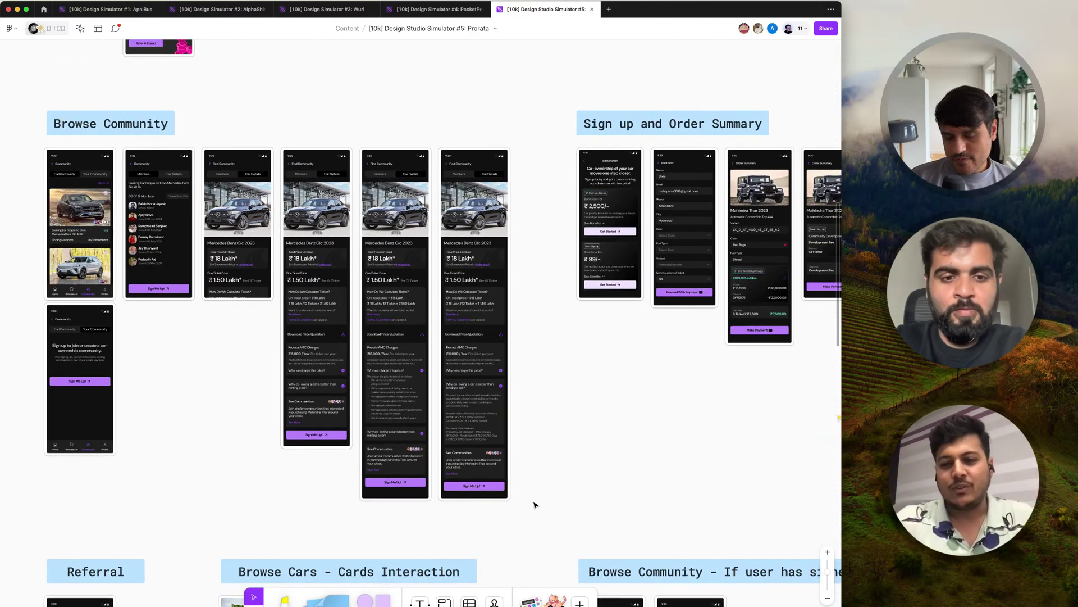
{"action": "scroll", "coordinate": [534, 505], "scroll_direction": "down", "scroll_amount": 3}
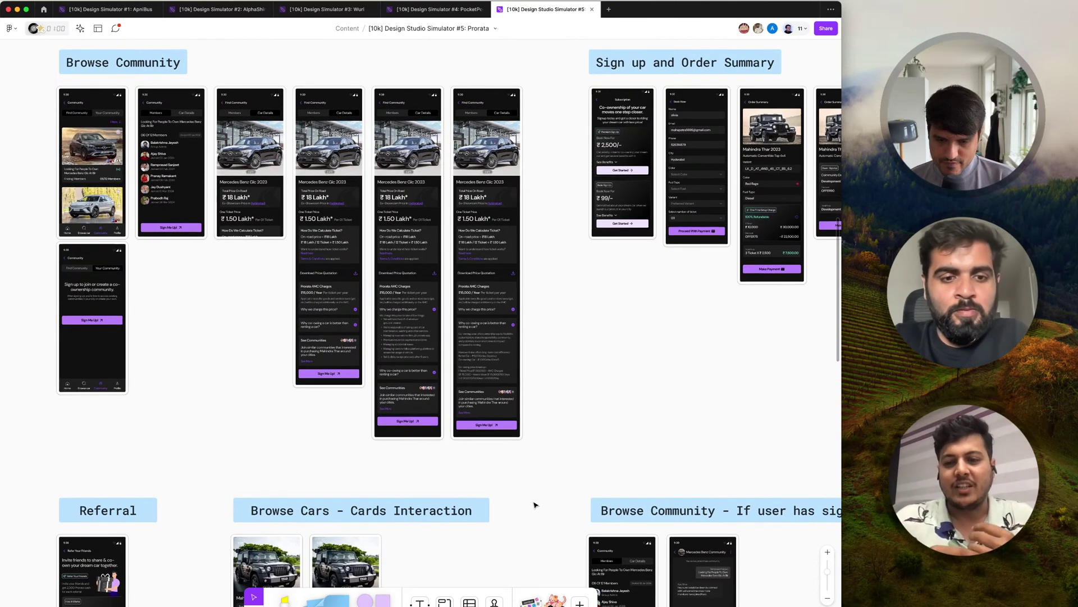
{"action": "scroll", "coordinate": [534, 504], "scroll_direction": "down", "scroll_amount": 4}
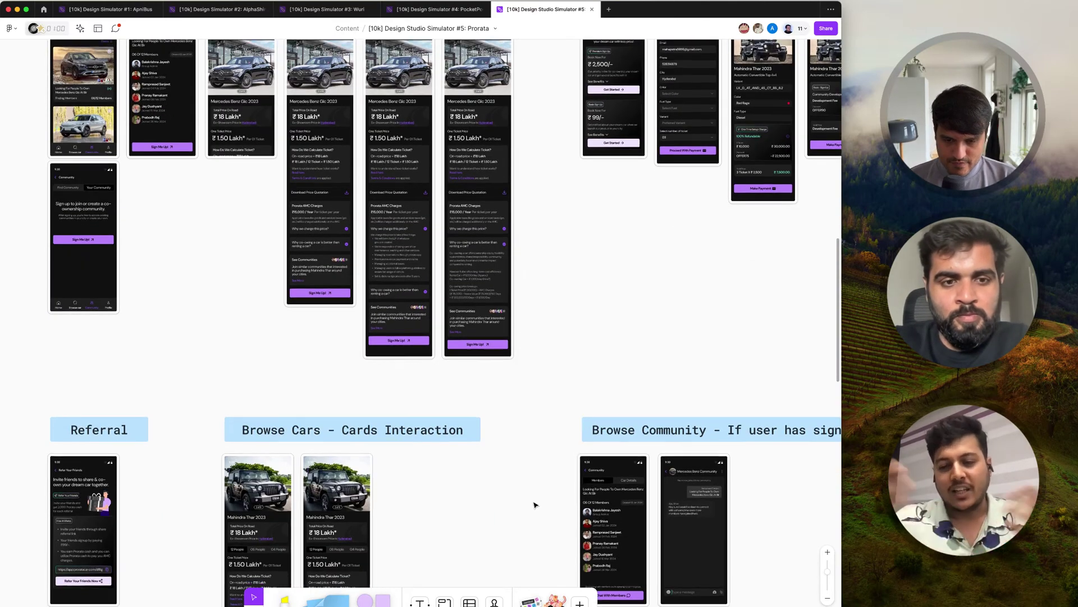
{"action": "scroll", "coordinate": [534, 504], "scroll_direction": "down", "scroll_amount": 3}
{"action": "scroll", "coordinate": [534, 505], "scroll_direction": "down", "scroll_amount": 2}
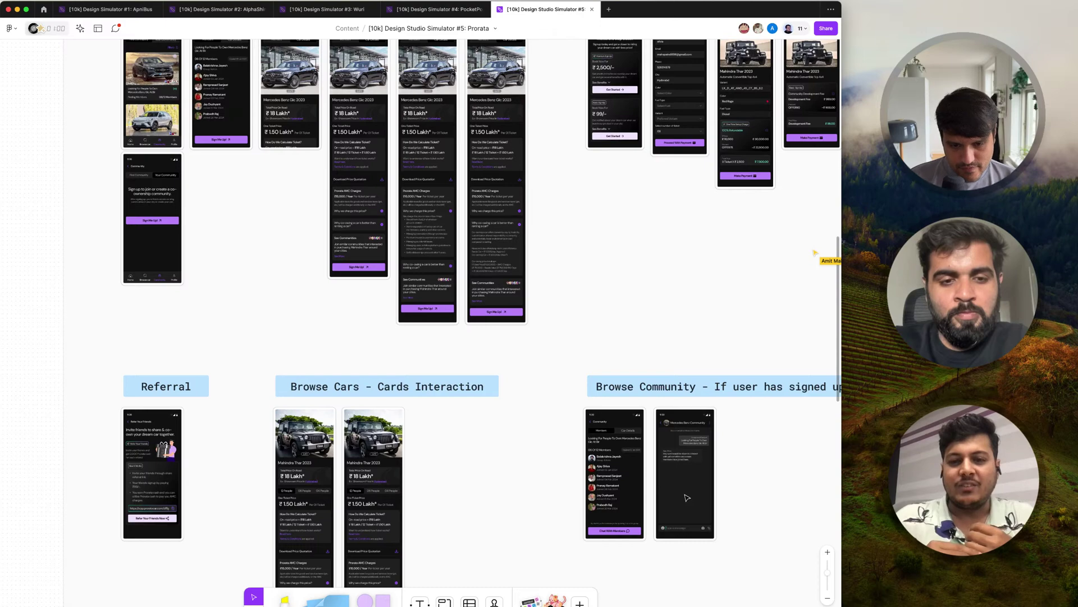
Go down to the User either joined/created a community section and enlarge its Your Community screens
{"action": "scroll", "coordinate": [686, 497], "scroll_direction": "down", "scroll_amount": 4}
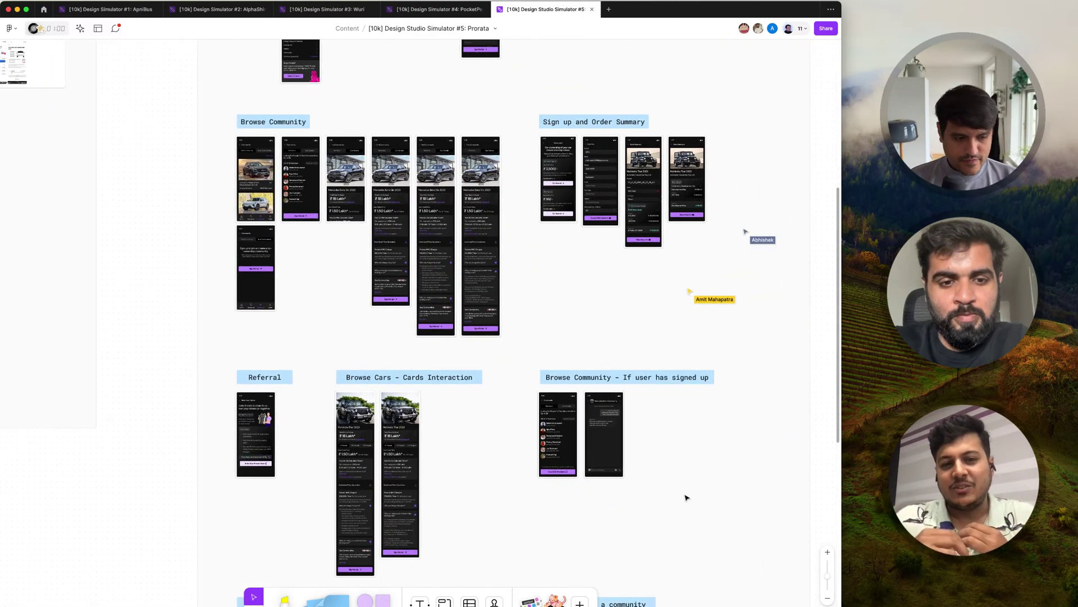
{"action": "scroll", "coordinate": [686, 497], "scroll_direction": "up", "scroll_amount": 2}
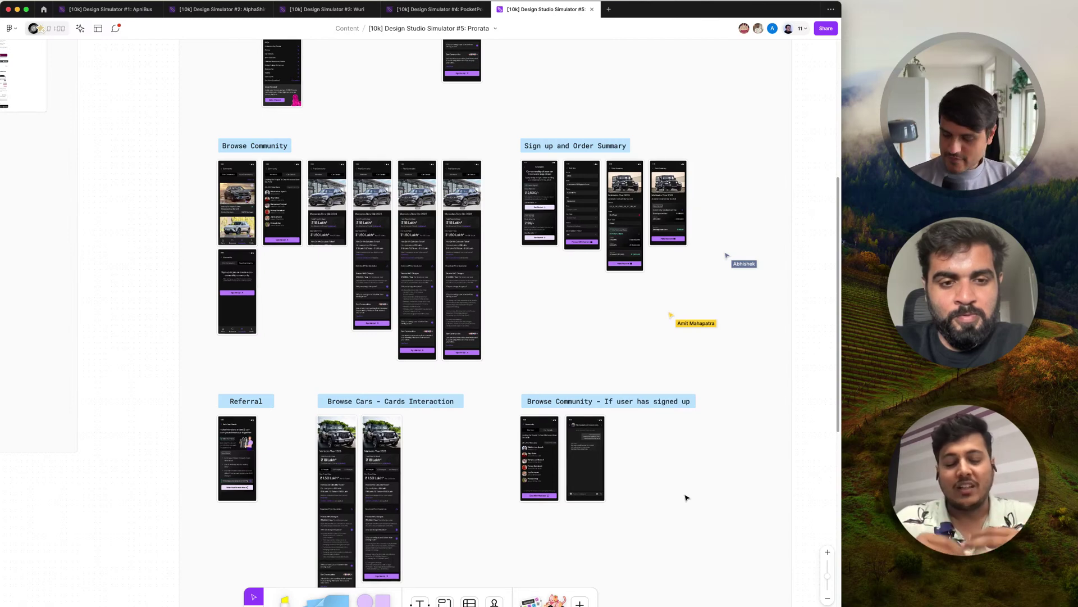
{"action": "scroll", "coordinate": [686, 497], "scroll_direction": "down", "scroll_amount": 3}
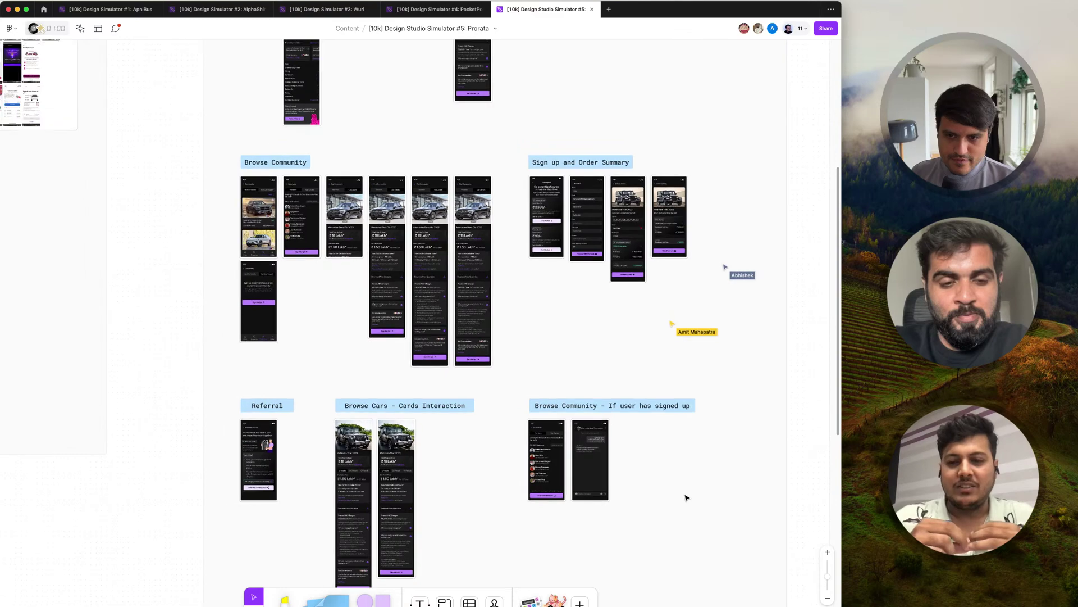
{"action": "scroll", "coordinate": [686, 497], "scroll_direction": "down", "scroll_amount": 5}
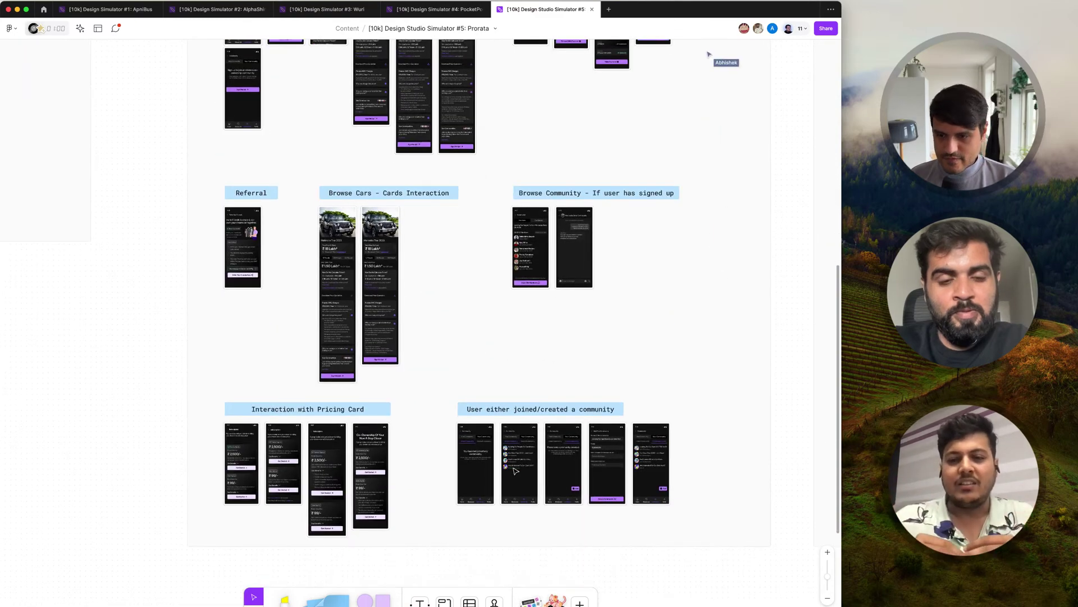
{"action": "scroll", "coordinate": [516, 471], "scroll_direction": "up", "scroll_amount": 5}
{"action": "scroll", "coordinate": [515, 470], "scroll_direction": "up", "scroll_amount": 2}
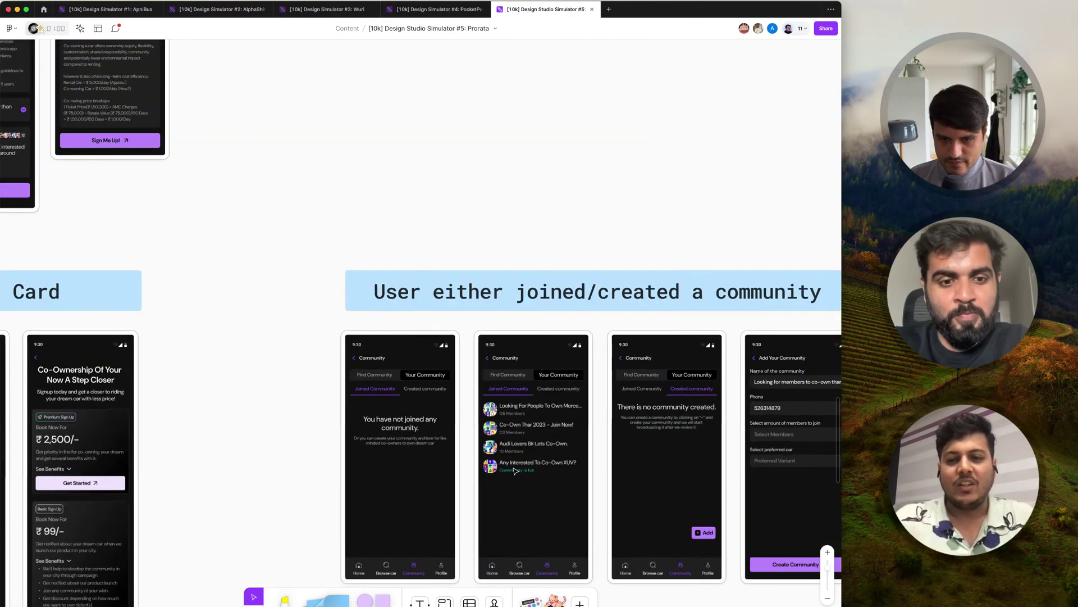
Examine all five screens in the User either joined/created a community section, then view them alongside the neighbouring first-project sections
{"action": "scroll", "coordinate": [515, 471], "scroll_direction": "right", "scroll_amount": 5}
{"action": "scroll", "coordinate": [515, 470], "scroll_direction": "down", "scroll_amount": 2}
{"action": "scroll", "coordinate": [515, 470], "scroll_direction": "right", "scroll_amount": 2}
{"action": "scroll", "coordinate": [515, 470], "scroll_direction": "down", "scroll_amount": 1}
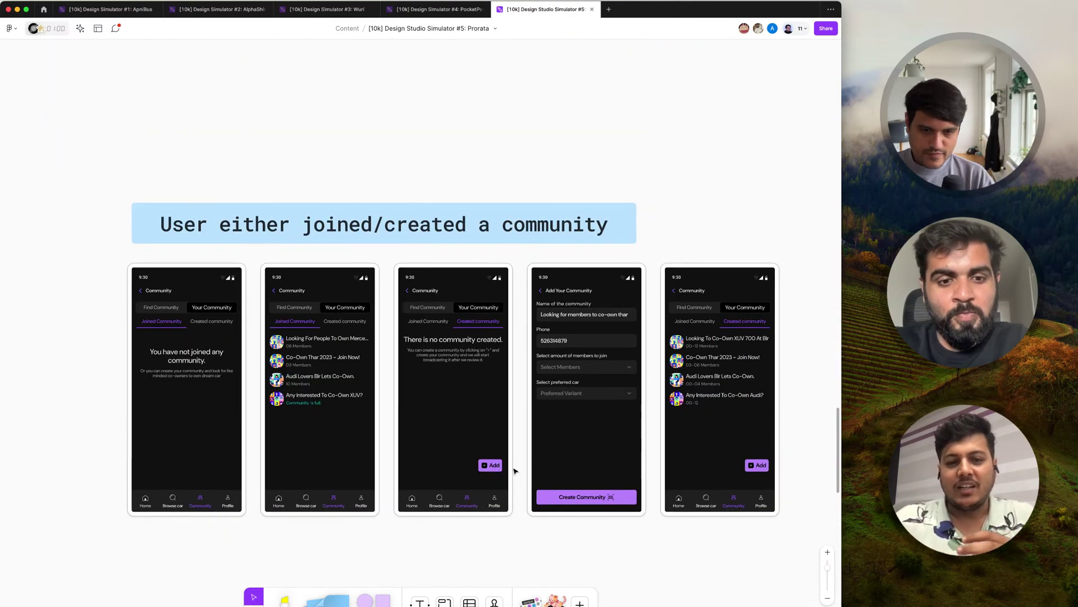
{"action": "scroll", "coordinate": [554, 457], "scroll_direction": "down", "scroll_amount": 5}
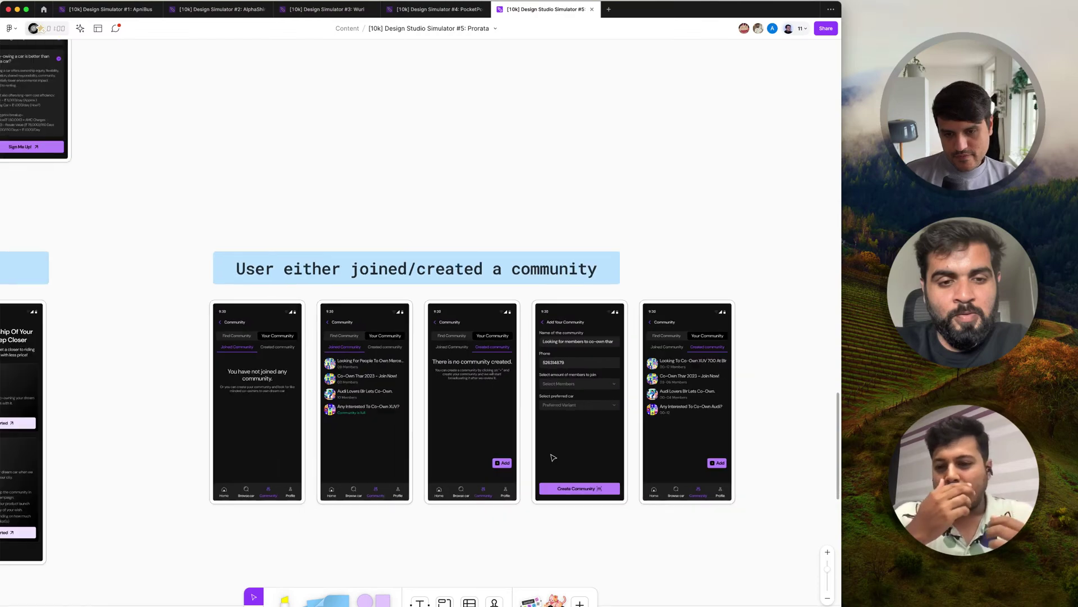
{"action": "scroll", "coordinate": [554, 458], "scroll_direction": "down", "scroll_amount": 3}
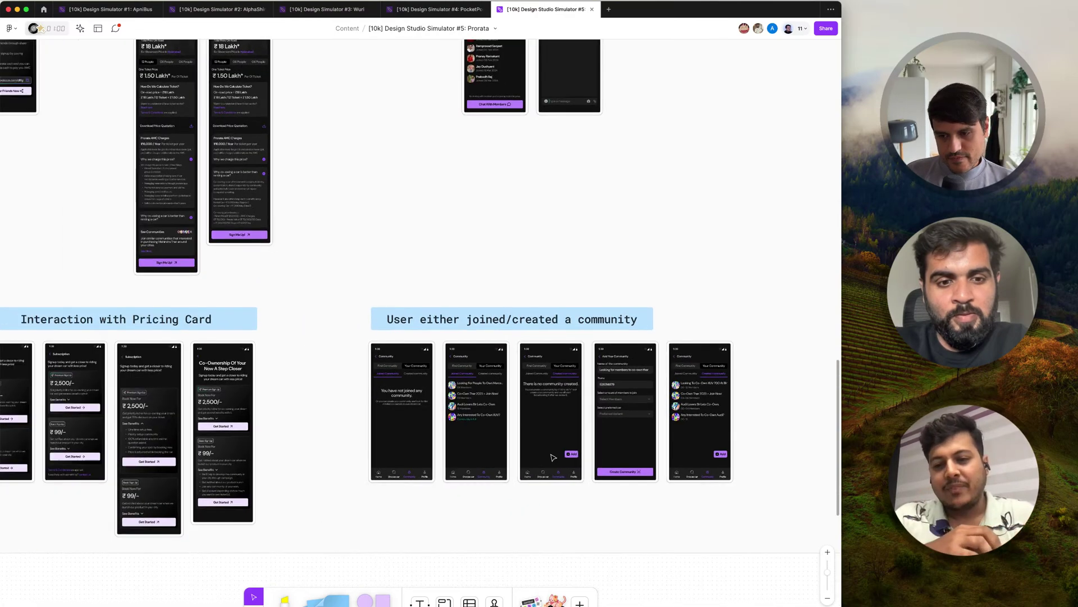
{"action": "scroll", "coordinate": [553, 458], "scroll_direction": "down", "scroll_amount": 2}
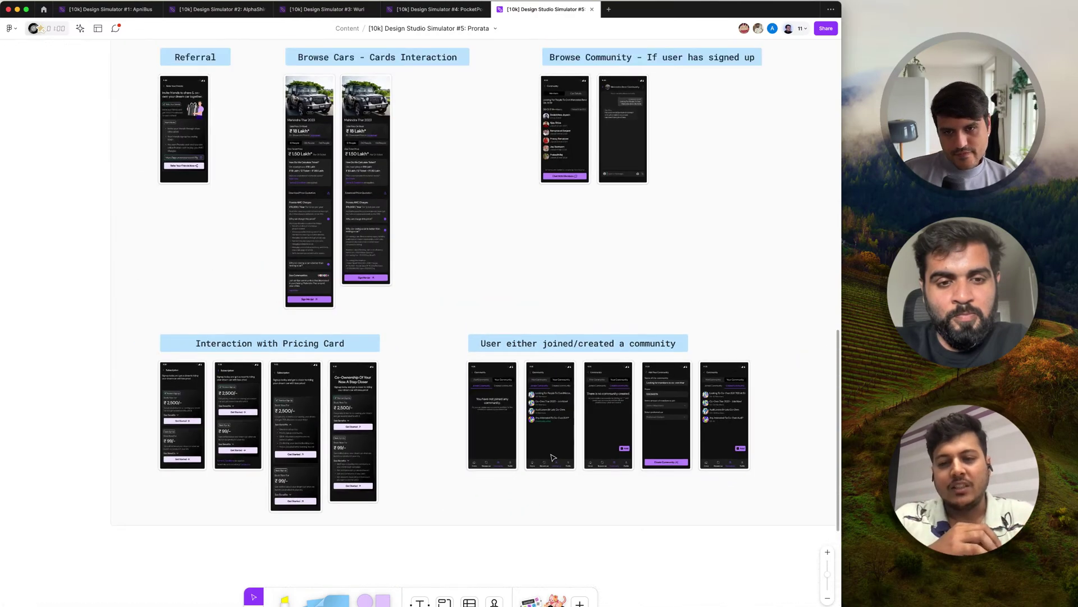
Look back over the first project's sections from the community flows to Home Screen, Browse Cars, Browse Community and Sign up
{"action": "scroll", "coordinate": [553, 458], "scroll_direction": "up", "scroll_amount": 3}
{"action": "scroll", "coordinate": [553, 457], "scroll_direction": "down", "scroll_amount": 2}
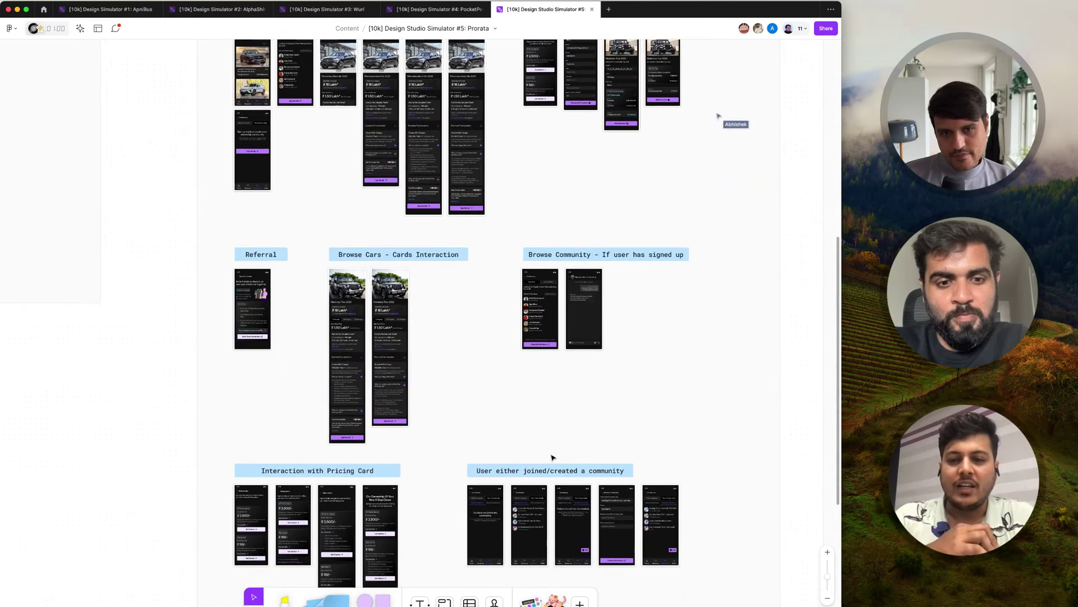
{"action": "scroll", "coordinate": [553, 458], "scroll_direction": "up", "scroll_amount": 3}
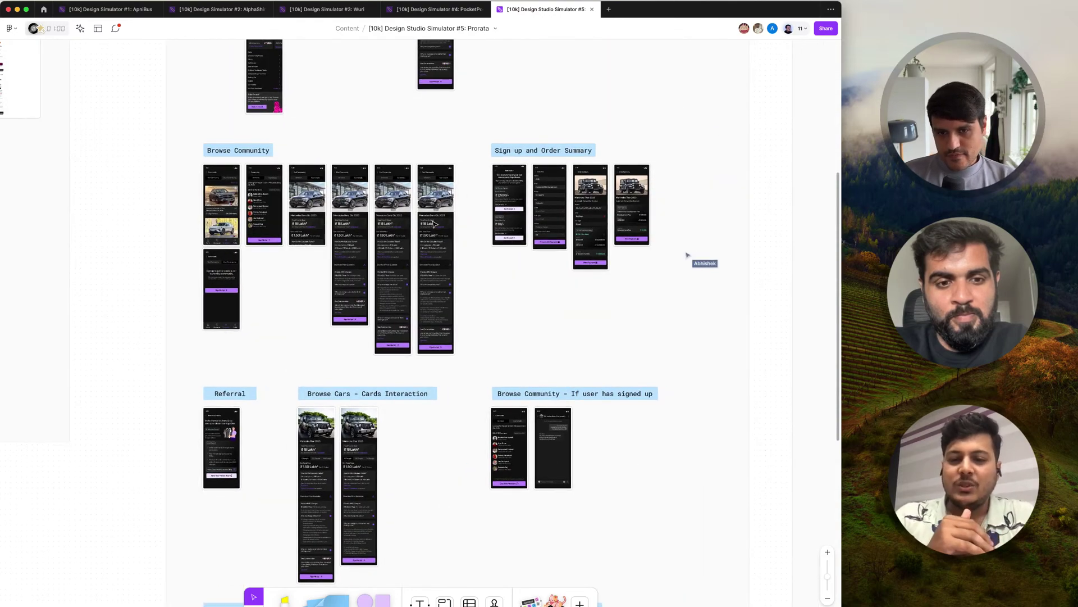
{"action": "scroll", "coordinate": [432, 224], "scroll_direction": "up", "scroll_amount": 4}
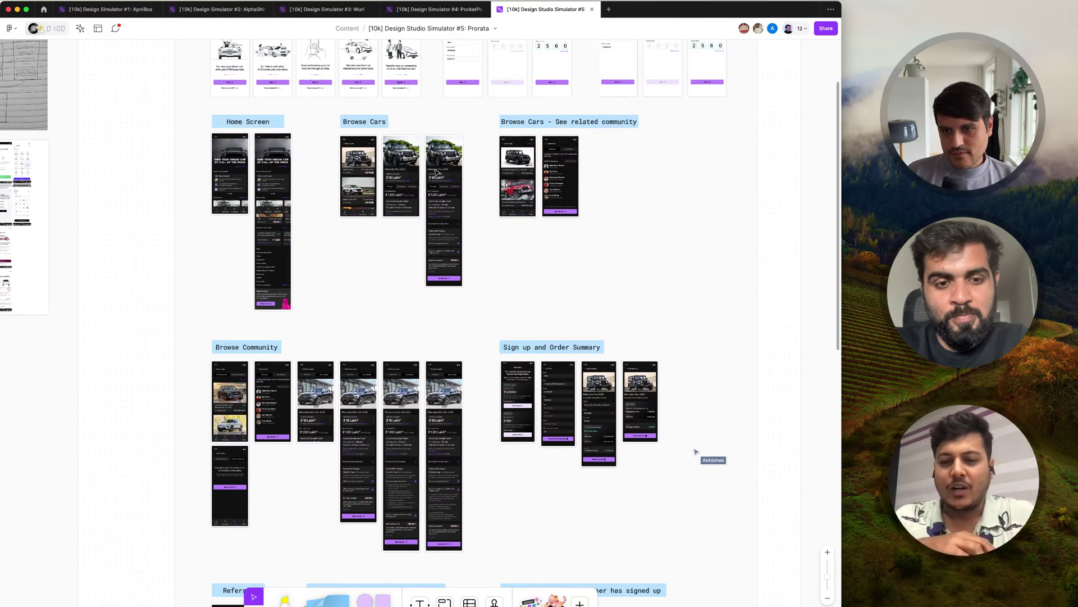
{"action": "scroll", "coordinate": [436, 173], "scroll_direction": "up", "scroll_amount": 2}
{"action": "scroll", "coordinate": [436, 173], "scroll_direction": "down", "scroll_amount": 1}
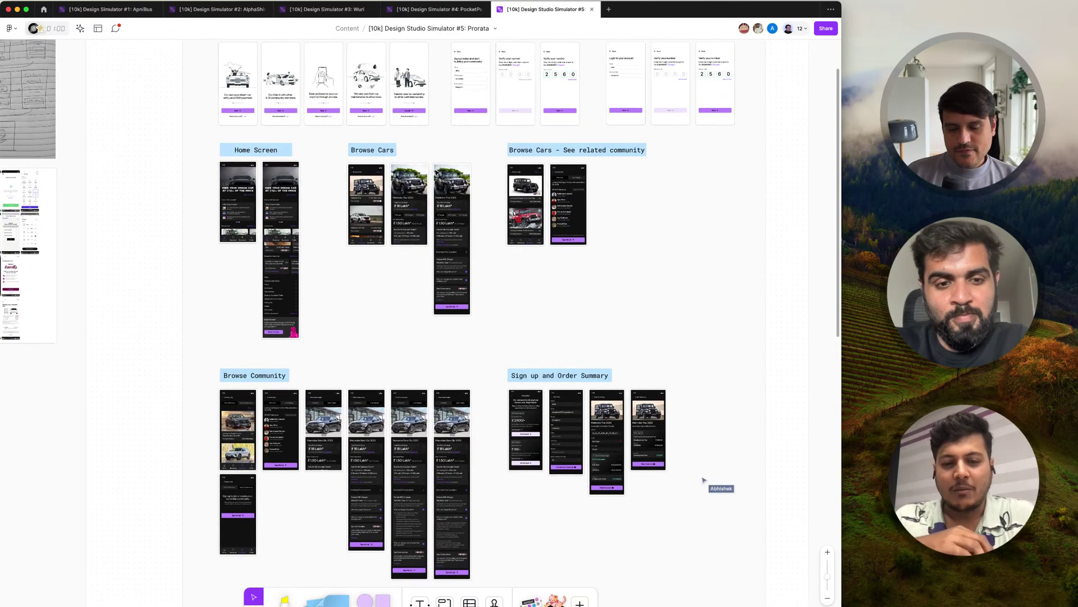
{"action": "scroll", "coordinate": [436, 173], "scroll_direction": "down", "scroll_amount": 2}
{"action": "scroll", "coordinate": [436, 173], "scroll_direction": "down", "scroll_amount": 3}
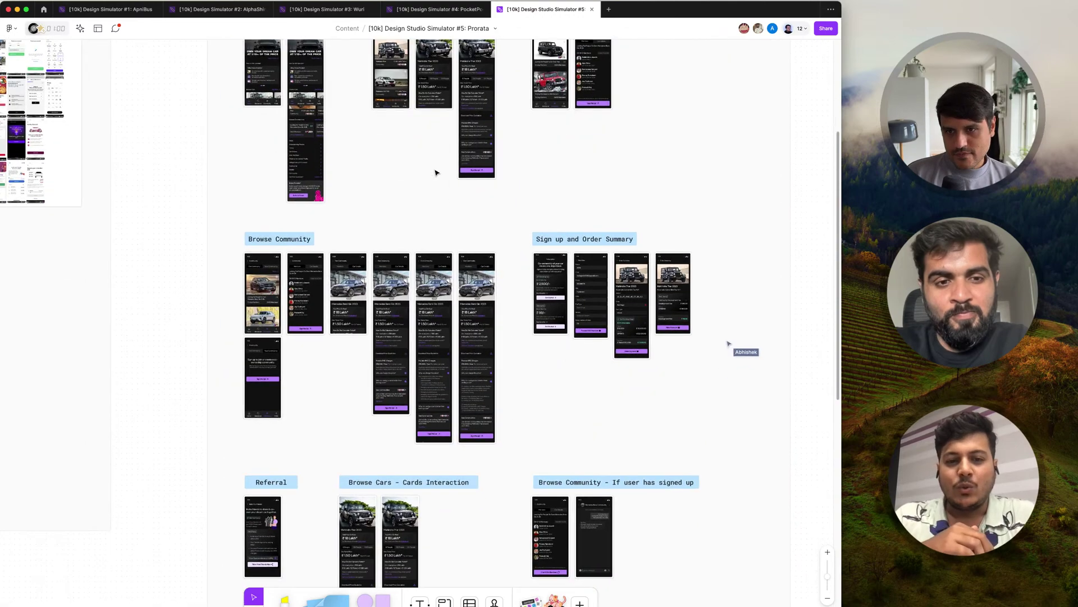
{"action": "scroll", "coordinate": [437, 172], "scroll_direction": "up", "scroll_amount": 1}
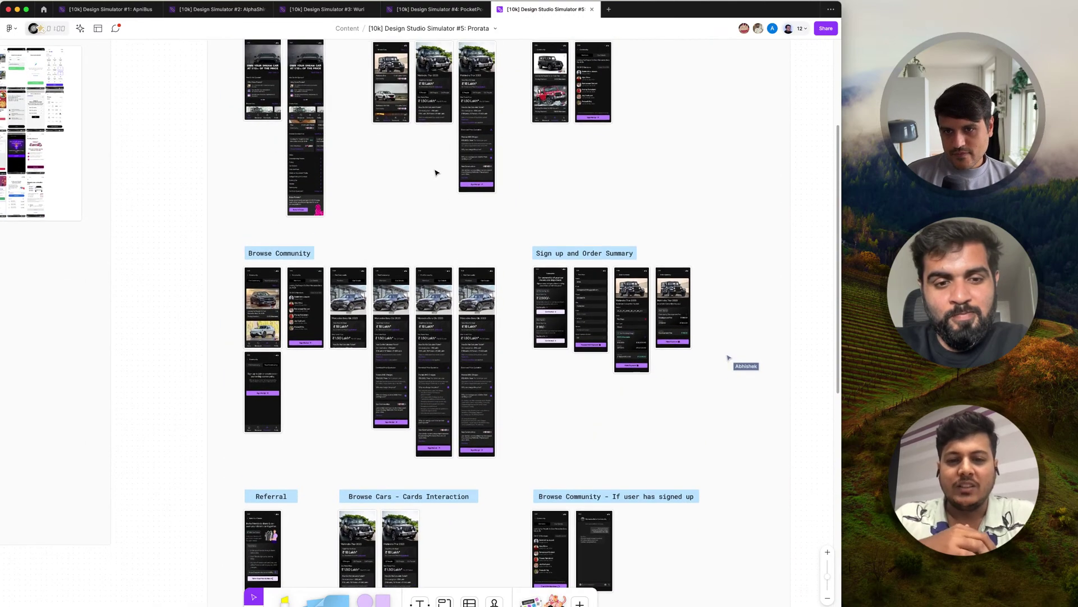
Enlarge the first project's Browse Cars section and examine the car list and Mahindra Thar 2023 detail screens
{"action": "scroll", "coordinate": [436, 173], "scroll_direction": "up", "scroll_amount": 2}
{"action": "scroll", "coordinate": [475, 118], "scroll_direction": "up", "scroll_amount": 5}
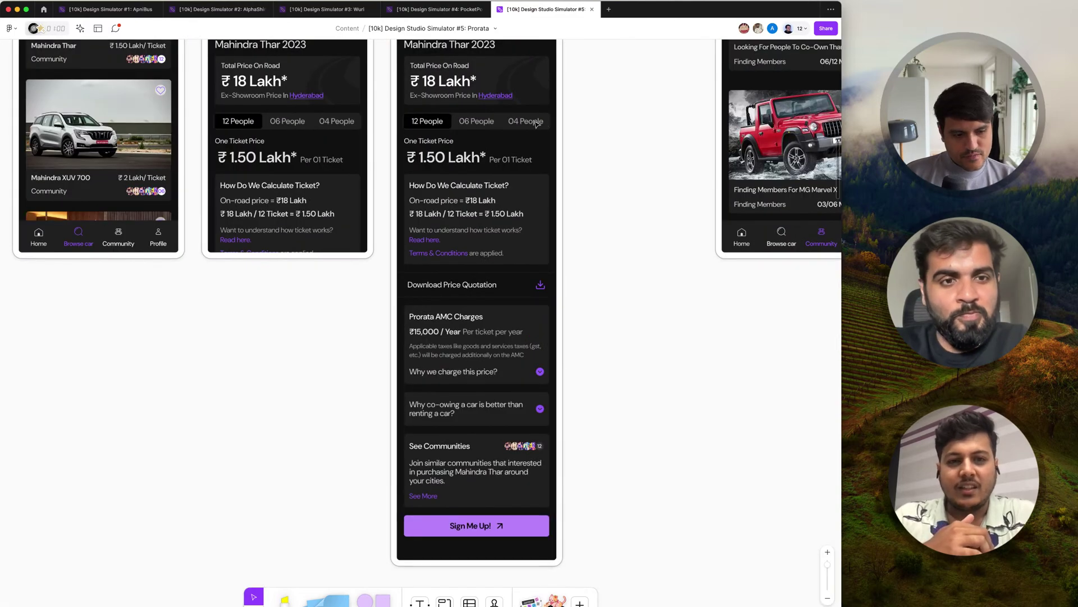
{"action": "scroll", "coordinate": [397, 124], "scroll_direction": "up", "scroll_amount": 1}
{"action": "scroll", "coordinate": [397, 124], "scroll_direction": "left", "scroll_amount": 1}
{"action": "scroll", "coordinate": [397, 123], "scroll_direction": "up", "scroll_amount": 4}
{"action": "scroll", "coordinate": [397, 123], "scroll_direction": "left", "scroll_amount": 1}
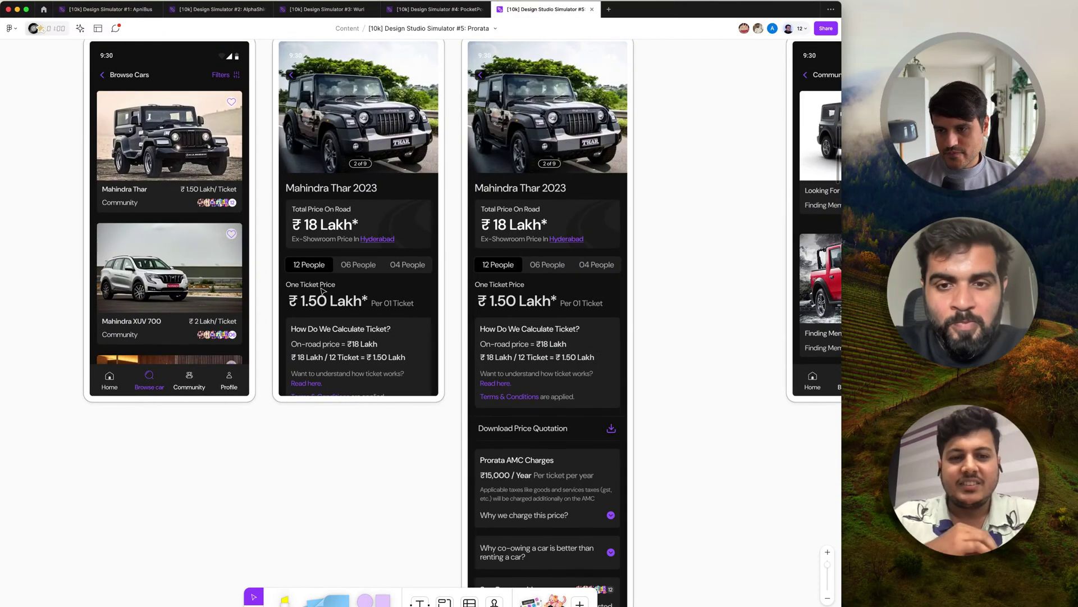
{"action": "scroll", "coordinate": [321, 291], "scroll_direction": "down", "scroll_amount": 5}
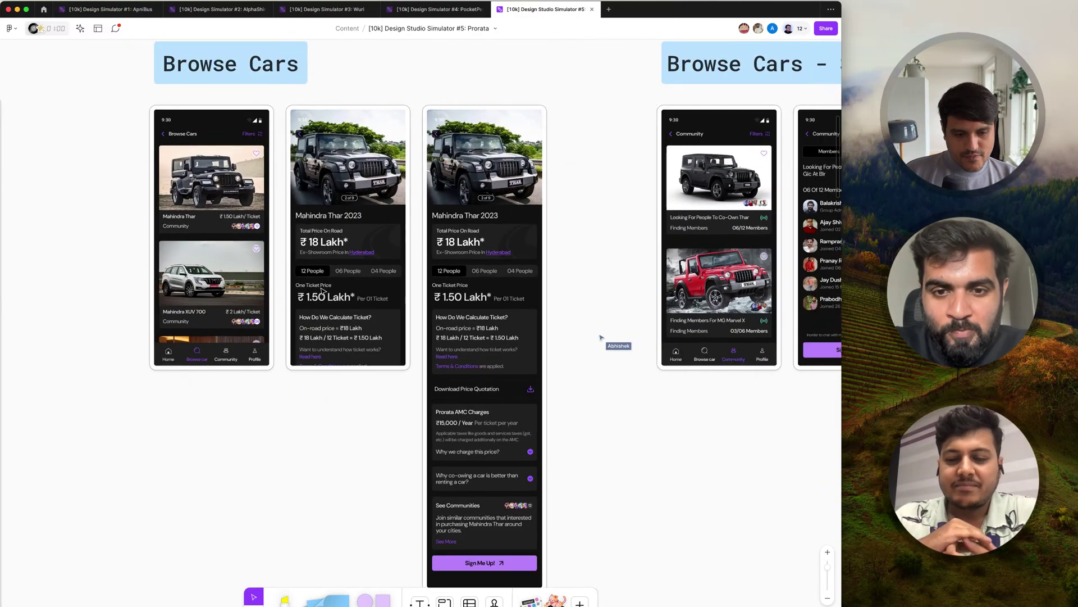
Pull back from the Browse Cars screens to view both project sections side by side with the audit and status quo sections
{"action": "scroll", "coordinate": [322, 290], "scroll_direction": "down", "scroll_amount": 5}
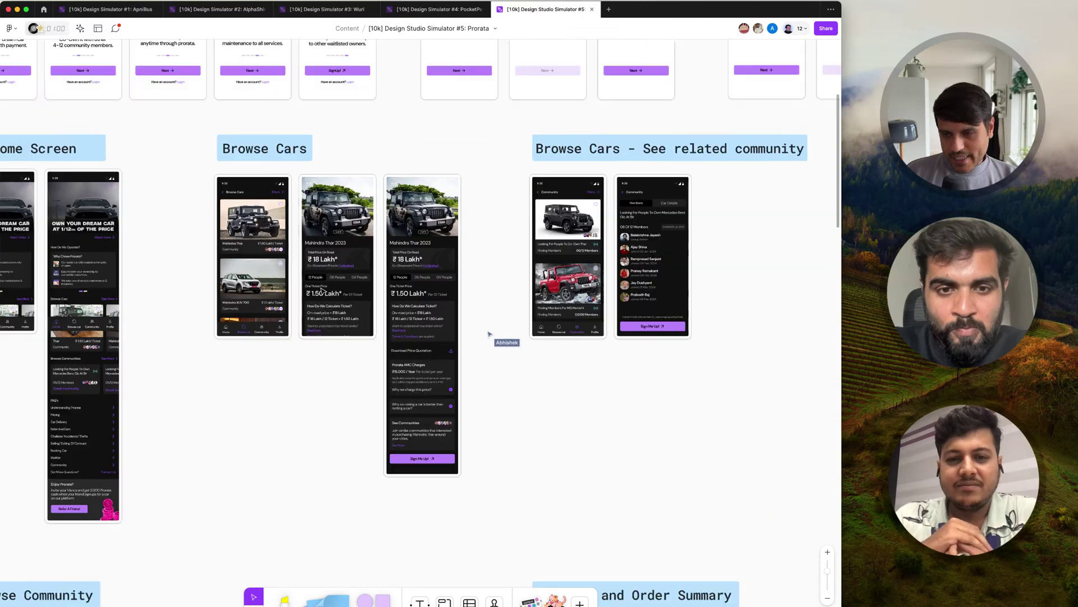
{"action": "scroll", "coordinate": [322, 290], "scroll_direction": "down", "scroll_amount": 8}
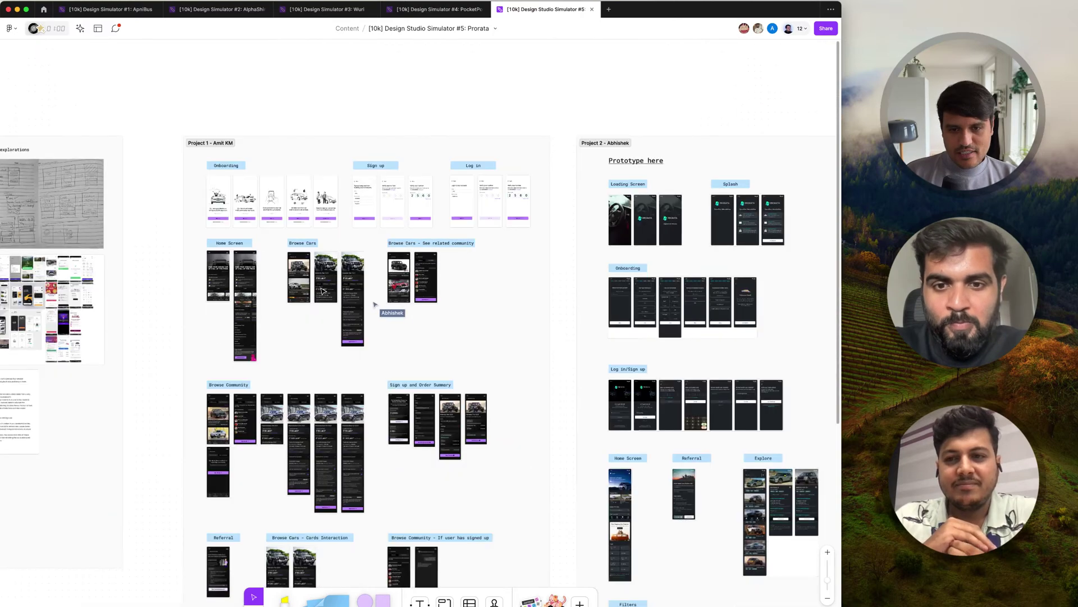
{"action": "scroll", "coordinate": [323, 290], "scroll_direction": "down", "scroll_amount": 5}
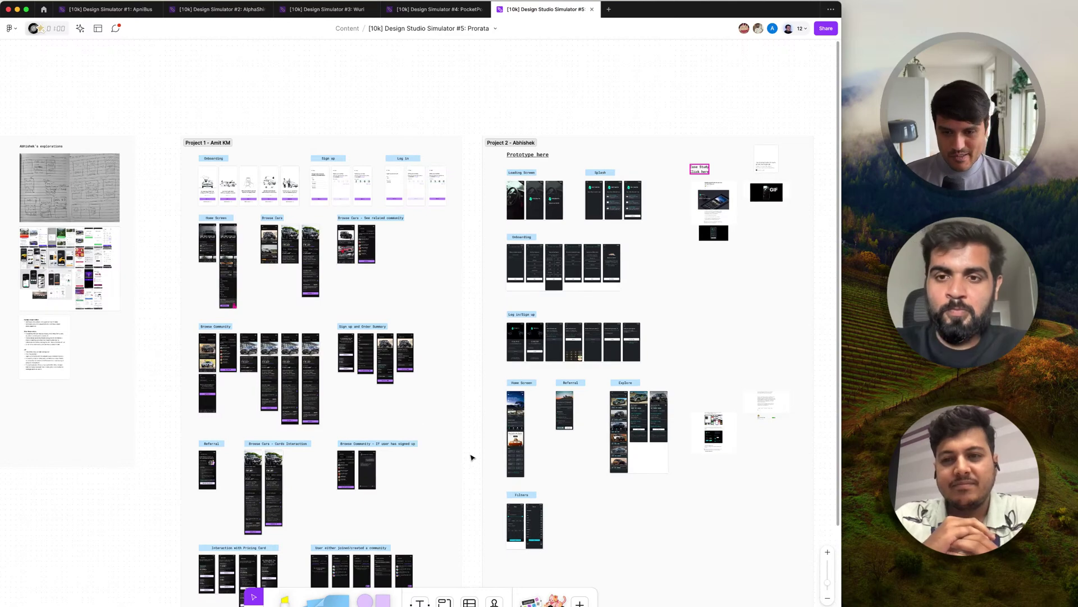
{"action": "scroll", "coordinate": [471, 457], "scroll_direction": "down", "scroll_amount": 5}
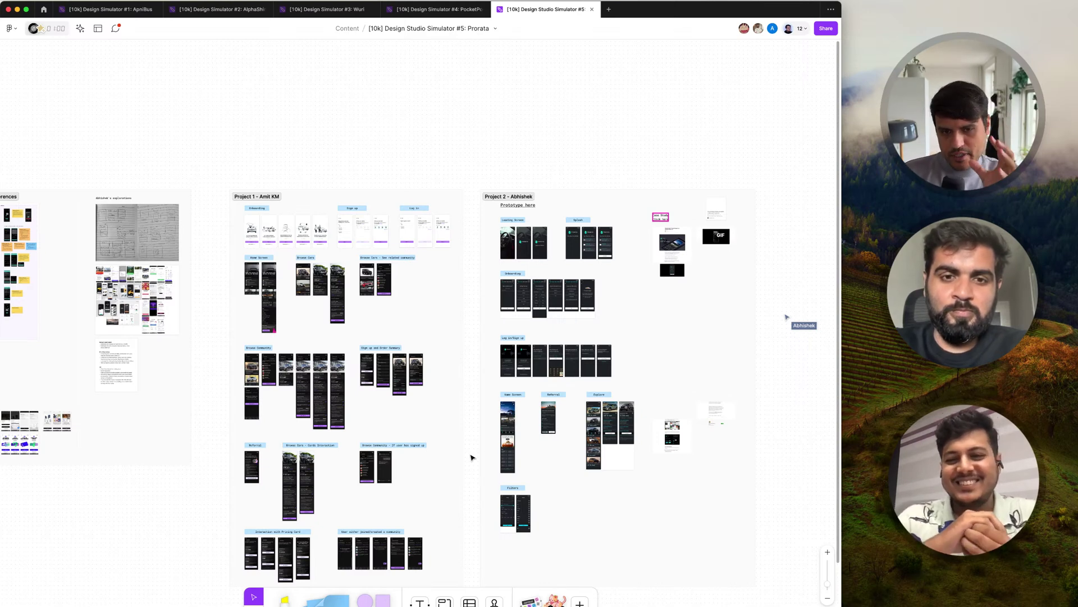
{"action": "scroll", "coordinate": [471, 457], "scroll_direction": "down", "scroll_amount": 3}
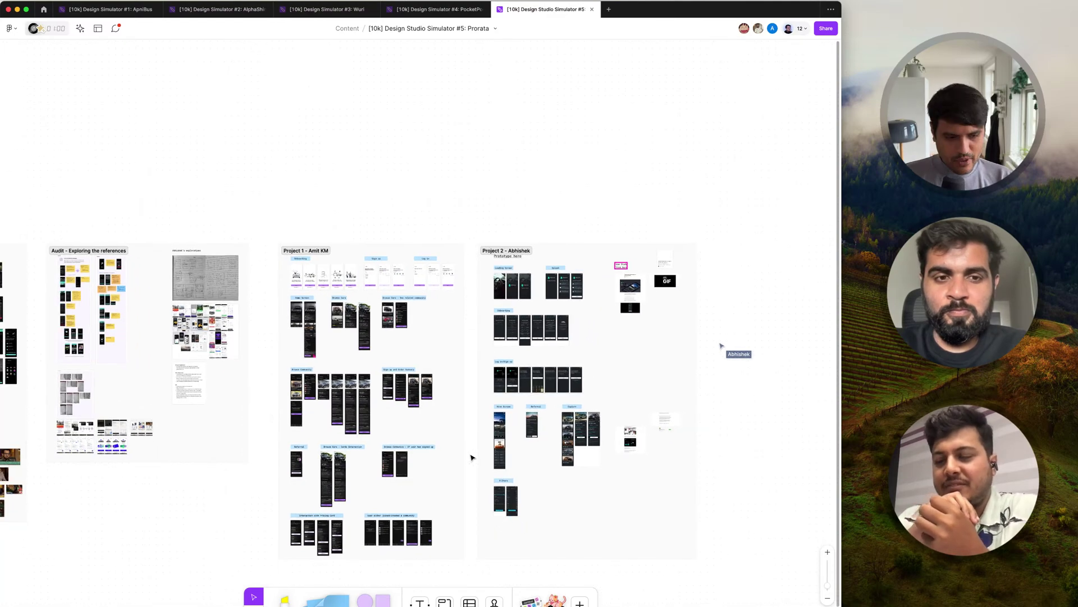
{"action": "scroll", "coordinate": [470, 458], "scroll_direction": "down", "scroll_amount": 4}
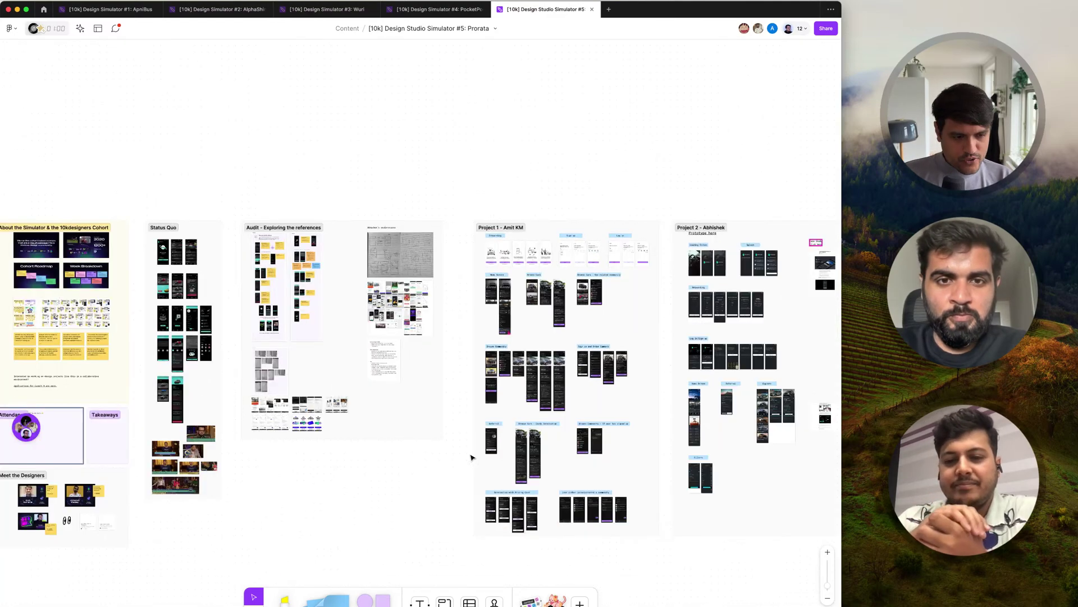
Enlarge the Meet the Designers section to view its profile cards and contact notes, and return to the wider board
{"action": "scroll", "coordinate": [165, 522], "scroll_direction": "left", "scroll_amount": 5}
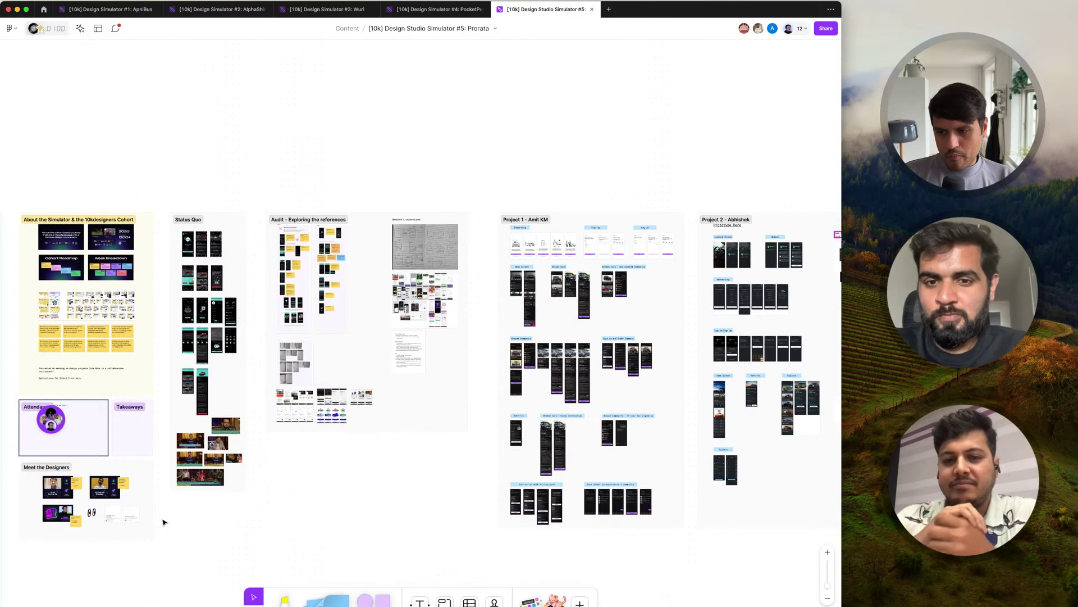
{"action": "scroll", "coordinate": [189, 523], "scroll_direction": "up", "scroll_amount": 5}
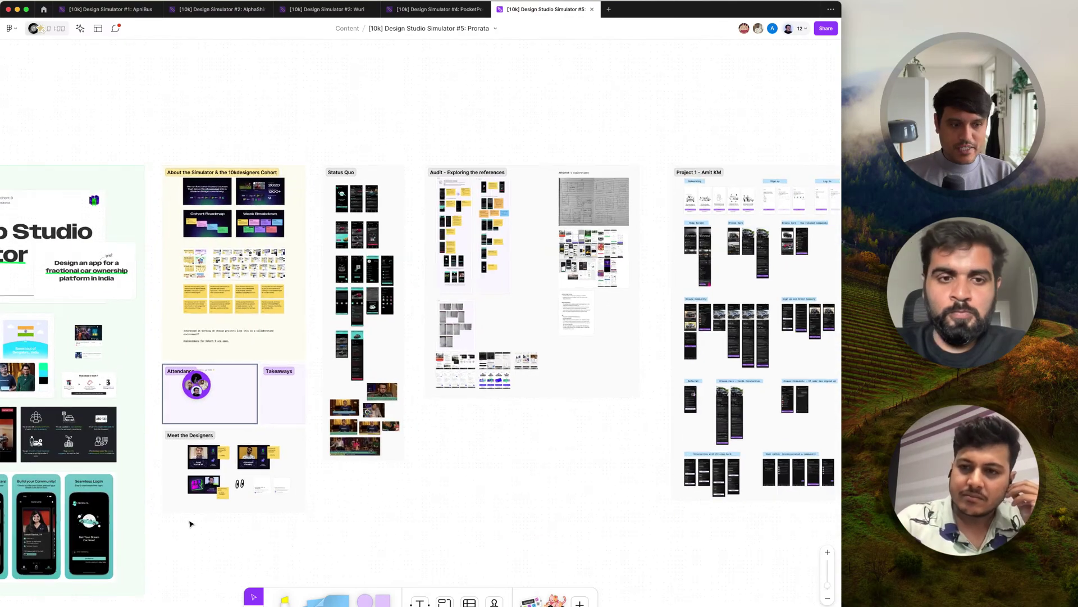
{"action": "scroll", "coordinate": [189, 523], "scroll_direction": "up", "scroll_amount": 5}
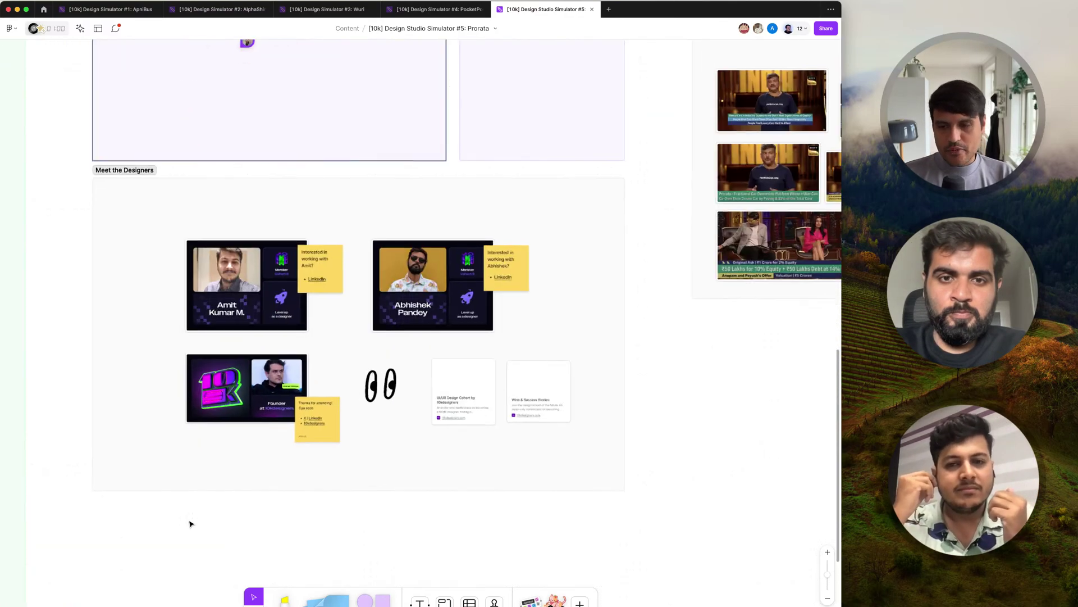
{"action": "scroll", "coordinate": [189, 524], "scroll_direction": "down", "scroll_amount": 2}
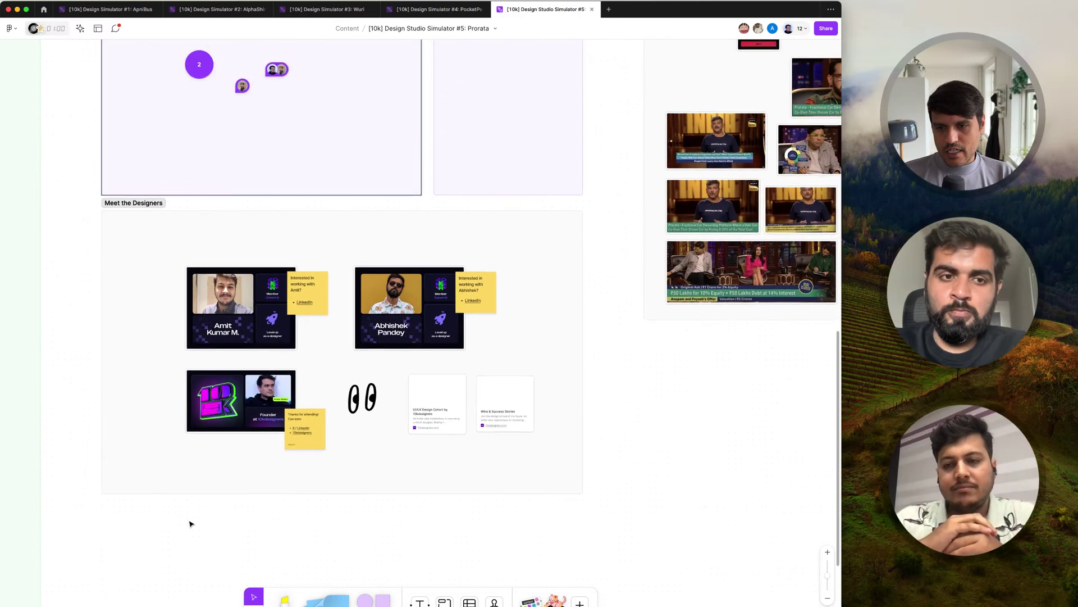
{"action": "scroll", "coordinate": [189, 523], "scroll_direction": "down", "scroll_amount": 5}
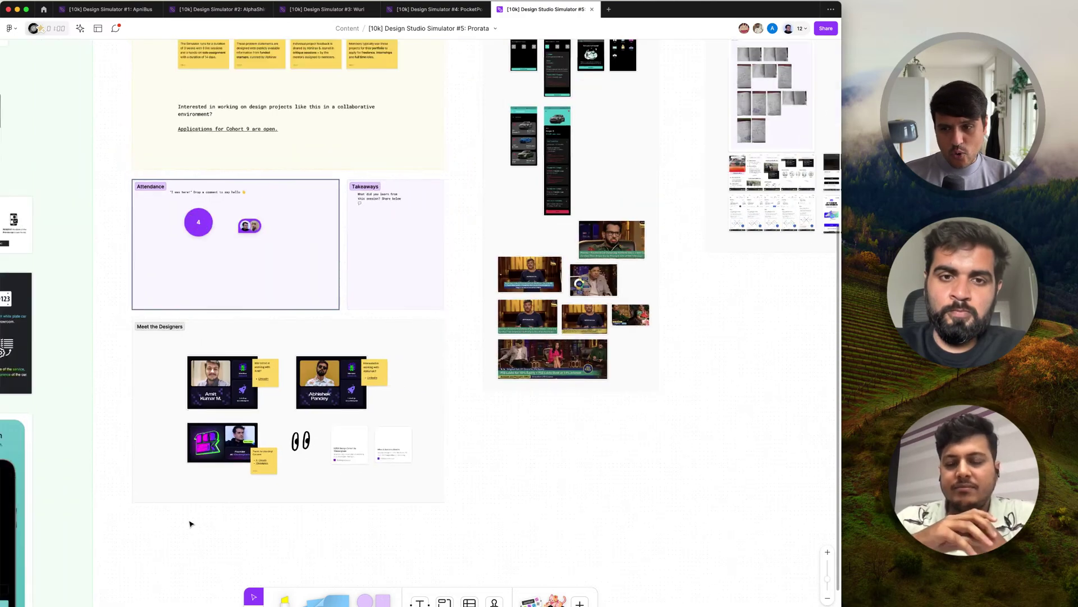
{"action": "scroll", "coordinate": [189, 523], "scroll_direction": "down", "scroll_amount": 3}
{"action": "scroll", "coordinate": [189, 523], "scroll_direction": "down", "scroll_amount": 2}
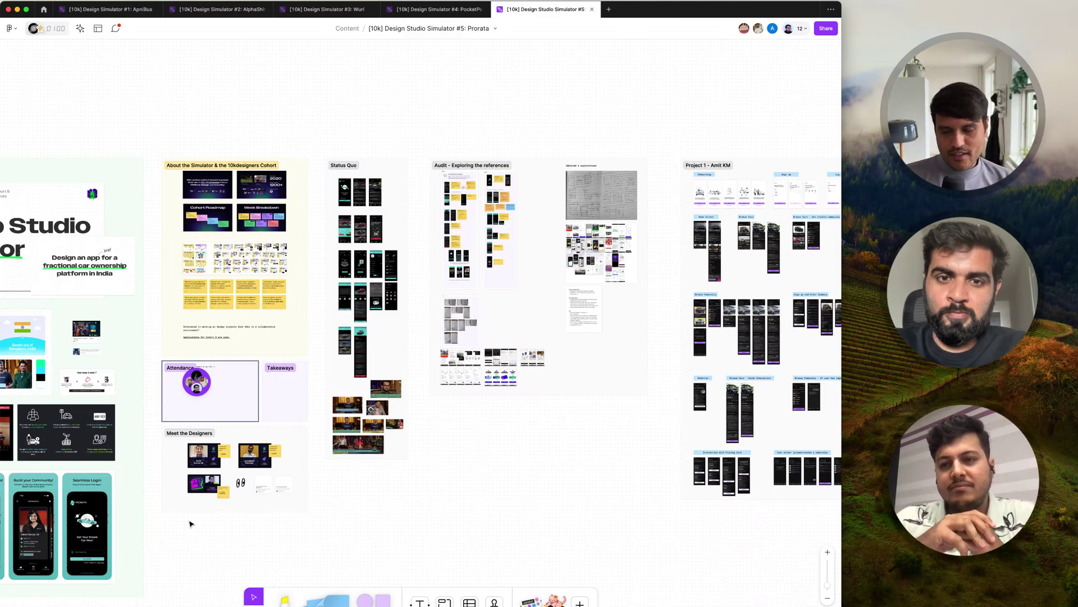
Bring the entire Overview & Brief section into view beside the simulator, attendance and Status Quo sections
{"action": "scroll", "coordinate": [190, 523], "scroll_direction": "left", "scroll_amount": 5}
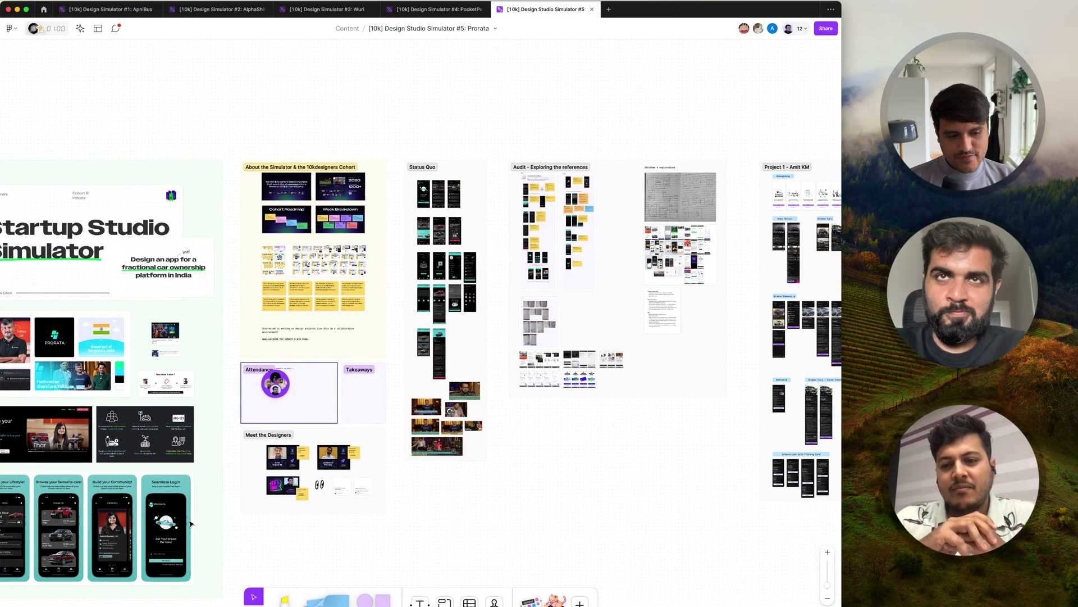
{"action": "scroll", "coordinate": [189, 524], "scroll_direction": "left", "scroll_amount": 2}
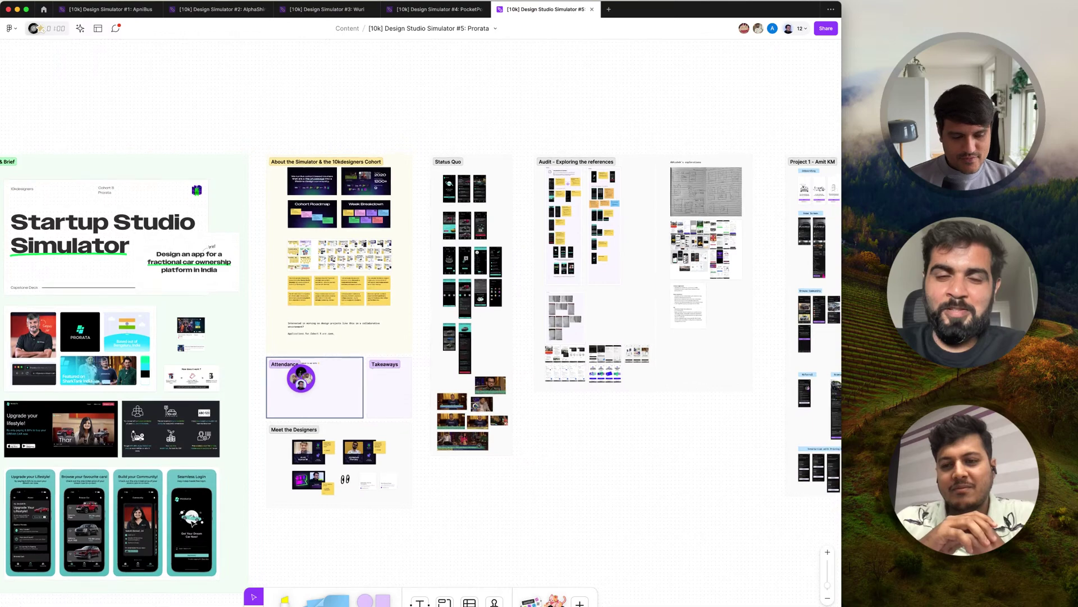
{"action": "scroll", "coordinate": [283, 503], "scroll_direction": "up", "scroll_amount": 2}
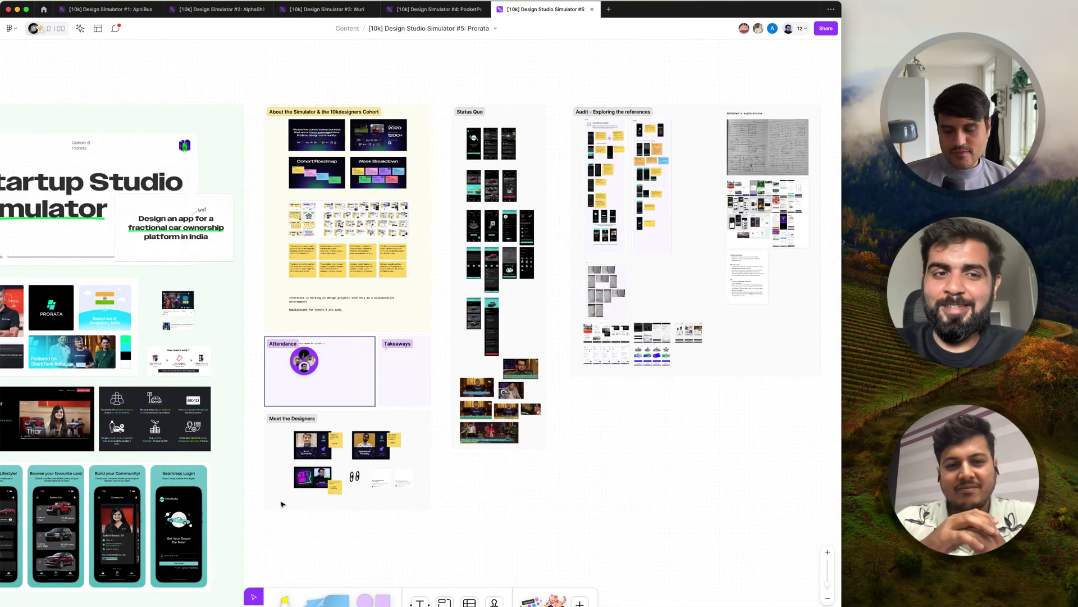
{"action": "scroll", "coordinate": [283, 504], "scroll_direction": "left", "scroll_amount": 6}
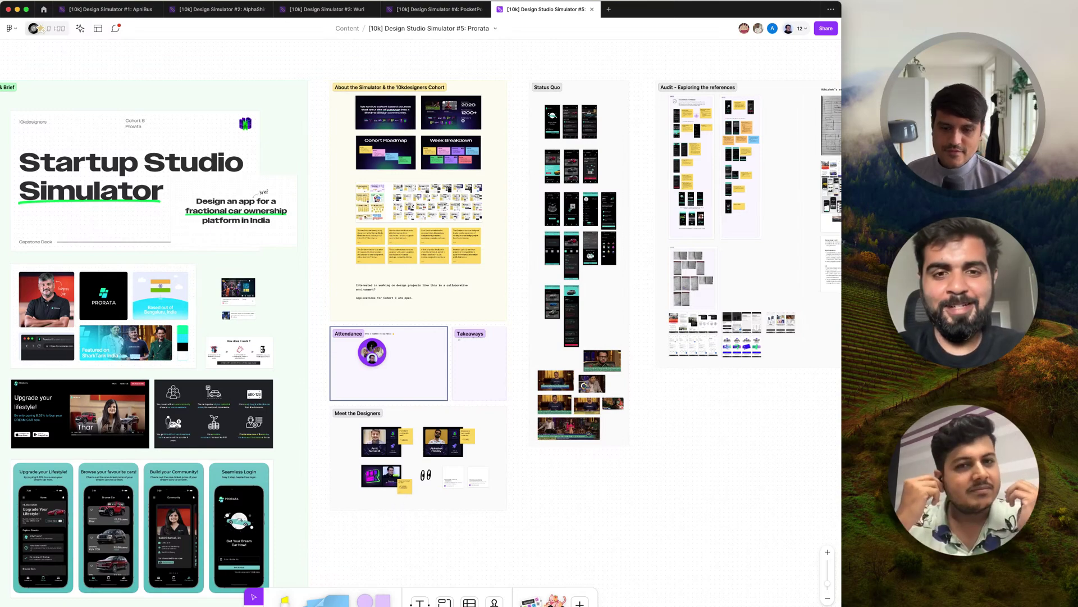
{"action": "scroll", "coordinate": [613, 580], "scroll_direction": "left", "scroll_amount": 4}
{"action": "scroll", "coordinate": [612, 580], "scroll_direction": "down", "scroll_amount": 2}
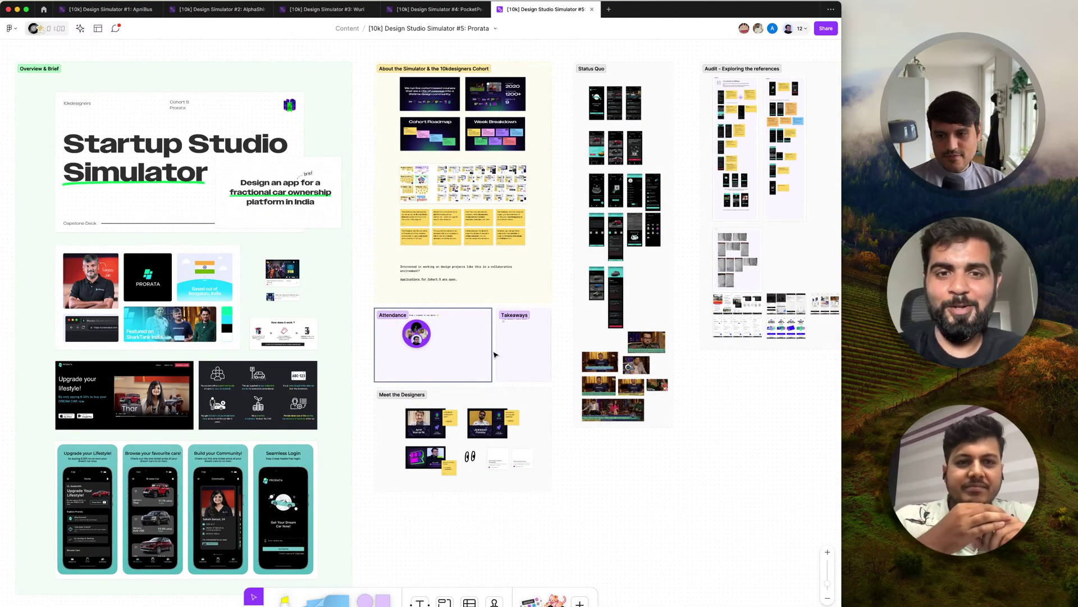
Expand the grouped comments in the Attendance section and preview the comment pinned over its greeting text
{"action": "scroll", "coordinate": [416, 335], "scroll_direction": "up", "scroll_amount": 3}
{"action": "left_click", "coordinate": [416, 335]}
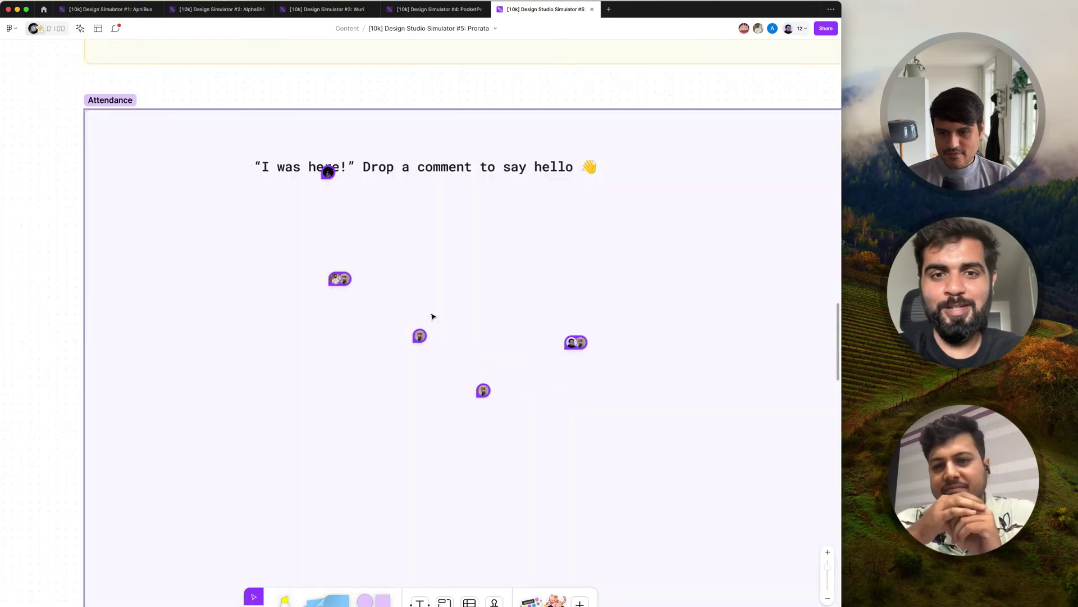
{"action": "mouse_move", "coordinate": [331, 173]}
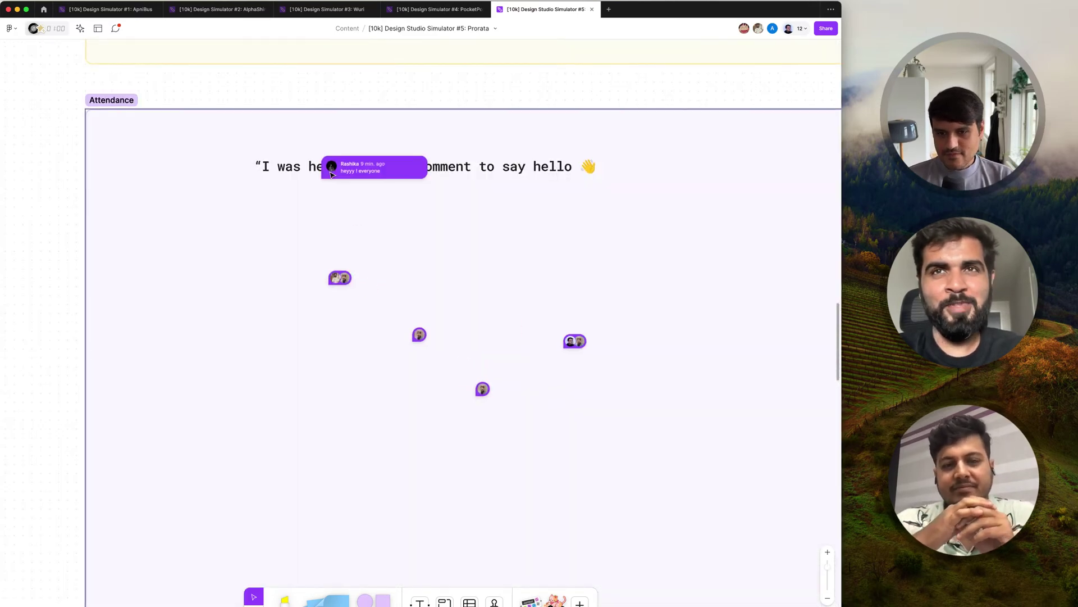
Leave the attendance comments and return to the board overview spanning Overview & Brief through Audit - Exploring the references
{"action": "scroll", "coordinate": [331, 173], "scroll_direction": "down", "scroll_amount": 10}
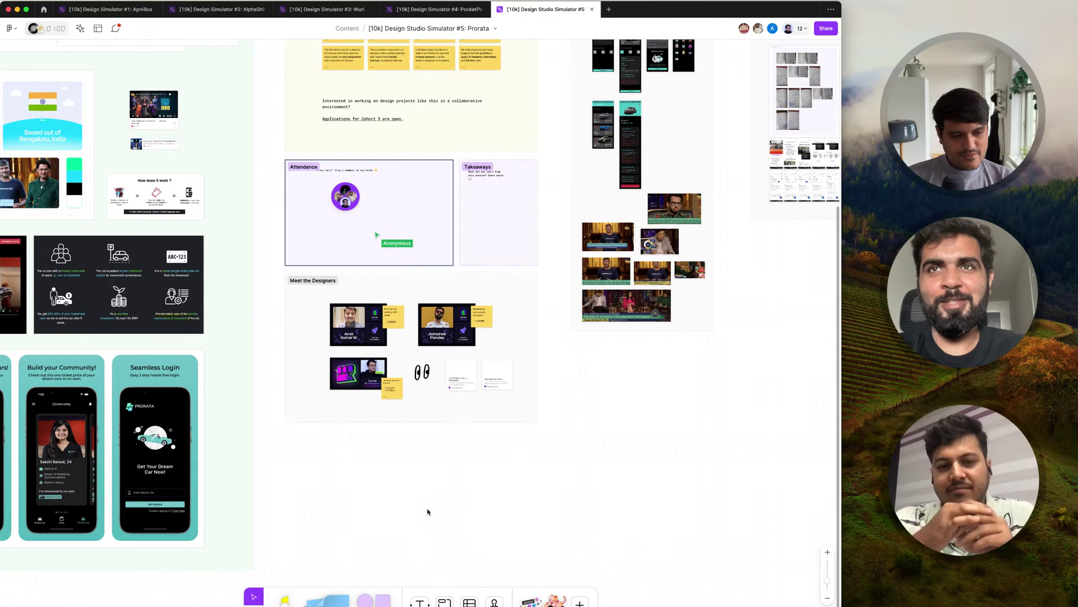
{"action": "scroll", "coordinate": [429, 511], "scroll_direction": "up", "scroll_amount": 2}
{"action": "scroll", "coordinate": [429, 511], "scroll_direction": "down", "scroll_amount": 3}
{"action": "scroll", "coordinate": [430, 513], "scroll_direction": "down", "scroll_amount": 3}
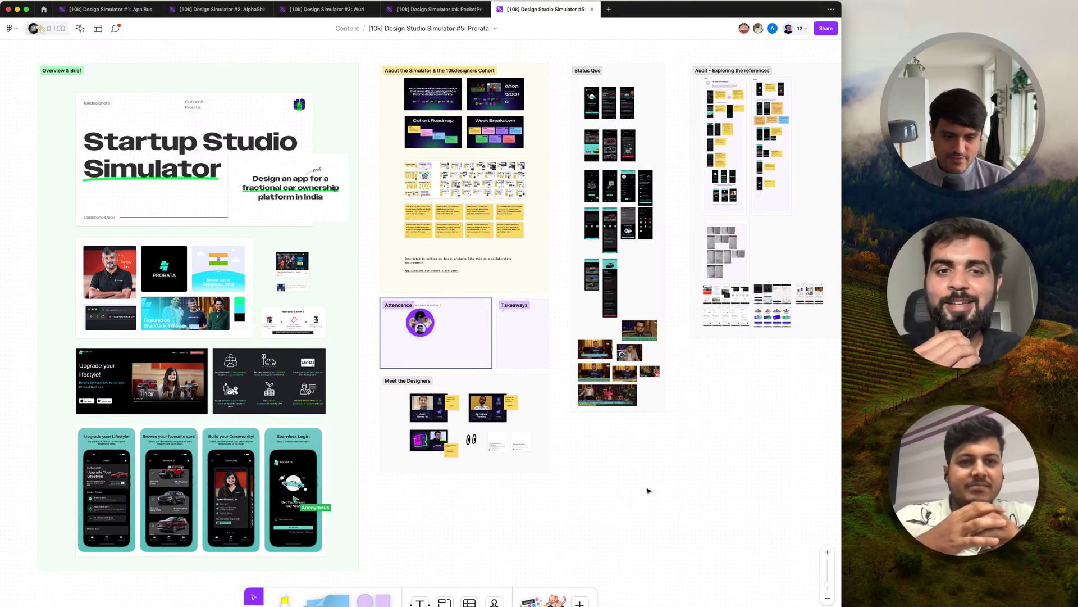
{"action": "scroll", "coordinate": [648, 490], "scroll_direction": "right", "scroll_amount": 2}
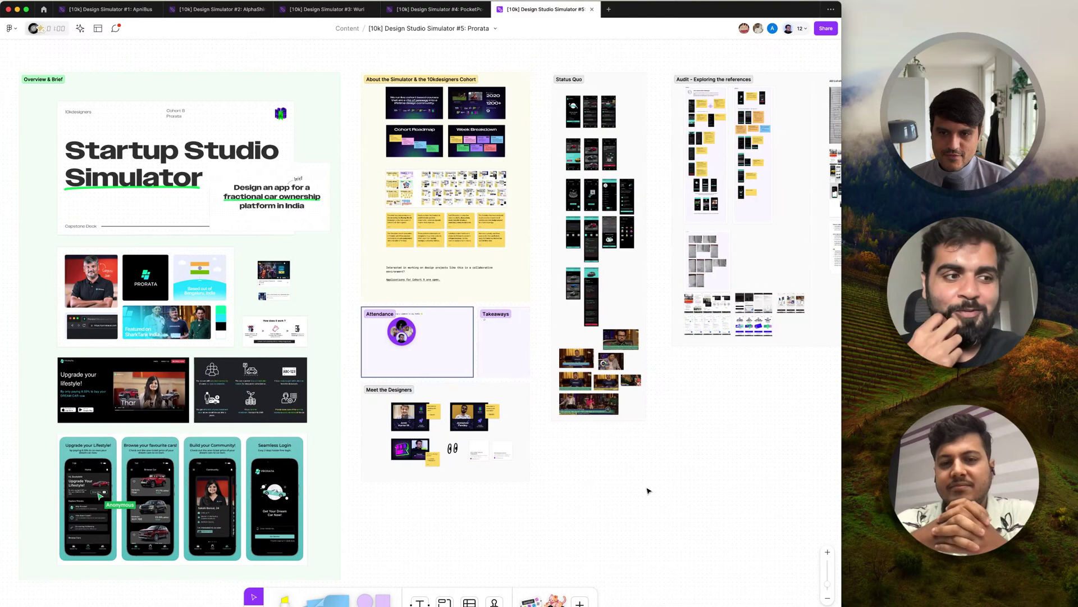
Switch to the Design Simulator #2 board and return to the Design Studio Simulator #5: Prorata board
{"action": "scroll", "coordinate": [649, 491], "scroll_direction": "down", "scroll_amount": 1}
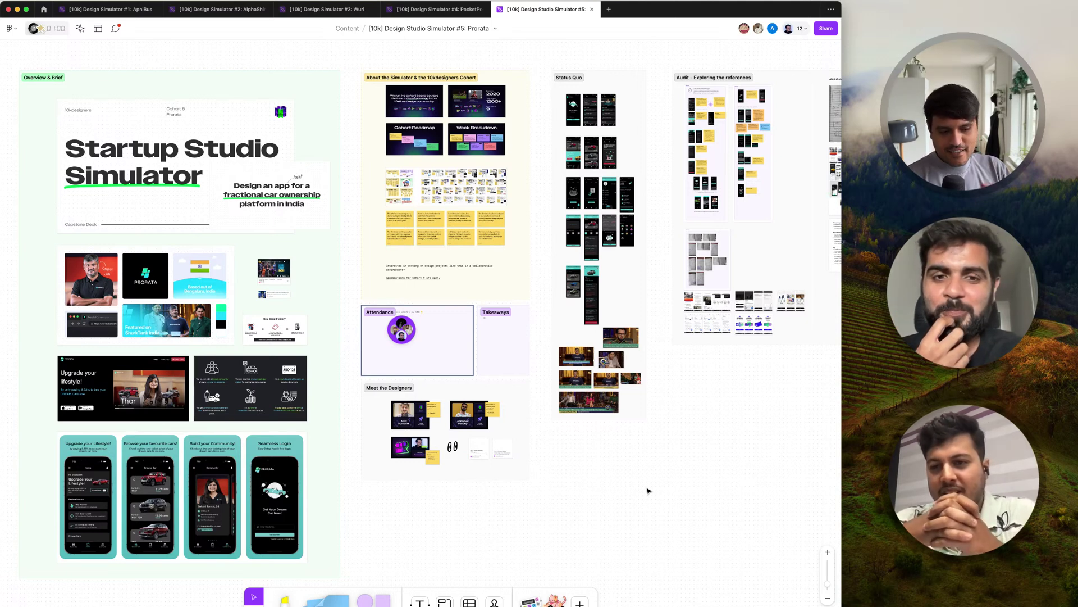
{"action": "left_click", "coordinate": [216, 16]}
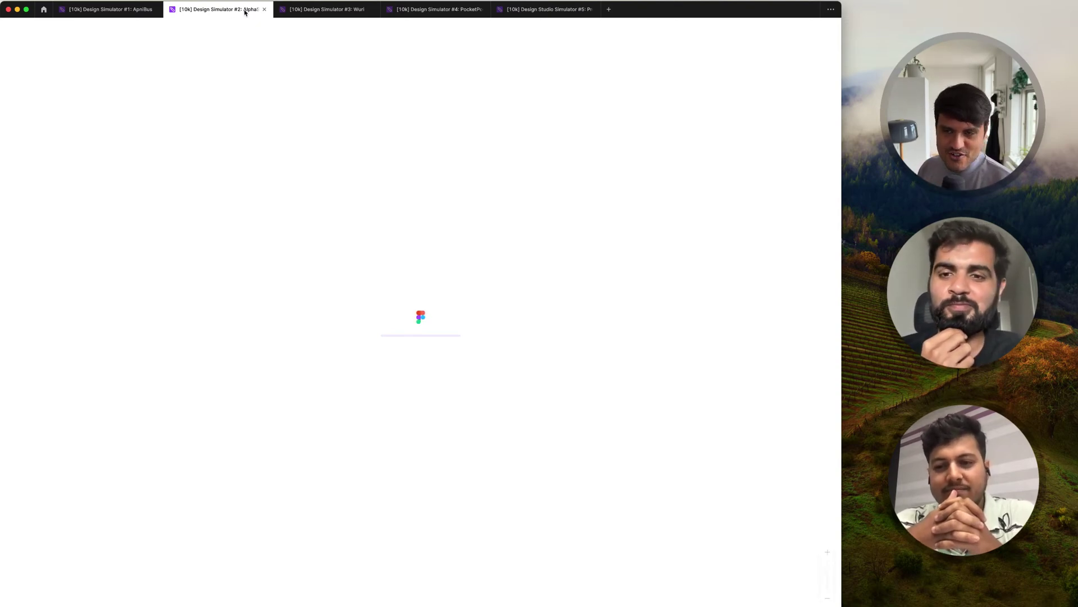
{"action": "left_click", "coordinate": [558, 16]}
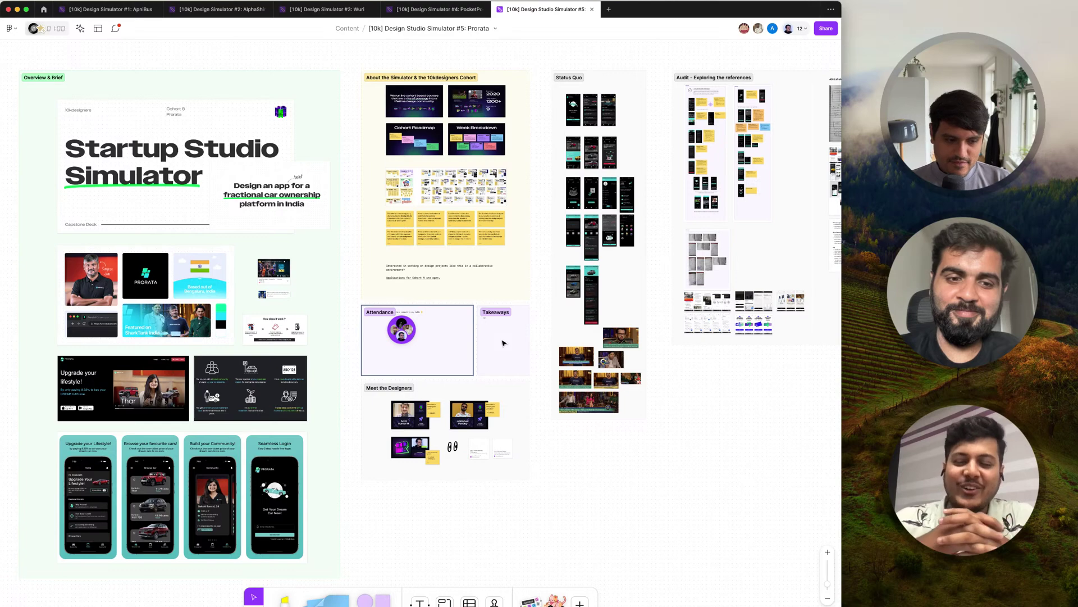
{"action": "scroll", "coordinate": [503, 343], "scroll_direction": "left", "scroll_amount": 3}
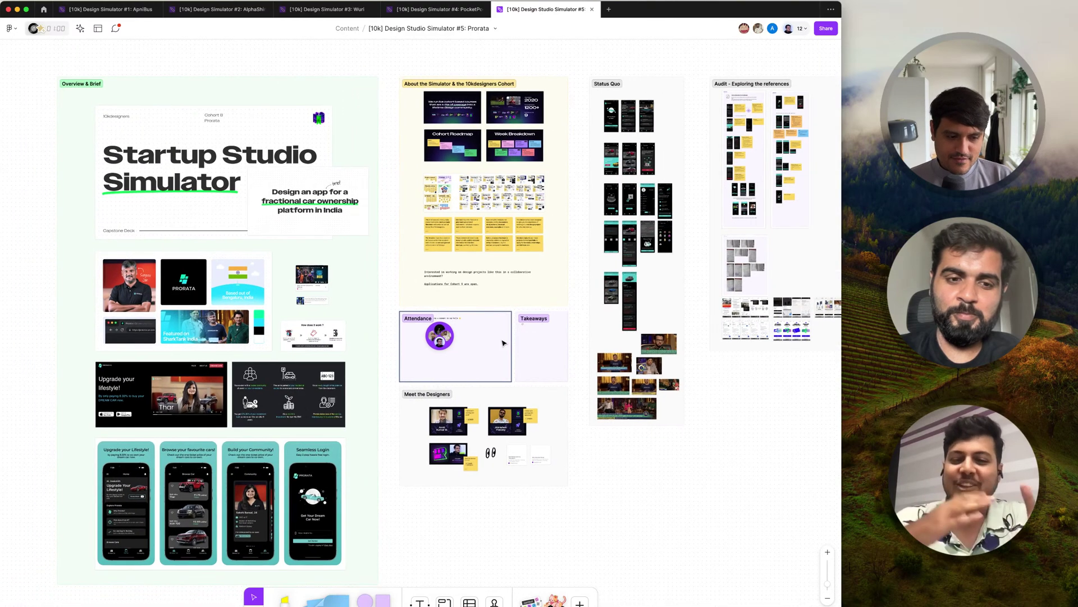
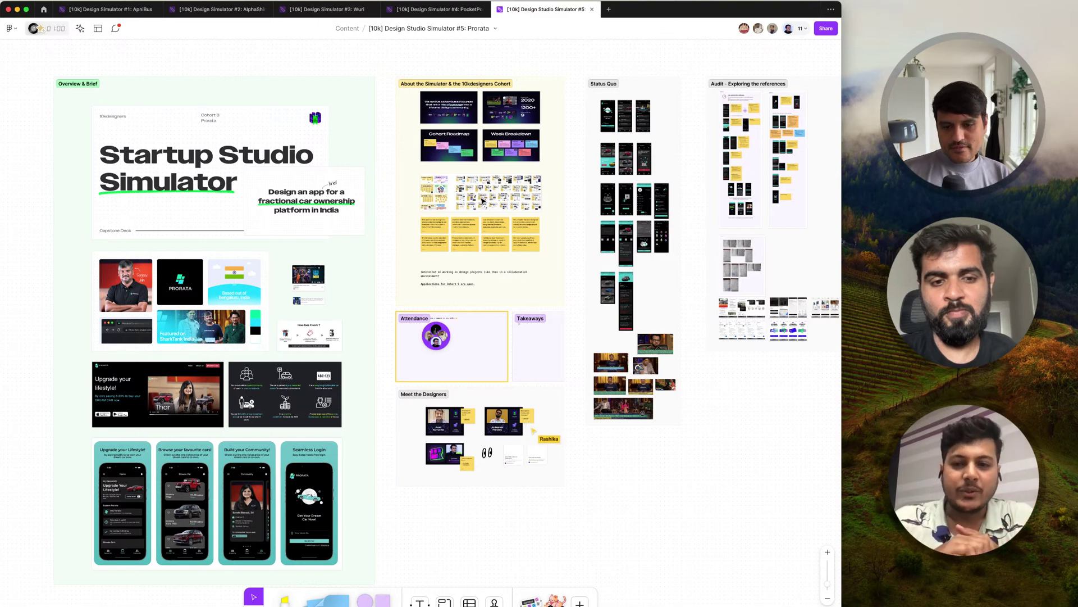
{"action": "scroll", "coordinate": [482, 201], "scroll_direction": "up", "scroll_amount": 1}
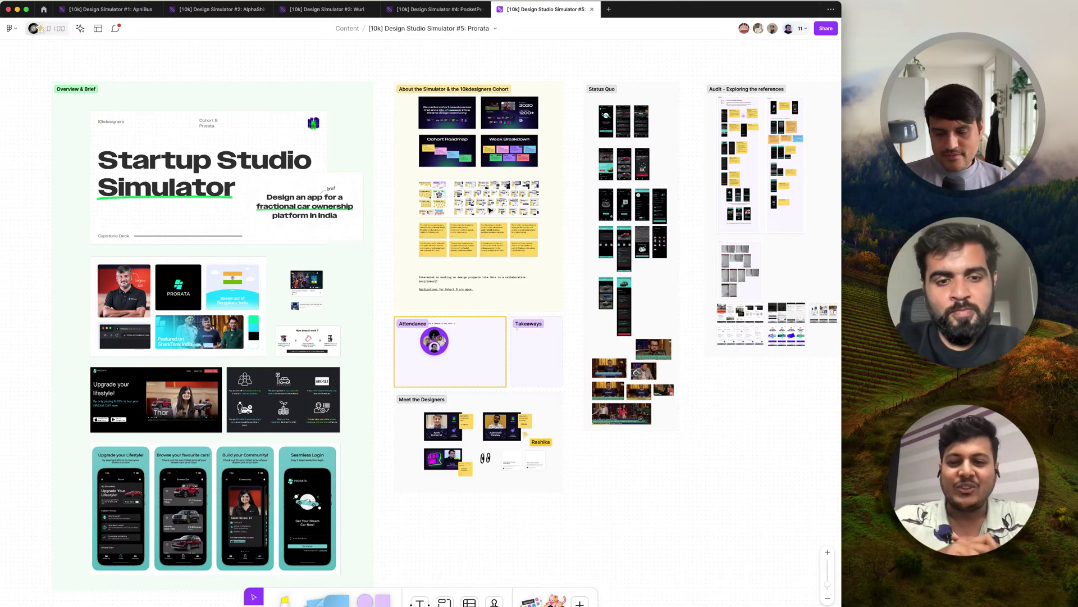
{"action": "scroll", "coordinate": [489, 210], "scroll_direction": "up", "scroll_amount": 1}
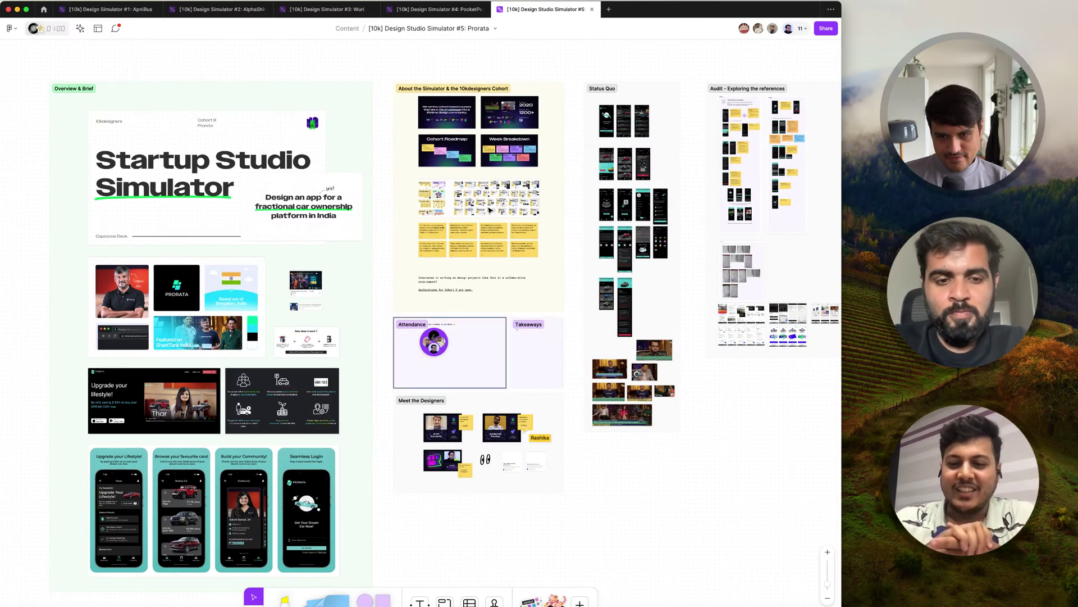
{"action": "scroll", "coordinate": [490, 210], "scroll_direction": "up", "scroll_amount": 5}
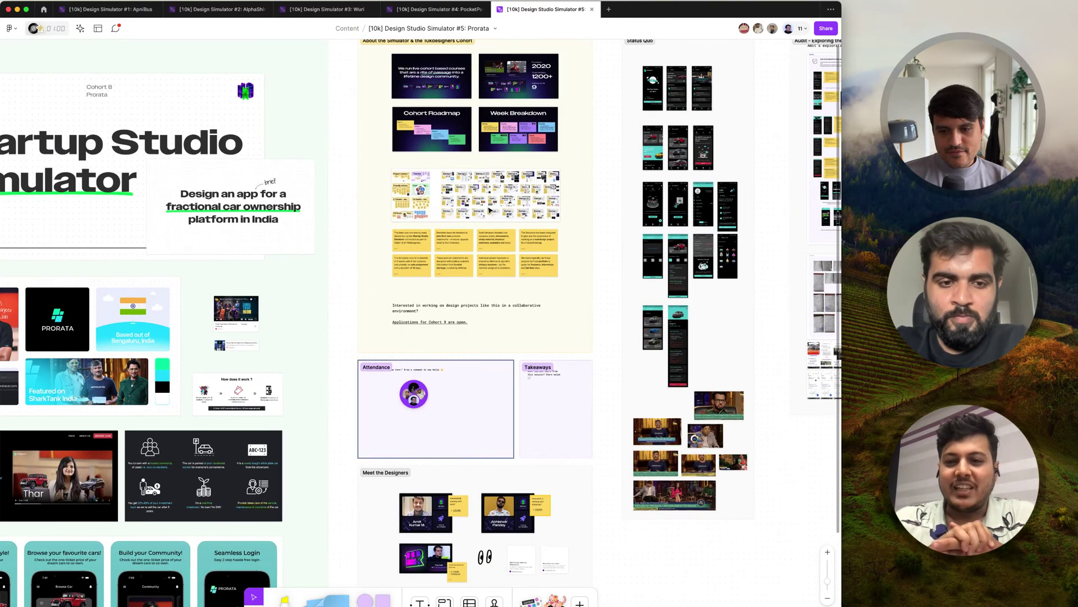
{"action": "scroll", "coordinate": [490, 211], "scroll_direction": "down", "scroll_amount": 5}
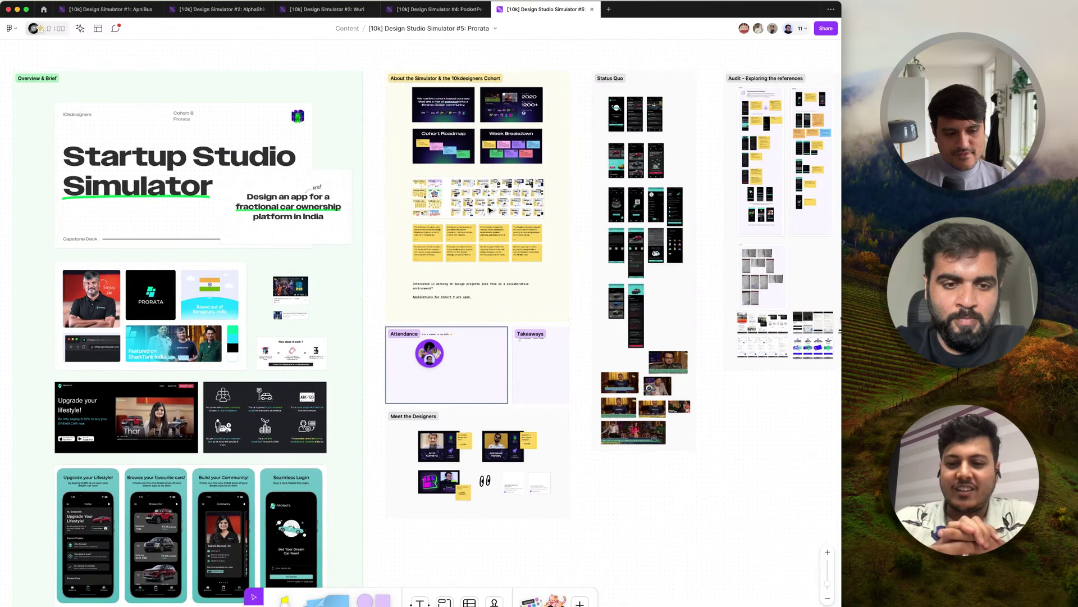
{"action": "scroll", "coordinate": [489, 210], "scroll_direction": "up", "scroll_amount": 2}
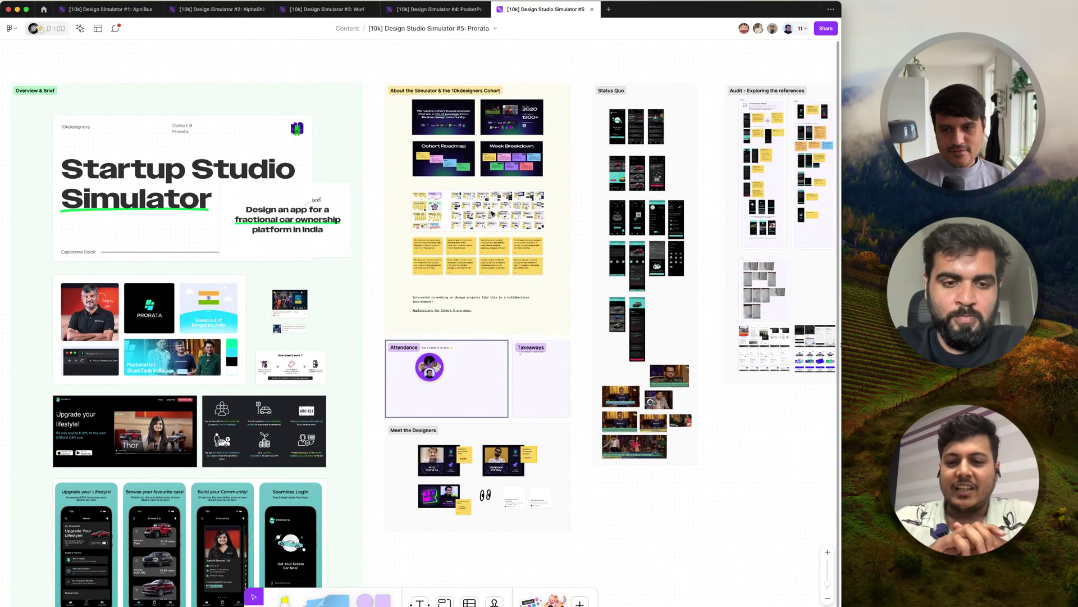
{"action": "scroll", "coordinate": [524, 262], "scroll_direction": "left", "scroll_amount": 2}
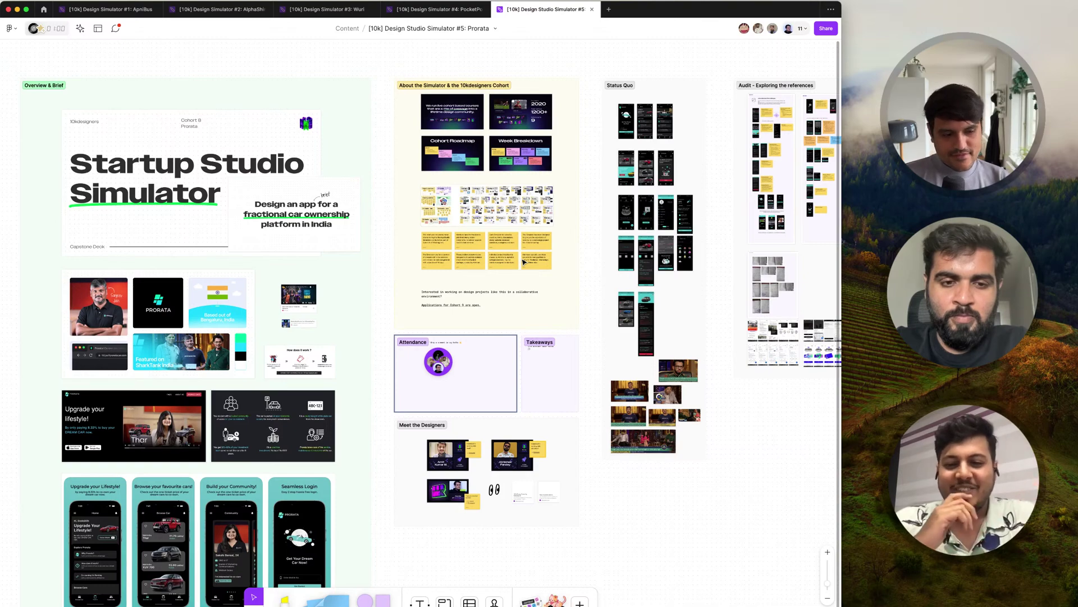
Enlarge the startup map and yellow notes in the About the Simulator & the 10kdesigners Cohort section, and return to the wider board
{"action": "scroll", "coordinate": [508, 234], "scroll_direction": "up", "scroll_amount": 10}
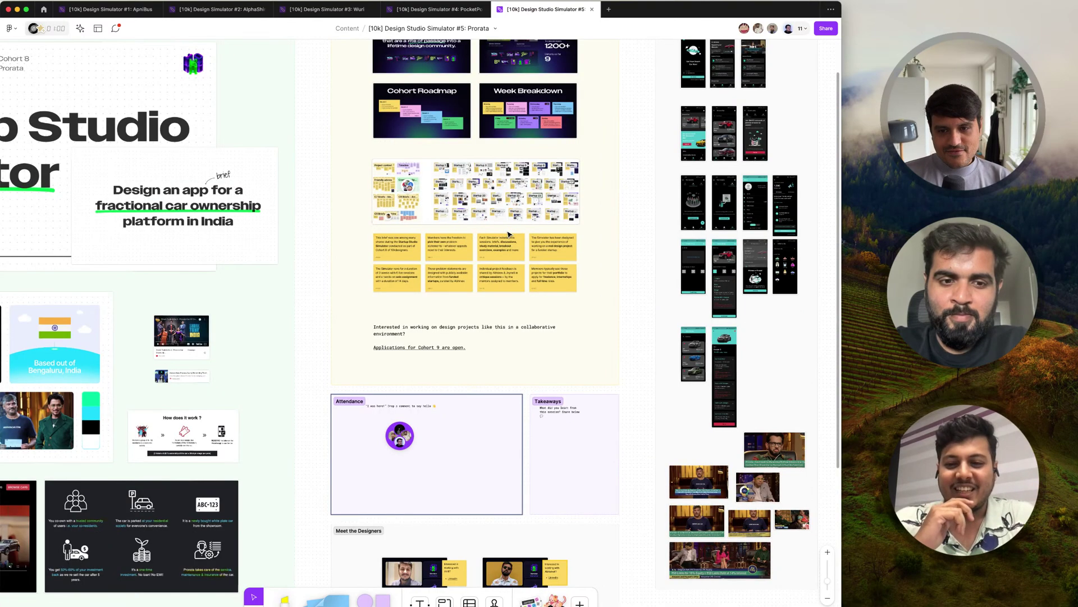
{"action": "scroll", "coordinate": [509, 234], "scroll_direction": "up", "scroll_amount": 4}
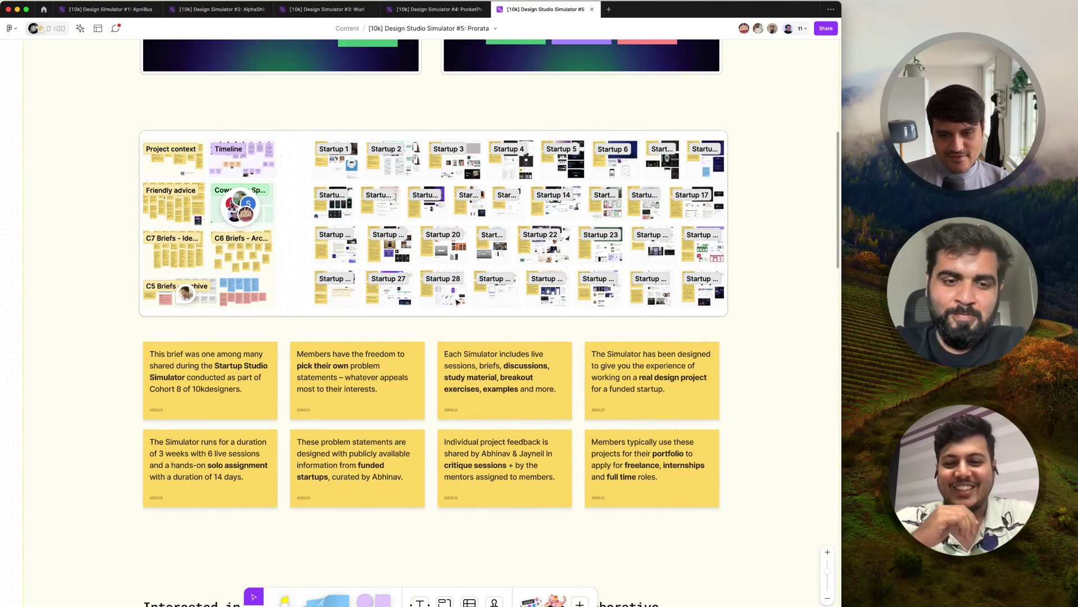
{"action": "scroll", "coordinate": [571, 320], "scroll_direction": "down", "scroll_amount": 4}
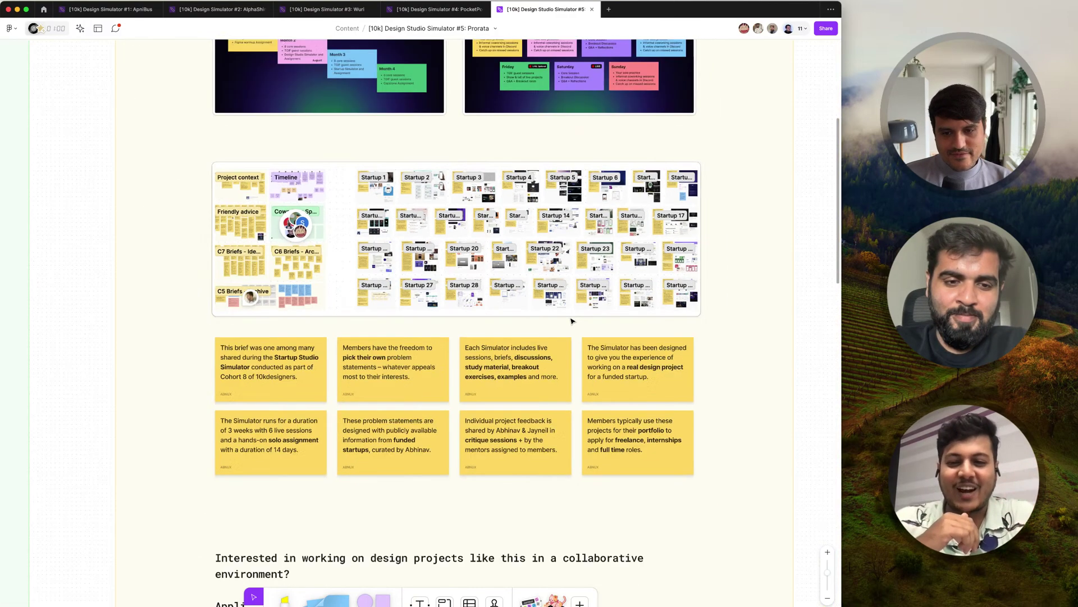
{"action": "scroll", "coordinate": [570, 320], "scroll_direction": "down", "scroll_amount": 5}
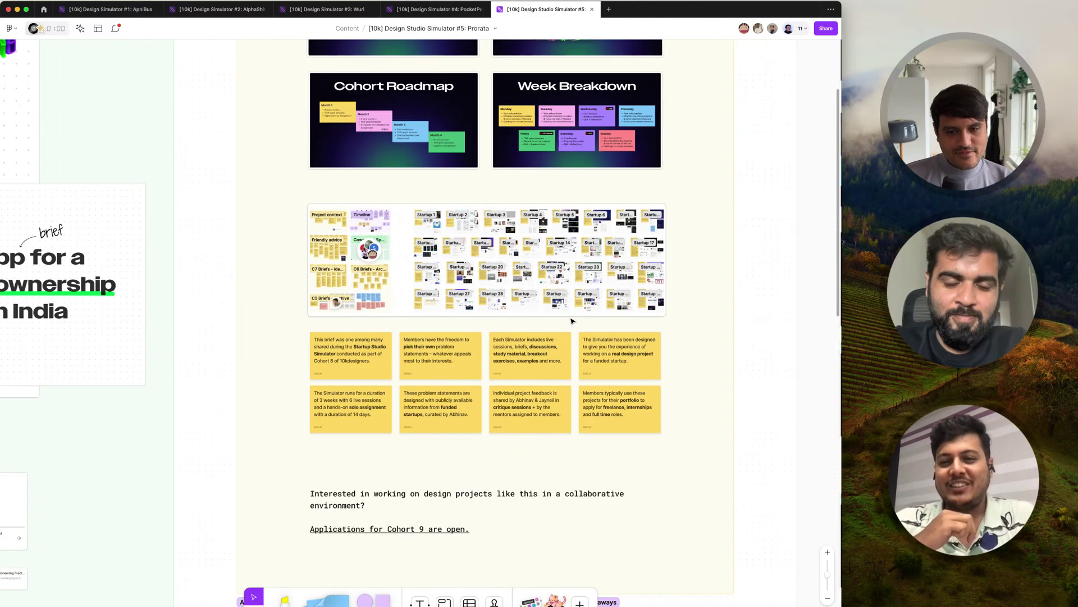
{"action": "scroll", "coordinate": [571, 321], "scroll_direction": "down", "scroll_amount": 3}
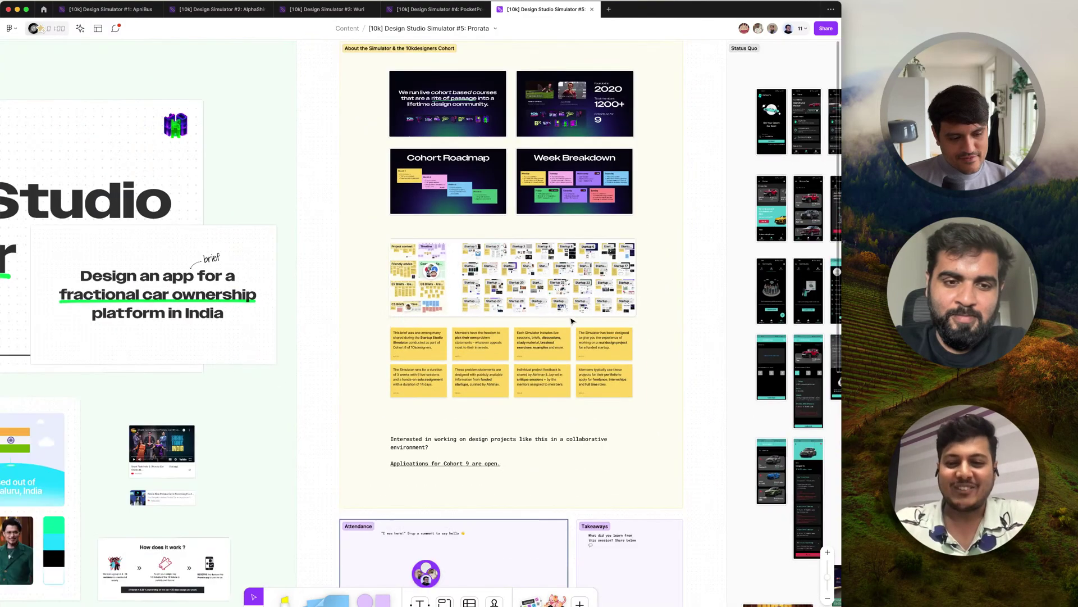
{"action": "scroll", "coordinate": [571, 321], "scroll_direction": "down", "scroll_amount": 4}
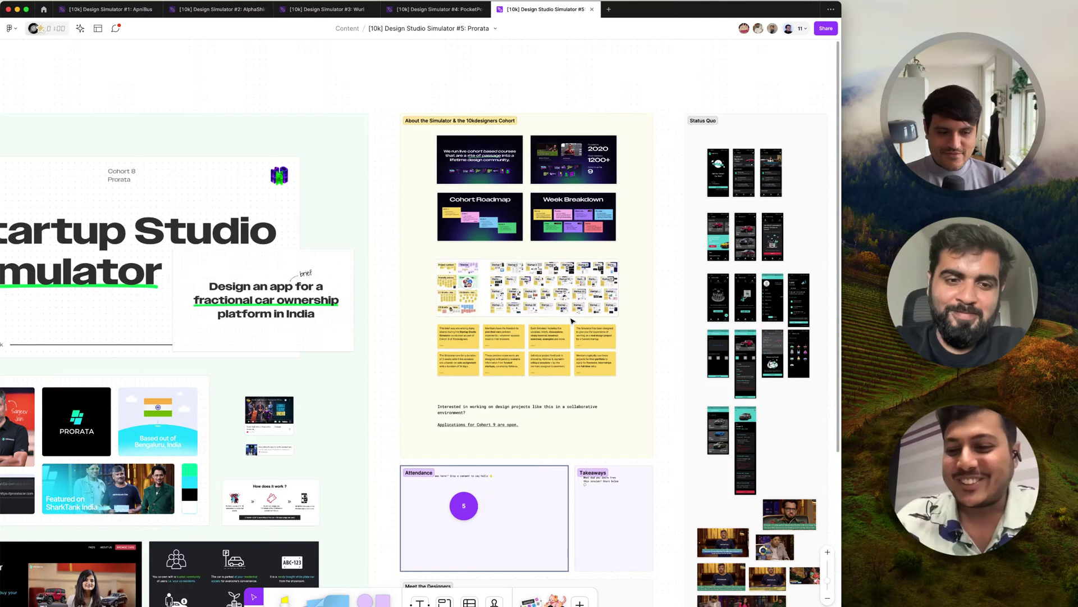
{"action": "scroll", "coordinate": [571, 320], "scroll_direction": "left", "scroll_amount": 4}
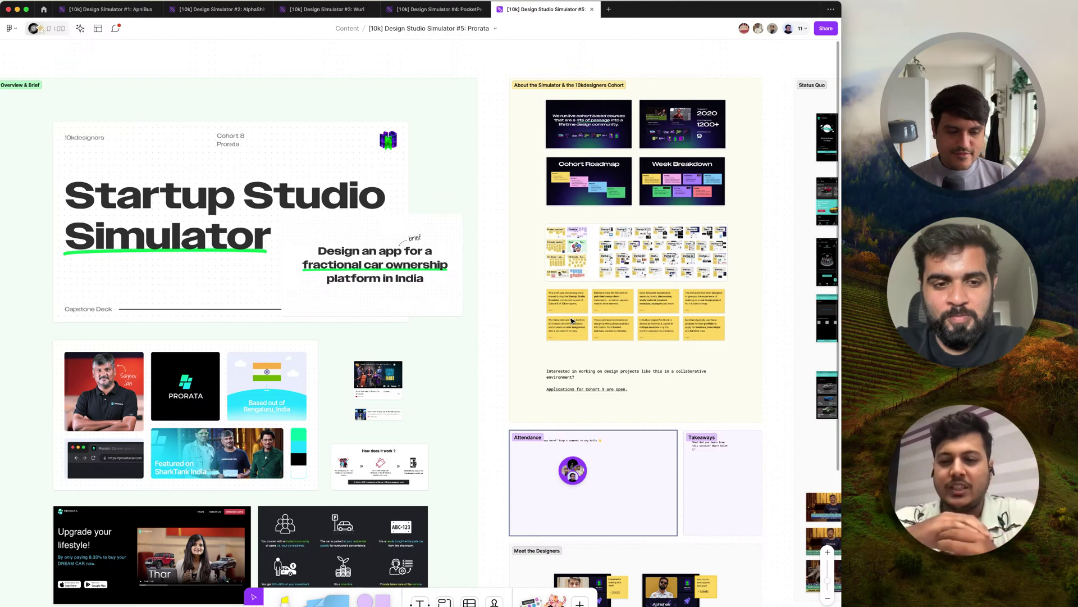
Examine the startup project grid above the simulator notes up close, and bring Overview & Brief back into view beside it
{"action": "scroll", "coordinate": [683, 274], "scroll_direction": "up", "scroll_amount": 10}
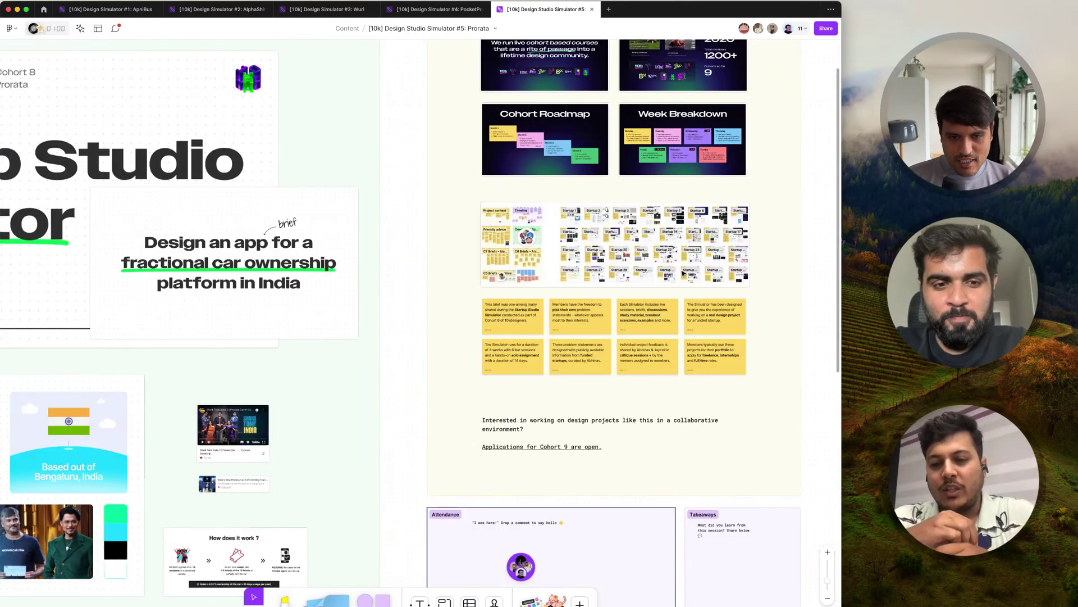
{"action": "scroll", "coordinate": [683, 273], "scroll_direction": "up", "scroll_amount": 2}
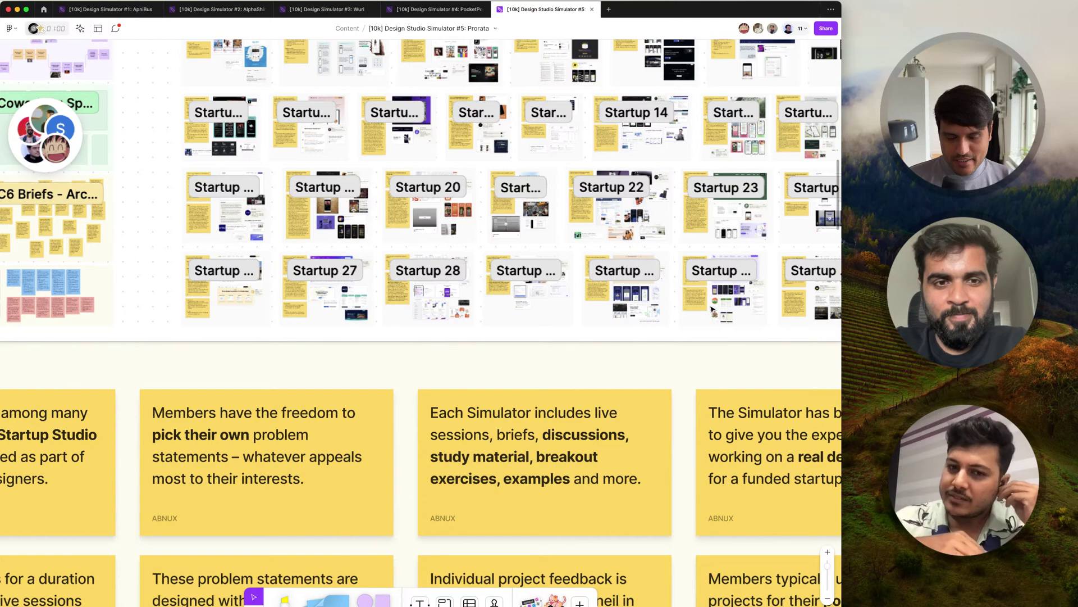
{"action": "scroll", "coordinate": [705, 317], "scroll_direction": "up", "scroll_amount": 1}
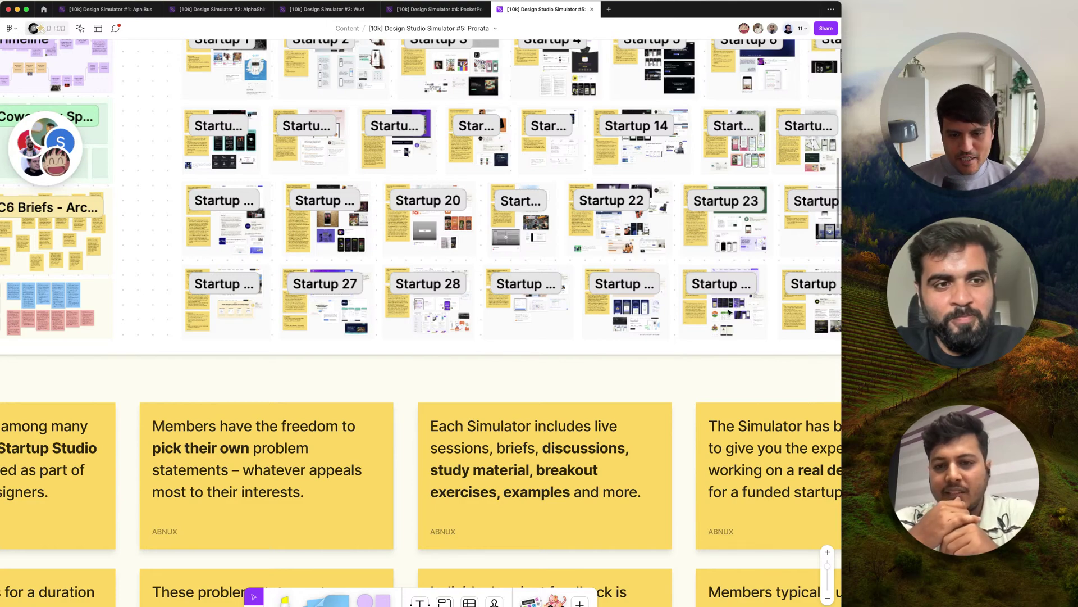
{"action": "scroll", "coordinate": [728, 313], "scroll_direction": "down", "scroll_amount": 5}
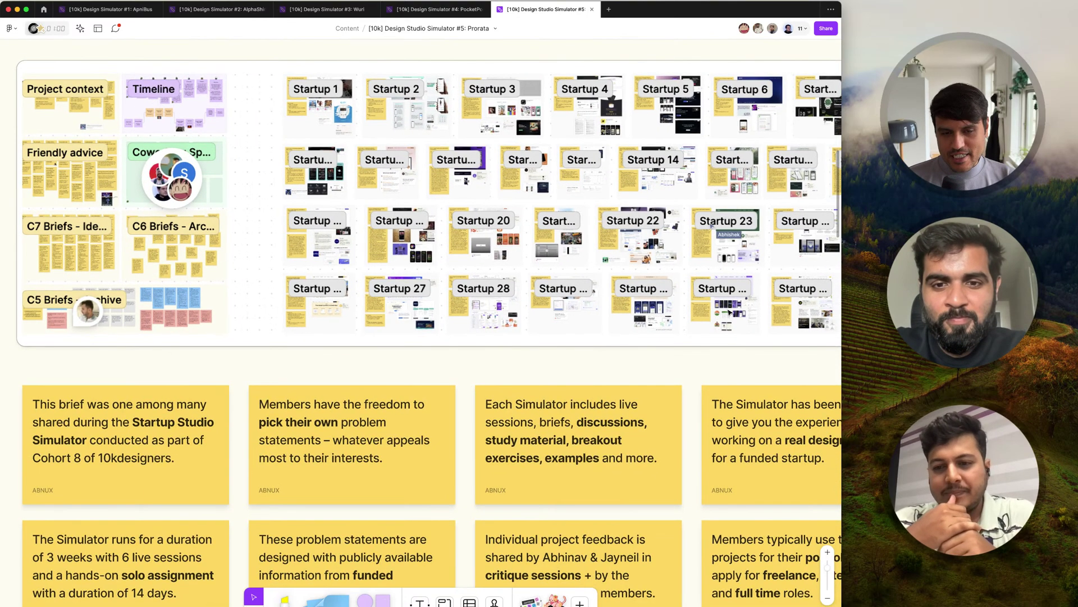
{"action": "scroll", "coordinate": [729, 313], "scroll_direction": "up", "scroll_amount": 1}
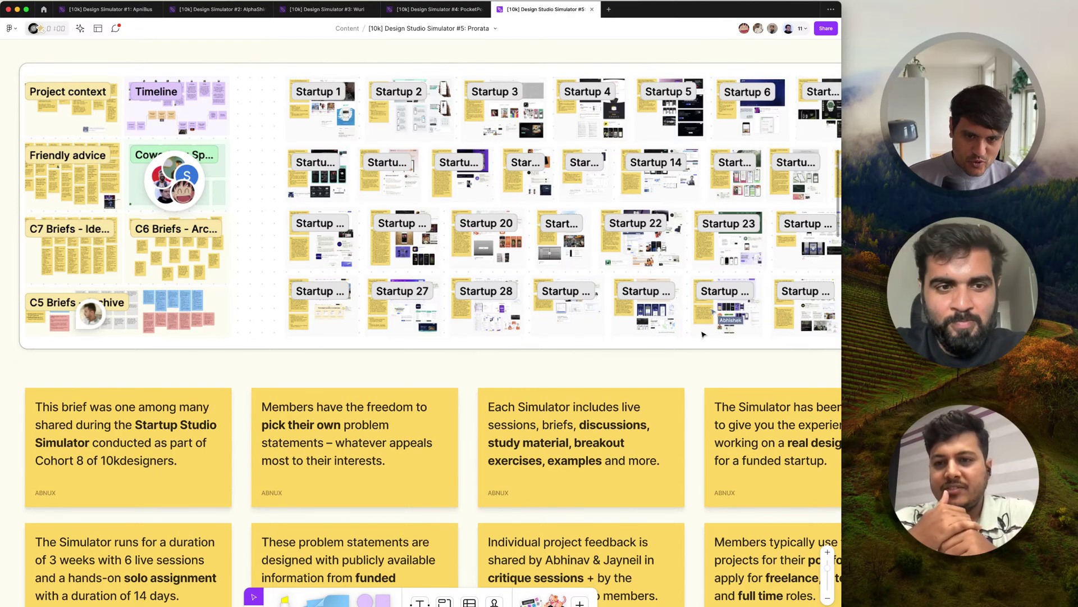
{"action": "scroll", "coordinate": [736, 317], "scroll_direction": "down", "scroll_amount": 5}
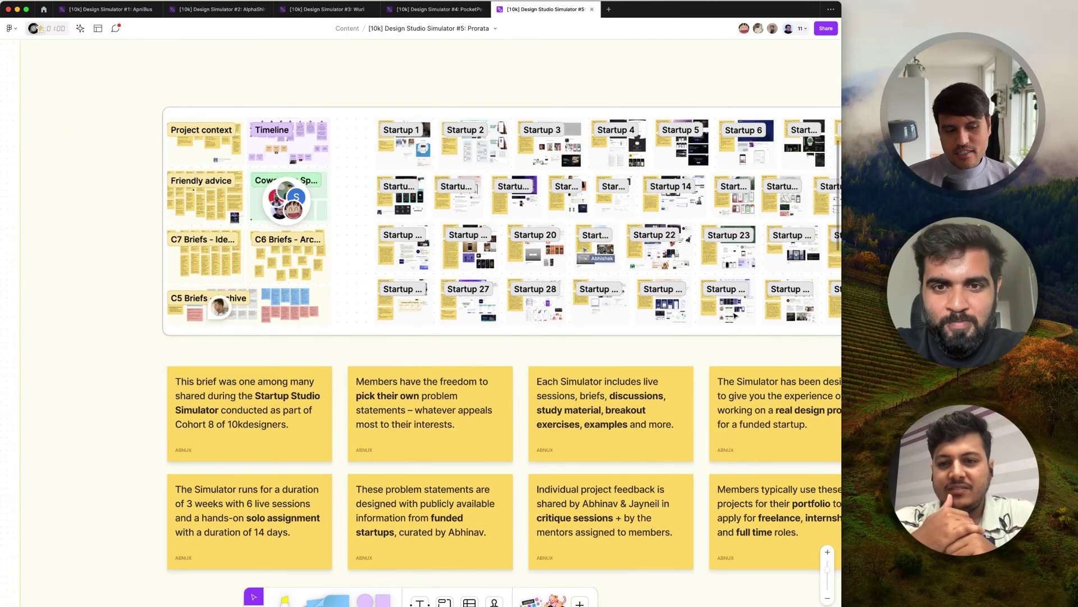
{"action": "scroll", "coordinate": [734, 316], "scroll_direction": "down", "scroll_amount": 6}
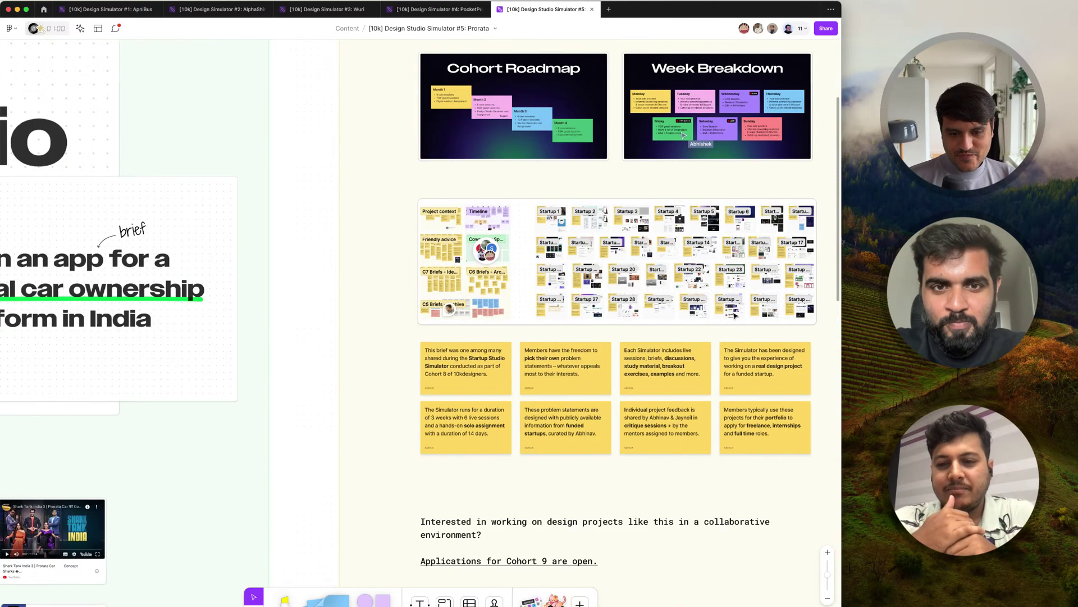
{"action": "scroll", "coordinate": [735, 316], "scroll_direction": "down", "scroll_amount": 4}
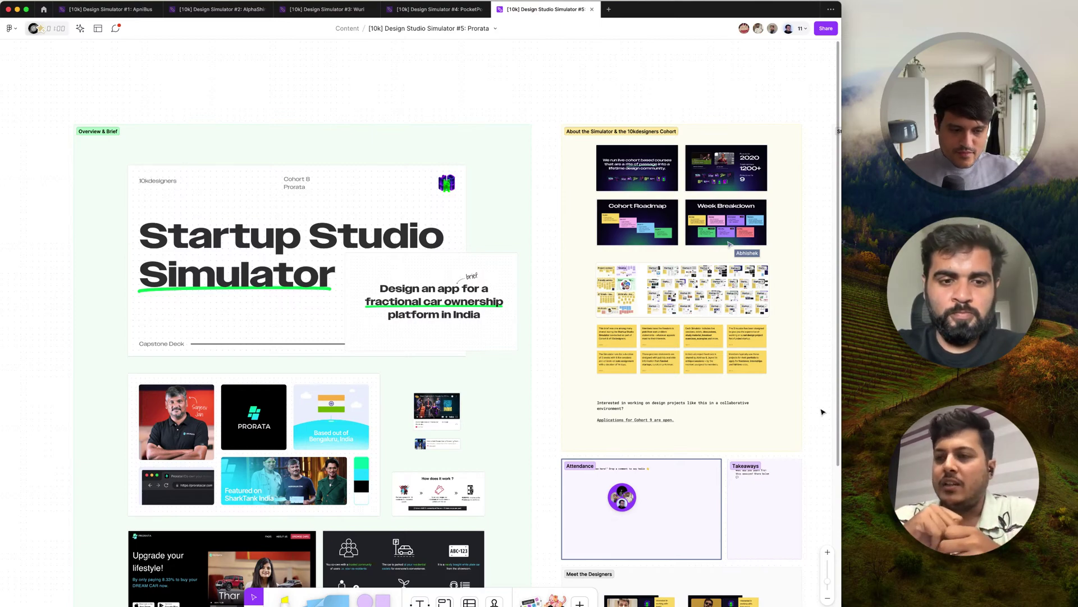
{"action": "scroll", "coordinate": [822, 412], "scroll_direction": "right", "scroll_amount": 2}
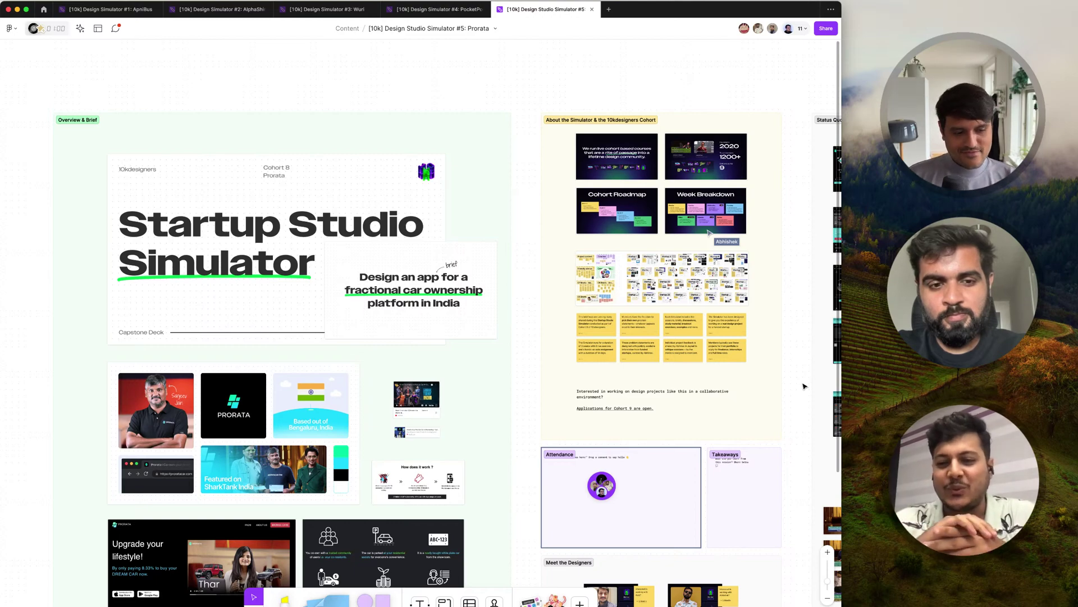
{"action": "scroll", "coordinate": [804, 386], "scroll_direction": "down", "scroll_amount": 3}
{"action": "scroll", "coordinate": [804, 386], "scroll_direction": "up", "scroll_amount": 1}
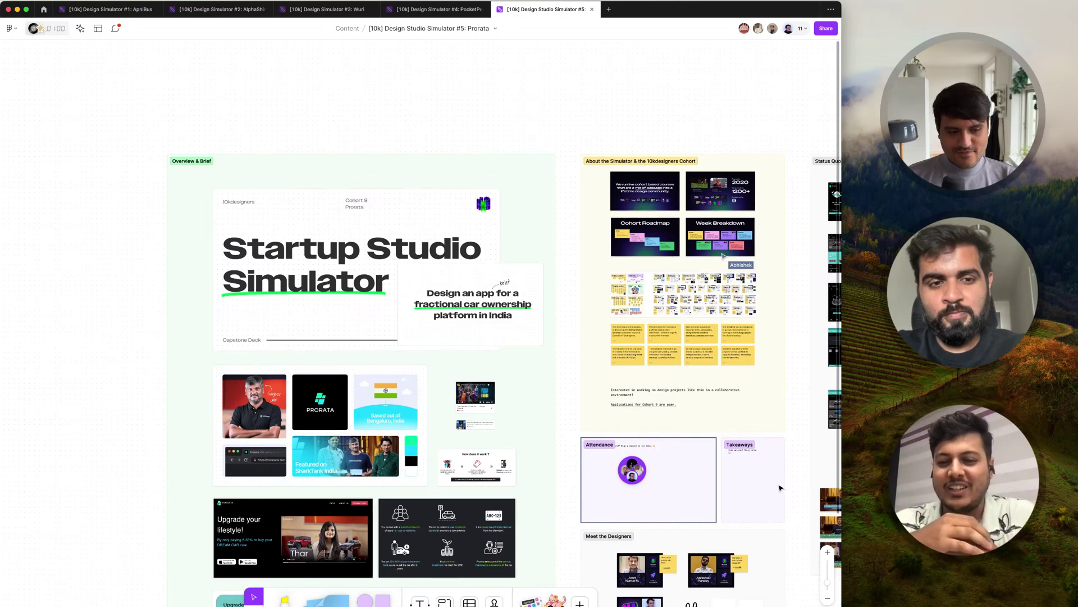
{"action": "scroll", "coordinate": [779, 486], "scroll_direction": "down", "scroll_amount": 2}
{"action": "scroll", "coordinate": [778, 485], "scroll_direction": "right", "scroll_amount": 2}
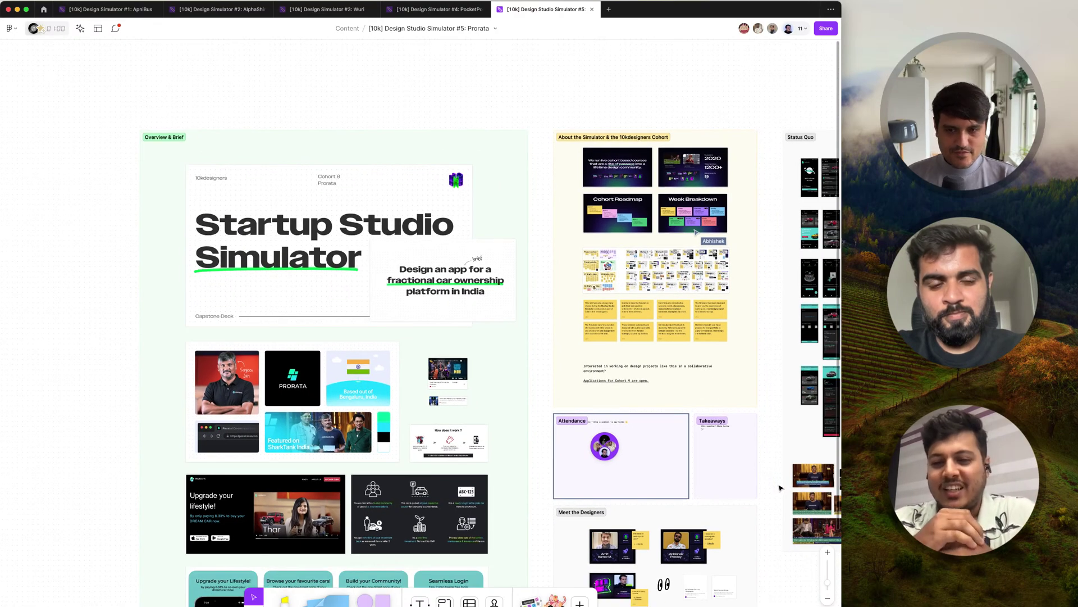
{"action": "left_click", "coordinate": [888, 453]}
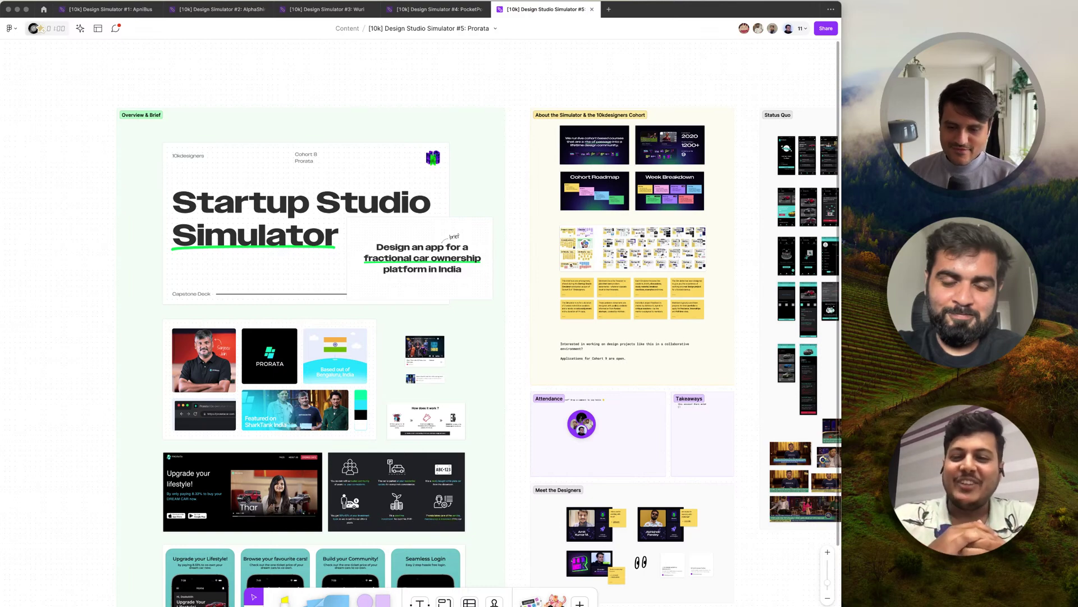
{"action": "scroll", "coordinate": [475, 357], "scroll_direction": "right", "scroll_amount": 1}
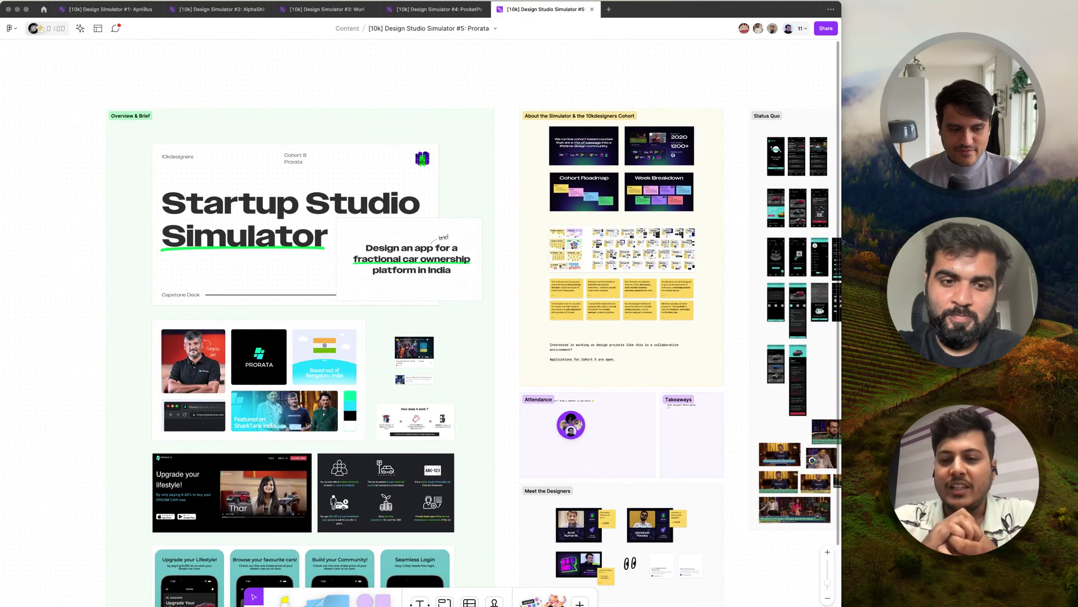
{"action": "left_click", "coordinate": [770, 548]}
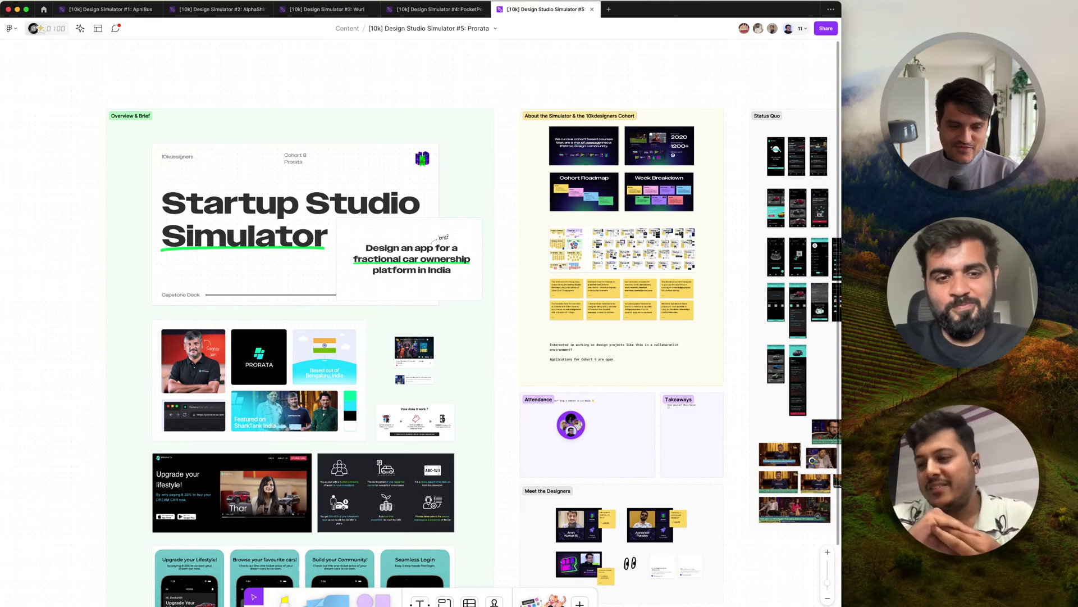
{"action": "scroll", "coordinate": [752, 547], "scroll_direction": "right", "scroll_amount": 2}
{"action": "scroll", "coordinate": [753, 548], "scroll_direction": "down", "scroll_amount": 1}
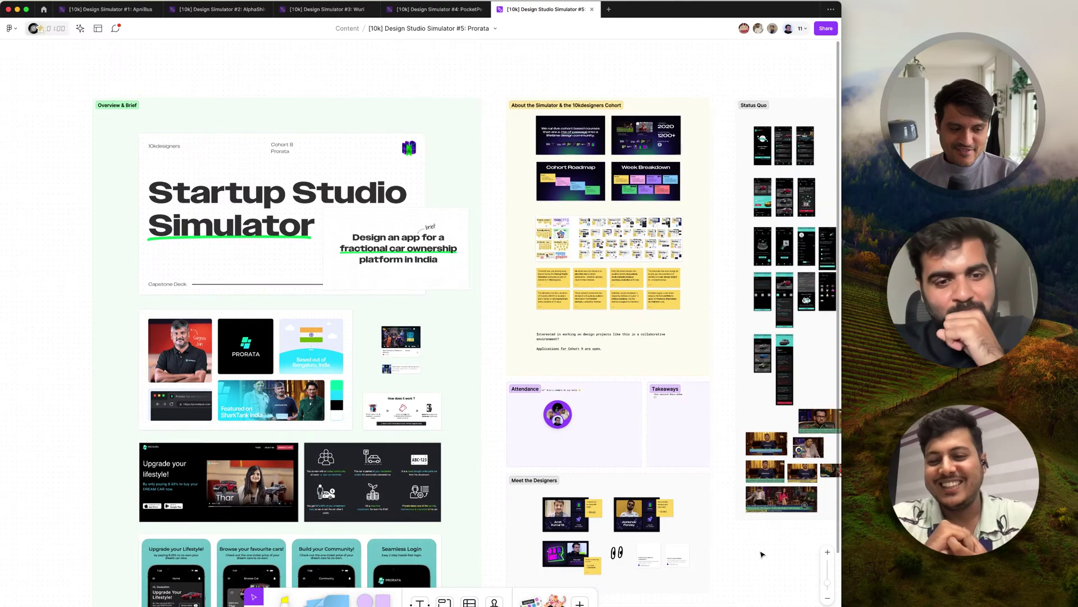
{"action": "scroll", "coordinate": [762, 554], "scroll_direction": "right", "scroll_amount": 2}
{"action": "scroll", "coordinate": [762, 555], "scroll_direction": "down", "scroll_amount": 1}
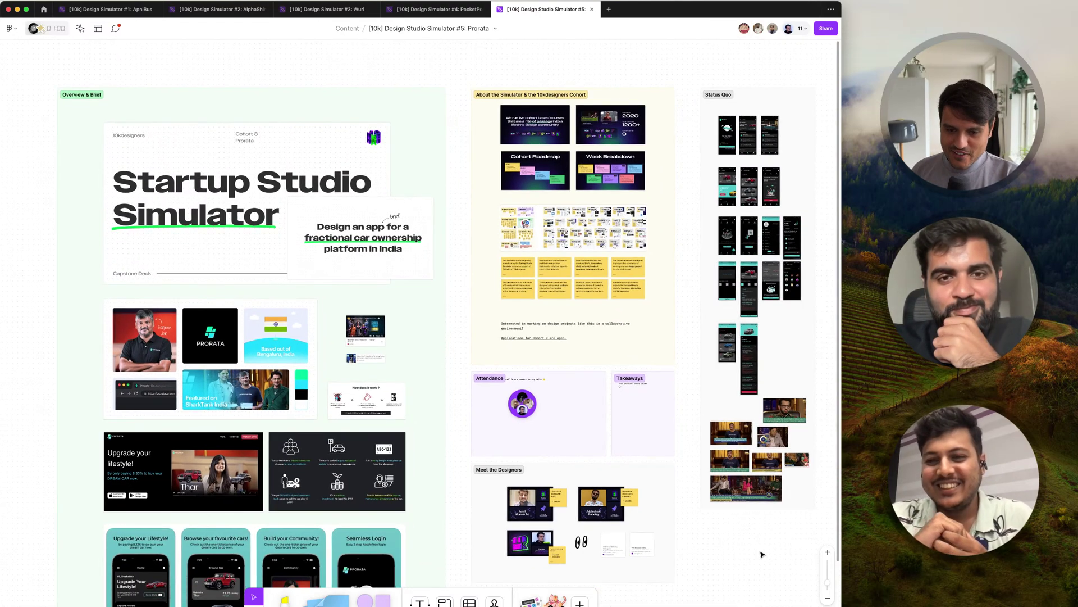
{"action": "scroll", "coordinate": [688, 365], "scroll_direction": "up", "scroll_amount": 1}
{"action": "scroll", "coordinate": [688, 366], "scroll_direction": "left", "scroll_amount": 1}
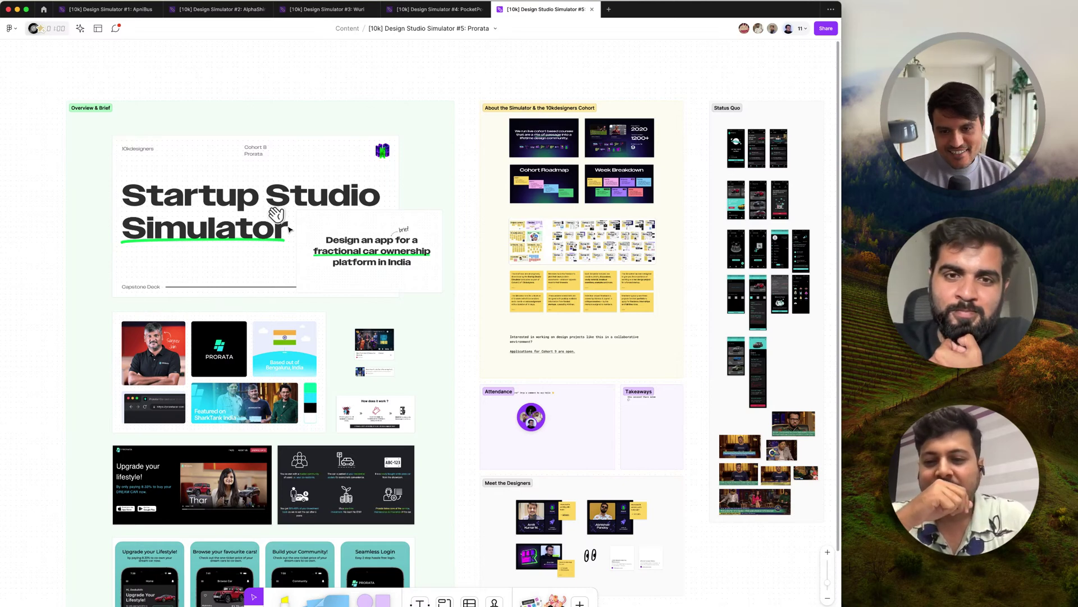
Inspect the startup map and simulator notes at reading size, and return to the view spanning Overview & Brief through Status Quo
{"action": "scroll", "coordinate": [626, 258], "scroll_direction": "up", "scroll_amount": 5}
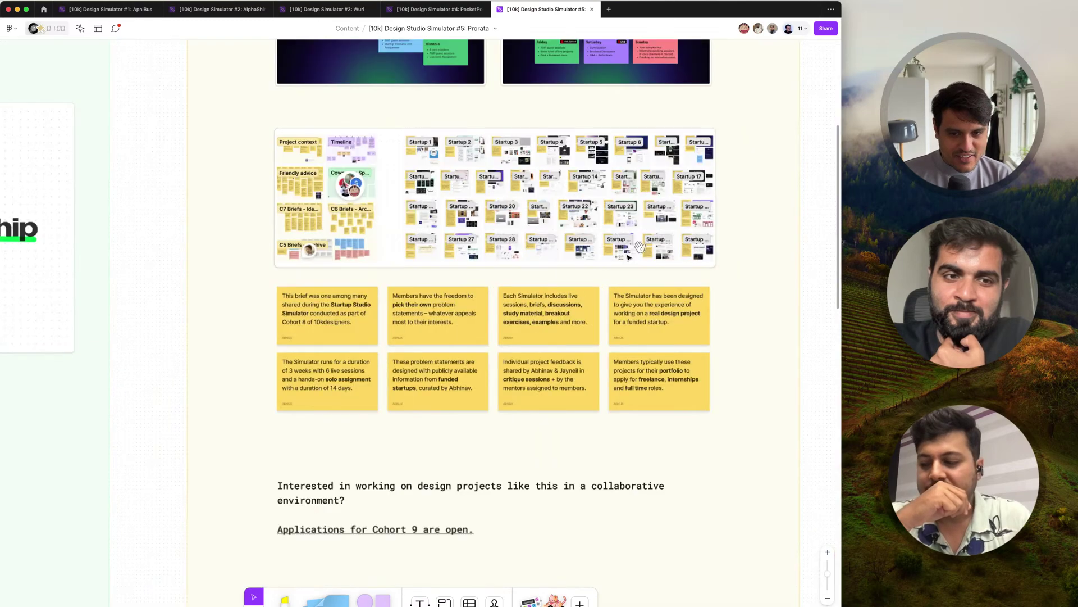
{"action": "scroll", "coordinate": [628, 258], "scroll_direction": "down", "scroll_amount": 3}
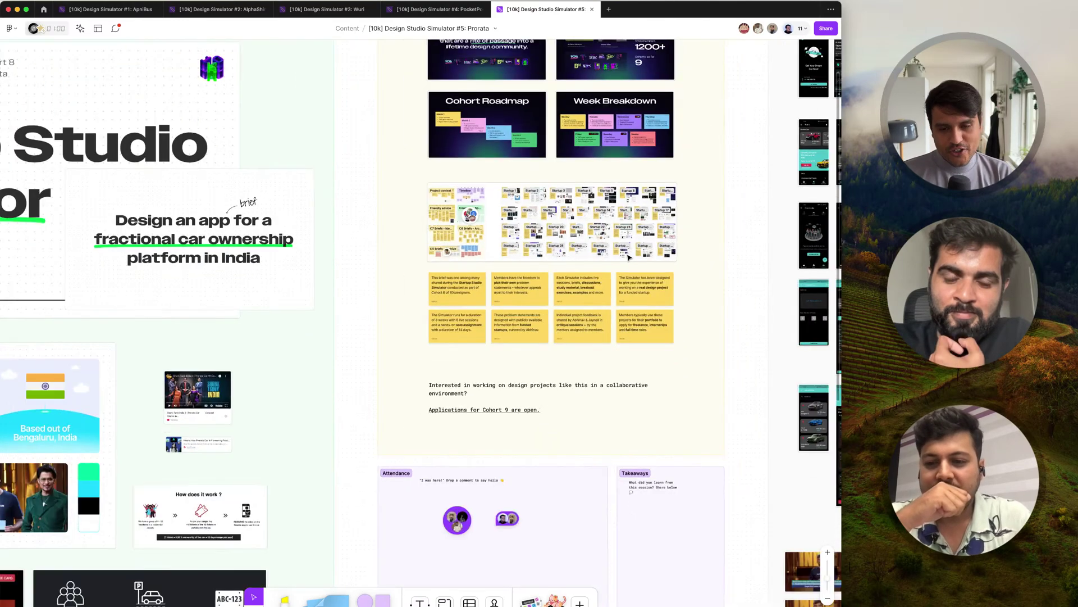
{"action": "scroll", "coordinate": [628, 257], "scroll_direction": "down", "scroll_amount": 5}
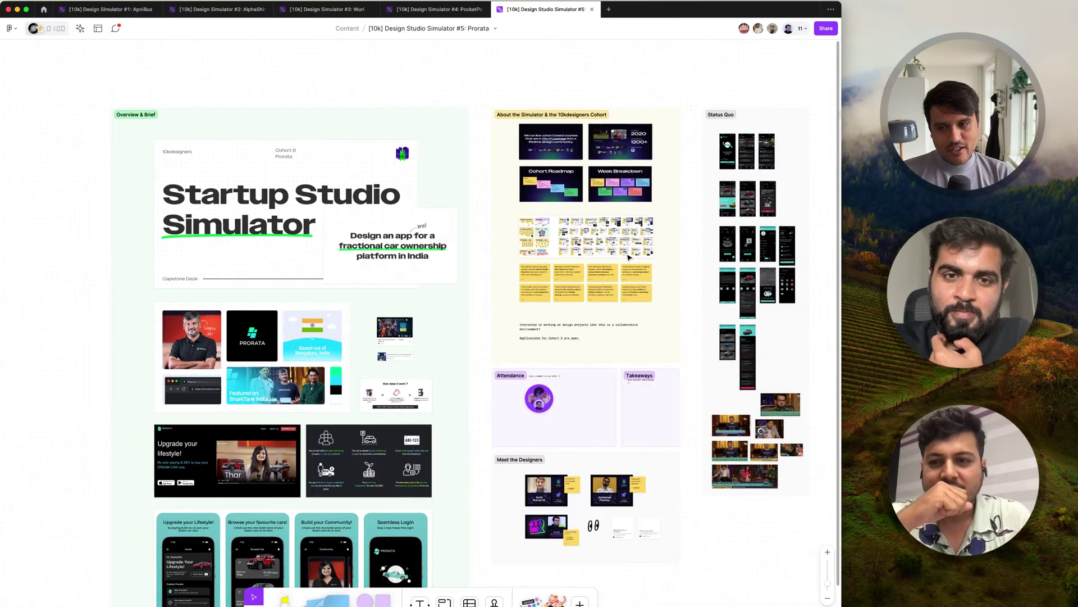
{"action": "scroll", "coordinate": [627, 256], "scroll_direction": "up", "scroll_amount": 1}
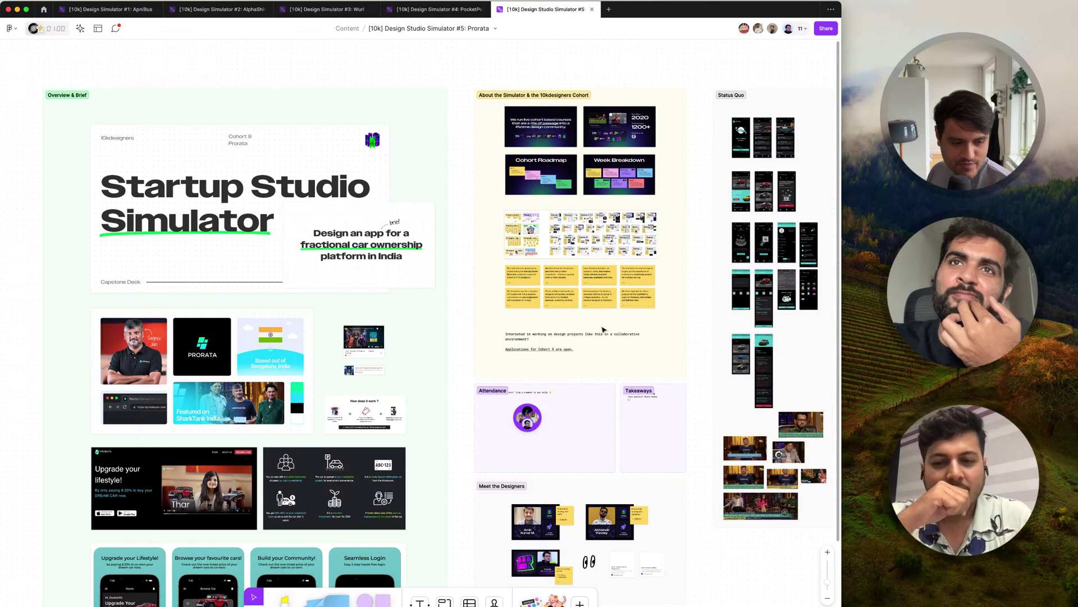
{"action": "scroll", "coordinate": [603, 329], "scroll_direction": "down", "scroll_amount": 5}
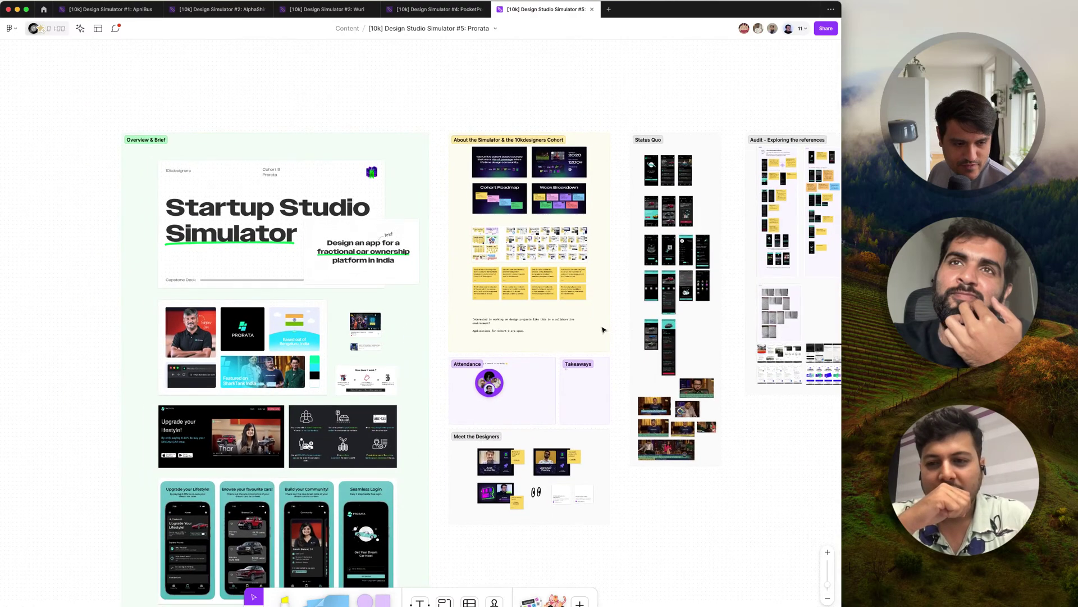
{"action": "scroll", "coordinate": [602, 330], "scroll_direction": "right", "scroll_amount": 3}
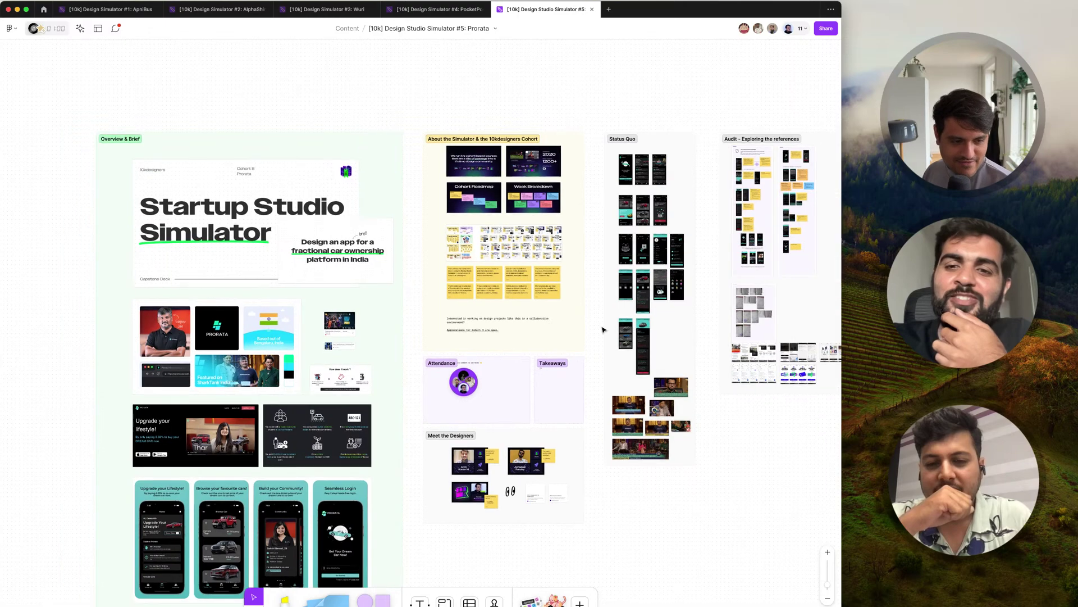
{"action": "scroll", "coordinate": [602, 329], "scroll_direction": "left", "scroll_amount": 2}
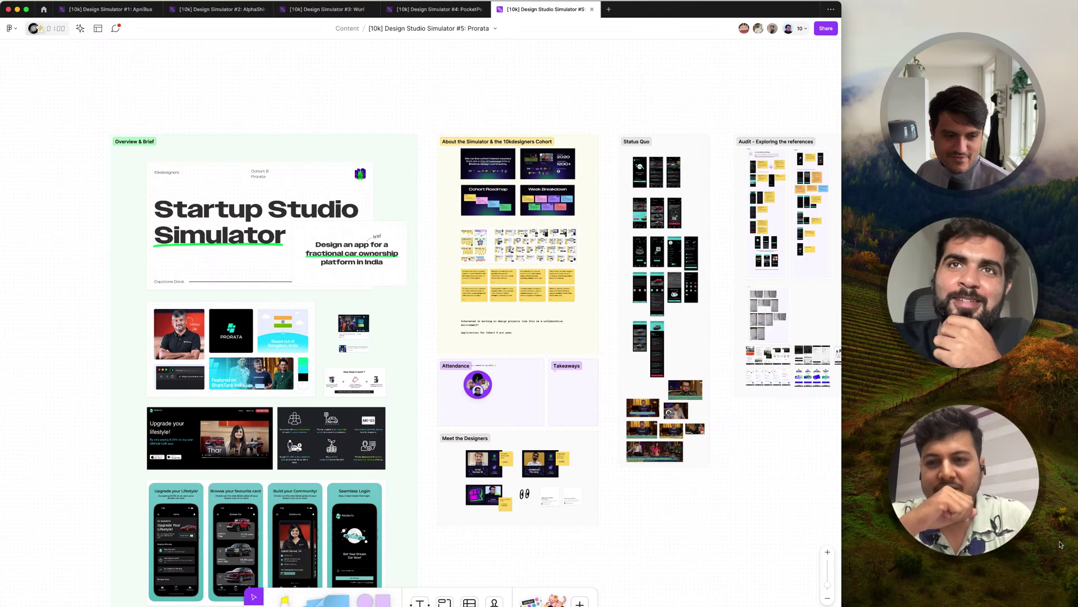
{"action": "scroll", "coordinate": [702, 471], "scroll_direction": "right", "scroll_amount": 3}
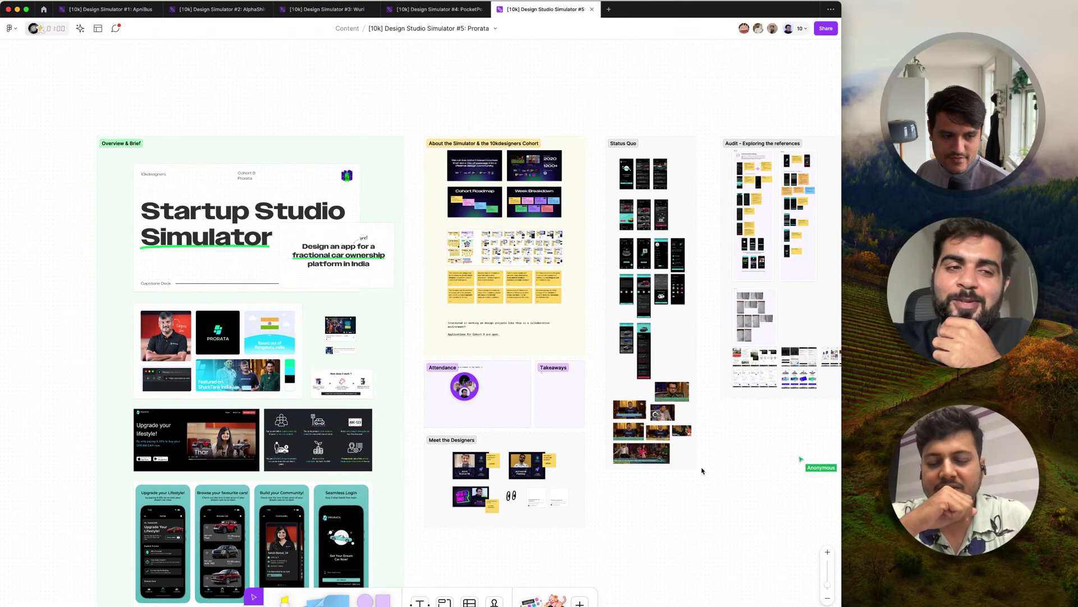
{"action": "scroll", "coordinate": [704, 471], "scroll_direction": "right", "scroll_amount": 1}
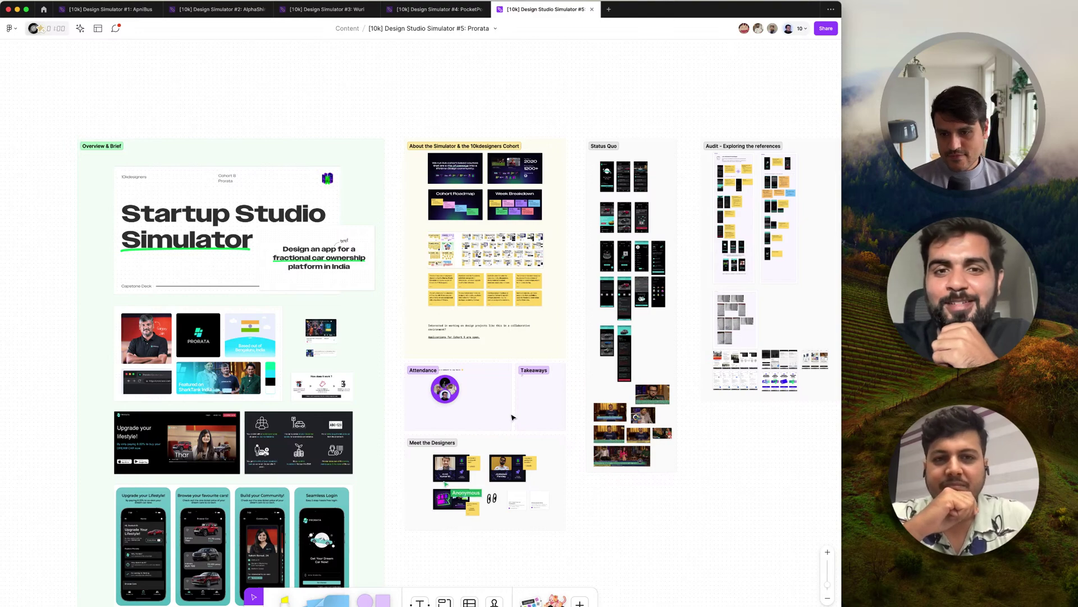
{"action": "scroll", "coordinate": [510, 416], "scroll_direction": "left", "scroll_amount": 5}
{"action": "scroll", "coordinate": [510, 416], "scroll_direction": "up", "scroll_amount": 2}
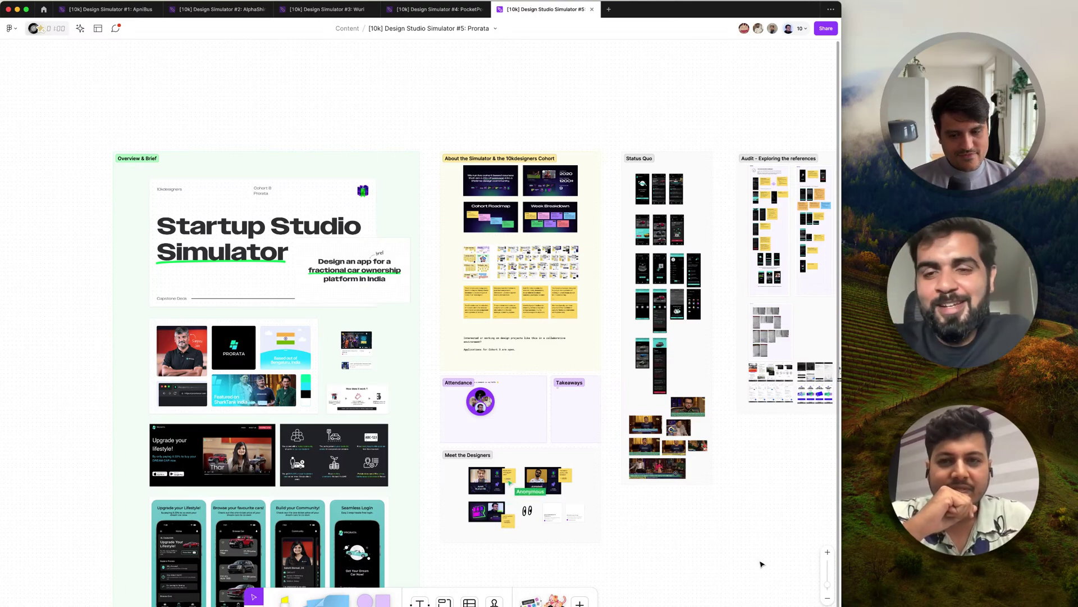
{"action": "scroll", "coordinate": [747, 515], "scroll_direction": "right", "scroll_amount": 1}
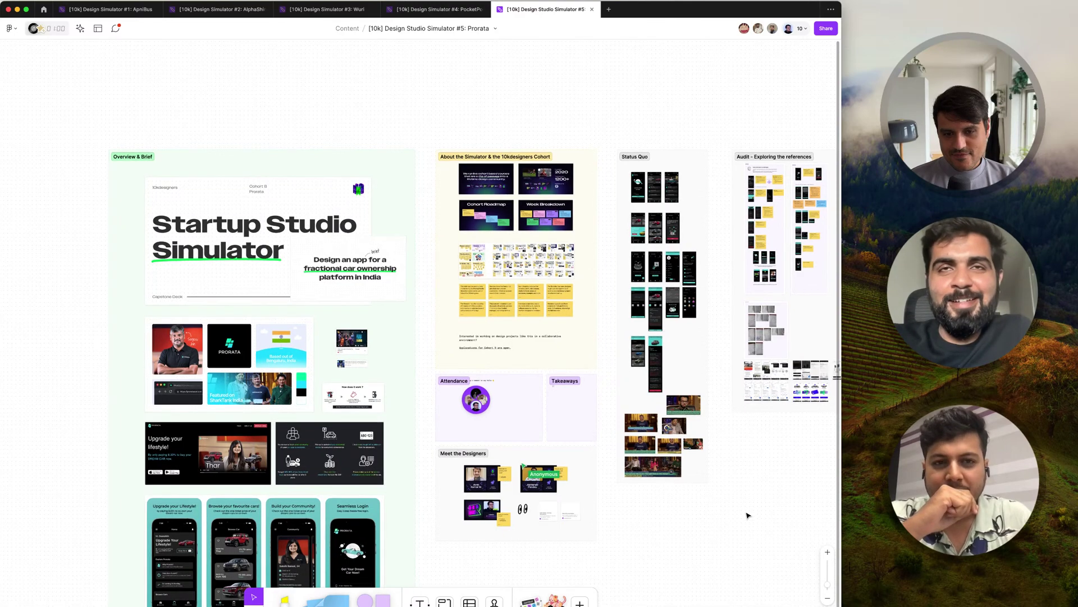
{"action": "scroll", "coordinate": [747, 515], "scroll_direction": "down", "scroll_amount": 2}
{"action": "scroll", "coordinate": [747, 515], "scroll_direction": "right", "scroll_amount": 1}
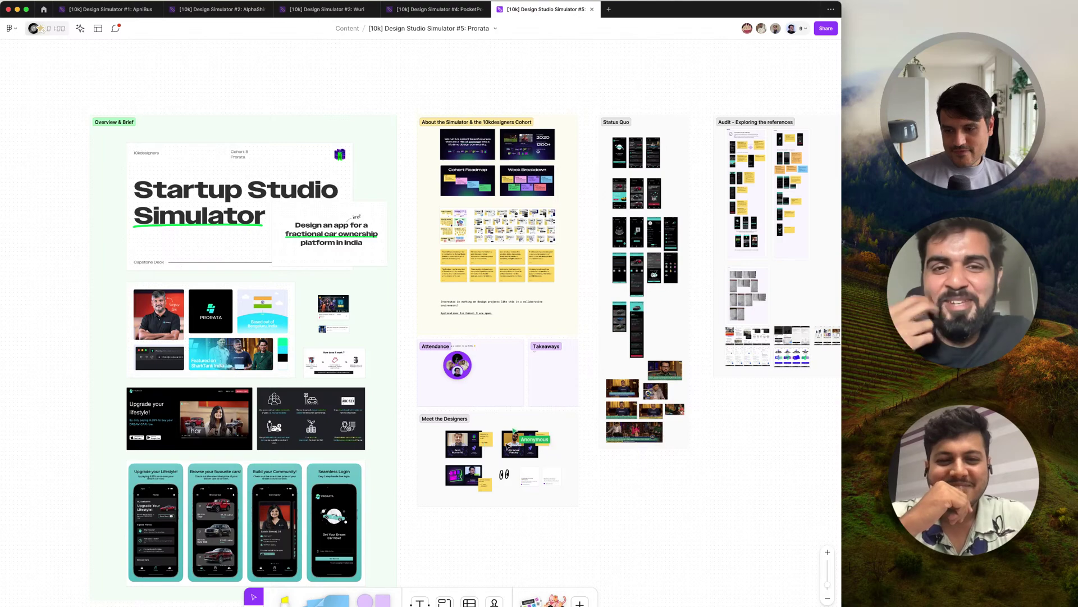
{"action": "scroll", "coordinate": [433, 466], "scroll_direction": "up", "scroll_amount": 3}
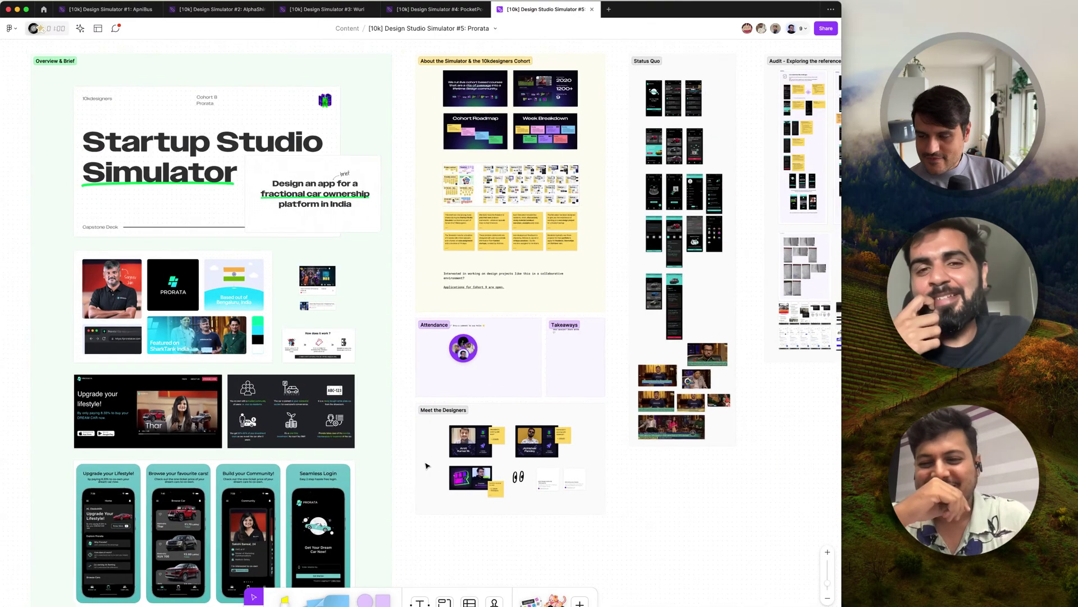
{"action": "scroll", "coordinate": [426, 465], "scroll_direction": "up", "scroll_amount": 2}
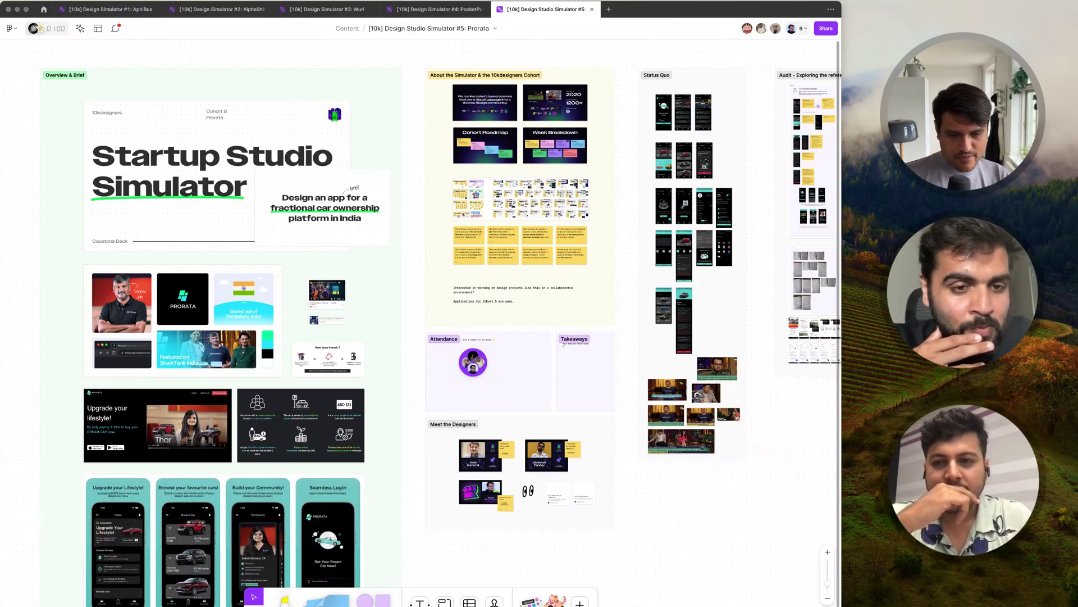
{"action": "left_click", "coordinate": [655, 554]}
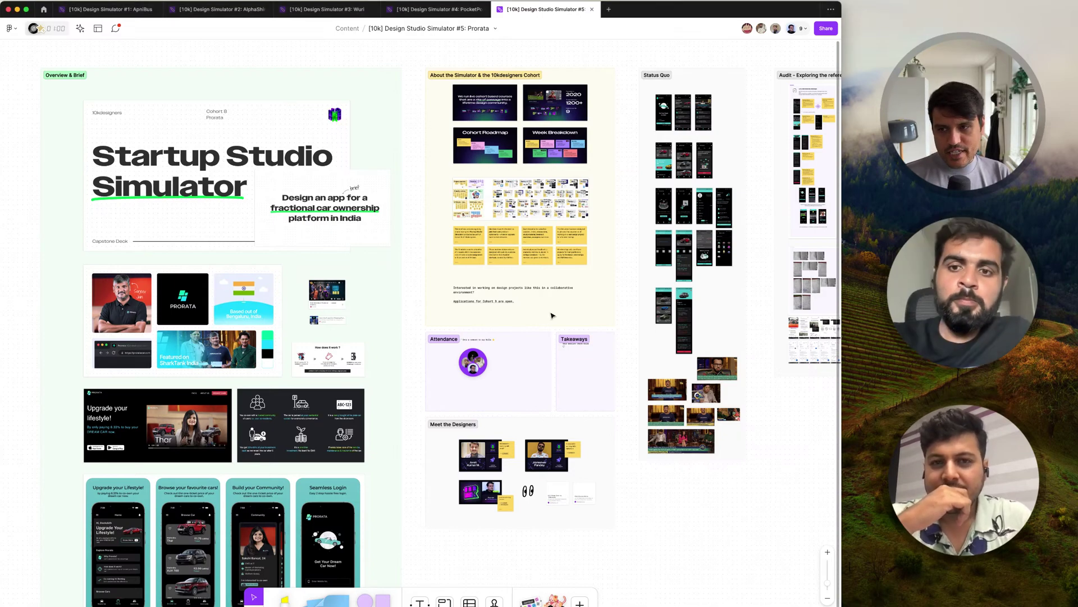
{"action": "scroll", "coordinate": [552, 316], "scroll_direction": "right", "scroll_amount": 2}
{"action": "scroll", "coordinate": [552, 315], "scroll_direction": "left", "scroll_amount": 3}
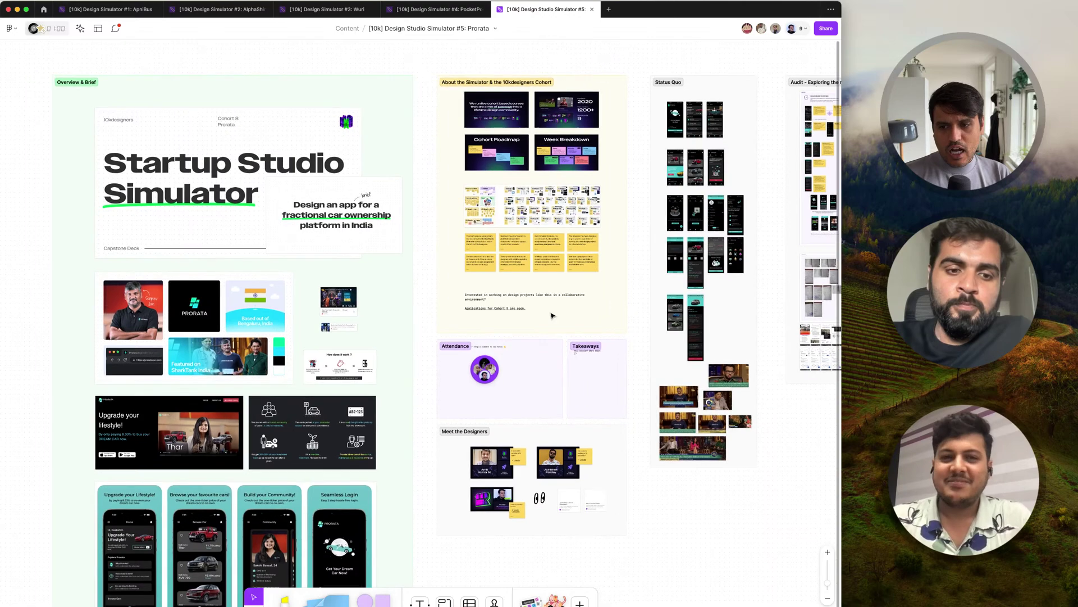
{"action": "scroll", "coordinate": [552, 316], "scroll_direction": "right", "scroll_amount": 1}
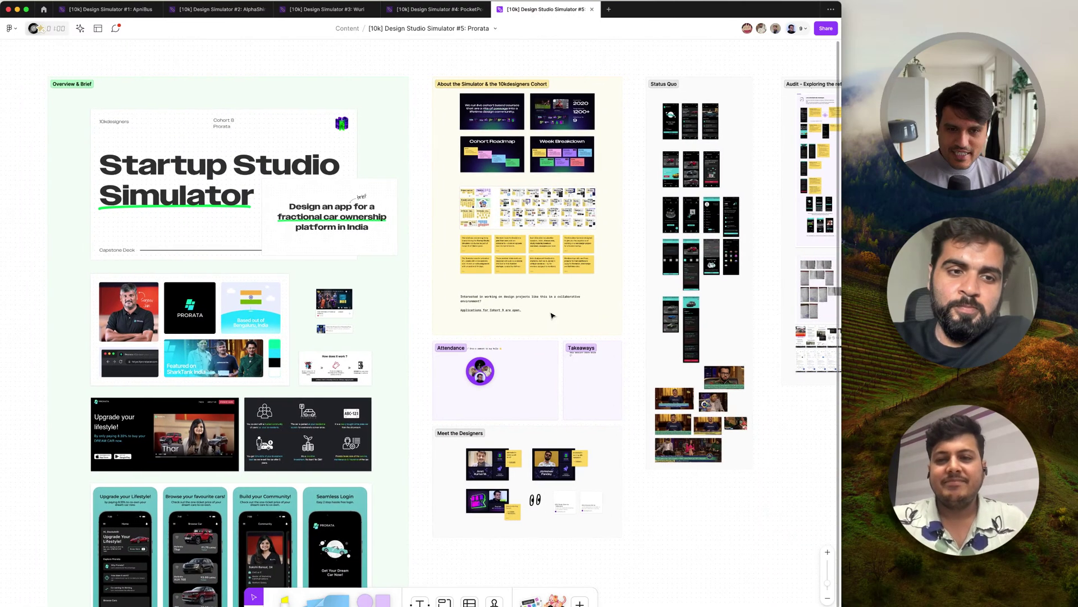
Survey the board from Status Quo across the reference audit to the Project 1 screens, and return to Overview & Brief
{"action": "scroll", "coordinate": [552, 316], "scroll_direction": "right", "scroll_amount": 10}
{"action": "scroll", "coordinate": [552, 316], "scroll_direction": "right", "scroll_amount": 3}
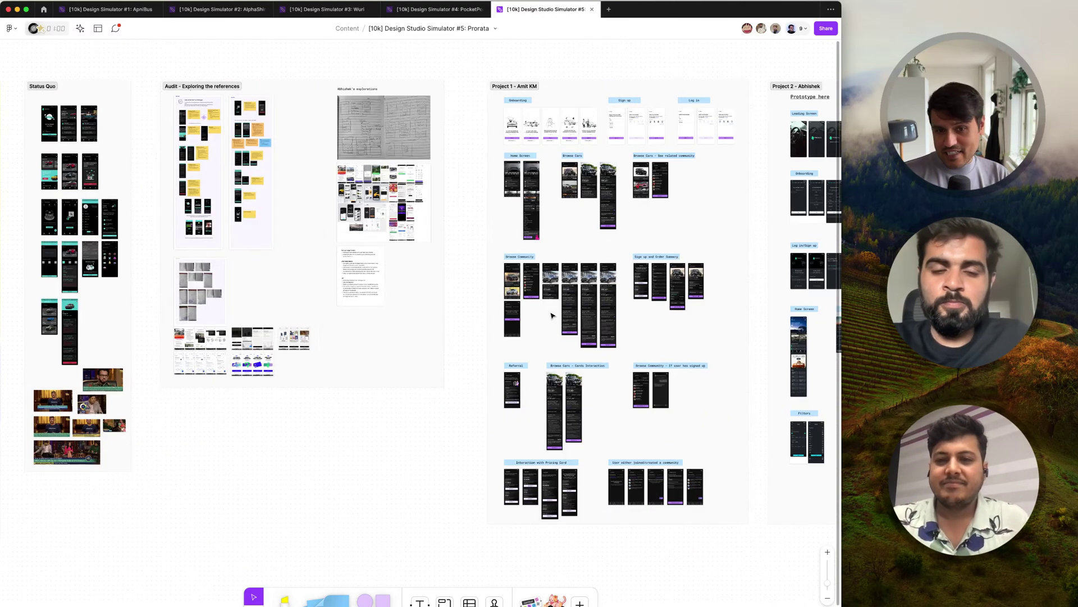
{"action": "scroll", "coordinate": [638, 414], "scroll_direction": "left", "scroll_amount": 5}
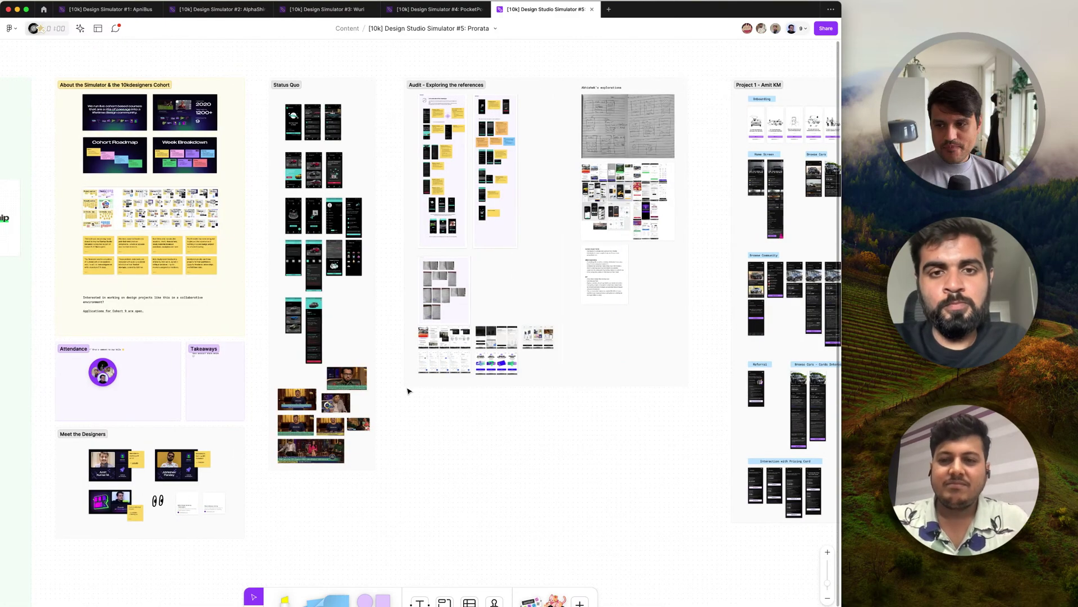
{"action": "scroll", "coordinate": [408, 390], "scroll_direction": "left", "scroll_amount": 7}
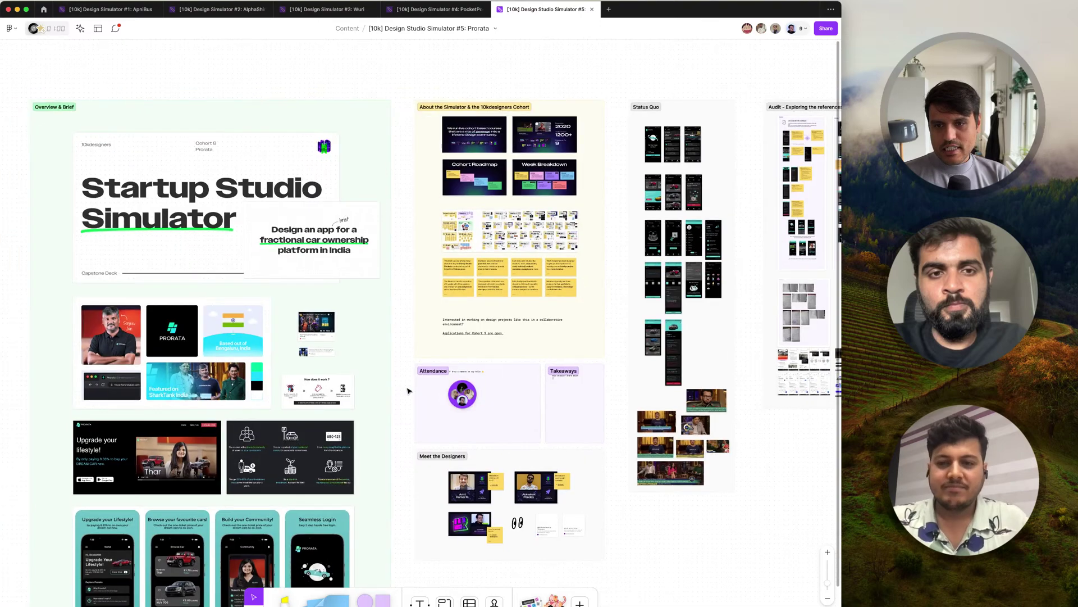
Examine the Cohort Roadmap and Week Breakdown slides together with the startup map in the simulator section
{"action": "scroll", "coordinate": [533, 219], "scroll_direction": "up", "scroll_amount": 5}
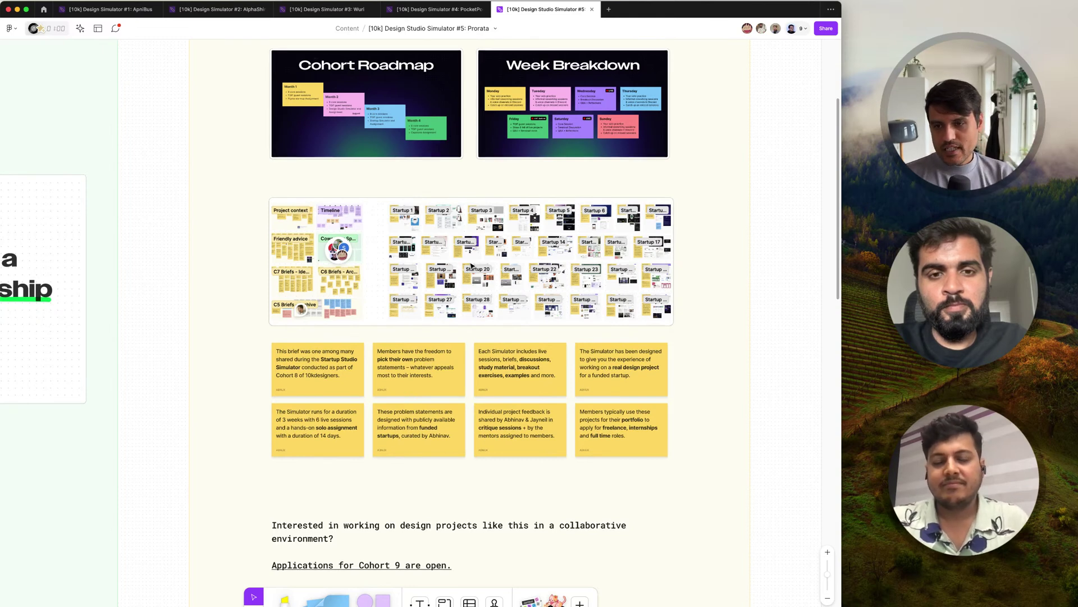
{"action": "scroll", "coordinate": [497, 410], "scroll_direction": "up", "scroll_amount": 2}
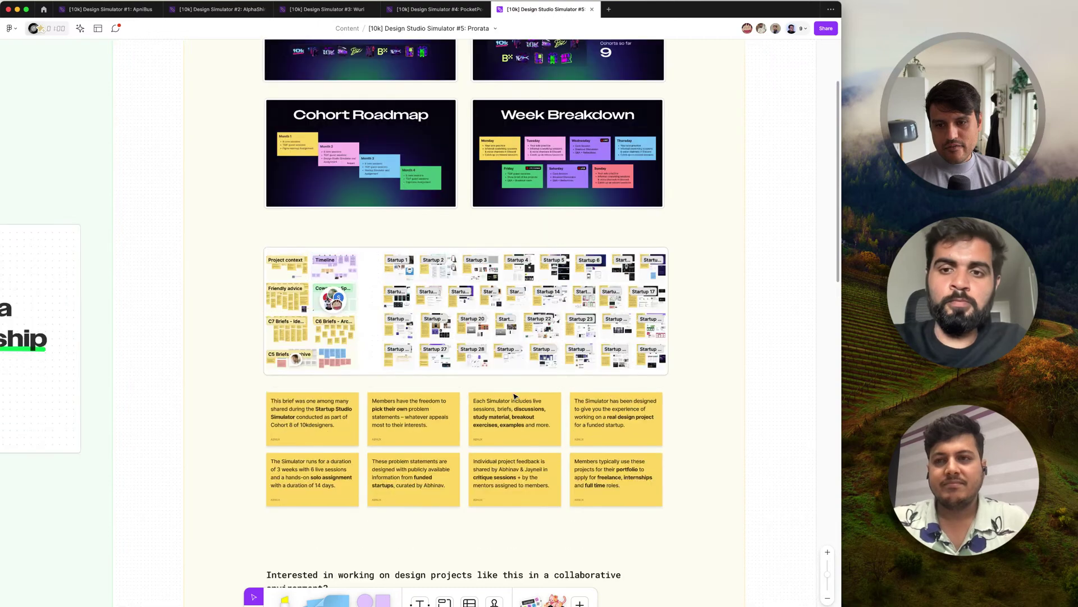
{"action": "scroll", "coordinate": [463, 358], "scroll_direction": "left", "scroll_amount": 3}
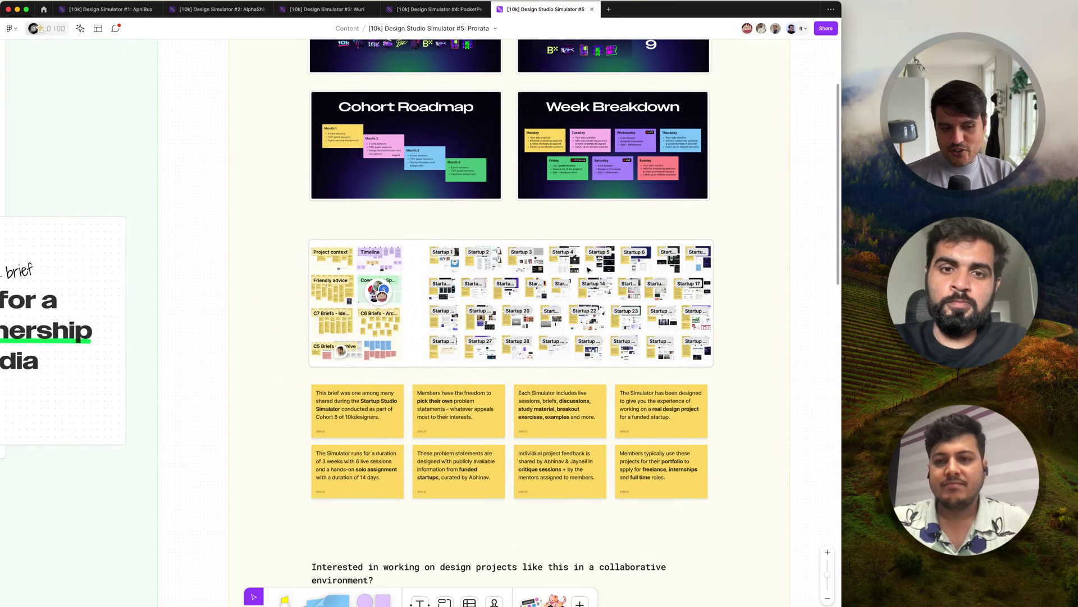
{"action": "scroll", "coordinate": [588, 269], "scroll_direction": "down", "scroll_amount": 3}
Examine the Shark Tank India video card below the fractional car ownership brief in Overview & Brief
{"action": "scroll", "coordinate": [313, 446], "scroll_direction": "left", "scroll_amount": 5}
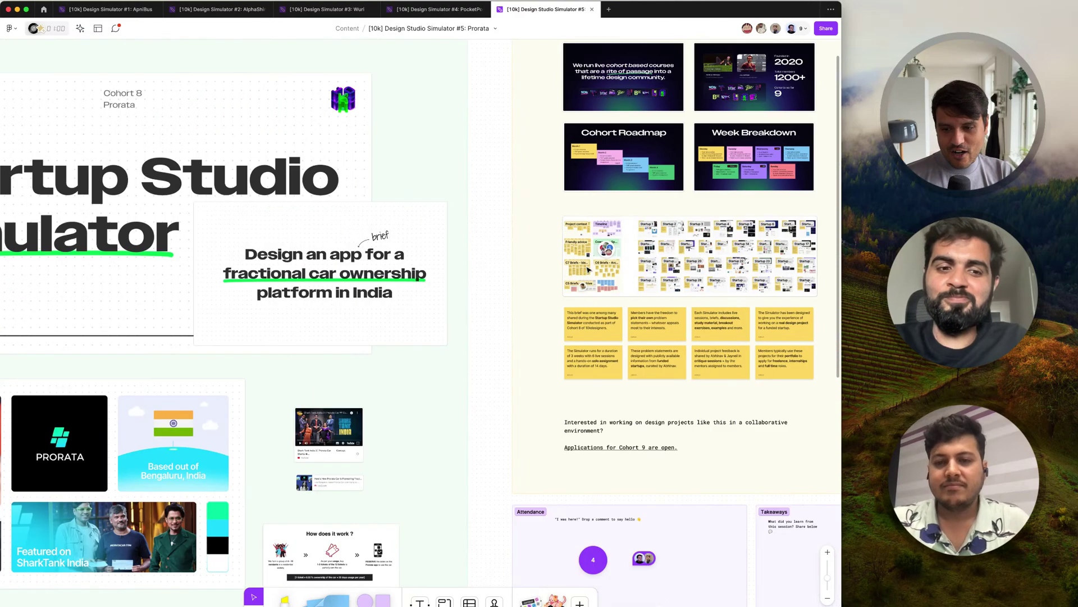
{"action": "scroll", "coordinate": [314, 446], "scroll_direction": "up", "scroll_amount": 5}
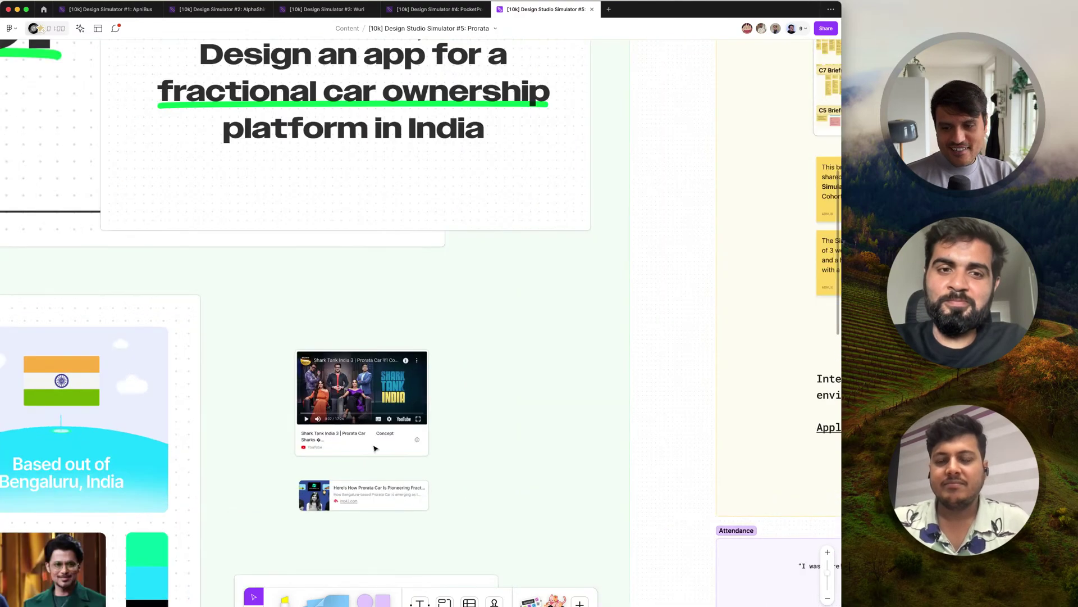
{"action": "scroll", "coordinate": [375, 448], "scroll_direction": "down", "scroll_amount": 5}
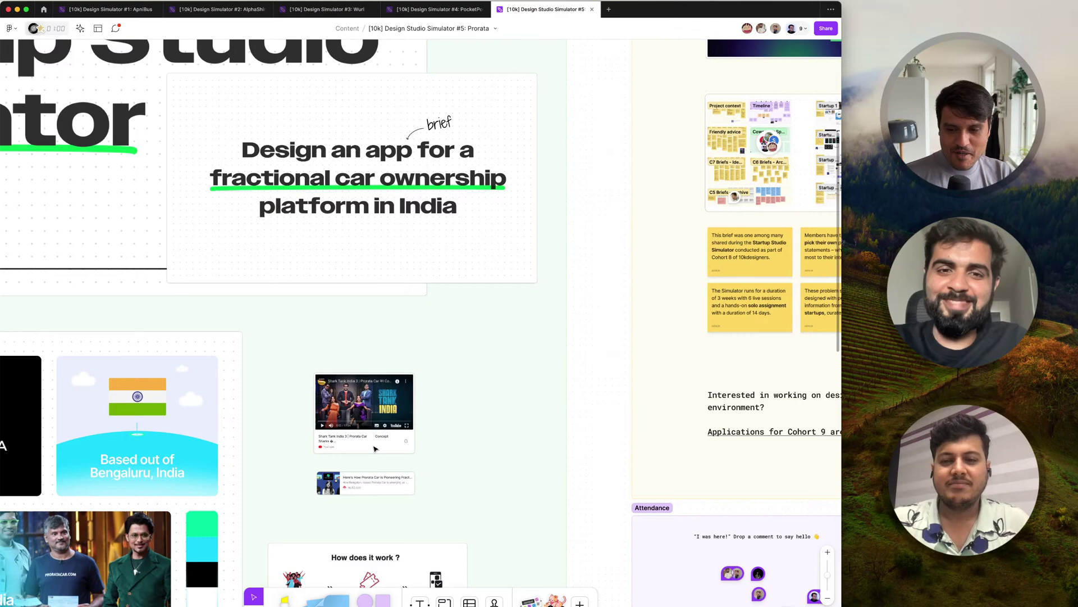
{"action": "scroll", "coordinate": [375, 448], "scroll_direction": "down", "scroll_amount": 2}
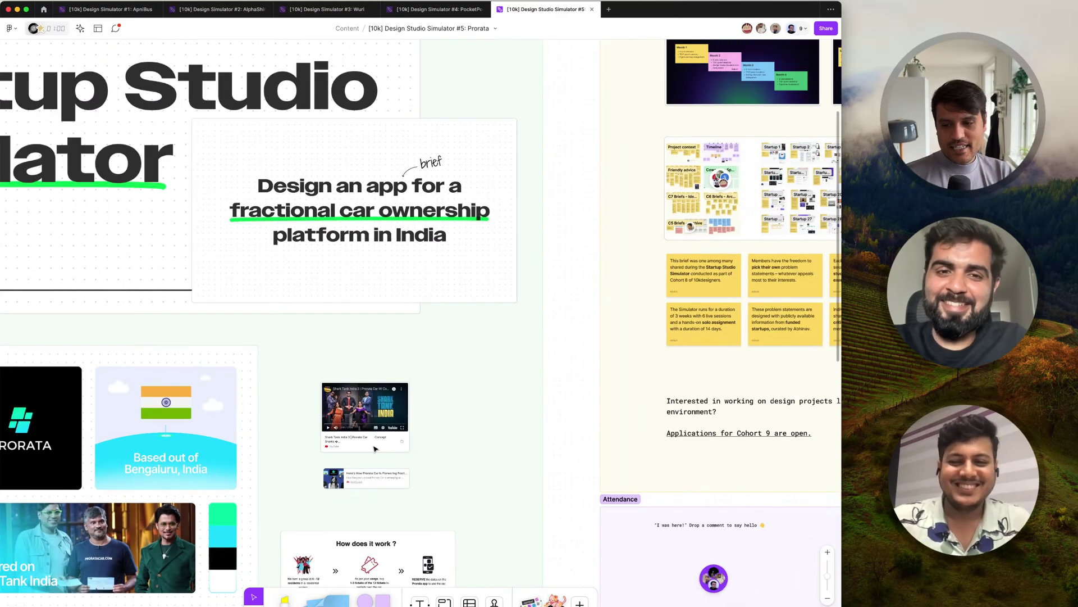
Go back to the simulator section and read the yellow notes and the Cohort 9 applications text
{"action": "scroll", "coordinate": [375, 448], "scroll_direction": "right", "scroll_amount": 5}
{"action": "scroll", "coordinate": [375, 448], "scroll_direction": "right", "scroll_amount": 5}
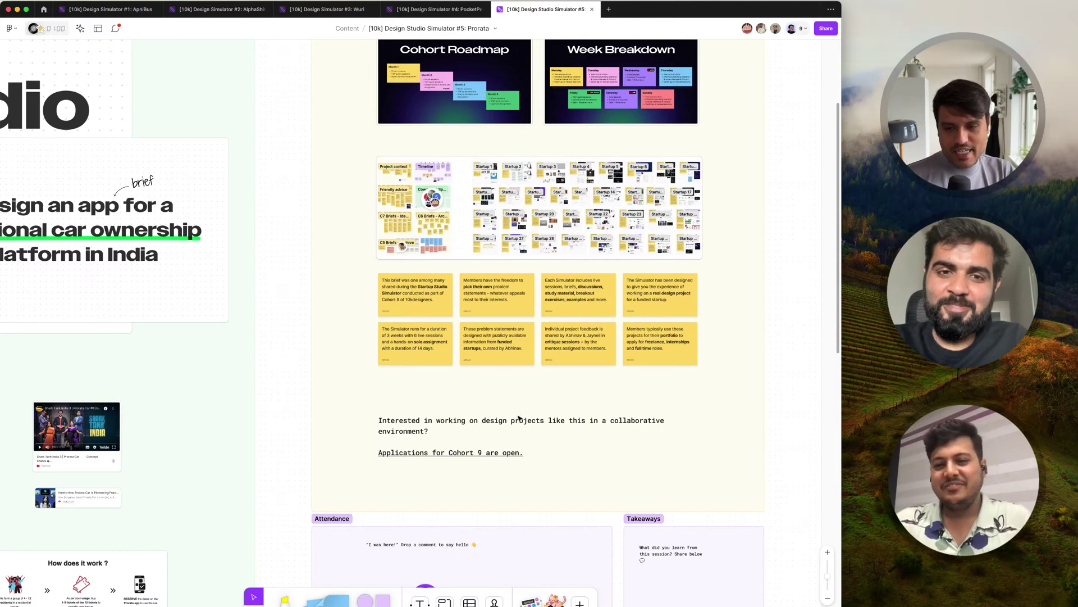
{"action": "scroll", "coordinate": [590, 346], "scroll_direction": "up", "scroll_amount": 5}
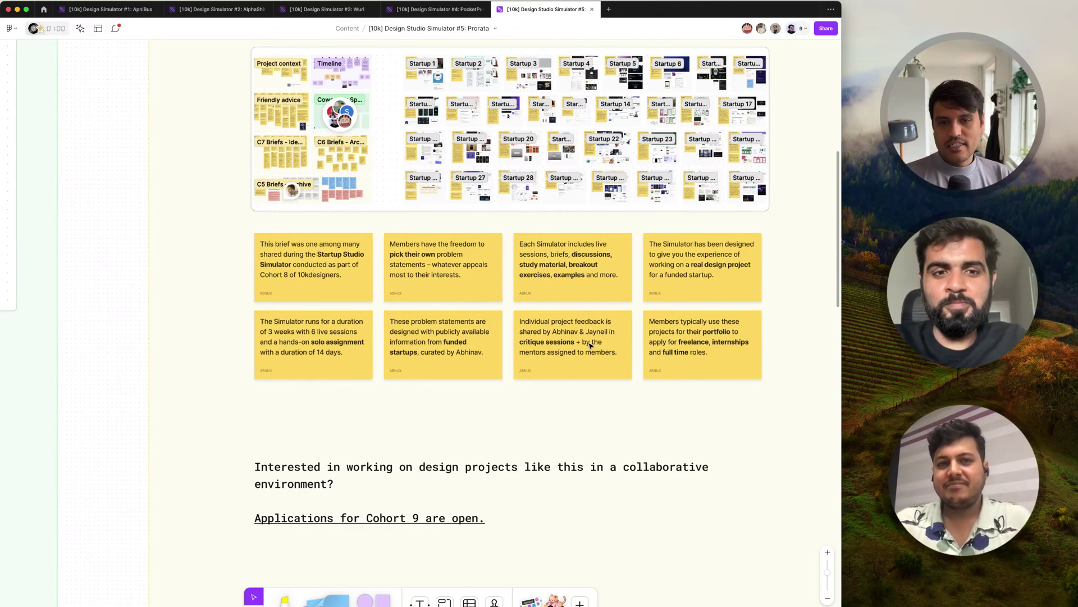
{"action": "scroll", "coordinate": [590, 346], "scroll_direction": "down", "scroll_amount": 3}
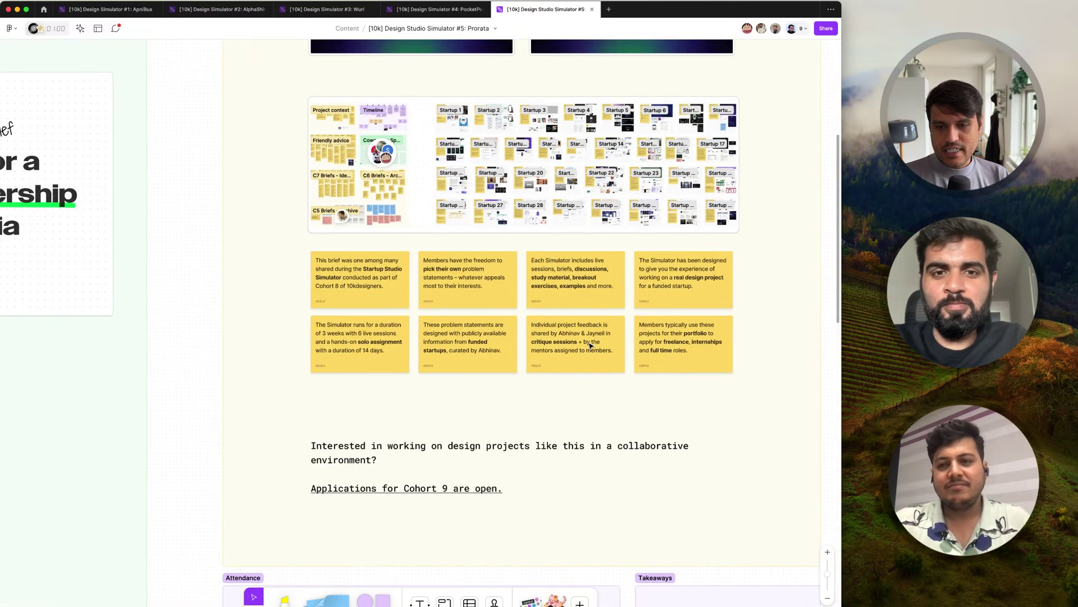
{"action": "scroll", "coordinate": [590, 345], "scroll_direction": "down", "scroll_amount": 2}
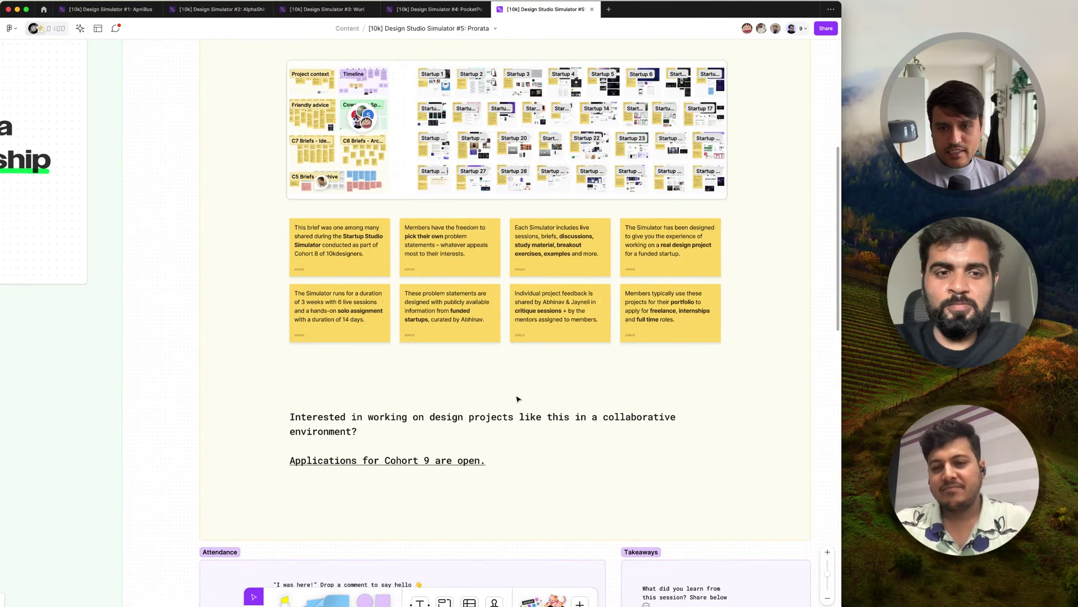
Return to the wide board view showing Overview & Brief, the simulator section, Attendance, Takeaways and Meet the Designers
{"action": "scroll", "coordinate": [517, 399], "scroll_direction": "down", "scroll_amount": 5}
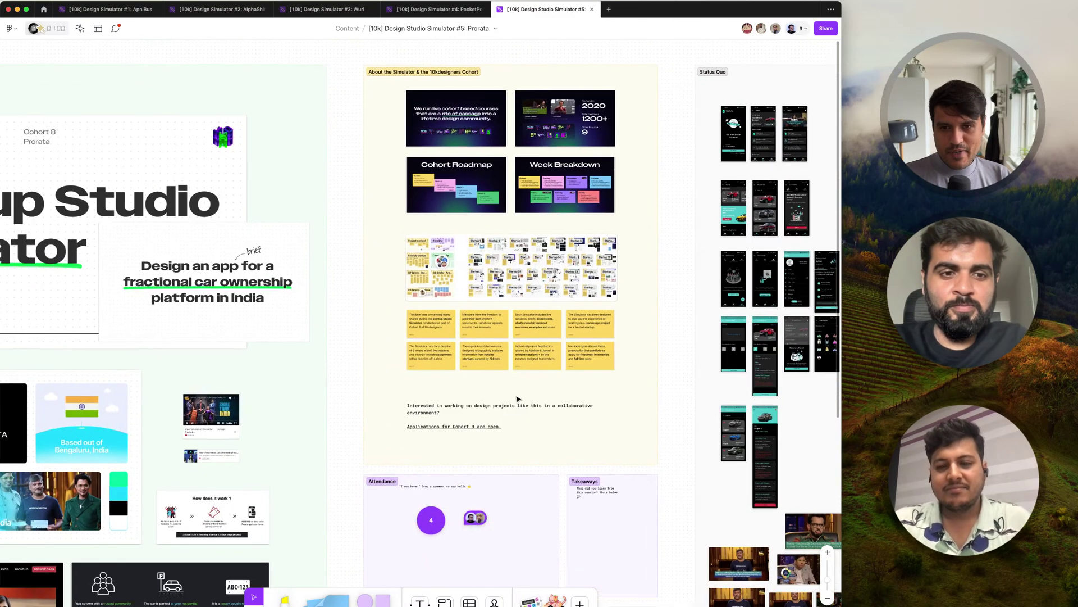
{"action": "scroll", "coordinate": [606, 252], "scroll_direction": "down", "scroll_amount": 3}
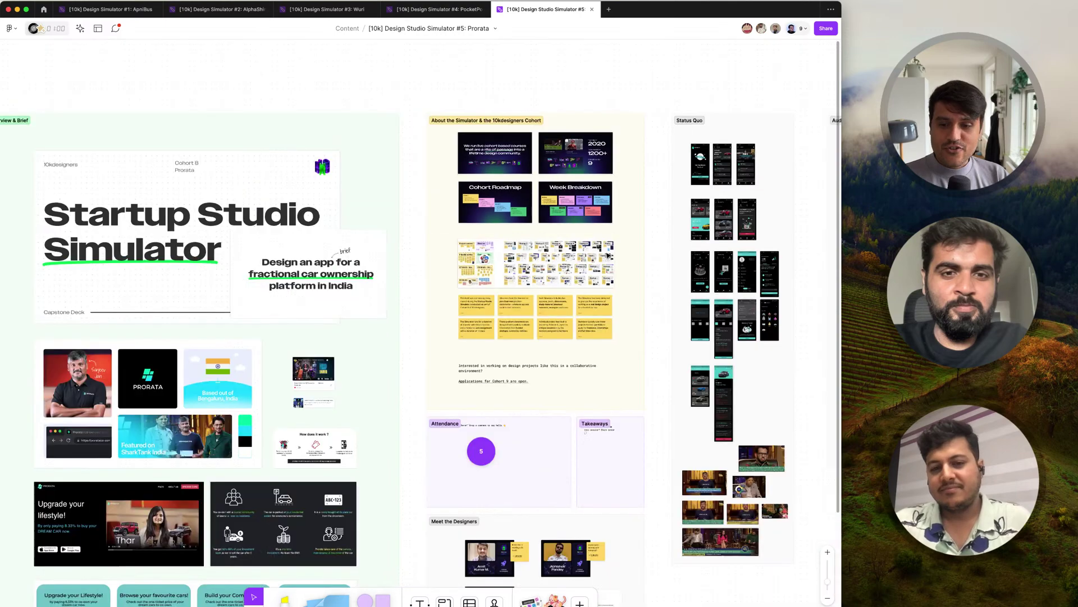
{"action": "scroll", "coordinate": [566, 401], "scroll_direction": "down", "scroll_amount": 5}
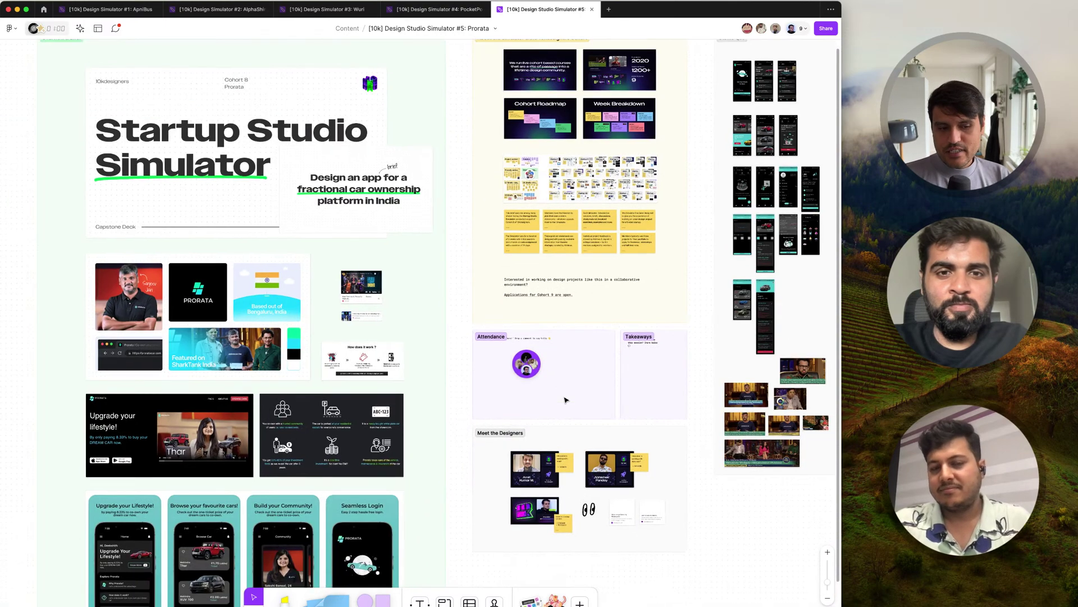
{"action": "scroll", "coordinate": [565, 400], "scroll_direction": "up", "scroll_amount": 2}
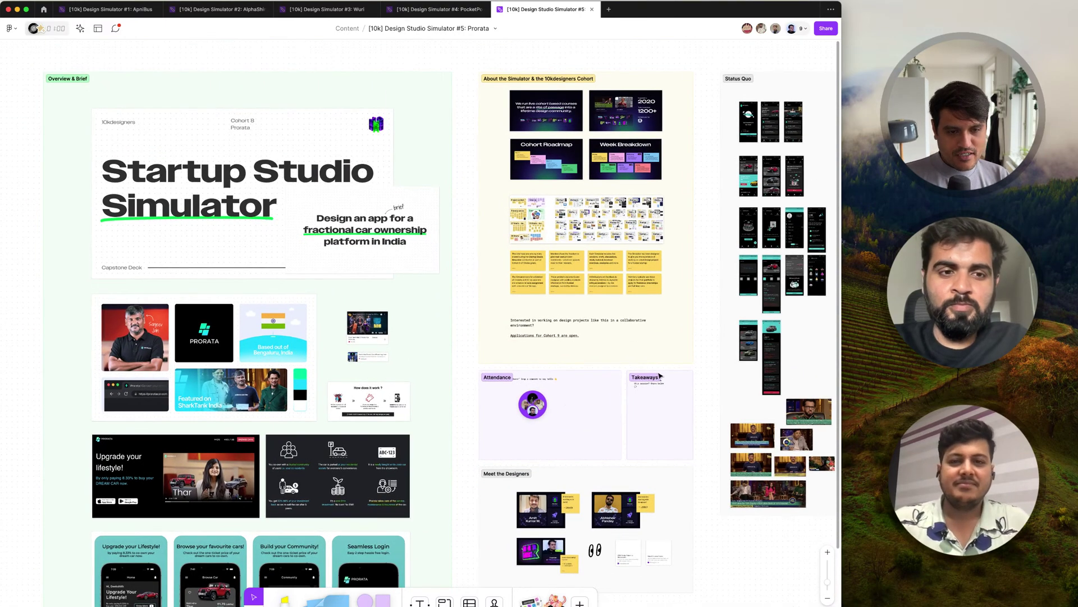
{"action": "left_click", "coordinate": [883, 366]}
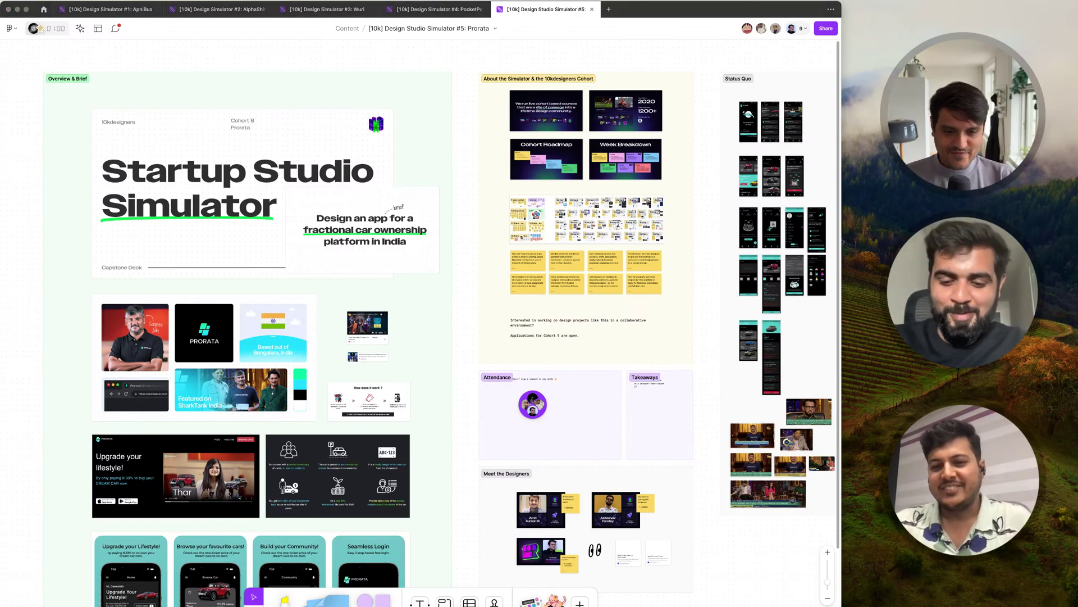